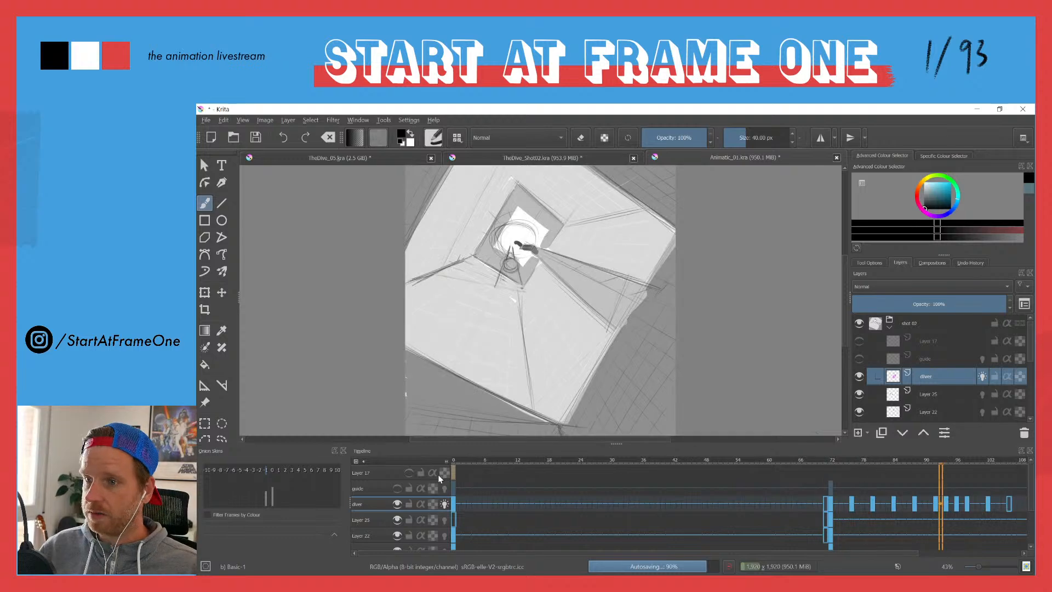
Step: Review the diver animation in TheDive_05.kra by playing it back, and return the timeline to frame 0
{"action": "key", "text": "space"}
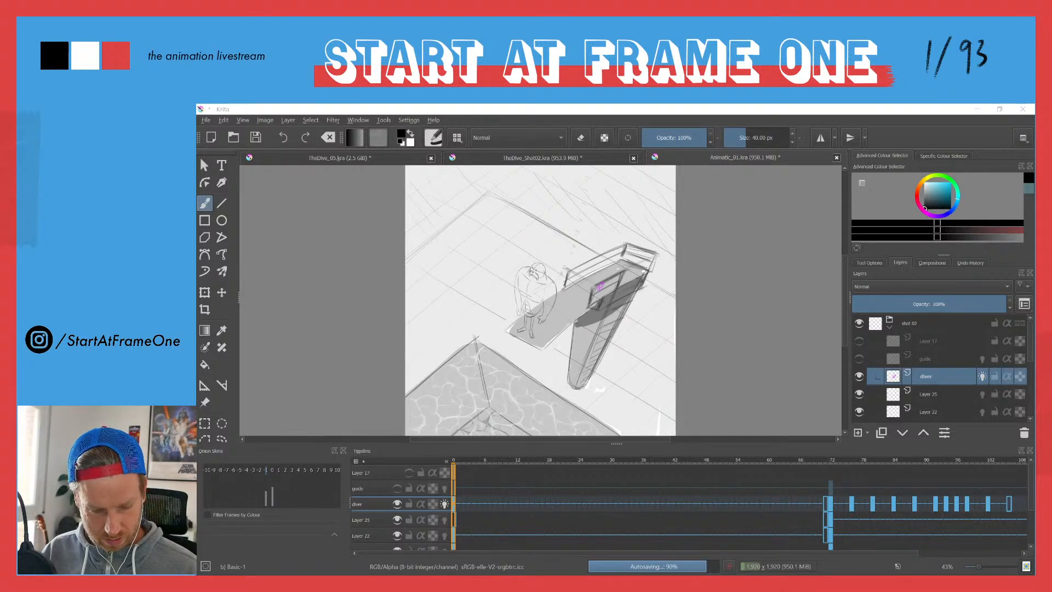
{"action": "left_click", "coordinate": [330, 163]}
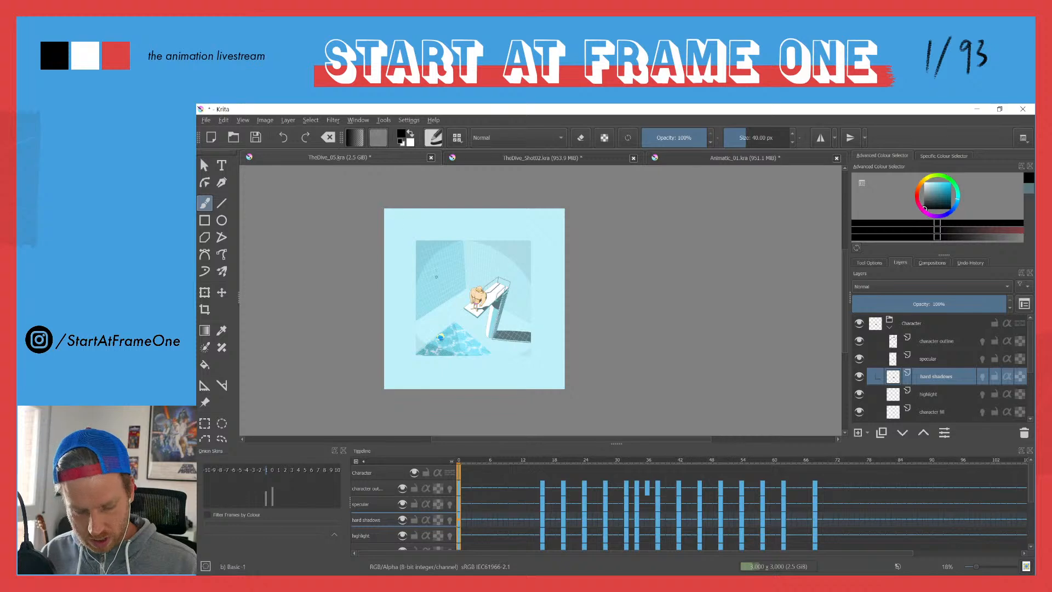
{"action": "mouse_move", "coordinate": [439, 331]}
{"action": "left_mouse_down"}
{"action": "mouse_move", "coordinate": [430, 283]}
{"action": "mouse_move", "coordinate": [454, 301]}
{"action": "mouse_move", "coordinate": [429, 315]}
{"action": "left_mouse_up"}
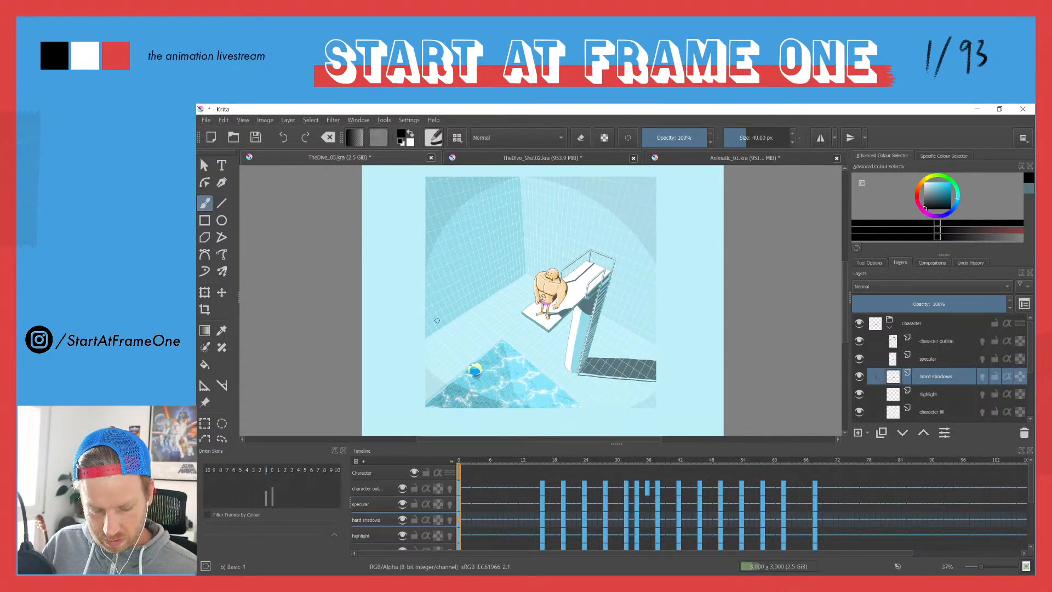
{"action": "key", "text": "space"}
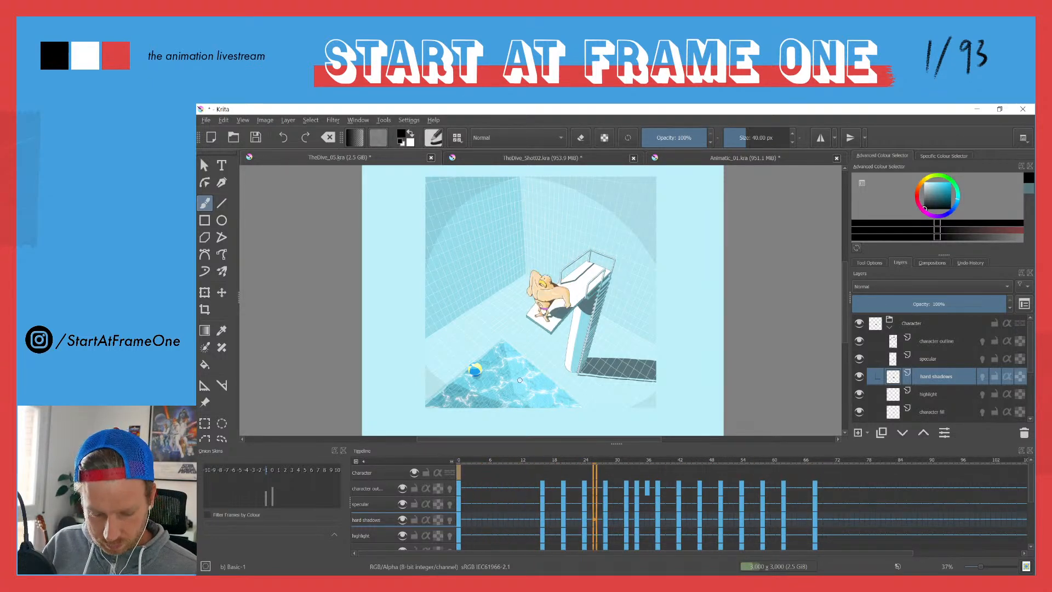
{"action": "left_click", "coordinate": [459, 461]}
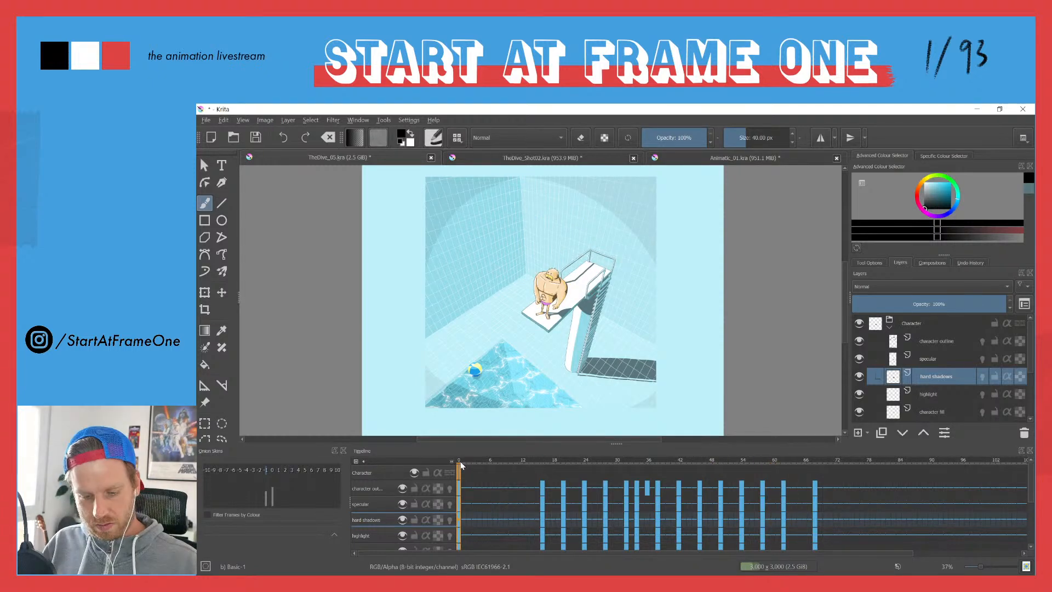
Step: Check the second shot in Animatic_01.kra, and play back the rough diver animation in TheDive_Shot02.kra for comparison
{"action": "left_click", "coordinate": [691, 161]}
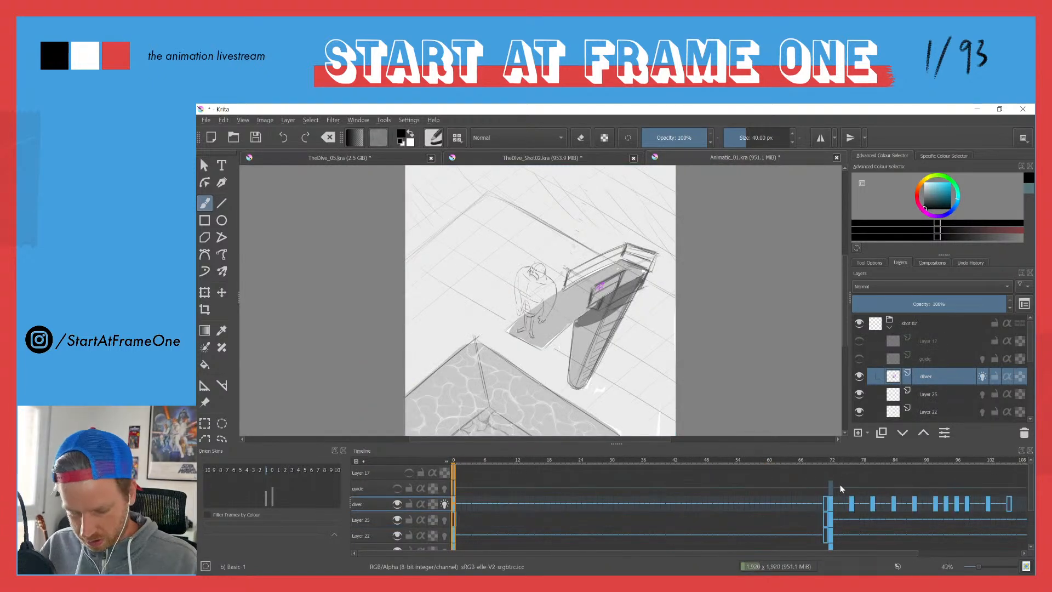
{"action": "mouse_move", "coordinate": [831, 464]}
{"action": "left_mouse_down"}
{"action": "mouse_move", "coordinate": [845, 459]}
{"action": "mouse_move", "coordinate": [827, 453]}
{"action": "mouse_move", "coordinate": [836, 455]}
{"action": "left_mouse_up"}
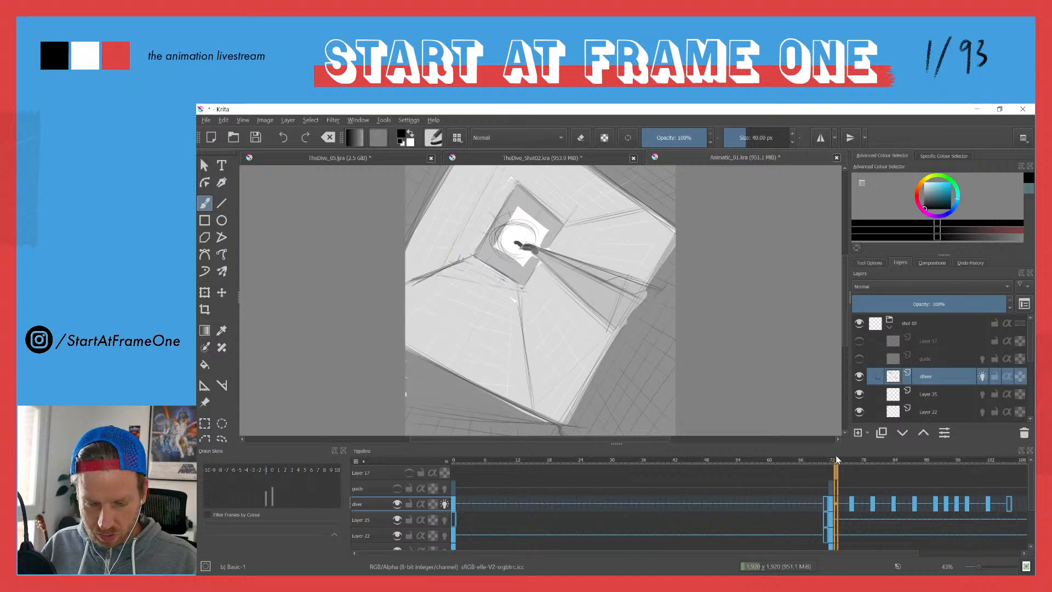
{"action": "left_click", "coordinate": [512, 159]}
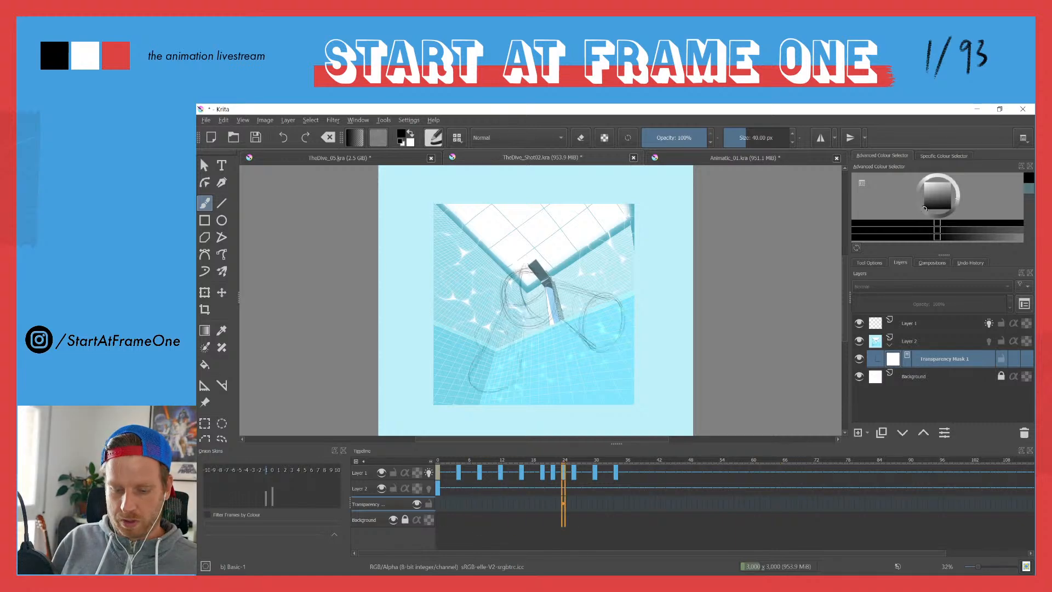
{"action": "key", "text": "space"}
{"action": "key", "text": "space"}
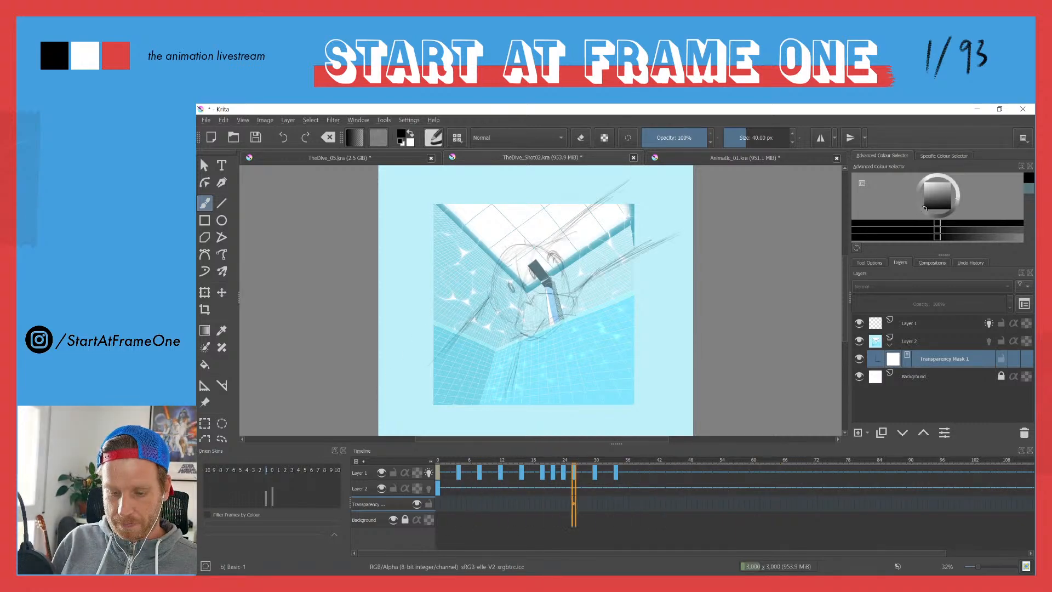
{"action": "key", "text": "space"}
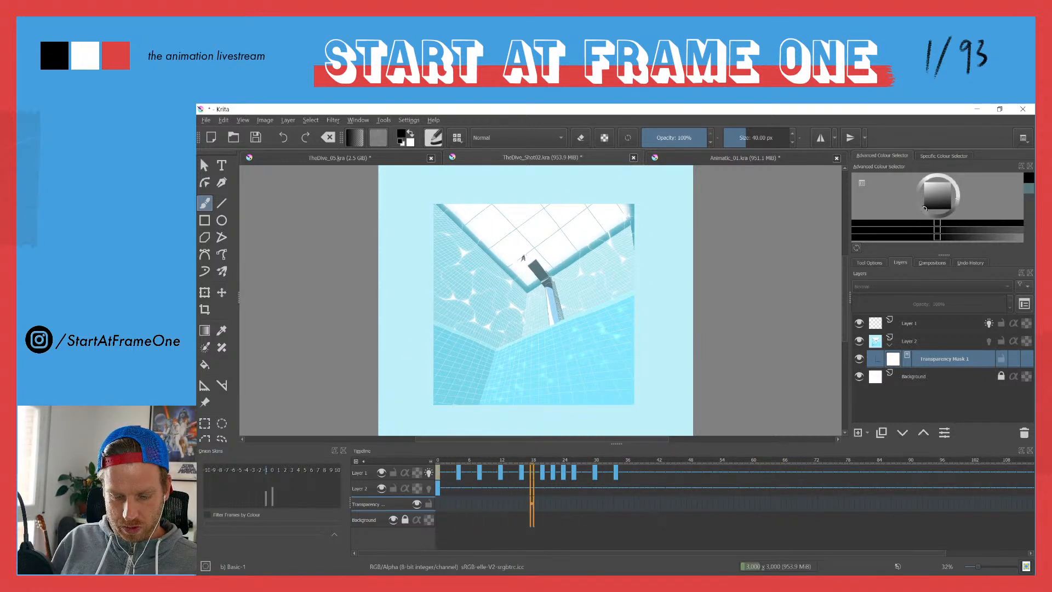
Step: Play the coloured dive in TheDive_05.kra up to the diver's leap, and replay it from frame 0
{"action": "left_click", "coordinate": [321, 159]}
{"action": "key", "text": "space"}
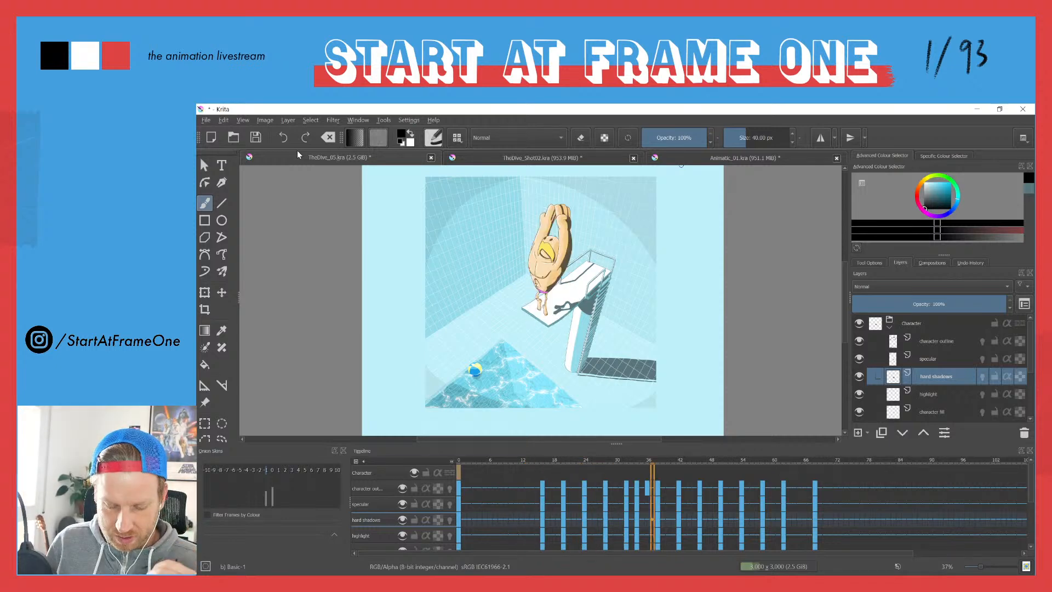
{"action": "key", "text": "space"}
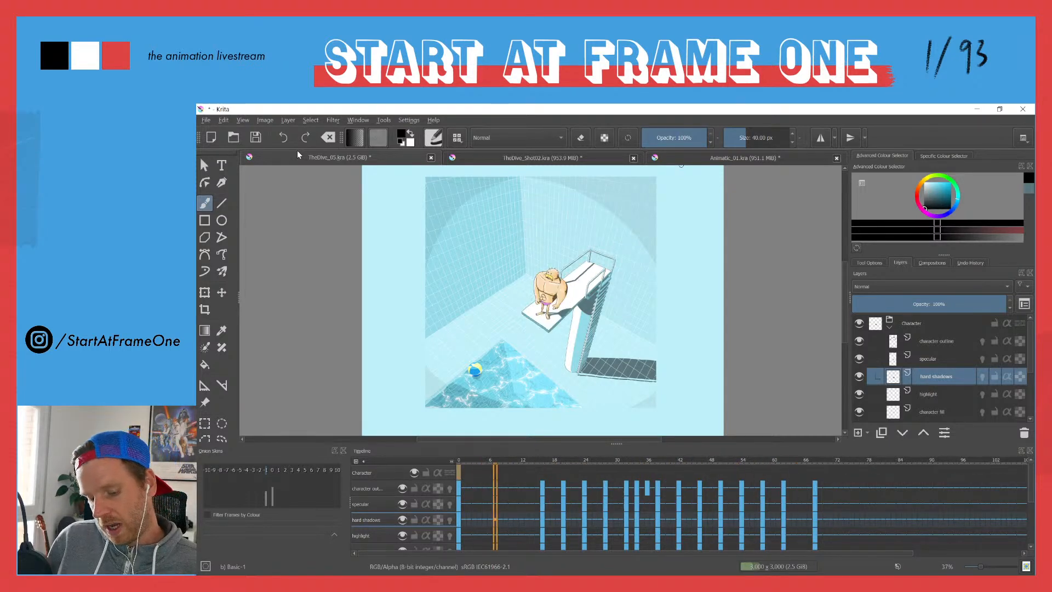
{"action": "left_click", "coordinate": [458, 462]}
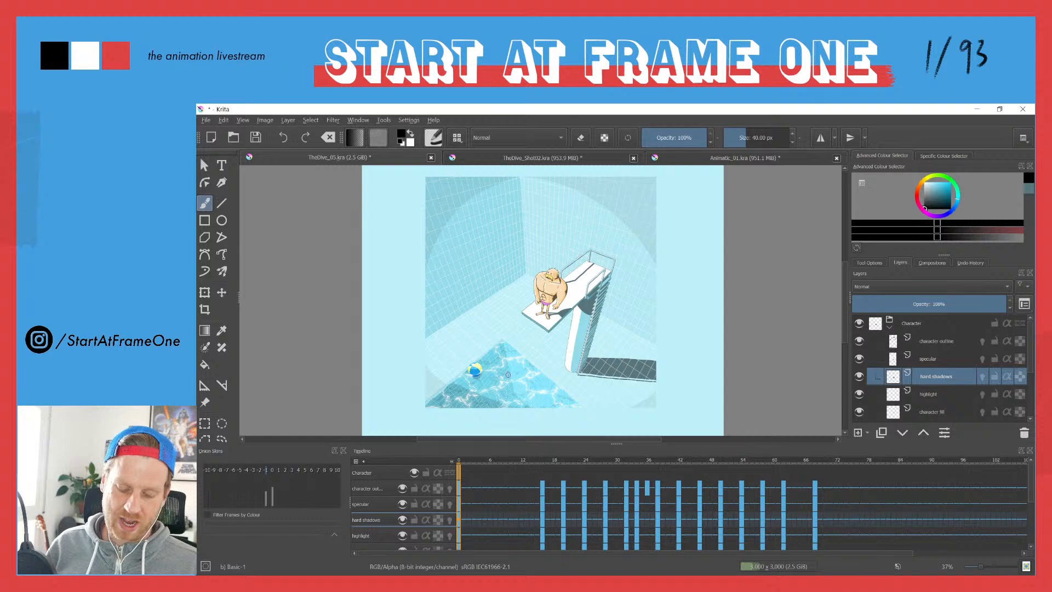
{"action": "key", "text": "space"}
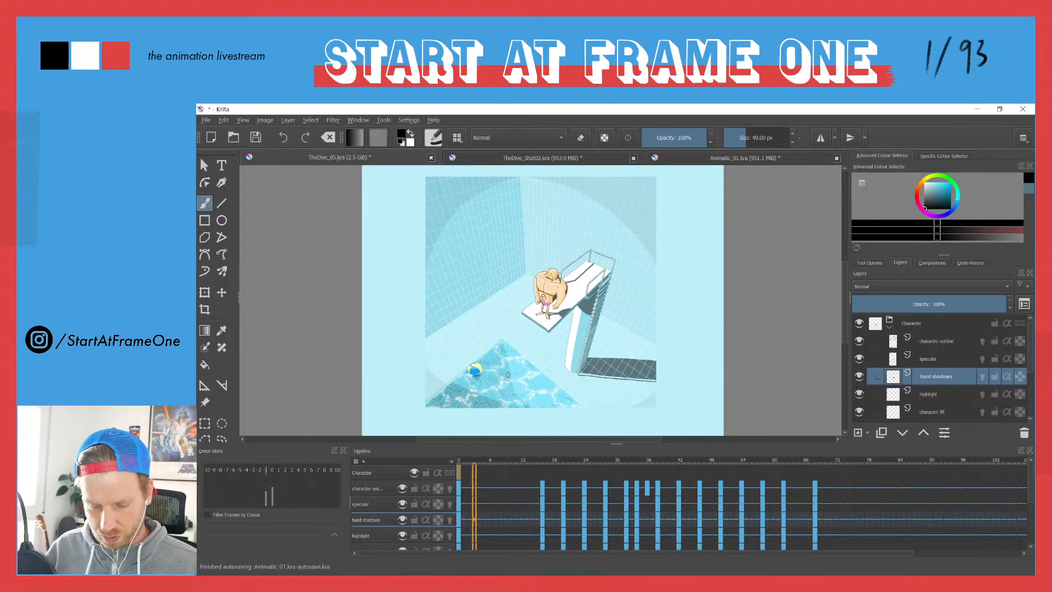
Step: Compare the backgrounds of TheDive_Shot02.kra and TheDive_05.kra, and inspect the diving tower in Shot02 up close
{"action": "left_click", "coordinate": [510, 156]}
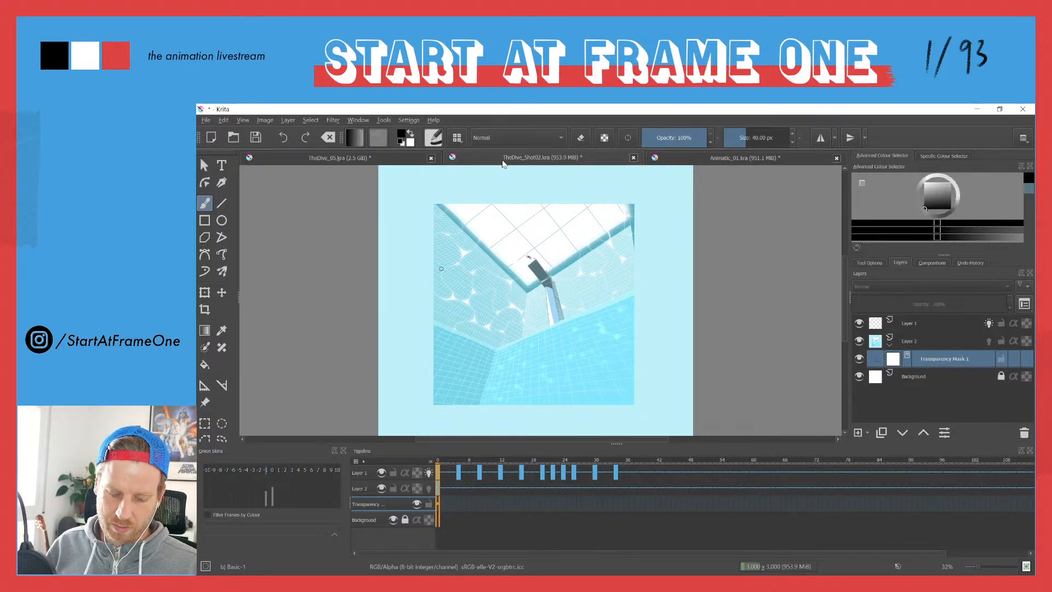
{"action": "left_click", "coordinate": [315, 158]}
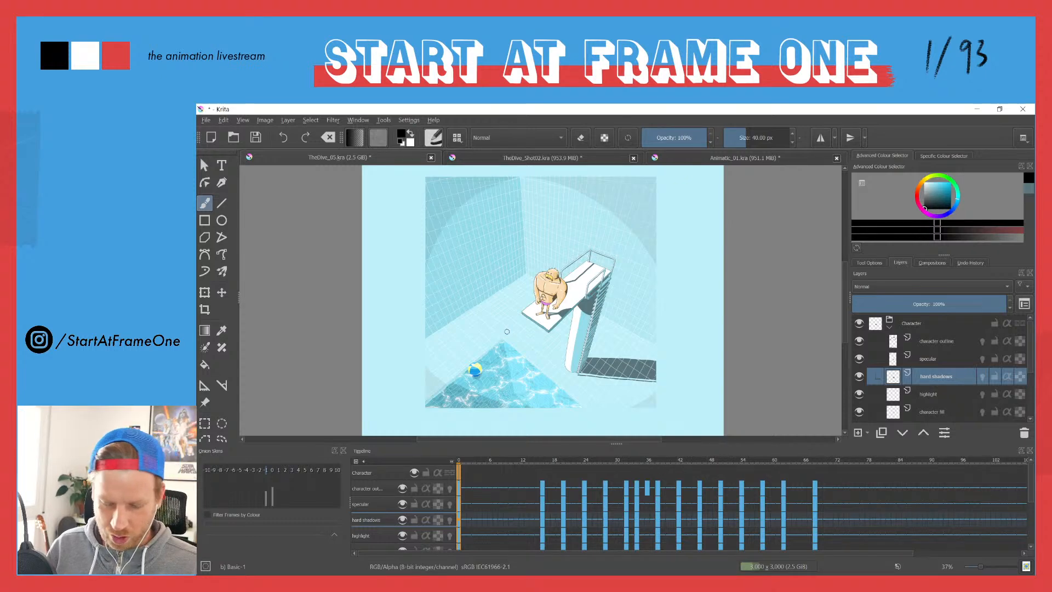
{"action": "left_click", "coordinate": [515, 158]}
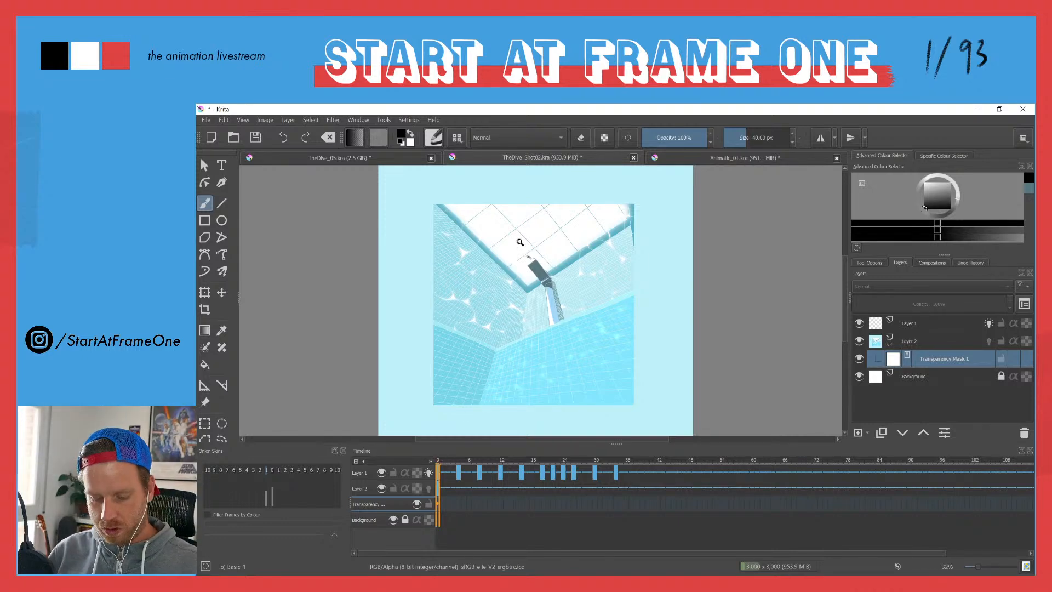
{"action": "left_click_drag", "start_coordinate": [527, 265], "coordinate": [519, 179]}
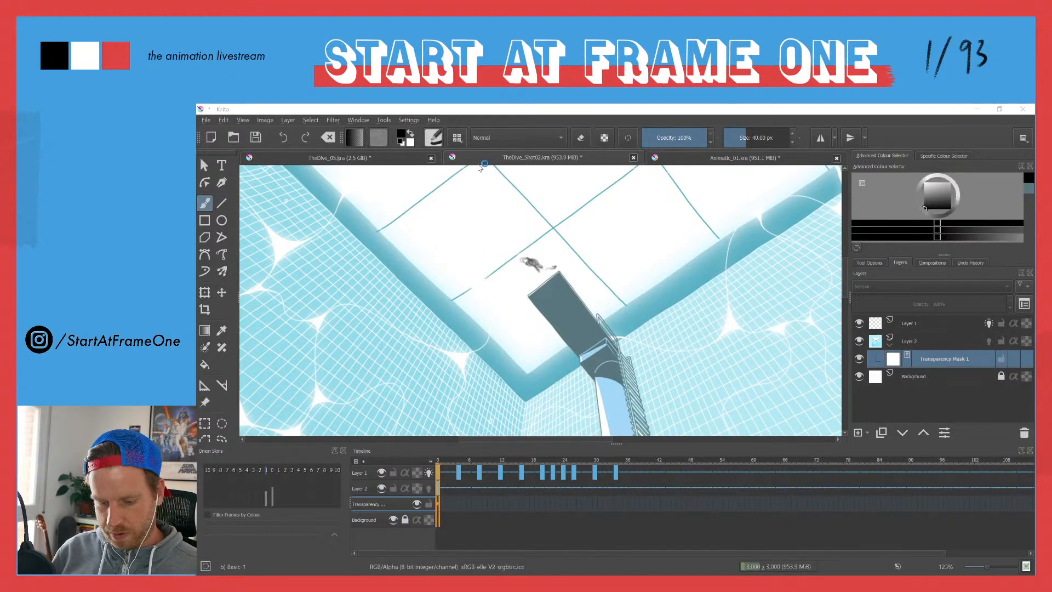
Step: Switch to After Effects and preview the underwater view in the Shot_02_styleframe composition
{"action": "left_click", "coordinate": [491, 112]}
{"action": "left_click_drag", "start_coordinate": [494, 282], "coordinate": [409, 394]}
{"action": "left_click_drag", "start_coordinate": [456, 279], "coordinate": [445, 240]}
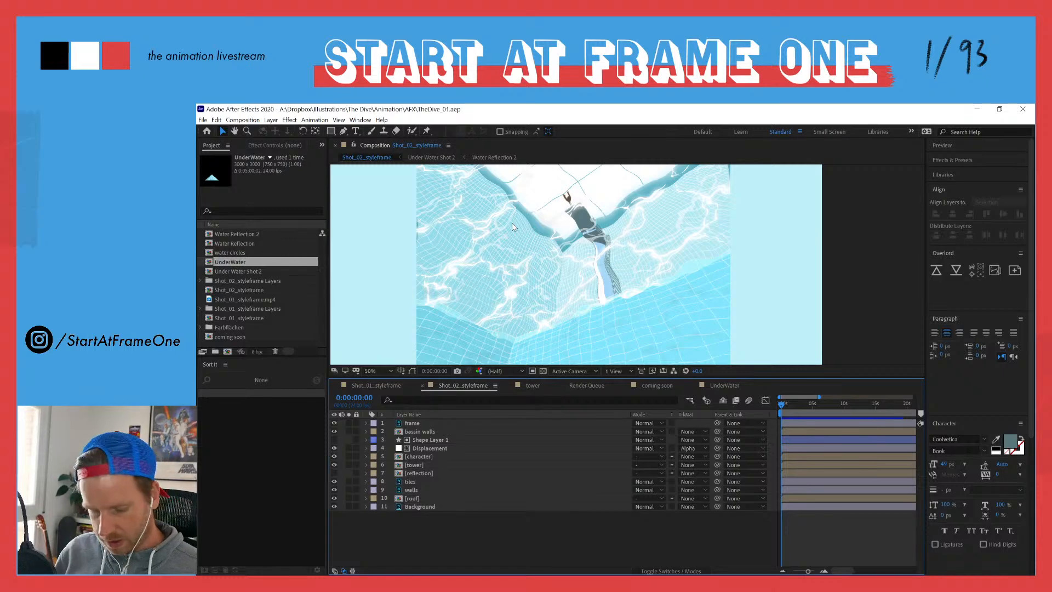
{"action": "key", "text": "comma"}
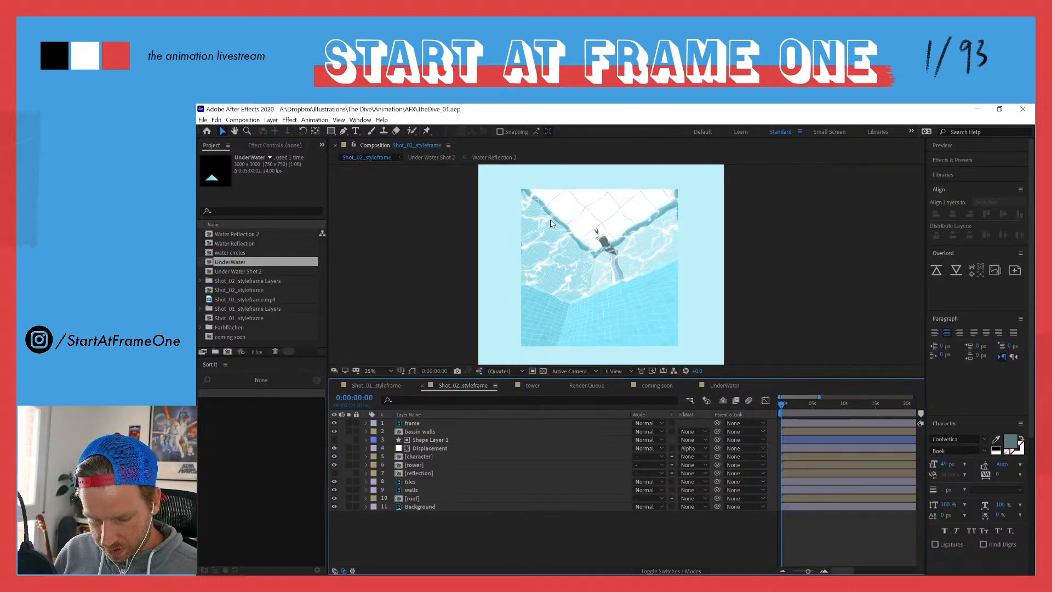
{"action": "scroll", "coordinate": [551, 223], "scroll_direction": "up", "scroll_amount": 2}
{"action": "key", "text": "space"}
{"action": "left_click_drag", "start_coordinate": [494, 228], "coordinate": [508, 282]}
{"action": "key", "text": "space"}
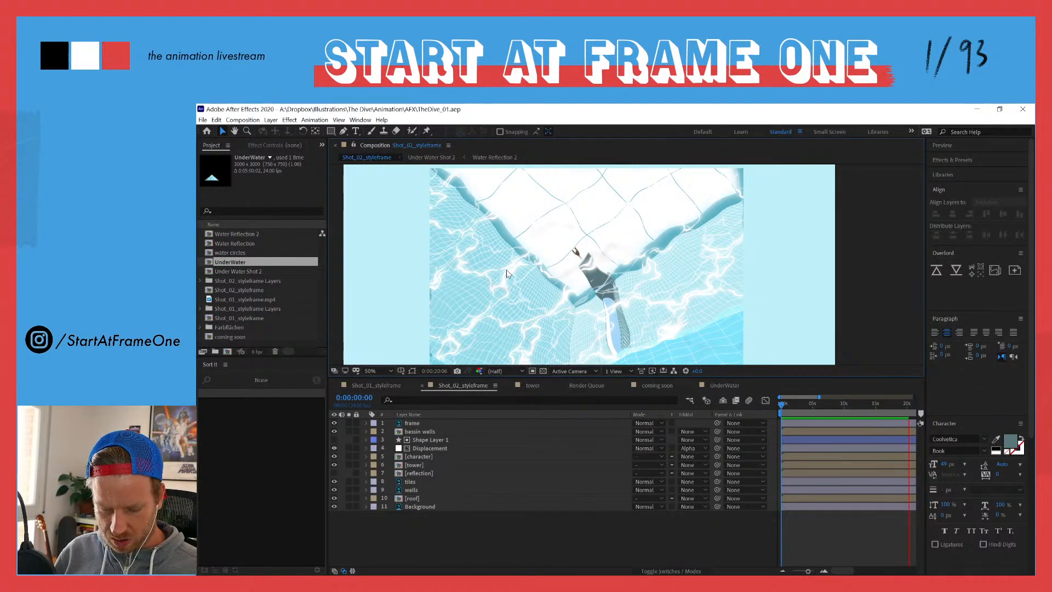
Step: Inspect the water distortion around the pool edge and diving tower, replay it briefly, and return to the full frame
{"action": "key", "text": "space"}
{"action": "mouse_move", "coordinate": [492, 286]}
{"action": "left_mouse_down"}
{"action": "mouse_move", "coordinate": [474, 245]}
{"action": "mouse_move", "coordinate": [499, 303]}
{"action": "left_mouse_up"}
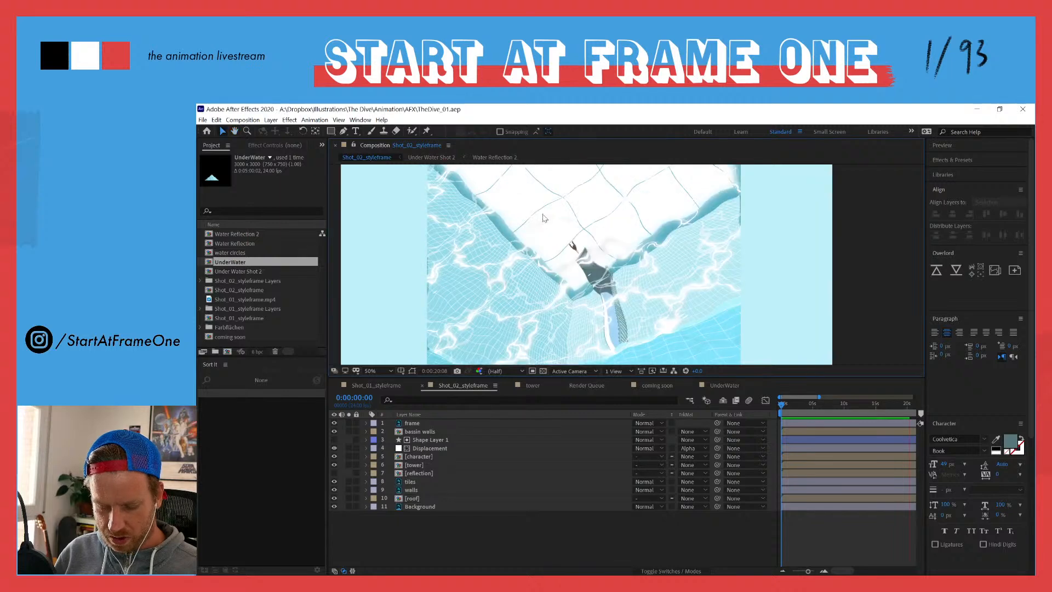
{"action": "left_click_drag", "start_coordinate": [528, 248], "coordinate": [528, 231]}
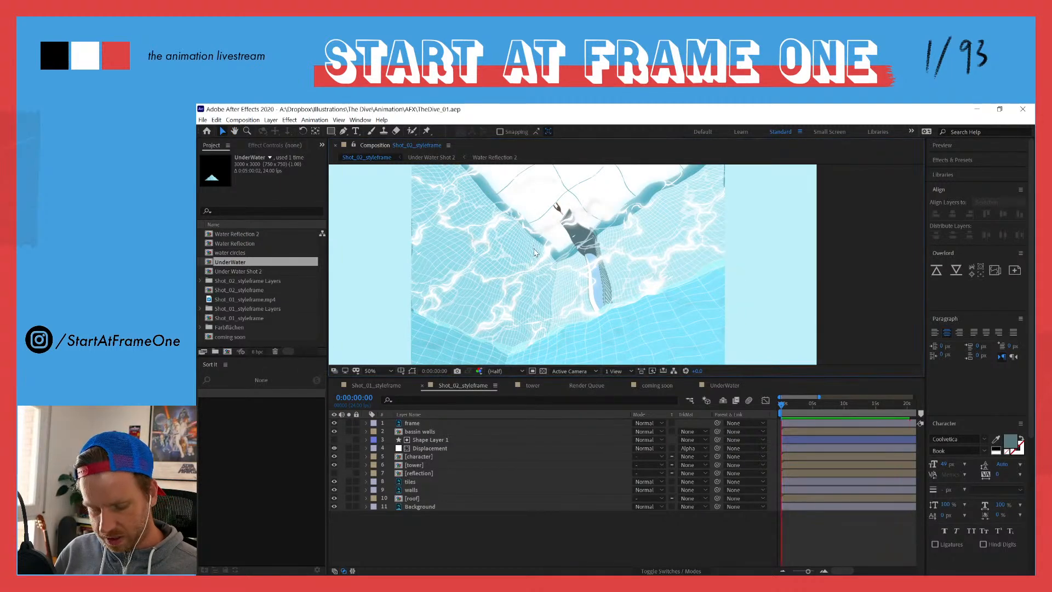
{"action": "key", "text": "space"}
{"action": "left_click", "coordinate": [699, 357]}
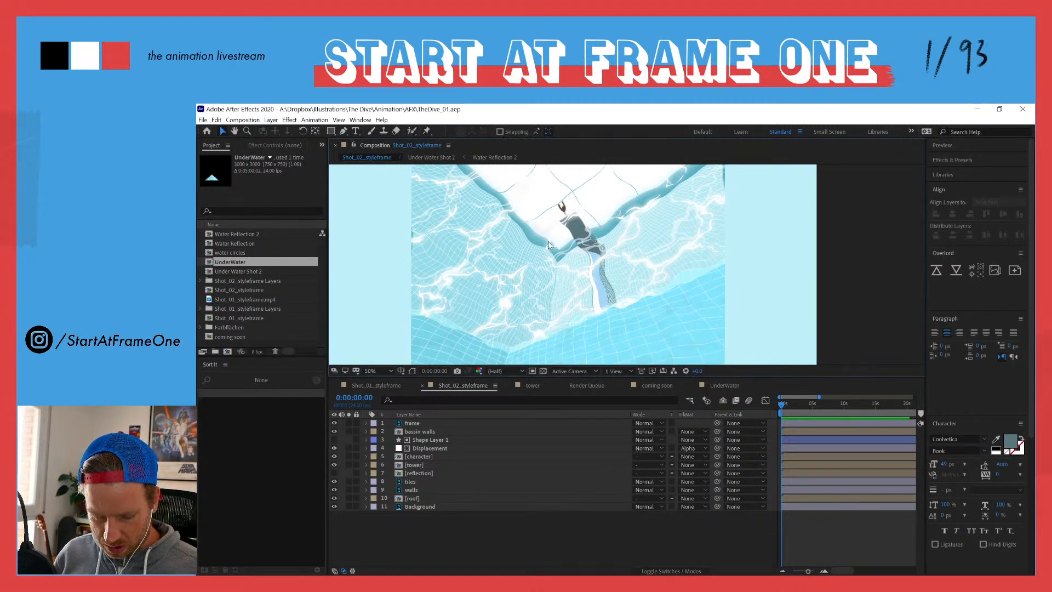
{"action": "key", "text": "comma"}
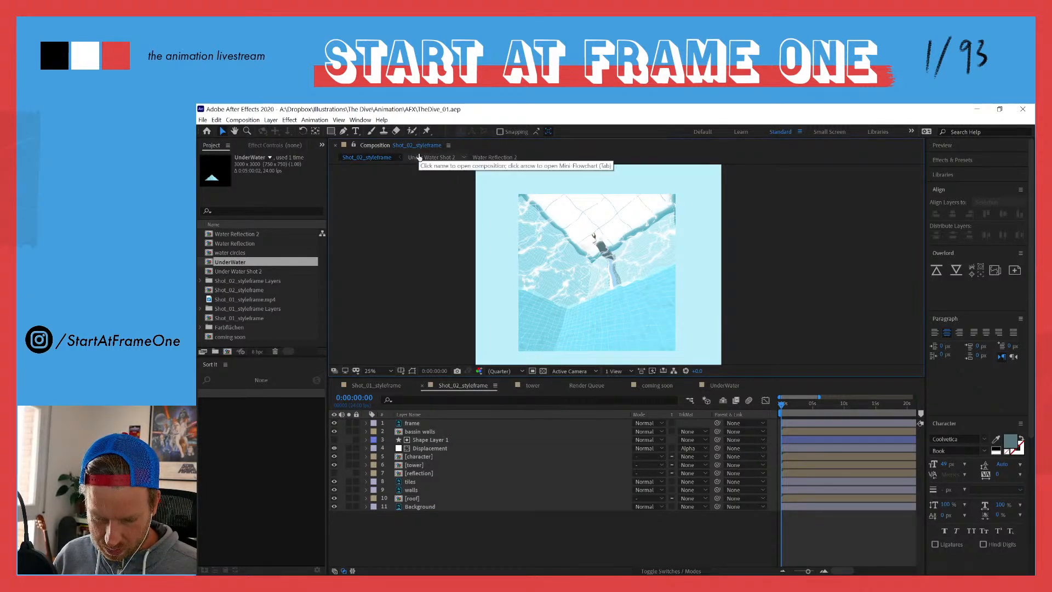
Step: Queue the current frame of Shot_02_styleframe for export as an image file, with Best Settings as its render settings
{"action": "left_click", "coordinate": [242, 120]}
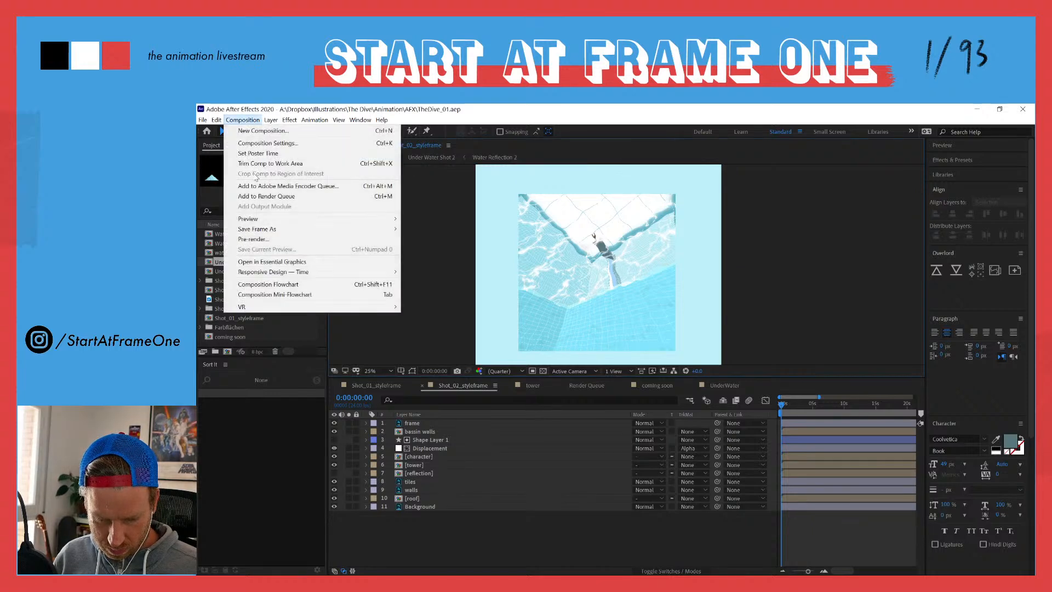
{"action": "mouse_move", "coordinate": [245, 232]}
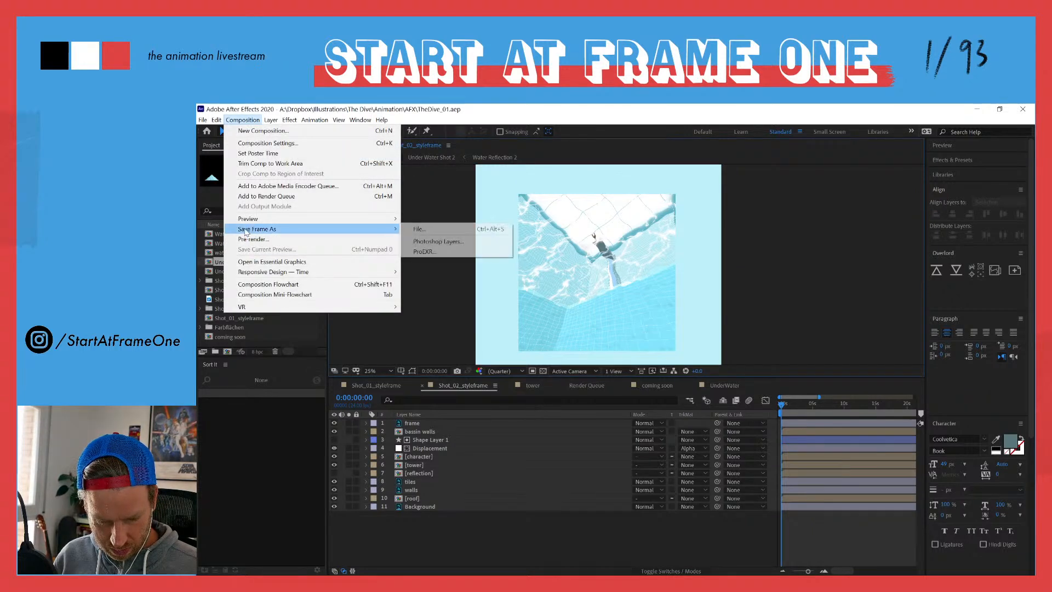
{"action": "left_click", "coordinate": [418, 231]}
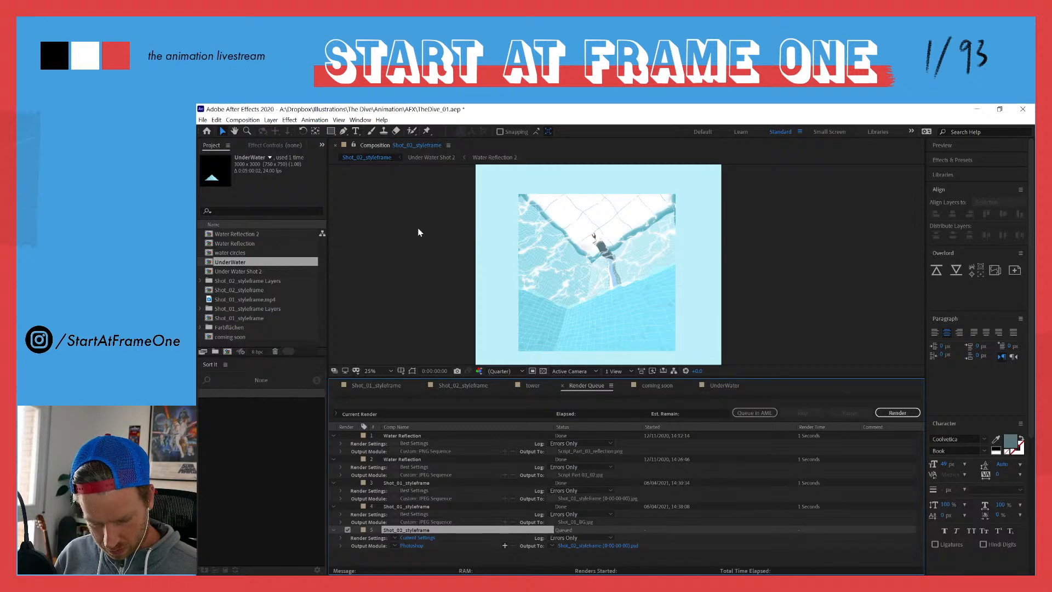
{"action": "left_click", "coordinate": [395, 538]}
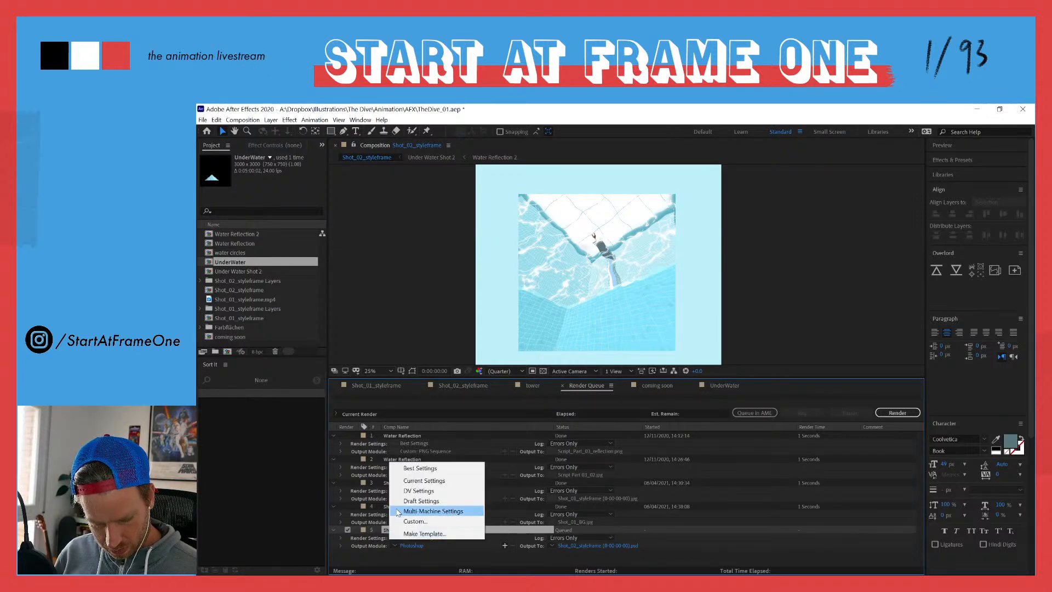
{"action": "left_click", "coordinate": [411, 468]}
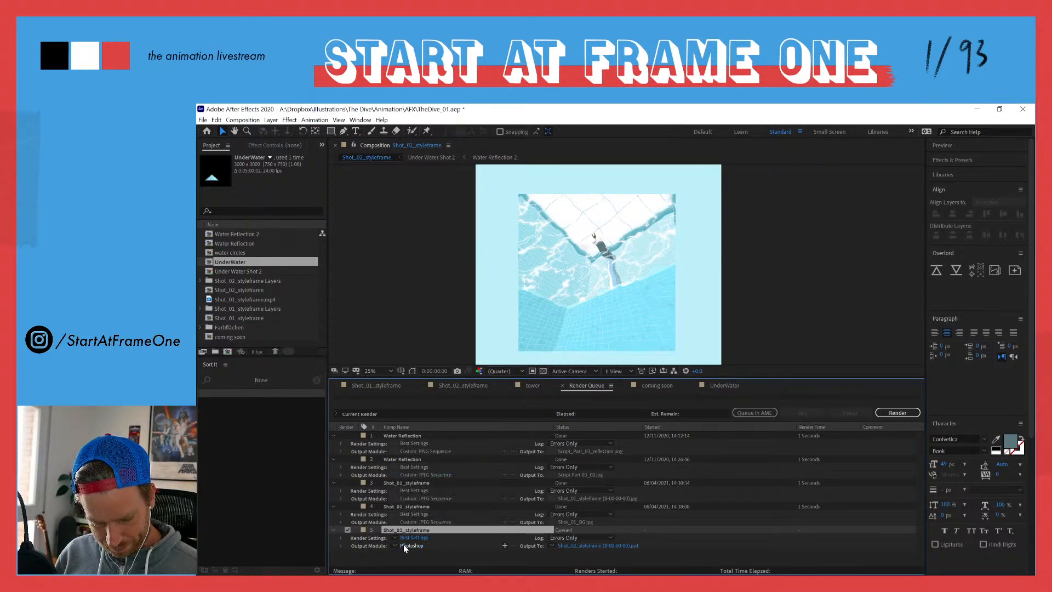
Step: Set the output format of the queued Shot_02_styleframe frame to JPEG Sequence
{"action": "left_click", "coordinate": [395, 545]}
{"action": "left_click", "coordinate": [411, 529]}
{"action": "left_click", "coordinate": [411, 545]}
{"action": "left_click", "coordinate": [548, 195]}
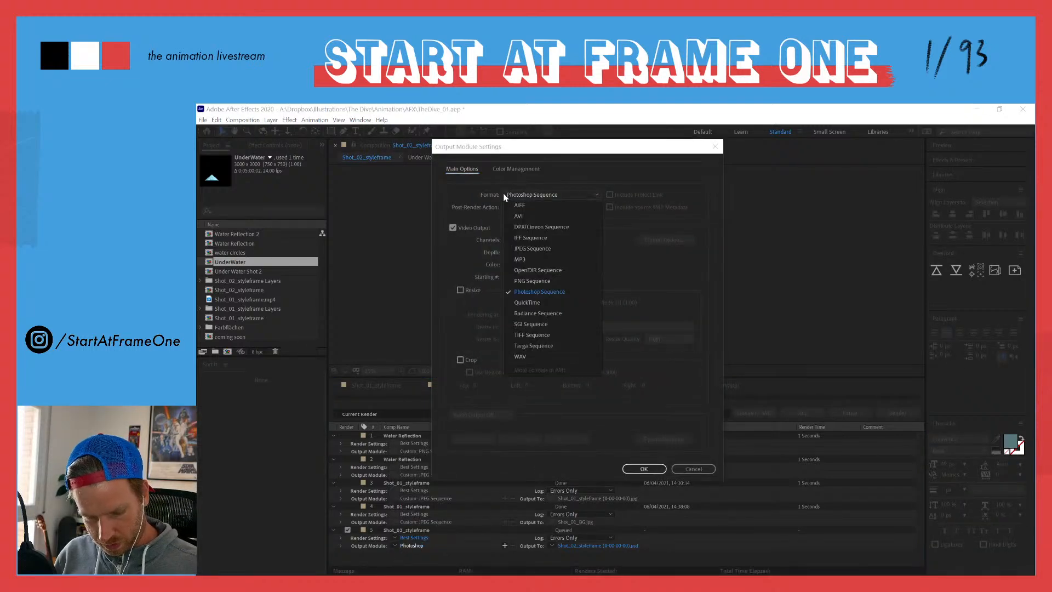
{"action": "left_click", "coordinate": [526, 248]}
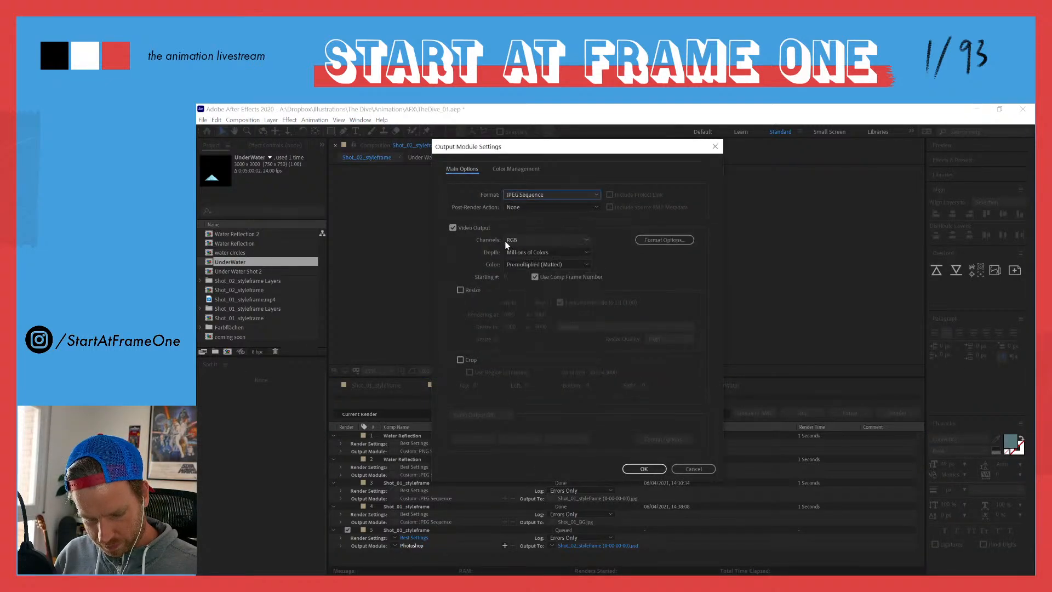
{"action": "left_click", "coordinate": [643, 469]}
Step: Set the queued frame's output file to Shot_02_styleframe_2.jpg in The Dive's Illustration folder
{"action": "left_click", "coordinate": [583, 546]}
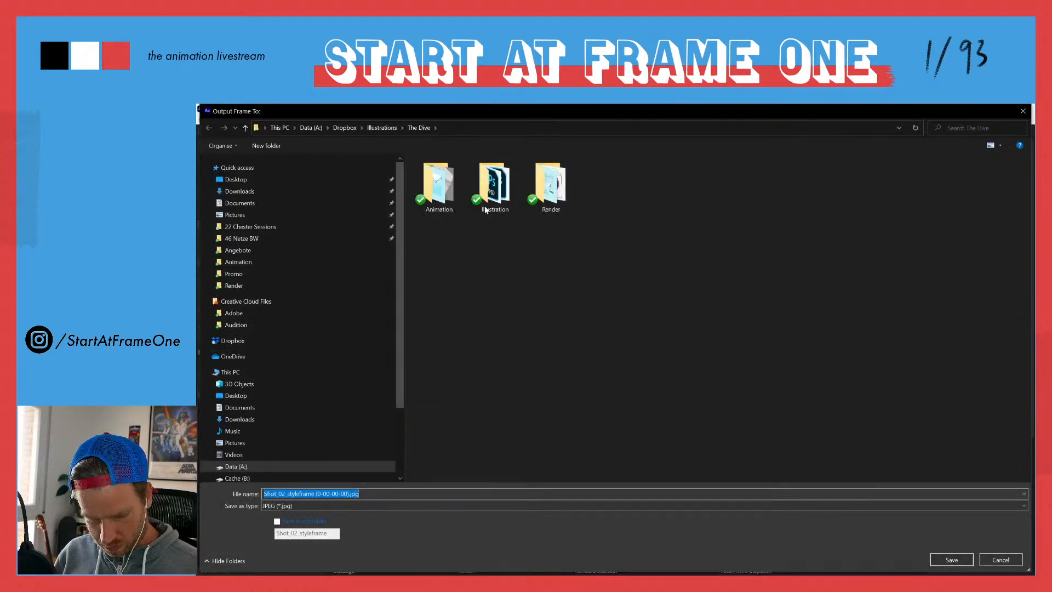
{"action": "double_click", "coordinate": [486, 183]}
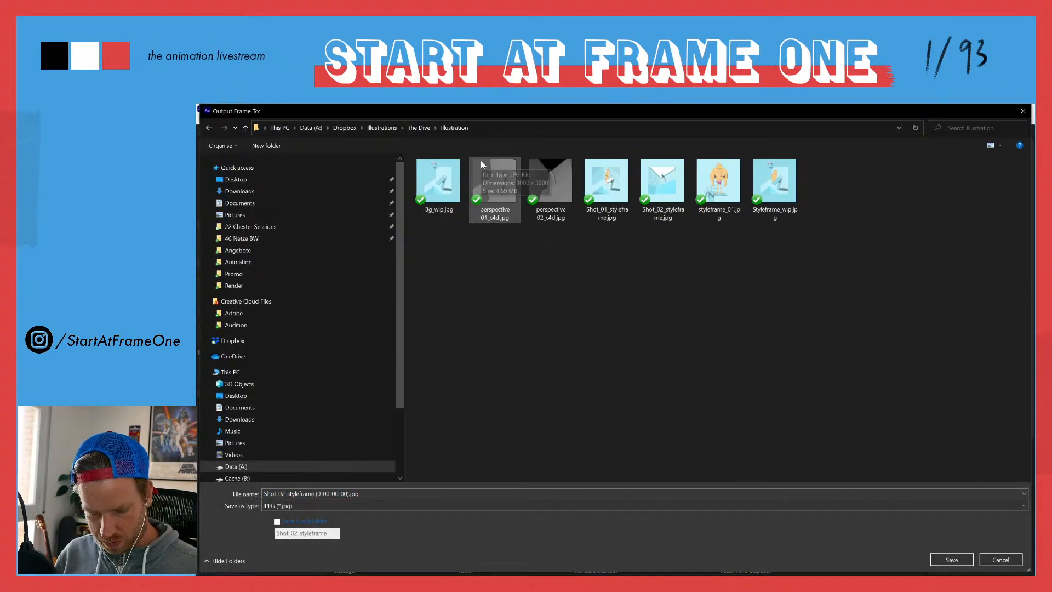
{"action": "left_click", "coordinate": [663, 186]}
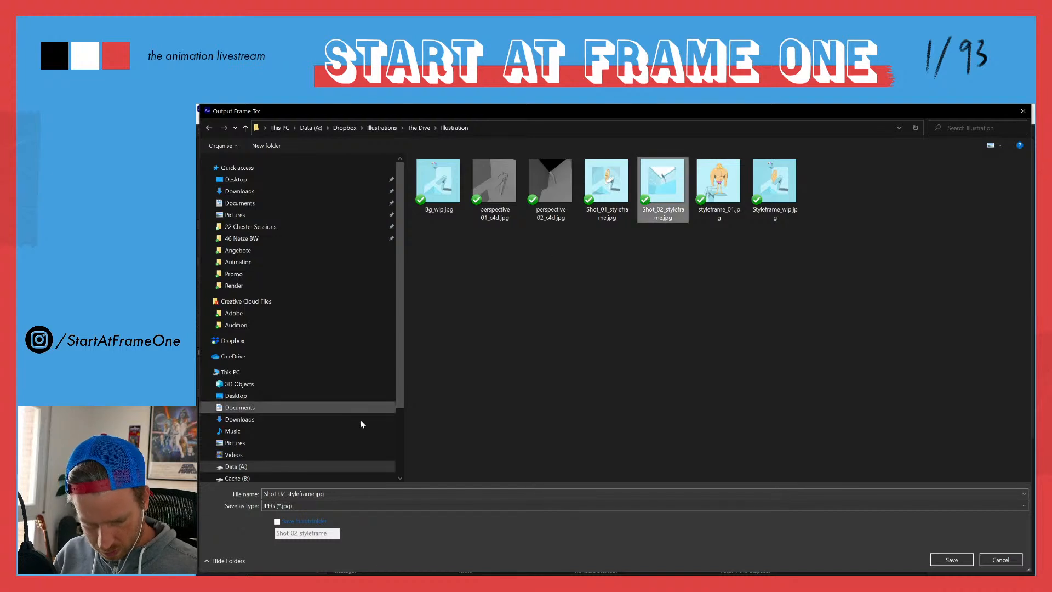
{"action": "left_click", "coordinate": [312, 494]}
{"action": "left_click", "coordinate": [313, 494]}
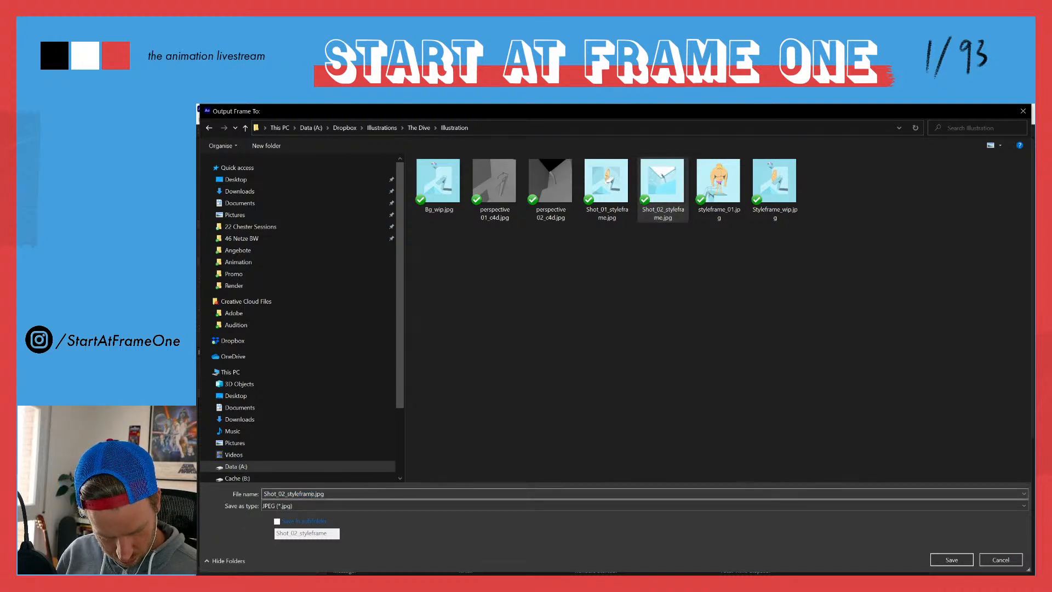
{"action": "type", "text": "_"}
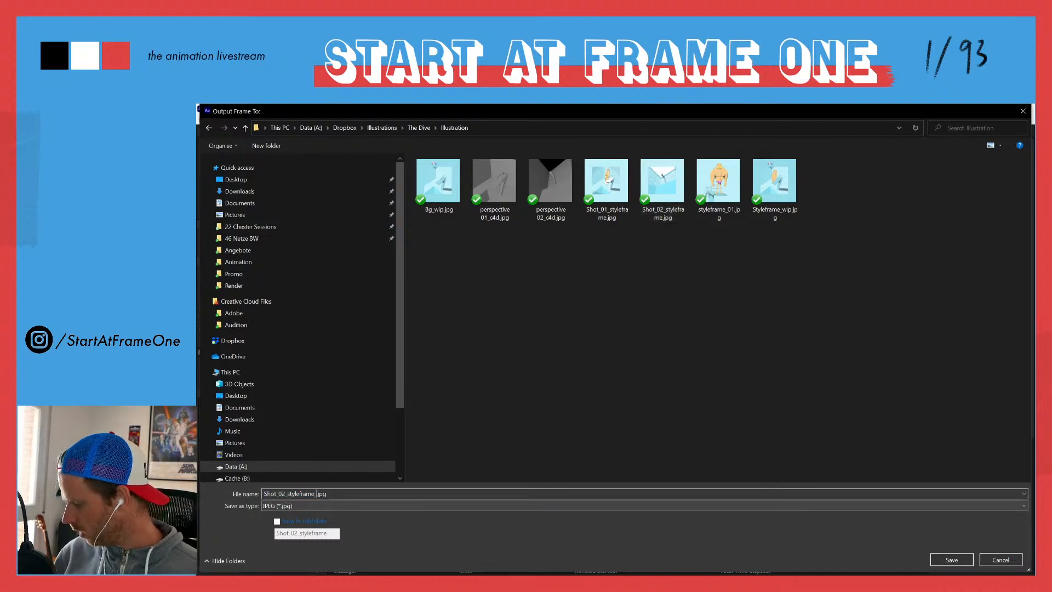
{"action": "type", "text": "2"}
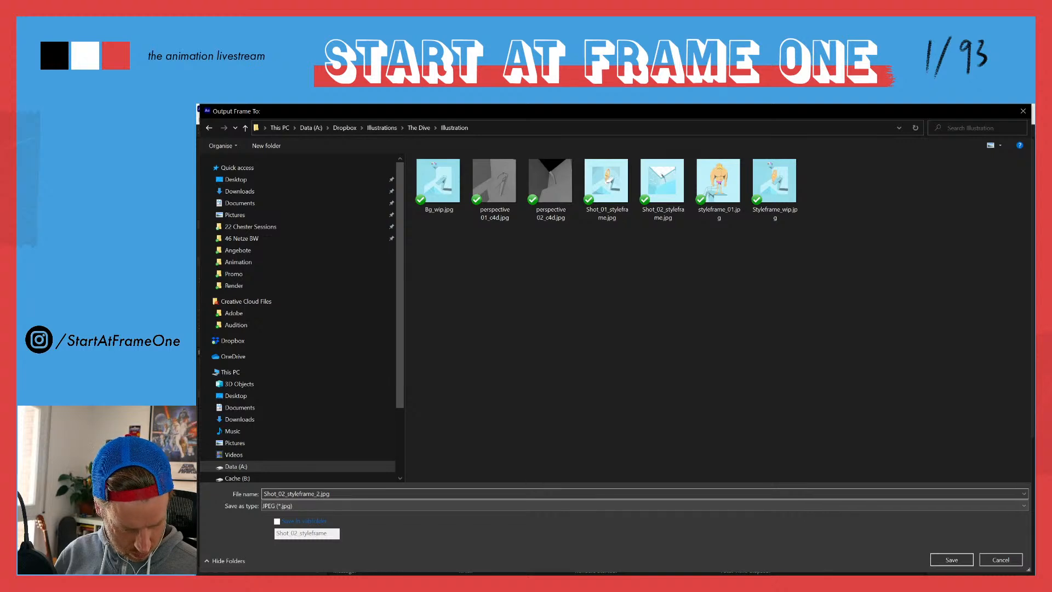
{"action": "key", "text": "Return"}
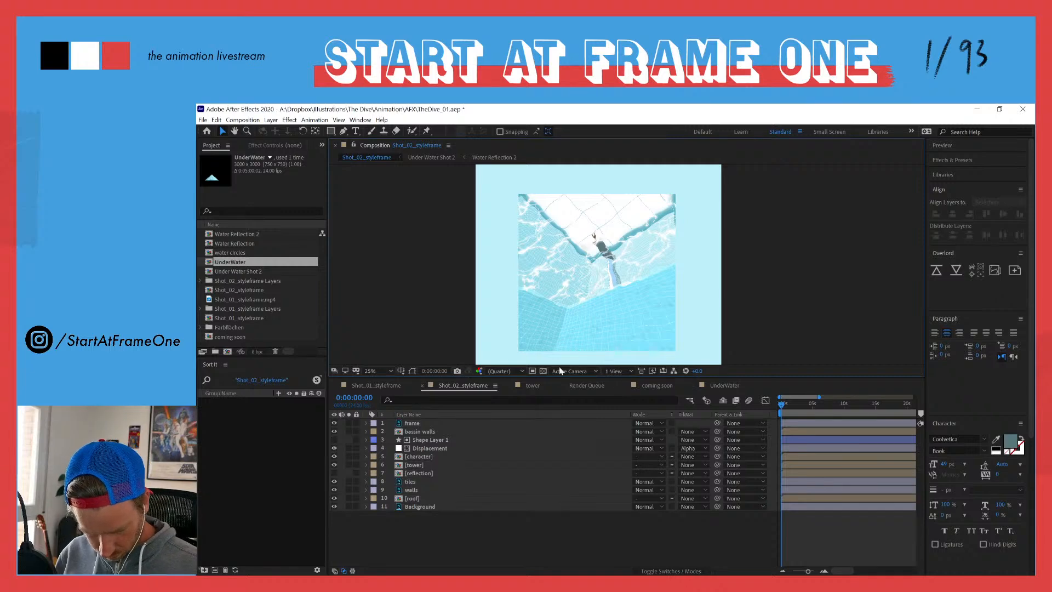
Step: Render the queued Shot_02_styleframe frame and close After Effects to return to Krita
{"action": "left_click", "coordinate": [580, 385]}
{"action": "left_click", "coordinate": [892, 414]}
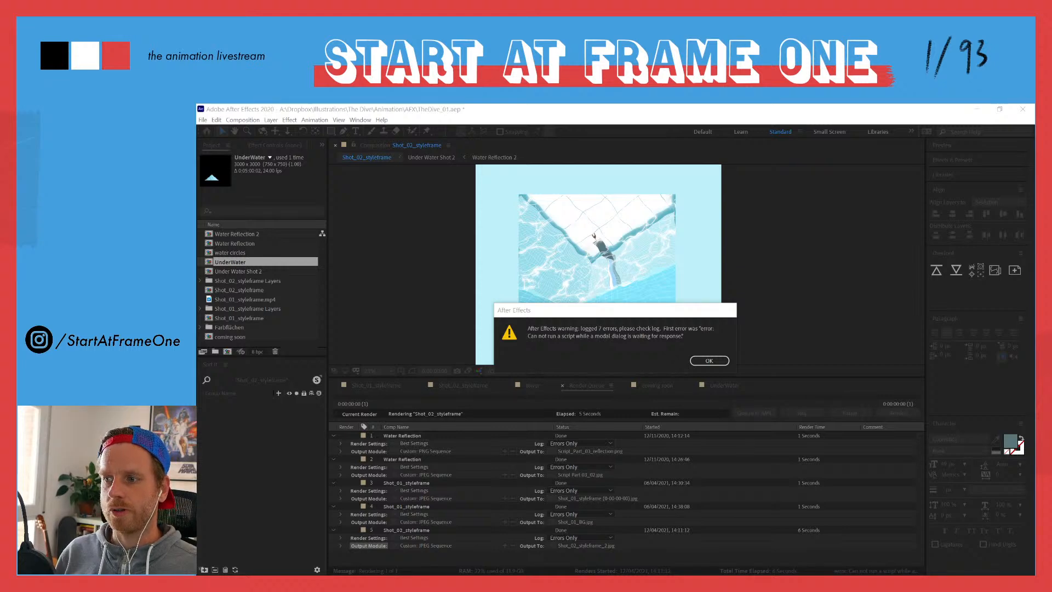
{"action": "left_click", "coordinate": [704, 361]}
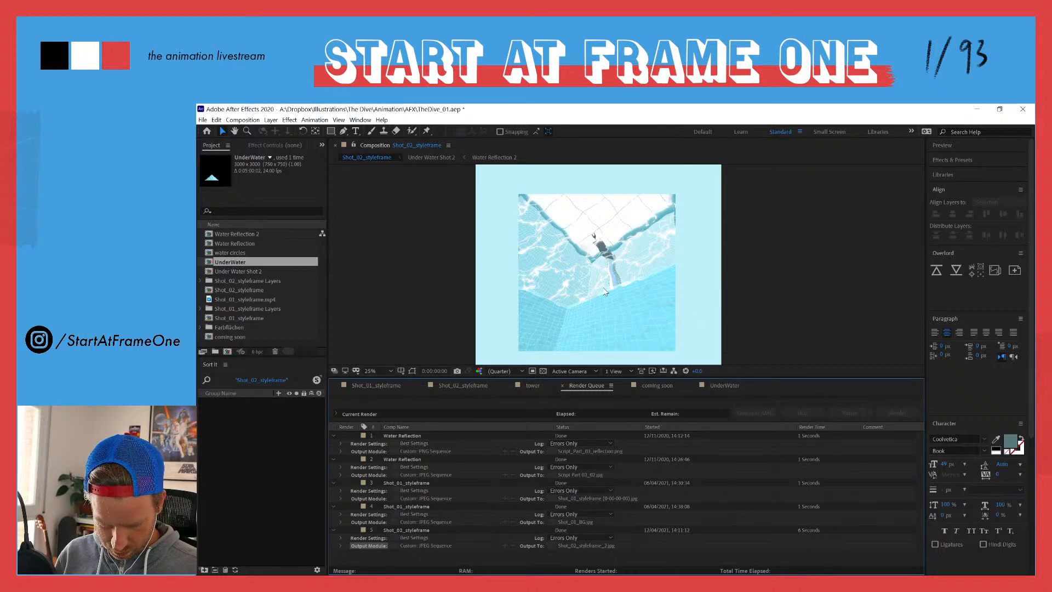
{"action": "left_click", "coordinate": [1021, 109]}
{"action": "left_click", "coordinate": [625, 356]}
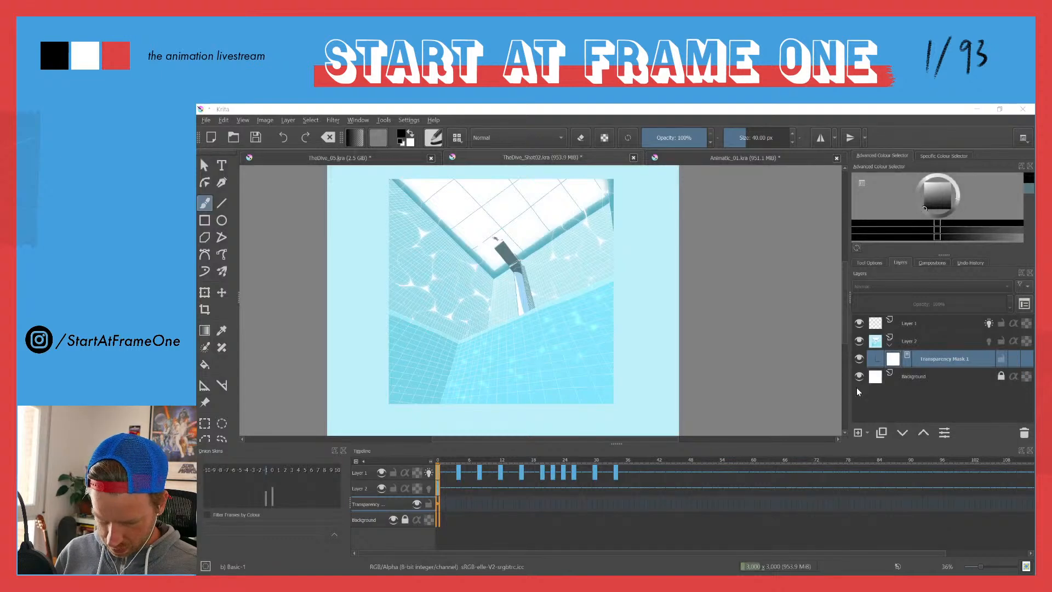
Step: Import Shot_02_styleframe_2.jpg from The Dive's Illustration folder into TheDive_Shot02.kra as an animation frame
{"action": "left_click", "coordinate": [925, 344]}
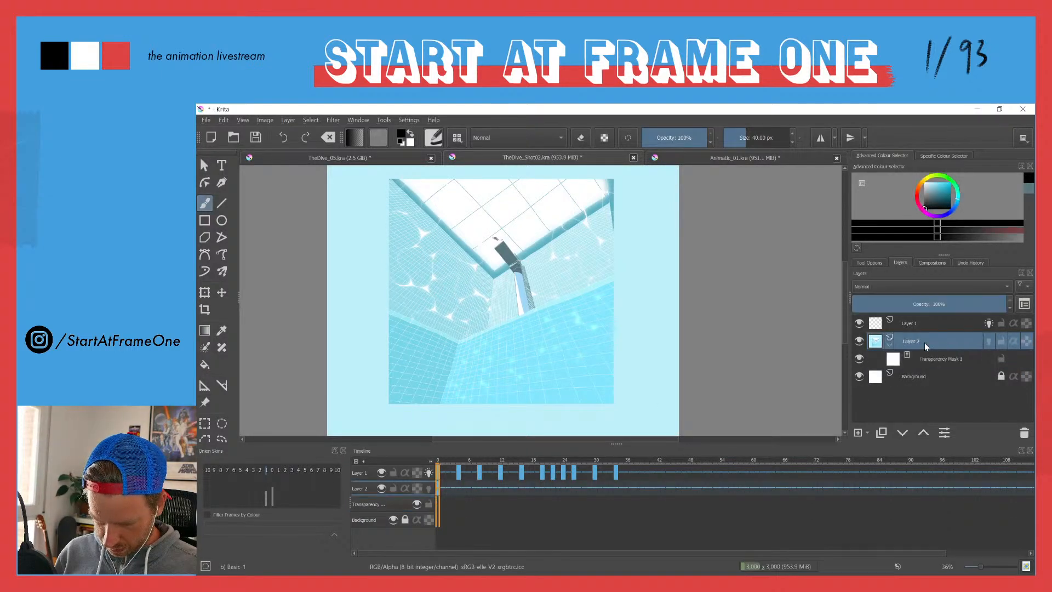
{"action": "left_click", "coordinate": [206, 120]}
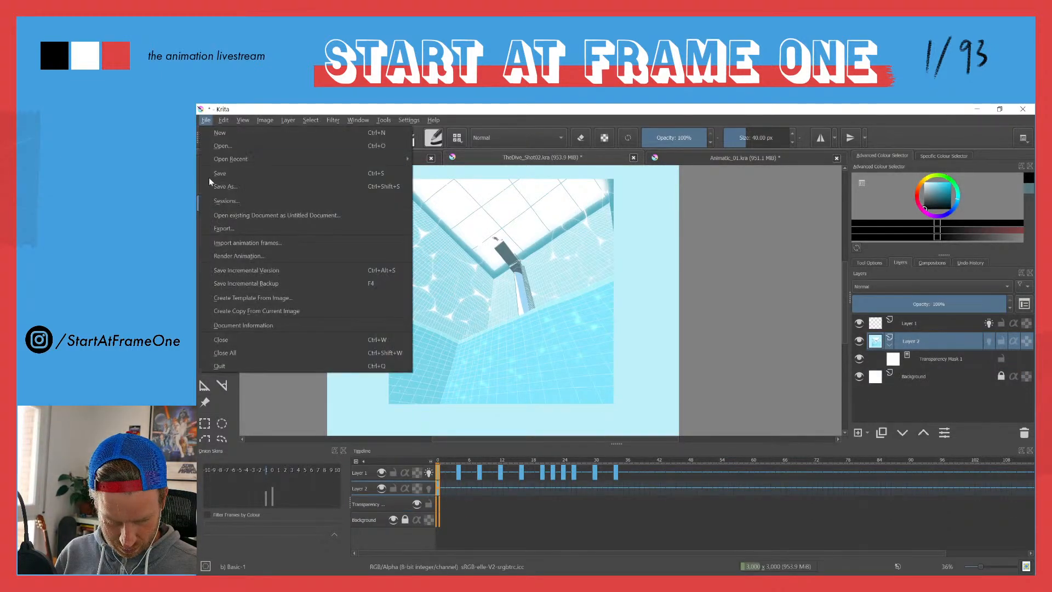
{"action": "left_click", "coordinate": [234, 238]}
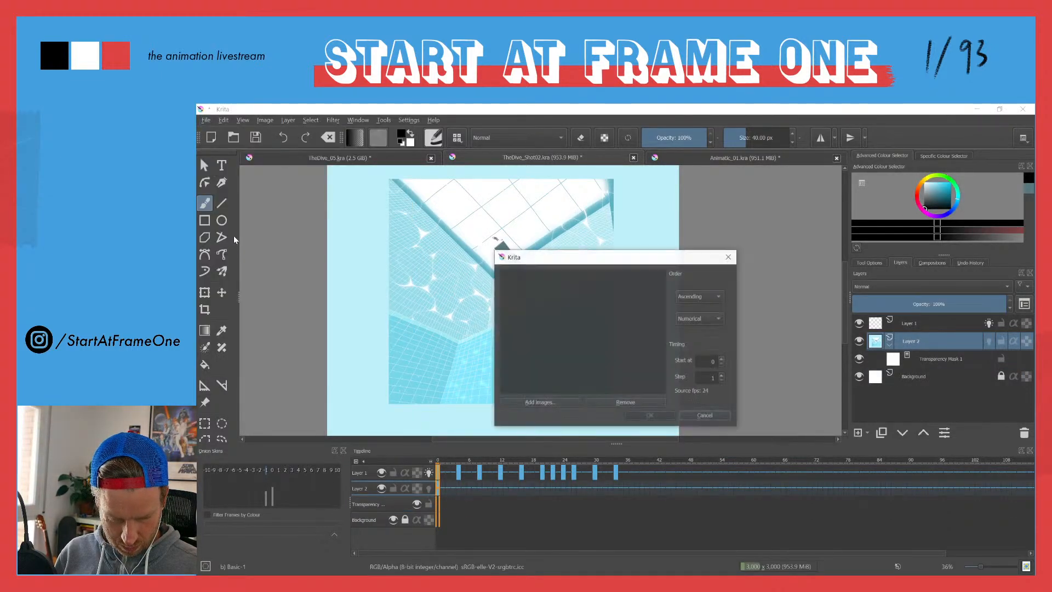
{"action": "left_click", "coordinate": [528, 402]}
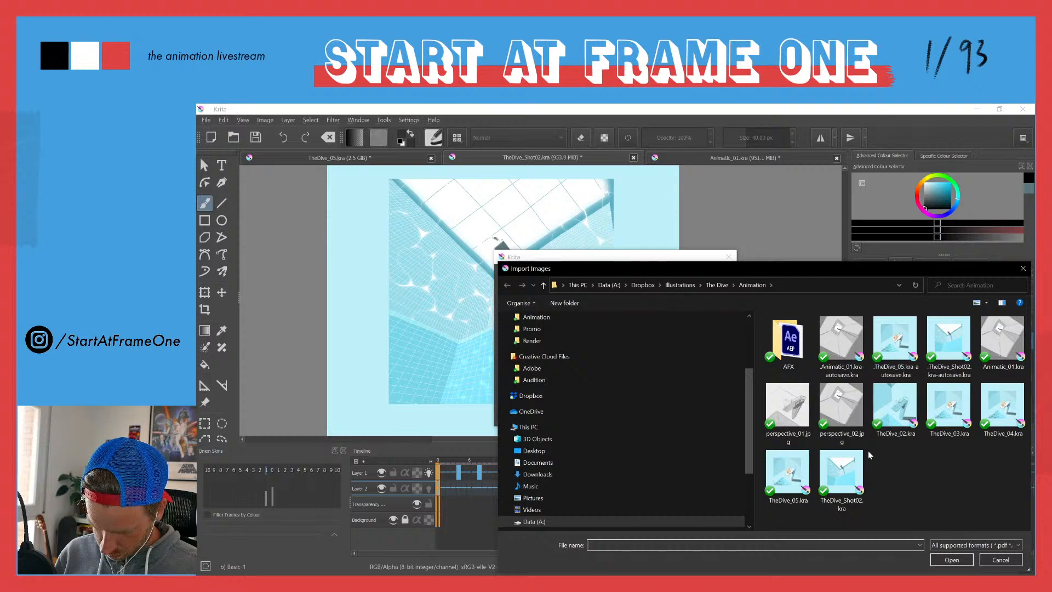
{"action": "left_click", "coordinate": [716, 284]}
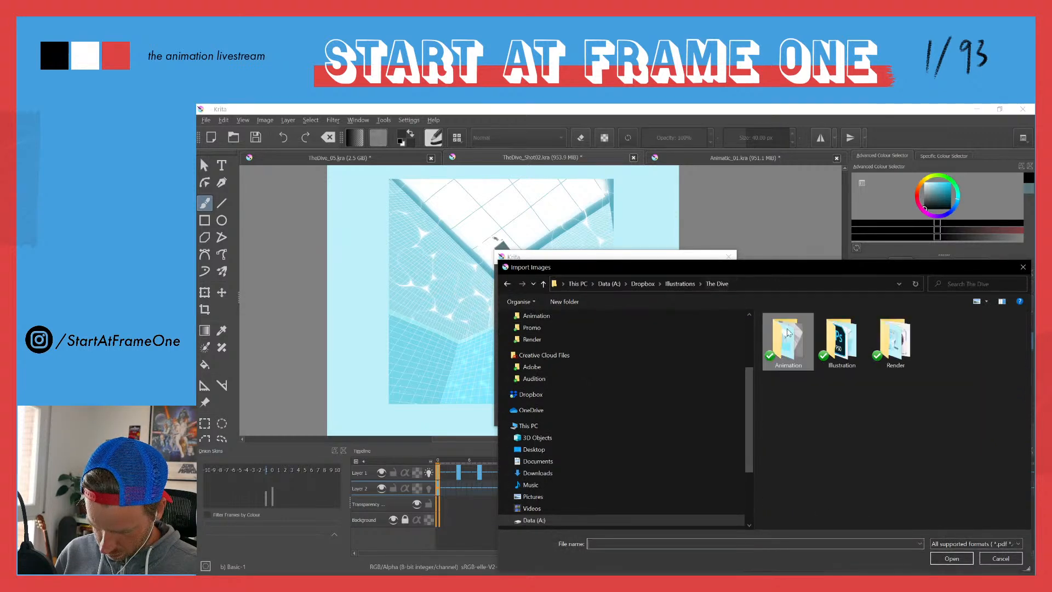
{"action": "double_click", "coordinate": [841, 340]}
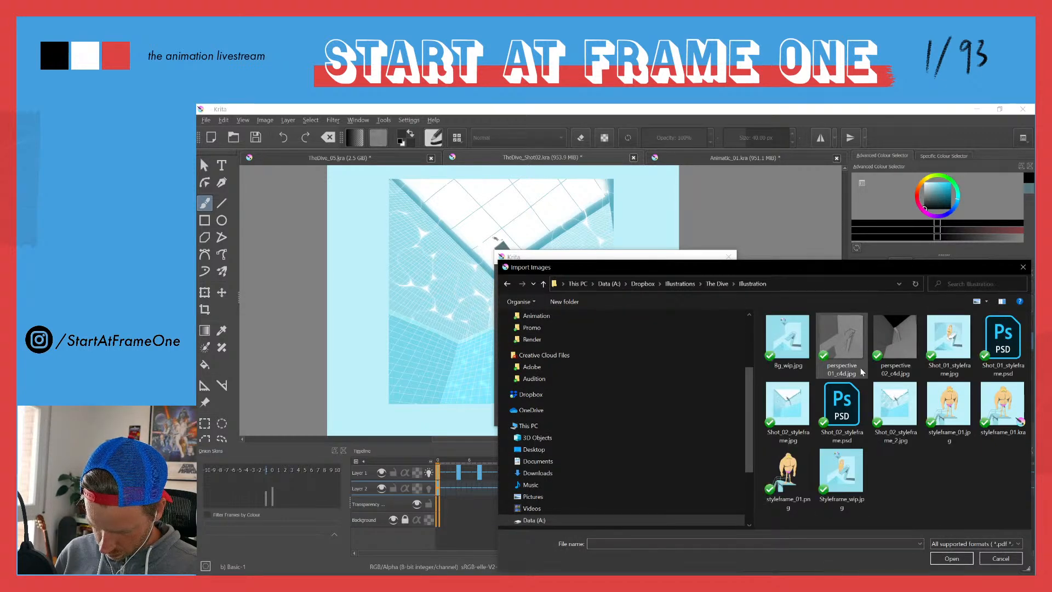
{"action": "double_click", "coordinate": [894, 406]}
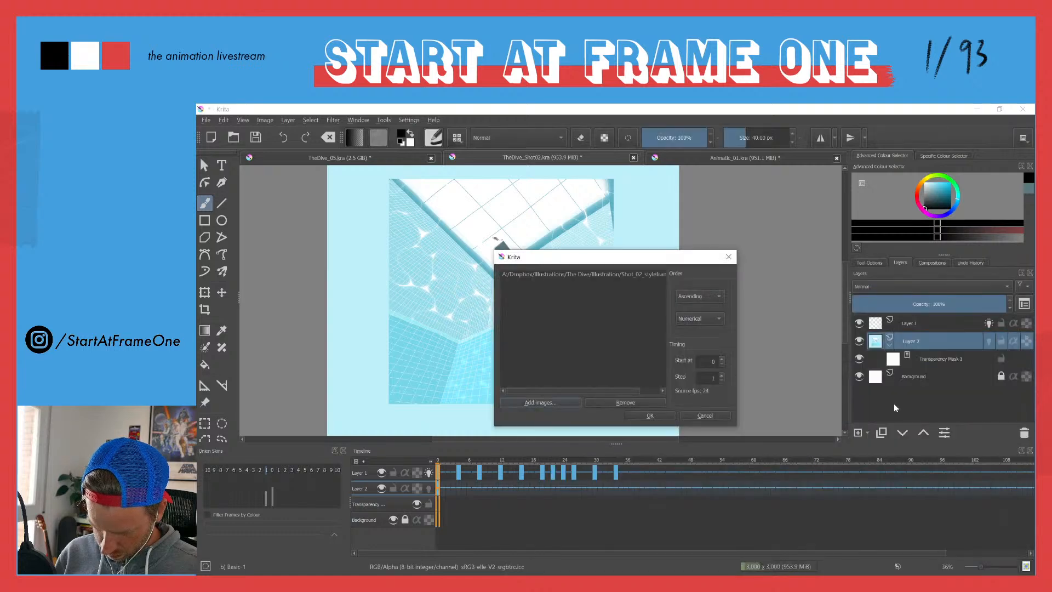
{"action": "left_click", "coordinate": [649, 415]}
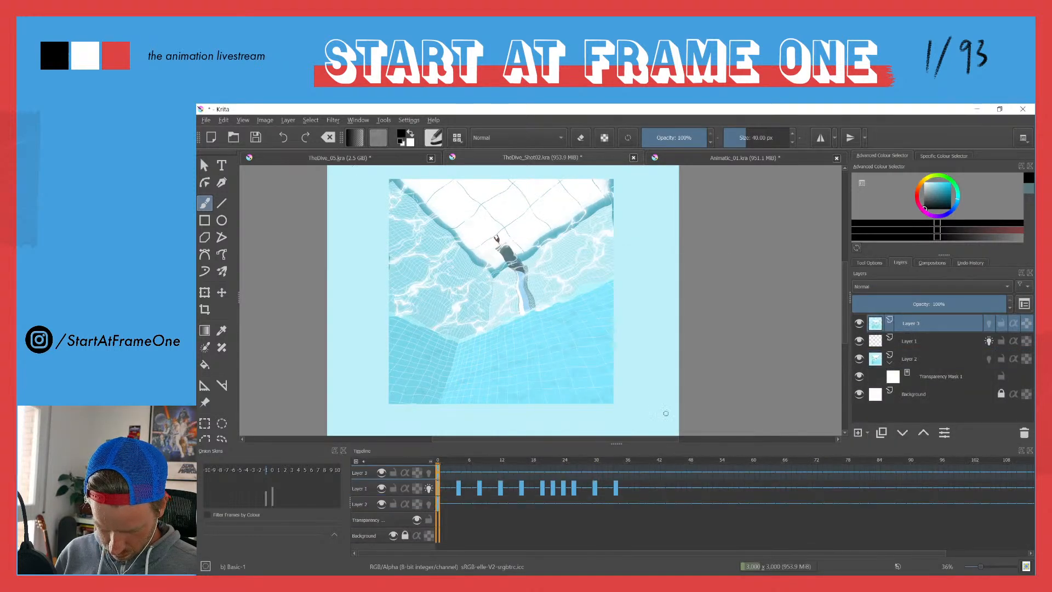
Step: Move the imported styleframe layer below Layer 1 and hide the old background on Layer 2
{"action": "left_click_drag", "start_coordinate": [877, 325], "coordinate": [899, 362]}
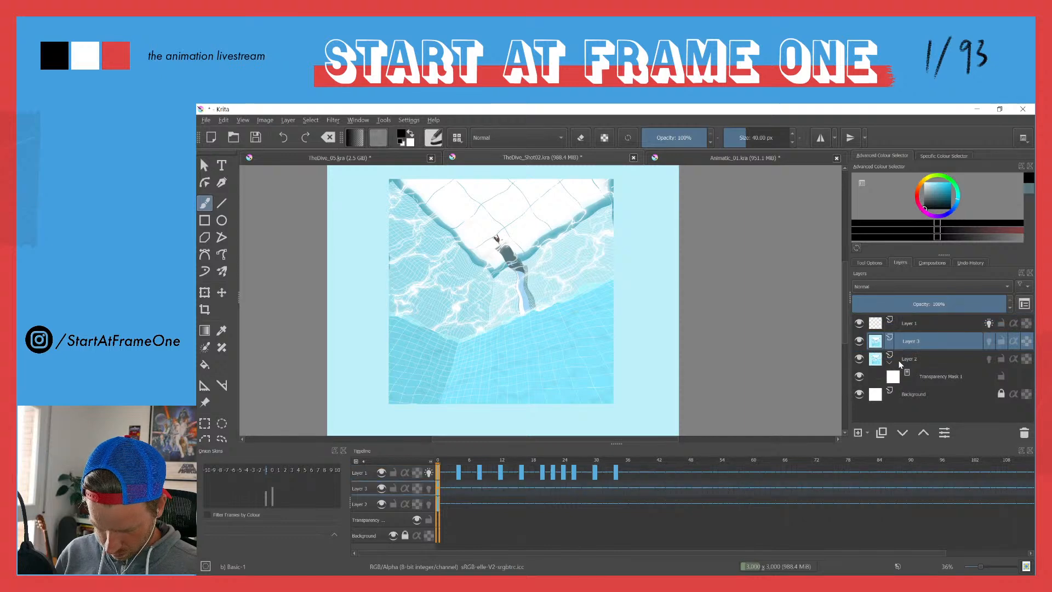
{"action": "left_click", "coordinate": [859, 359]}
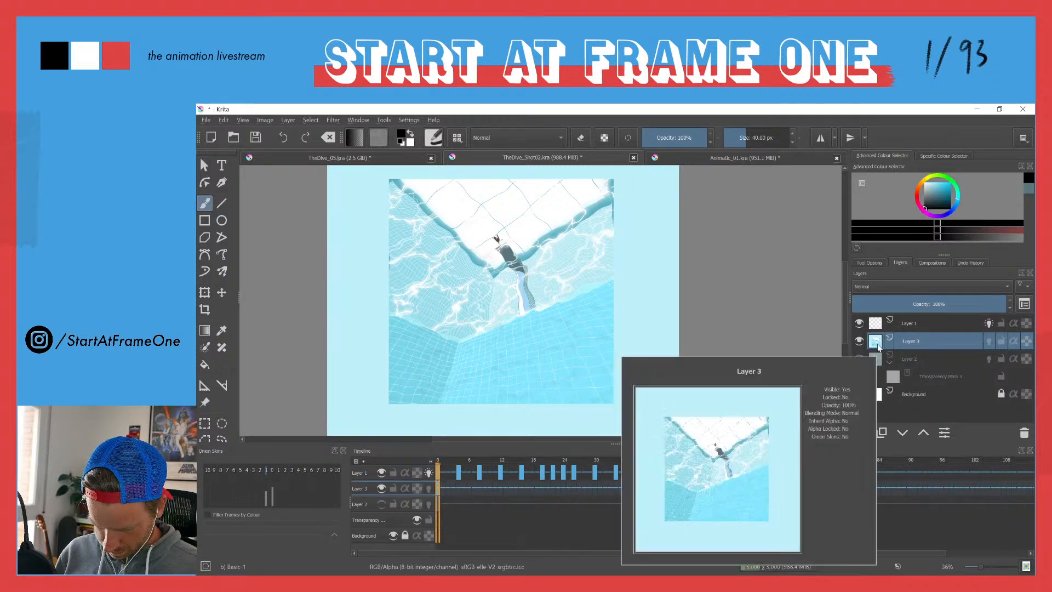
Step: Add a transparency mask to the imported styleframe layer and paint out the static diver above the tower
{"action": "left_click", "coordinate": [867, 432]}
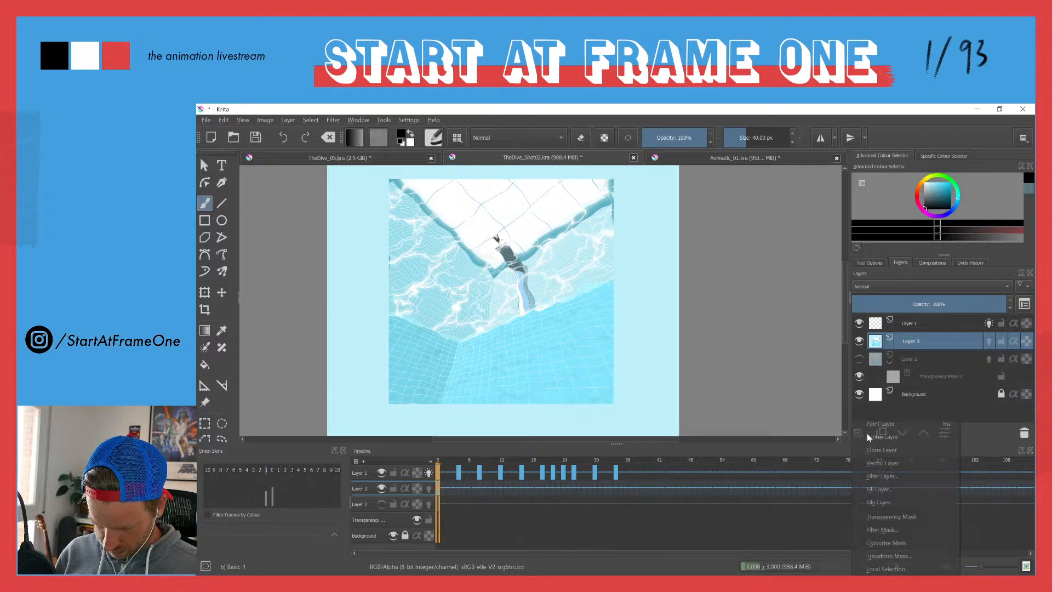
{"action": "left_click", "coordinate": [886, 517]}
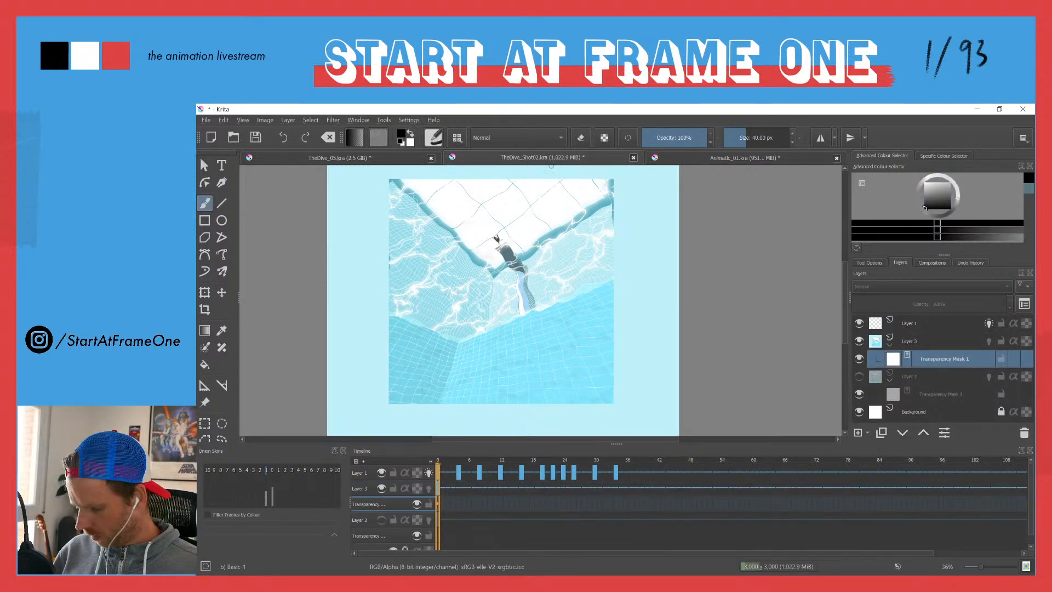
{"action": "mouse_move", "coordinate": [502, 236]}
{"action": "left_mouse_down"}
{"action": "mouse_move", "coordinate": [519, 130]}
{"action": "mouse_move", "coordinate": [488, 237]}
{"action": "mouse_move", "coordinate": [479, 217]}
{"action": "mouse_move", "coordinate": [474, 236]}
{"action": "mouse_move", "coordinate": [486, 248]}
{"action": "mouse_move", "coordinate": [474, 278]}
{"action": "mouse_move", "coordinate": [487, 245]}
{"action": "mouse_move", "coordinate": [472, 245]}
{"action": "mouse_move", "coordinate": [484, 232]}
{"action": "mouse_move", "coordinate": [463, 250]}
{"action": "left_mouse_up"}
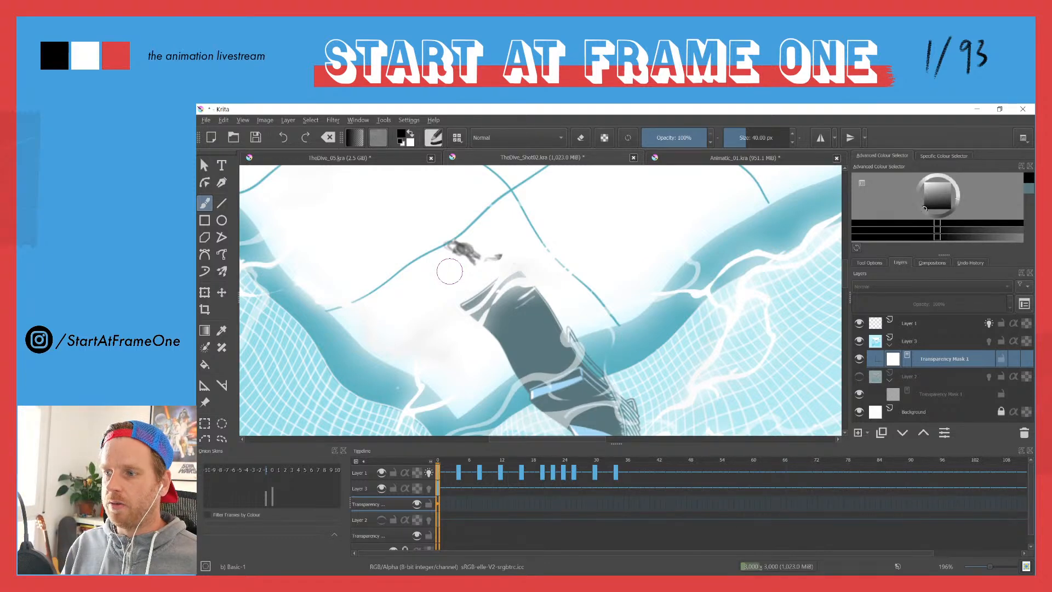
{"action": "left_click_drag", "start_coordinate": [464, 259], "coordinate": [496, 347]}
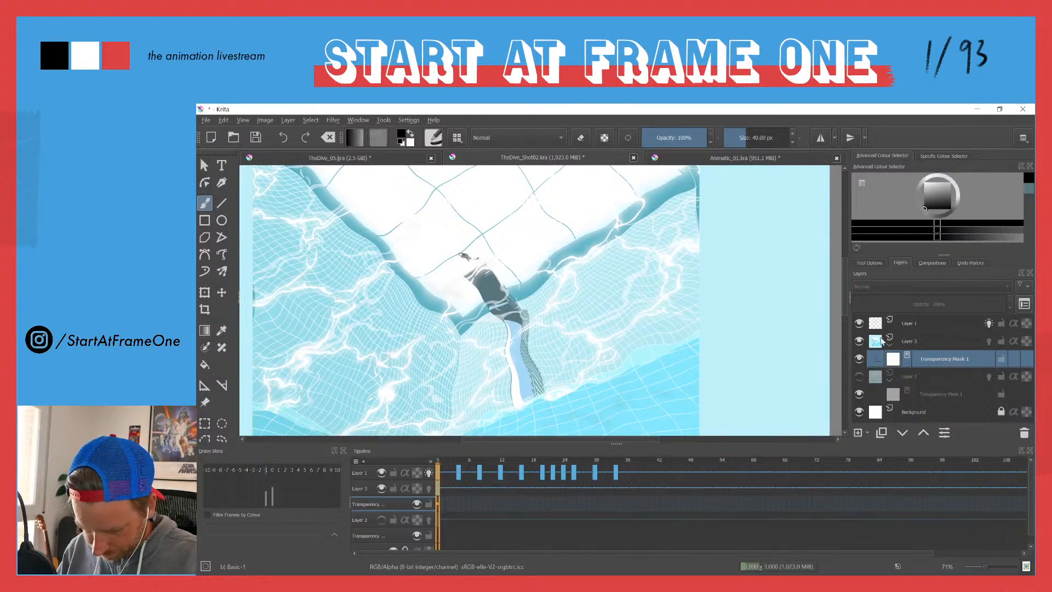
Step: Sample the static diver's brown from the styleframe with its transparency mask and Layer 1 temporarily hidden
{"action": "left_click", "coordinate": [859, 359]}
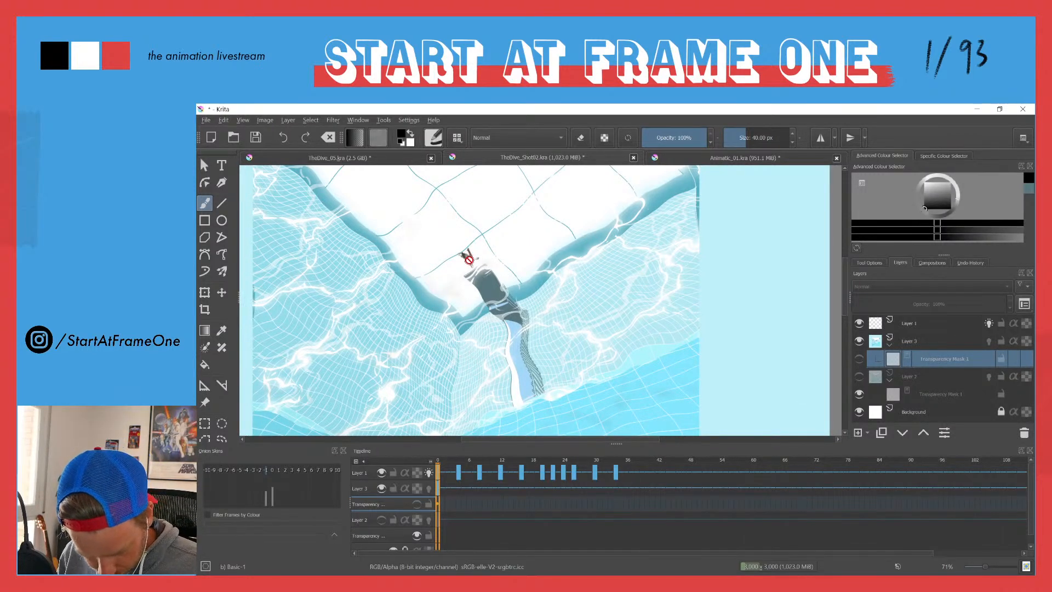
{"action": "left_click_drag", "start_coordinate": [467, 254], "coordinate": [463, 186]}
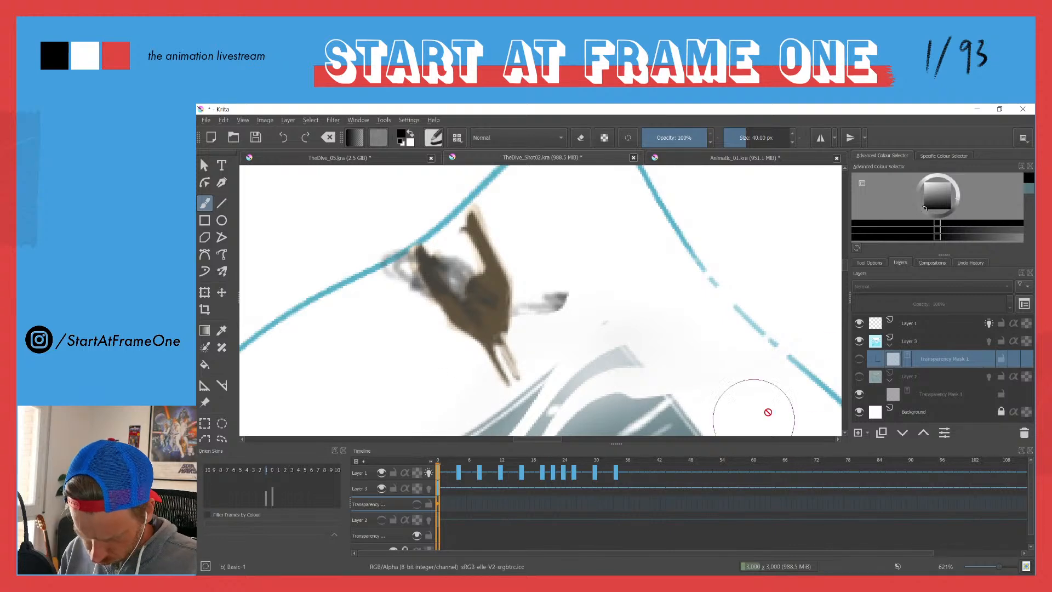
{"action": "left_click", "coordinate": [859, 323]}
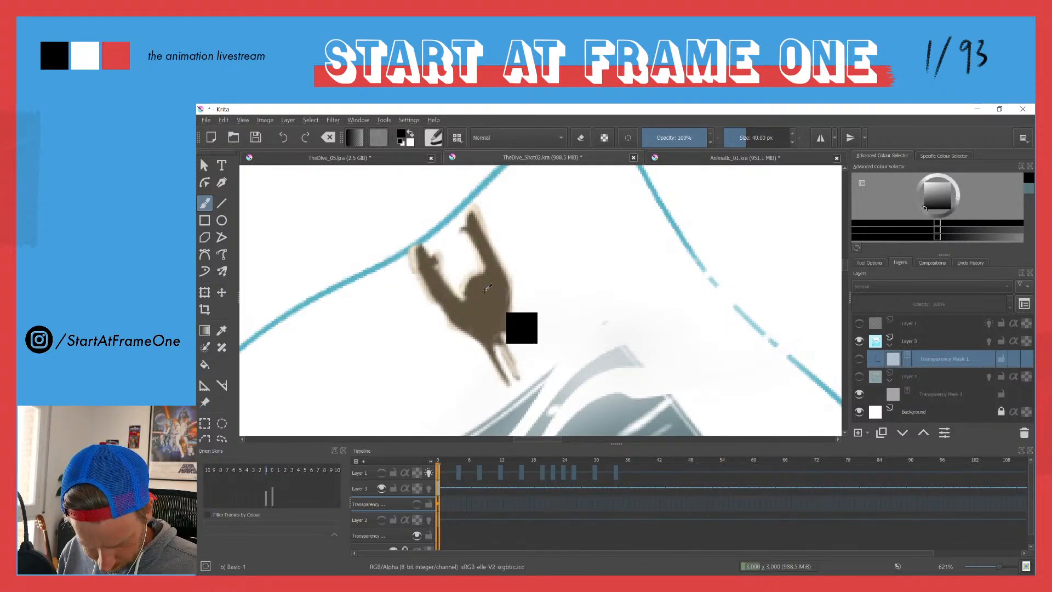
{"action": "left_click", "coordinate": [503, 316], "text": "ctrl"}
{"action": "left_click", "coordinate": [859, 323]}
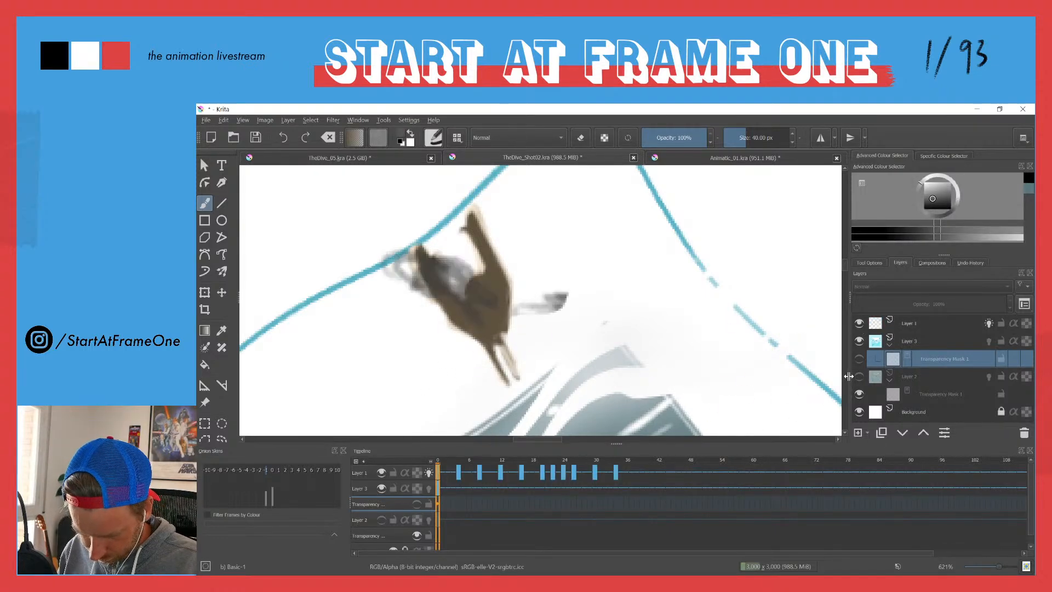
{"action": "left_click", "coordinate": [859, 360]}
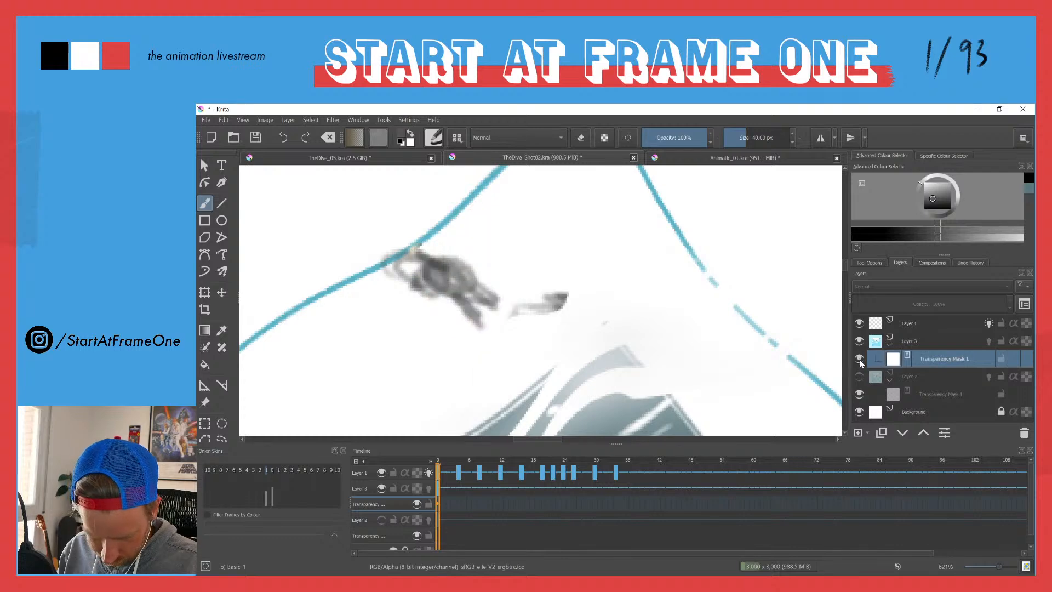
Step: Choose the Pencil-2 brush preset and set the painting colour to black
{"action": "left_click", "coordinate": [434, 137]}
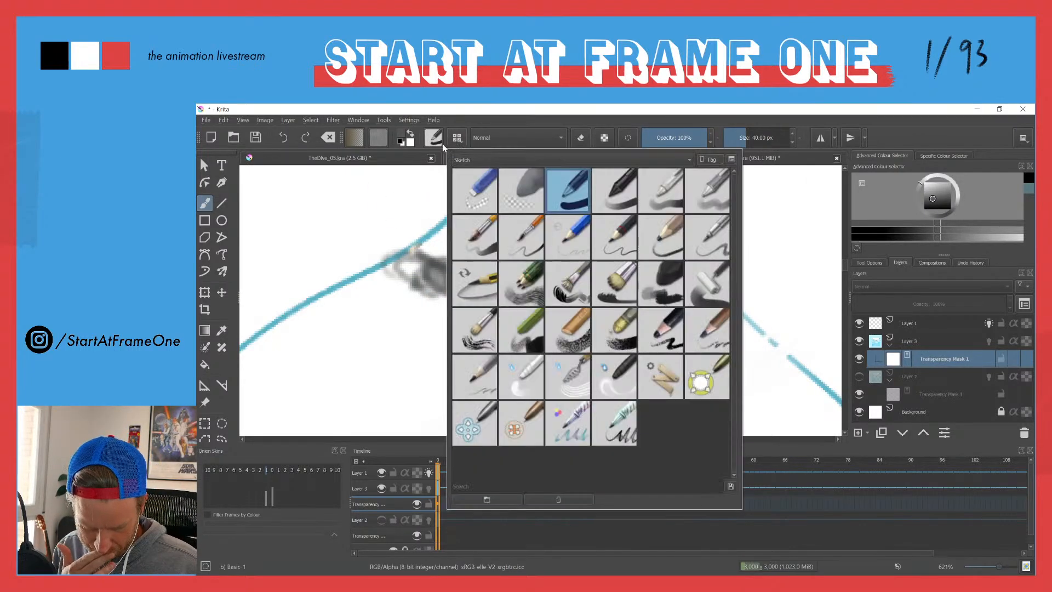
{"action": "left_click", "coordinate": [619, 238]}
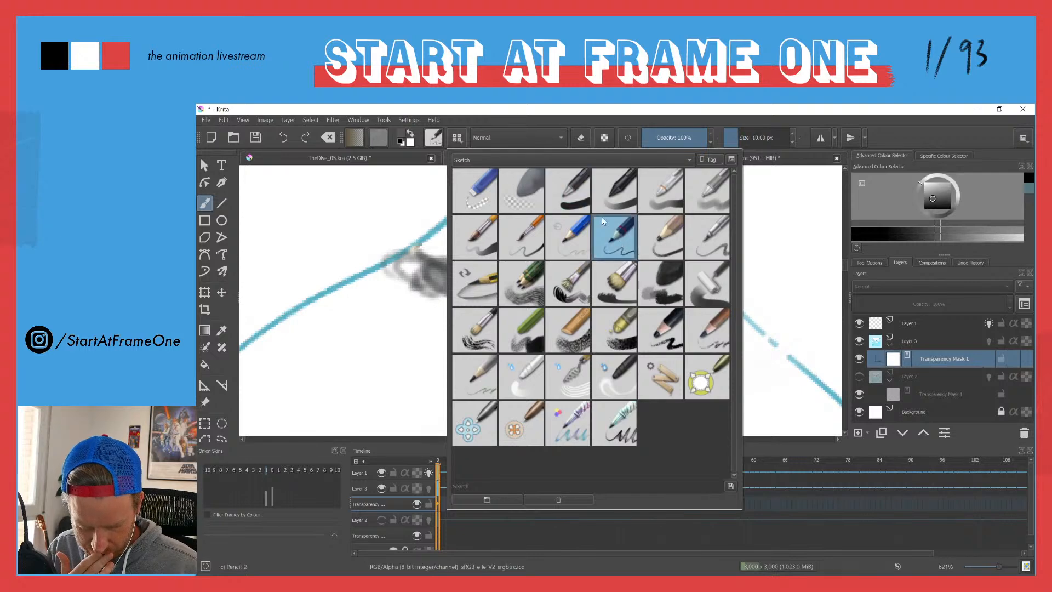
{"action": "left_click", "coordinate": [472, 112]}
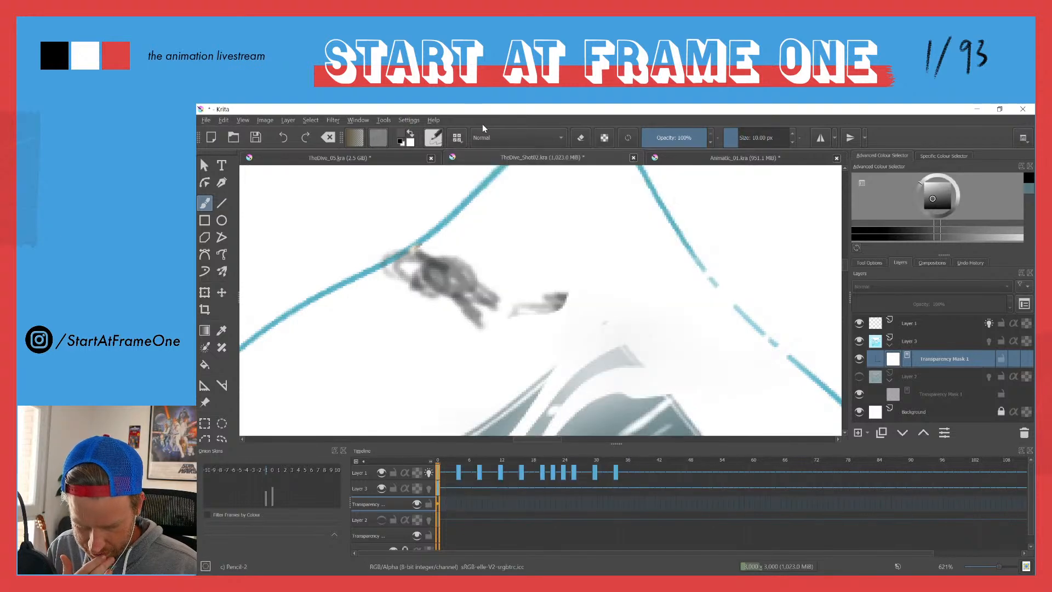
{"action": "left_click", "coordinate": [924, 208]}
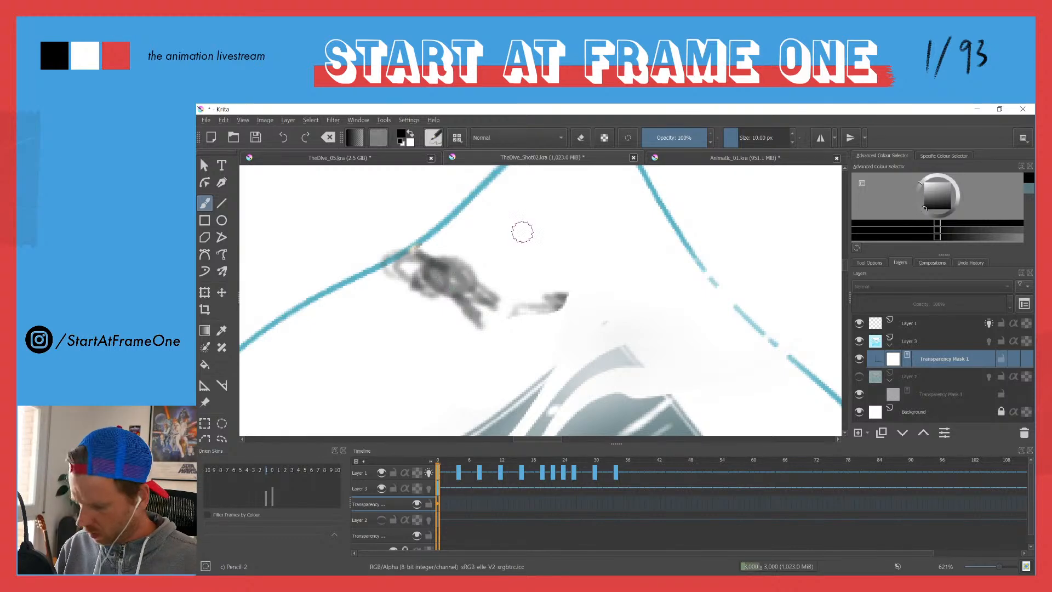
Step: Rename Layer 1, which holds the rough diver keyframes, as animatic
{"action": "scroll", "coordinate": [553, 265], "scroll_direction": "down", "scroll_amount": 4}
{"action": "double_click", "coordinate": [909, 323]}
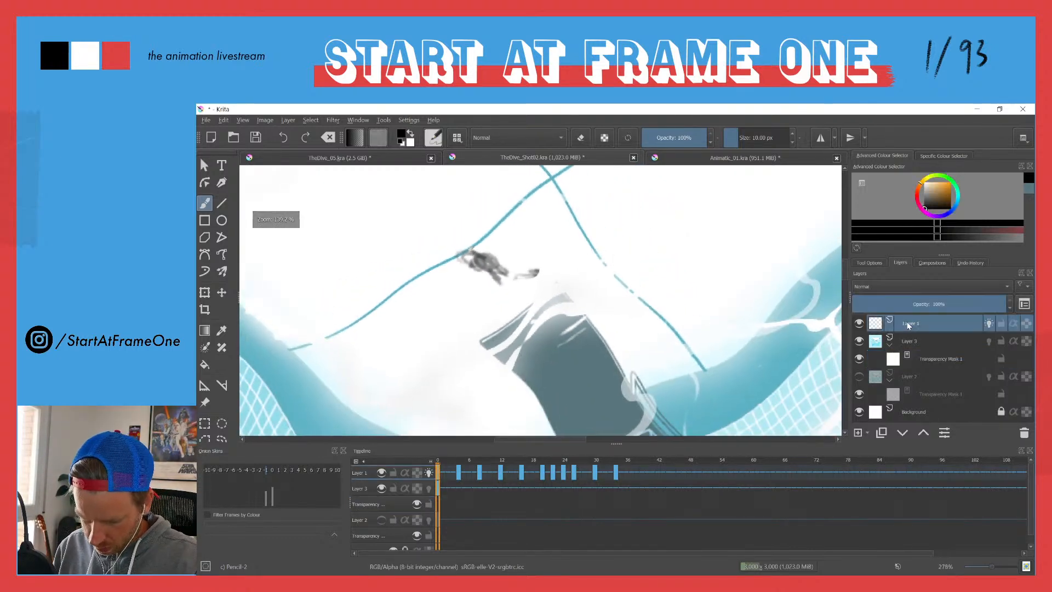
{"action": "type", "text": "animatic"}
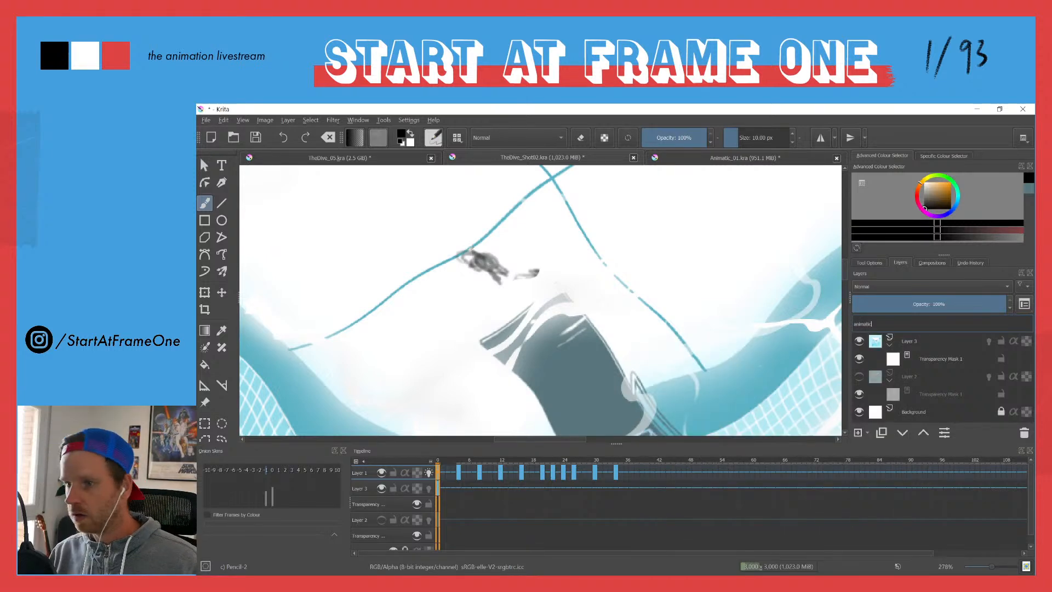
{"action": "key", "text": "Return"}
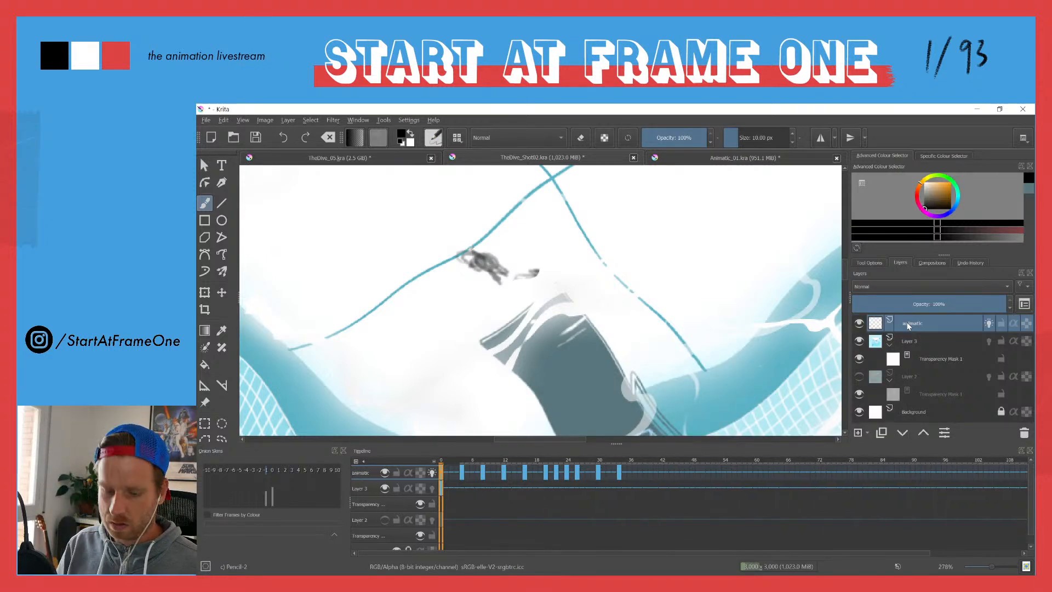
Step: Collapse Layer 3's transparency mask and add a new paint layer named draft above the animatic layer
{"action": "left_click", "coordinate": [889, 346]}
{"action": "left_click", "coordinate": [858, 432]}
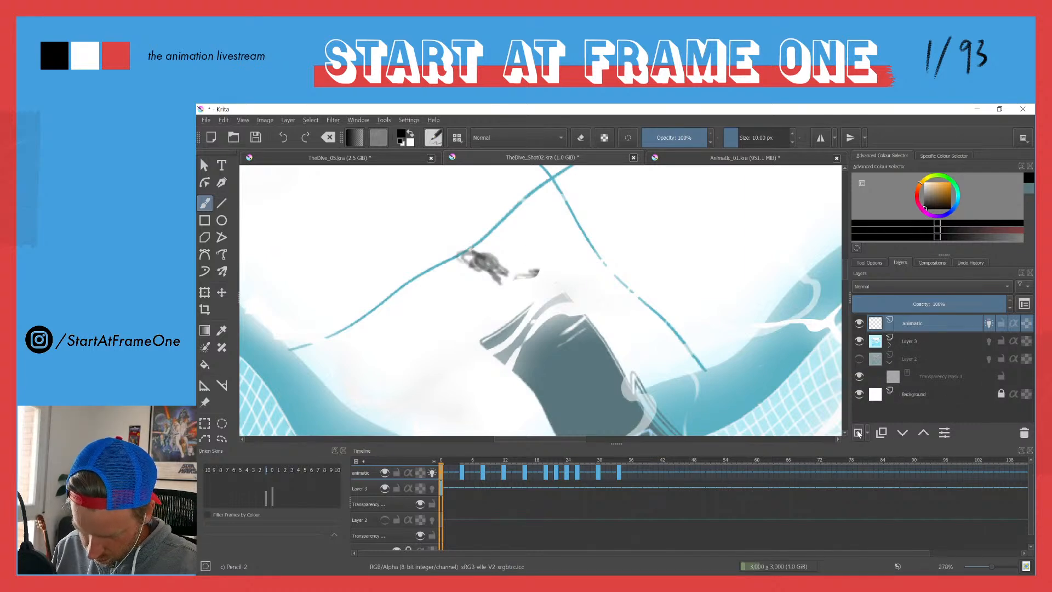
{"action": "double_click", "coordinate": [906, 321]}
{"action": "type", "text": "draft"}
{"action": "key", "text": "Return"}
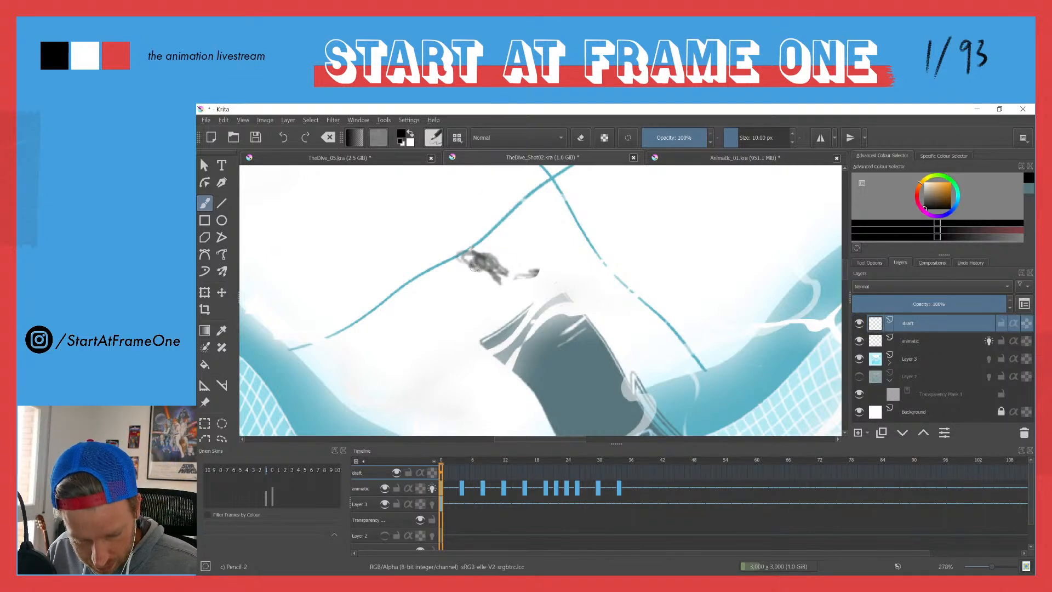
Step: Sketch the outline of the diver's torso and legs over the animatic figure on the draft layer's first frame
{"action": "mouse_move", "coordinate": [471, 257]}
{"action": "left_mouse_down"}
{"action": "mouse_move", "coordinate": [492, 248]}
{"action": "mouse_move", "coordinate": [469, 279]}
{"action": "mouse_move", "coordinate": [494, 248]}
{"action": "mouse_move", "coordinate": [508, 278]}
{"action": "mouse_move", "coordinate": [496, 290]}
{"action": "mouse_move", "coordinate": [469, 271]}
{"action": "mouse_move", "coordinate": [500, 287]}
{"action": "mouse_move", "coordinate": [489, 250]}
{"action": "mouse_move", "coordinate": [497, 246]}
{"action": "mouse_move", "coordinate": [466, 271]}
{"action": "mouse_move", "coordinate": [510, 279]}
{"action": "mouse_move", "coordinate": [517, 292]}
{"action": "mouse_move", "coordinate": [507, 275]}
{"action": "mouse_move", "coordinate": [524, 300]}
{"action": "mouse_move", "coordinate": [501, 298]}
{"action": "mouse_move", "coordinate": [509, 304]}
{"action": "mouse_move", "coordinate": [498, 288]}
{"action": "mouse_move", "coordinate": [514, 303]}
{"action": "mouse_move", "coordinate": [507, 280]}
{"action": "left_mouse_up"}
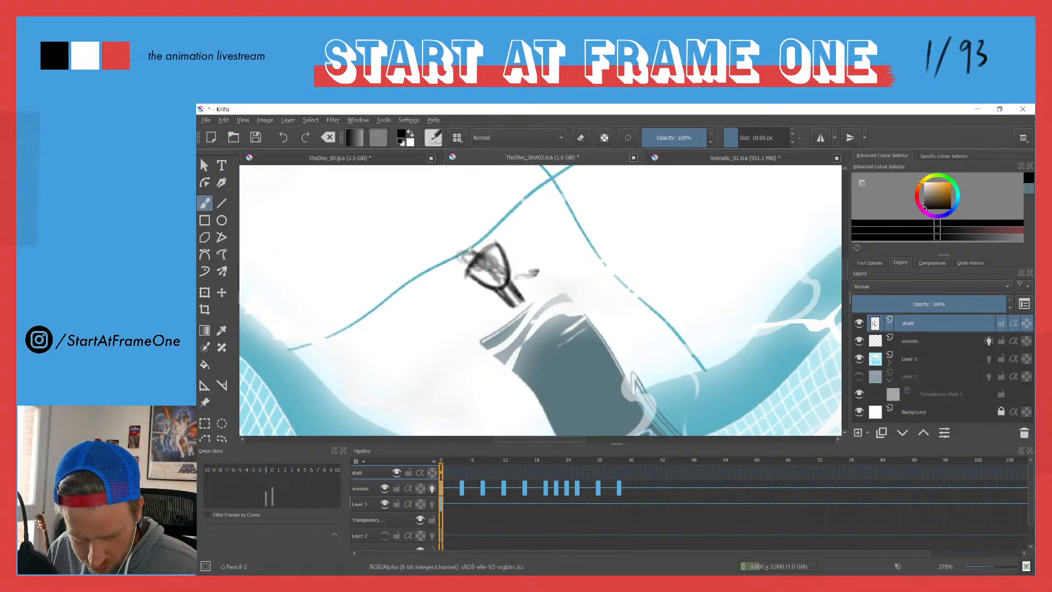
{"action": "scroll", "coordinate": [458, 242], "scroll_direction": "down", "scroll_amount": 5}
{"action": "left_click_drag", "start_coordinate": [388, 295], "coordinate": [426, 343]}
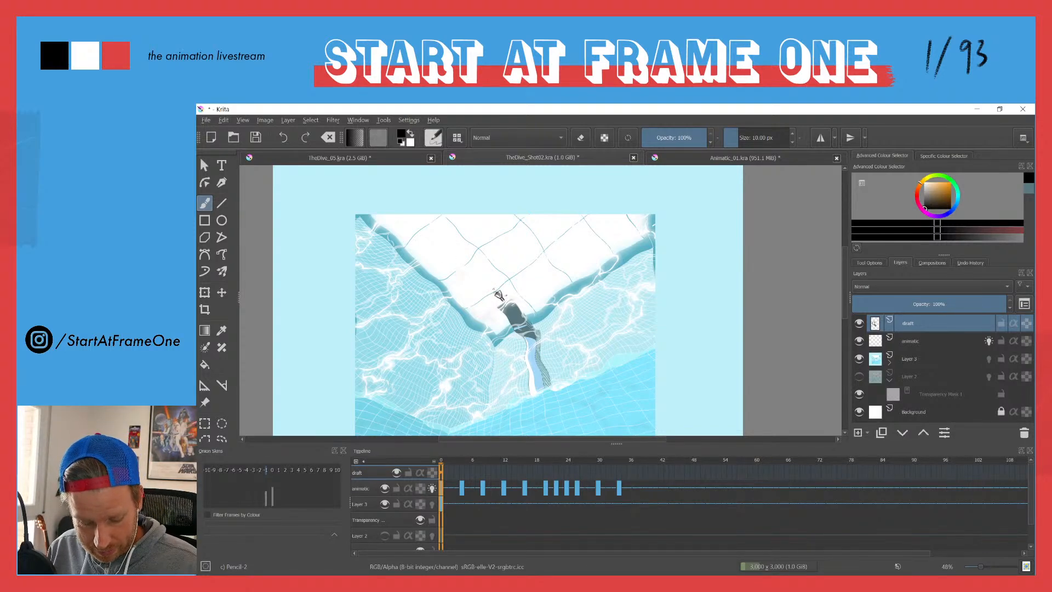
Step: Paint the diver's body solid black on the draft layer and add the head and two raised arms
{"action": "scroll", "coordinate": [502, 295], "scroll_direction": "up", "scroll_amount": 6}
{"action": "left_click_drag", "start_coordinate": [512, 286], "coordinate": [485, 260]}
{"action": "mouse_move", "coordinate": [521, 298]}
{"action": "left_mouse_down"}
{"action": "mouse_move", "coordinate": [485, 261]}
{"action": "mouse_move", "coordinate": [519, 294]}
{"action": "mouse_move", "coordinate": [482, 277]}
{"action": "mouse_move", "coordinate": [495, 289]}
{"action": "mouse_move", "coordinate": [483, 268]}
{"action": "mouse_move", "coordinate": [496, 296]}
{"action": "mouse_move", "coordinate": [485, 263]}
{"action": "left_mouse_up"}
{"action": "mouse_move", "coordinate": [473, 304]}
{"action": "left_mouse_down"}
{"action": "mouse_move", "coordinate": [458, 283]}
{"action": "mouse_move", "coordinate": [473, 317]}
{"action": "mouse_move", "coordinate": [459, 289]}
{"action": "mouse_move", "coordinate": [487, 315]}
{"action": "left_mouse_up"}
{"action": "mouse_move", "coordinate": [453, 274]}
{"action": "left_mouse_down"}
{"action": "mouse_move", "coordinate": [481, 264]}
{"action": "mouse_move", "coordinate": [463, 267]}
{"action": "mouse_move", "coordinate": [464, 287]}
{"action": "mouse_move", "coordinate": [481, 271]}
{"action": "mouse_move", "coordinate": [478, 258]}
{"action": "mouse_move", "coordinate": [457, 270]}
{"action": "mouse_move", "coordinate": [463, 304]}
{"action": "mouse_move", "coordinate": [458, 285]}
{"action": "mouse_move", "coordinate": [500, 330]}
{"action": "mouse_move", "coordinate": [464, 292]}
{"action": "mouse_move", "coordinate": [468, 301]}
{"action": "mouse_move", "coordinate": [491, 290]}
{"action": "mouse_move", "coordinate": [501, 299]}
{"action": "mouse_move", "coordinate": [490, 310]}
{"action": "mouse_move", "coordinate": [493, 295]}
{"action": "mouse_move", "coordinate": [492, 306]}
{"action": "mouse_move", "coordinate": [507, 295]}
{"action": "mouse_move", "coordinate": [484, 266]}
{"action": "mouse_move", "coordinate": [508, 301]}
{"action": "left_mouse_up"}
{"action": "mouse_move", "coordinate": [488, 267]}
{"action": "left_mouse_down"}
{"action": "mouse_move", "coordinate": [515, 296]}
{"action": "mouse_move", "coordinate": [491, 269]}
{"action": "mouse_move", "coordinate": [512, 321]}
{"action": "left_mouse_up"}
{"action": "mouse_move", "coordinate": [509, 282]}
{"action": "left_mouse_down"}
{"action": "mouse_move", "coordinate": [515, 330]}
{"action": "mouse_move", "coordinate": [476, 311]}
{"action": "mouse_move", "coordinate": [483, 318]}
{"action": "mouse_move", "coordinate": [498, 297]}
{"action": "mouse_move", "coordinate": [490, 264]}
{"action": "mouse_move", "coordinate": [519, 326]}
{"action": "mouse_move", "coordinate": [500, 312]}
{"action": "mouse_move", "coordinate": [484, 319]}
{"action": "mouse_move", "coordinate": [516, 329]}
{"action": "mouse_move", "coordinate": [522, 305]}
{"action": "mouse_move", "coordinate": [509, 285]}
{"action": "mouse_move", "coordinate": [517, 344]}
{"action": "mouse_move", "coordinate": [513, 335]}
{"action": "mouse_move", "coordinate": [550, 380]}
{"action": "mouse_move", "coordinate": [537, 356]}
{"action": "left_mouse_up"}
{"action": "mouse_move", "coordinate": [473, 307]}
{"action": "left_mouse_down"}
{"action": "mouse_move", "coordinate": [463, 291]}
{"action": "mouse_move", "coordinate": [474, 305]}
{"action": "left_mouse_up"}
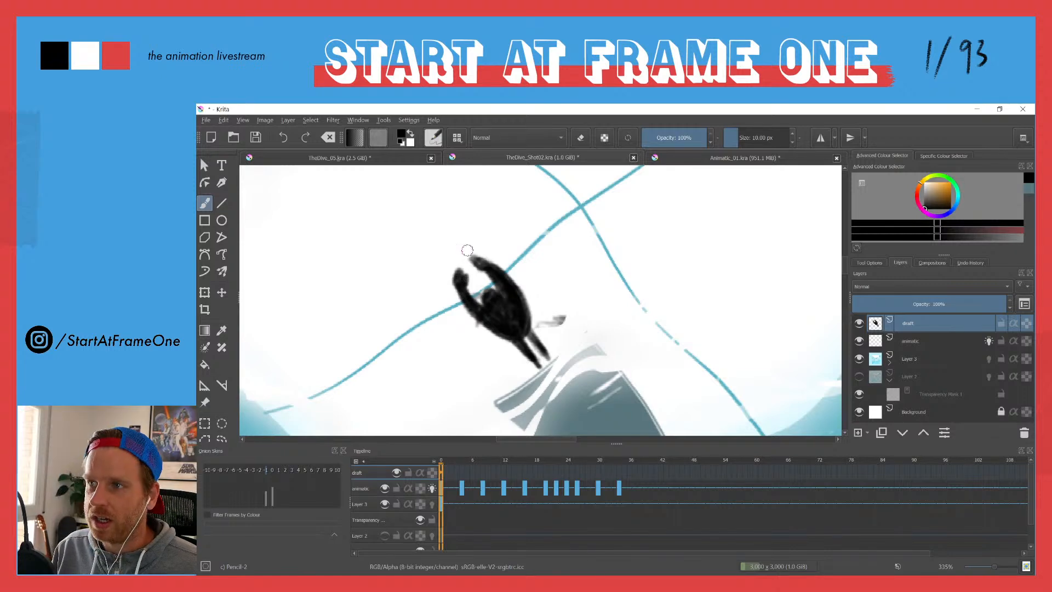
{"action": "left_click_drag", "start_coordinate": [453, 255], "coordinate": [493, 428]}
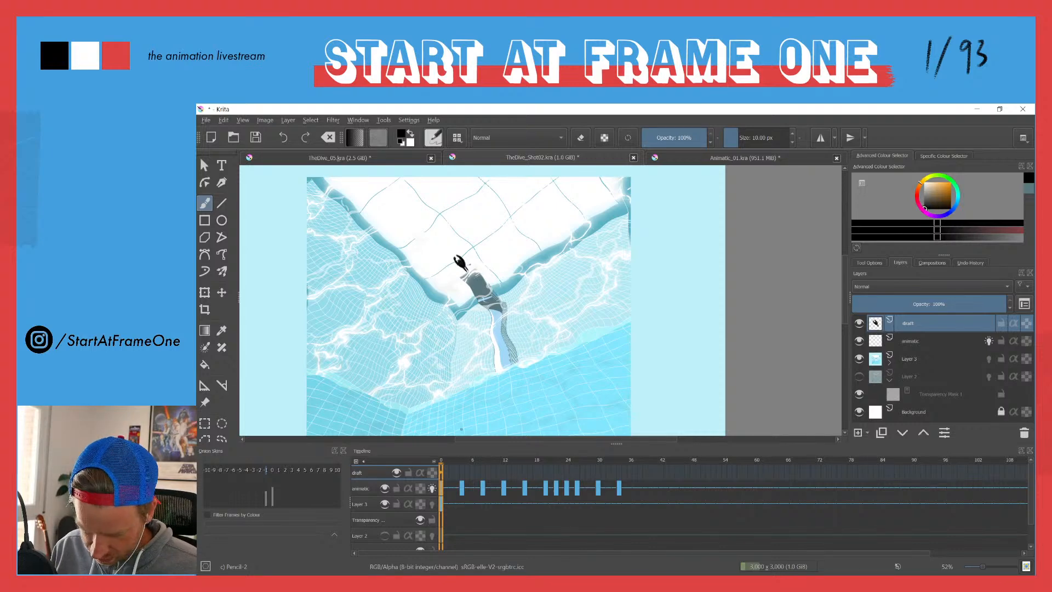
Step: Lock the animatic layer and the styleframe on Layer 3
{"action": "left_click", "coordinate": [931, 341]}
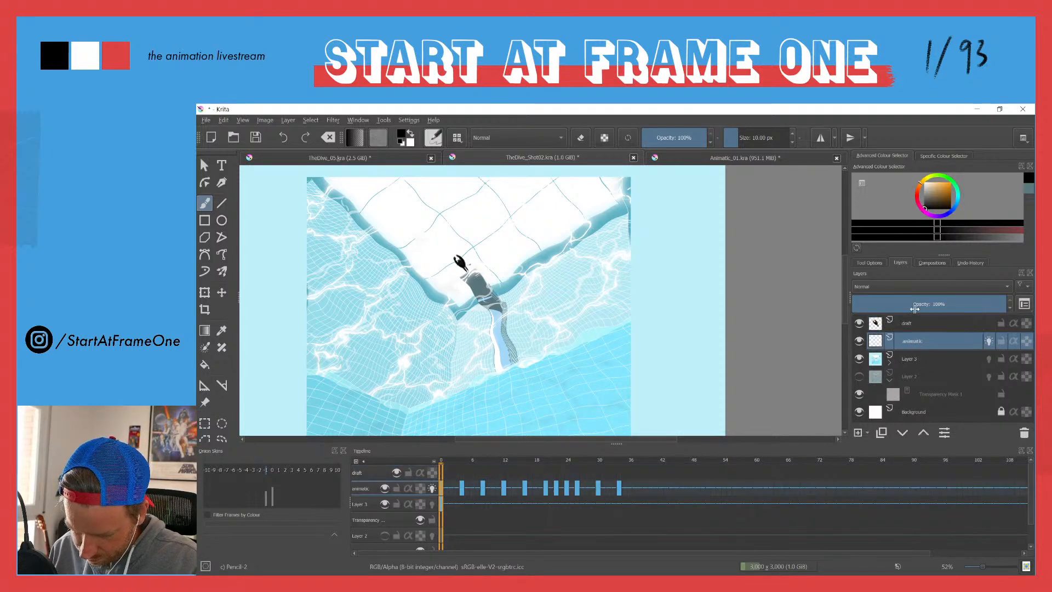
{"action": "left_click", "coordinate": [1002, 341]}
{"action": "left_click", "coordinate": [999, 359]}
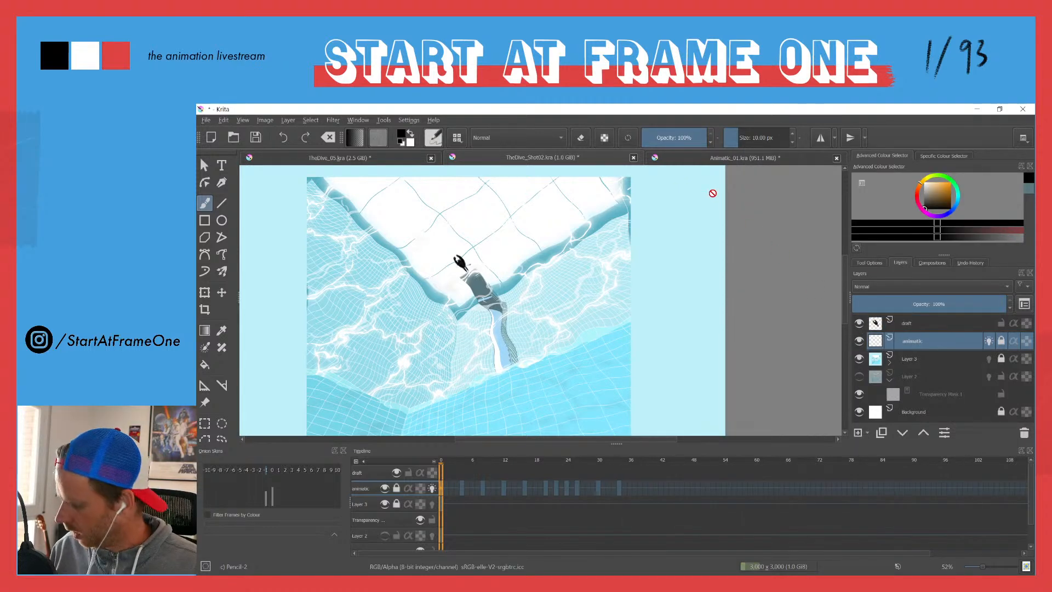
Step: Scale the diver on the draft layer down to a little over half its size about its centre and apply the transform
{"action": "left_click_drag", "start_coordinate": [464, 258], "coordinate": [439, 202]}
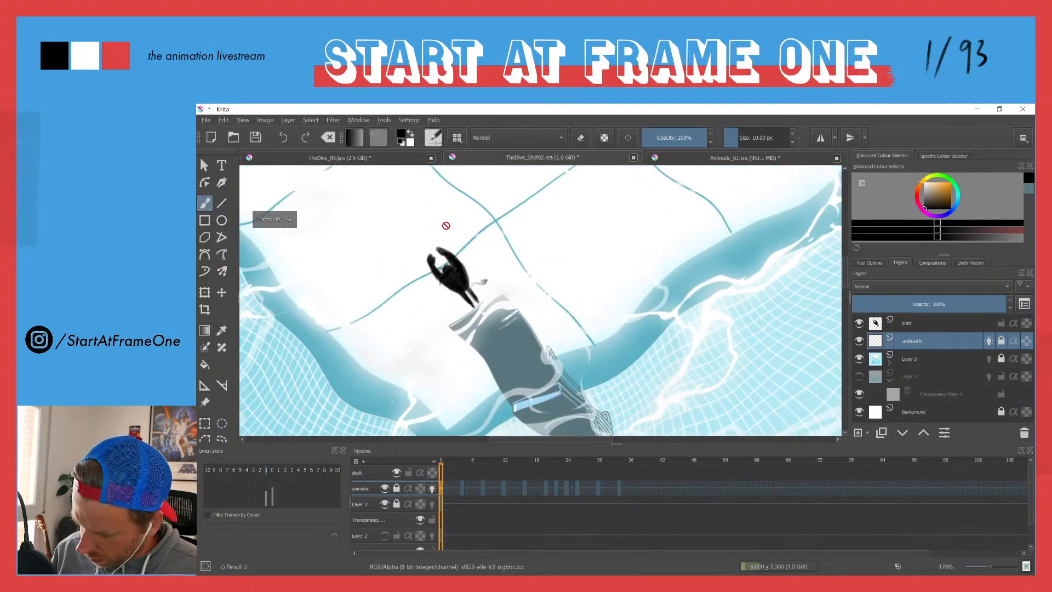
{"action": "key", "text": "ctrl+t"}
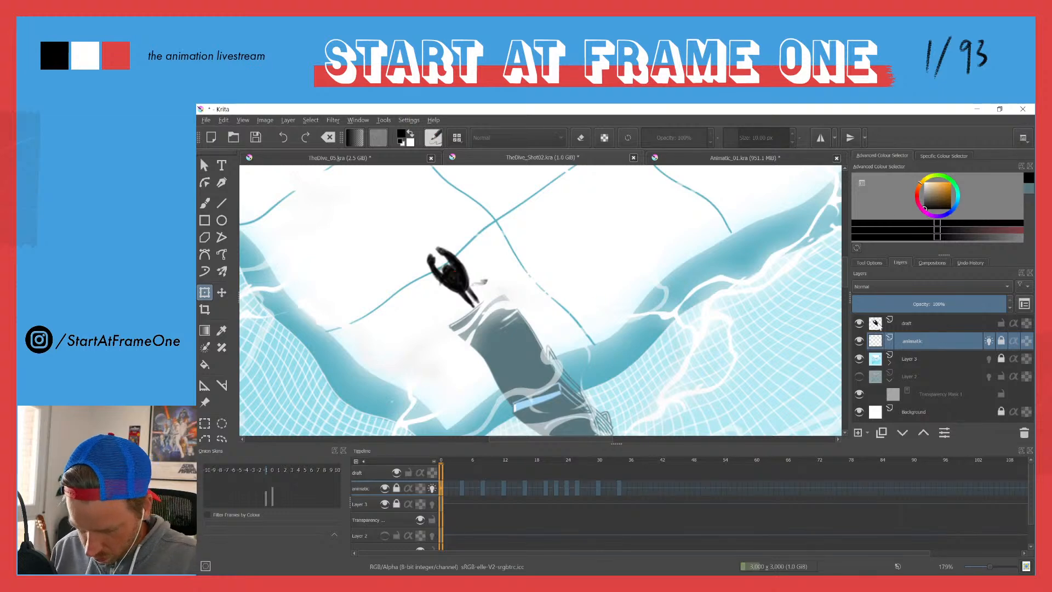
{"action": "key", "text": "Page_Up"}
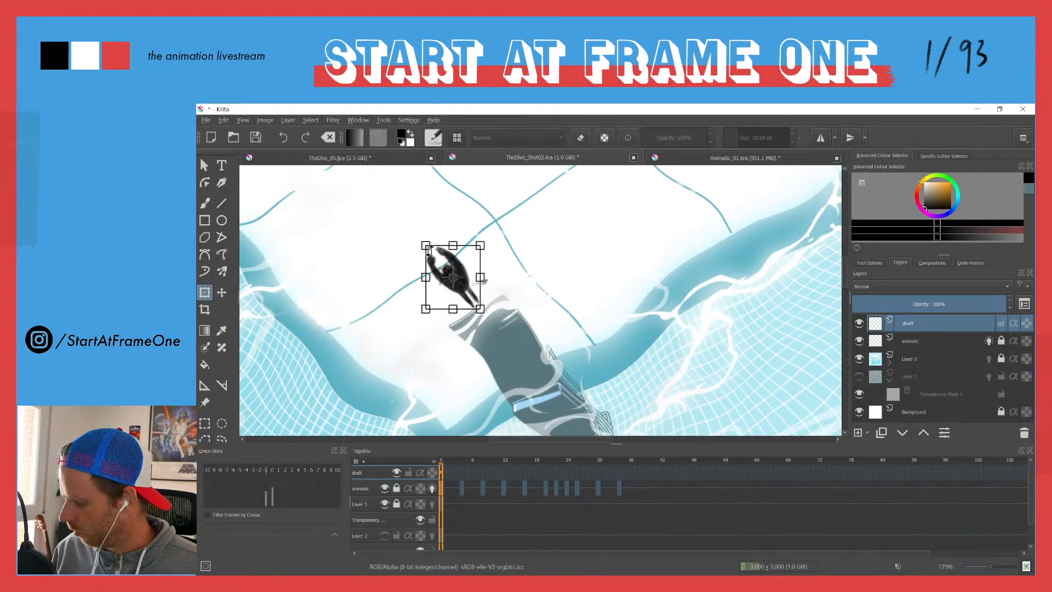
{"action": "left_click_drag", "start_coordinate": [427, 247], "coordinate": [450, 288]}
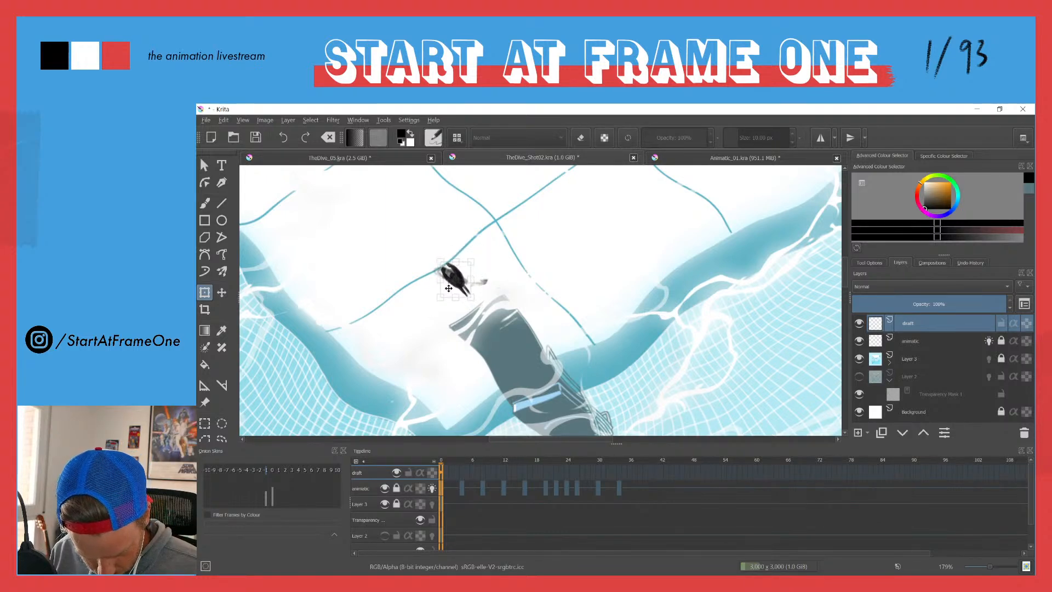
{"action": "left_click_drag", "start_coordinate": [405, 229], "coordinate": [411, 370]}
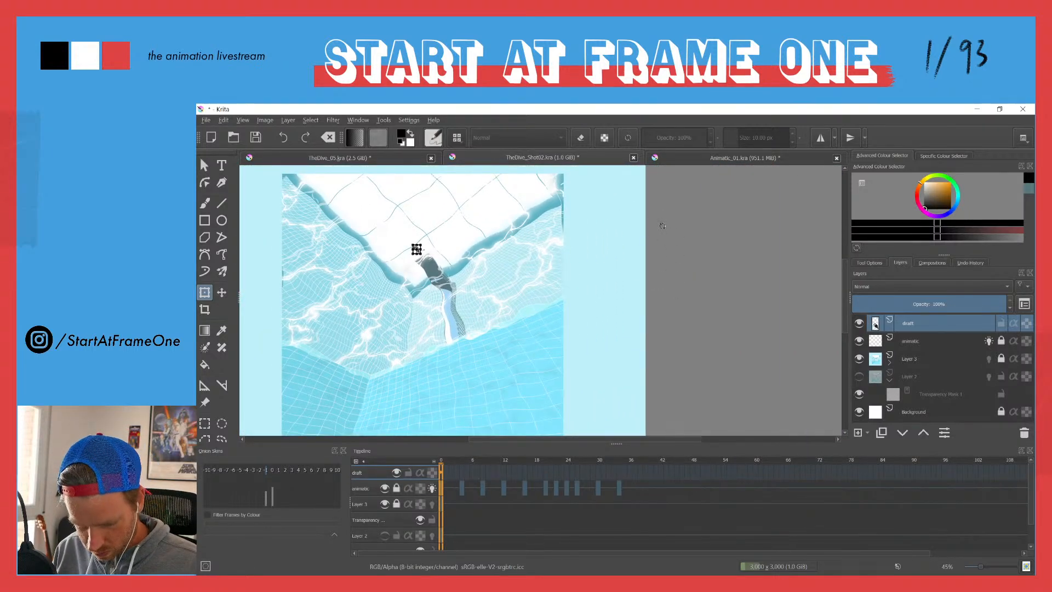
{"action": "left_click", "coordinate": [204, 164]}
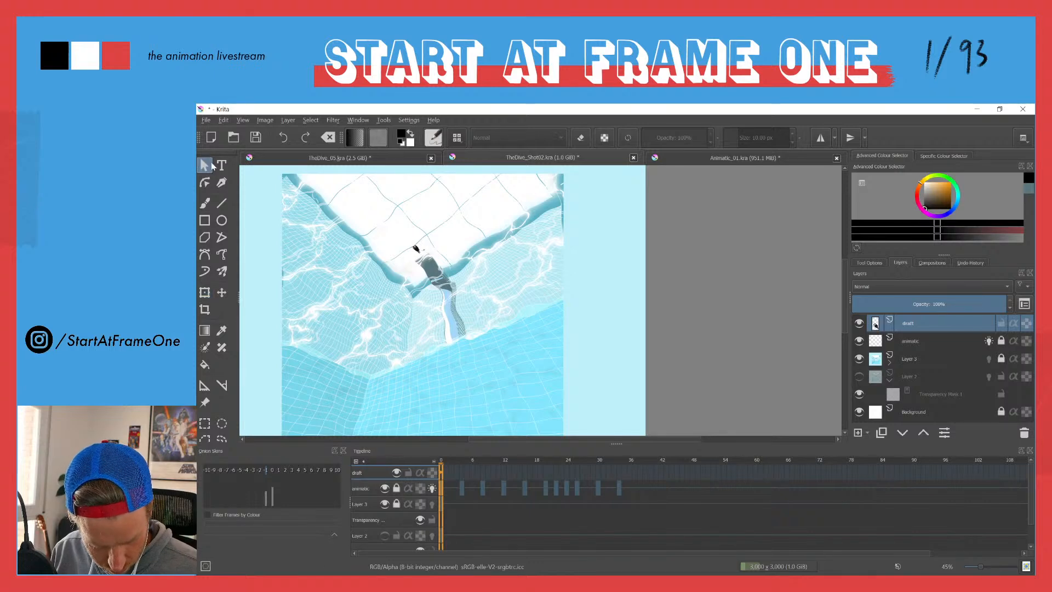
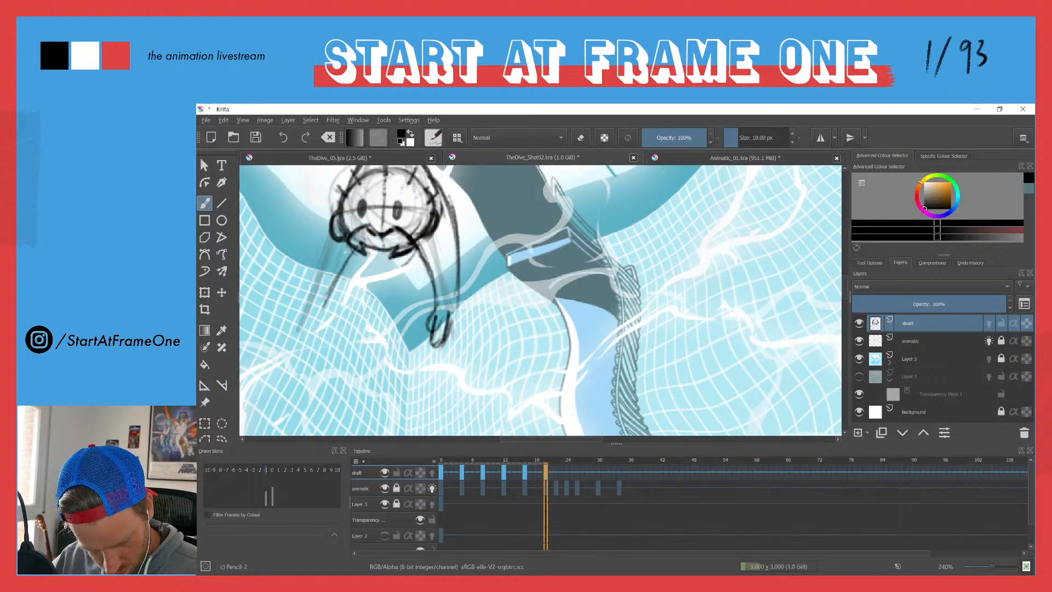
Step: Sketch the diver's two arms reaching down with both hands and add leg lines on draft frame 20, comparing with the neighbouring frame
{"action": "mouse_move", "coordinate": [427, 309]}
{"action": "left_mouse_down"}
{"action": "mouse_move", "coordinate": [449, 324]}
{"action": "mouse_move", "coordinate": [447, 335]}
{"action": "mouse_move", "coordinate": [455, 310]}
{"action": "mouse_move", "coordinate": [444, 338]}
{"action": "left_mouse_up"}
{"action": "left_click_drag", "start_coordinate": [461, 296], "coordinate": [451, 334]}
{"action": "mouse_move", "coordinate": [325, 299]}
{"action": "left_mouse_down"}
{"action": "mouse_move", "coordinate": [317, 345]}
{"action": "mouse_move", "coordinate": [311, 300]}
{"action": "mouse_move", "coordinate": [299, 327]}
{"action": "left_mouse_up"}
{"action": "mouse_move", "coordinate": [333, 236]}
{"action": "left_mouse_down"}
{"action": "mouse_move", "coordinate": [301, 310]}
{"action": "mouse_move", "coordinate": [324, 313]}
{"action": "mouse_move", "coordinate": [319, 330]}
{"action": "left_mouse_up"}
{"action": "mouse_move", "coordinate": [324, 228]}
{"action": "left_mouse_down"}
{"action": "mouse_move", "coordinate": [376, 338]}
{"action": "mouse_move", "coordinate": [362, 398]}
{"action": "left_mouse_up"}
{"action": "left_click_drag", "start_coordinate": [393, 306], "coordinate": [360, 408]}
{"action": "left_click_drag", "start_coordinate": [405, 354], "coordinate": [383, 408]}
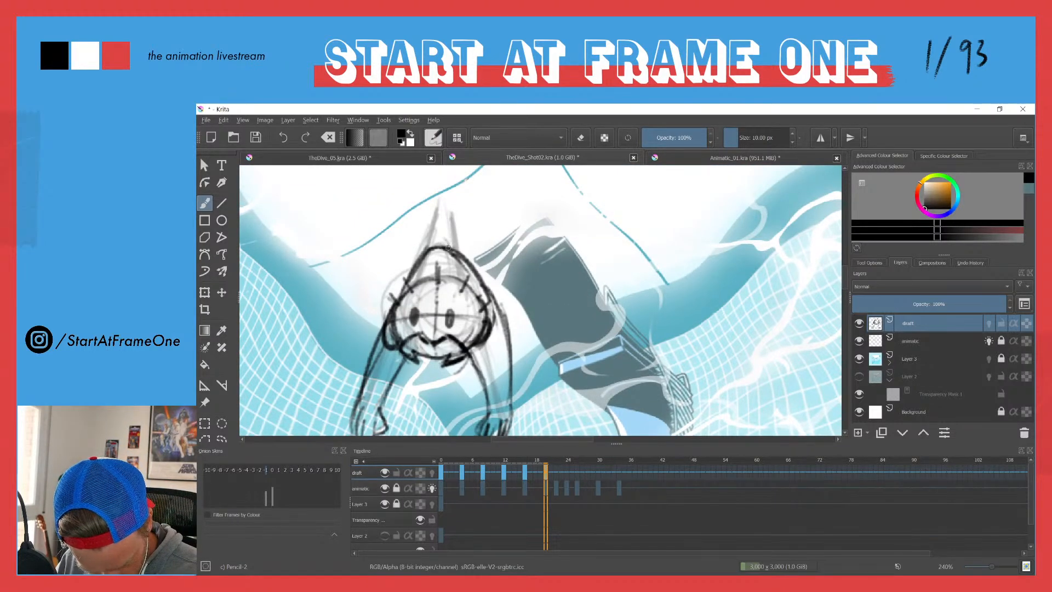
{"action": "mouse_move", "coordinate": [449, 219]}
{"action": "left_mouse_down"}
{"action": "mouse_move", "coordinate": [456, 257]}
{"action": "mouse_move", "coordinate": [448, 215]}
{"action": "mouse_move", "coordinate": [430, 214]}
{"action": "mouse_move", "coordinate": [438, 225]}
{"action": "mouse_move", "coordinate": [420, 264]}
{"action": "mouse_move", "coordinate": [457, 269]}
{"action": "left_mouse_up"}
{"action": "scroll", "coordinate": [404, 230], "scroll_direction": "down", "scroll_amount": 3}
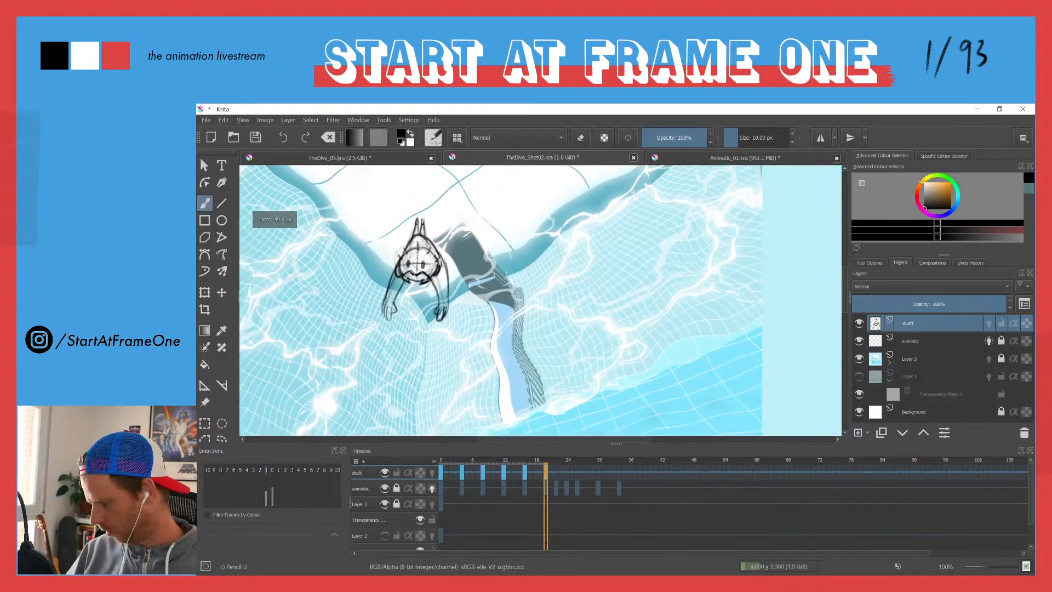
{"action": "key", "text": "ctrl+Left"}
{"action": "key", "text": "ctrl+Right"}
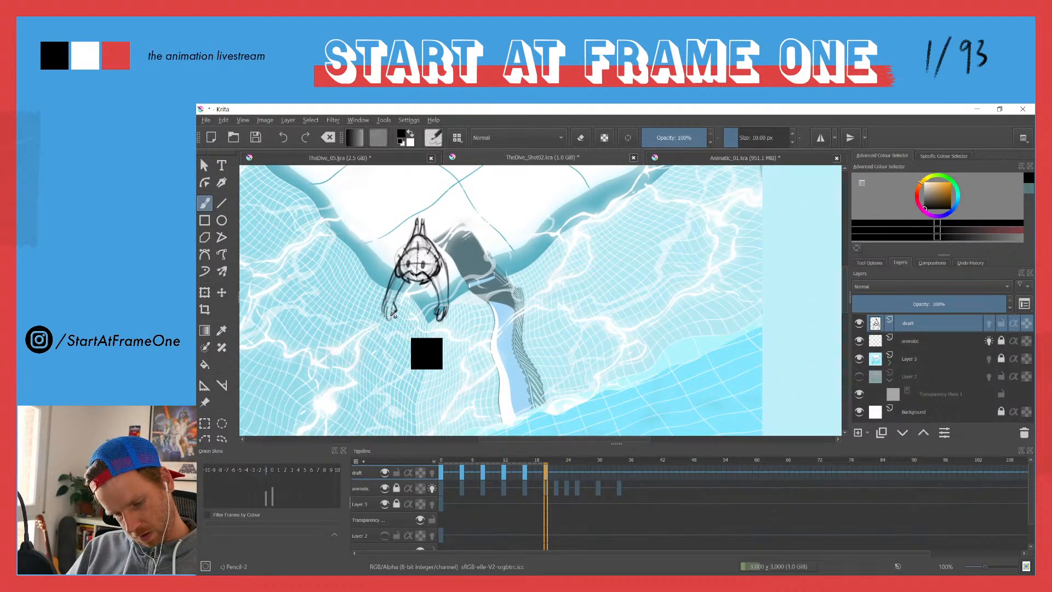
{"action": "key", "text": "ctrl+Left"}
{"action": "key", "text": "ctrl+Right"}
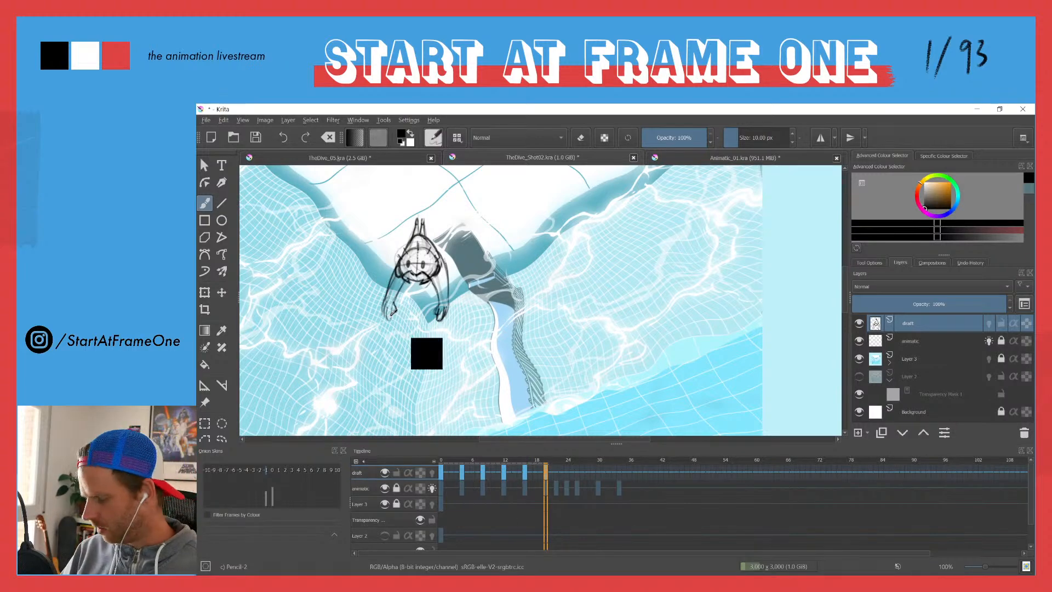
Step: Strengthen the diver's outer arm lines, check the figure in TheDive_05.kra, and lighten the left arm's extra lines in TheDive_Shot02.kra
{"action": "scroll", "coordinate": [403, 269], "scroll_direction": "up", "scroll_amount": 3}
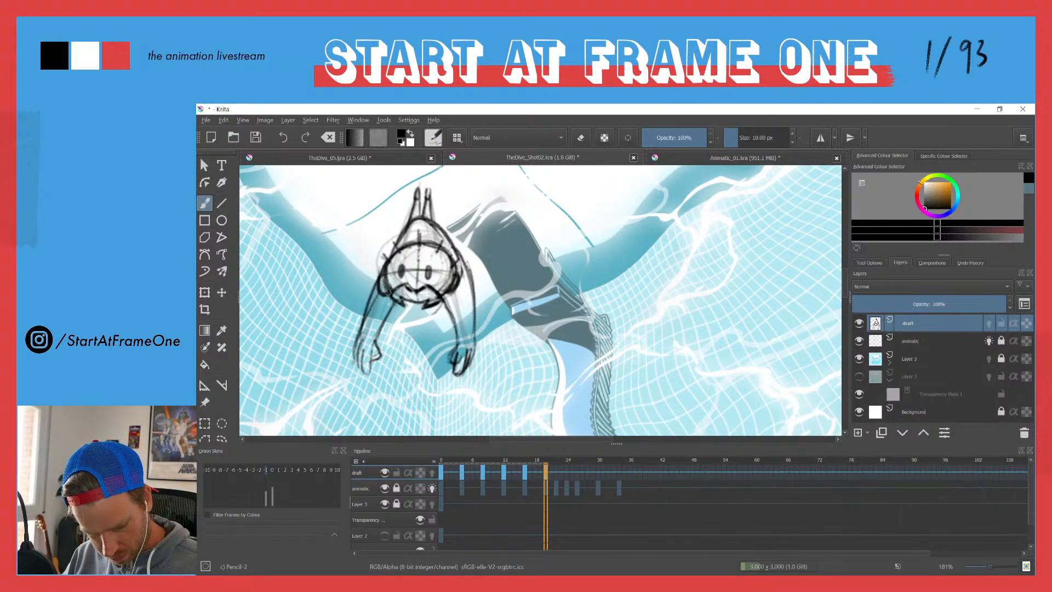
{"action": "mouse_move", "coordinate": [369, 269]}
{"action": "left_mouse_down"}
{"action": "mouse_move", "coordinate": [383, 256]}
{"action": "mouse_move", "coordinate": [376, 276]}
{"action": "mouse_move", "coordinate": [386, 249]}
{"action": "mouse_move", "coordinate": [362, 319]}
{"action": "left_mouse_up"}
{"action": "left_click_drag", "start_coordinate": [385, 254], "coordinate": [364, 311]}
{"action": "left_click_drag", "start_coordinate": [449, 247], "coordinate": [475, 316]}
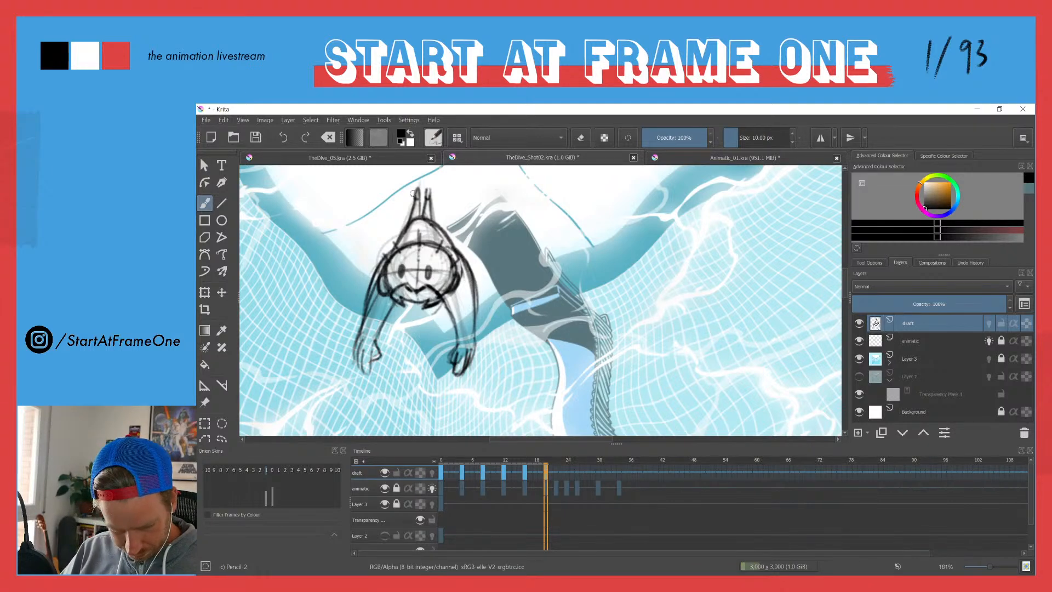
{"action": "left_click", "coordinate": [309, 159]}
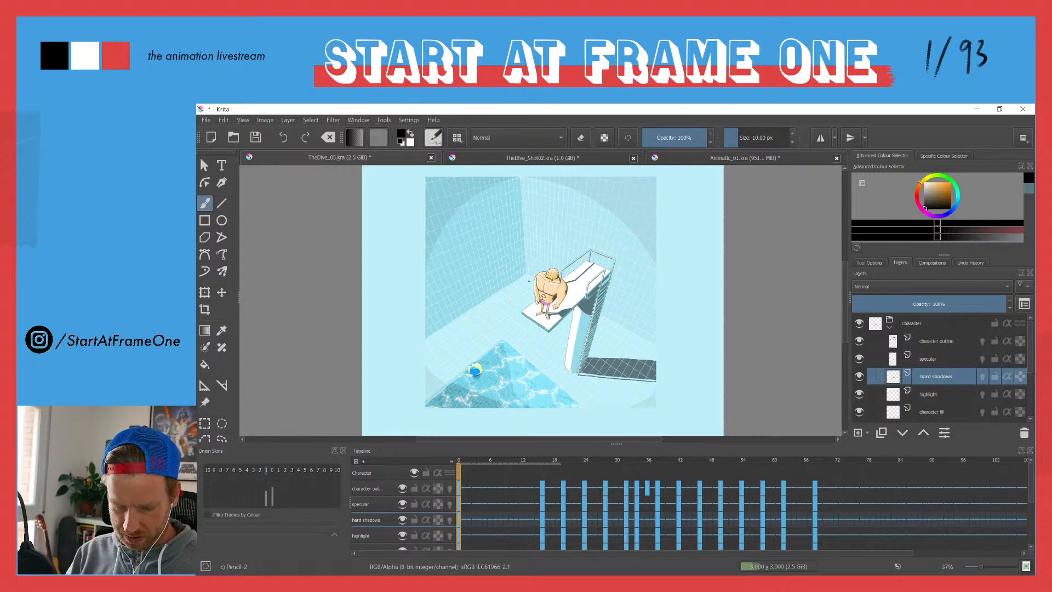
{"action": "left_click", "coordinate": [509, 163]}
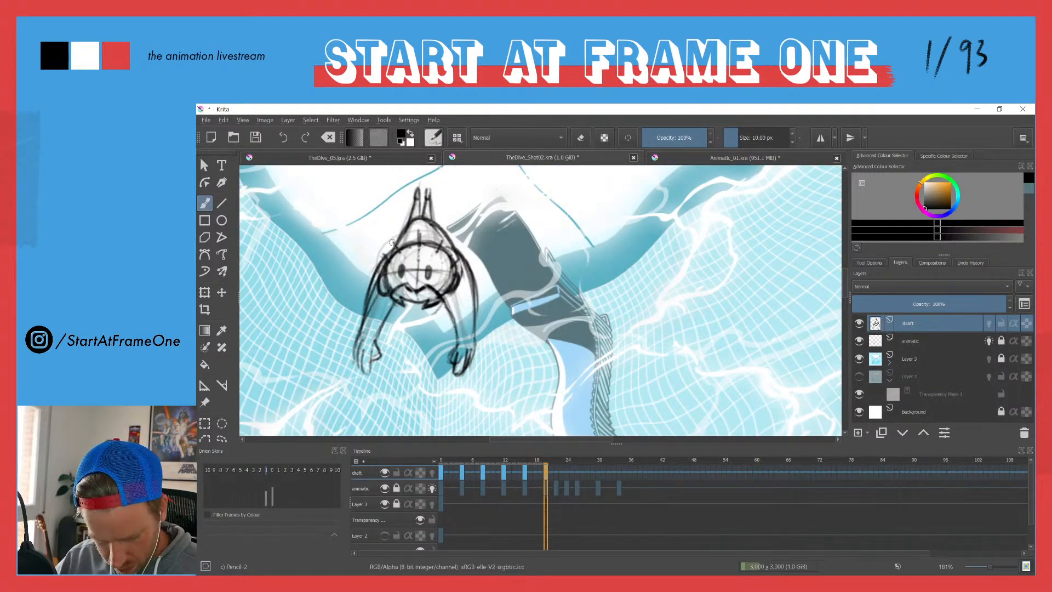
{"action": "key", "text": "e"}
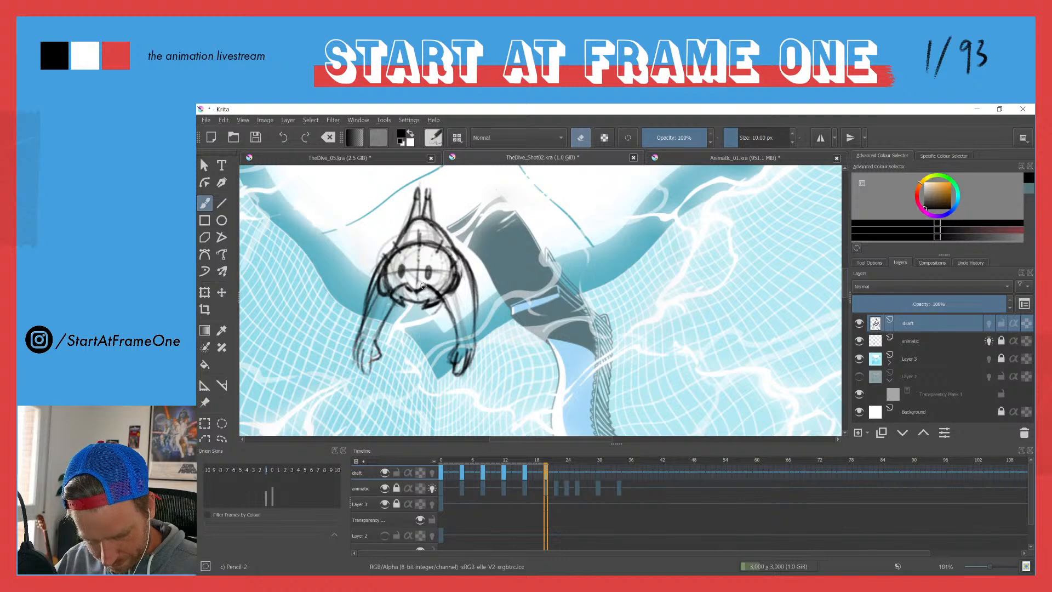
{"action": "left_click_drag", "start_coordinate": [384, 263], "coordinate": [367, 312]}
{"action": "key", "text": "e"}
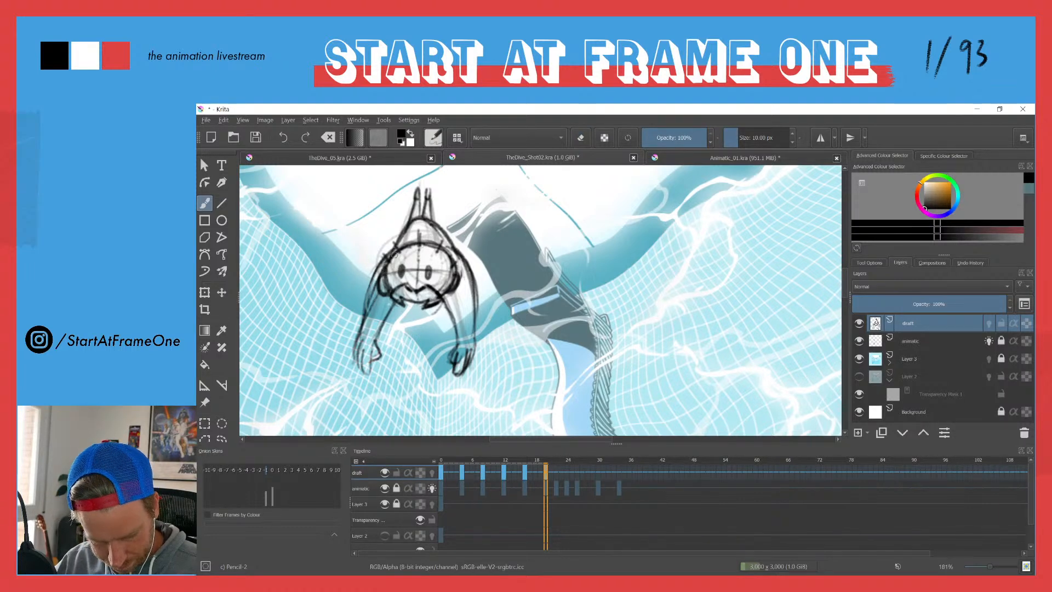
{"action": "mouse_move", "coordinate": [446, 245]}
{"action": "left_mouse_down"}
{"action": "mouse_move", "coordinate": [464, 256]}
{"action": "mouse_move", "coordinate": [479, 305]}
{"action": "mouse_move", "coordinate": [475, 347]}
{"action": "left_mouse_up"}
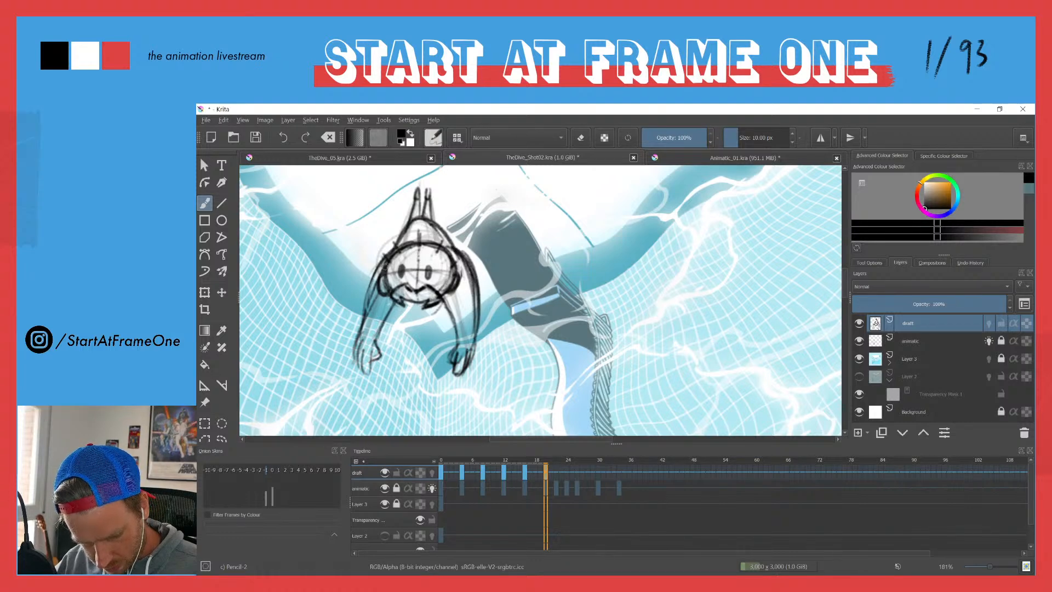
Step: Draw bold sloping shoulder lines from the diver's upper back into both arms
{"action": "left_click_drag", "start_coordinate": [387, 252], "coordinate": [360, 324]}
{"action": "mouse_move", "coordinate": [406, 245]}
{"action": "left_mouse_down"}
{"action": "mouse_move", "coordinate": [371, 265]}
{"action": "mouse_move", "coordinate": [379, 261]}
{"action": "left_mouse_up"}
{"action": "mouse_move", "coordinate": [409, 222]}
{"action": "left_mouse_down"}
{"action": "mouse_move", "coordinate": [373, 269]}
{"action": "mouse_move", "coordinate": [465, 251]}
{"action": "mouse_move", "coordinate": [474, 265]}
{"action": "left_mouse_up"}
{"action": "left_click_drag", "start_coordinate": [440, 226], "coordinate": [476, 280]}
{"action": "mouse_move", "coordinate": [434, 222]}
{"action": "left_mouse_down"}
{"action": "mouse_move", "coordinate": [460, 250]}
{"action": "mouse_move", "coordinate": [473, 290]}
{"action": "left_mouse_up"}
Step: Erase the stray lines around the diver's shoulders and upper arms
{"action": "key", "text": "e"}
{"action": "left_click_drag", "start_coordinate": [447, 239], "coordinate": [473, 329]}
{"action": "left_click_drag", "start_coordinate": [407, 230], "coordinate": [371, 285]}
{"action": "left_click_drag", "start_coordinate": [404, 234], "coordinate": [382, 293]}
{"action": "mouse_move", "coordinate": [386, 251]}
{"action": "left_mouse_down"}
{"action": "mouse_move", "coordinate": [363, 328]}
{"action": "mouse_move", "coordinate": [364, 299]}
{"action": "left_mouse_up"}
{"action": "key", "text": "e"}
Step: Redraw the shoulder and outer arm contours, rework both hands, and compare the pose with the previous keyframe
{"action": "mouse_move", "coordinate": [387, 247]}
{"action": "left_mouse_down"}
{"action": "mouse_move", "coordinate": [366, 275]}
{"action": "mouse_move", "coordinate": [364, 303]}
{"action": "left_mouse_up"}
{"action": "left_click_drag", "start_coordinate": [379, 267], "coordinate": [366, 318]}
{"action": "mouse_move", "coordinate": [397, 245]}
{"action": "left_mouse_down"}
{"action": "mouse_move", "coordinate": [377, 262]}
{"action": "mouse_move", "coordinate": [387, 244]}
{"action": "left_mouse_up"}
{"action": "mouse_move", "coordinate": [428, 217]}
{"action": "left_mouse_down"}
{"action": "mouse_move", "coordinate": [475, 272]}
{"action": "mouse_move", "coordinate": [467, 288]}
{"action": "left_mouse_up"}
{"action": "mouse_move", "coordinate": [384, 248]}
{"action": "left_mouse_down"}
{"action": "mouse_move", "coordinate": [362, 314]}
{"action": "mouse_move", "coordinate": [380, 327]}
{"action": "mouse_move", "coordinate": [392, 304]}
{"action": "mouse_move", "coordinate": [392, 314]}
{"action": "mouse_move", "coordinate": [372, 372]}
{"action": "mouse_move", "coordinate": [360, 356]}
{"action": "mouse_move", "coordinate": [359, 370]}
{"action": "mouse_move", "coordinate": [364, 339]}
{"action": "mouse_move", "coordinate": [354, 366]}
{"action": "mouse_move", "coordinate": [373, 349]}
{"action": "mouse_move", "coordinate": [373, 372]}
{"action": "mouse_move", "coordinate": [354, 367]}
{"action": "mouse_move", "coordinate": [349, 358]}
{"action": "left_mouse_up"}
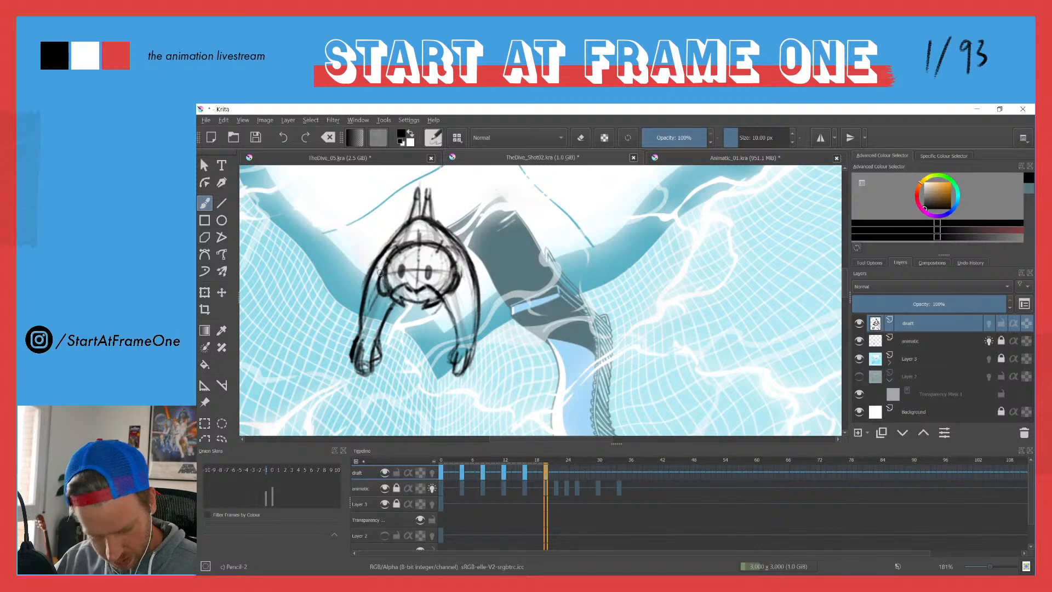
{"action": "key", "text": "ctrl+z"}
{"action": "key", "text": "ctrl+z"}
{"action": "key", "text": "ctrl+z"}
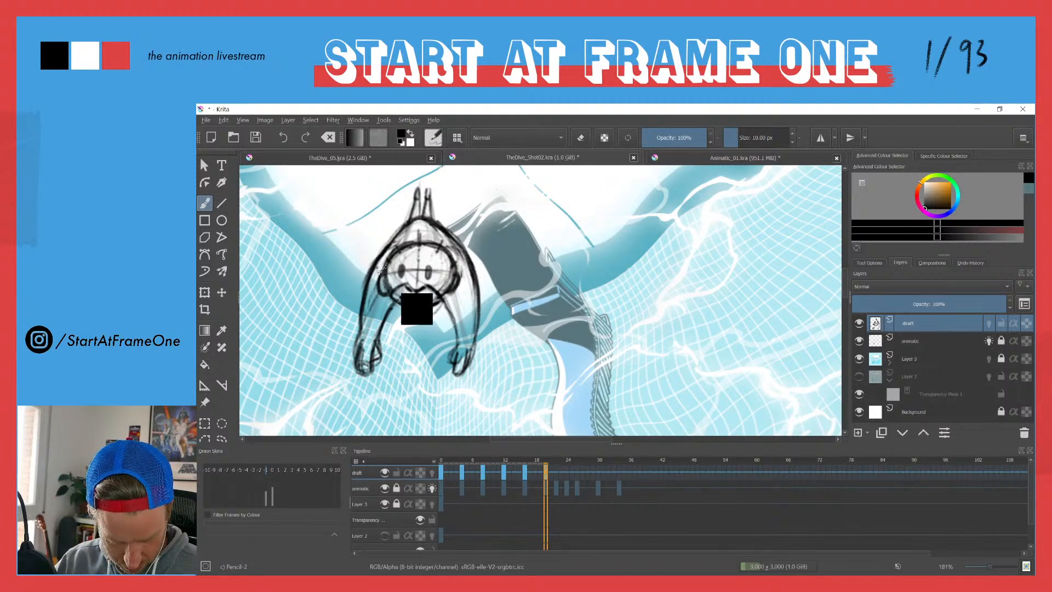
{"action": "mouse_move", "coordinate": [446, 364]}
{"action": "left_mouse_down"}
{"action": "mouse_move", "coordinate": [462, 377]}
{"action": "mouse_move", "coordinate": [447, 379]}
{"action": "mouse_move", "coordinate": [470, 371]}
{"action": "left_mouse_up"}
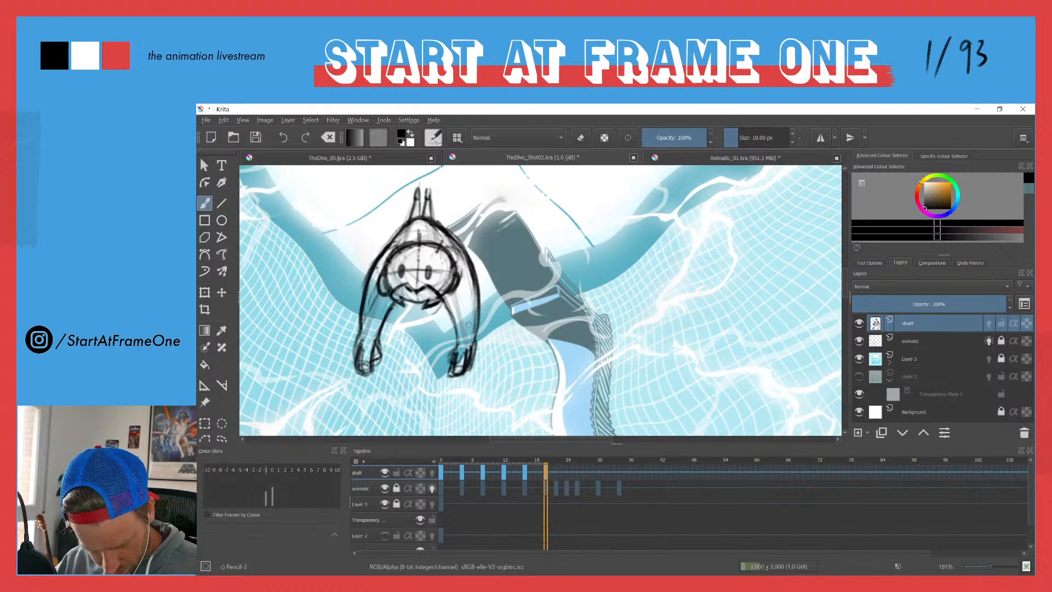
{"action": "left_click_drag", "start_coordinate": [341, 227], "coordinate": [330, 350]}
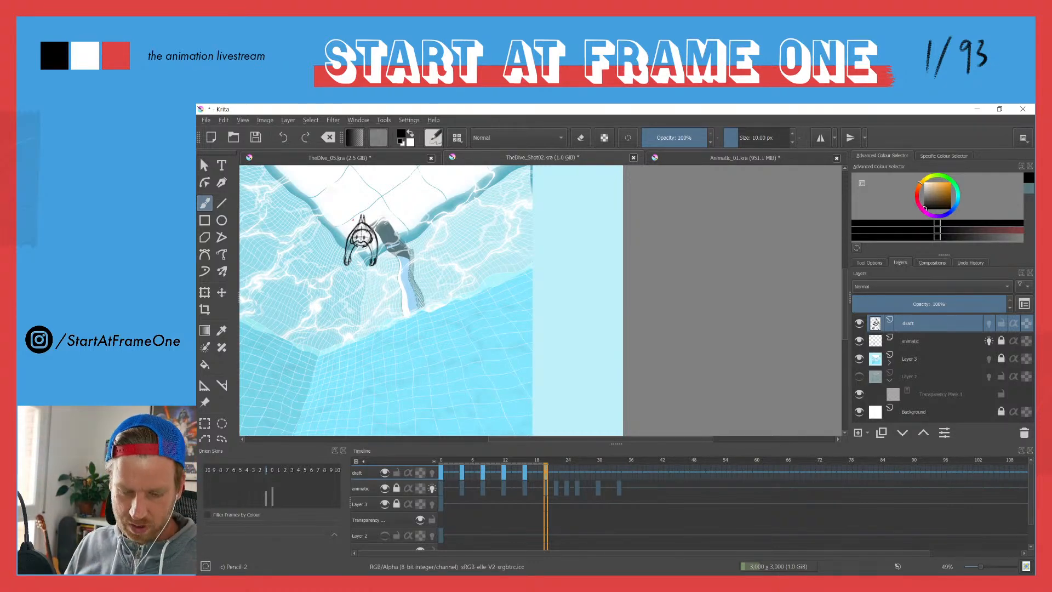
{"action": "key", "text": "comma"}
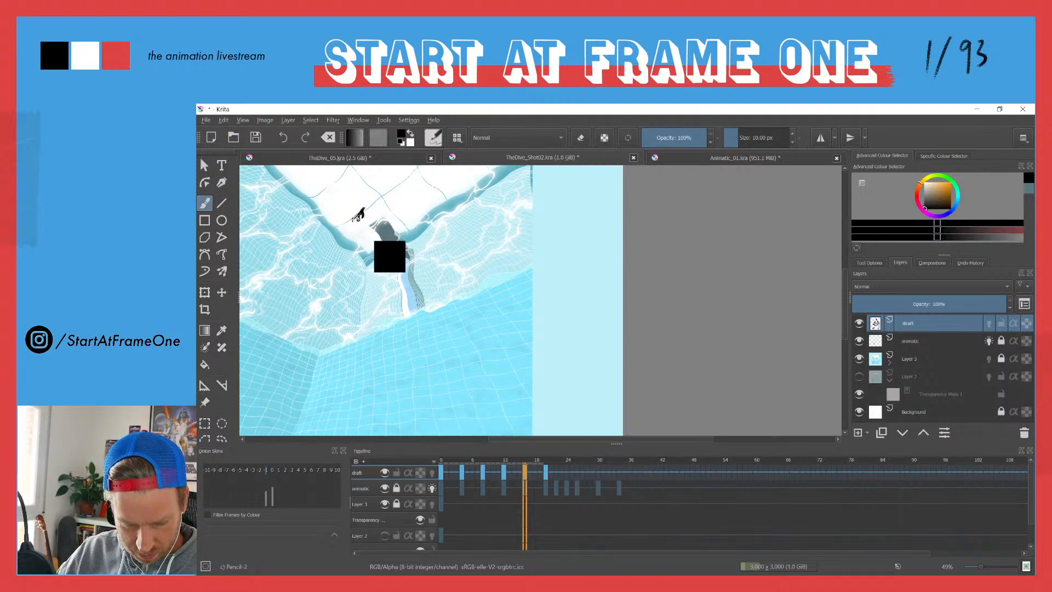
{"action": "key", "text": "period"}
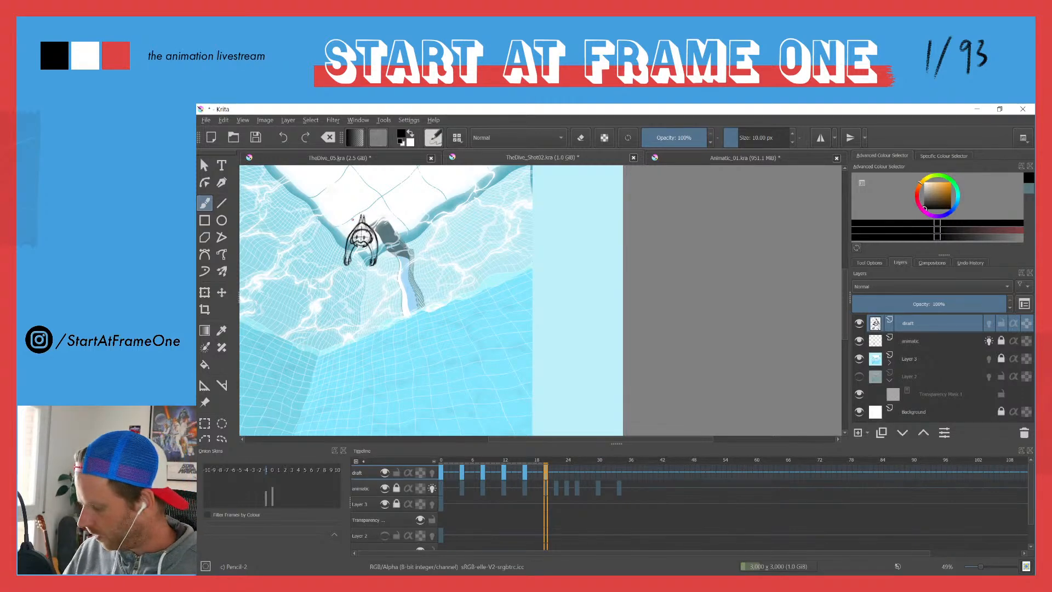
{"action": "left_click_drag", "start_coordinate": [363, 221], "coordinate": [396, 209]}
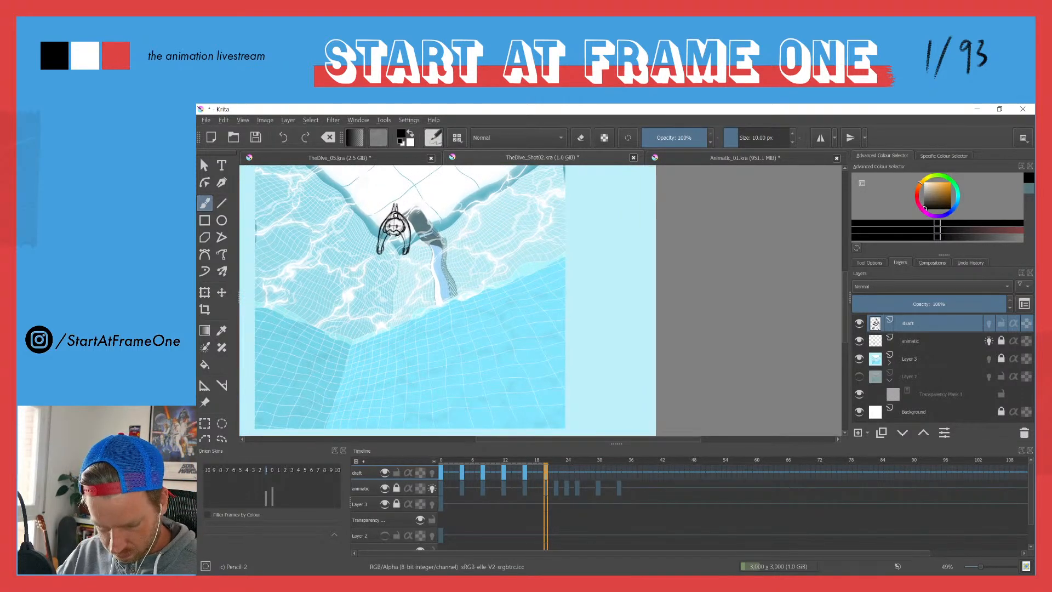
Step: Fade the diver's arms and hands with a large eraser of about 54 px
{"action": "scroll", "coordinate": [393, 217], "scroll_direction": "up", "scroll_amount": 5}
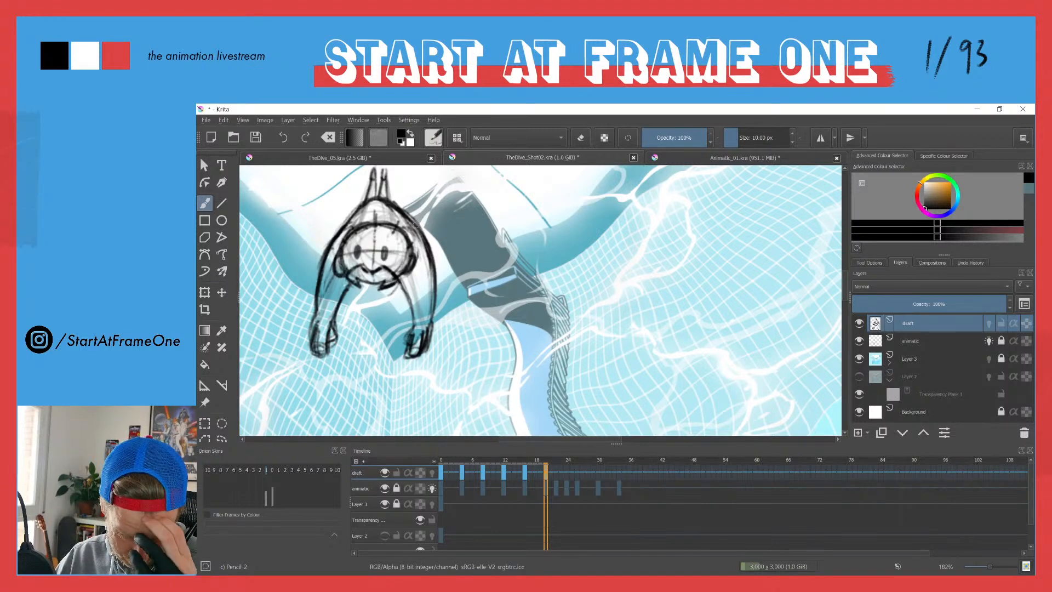
{"action": "key", "text": "e"}
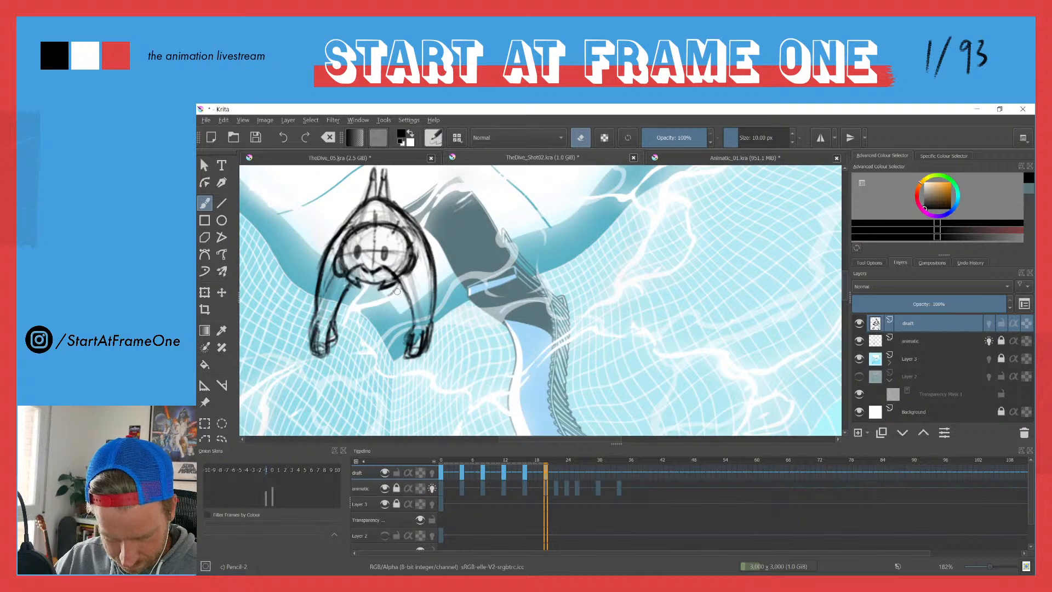
{"action": "mouse_move", "coordinate": [421, 237]}
{"action": "left_mouse_down", "text": "shift"}
{"action": "mouse_move", "coordinate": [456, 236]}
{"action": "mouse_move", "coordinate": [412, 344]}
{"action": "left_mouse_up", "text": "shift"}
{"action": "left_click_drag", "start_coordinate": [425, 230], "coordinate": [436, 323]}
{"action": "left_click_drag", "start_coordinate": [436, 323], "coordinate": [415, 345]}
{"action": "mouse_move", "coordinate": [328, 236]}
{"action": "left_mouse_down"}
{"action": "mouse_move", "coordinate": [316, 334]}
{"action": "mouse_move", "coordinate": [304, 346]}
{"action": "mouse_move", "coordinate": [314, 304]}
{"action": "left_mouse_up"}
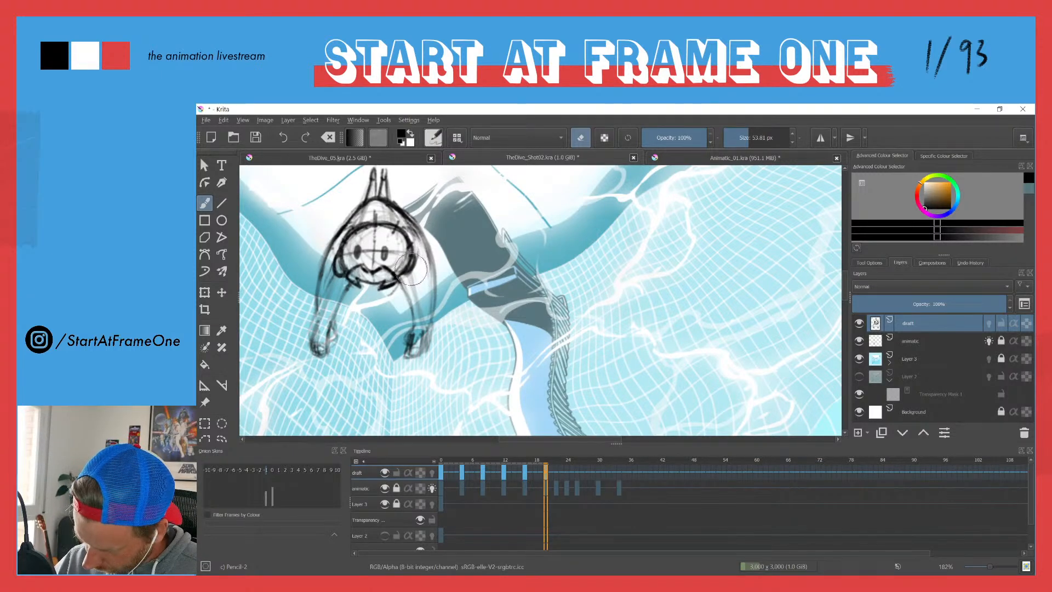
{"action": "key", "text": "e"}
Step: Redraw the right arm foreshortened towards the viewer, with a rounded upper arm, forearm and hand shape
{"action": "mouse_move", "coordinate": [419, 230]}
{"action": "left_mouse_down"}
{"action": "mouse_move", "coordinate": [421, 281]}
{"action": "mouse_move", "coordinate": [429, 239]}
{"action": "mouse_move", "coordinate": [394, 276]}
{"action": "mouse_move", "coordinate": [431, 272]}
{"action": "mouse_move", "coordinate": [423, 254]}
{"action": "mouse_move", "coordinate": [429, 263]}
{"action": "mouse_move", "coordinate": [426, 254]}
{"action": "mouse_move", "coordinate": [401, 294]}
{"action": "left_mouse_up"}
{"action": "mouse_move", "coordinate": [426, 256]}
{"action": "left_mouse_down"}
{"action": "mouse_move", "coordinate": [430, 274]}
{"action": "mouse_move", "coordinate": [401, 304]}
{"action": "mouse_move", "coordinate": [404, 314]}
{"action": "mouse_move", "coordinate": [436, 306]}
{"action": "left_mouse_up"}
{"action": "left_click_drag", "start_coordinate": [429, 269], "coordinate": [431, 316]}
{"action": "mouse_move", "coordinate": [427, 279]}
{"action": "left_mouse_down"}
{"action": "mouse_move", "coordinate": [394, 305]}
{"action": "mouse_move", "coordinate": [405, 281]}
{"action": "mouse_move", "coordinate": [403, 312]}
{"action": "mouse_move", "coordinate": [424, 311]}
{"action": "mouse_move", "coordinate": [389, 318]}
{"action": "mouse_move", "coordinate": [424, 302]}
{"action": "mouse_move", "coordinate": [400, 307]}
{"action": "mouse_move", "coordinate": [423, 333]}
{"action": "mouse_move", "coordinate": [412, 357]}
{"action": "left_mouse_up"}
{"action": "key", "text": "e"}
{"action": "key", "text": "e"}
{"action": "mouse_move", "coordinate": [417, 317]}
{"action": "left_mouse_down"}
{"action": "mouse_move", "coordinate": [419, 341]}
{"action": "mouse_move", "coordinate": [403, 316]}
{"action": "mouse_move", "coordinate": [405, 338]}
{"action": "mouse_move", "coordinate": [410, 351]}
{"action": "mouse_move", "coordinate": [417, 336]}
{"action": "mouse_move", "coordinate": [421, 351]}
{"action": "left_mouse_up"}
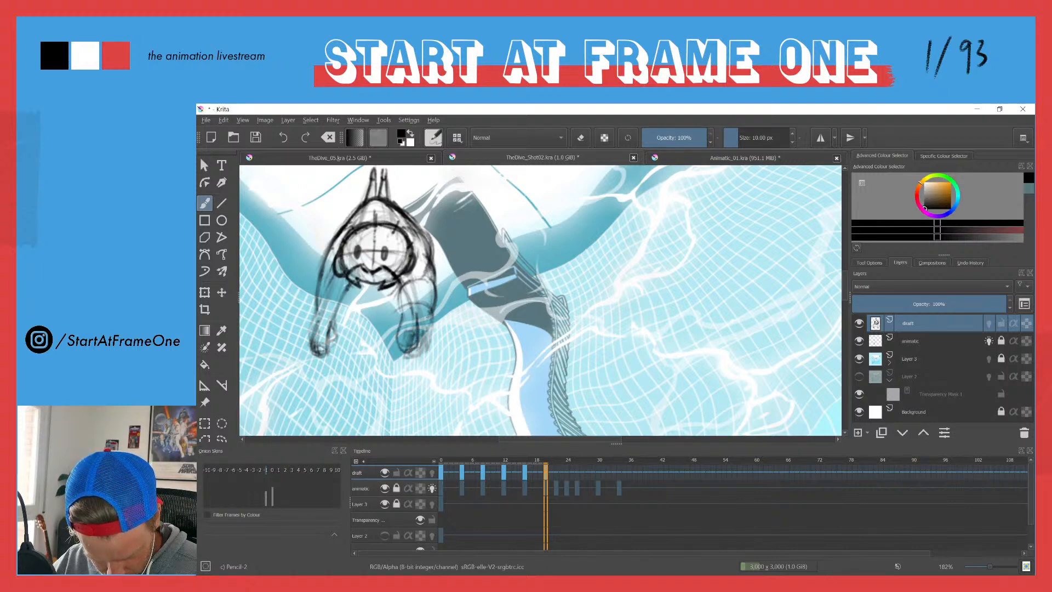
Step: Outline the enlarged right hand and its fingers at the end of the foreshortened arm
{"action": "mouse_move", "coordinate": [425, 313]}
{"action": "left_mouse_down"}
{"action": "mouse_move", "coordinate": [419, 354]}
{"action": "mouse_move", "coordinate": [407, 356]}
{"action": "left_mouse_up"}
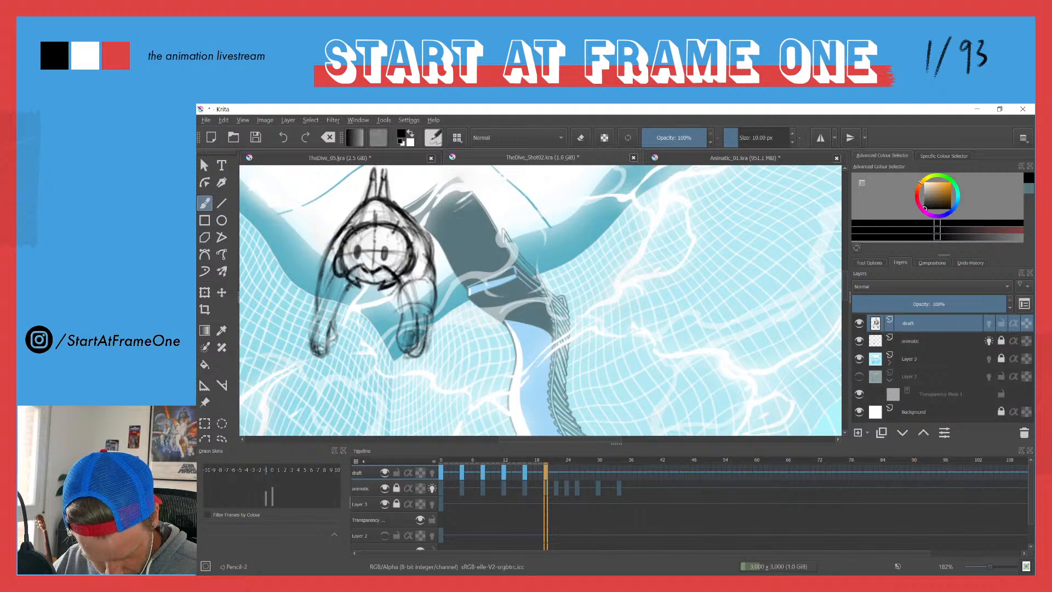
{"action": "left_click_drag", "start_coordinate": [430, 312], "coordinate": [424, 353]}
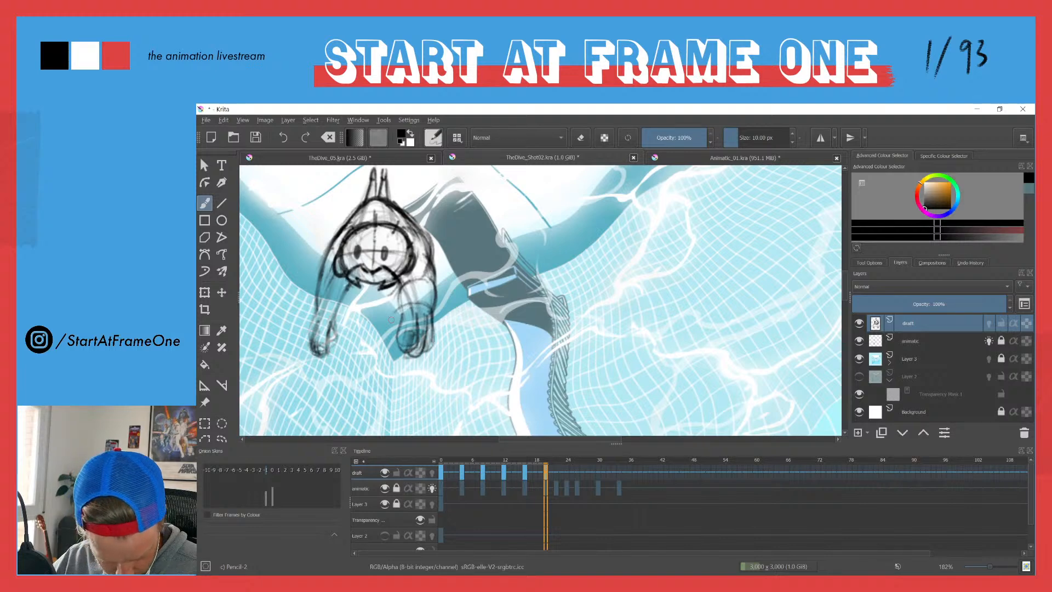
{"action": "mouse_move", "coordinate": [401, 292]}
{"action": "left_mouse_down"}
{"action": "mouse_move", "coordinate": [387, 341]}
{"action": "mouse_move", "coordinate": [384, 330]}
{"action": "mouse_move", "coordinate": [396, 357]}
{"action": "left_mouse_up"}
{"action": "mouse_move", "coordinate": [426, 309]}
{"action": "left_mouse_down"}
{"action": "mouse_move", "coordinate": [394, 307]}
{"action": "mouse_move", "coordinate": [388, 332]}
{"action": "mouse_move", "coordinate": [398, 357]}
{"action": "mouse_move", "coordinate": [424, 347]}
{"action": "mouse_move", "coordinate": [411, 357]}
{"action": "left_mouse_up"}
{"action": "mouse_move", "coordinate": [432, 315]}
{"action": "left_mouse_down"}
{"action": "mouse_move", "coordinate": [422, 349]}
{"action": "mouse_move", "coordinate": [485, 340]}
{"action": "left_mouse_up"}
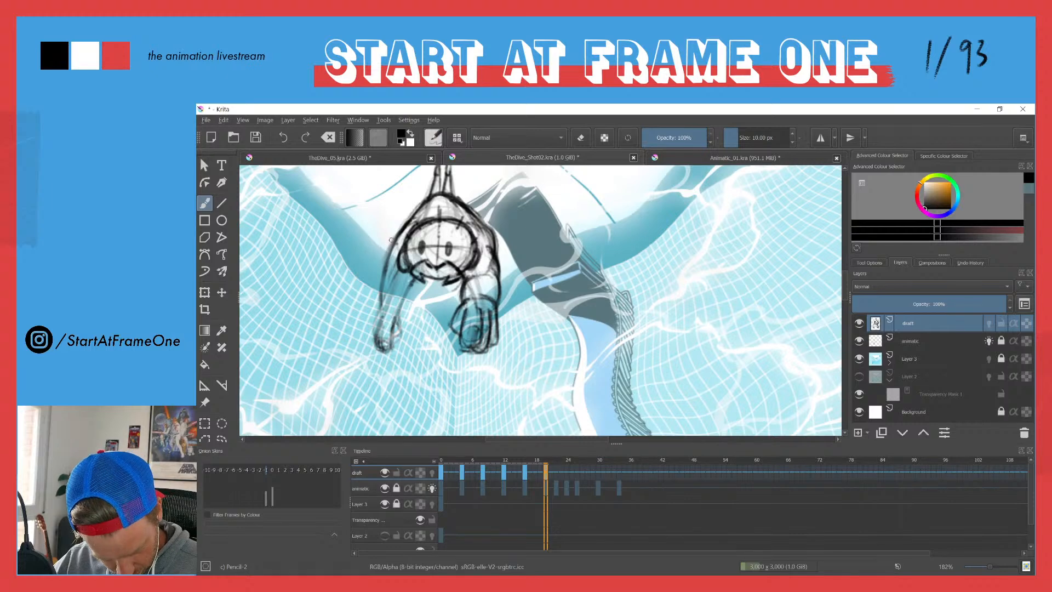
Step: Rebuild the left arm to match the right, erasing the old hand and sketching a larger rounded one
{"action": "mouse_move", "coordinate": [402, 243]}
{"action": "left_mouse_down"}
{"action": "mouse_move", "coordinate": [400, 282]}
{"action": "mouse_move", "coordinate": [376, 302]}
{"action": "mouse_move", "coordinate": [398, 286]}
{"action": "mouse_move", "coordinate": [408, 307]}
{"action": "mouse_move", "coordinate": [376, 291]}
{"action": "mouse_move", "coordinate": [378, 303]}
{"action": "mouse_move", "coordinate": [383, 281]}
{"action": "left_mouse_up"}
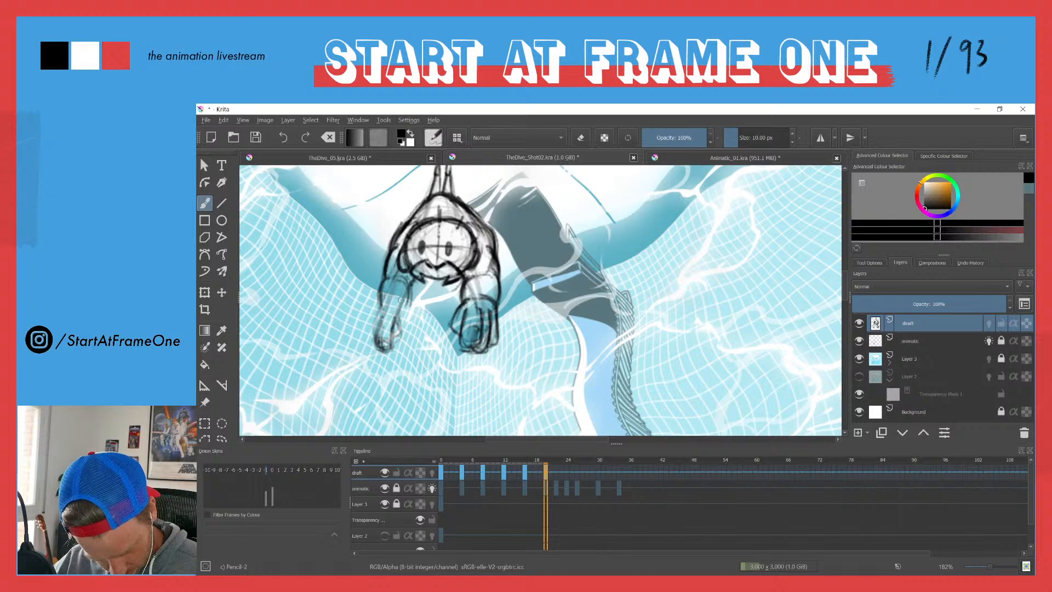
{"action": "key", "text": "e"}
{"action": "mouse_move", "coordinate": [400, 320]}
{"action": "left_mouse_down"}
{"action": "mouse_move", "coordinate": [384, 350]}
{"action": "mouse_move", "coordinate": [403, 310]}
{"action": "mouse_move", "coordinate": [383, 327]}
{"action": "left_mouse_up"}
{"action": "key", "text": "e"}
{"action": "mouse_move", "coordinate": [386, 316]}
{"action": "left_mouse_down"}
{"action": "mouse_move", "coordinate": [383, 331]}
{"action": "mouse_move", "coordinate": [399, 320]}
{"action": "mouse_move", "coordinate": [390, 334]}
{"action": "mouse_move", "coordinate": [391, 299]}
{"action": "mouse_move", "coordinate": [375, 344]}
{"action": "left_mouse_up"}
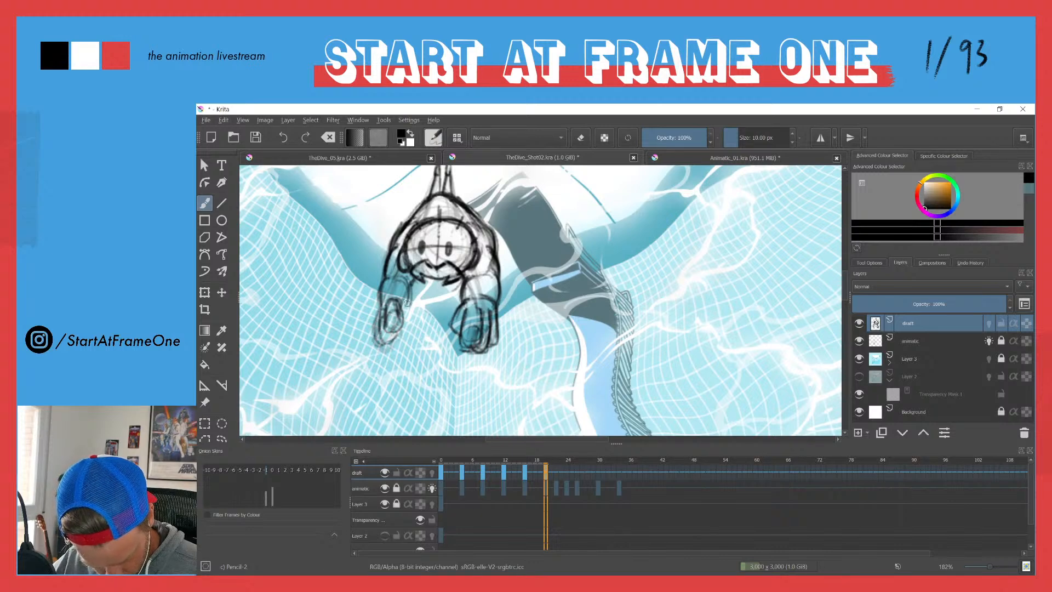
{"action": "left_click_drag", "start_coordinate": [406, 302], "coordinate": [407, 327]}
{"action": "left_click_drag", "start_coordinate": [408, 281], "coordinate": [404, 301]}
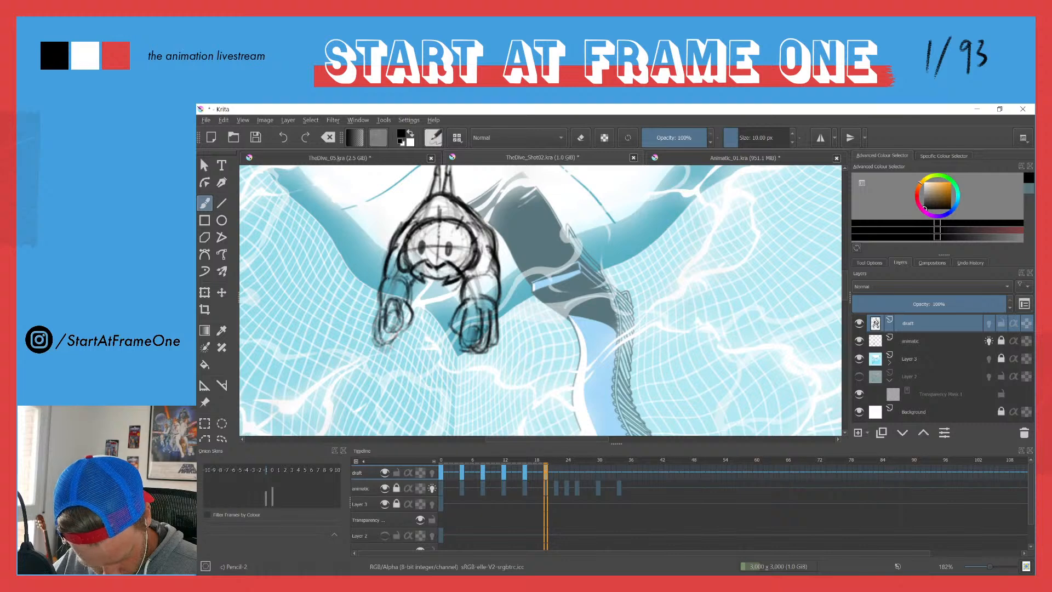
Step: Refine the left hand's palm, fingers and outer contour with repeated strokes
{"action": "key", "text": "e"}
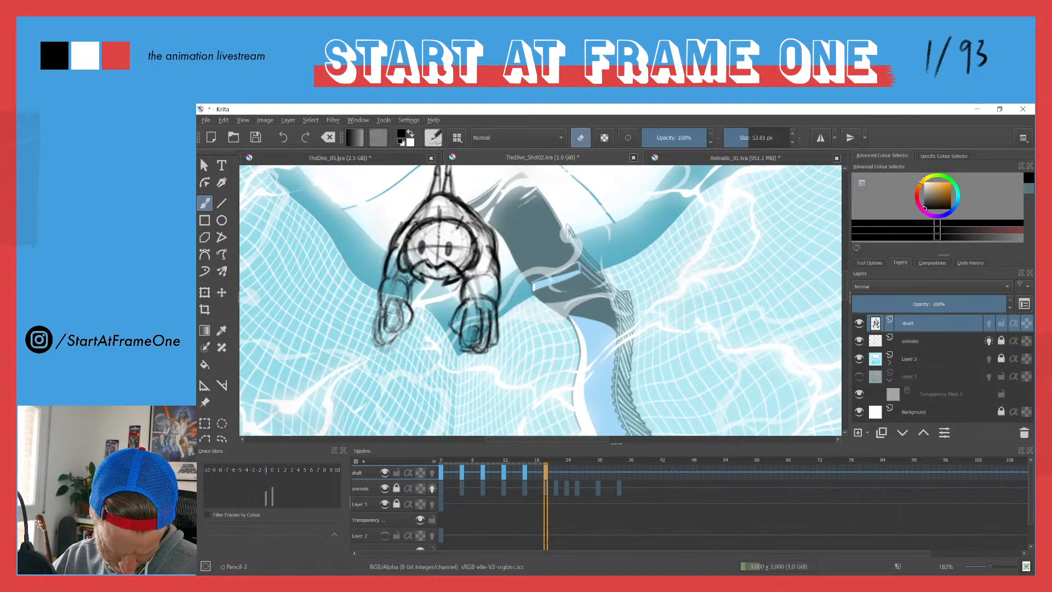
{"action": "key", "text": "e"}
{"action": "left_click_drag", "start_coordinate": [405, 302], "coordinate": [397, 325]}
{"action": "left_click_drag", "start_coordinate": [403, 297], "coordinate": [391, 332]}
{"action": "left_click_drag", "start_coordinate": [400, 323], "coordinate": [383, 329]}
{"action": "left_click_drag", "start_coordinate": [387, 307], "coordinate": [376, 343]}
{"action": "mouse_move", "coordinate": [378, 344]}
{"action": "left_mouse_down"}
{"action": "mouse_move", "coordinate": [393, 338]}
{"action": "mouse_move", "coordinate": [386, 346]}
{"action": "left_mouse_up"}
{"action": "left_click_drag", "start_coordinate": [379, 308], "coordinate": [373, 347]}
{"action": "mouse_move", "coordinate": [379, 309]}
{"action": "left_mouse_down"}
{"action": "mouse_move", "coordinate": [373, 336]}
{"action": "mouse_move", "coordinate": [376, 313]}
{"action": "mouse_move", "coordinate": [400, 317]}
{"action": "left_mouse_up"}
{"action": "mouse_move", "coordinate": [411, 315]}
{"action": "left_mouse_down"}
{"action": "mouse_move", "coordinate": [393, 326]}
{"action": "mouse_move", "coordinate": [398, 336]}
{"action": "left_mouse_up"}
{"action": "key", "text": "e"}
{"action": "key", "text": "e"}
{"action": "left_click_drag", "start_coordinate": [415, 309], "coordinate": [408, 320]}
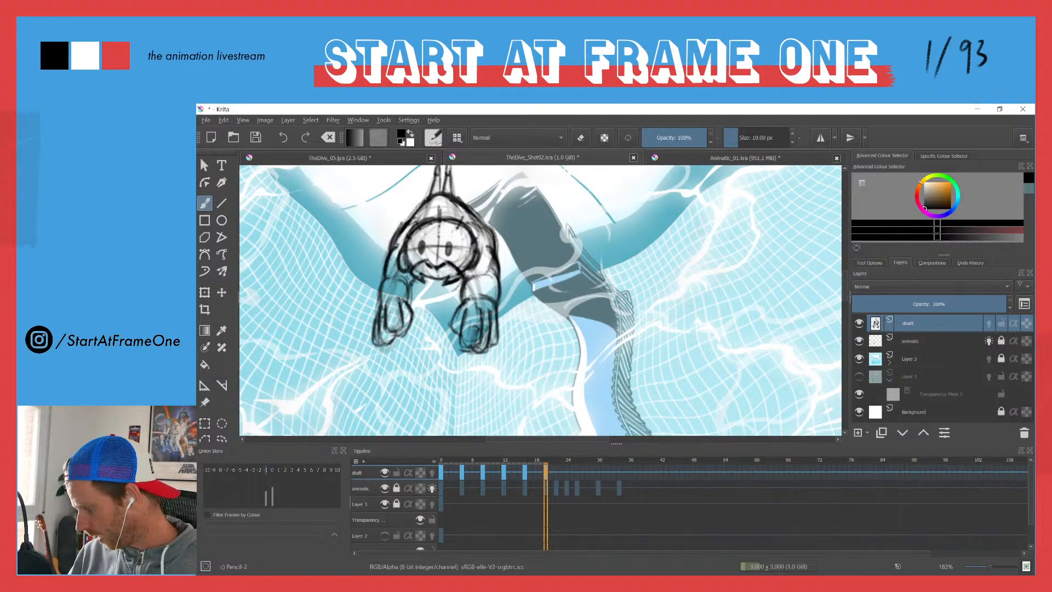
{"action": "left_click_drag", "start_coordinate": [399, 296], "coordinate": [387, 360]}
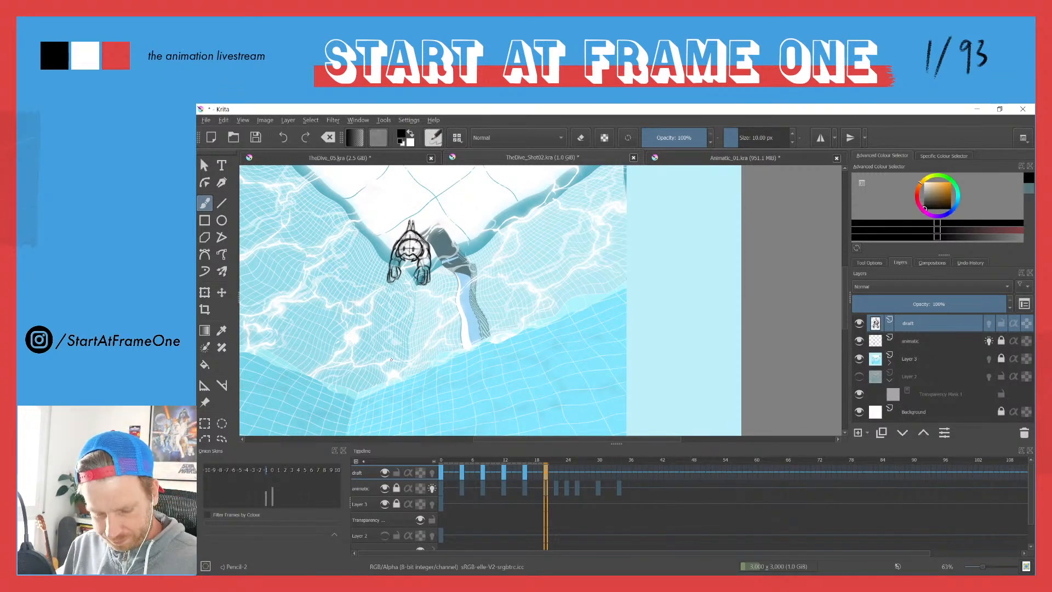
Step: Play back the draft animation from the first frame with the whole canvas in view
{"action": "scroll", "coordinate": [400, 247], "scroll_direction": "down", "scroll_amount": 5}
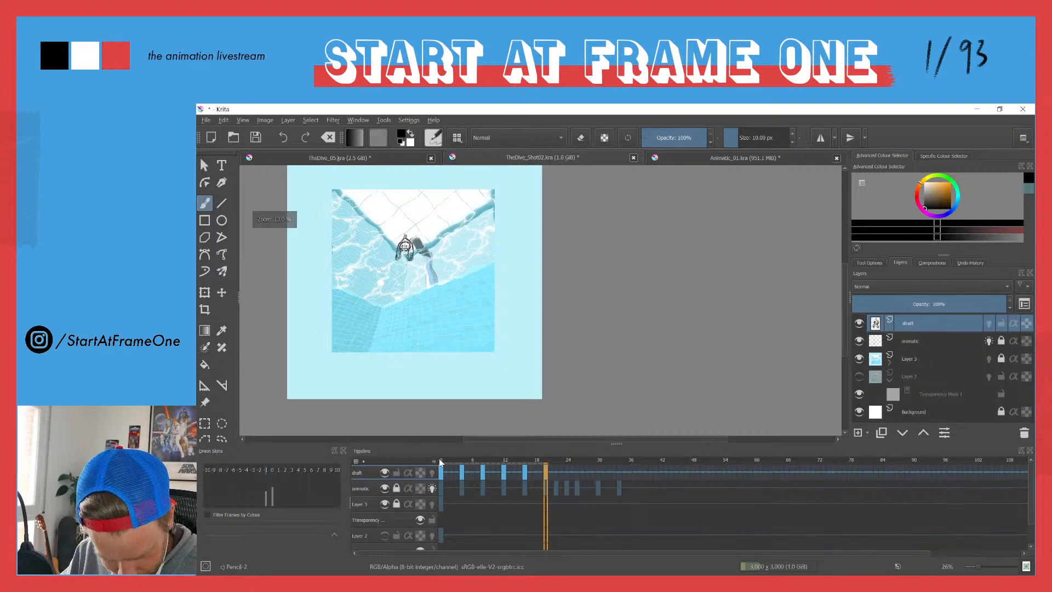
{"action": "key", "text": "space"}
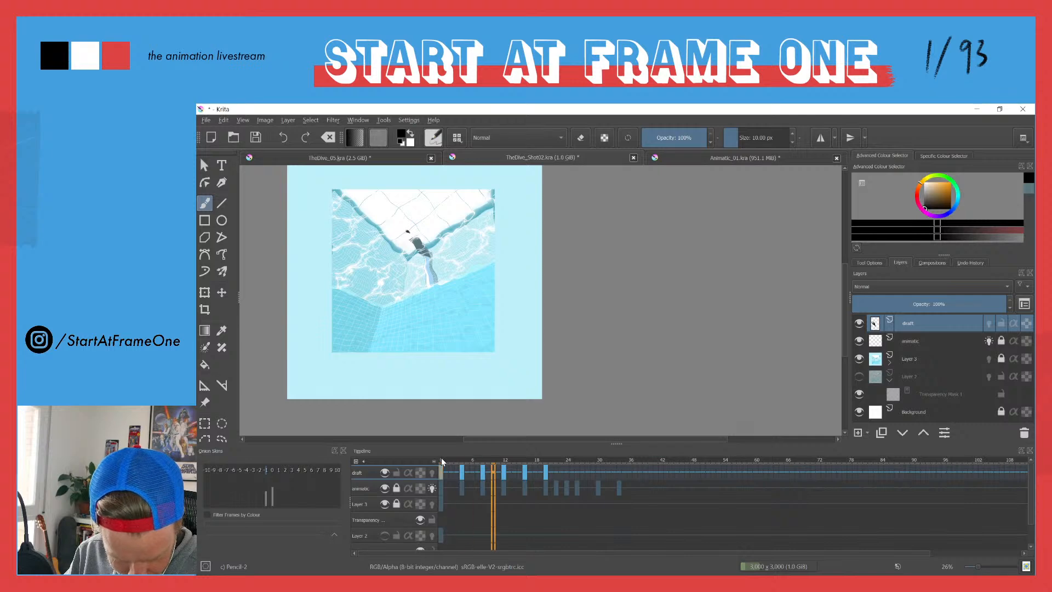
{"action": "key", "text": "space"}
Step: Add a blank keyframe to the draft layer at frame 22
{"action": "left_click", "coordinate": [547, 461]}
{"action": "key", "text": "Right"}
{"action": "key", "text": "Right"}
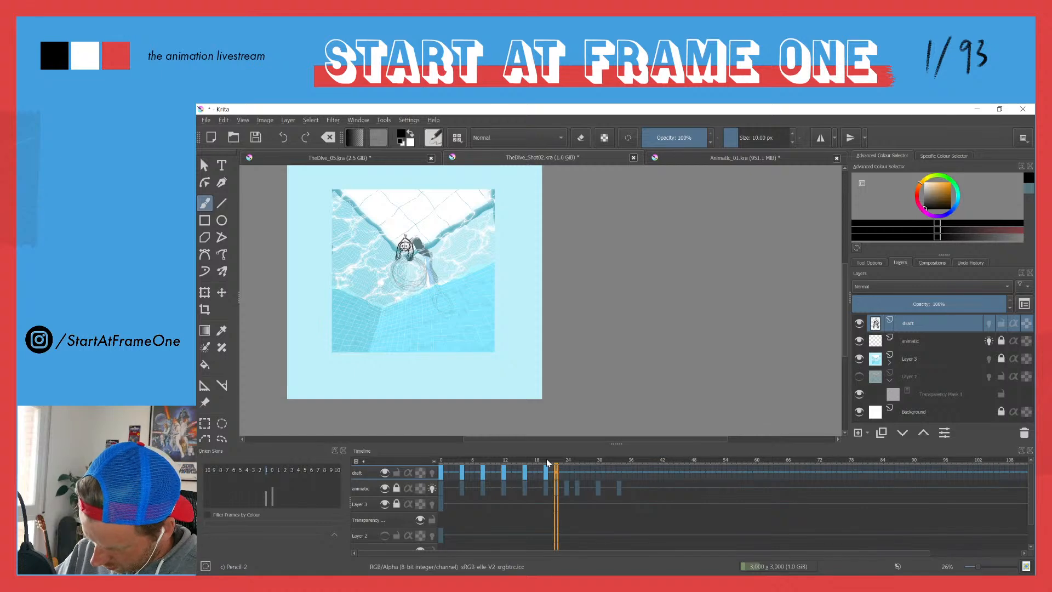
{"action": "key", "text": "Delete"}
Step: Draw a large bold circle over the animatic's round figure on the new draft frame
{"action": "left_click_drag", "start_coordinate": [413, 257], "coordinate": [412, 195]}
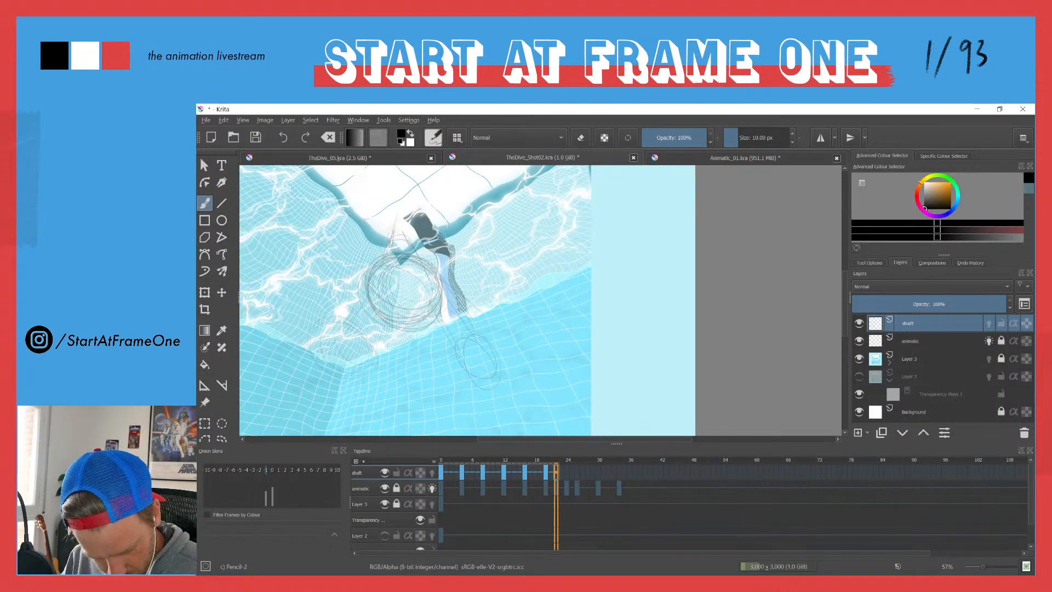
{"action": "left_click_drag", "start_coordinate": [436, 297], "coordinate": [406, 328]}
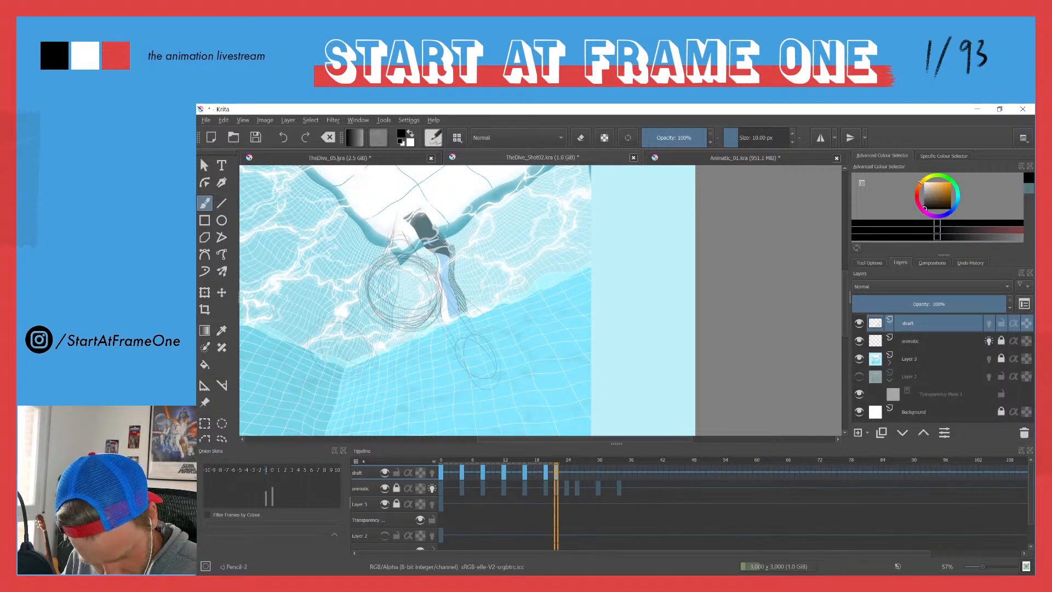
{"action": "mouse_move", "coordinate": [369, 280]}
{"action": "left_mouse_down"}
{"action": "mouse_move", "coordinate": [390, 326]}
{"action": "mouse_move", "coordinate": [431, 317]}
{"action": "mouse_move", "coordinate": [437, 268]}
{"action": "mouse_move", "coordinate": [368, 292]}
{"action": "mouse_move", "coordinate": [425, 325]}
{"action": "mouse_move", "coordinate": [372, 274]}
{"action": "mouse_move", "coordinate": [406, 328]}
{"action": "left_mouse_up"}
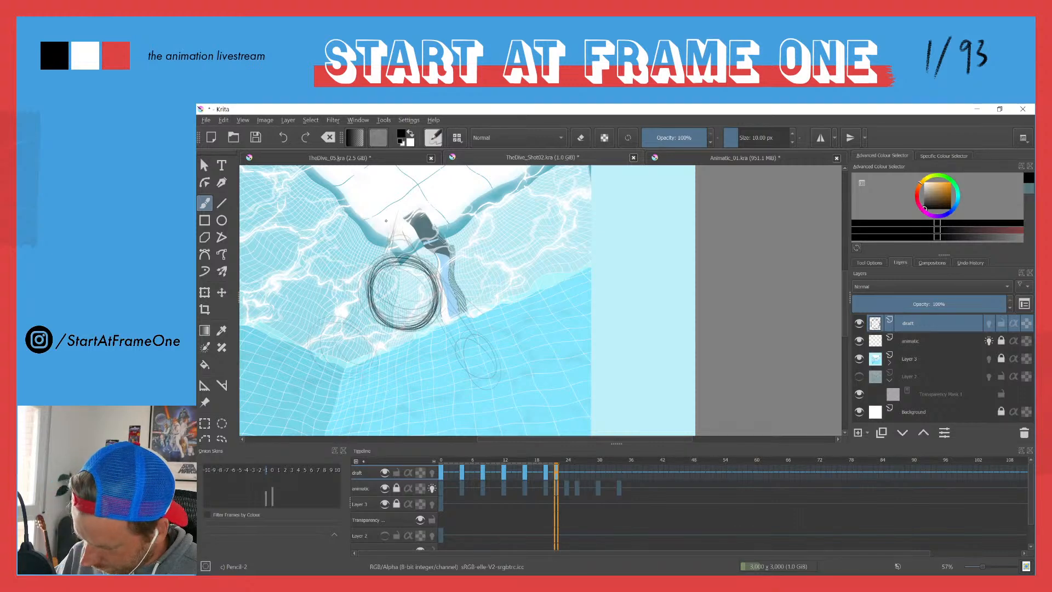
Step: Select the animatic layer and adjust its opacity
{"action": "key", "text": "e"}
{"action": "left_click", "coordinate": [921, 345]}
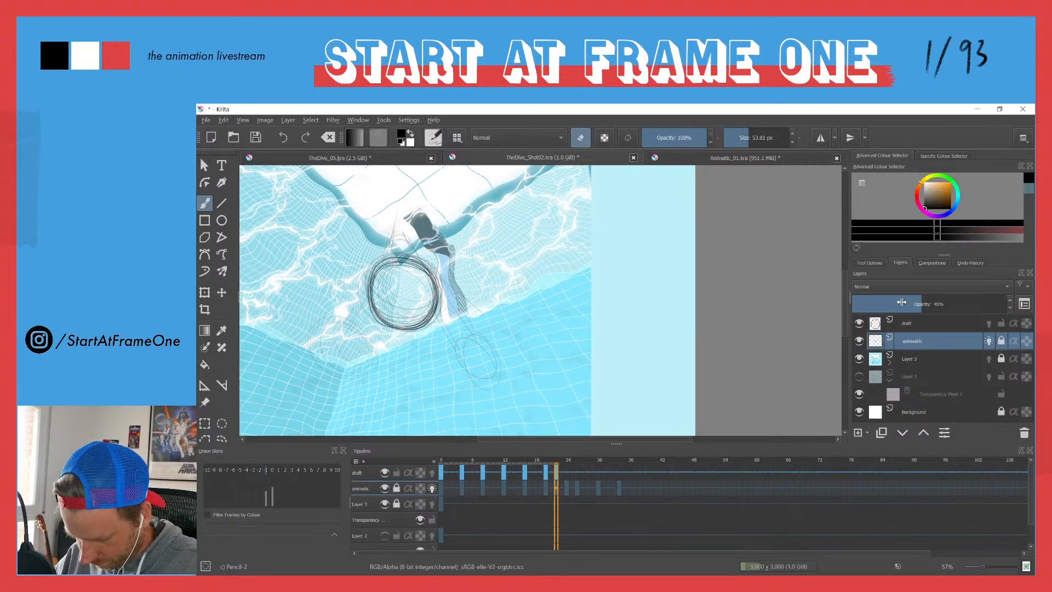
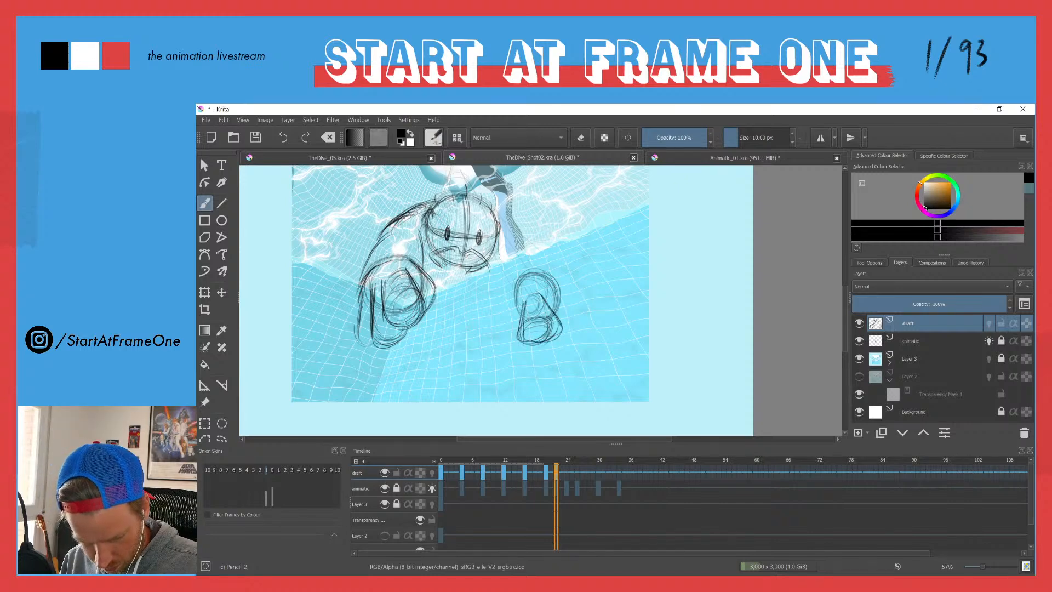
Step: Sketch the outer contour and fingers around the fist on the right side of the draft frame
{"action": "mouse_move", "coordinate": [548, 297]}
{"action": "left_mouse_down"}
{"action": "mouse_move", "coordinate": [571, 345]}
{"action": "mouse_move", "coordinate": [542, 351]}
{"action": "mouse_move", "coordinate": [573, 322]}
{"action": "mouse_move", "coordinate": [576, 343]}
{"action": "left_mouse_up"}
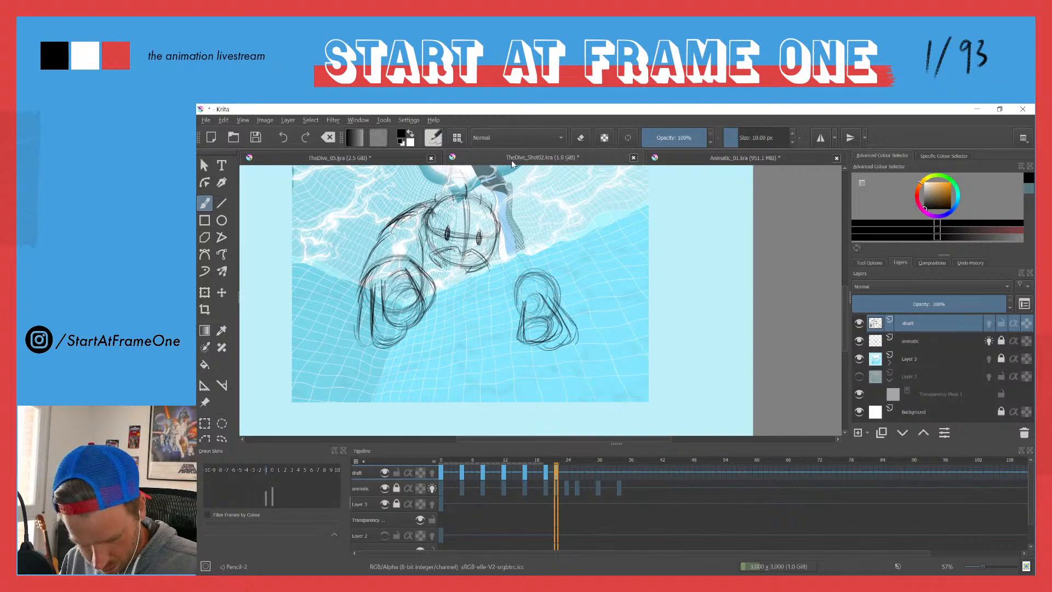
{"action": "left_click_drag", "start_coordinate": [516, 291], "coordinate": [509, 327]}
{"action": "left_click_drag", "start_coordinate": [513, 290], "coordinate": [505, 313]}
{"action": "mouse_move", "coordinate": [513, 290]}
{"action": "left_mouse_down"}
{"action": "mouse_move", "coordinate": [506, 305]}
{"action": "mouse_move", "coordinate": [523, 327]}
{"action": "left_mouse_up"}
{"action": "mouse_move", "coordinate": [515, 313]}
{"action": "left_mouse_down"}
{"action": "mouse_move", "coordinate": [507, 325]}
{"action": "mouse_move", "coordinate": [539, 341]}
{"action": "left_mouse_up"}
{"action": "left_click_drag", "start_coordinate": [556, 315], "coordinate": [556, 339]}
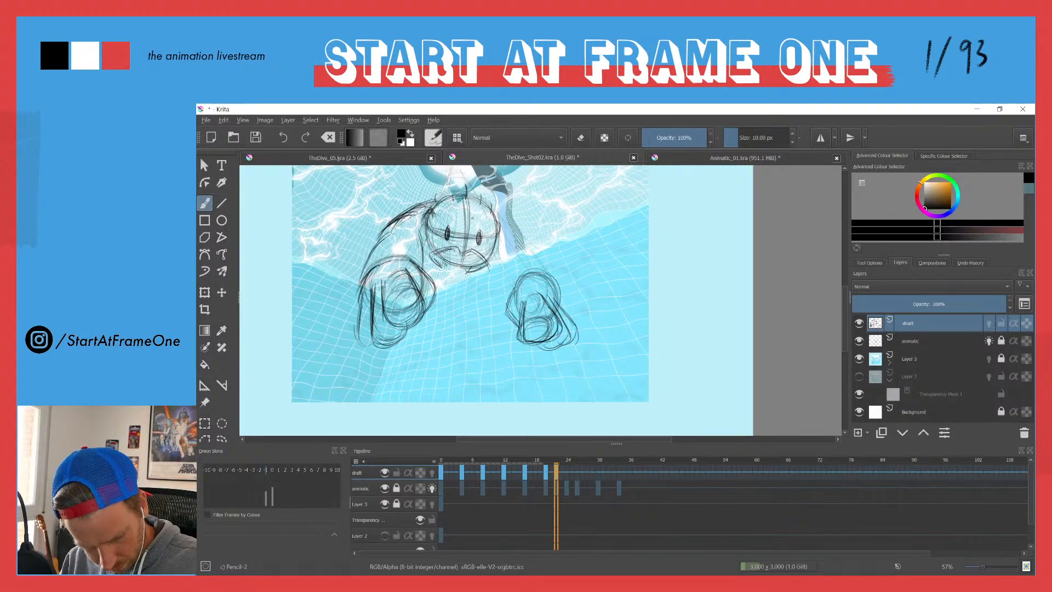
Step: Sketch the right-side arm from the diver's shoulder to the fist and add body lines above the head
{"action": "key", "text": "space"}
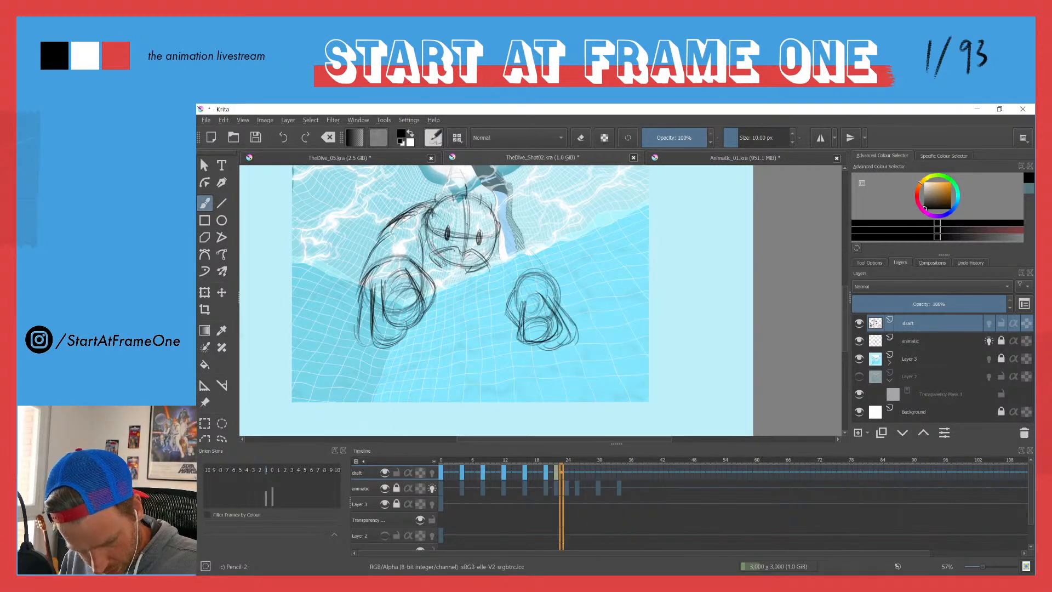
{"action": "key", "text": "space"}
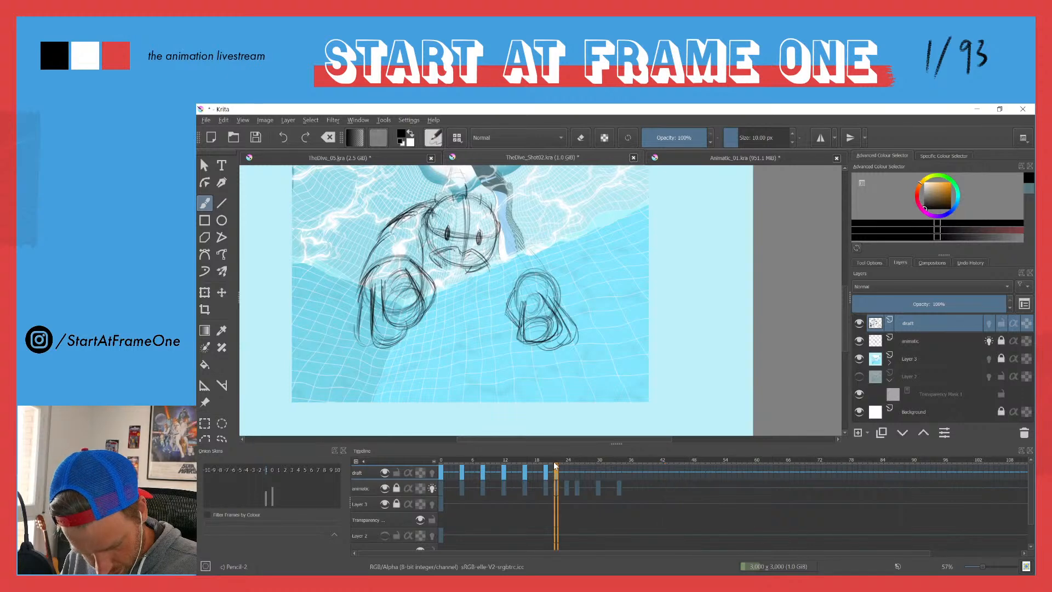
{"action": "left_click_drag", "start_coordinate": [499, 256], "coordinate": [510, 293]}
{"action": "left_click_drag", "start_coordinate": [527, 243], "coordinate": [553, 270]}
{"action": "mouse_move", "coordinate": [514, 224]}
{"action": "left_mouse_down"}
{"action": "mouse_move", "coordinate": [538, 253]}
{"action": "mouse_move", "coordinate": [518, 228]}
{"action": "mouse_move", "coordinate": [499, 266]}
{"action": "mouse_move", "coordinate": [507, 273]}
{"action": "left_mouse_up"}
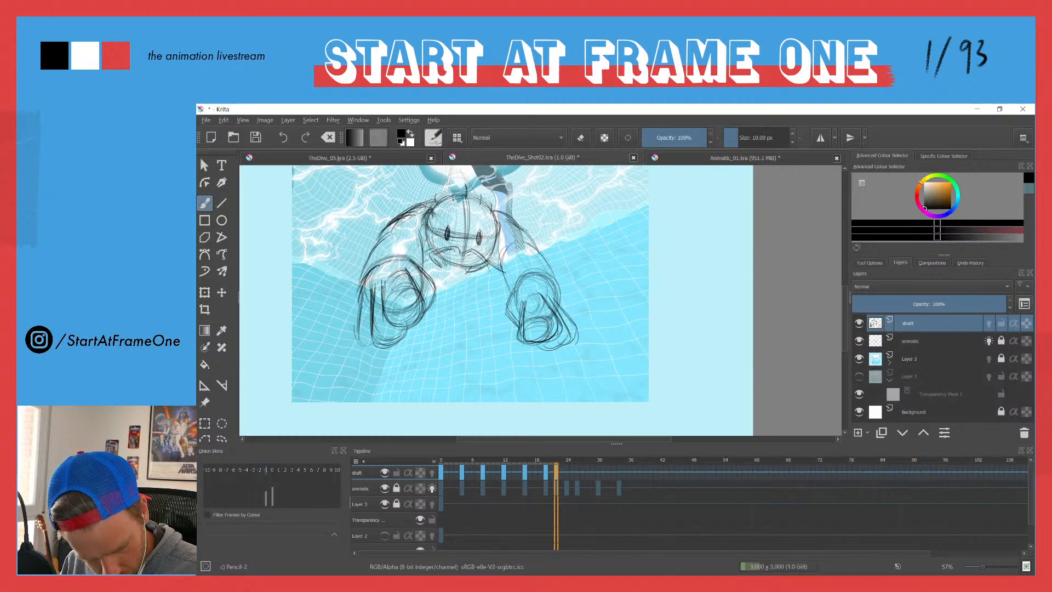
{"action": "left_click_drag", "start_coordinate": [482, 272], "coordinate": [501, 264]}
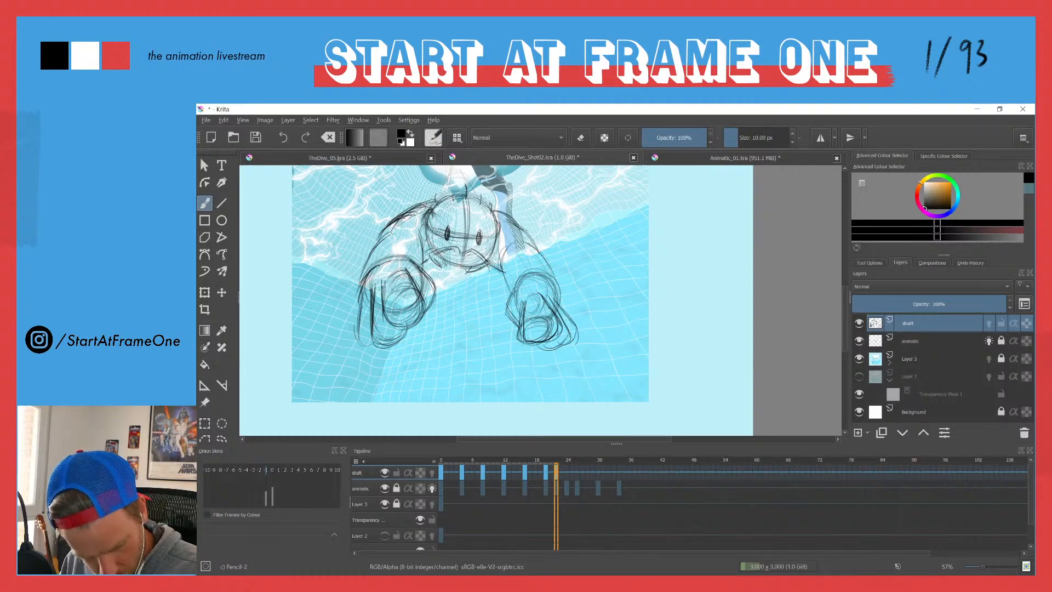
{"action": "mouse_move", "coordinate": [443, 201]}
{"action": "left_mouse_down"}
{"action": "mouse_move", "coordinate": [444, 243]}
{"action": "mouse_move", "coordinate": [465, 239]}
{"action": "mouse_move", "coordinate": [446, 230]}
{"action": "mouse_move", "coordinate": [432, 245]}
{"action": "mouse_move", "coordinate": [469, 226]}
{"action": "left_mouse_up"}
{"action": "mouse_move", "coordinate": [465, 226]}
{"action": "left_mouse_down"}
{"action": "mouse_move", "coordinate": [476, 241]}
{"action": "mouse_move", "coordinate": [471, 233]}
{"action": "left_mouse_up"}
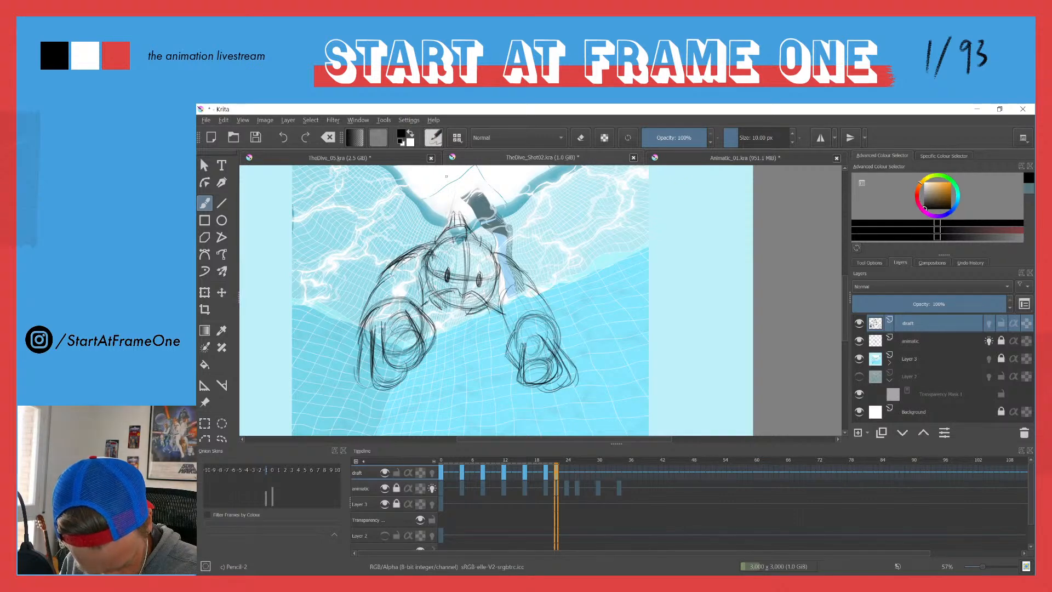
Step: Review the draft animation from the first frame through frame 24 with the drawing shown small
{"action": "scroll", "coordinate": [422, 206], "scroll_direction": "down", "scroll_amount": 4}
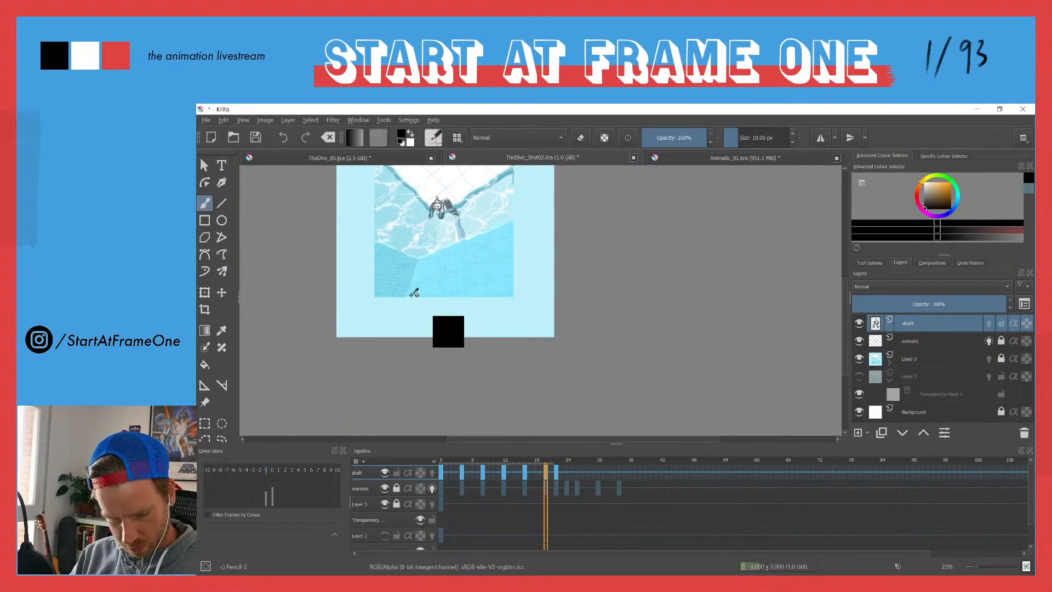
{"action": "key", "text": "Right"}
{"action": "key", "text": "Right"}
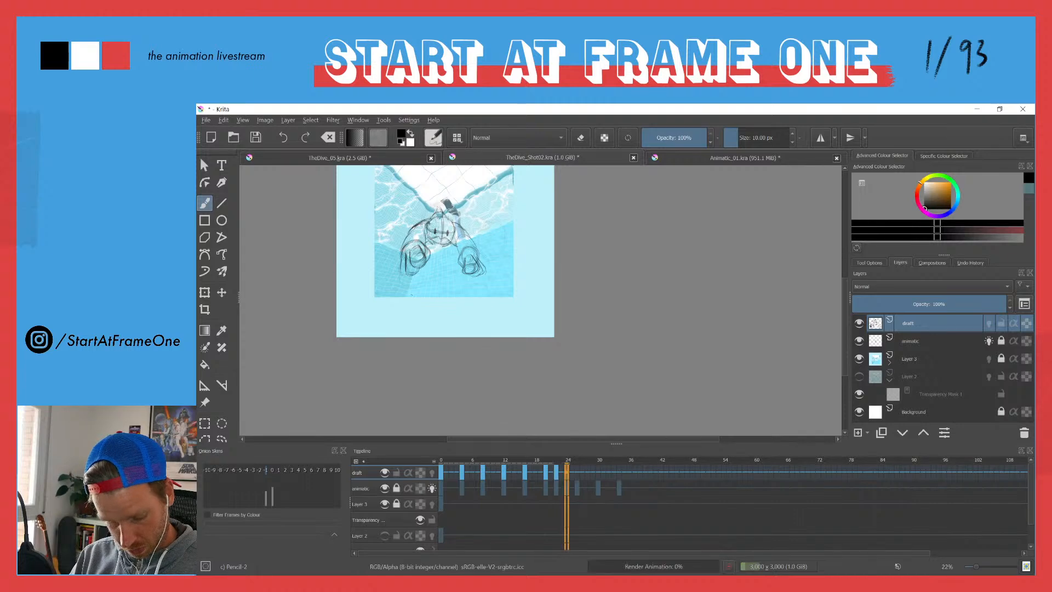
{"action": "key", "text": "Left"}
{"action": "key", "text": "Left"}
{"action": "key", "text": "Left"}
{"action": "key", "text": "Left"}
{"action": "left_click", "coordinate": [441, 463]}
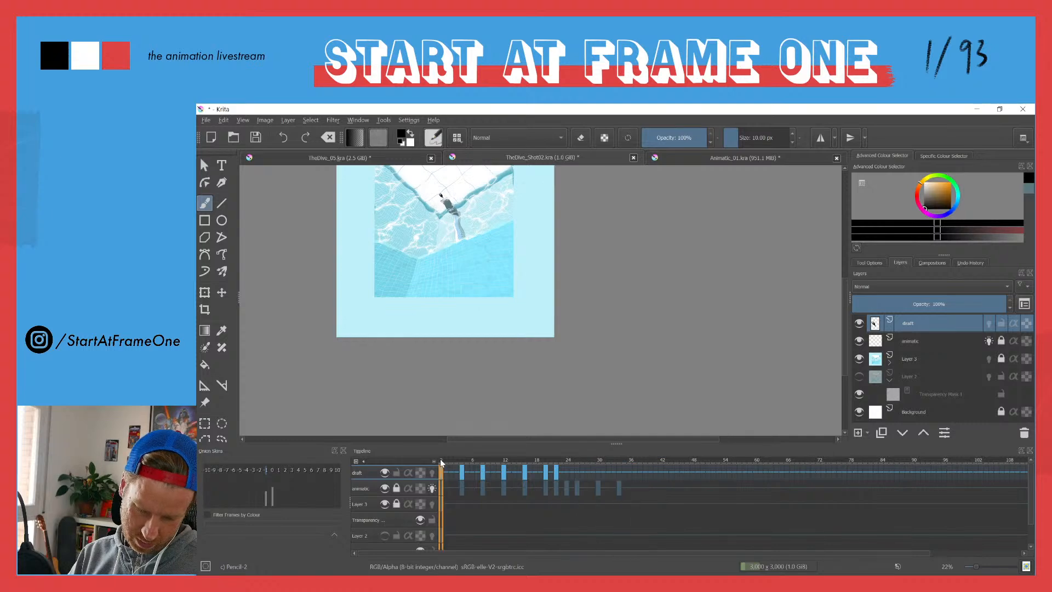
{"action": "left_click_drag", "start_coordinate": [439, 459], "coordinate": [566, 458]}
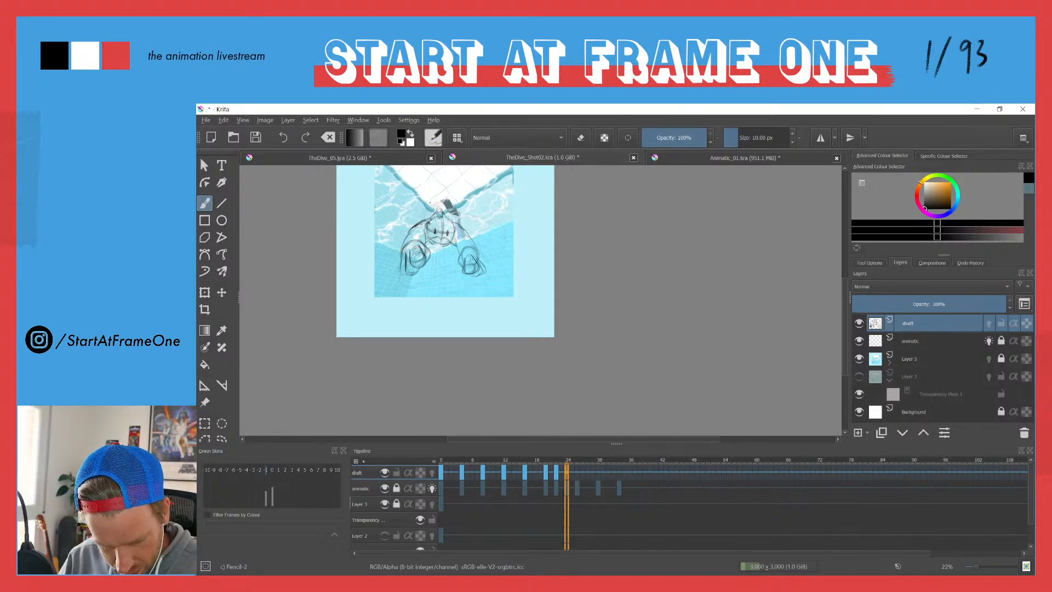
Step: Rework the right-side fist and erase most of its rough finger lines
{"action": "left_click_drag", "start_coordinate": [457, 225], "coordinate": [433, 130]}
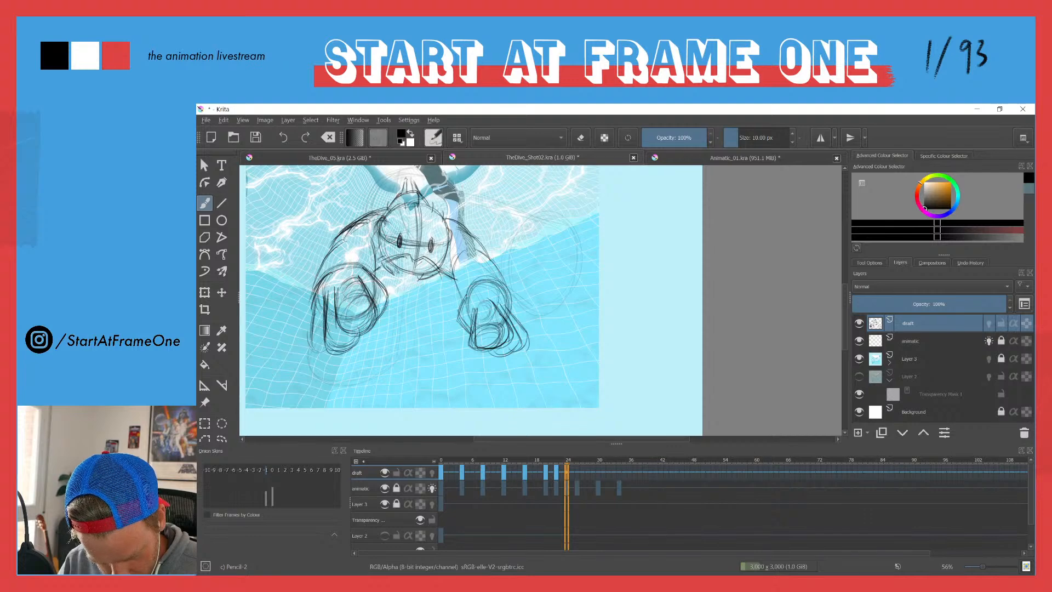
{"action": "mouse_move", "coordinate": [487, 321]}
{"action": "left_mouse_down"}
{"action": "mouse_move", "coordinate": [519, 372]}
{"action": "mouse_move", "coordinate": [518, 357]}
{"action": "left_mouse_up"}
{"action": "left_click_drag", "start_coordinate": [509, 307], "coordinate": [518, 362]}
{"action": "left_click_drag", "start_coordinate": [496, 301], "coordinate": [507, 341]}
{"action": "key", "text": "e"}
{"action": "left_click_drag", "start_coordinate": [517, 304], "coordinate": [520, 366]}
{"action": "mouse_move", "coordinate": [509, 293]}
{"action": "left_mouse_down"}
{"action": "mouse_move", "coordinate": [507, 367]}
{"action": "mouse_move", "coordinate": [490, 355]}
{"action": "left_mouse_up"}
{"action": "left_click_drag", "start_coordinate": [480, 308], "coordinate": [474, 357]}
{"action": "mouse_move", "coordinate": [509, 296]}
{"action": "left_mouse_down"}
{"action": "mouse_move", "coordinate": [514, 367]}
{"action": "mouse_move", "coordinate": [515, 315]}
{"action": "left_mouse_up"}
{"action": "left_click_drag", "start_coordinate": [508, 359], "coordinate": [493, 302]}
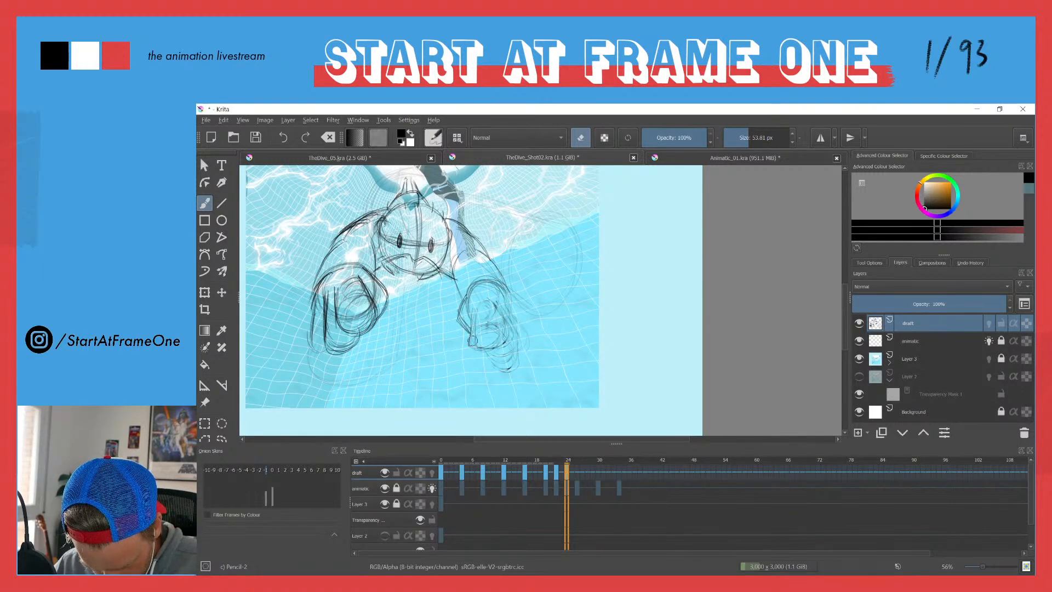
Step: Redraw the front finger of the right-side fist as a rounded U shape, undoing the unwanted strokes
{"action": "key", "text": "e"}
{"action": "mouse_move", "coordinate": [472, 309]}
{"action": "left_mouse_down"}
{"action": "mouse_move", "coordinate": [474, 345]}
{"action": "mouse_move", "coordinate": [493, 348]}
{"action": "mouse_move", "coordinate": [506, 314]}
{"action": "mouse_move", "coordinate": [509, 336]}
{"action": "left_mouse_up"}
{"action": "left_click_drag", "start_coordinate": [497, 296], "coordinate": [508, 339]}
{"action": "left_click_drag", "start_coordinate": [497, 299], "coordinate": [506, 330]}
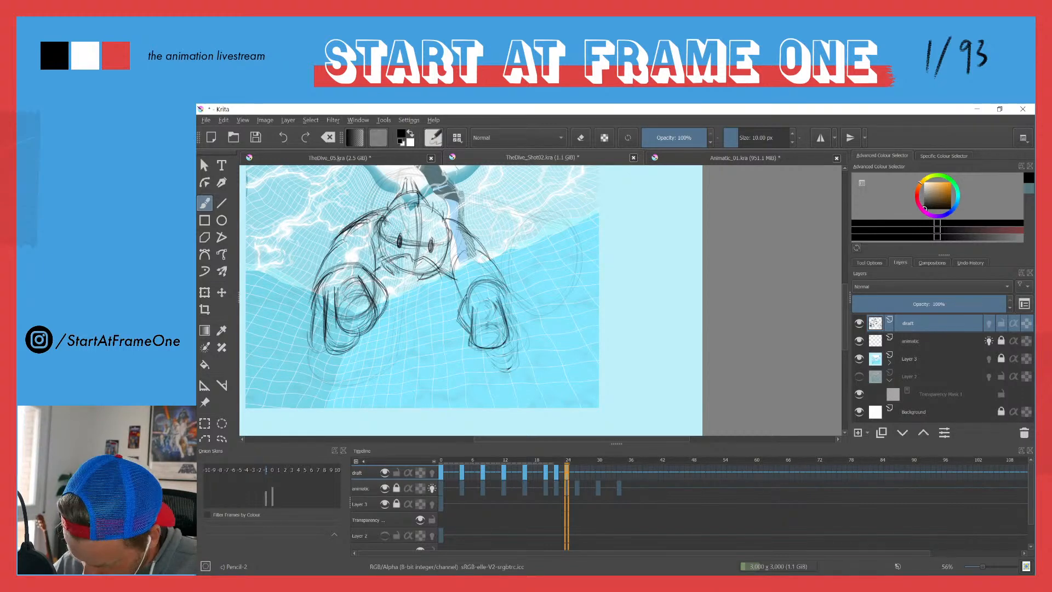
{"action": "key", "text": "ctrl+z"}
{"action": "key", "text": "ctrl+z"}
{"action": "key", "text": "ctrl+z"}
{"action": "left_click_drag", "start_coordinate": [495, 298], "coordinate": [507, 332]}
{"action": "left_click_drag", "start_coordinate": [496, 299], "coordinate": [507, 341]}
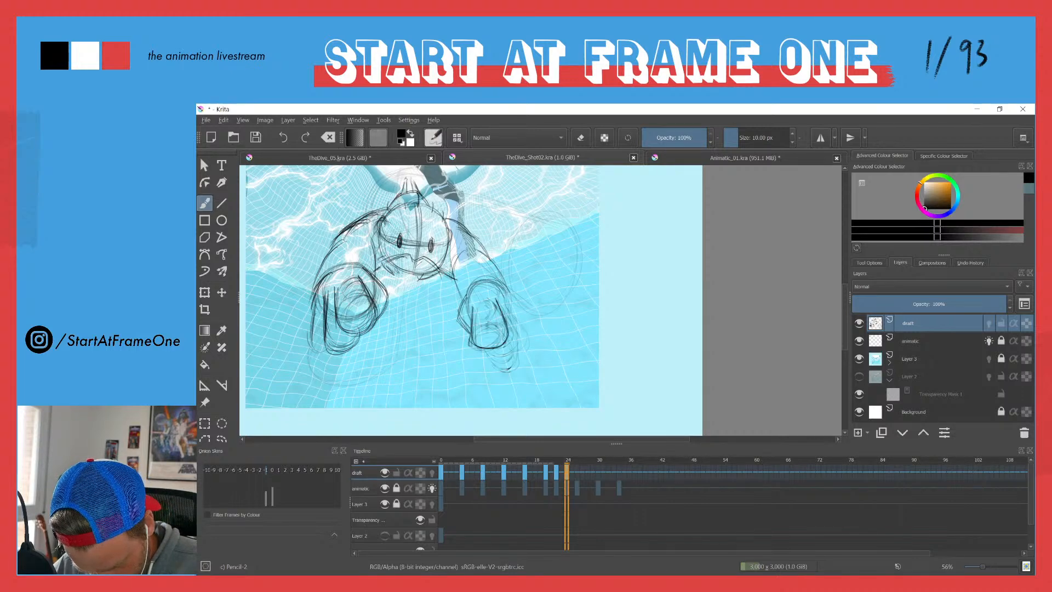
Step: Draw the outer side of the right-side fist and the finger extending below it
{"action": "mouse_move", "coordinate": [501, 299]}
{"action": "left_mouse_down"}
{"action": "mouse_move", "coordinate": [513, 359]}
{"action": "mouse_move", "coordinate": [507, 315]}
{"action": "mouse_move", "coordinate": [512, 332]}
{"action": "left_mouse_up"}
{"action": "left_click_drag", "start_coordinate": [504, 292], "coordinate": [510, 317]}
{"action": "mouse_move", "coordinate": [511, 319]}
{"action": "left_mouse_down"}
{"action": "mouse_move", "coordinate": [514, 337]}
{"action": "mouse_move", "coordinate": [489, 370]}
{"action": "mouse_move", "coordinate": [498, 369]}
{"action": "left_mouse_up"}
{"action": "left_click_drag", "start_coordinate": [459, 312], "coordinate": [463, 337]}
{"action": "left_click_drag", "start_coordinate": [458, 323], "coordinate": [463, 340]}
{"action": "left_click_drag", "start_coordinate": [460, 296], "coordinate": [474, 354]}
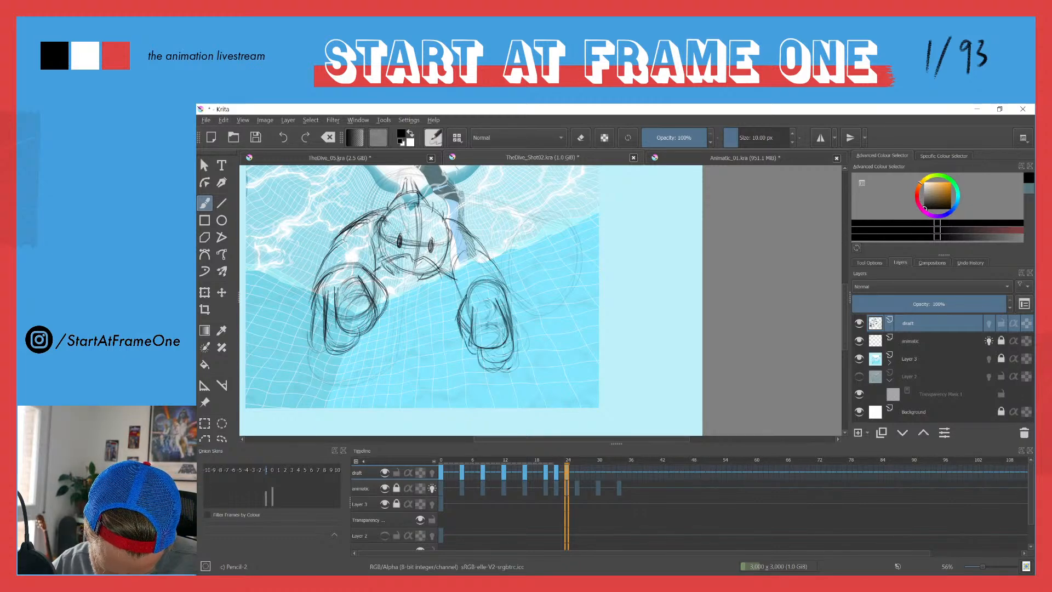
Step: Draw a bold inner finger on the head-facing side of the right-side fist, erasing the overlapping lines
{"action": "left_click_drag", "start_coordinate": [467, 294], "coordinate": [454, 322]}
{"action": "mouse_move", "coordinate": [454, 314]}
{"action": "left_mouse_down"}
{"action": "mouse_move", "coordinate": [459, 345]}
{"action": "mouse_move", "coordinate": [478, 356]}
{"action": "mouse_move", "coordinate": [458, 353]}
{"action": "mouse_move", "coordinate": [456, 328]}
{"action": "left_mouse_up"}
{"action": "mouse_move", "coordinate": [471, 292]}
{"action": "left_mouse_down"}
{"action": "mouse_move", "coordinate": [451, 318]}
{"action": "mouse_move", "coordinate": [460, 354]}
{"action": "left_mouse_up"}
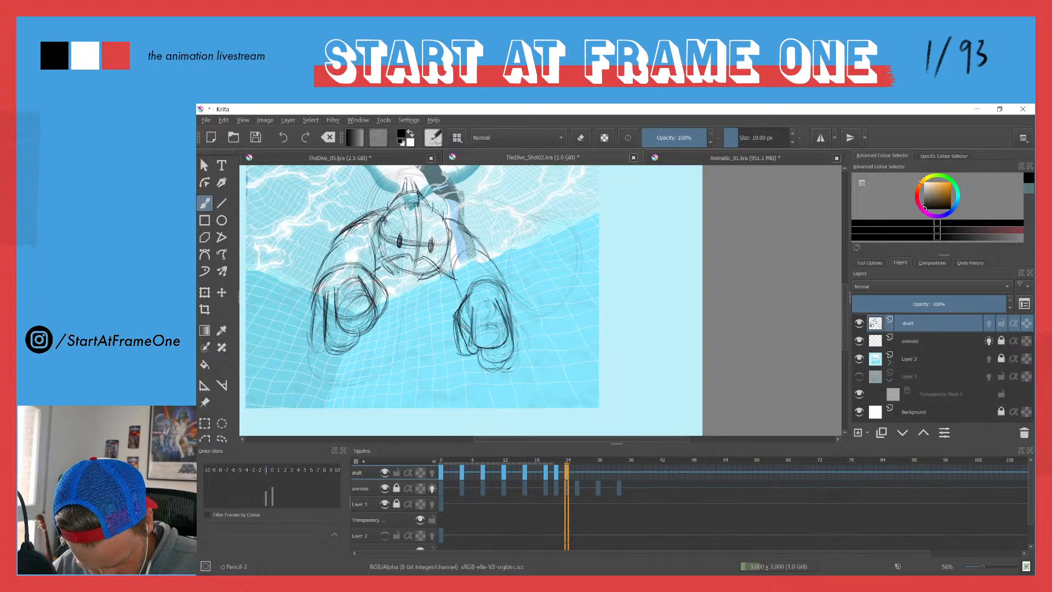
{"action": "key", "text": "e"}
{"action": "mouse_move", "coordinate": [459, 313]}
{"action": "left_mouse_down"}
{"action": "mouse_move", "coordinate": [462, 362]}
{"action": "mouse_move", "coordinate": [459, 310]}
{"action": "mouse_move", "coordinate": [472, 295]}
{"action": "mouse_move", "coordinate": [452, 340]}
{"action": "mouse_move", "coordinate": [449, 317]}
{"action": "mouse_move", "coordinate": [450, 344]}
{"action": "mouse_move", "coordinate": [476, 346]}
{"action": "mouse_move", "coordinate": [454, 345]}
{"action": "left_mouse_up"}
{"action": "key", "text": "e"}
{"action": "mouse_move", "coordinate": [458, 317]}
{"action": "left_mouse_down"}
{"action": "mouse_move", "coordinate": [451, 341]}
{"action": "mouse_move", "coordinate": [463, 366]}
{"action": "left_mouse_up"}
{"action": "key", "text": "e"}
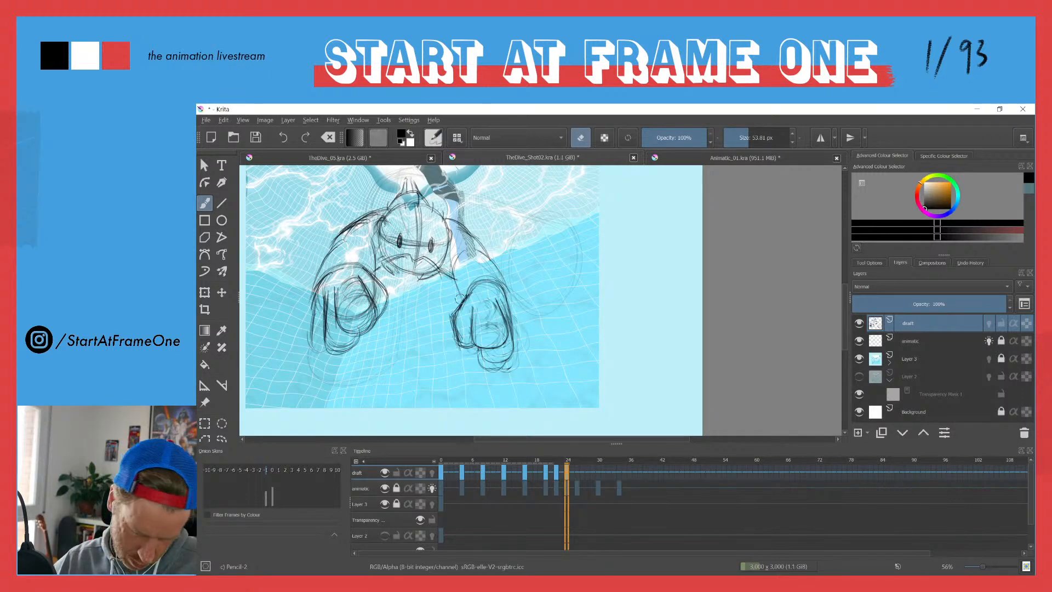
{"action": "key", "text": "e"}
Step: Strengthen the right-side forearm contour and the fist's lower outer finger, cleaning up the stray lines around it
{"action": "mouse_move", "coordinate": [460, 303]}
{"action": "left_mouse_down"}
{"action": "mouse_move", "coordinate": [472, 289]}
{"action": "mouse_move", "coordinate": [507, 293]}
{"action": "left_mouse_up"}
{"action": "mouse_move", "coordinate": [484, 258]}
{"action": "left_mouse_down"}
{"action": "mouse_move", "coordinate": [509, 299]}
{"action": "mouse_move", "coordinate": [505, 288]}
{"action": "mouse_move", "coordinate": [462, 298]}
{"action": "left_mouse_up"}
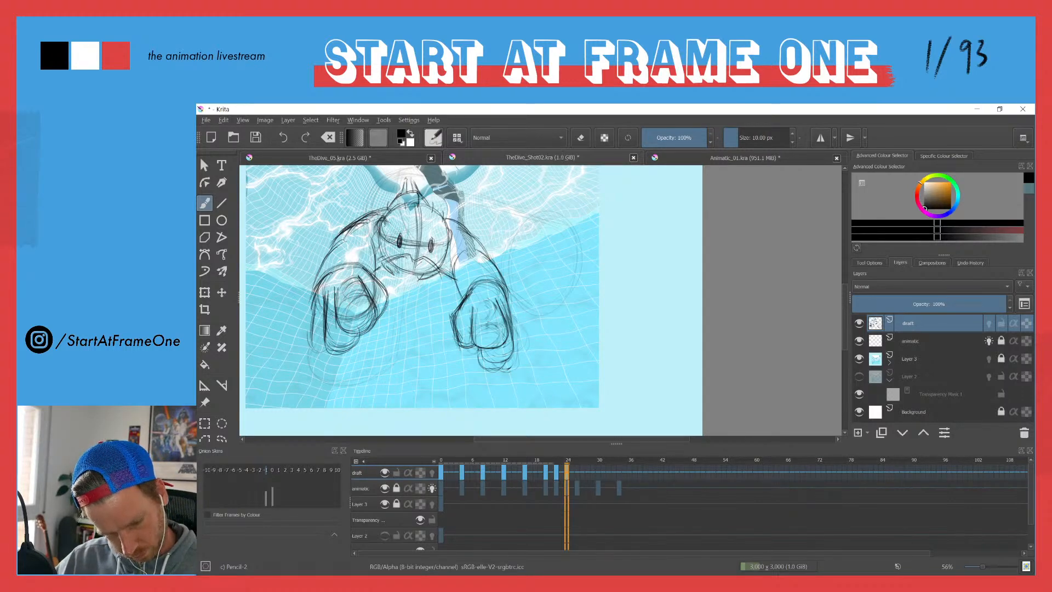
{"action": "mouse_move", "coordinate": [510, 313]}
{"action": "left_mouse_down"}
{"action": "mouse_move", "coordinate": [517, 364]}
{"action": "mouse_move", "coordinate": [490, 368]}
{"action": "mouse_move", "coordinate": [519, 351]}
{"action": "left_mouse_up"}
{"action": "left_click_drag", "start_coordinate": [513, 320], "coordinate": [515, 370]}
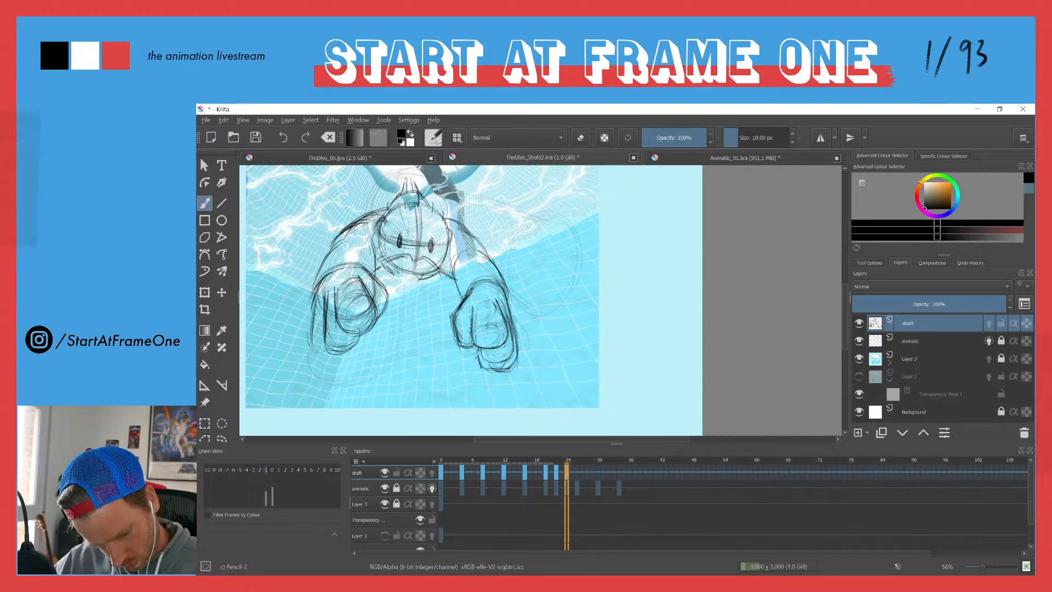
{"action": "key", "text": "e"}
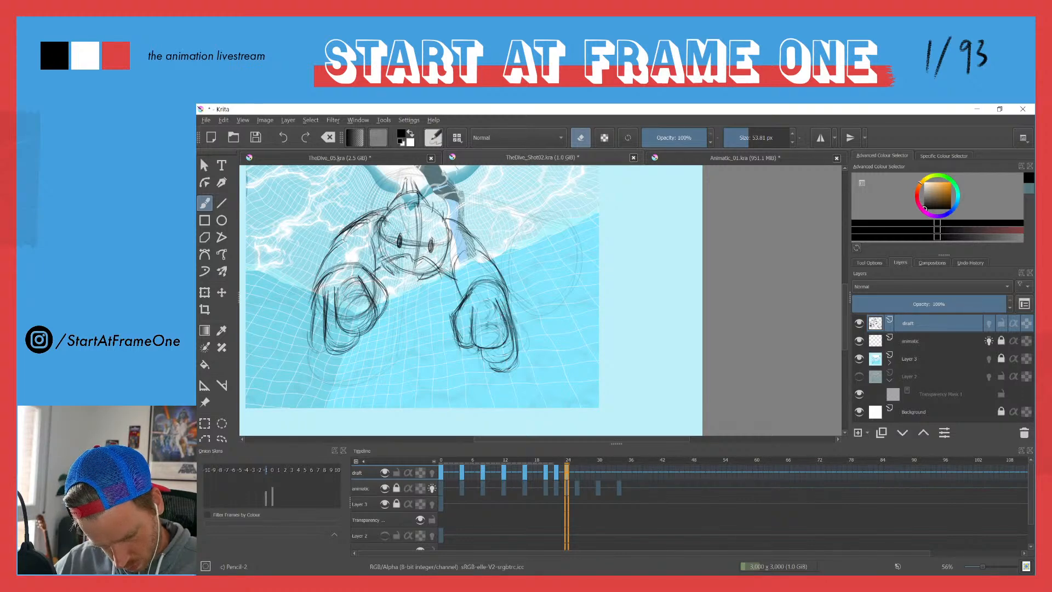
{"action": "key", "text": "e"}
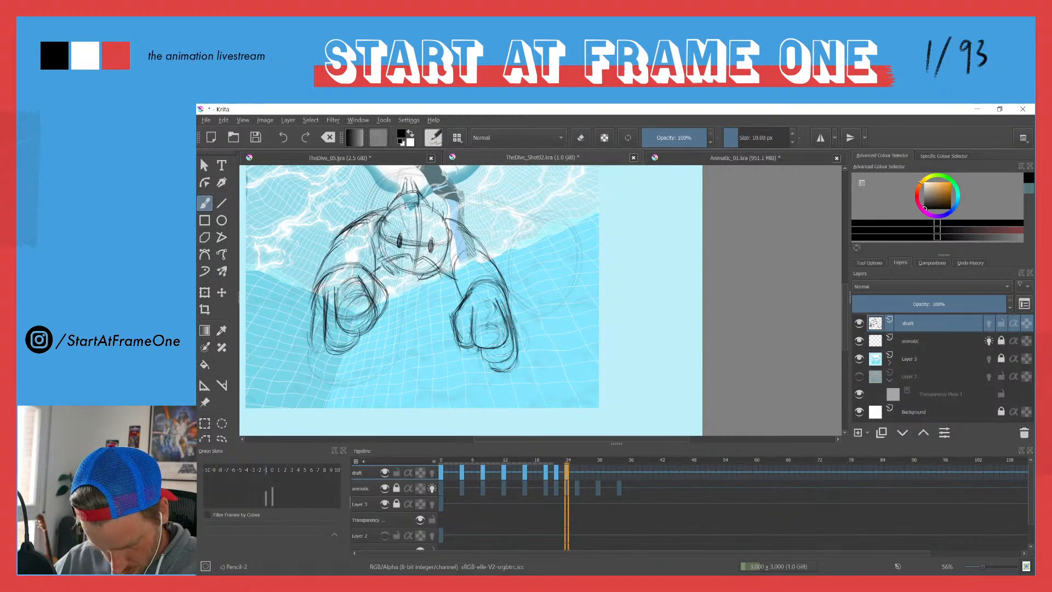
{"action": "mouse_move", "coordinate": [510, 313]}
{"action": "left_mouse_down"}
{"action": "mouse_move", "coordinate": [511, 367]}
{"action": "mouse_move", "coordinate": [489, 370]}
{"action": "left_mouse_up"}
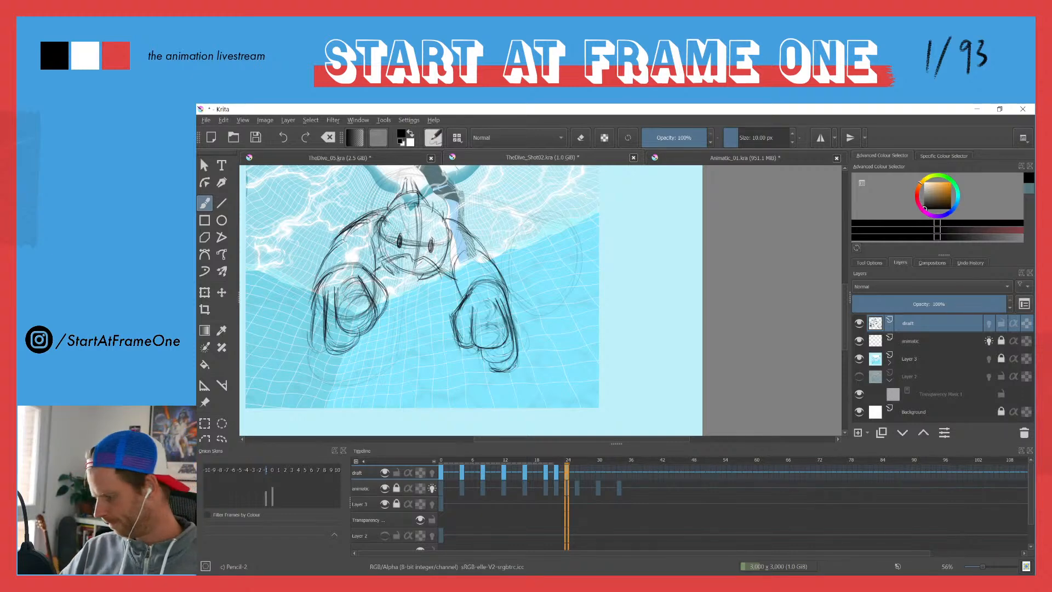
Step: Flip between the neighbouring draft frames from 20 to 24 to compare the diver's poses
{"action": "key", "text": "ctrl+Left"}
{"action": "key", "text": "ctrl+Right"}
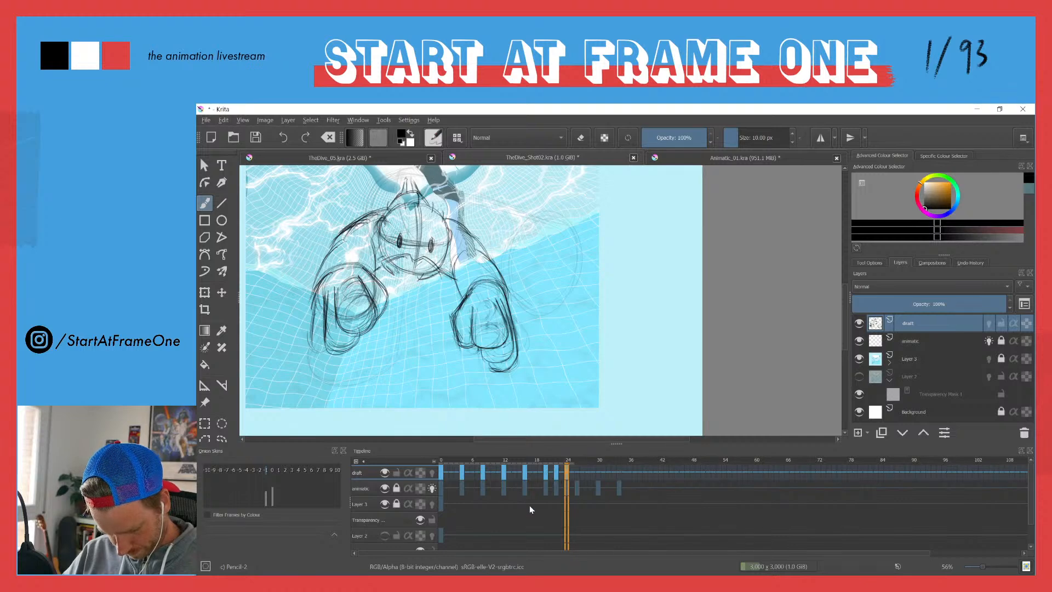
{"action": "left_click", "coordinate": [556, 476]}
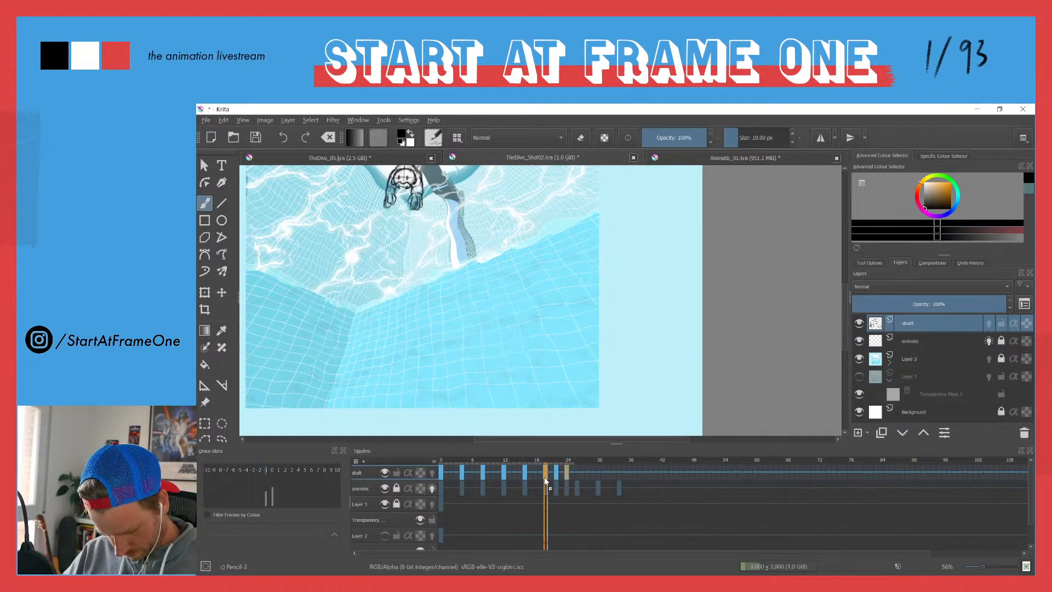
{"action": "left_click_drag", "start_coordinate": [557, 479], "coordinate": [558, 480]}
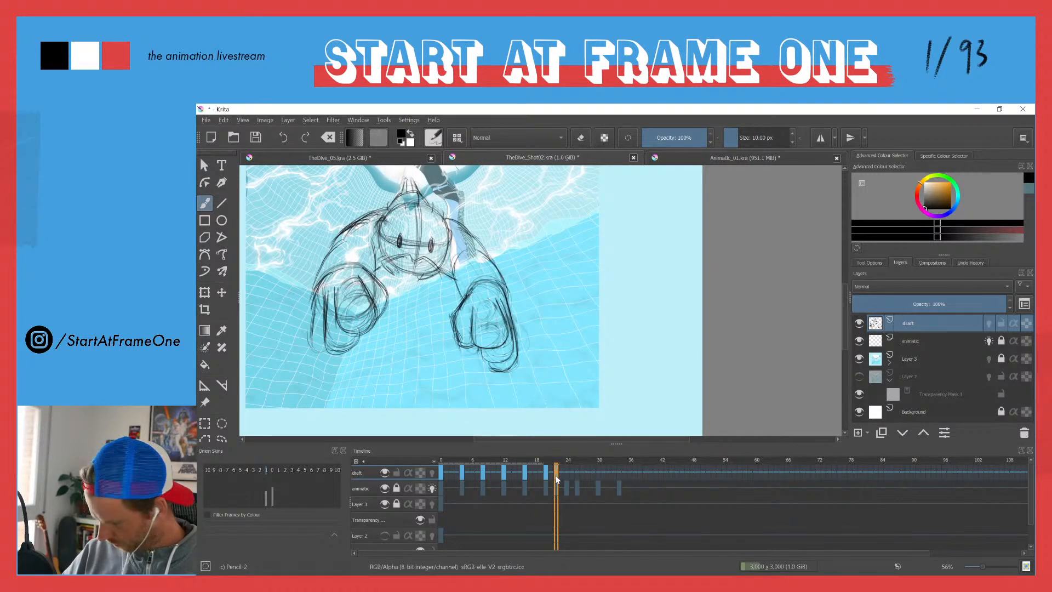
{"action": "key", "text": "Right"}
{"action": "key", "text": "Right"}
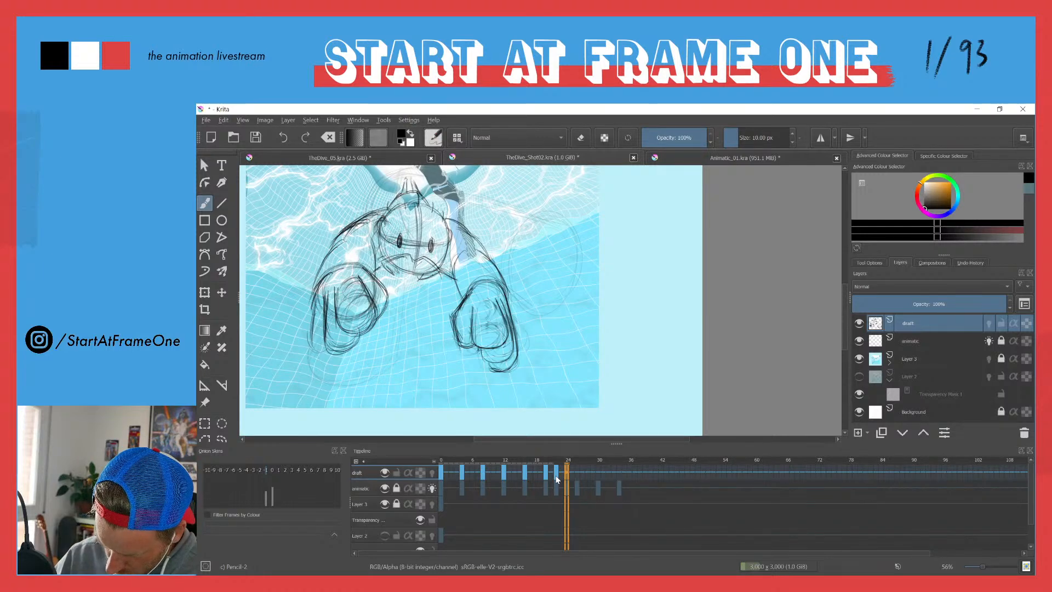
Step: Add blank keyframes to the draft layer at frames 24 and 26, and return to frame 24
{"action": "key", "text": "Insert"}
{"action": "mouse_move", "coordinate": [412, 209]}
{"action": "left_mouse_down"}
{"action": "mouse_move", "coordinate": [461, 252]}
{"action": "mouse_move", "coordinate": [433, 206]}
{"action": "left_mouse_up"}
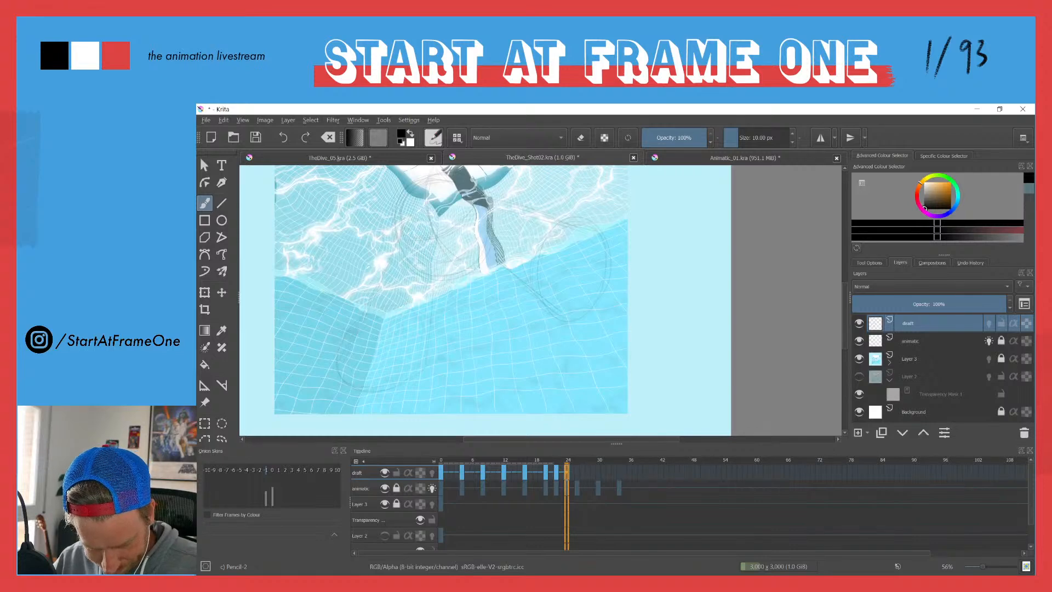
{"action": "mouse_move", "coordinate": [566, 462]}
{"action": "left_mouse_down"}
{"action": "mouse_move", "coordinate": [488, 452]}
{"action": "mouse_move", "coordinate": [590, 447]}
{"action": "mouse_move", "coordinate": [567, 449]}
{"action": "left_mouse_up"}
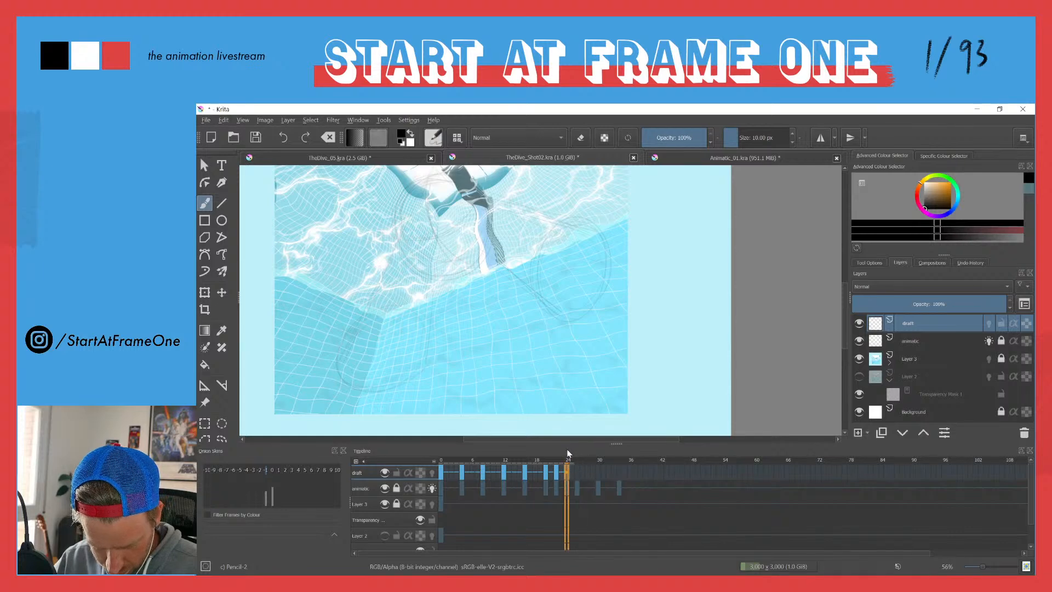
{"action": "left_click_drag", "start_coordinate": [441, 175], "coordinate": [436, 244]}
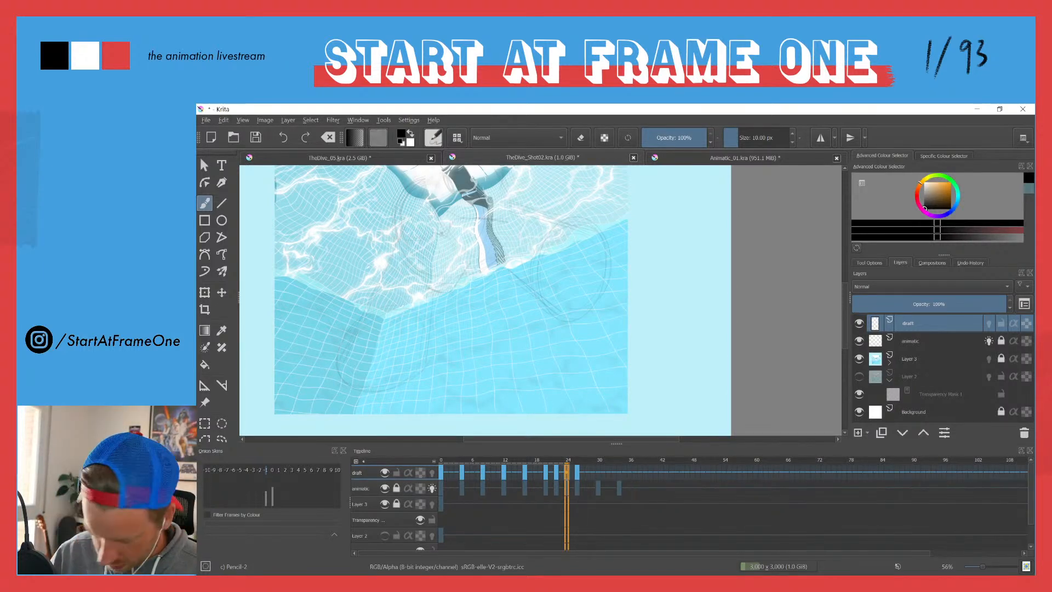
{"action": "key", "text": "Right"}
{"action": "key", "text": "Right"}
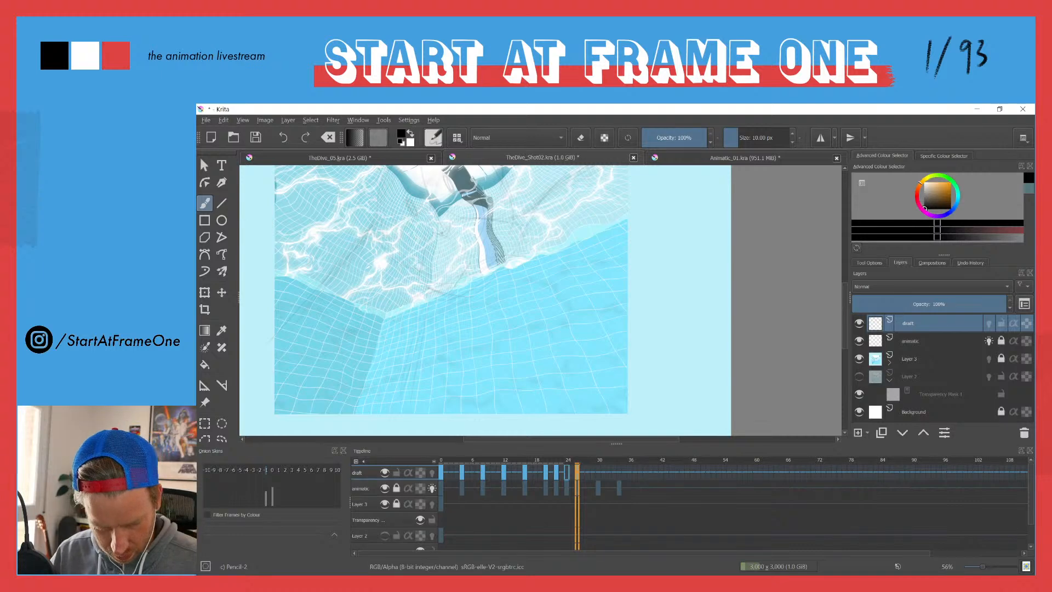
{"action": "key", "text": "Left"}
{"action": "key", "text": "Left"}
{"action": "key", "text": "period"}
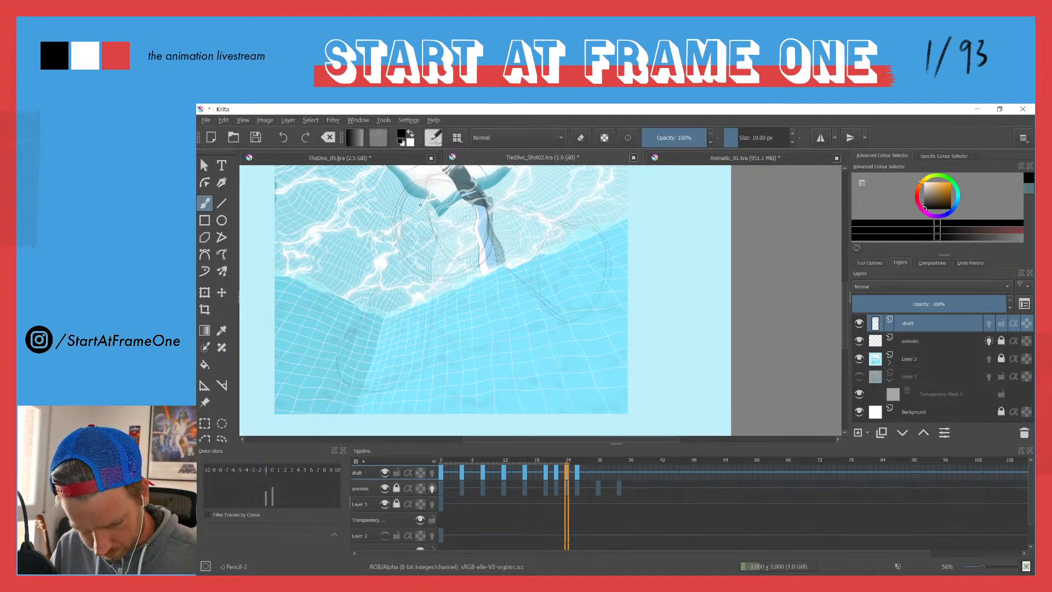
Step: Draw a large circle for the diver's head over the animatic's round shape on draft frame 24
{"action": "left_click_drag", "start_coordinate": [483, 258], "coordinate": [521, 286]}
{"action": "mouse_move", "coordinate": [460, 211]}
{"action": "left_mouse_down"}
{"action": "mouse_move", "coordinate": [433, 228]}
{"action": "mouse_move", "coordinate": [491, 214]}
{"action": "mouse_move", "coordinate": [454, 261]}
{"action": "mouse_move", "coordinate": [467, 274]}
{"action": "mouse_move", "coordinate": [461, 209]}
{"action": "mouse_move", "coordinate": [466, 281]}
{"action": "mouse_move", "coordinate": [439, 247]}
{"action": "mouse_move", "coordinate": [500, 303]}
{"action": "left_mouse_up"}
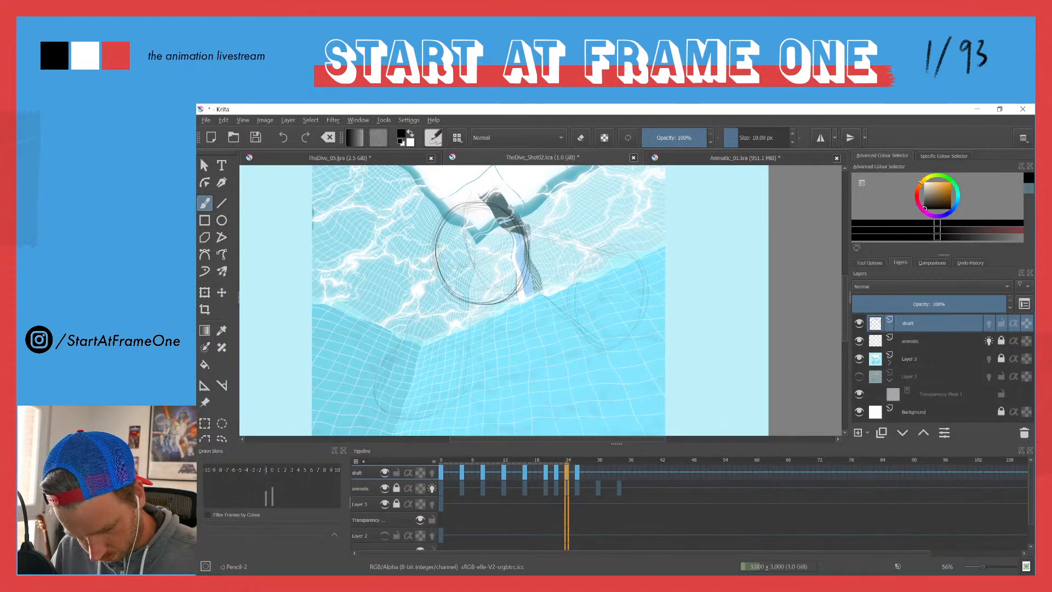
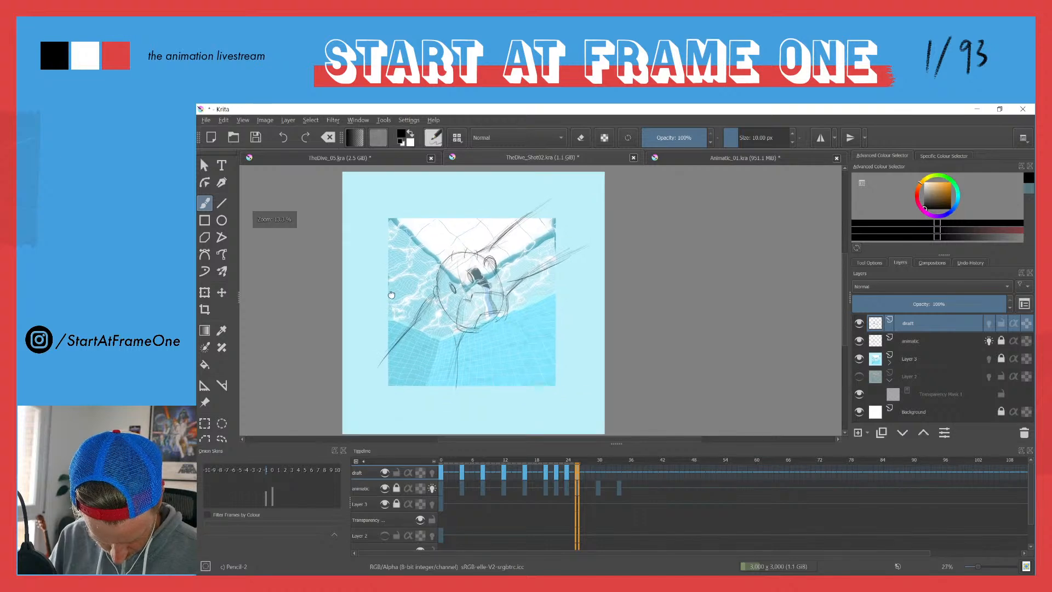
Step: Enlarge and reposition the diver's drawing on draft frame 30 so the head nearly fills the picture, and move on to frame 34
{"action": "left_click", "coordinate": [595, 463]}
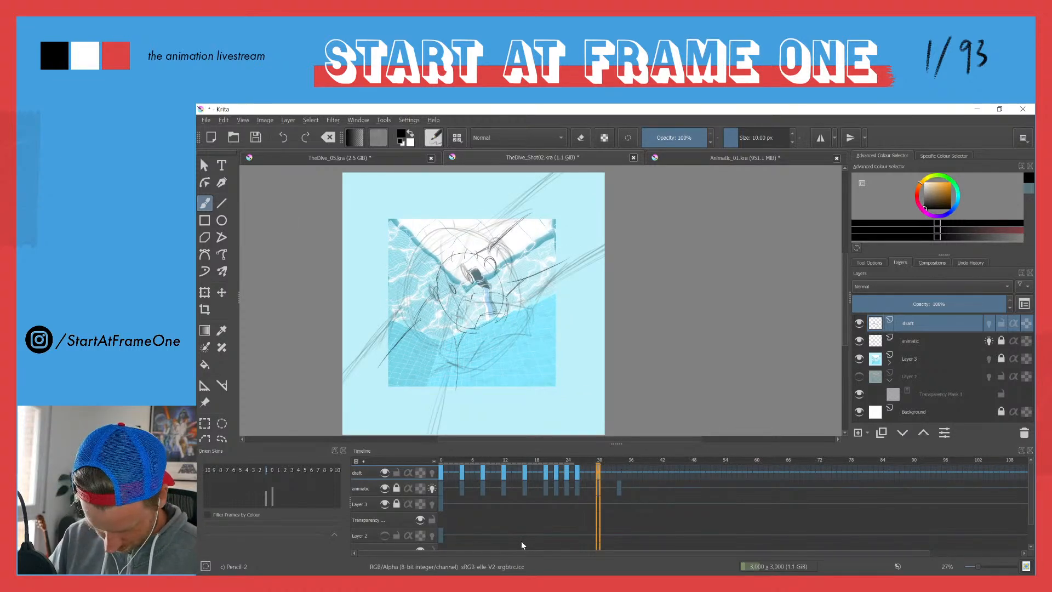
{"action": "key", "text": "ctrl+t"}
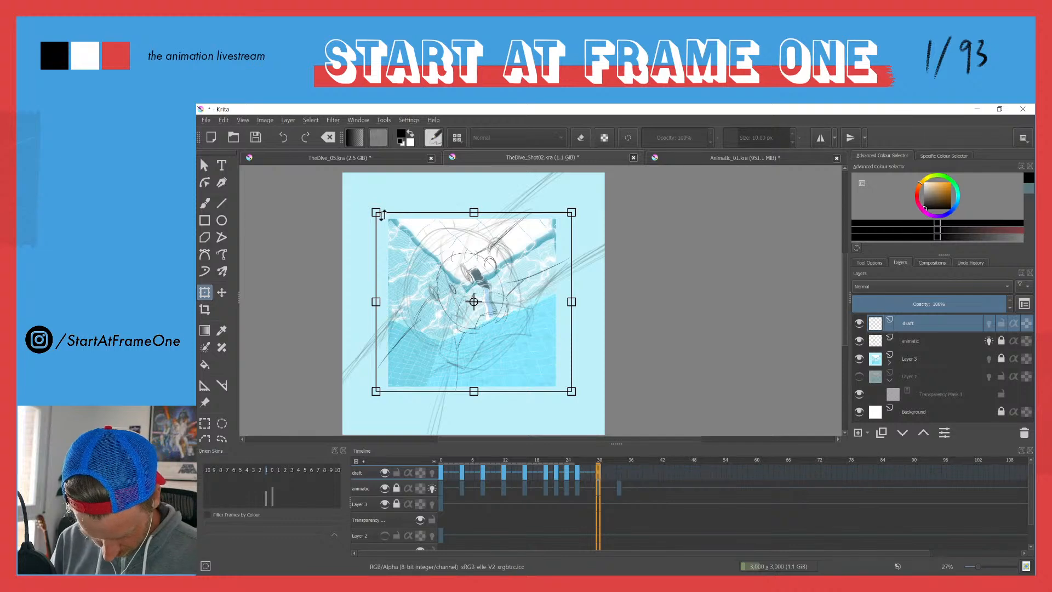
{"action": "left_click_drag", "start_coordinate": [376, 212], "coordinate": [303, 149]}
{"action": "left_click_drag", "start_coordinate": [410, 250], "coordinate": [404, 269]}
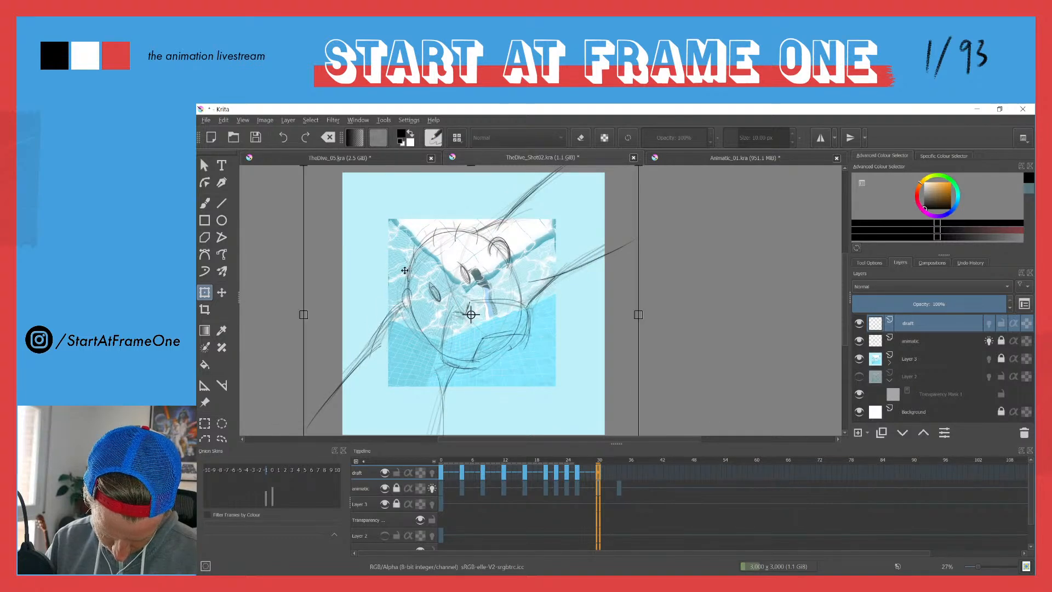
{"action": "left_click", "coordinate": [617, 472]}
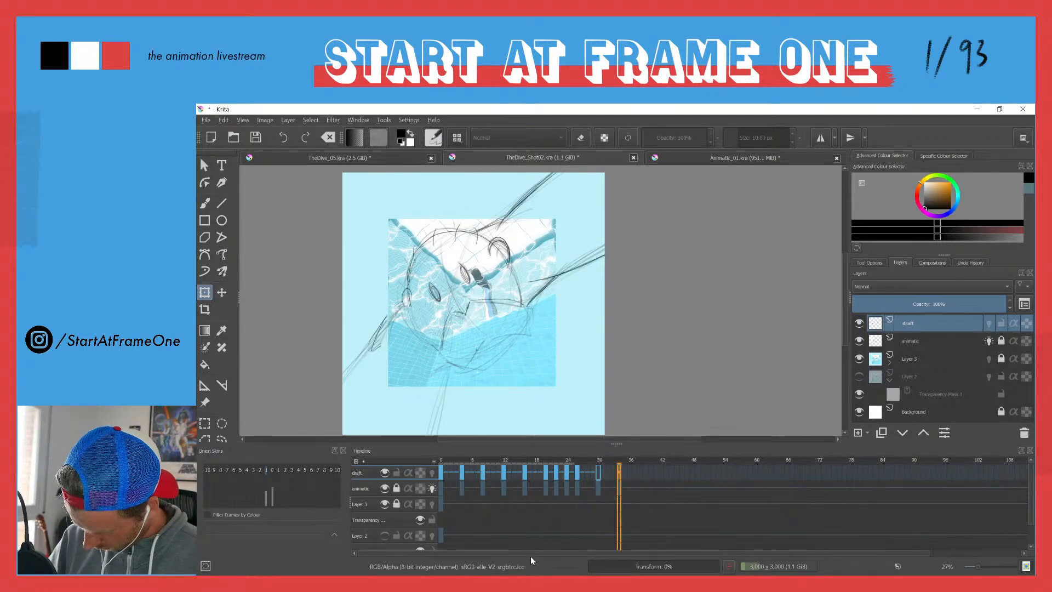
Step: Hide the animatic layer, play the draft animation from the start to check the motion, and return to frame 0
{"action": "left_click", "coordinate": [384, 488]}
{"action": "left_click", "coordinate": [441, 461]}
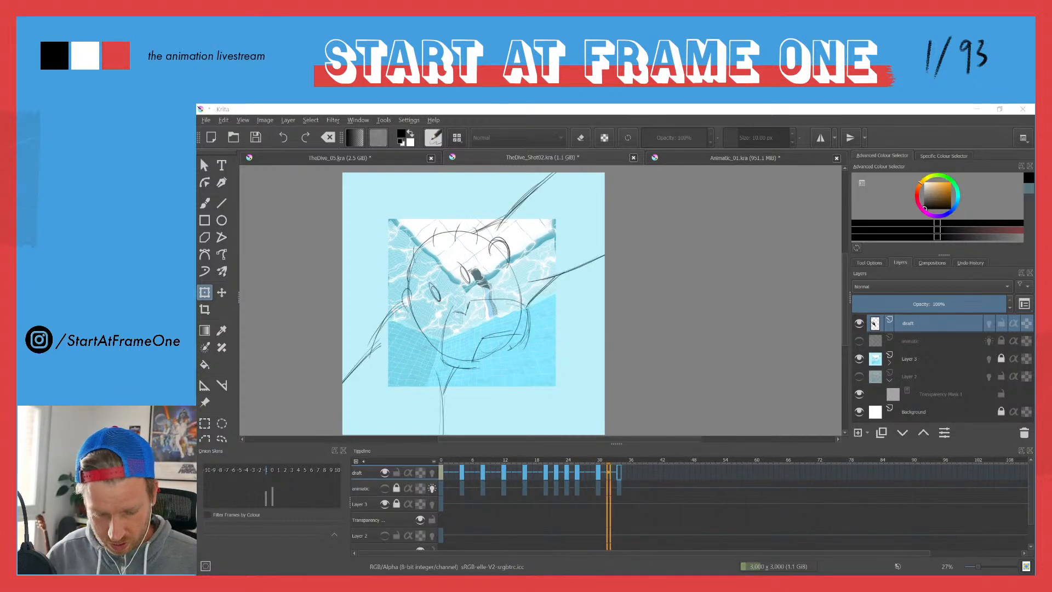
{"action": "left_click", "coordinate": [441, 471]}
{"action": "key", "text": "space"}
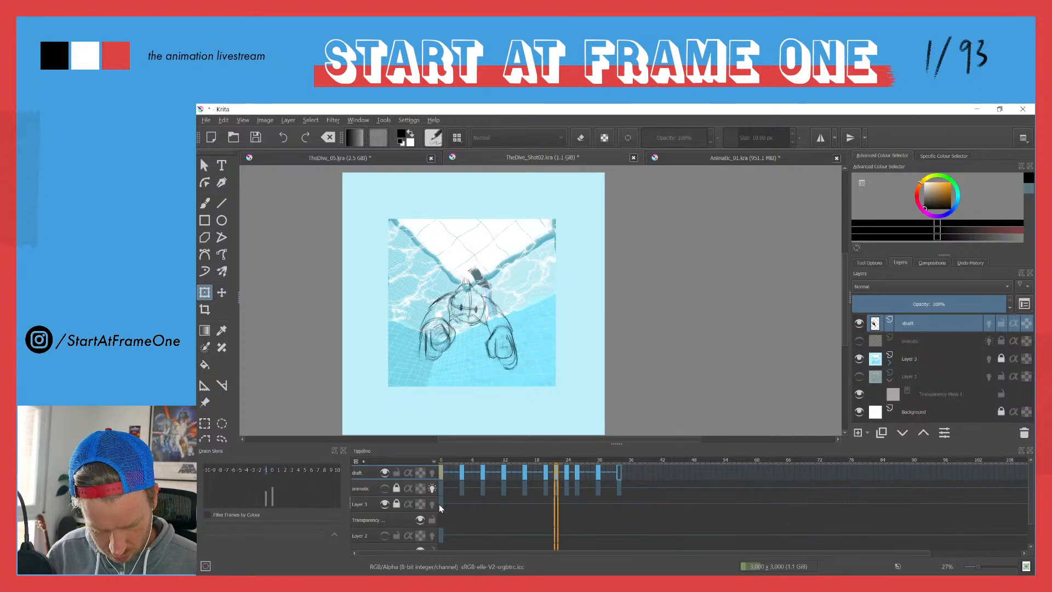
{"action": "key", "text": "space"}
{"action": "key", "text": "space"}
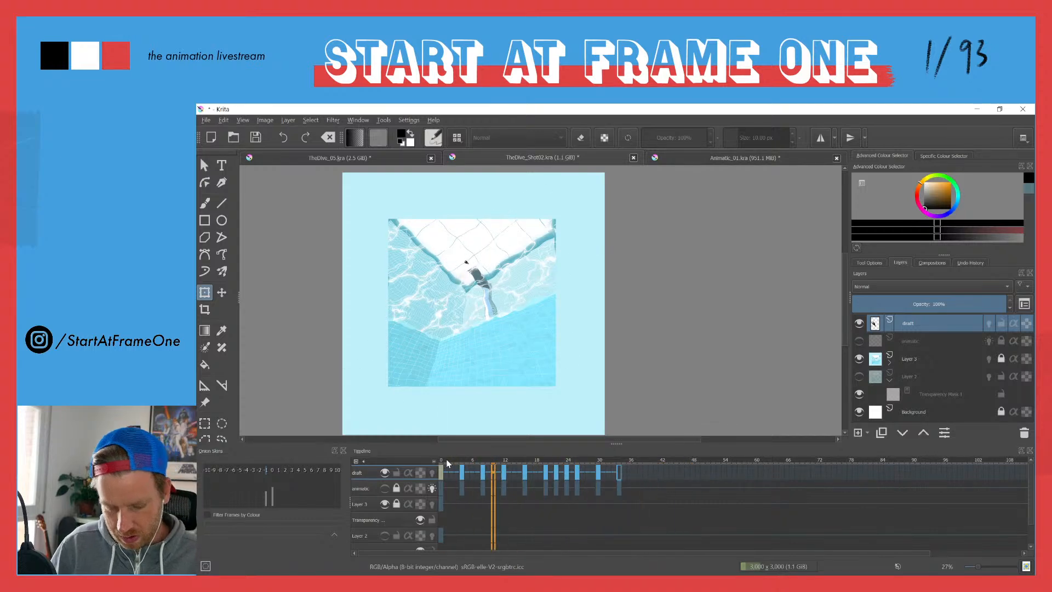
{"action": "left_click", "coordinate": [439, 471]}
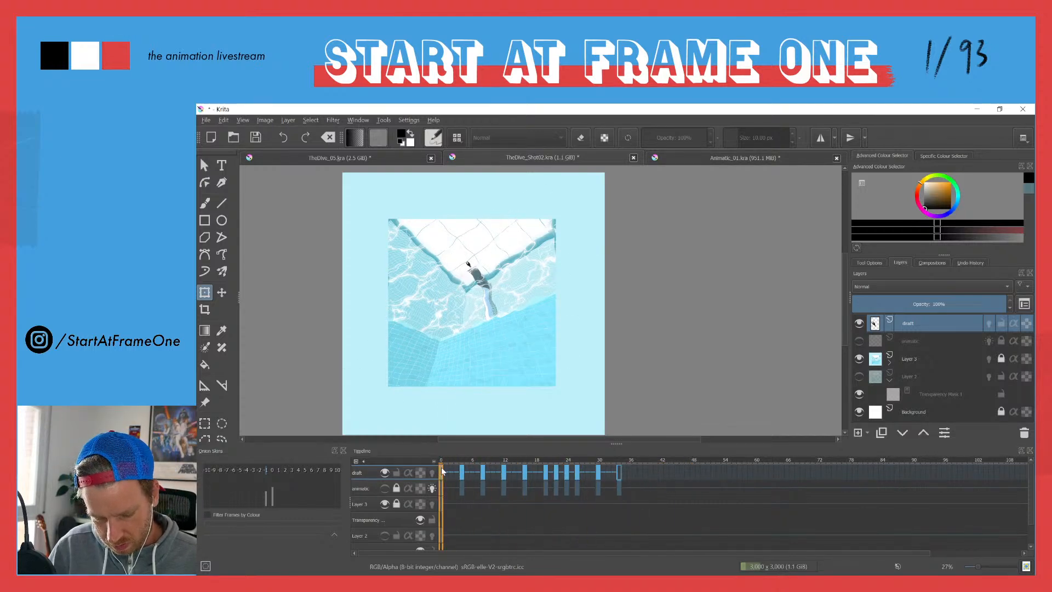
{"action": "mouse_move", "coordinate": [452, 494]}
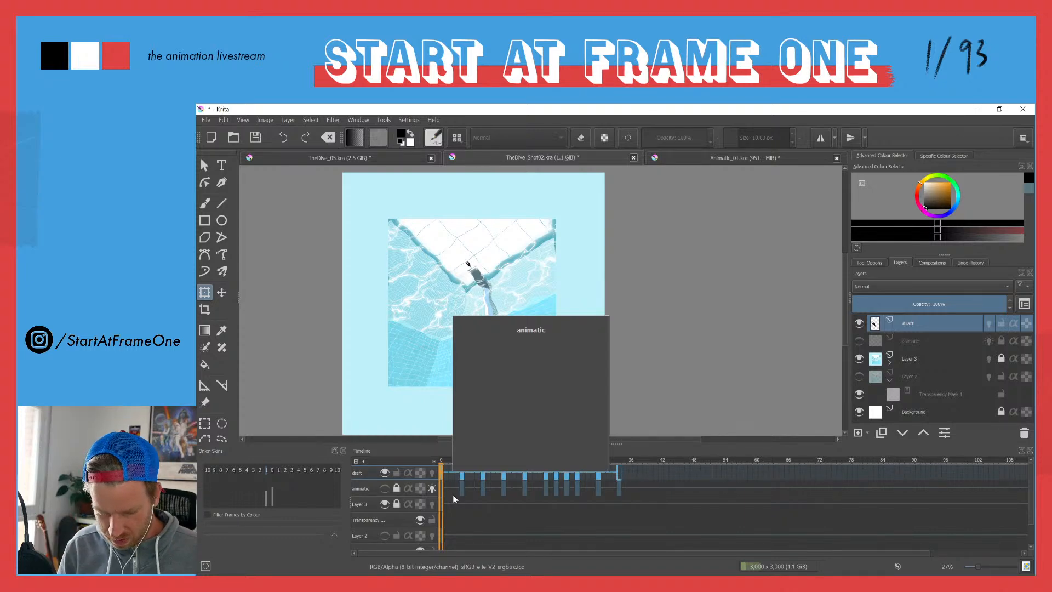
Step: Lower the draft layer's opacity to about 41% and expand the background layer to show its transparency mask
{"action": "left_click", "coordinate": [915, 302]}
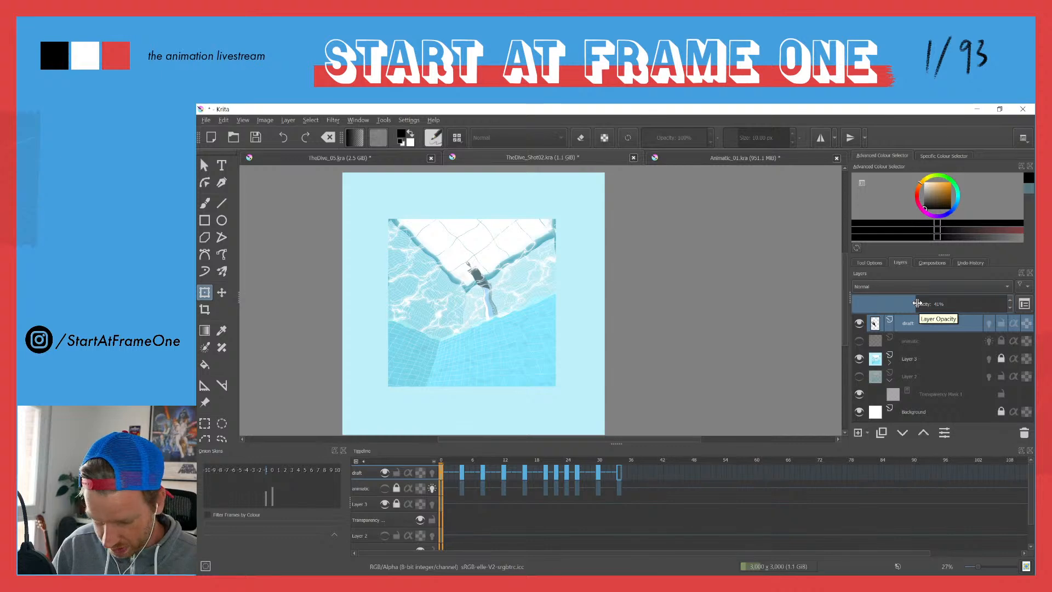
{"action": "left_click", "coordinate": [889, 363]}
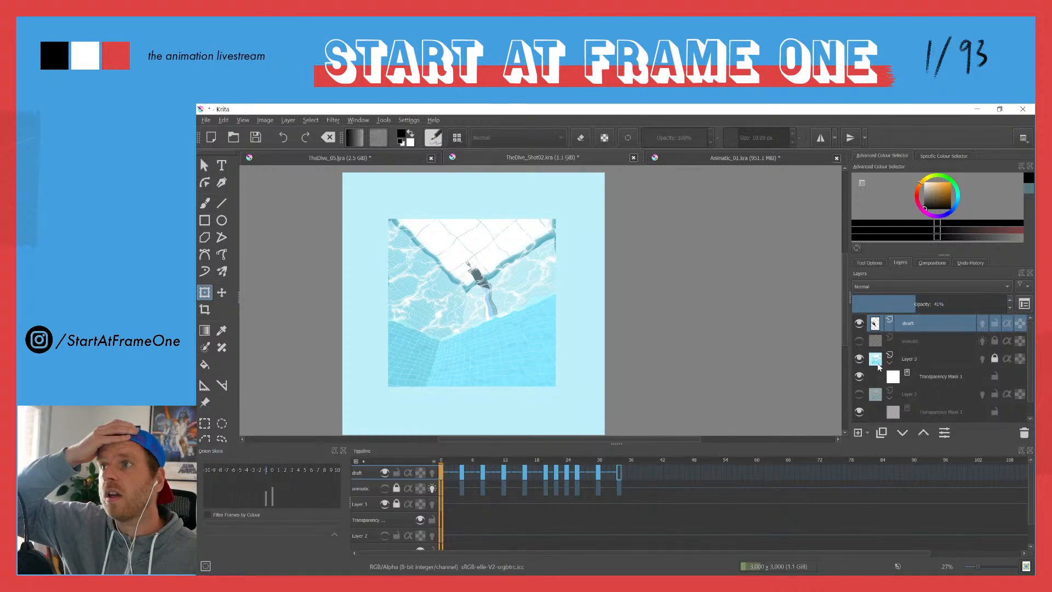
{"action": "mouse_move", "coordinate": [875, 371]}
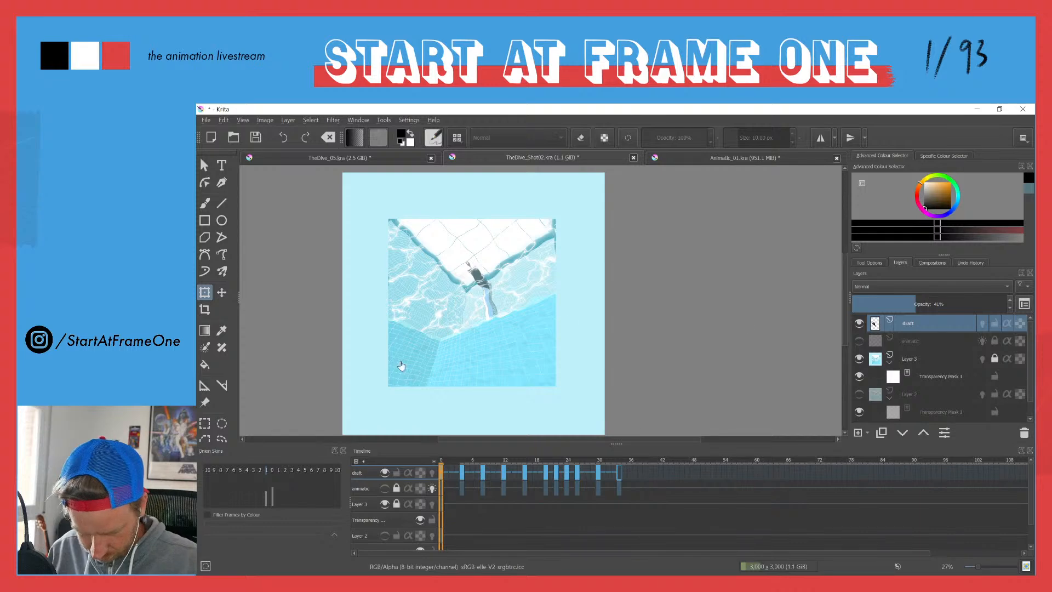
Step: Compare the coloured diver animation in TheDive_05.kra with the draft motion in TheDive_Shot02.kra, and return to TheDive_Shot02.kra
{"action": "left_click", "coordinate": [298, 158]}
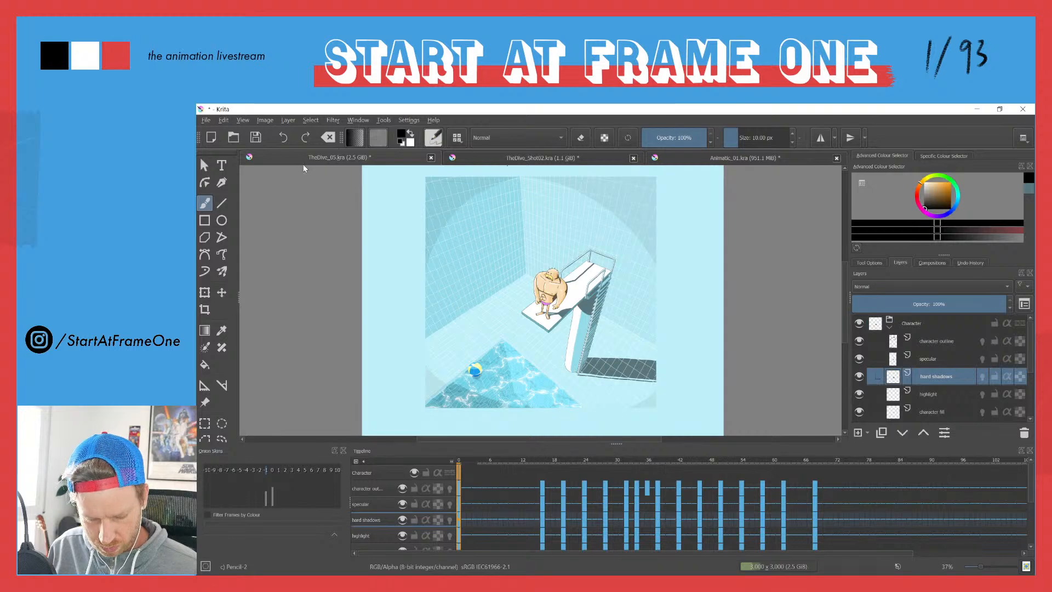
{"action": "key", "text": "space"}
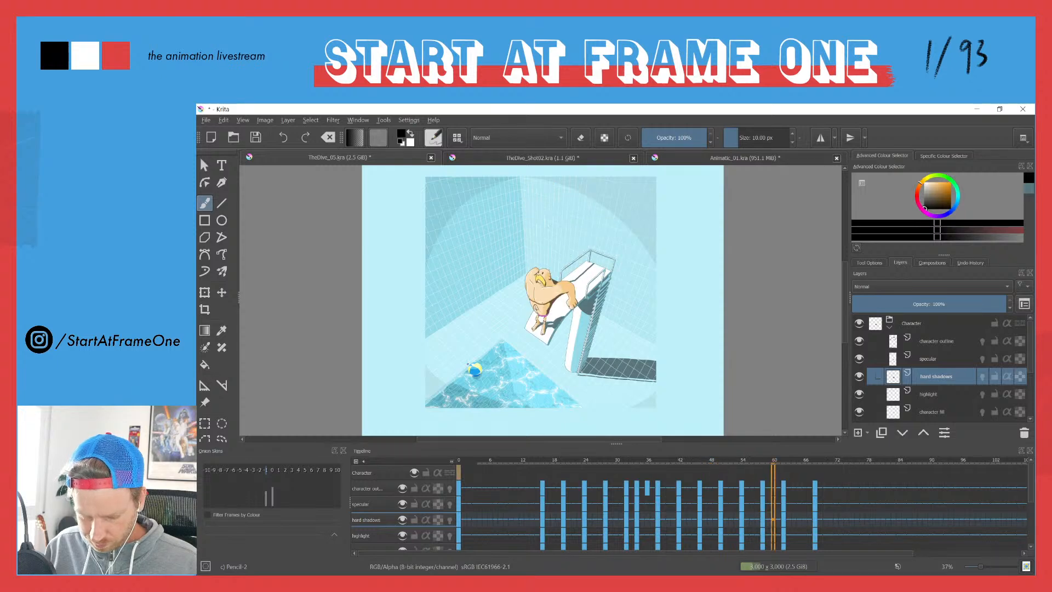
{"action": "left_click", "coordinate": [517, 159]}
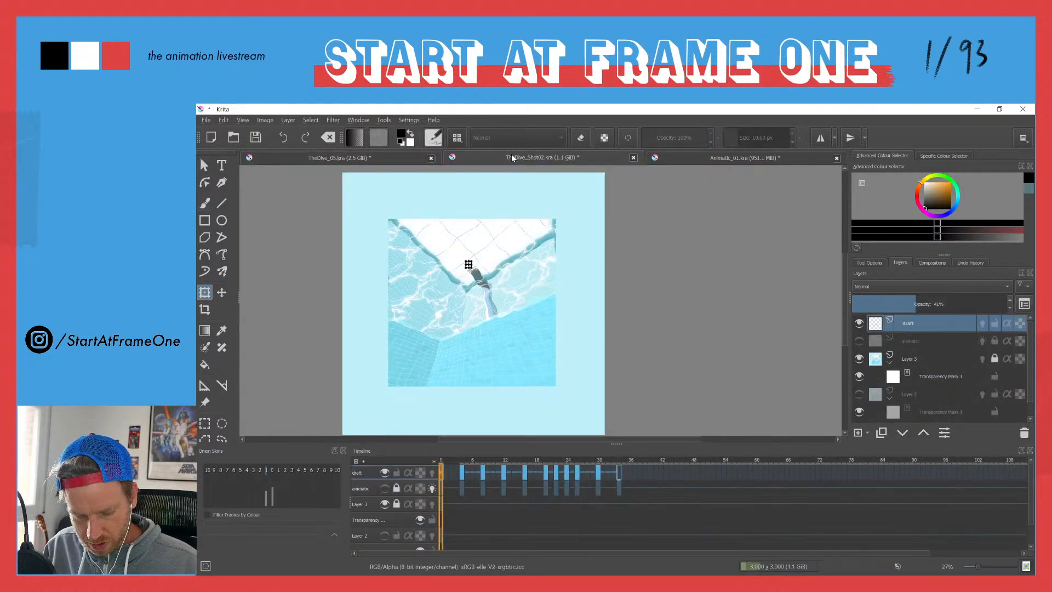
{"action": "left_click", "coordinate": [205, 168]}
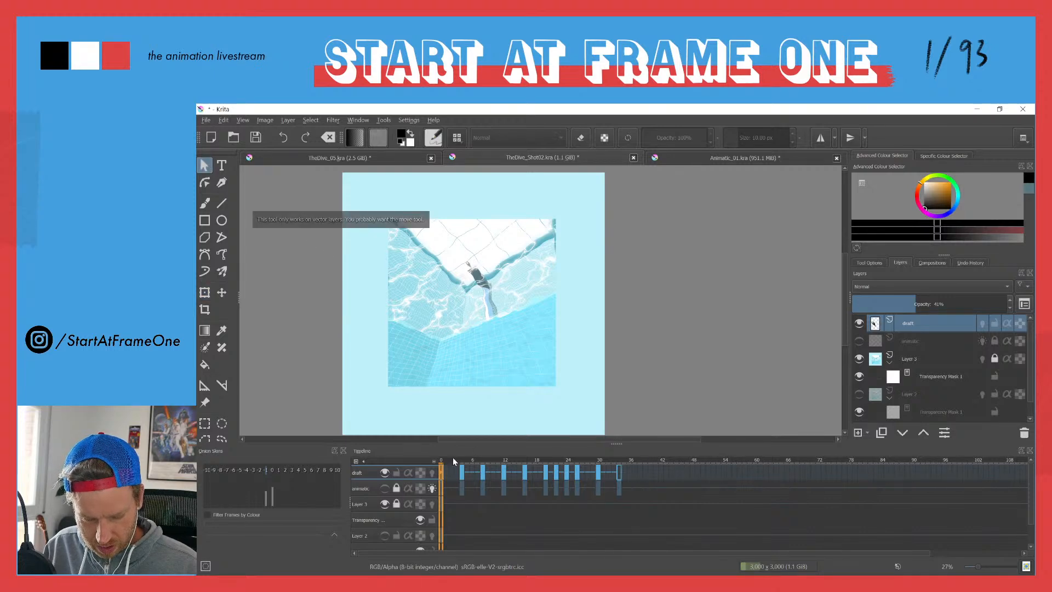
{"action": "mouse_move", "coordinate": [443, 463]}
{"action": "left_mouse_down"}
{"action": "mouse_move", "coordinate": [587, 465]}
{"action": "mouse_move", "coordinate": [502, 457]}
{"action": "mouse_move", "coordinate": [584, 448]}
{"action": "left_mouse_up"}
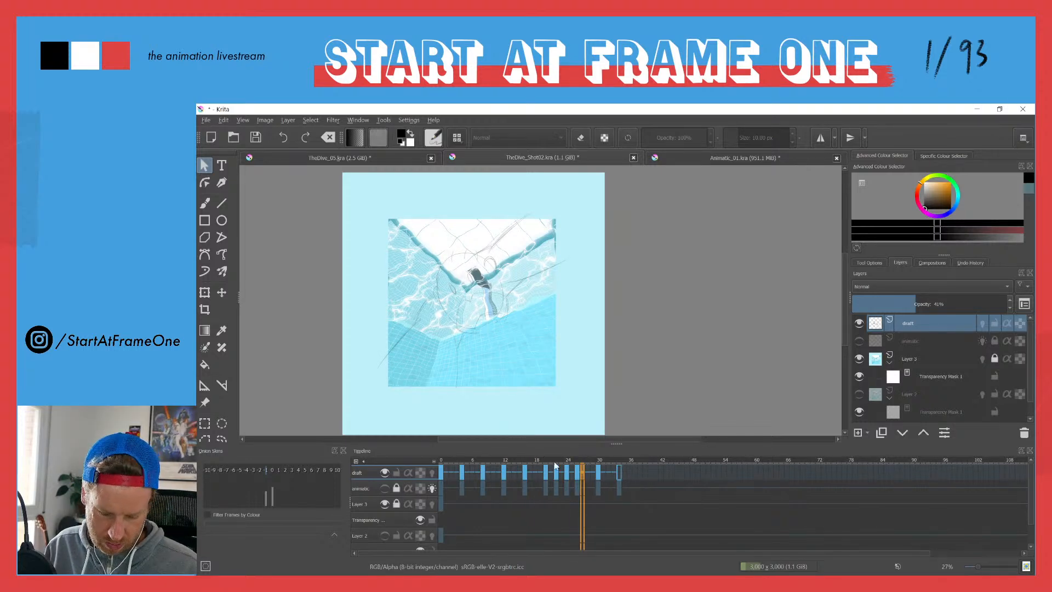
{"action": "left_click_drag", "start_coordinate": [583, 459], "coordinate": [471, 441]}
{"action": "left_click", "coordinate": [320, 156]}
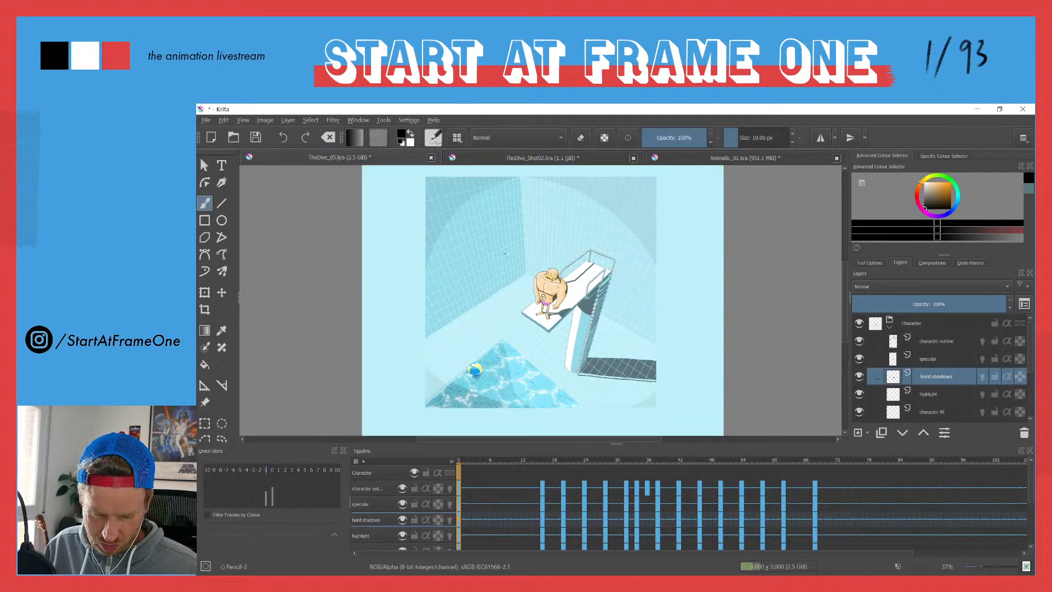
{"action": "left_click", "coordinate": [520, 160]}
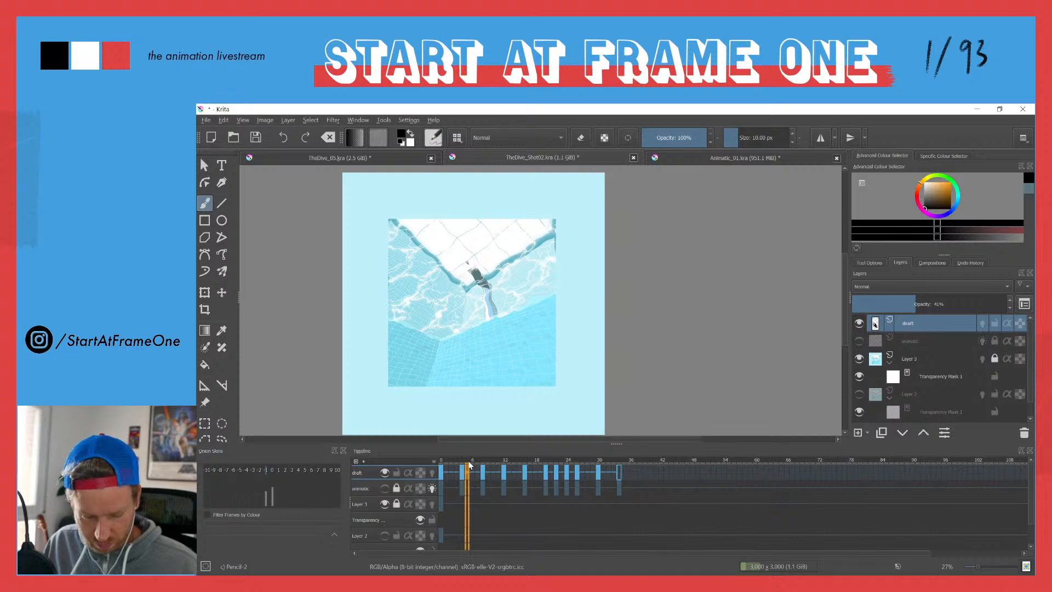
Step: Scrub through draft frames 20 to 24 to examine the diver's arm and head poses, and return to frame 0
{"action": "mouse_move", "coordinate": [499, 458]}
{"action": "left_mouse_down"}
{"action": "mouse_move", "coordinate": [565, 449]}
{"action": "mouse_move", "coordinate": [510, 452]}
{"action": "mouse_move", "coordinate": [545, 447]}
{"action": "left_mouse_up"}
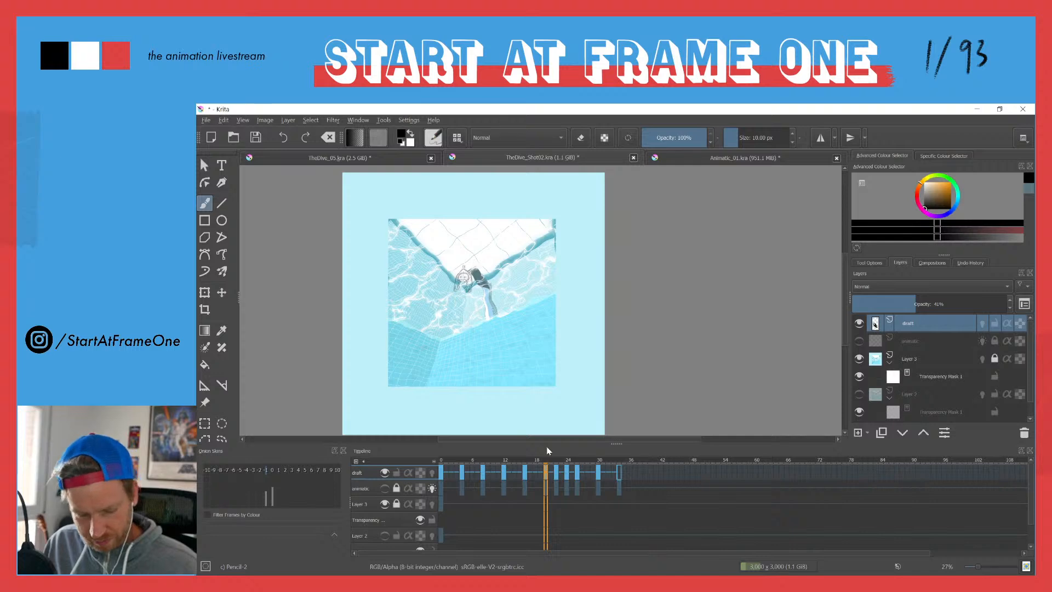
{"action": "left_click_drag", "start_coordinate": [548, 448], "coordinate": [557, 448]}
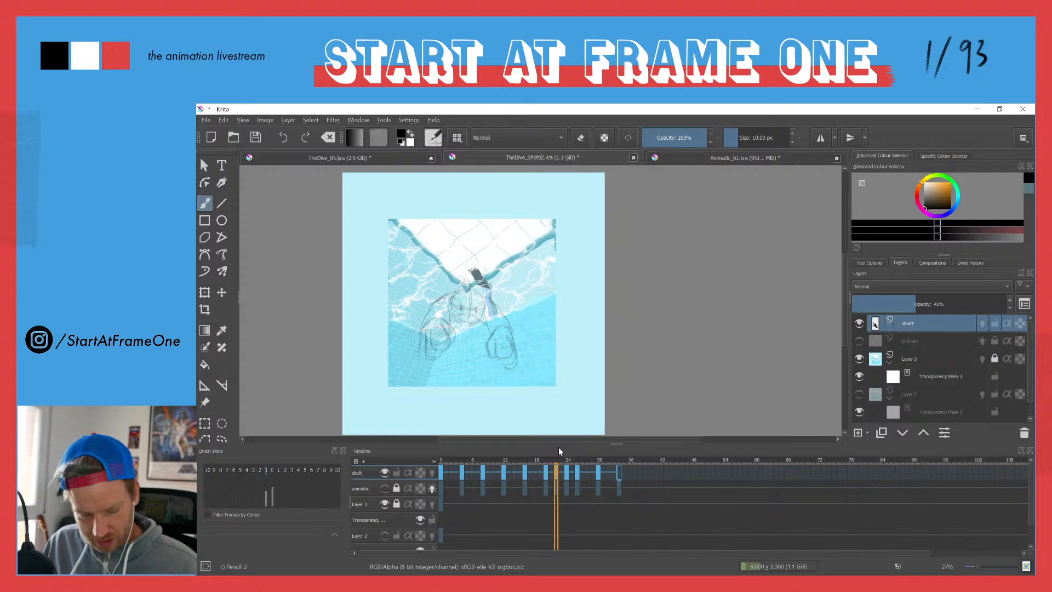
{"action": "left_click_drag", "start_coordinate": [557, 447], "coordinate": [556, 451]}
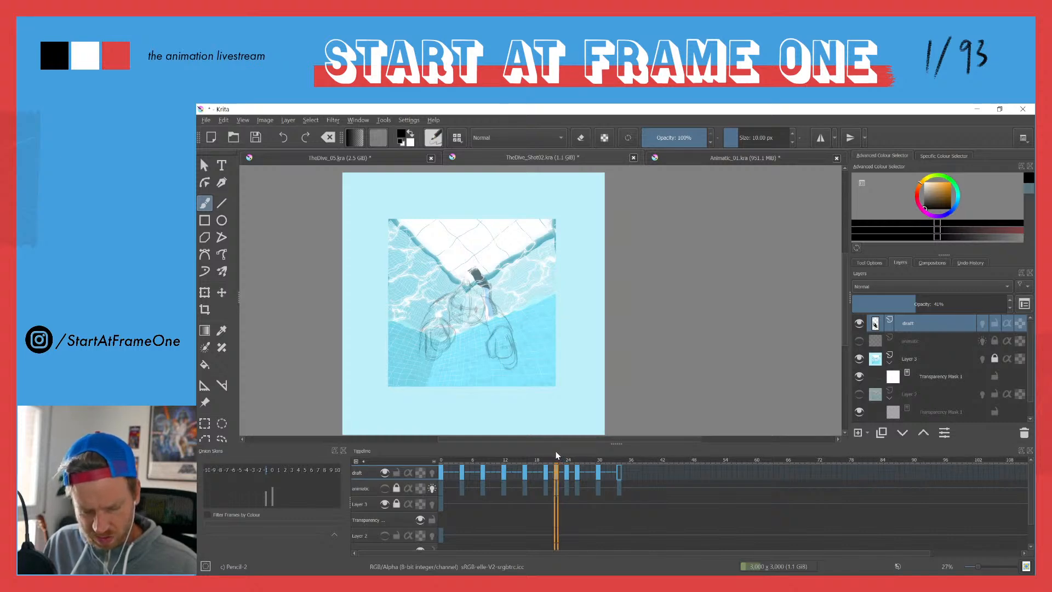
{"action": "left_click_drag", "start_coordinate": [557, 451], "coordinate": [555, 453]}
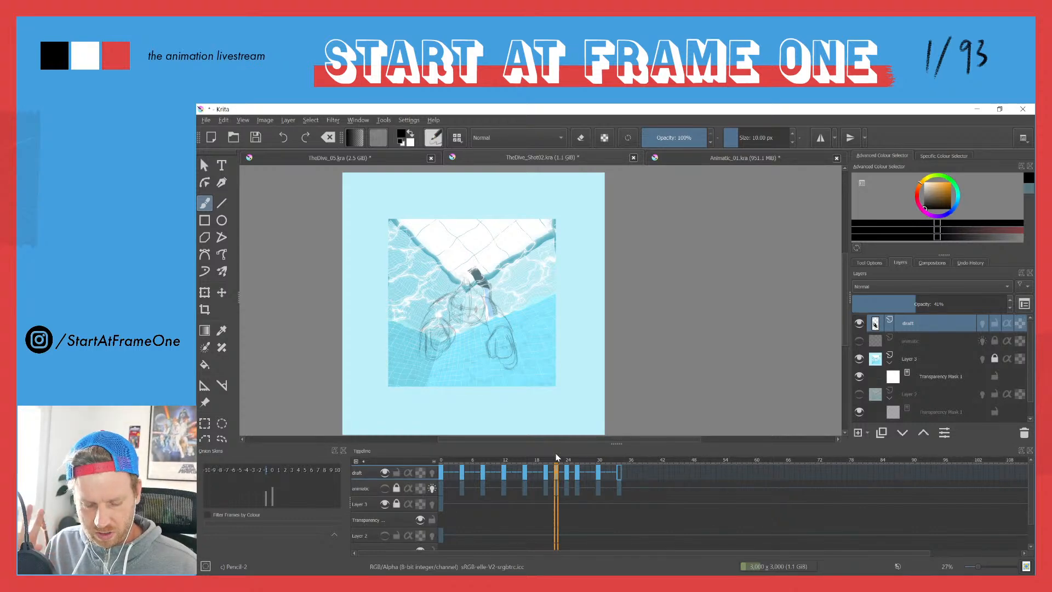
{"action": "left_click_drag", "start_coordinate": [557, 453], "coordinate": [566, 454]}
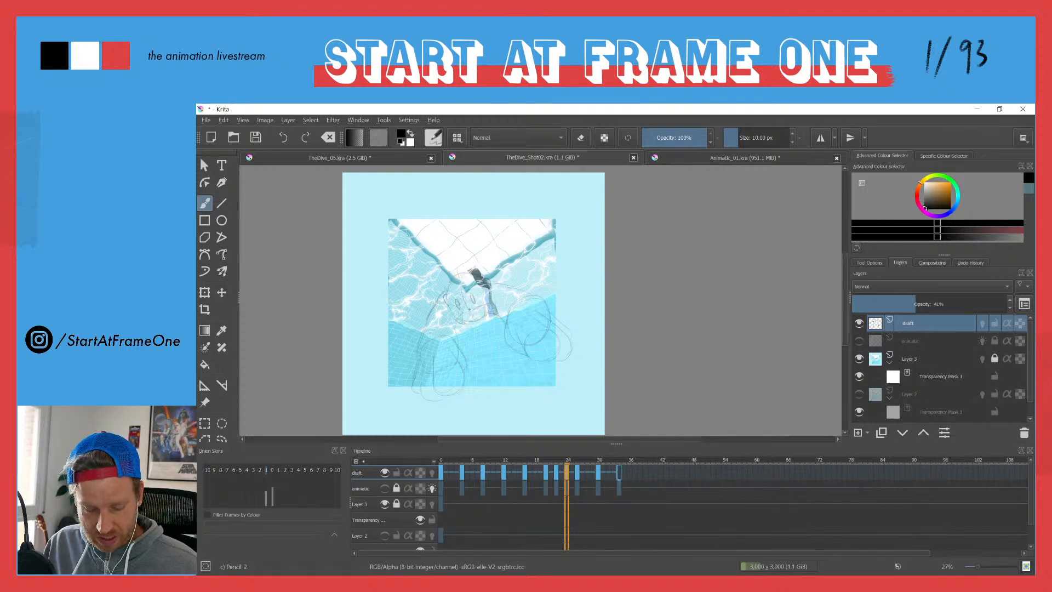
{"action": "left_click", "coordinate": [439, 461]}
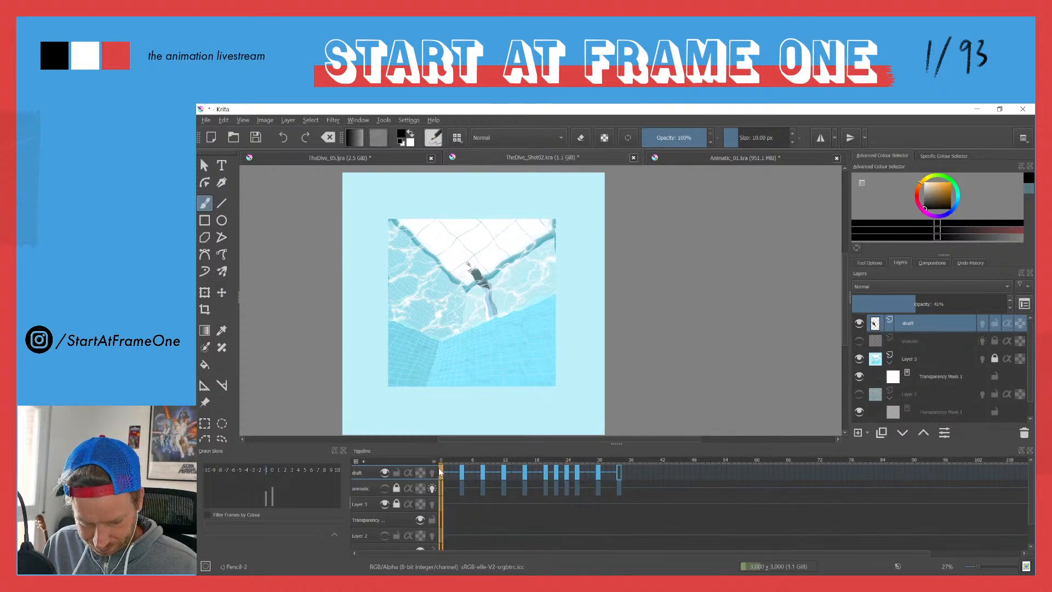
Step: Go to draft frame 22 and fade the pool background layer to about 35% opacity
{"action": "mouse_move", "coordinate": [455, 464]}
{"action": "left_mouse_down"}
{"action": "mouse_move", "coordinate": [572, 447]}
{"action": "mouse_move", "coordinate": [555, 445]}
{"action": "left_mouse_up"}
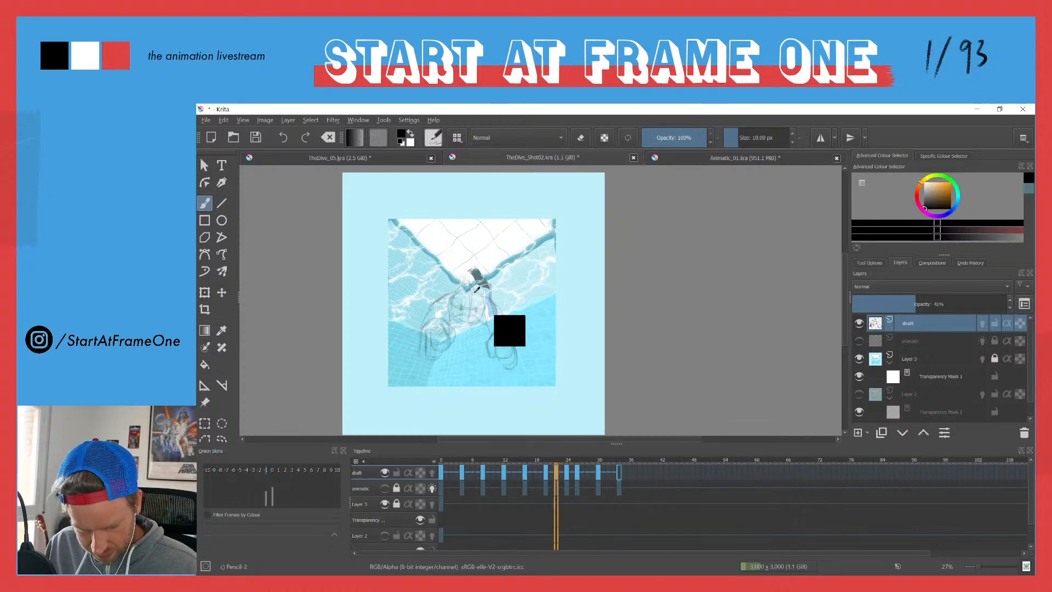
{"action": "left_click_drag", "start_coordinate": [463, 311], "coordinate": [477, 224]}
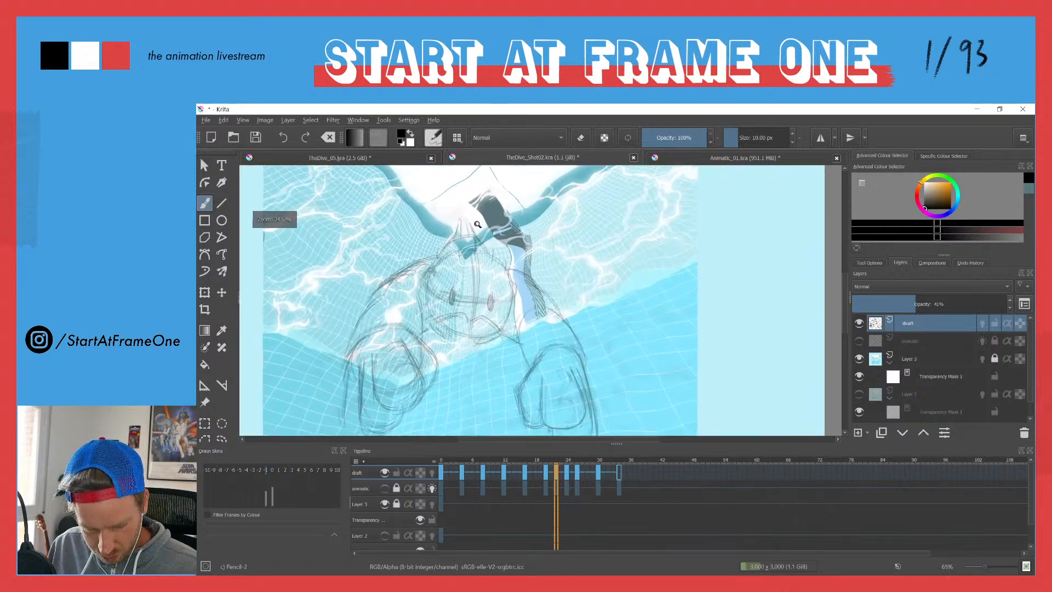
{"action": "left_click", "coordinate": [899, 357]}
{"action": "left_click", "coordinate": [907, 303]}
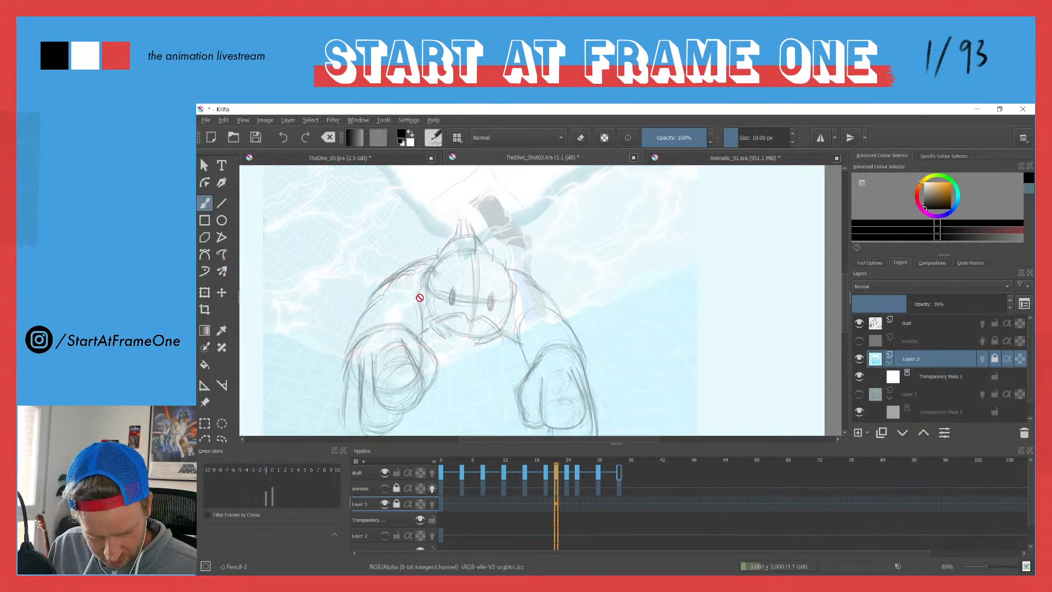
{"action": "left_click_drag", "start_coordinate": [418, 264], "coordinate": [429, 232]}
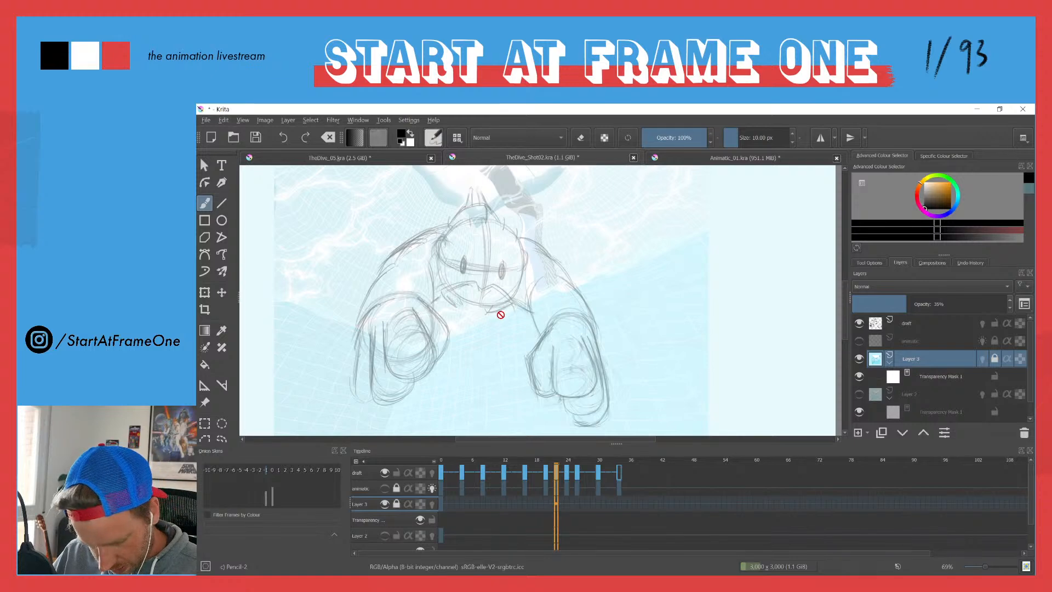
Step: Sketch a wide curved jaw line beneath the diver's mouth on frame 22 of the draft layer
{"action": "left_click", "coordinate": [550, 474]}
{"action": "left_click", "coordinate": [555, 474]}
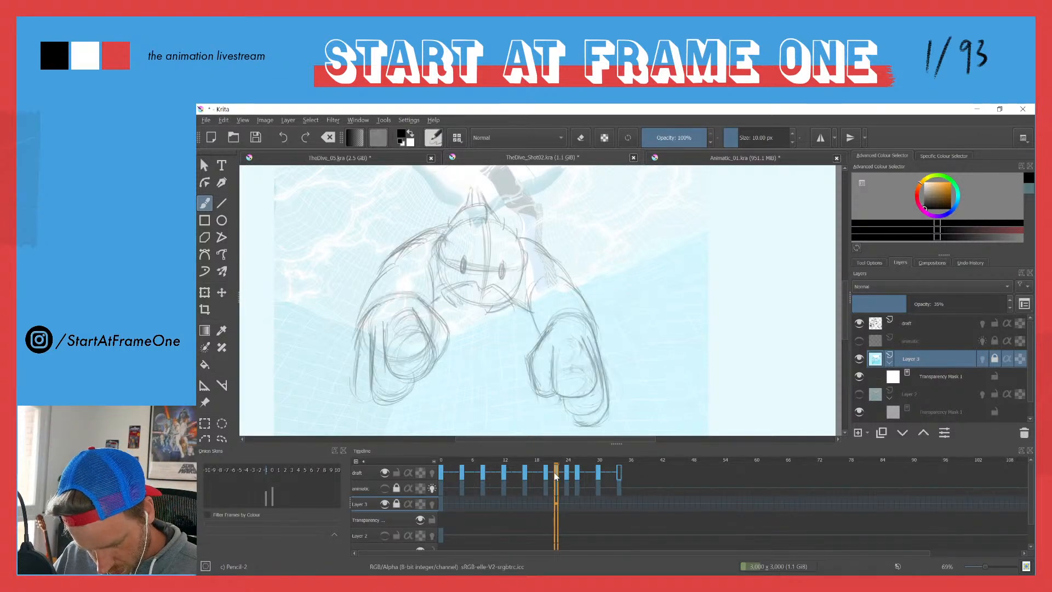
{"action": "left_click", "coordinate": [369, 471]}
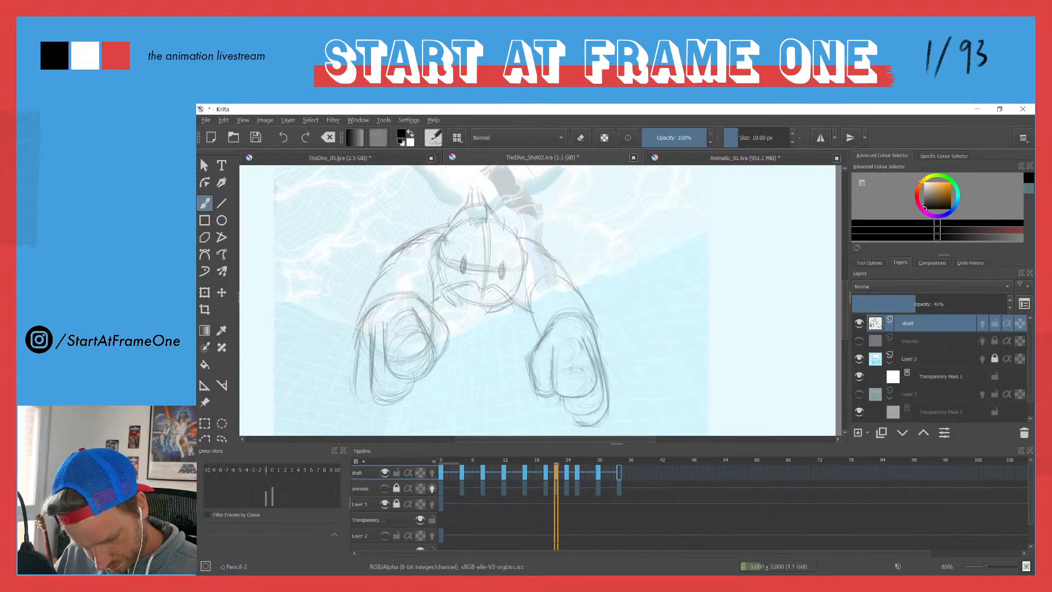
{"action": "mouse_move", "coordinate": [508, 317]}
{"action": "left_mouse_down"}
{"action": "mouse_move", "coordinate": [460, 304]}
{"action": "mouse_move", "coordinate": [502, 316]}
{"action": "mouse_move", "coordinate": [418, 294]}
{"action": "mouse_move", "coordinate": [506, 311]}
{"action": "mouse_move", "coordinate": [449, 311]}
{"action": "mouse_move", "coordinate": [525, 309]}
{"action": "mouse_move", "coordinate": [455, 300]}
{"action": "mouse_move", "coordinate": [525, 310]}
{"action": "mouse_move", "coordinate": [422, 300]}
{"action": "mouse_move", "coordinate": [494, 318]}
{"action": "mouse_move", "coordinate": [435, 303]}
{"action": "mouse_move", "coordinate": [479, 313]}
{"action": "mouse_move", "coordinate": [447, 312]}
{"action": "left_mouse_up"}
{"action": "left_click_drag", "start_coordinate": [519, 317], "coordinate": [478, 315]}
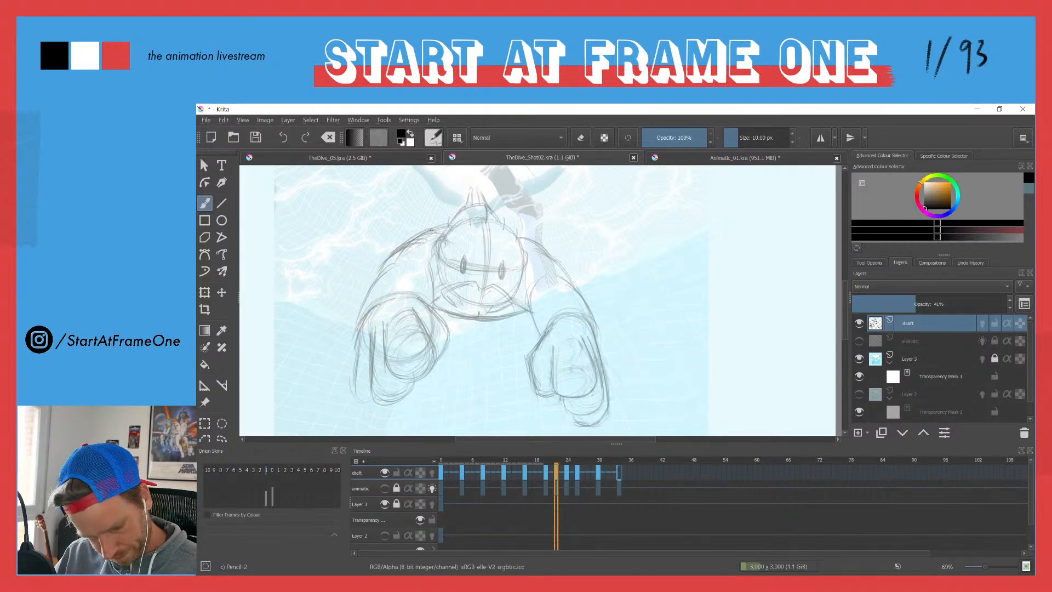
{"action": "left_click_drag", "start_coordinate": [481, 321], "coordinate": [461, 318]}
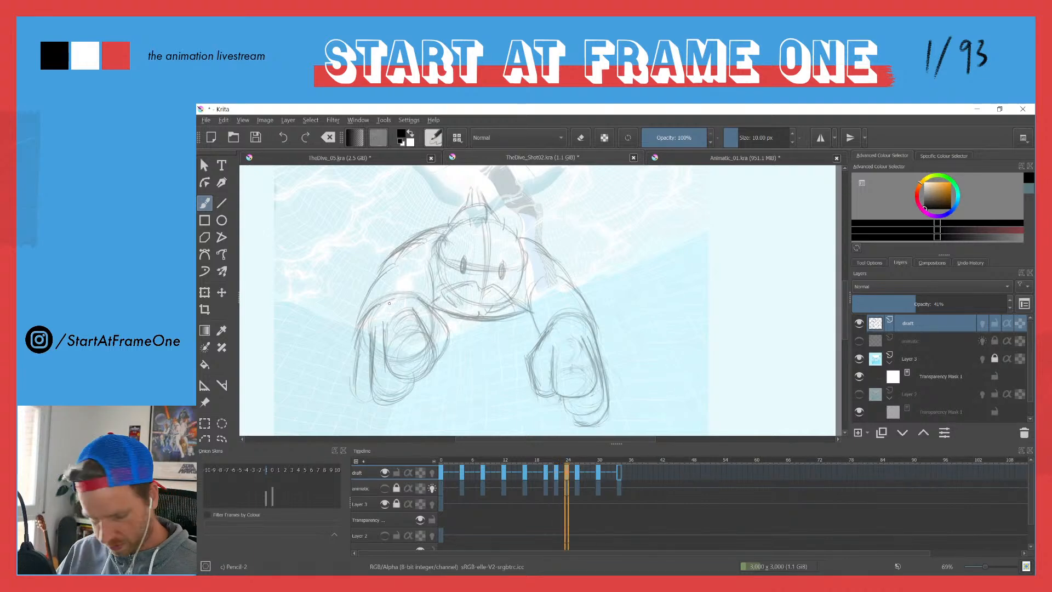
Step: Sketch a matching curved jaw line beneath the diver's mouth on draft frame 24
{"action": "key", "text": "period"}
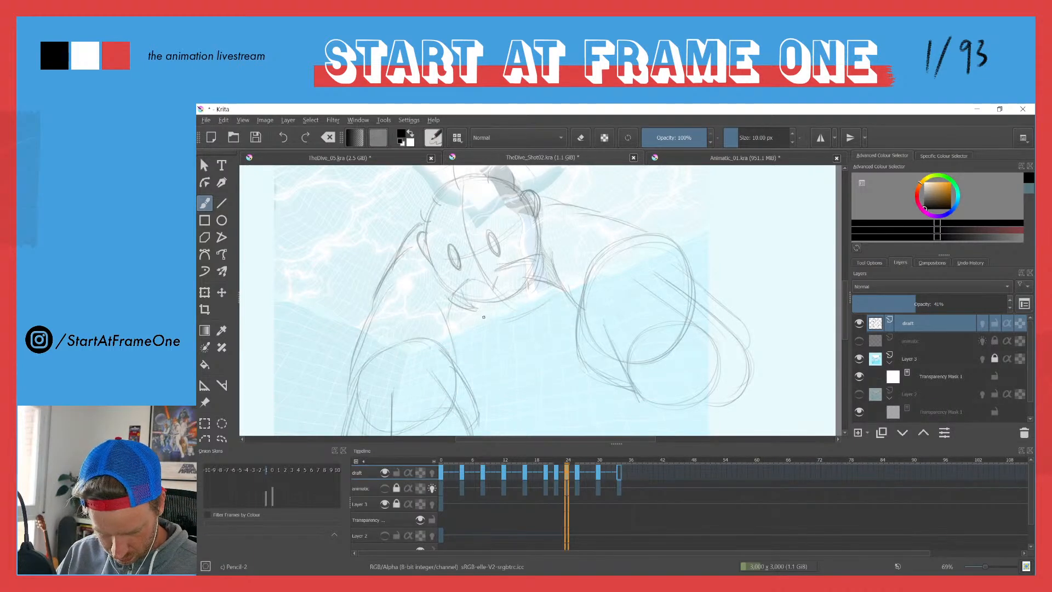
{"action": "mouse_move", "coordinate": [545, 303]}
{"action": "left_mouse_down"}
{"action": "mouse_move", "coordinate": [440, 320]}
{"action": "mouse_move", "coordinate": [531, 312]}
{"action": "mouse_move", "coordinate": [475, 323]}
{"action": "left_mouse_up"}
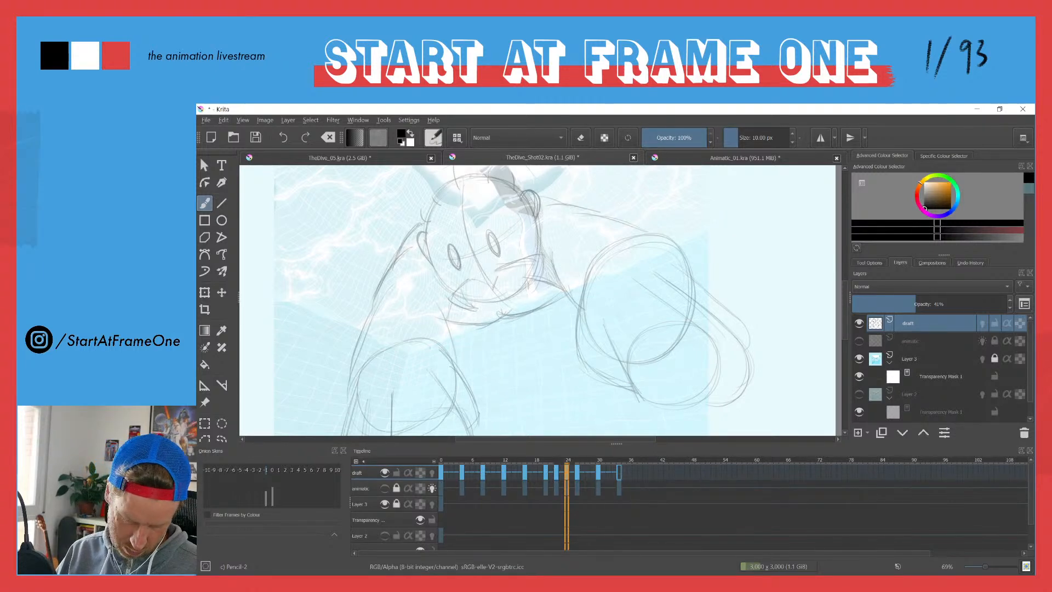
Step: On draft frame 26, sketch the side of the diver's torso from under the right-hand arm down to the waist below the jaw
{"action": "key", "text": "ctrl+Right"}
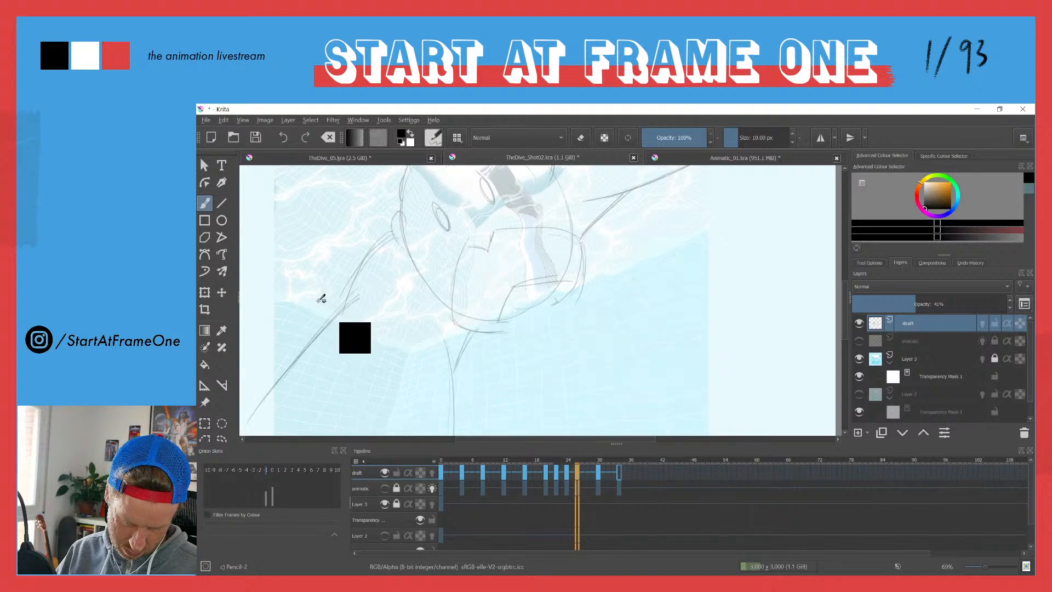
{"action": "left_click_drag", "start_coordinate": [630, 230], "coordinate": [602, 279]}
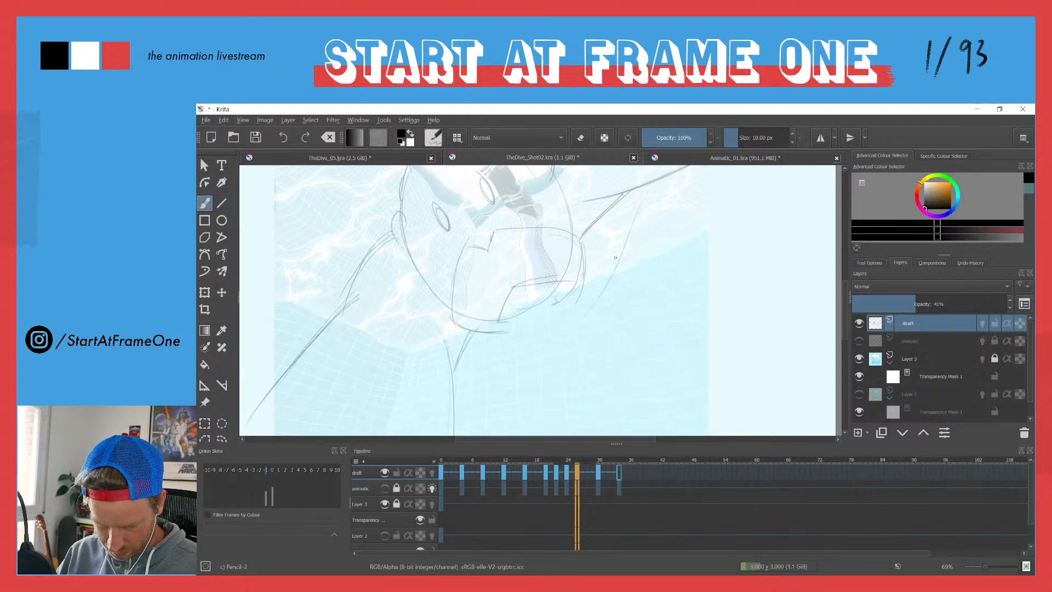
{"action": "left_click_drag", "start_coordinate": [550, 321], "coordinate": [458, 380]}
{"action": "left_click_drag", "start_coordinate": [532, 346], "coordinate": [485, 376]}
{"action": "mouse_move", "coordinate": [559, 317]}
{"action": "left_mouse_down"}
{"action": "mouse_move", "coordinate": [589, 298]}
{"action": "mouse_move", "coordinate": [619, 251]}
{"action": "left_mouse_up"}
{"action": "left_click_drag", "start_coordinate": [643, 201], "coordinate": [601, 282]}
{"action": "left_click_drag", "start_coordinate": [386, 250], "coordinate": [441, 302]}
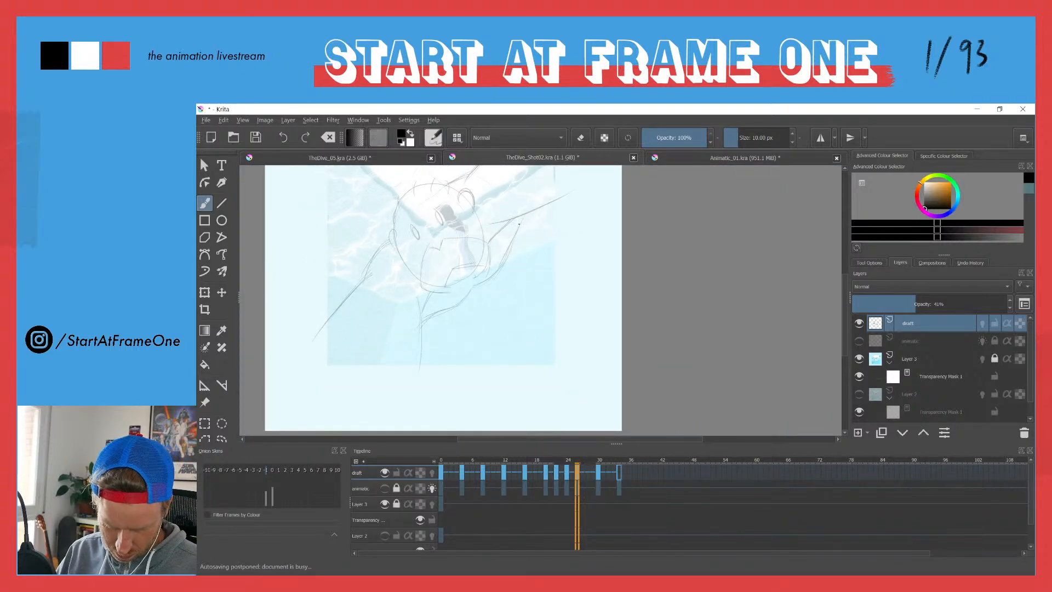
{"action": "left_click_drag", "start_coordinate": [536, 210], "coordinate": [505, 252]}
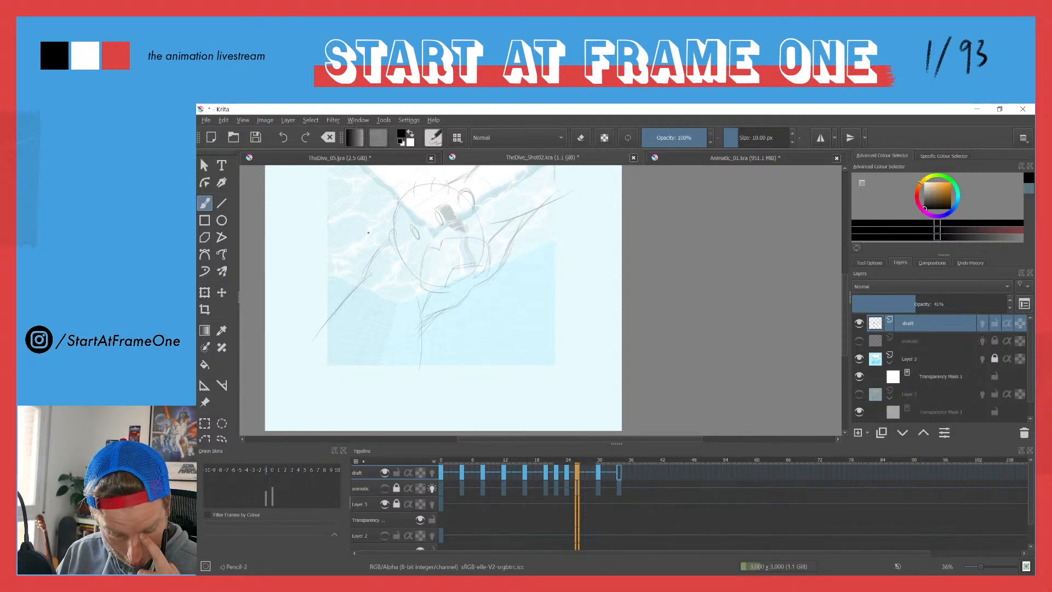
Step: Sketch the matching torso side line on draft frame 31 and erase the old stroke beneath the right-hand arm
{"action": "key", "text": "Left"}
{"action": "key", "text": "Left"}
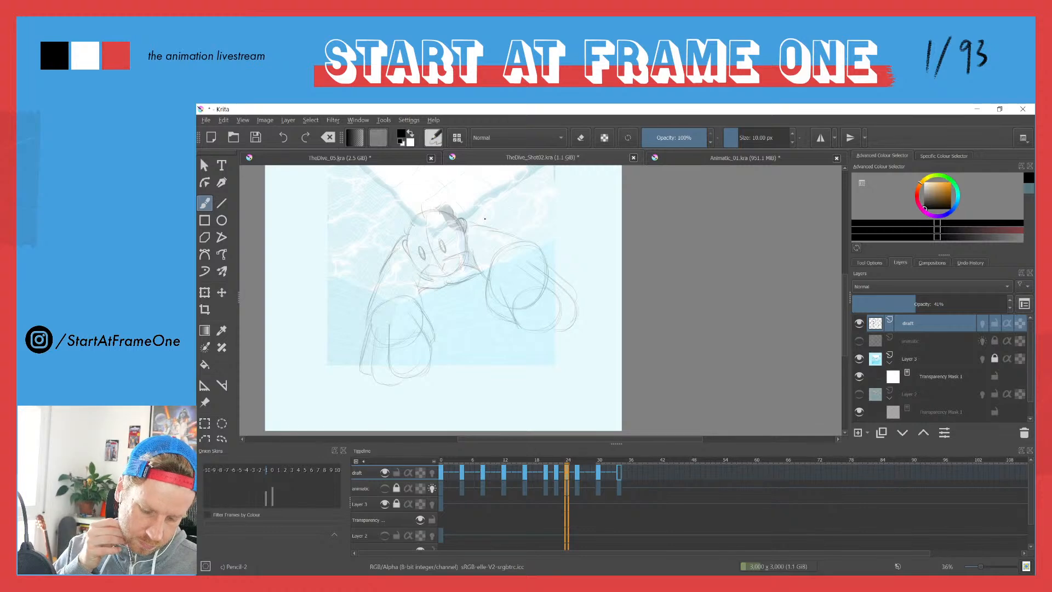
{"action": "left_click_drag", "start_coordinate": [553, 461], "coordinate": [601, 458]}
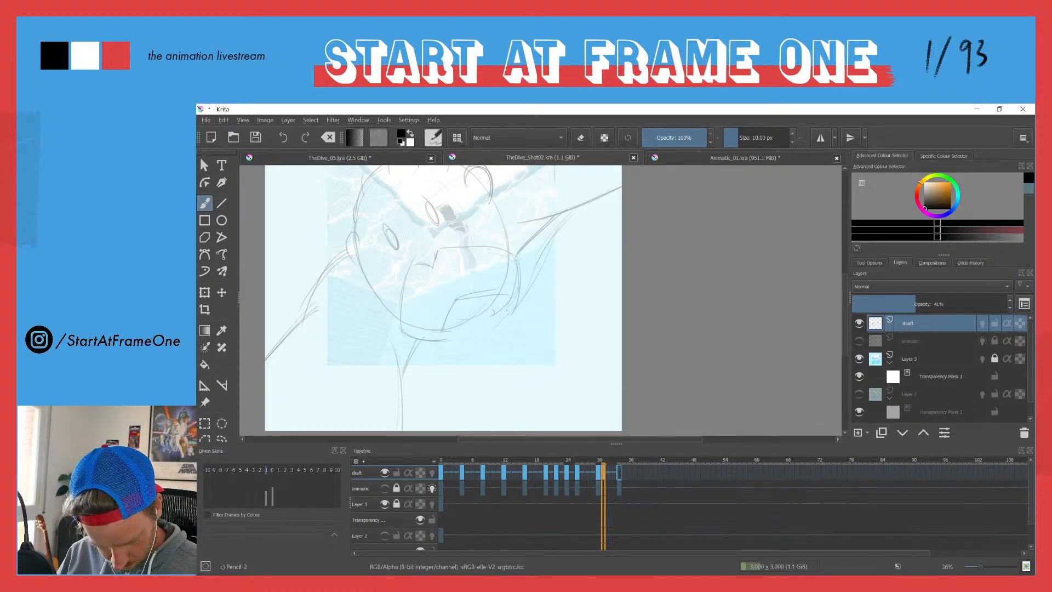
{"action": "mouse_move", "coordinate": [421, 393]}
{"action": "left_mouse_down"}
{"action": "mouse_move", "coordinate": [402, 409]}
{"action": "mouse_move", "coordinate": [447, 375]}
{"action": "mouse_move", "coordinate": [400, 427]}
{"action": "mouse_move", "coordinate": [446, 370]}
{"action": "left_mouse_up"}
{"action": "right_click", "coordinate": [499, 143]}
{"action": "left_click", "coordinate": [549, 239]}
{"action": "key", "text": "e"}
{"action": "left_click_drag", "start_coordinate": [544, 228], "coordinate": [525, 245]}
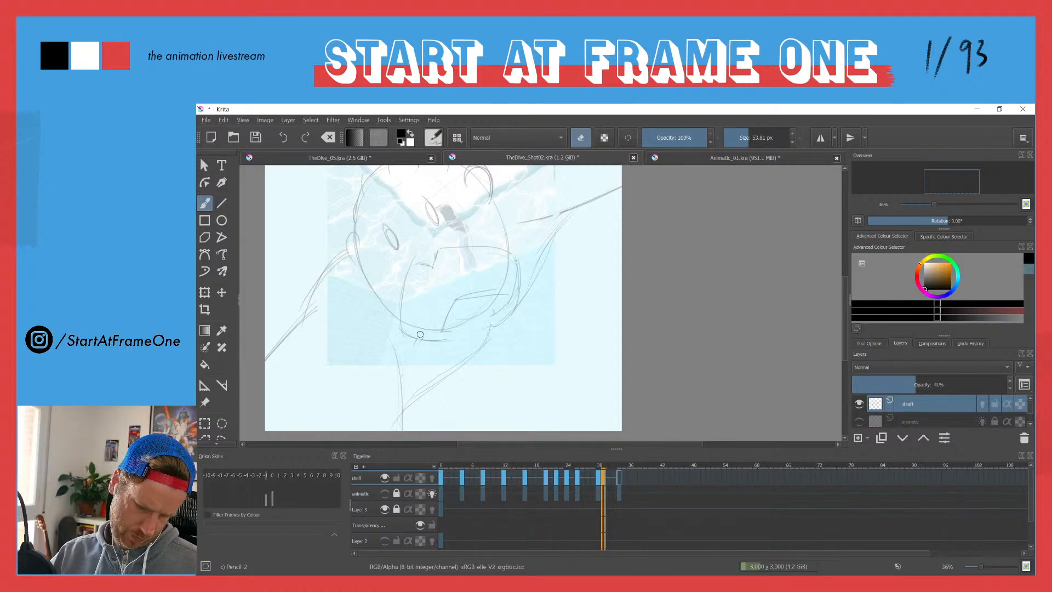
Step: Replace the draft drawing on frame 30 with the revised drawing from frame 31
{"action": "left_click", "coordinate": [578, 482]}
{"action": "left_click", "coordinate": [597, 480]}
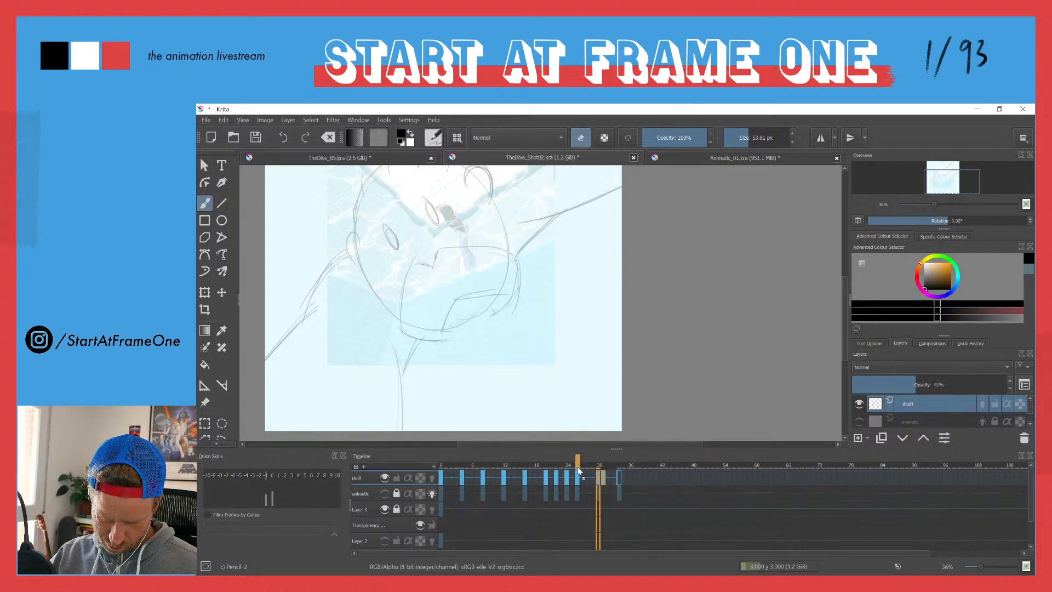
Step: Compare the body poses on draft frames 26 and 24, and play the animation from frame 0
{"action": "left_click", "coordinate": [576, 465]}
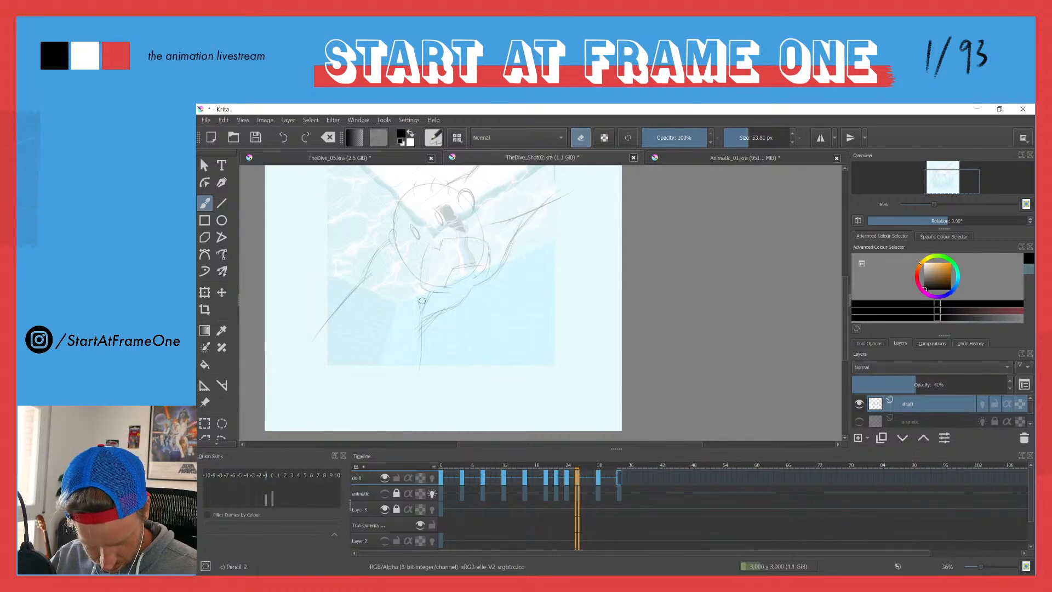
{"action": "left_click", "coordinate": [567, 465]}
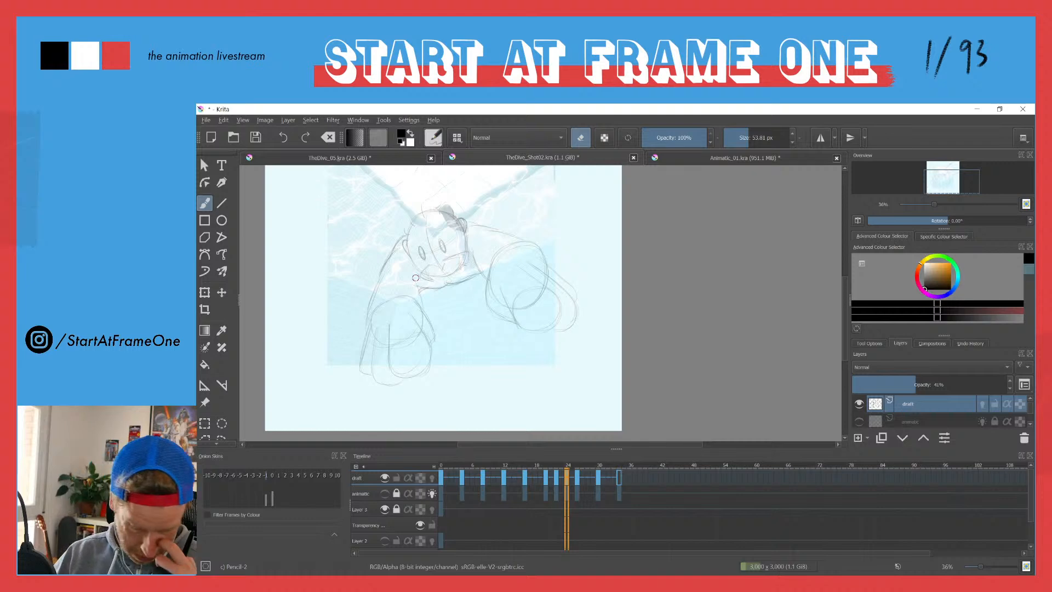
{"action": "left_click", "coordinate": [442, 466]}
{"action": "key", "text": "space"}
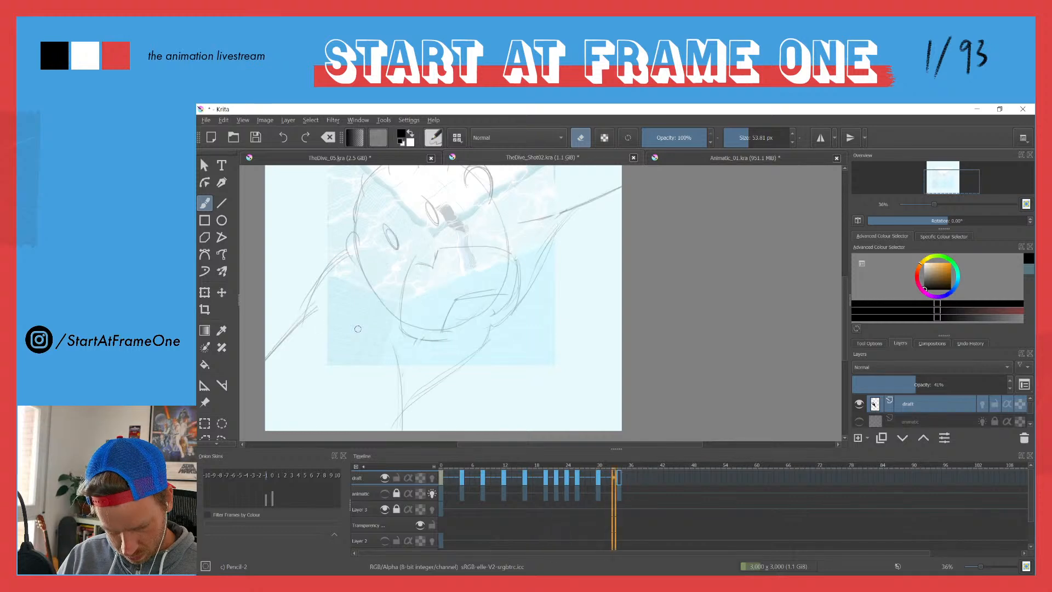
Step: On draft frame 30, sketch a wider curved torso line from the right-hand arm to the canvas's lower edge and erase the previous one
{"action": "left_click", "coordinate": [599, 471]}
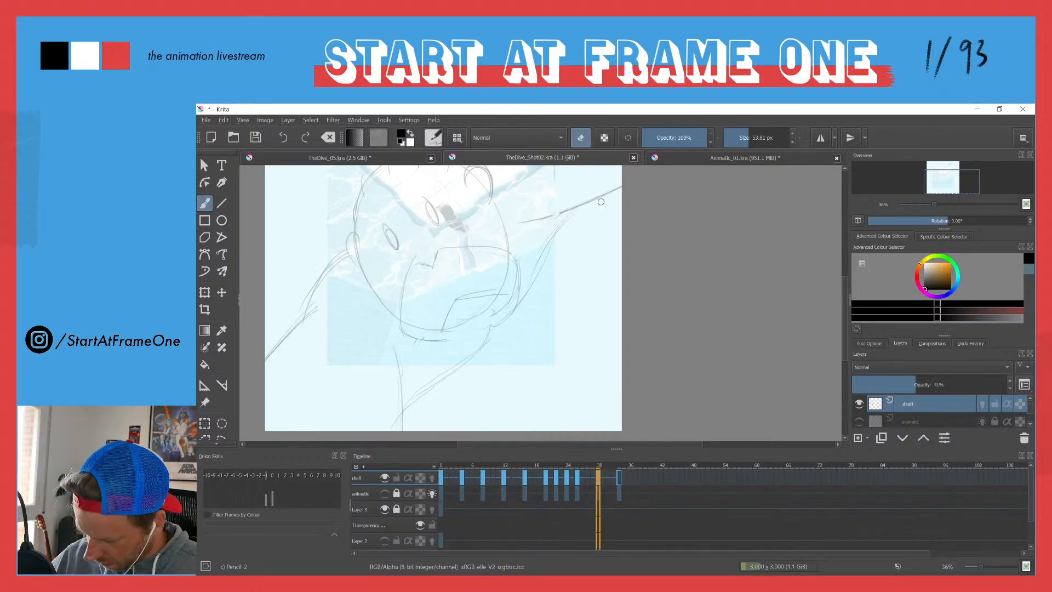
{"action": "key", "text": "e"}
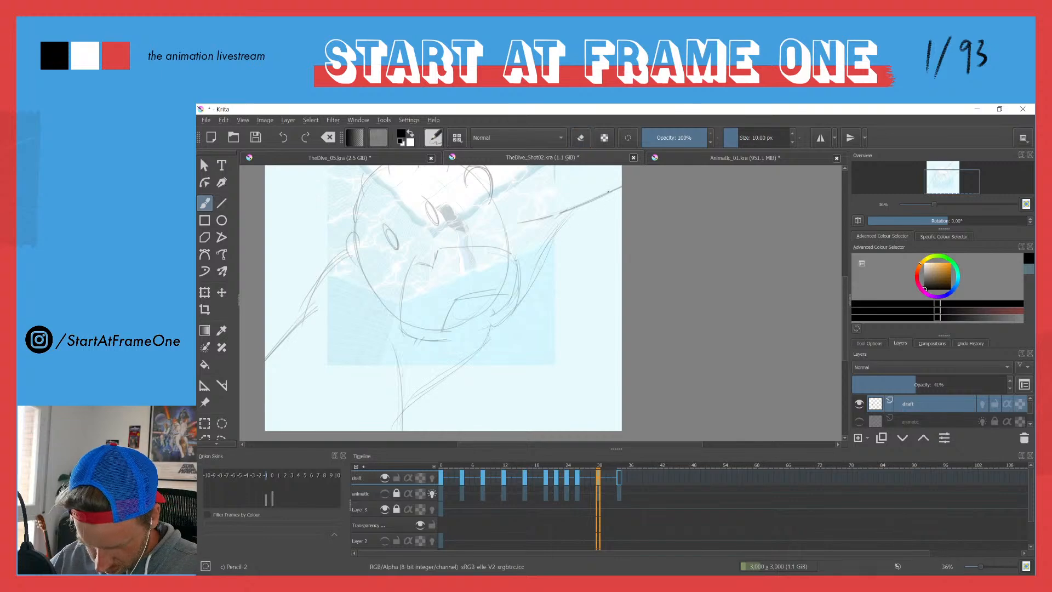
{"action": "left_click_drag", "start_coordinate": [606, 198], "coordinate": [546, 312]}
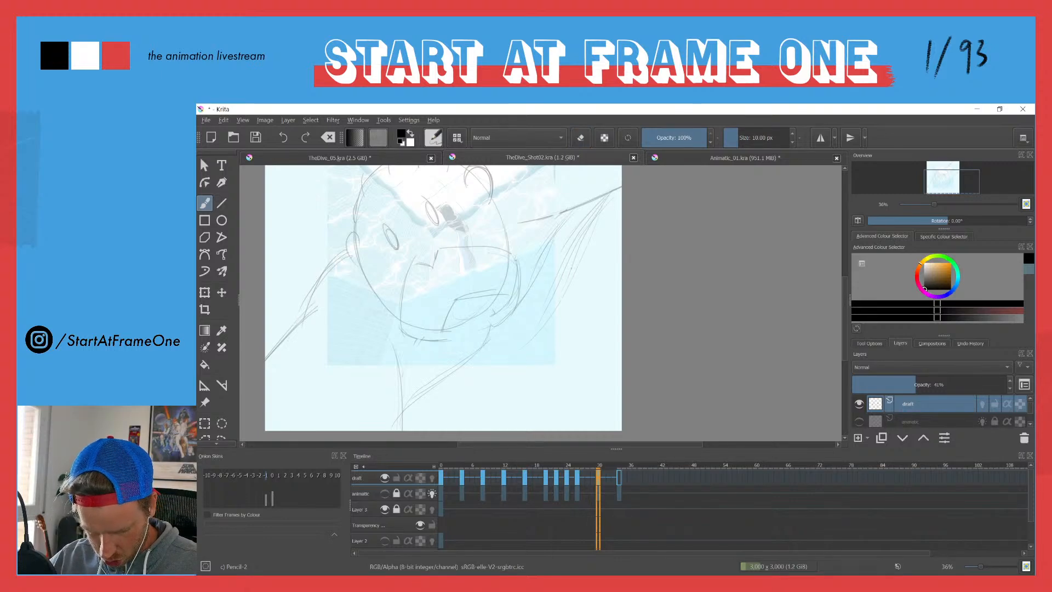
{"action": "left_click_drag", "start_coordinate": [431, 330], "coordinate": [458, 278]}
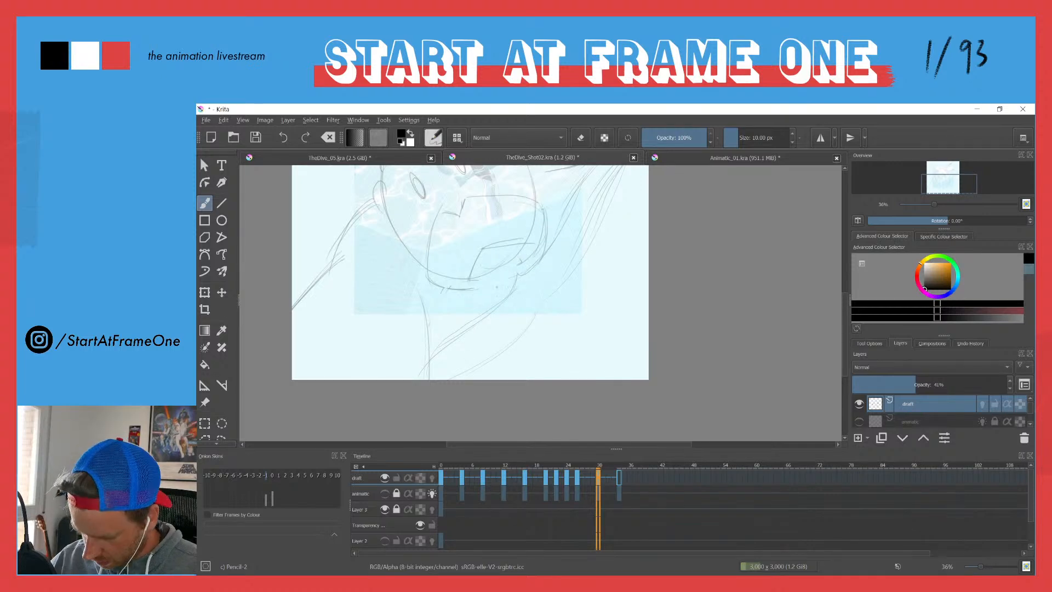
{"action": "key", "text": "e"}
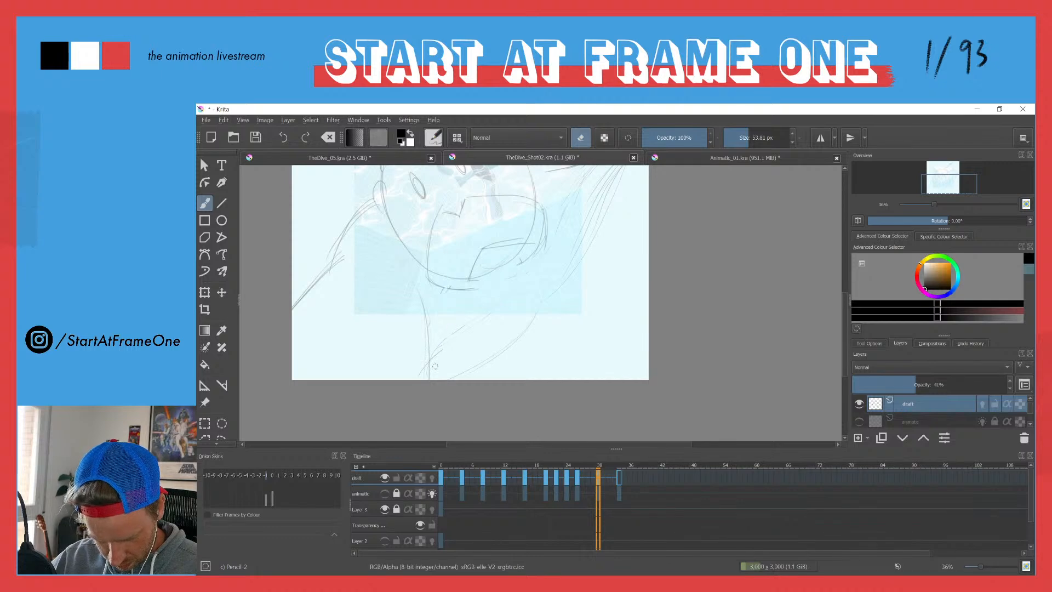
{"action": "key", "text": "e"}
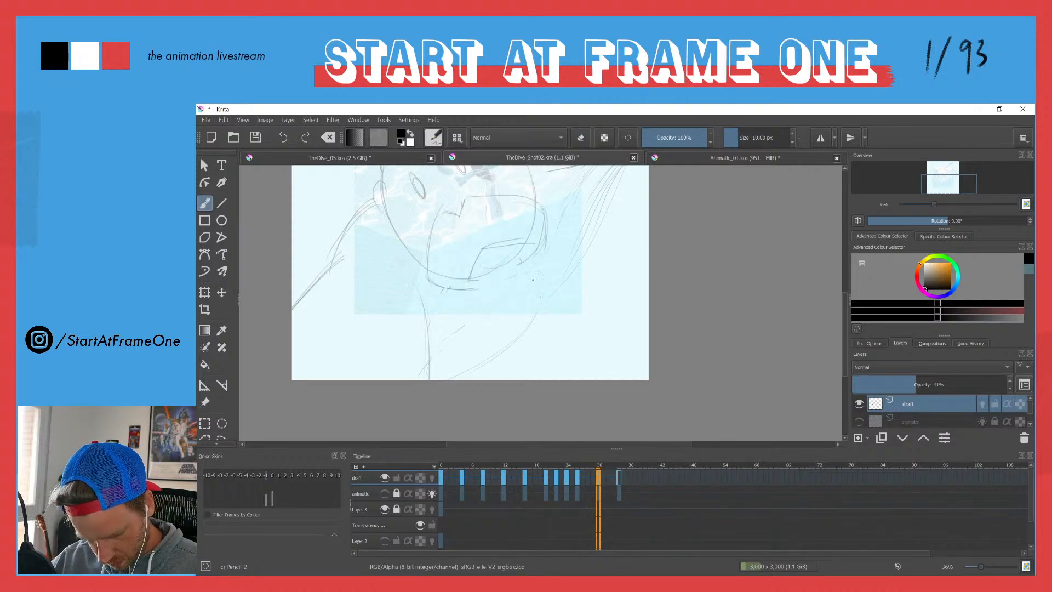
Step: Sketch a long diagonal line under the diver's chin and a steep line beside the head on draft frame 30
{"action": "left_click_drag", "start_coordinate": [438, 302], "coordinate": [520, 276]}
{"action": "mouse_move", "coordinate": [534, 212]}
{"action": "left_mouse_down"}
{"action": "mouse_move", "coordinate": [509, 350]}
{"action": "mouse_move", "coordinate": [420, 380]}
{"action": "left_mouse_up"}
{"action": "left_click_drag", "start_coordinate": [393, 243], "coordinate": [360, 271]}
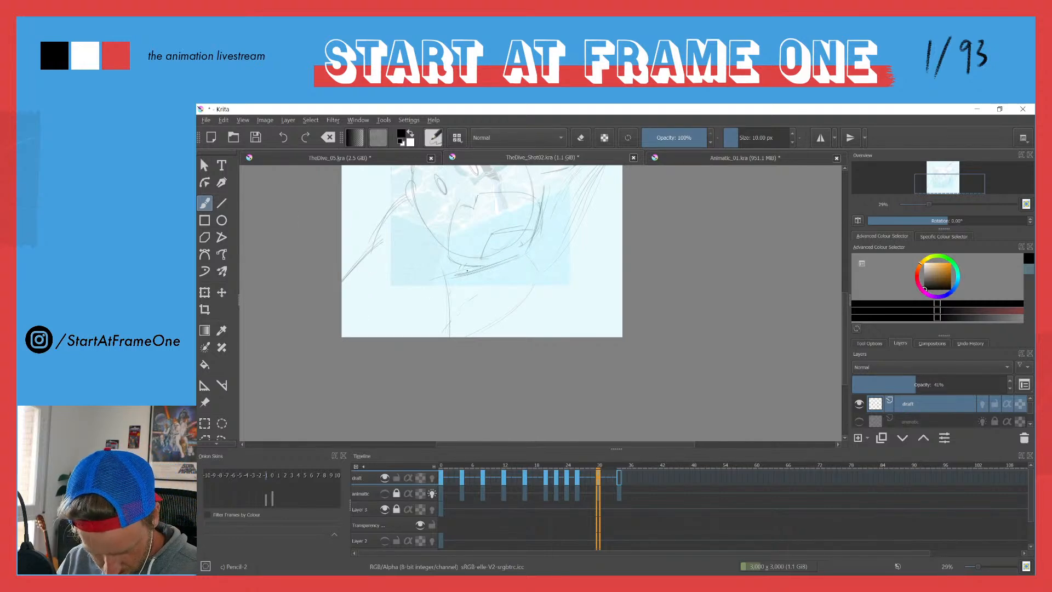
{"action": "mouse_move", "coordinate": [528, 215]}
{"action": "left_mouse_down"}
{"action": "mouse_move", "coordinate": [473, 293]}
{"action": "mouse_move", "coordinate": [495, 226]}
{"action": "left_mouse_up"}
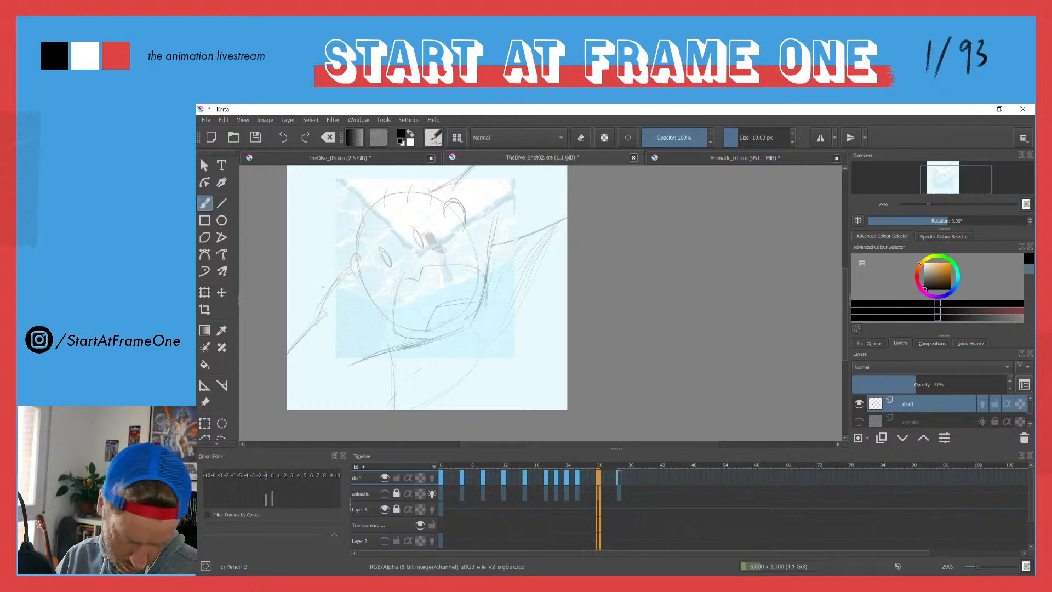
{"action": "mouse_move", "coordinate": [330, 249]}
{"action": "left_mouse_down"}
{"action": "mouse_move", "coordinate": [283, 299]}
{"action": "mouse_move", "coordinate": [271, 220]}
{"action": "left_mouse_up"}
Step: Erase the stray torso strokes below the chin with a larger eraser and return to the pencil
{"action": "key", "text": "e"}
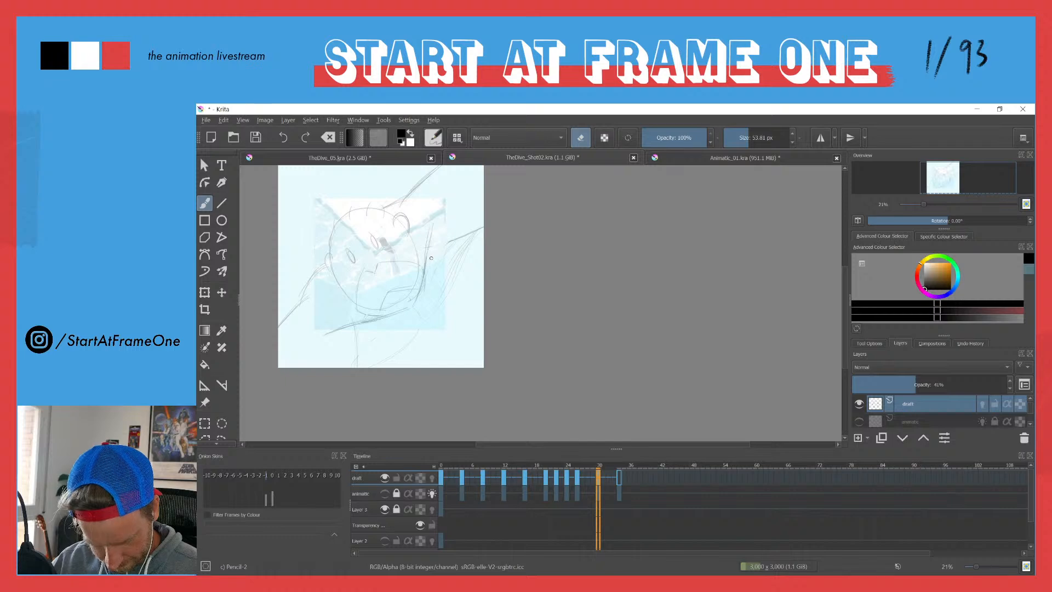
{"action": "mouse_move", "coordinate": [335, 326]}
{"action": "left_mouse_down"}
{"action": "mouse_move", "coordinate": [355, 327]}
{"action": "mouse_move", "coordinate": [355, 340]}
{"action": "left_mouse_up"}
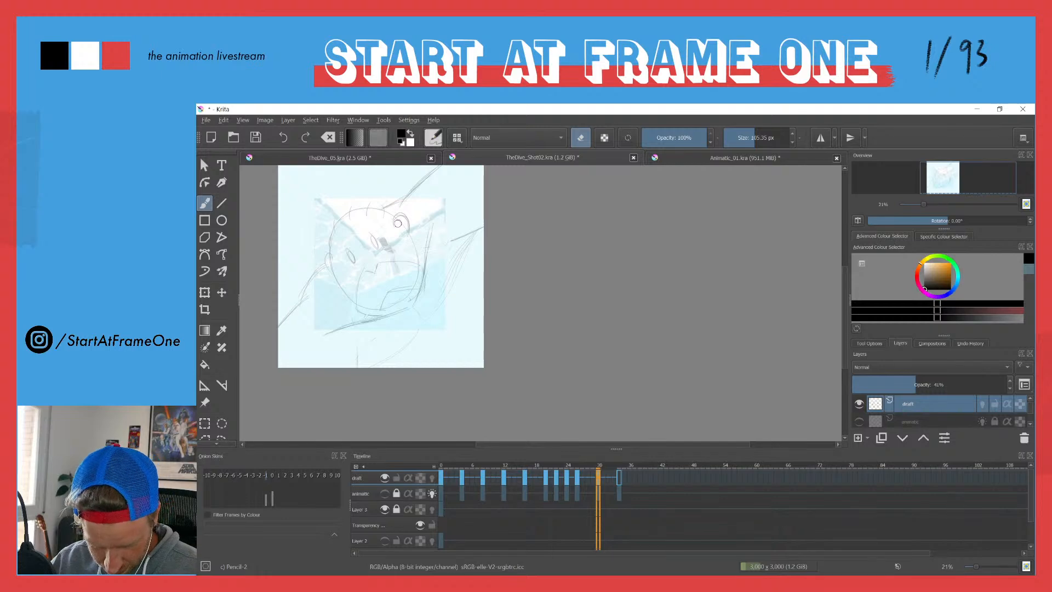
{"action": "key", "text": "e"}
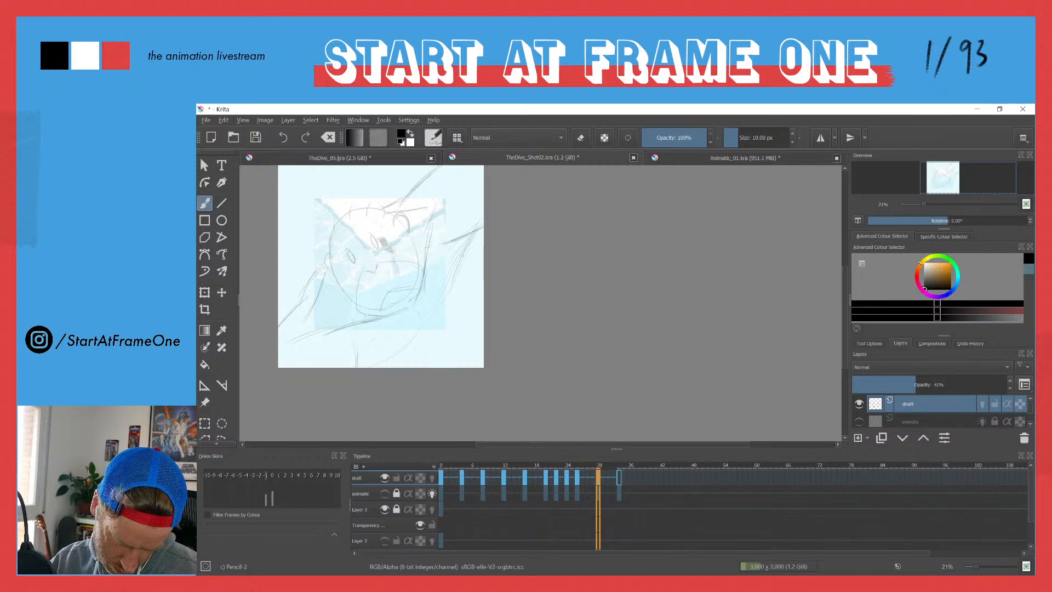
Step: Erase the loose strokes inside the right-hand arm and redraw its outer contour more firmly on frame 30
{"action": "key", "text": "e"}
{"action": "mouse_move", "coordinate": [454, 245]}
{"action": "left_mouse_down"}
{"action": "mouse_move", "coordinate": [465, 226]}
{"action": "mouse_move", "coordinate": [443, 256]}
{"action": "mouse_move", "coordinate": [451, 212]}
{"action": "mouse_move", "coordinate": [453, 283]}
{"action": "left_mouse_up"}
{"action": "key", "text": "e"}
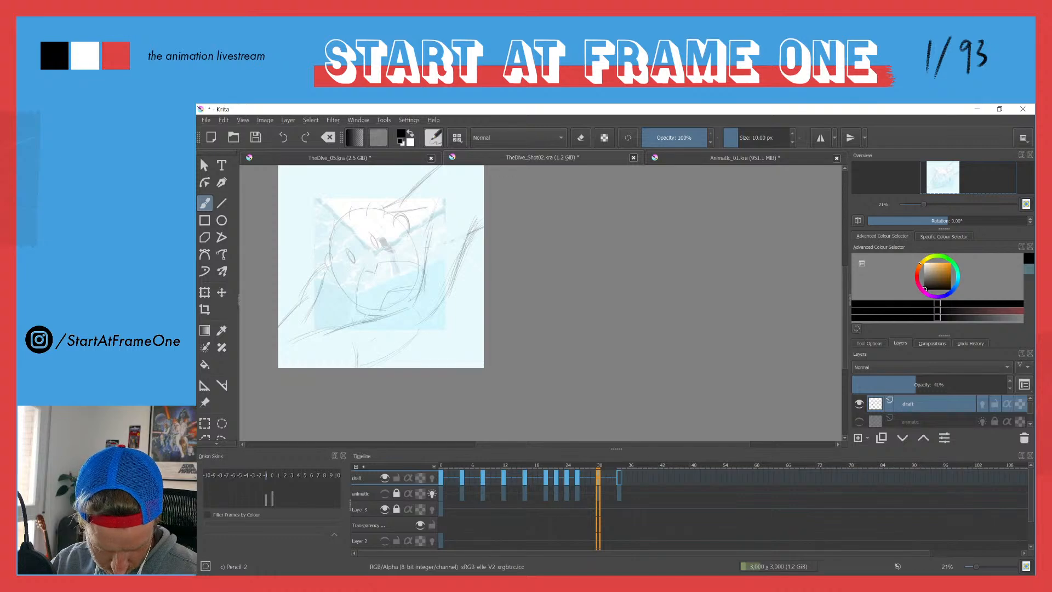
{"action": "key", "text": "e"}
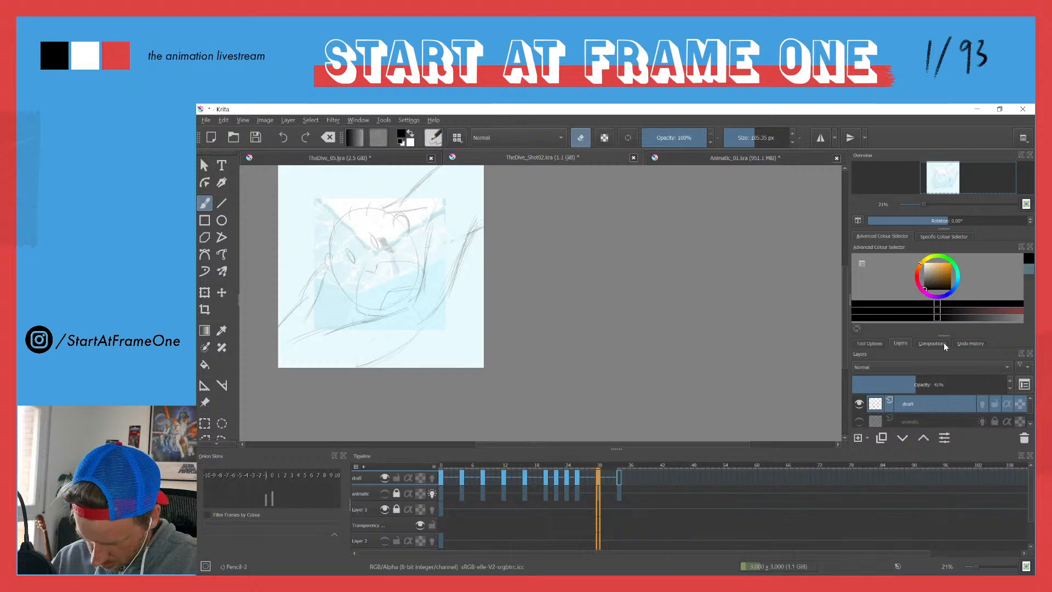
Step: Close the Overview docker and raise the draft layer's opacity to 100%
{"action": "left_click", "coordinate": [1030, 155]}
{"action": "left_click_drag", "start_coordinate": [910, 343], "coordinate": [1017, 336]}
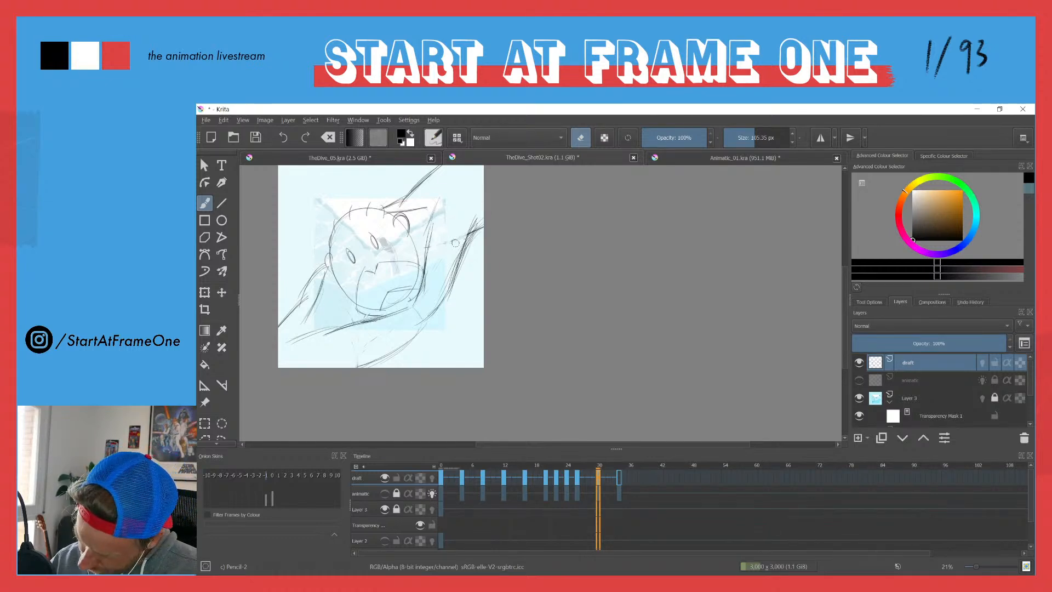
Step: Redraw the upper edge of the right-hand arm on frame 30 and erase the excess strokes around it
{"action": "key", "text": "e"}
{"action": "mouse_move", "coordinate": [450, 243]}
{"action": "left_mouse_down"}
{"action": "mouse_move", "coordinate": [483, 219]}
{"action": "mouse_move", "coordinate": [469, 231]}
{"action": "left_mouse_up"}
{"action": "key", "text": "e"}
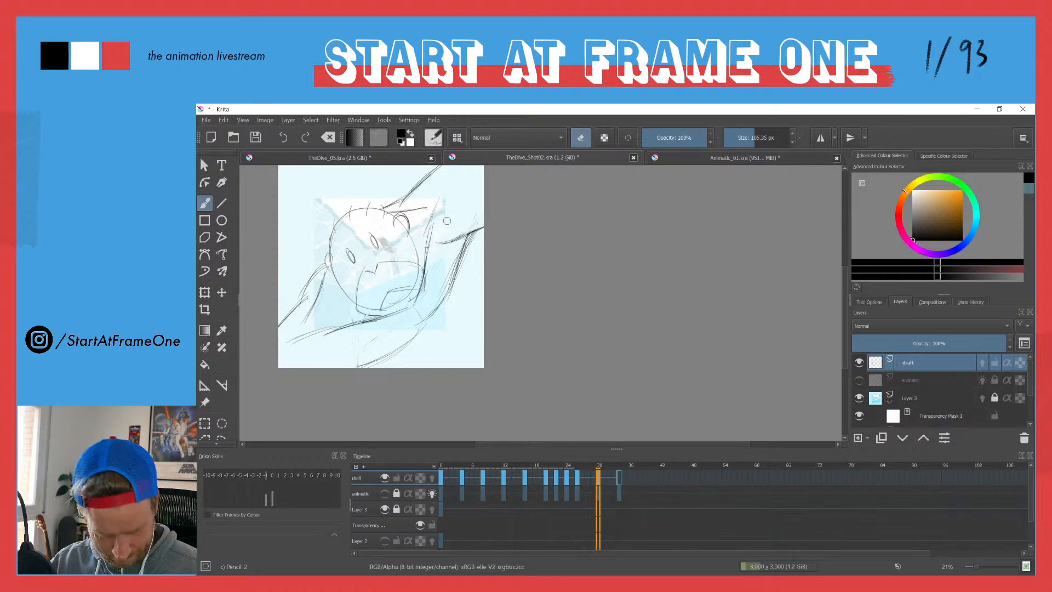
Step: Sketch the waist line at the canvas's lower edge and add curved strokes across the torso below the chin on frame 30
{"action": "key", "text": "e"}
{"action": "left_click_drag", "start_coordinate": [355, 340], "coordinate": [357, 367]}
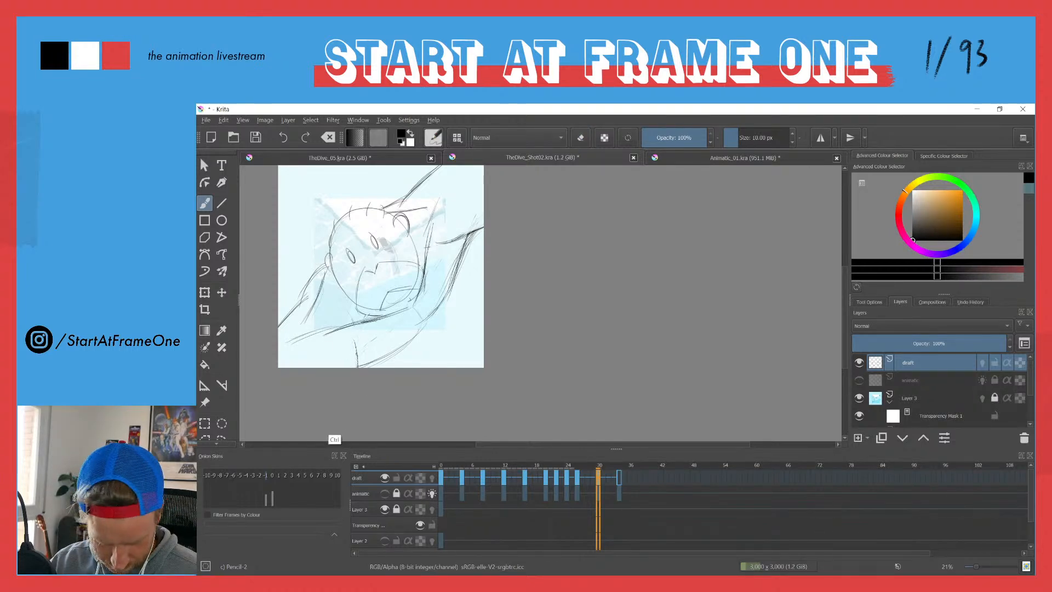
{"action": "key", "text": "ctrl+z"}
{"action": "left_click_drag", "start_coordinate": [341, 322], "coordinate": [413, 298]}
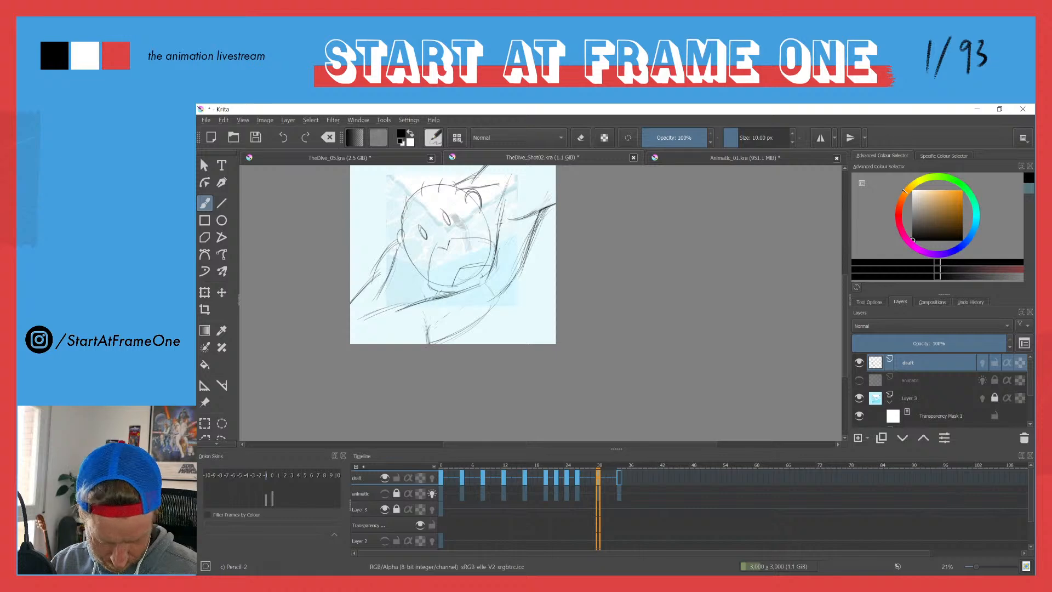
{"action": "left_click_drag", "start_coordinate": [411, 314], "coordinate": [482, 301]}
{"action": "left_click_drag", "start_coordinate": [397, 338], "coordinate": [457, 317]}
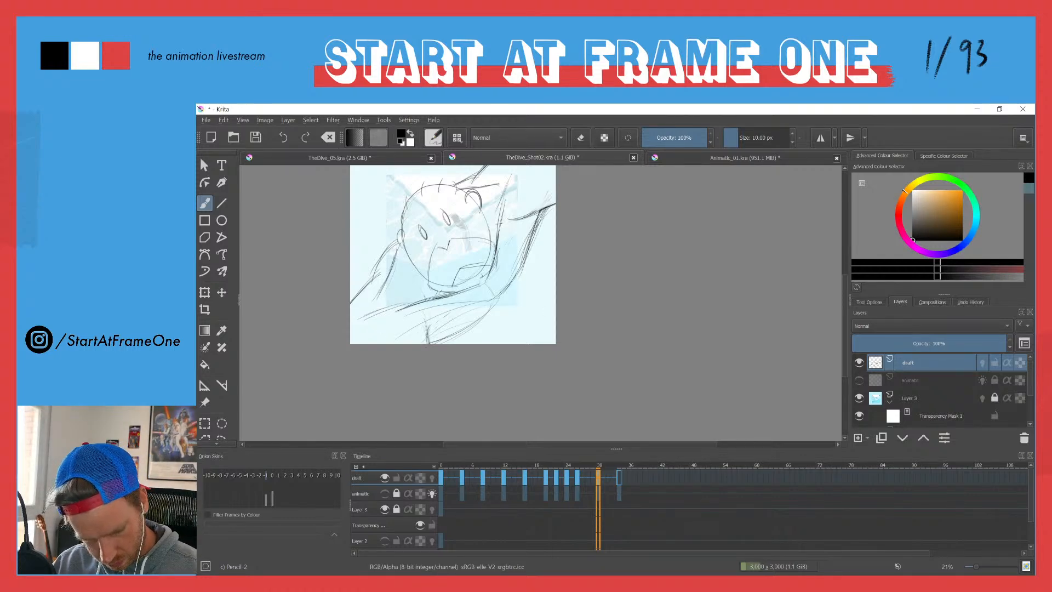
{"action": "left_click_drag", "start_coordinate": [436, 331], "coordinate": [428, 343]}
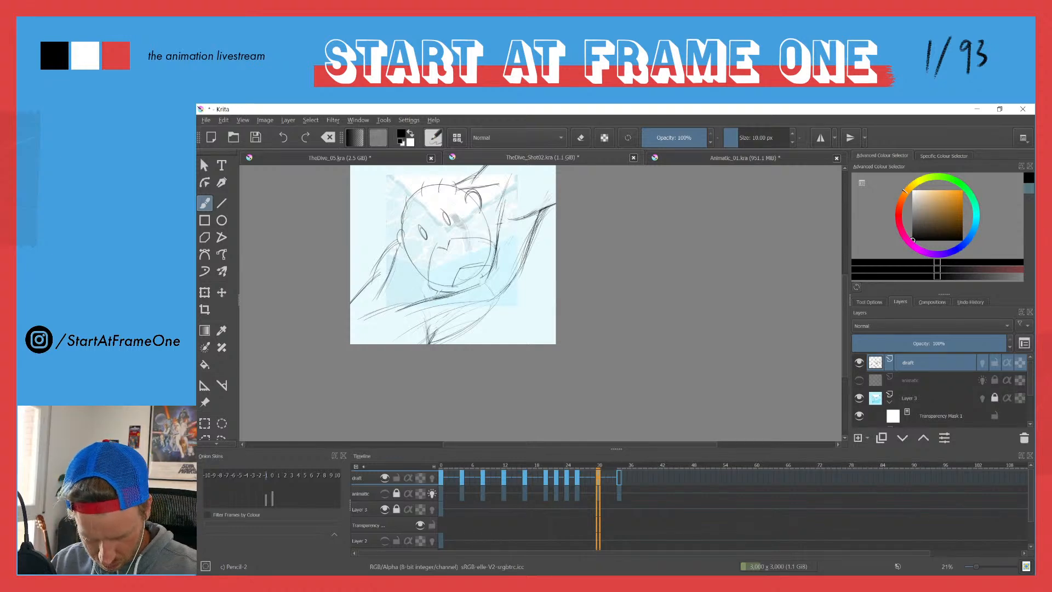
Step: Add contour strokes to the right-hand arm on frame 30, erase the excess above it, and return to frame 26
{"action": "left_click_drag", "start_coordinate": [517, 233], "coordinate": [515, 255]}
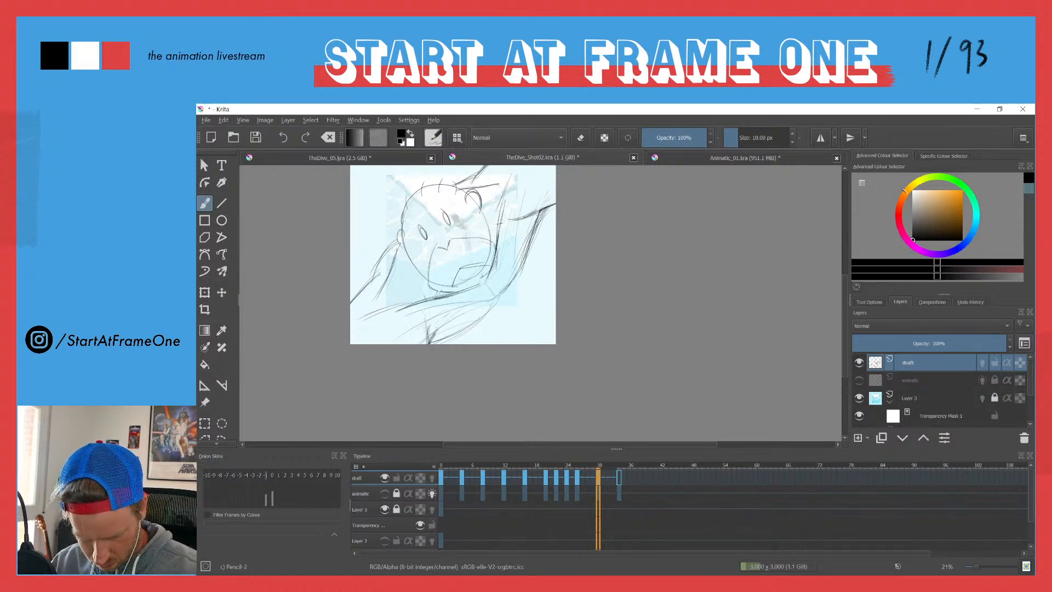
{"action": "left_click_drag", "start_coordinate": [548, 200], "coordinate": [528, 236]}
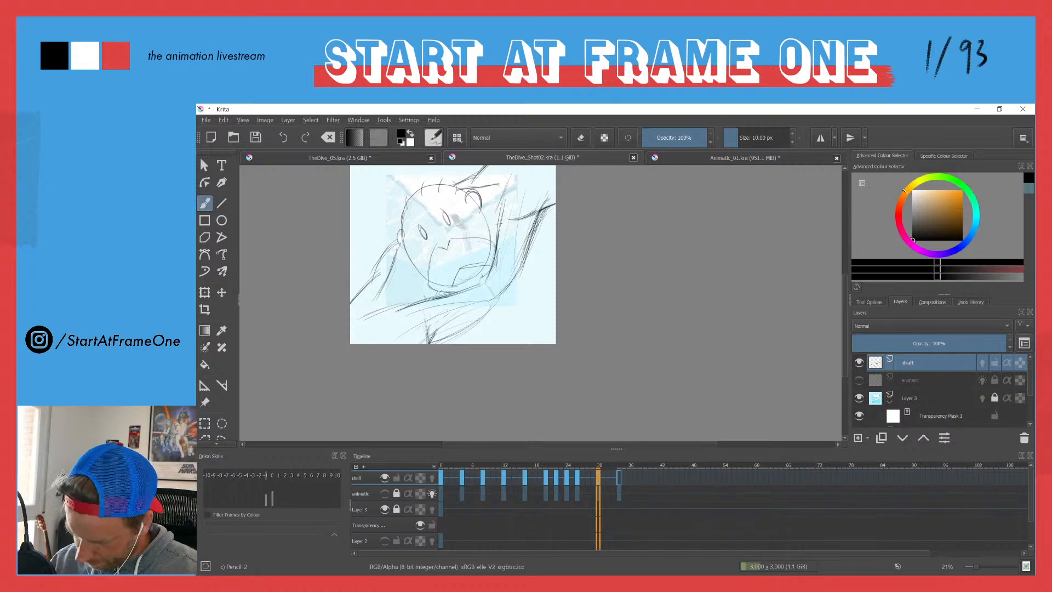
{"action": "key", "text": "e"}
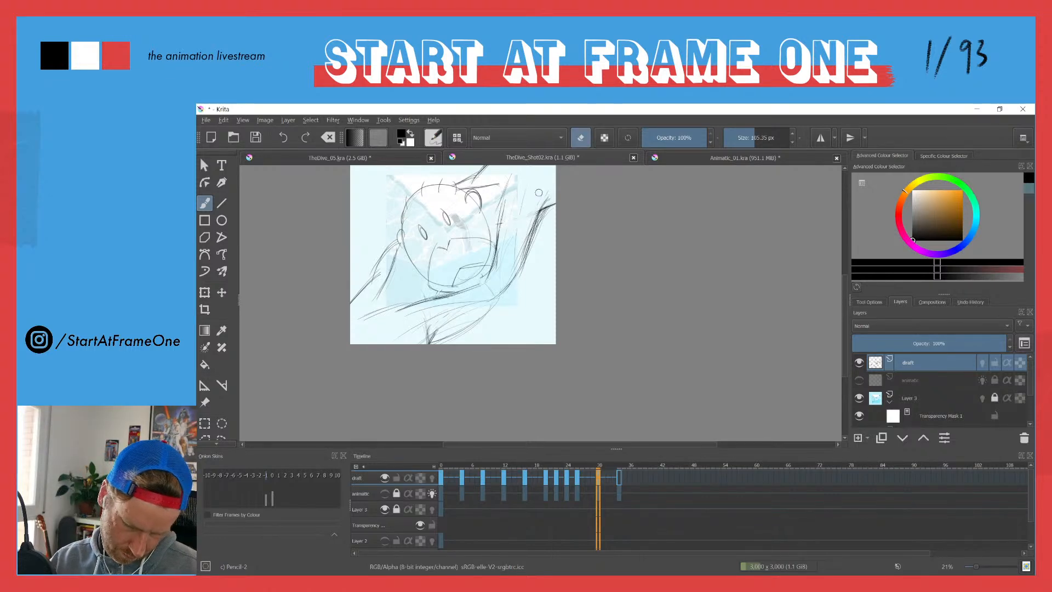
{"action": "left_click", "coordinate": [541, 190], "text": "ctrl"}
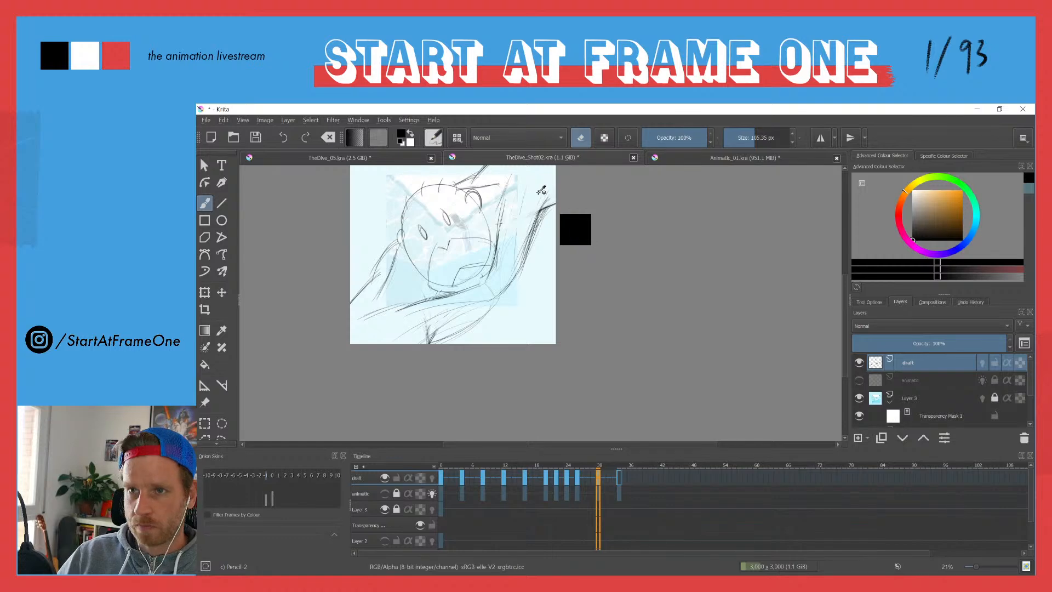
{"action": "key", "text": "ctrl+Left"}
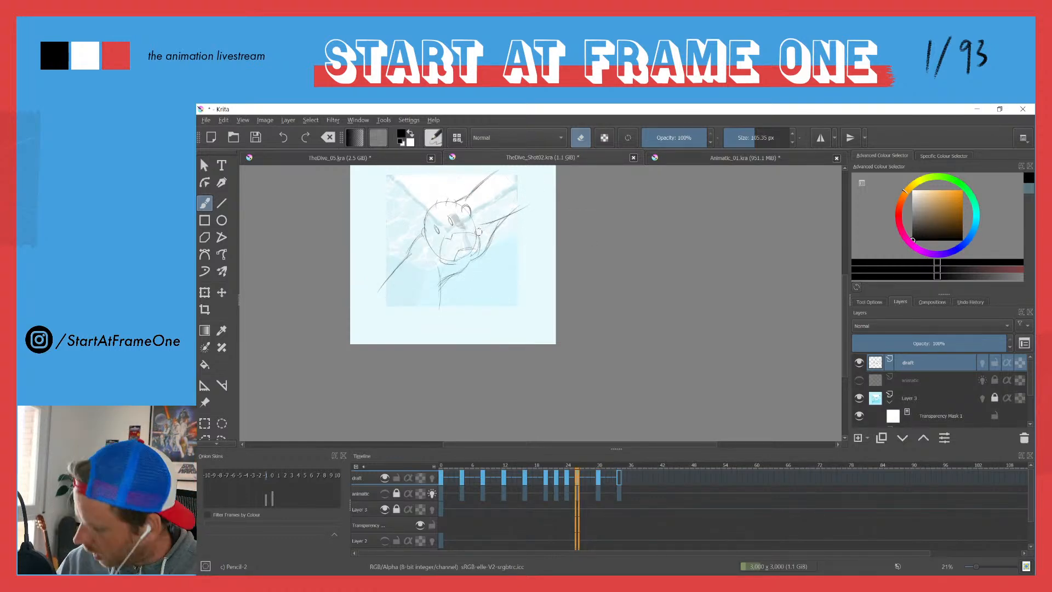
Step: Strengthen the left-hand arm and shoulder strokes on frame 30, erase the excess around them, and return to frame 26
{"action": "scroll", "coordinate": [480, 232], "scroll_direction": "up", "scroll_amount": 3}
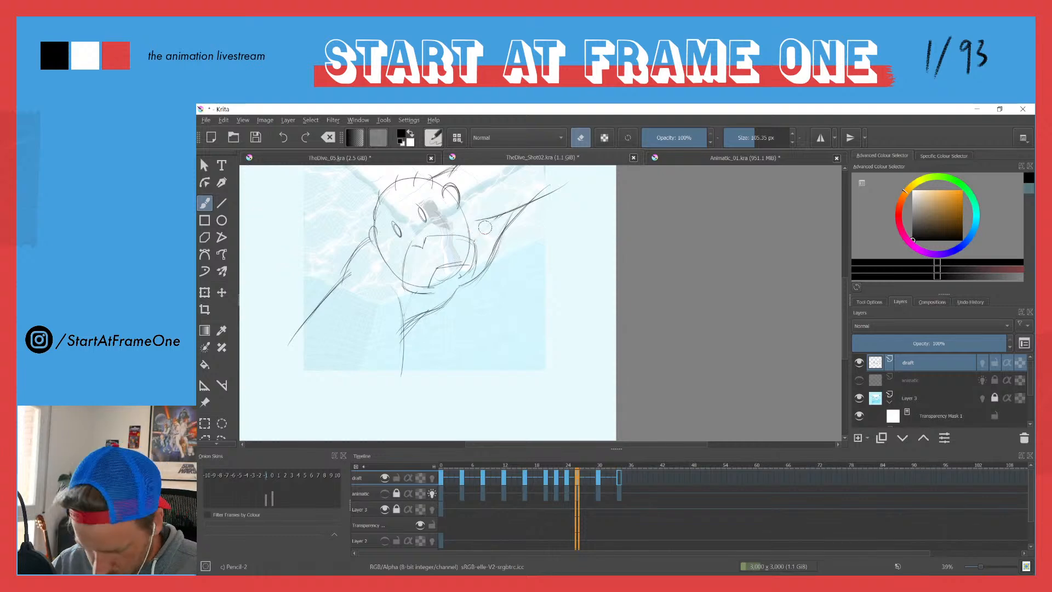
{"action": "key", "text": "e"}
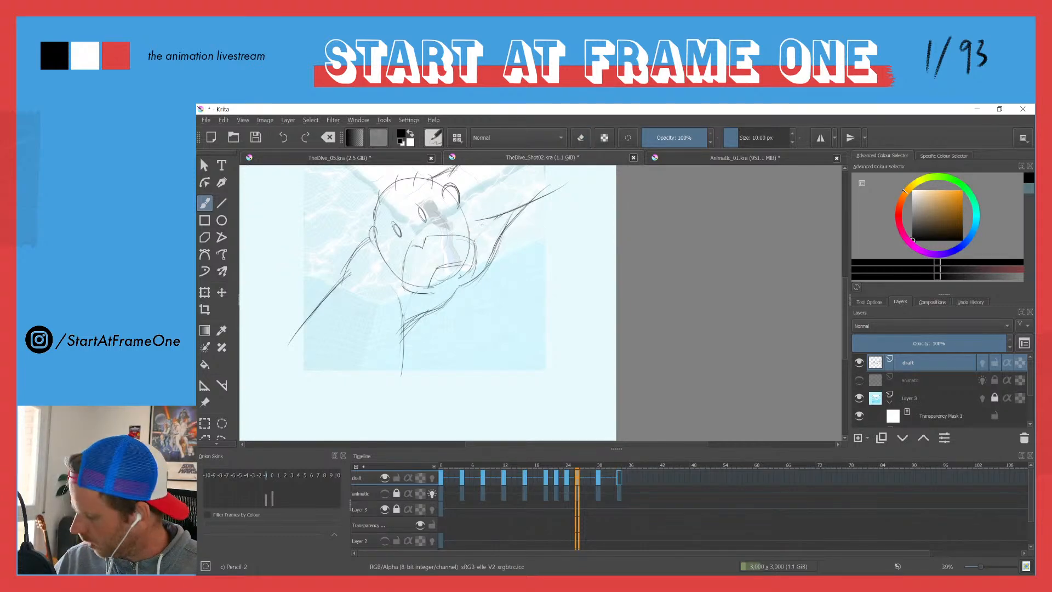
{"action": "key", "text": "Right"}
{"action": "left_click_drag", "start_coordinate": [326, 238], "coordinate": [355, 280]}
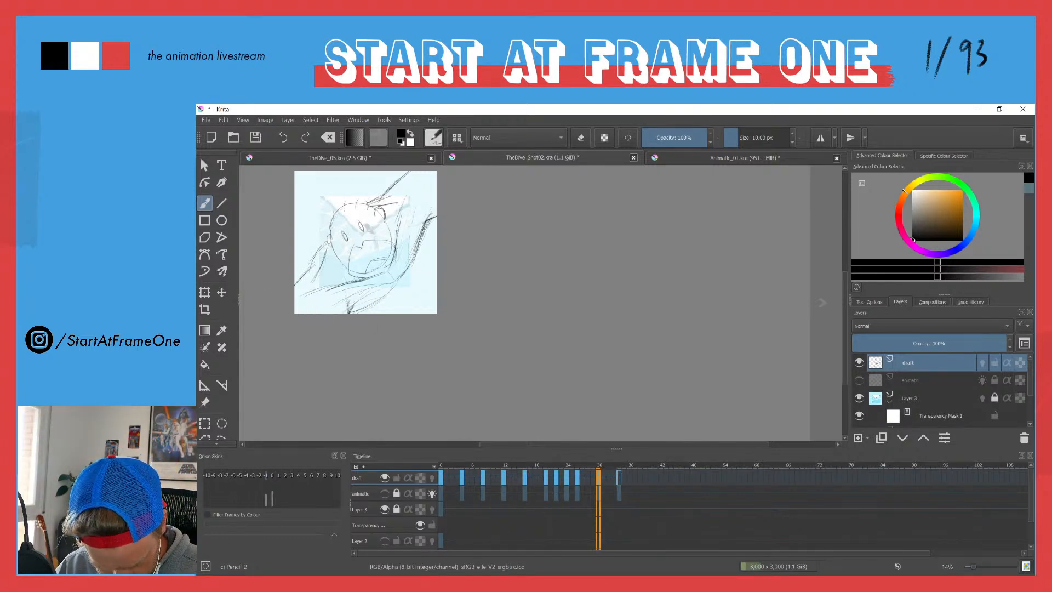
{"action": "key", "text": "e"}
{"action": "left_click_drag", "start_coordinate": [375, 203], "coordinate": [400, 202]}
{"action": "key", "text": "e"}
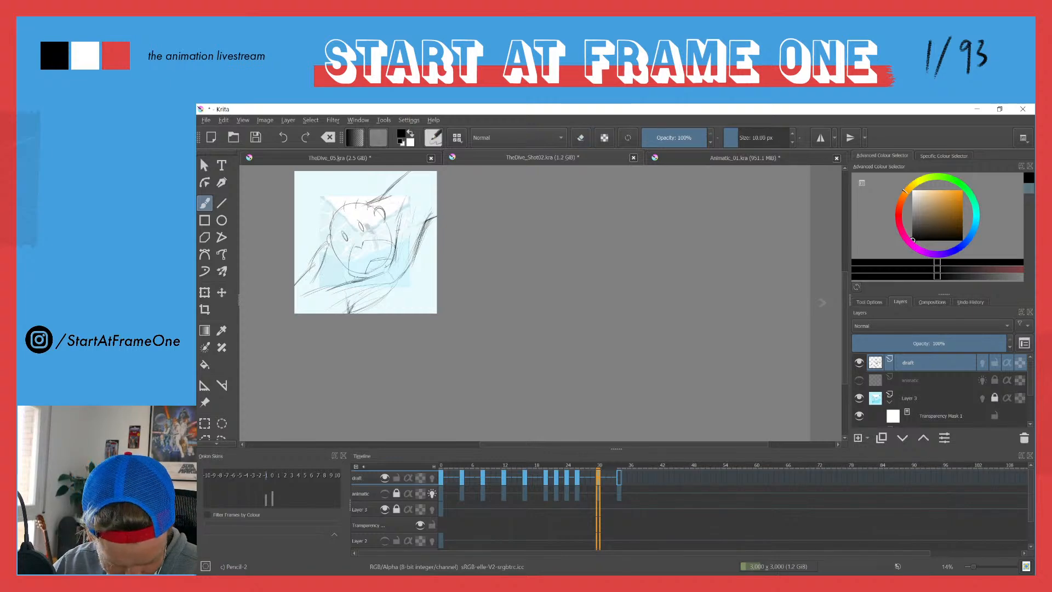
{"action": "key", "text": "e"}
{"action": "mouse_move", "coordinate": [323, 251]}
{"action": "left_mouse_down"}
{"action": "mouse_move", "coordinate": [316, 275]}
{"action": "mouse_move", "coordinate": [319, 265]}
{"action": "left_mouse_up"}
{"action": "key", "text": "e"}
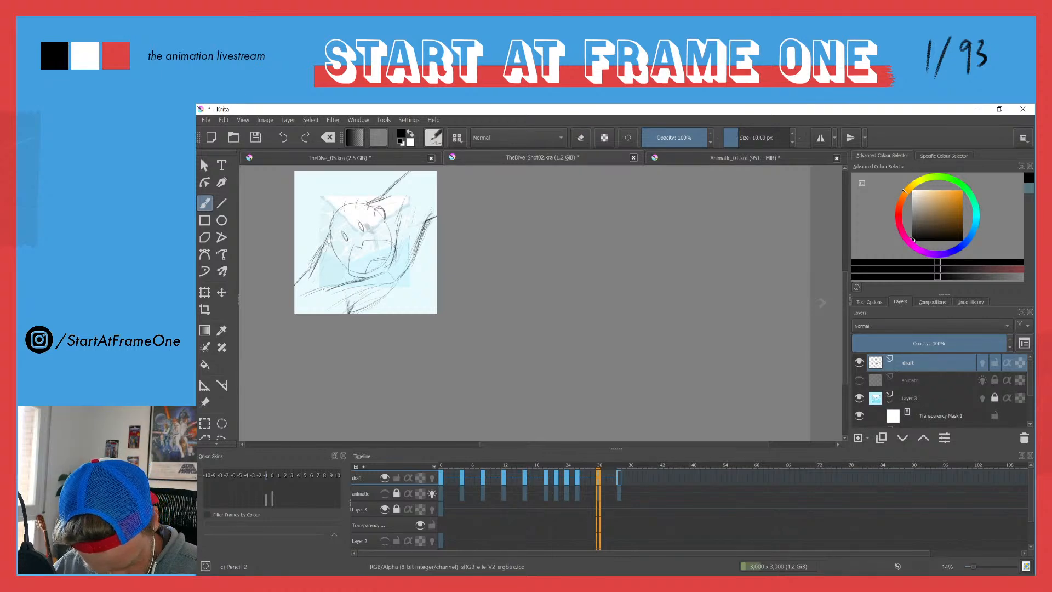
{"action": "key", "text": "ctrl+Left"}
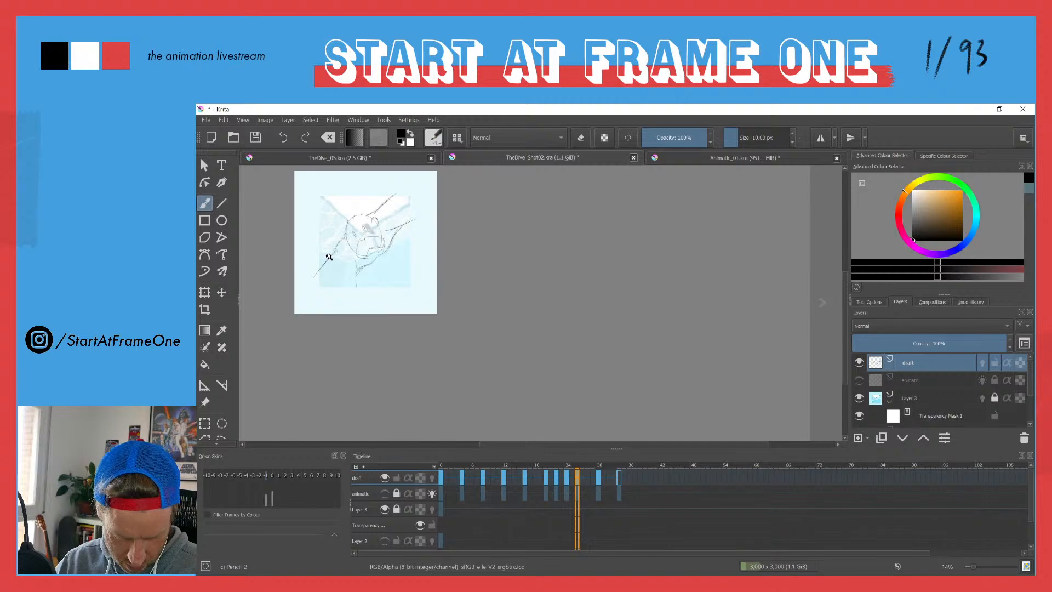
Step: Sketch the chest line under the chin, the left armpit line, and the inner edges of the right-hand and raised arms on frame 26
{"action": "scroll", "coordinate": [329, 258], "scroll_direction": "up", "scroll_amount": 5}
{"action": "left_click_drag", "start_coordinate": [354, 225], "coordinate": [341, 268]}
{"action": "left_click_drag", "start_coordinate": [416, 267], "coordinate": [378, 276]}
{"action": "mouse_move", "coordinate": [428, 262]}
{"action": "left_mouse_down"}
{"action": "mouse_move", "coordinate": [368, 279]}
{"action": "mouse_move", "coordinate": [387, 276]}
{"action": "left_mouse_up"}
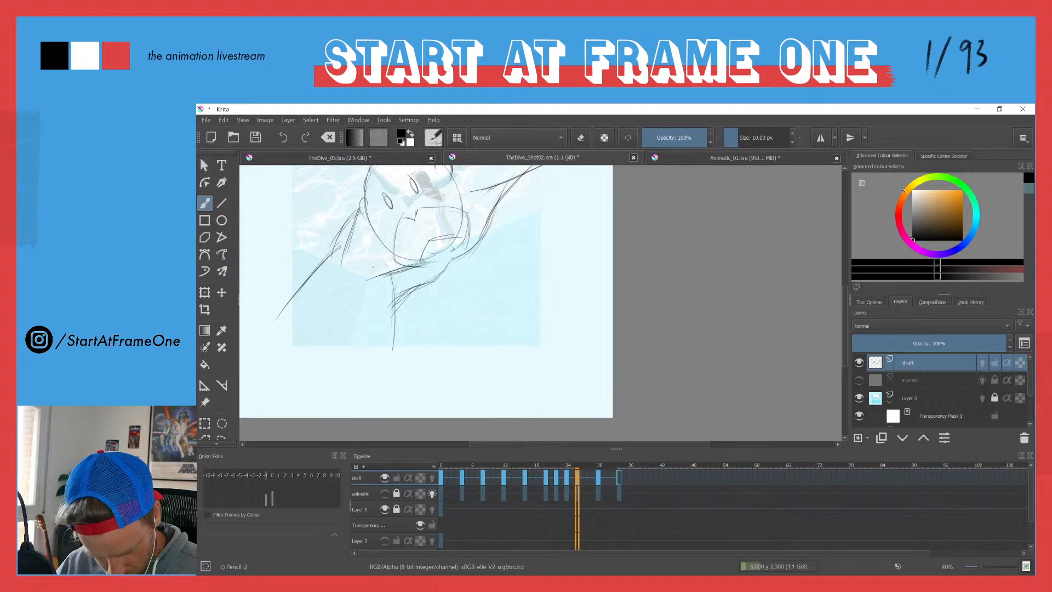
{"action": "left_click_drag", "start_coordinate": [408, 195], "coordinate": [392, 260]}
{"action": "left_click_drag", "start_coordinate": [453, 286], "coordinate": [468, 240]}
{"action": "mouse_move", "coordinate": [450, 202]}
{"action": "left_mouse_down"}
{"action": "mouse_move", "coordinate": [400, 219]}
{"action": "mouse_move", "coordinate": [427, 208]}
{"action": "left_mouse_up"}
{"action": "left_click_drag", "start_coordinate": [454, 200], "coordinate": [406, 216]}
{"action": "left_click_drag", "start_coordinate": [469, 237], "coordinate": [451, 297]}
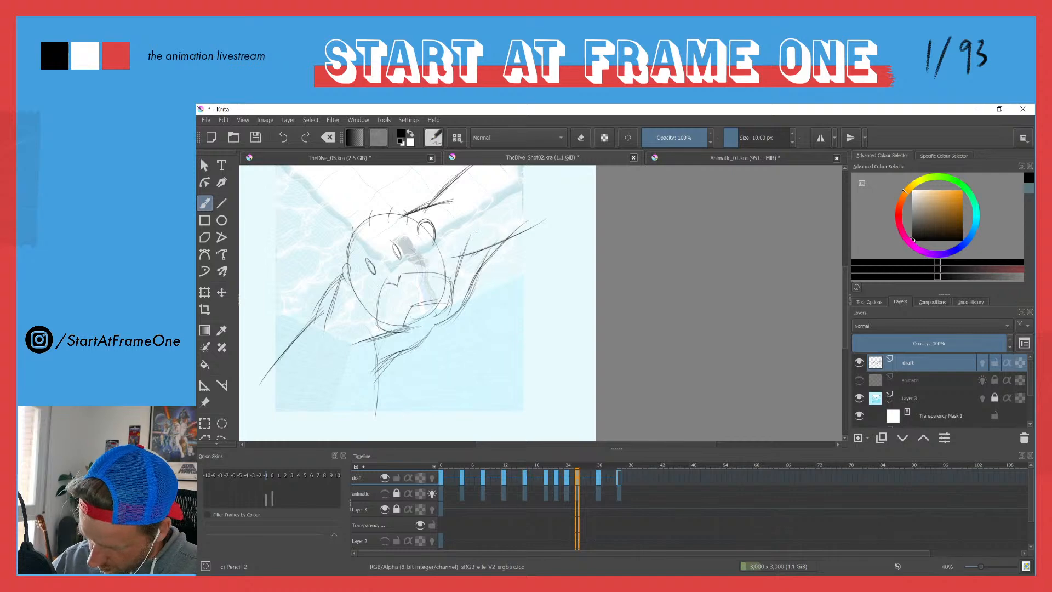
Step: Erase the excess strokes on the right-hand arm and below the chin, and redraw both arms' contours on frame 26
{"action": "key", "text": "e"}
{"action": "left_click_drag", "start_coordinate": [454, 258], "coordinate": [495, 242]}
{"action": "mouse_move", "coordinate": [373, 347]}
{"action": "left_mouse_down"}
{"action": "mouse_move", "coordinate": [375, 416]}
{"action": "mouse_move", "coordinate": [403, 348]}
{"action": "left_mouse_up"}
{"action": "key", "text": "e"}
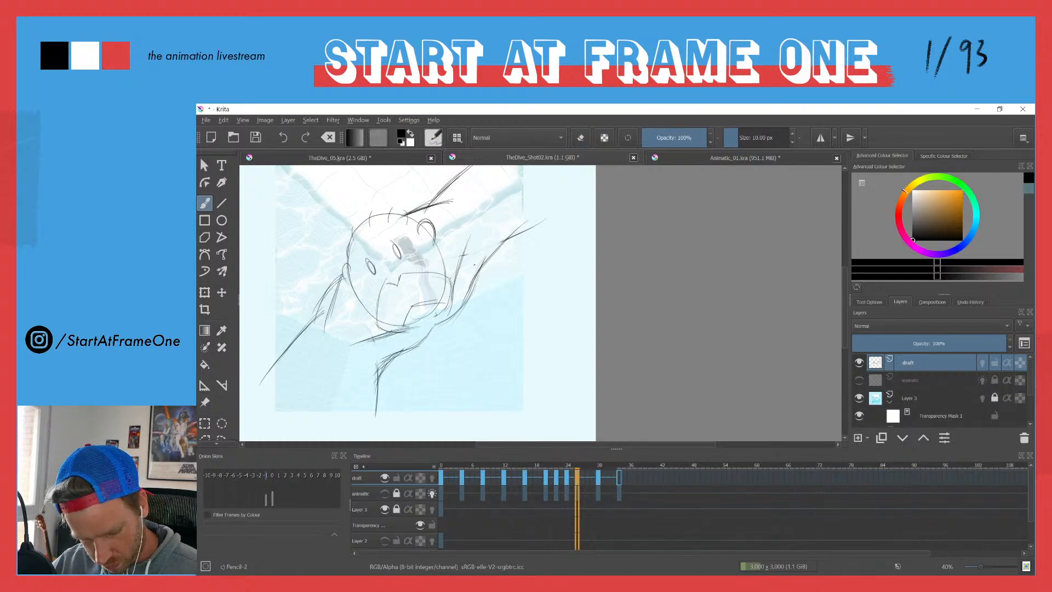
{"action": "left_click_drag", "start_coordinate": [482, 268], "coordinate": [504, 241]}
{"action": "mouse_move", "coordinate": [473, 286]}
{"action": "left_mouse_down"}
{"action": "mouse_move", "coordinate": [502, 239]}
{"action": "mouse_move", "coordinate": [545, 221]}
{"action": "left_mouse_up"}
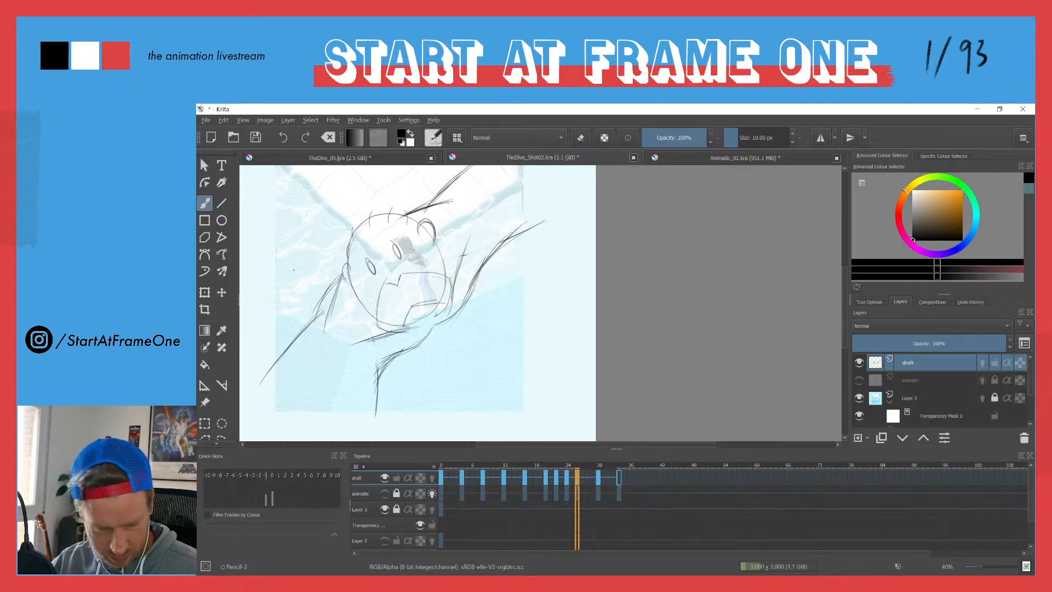
{"action": "mouse_move", "coordinate": [341, 282]}
{"action": "left_mouse_down"}
{"action": "mouse_move", "coordinate": [321, 341]}
{"action": "mouse_move", "coordinate": [257, 376]}
{"action": "mouse_move", "coordinate": [322, 297]}
{"action": "mouse_move", "coordinate": [303, 335]}
{"action": "left_mouse_up"}
{"action": "left_click_drag", "start_coordinate": [325, 293], "coordinate": [305, 331]}
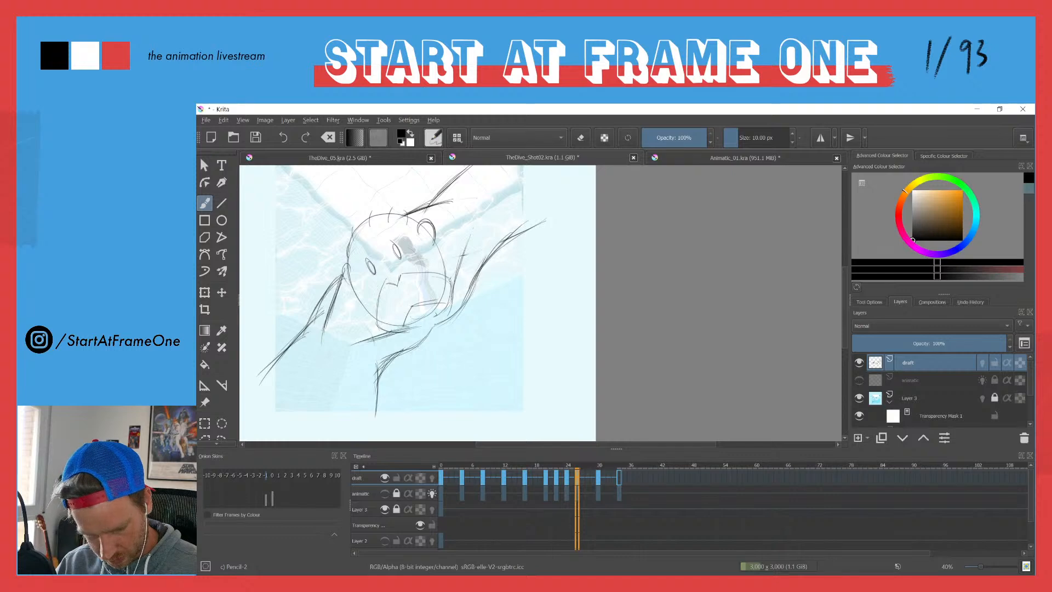
Step: Add contour strokes to the right-hand arm and to the lines rising behind the head on frame 26
{"action": "left_click_drag", "start_coordinate": [539, 229], "coordinate": [493, 239]}
{"action": "left_click_drag", "start_coordinate": [513, 234], "coordinate": [491, 235]}
{"action": "left_click_drag", "start_coordinate": [449, 179], "coordinate": [440, 190]}
{"action": "left_click_drag", "start_coordinate": [446, 189], "coordinate": [433, 241]}
{"action": "left_click_drag", "start_coordinate": [479, 196], "coordinate": [441, 239]}
{"action": "mouse_move", "coordinate": [455, 216]}
{"action": "left_mouse_down"}
{"action": "mouse_move", "coordinate": [440, 239]}
{"action": "mouse_move", "coordinate": [456, 217]}
{"action": "left_mouse_up"}
{"action": "left_click_drag", "start_coordinate": [393, 223], "coordinate": [364, 290]}
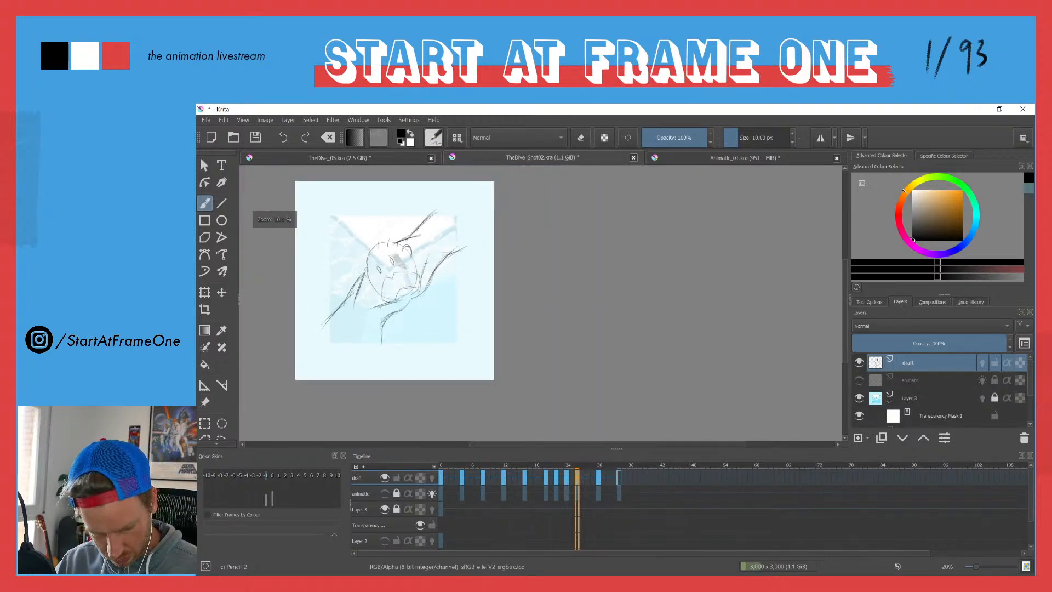
Step: Flip through the draft keyframes around frame 26 to check the motion and go back to frame 0
{"action": "key", "text": "ctrl+Left"}
{"action": "key", "text": "ctrl+Right"}
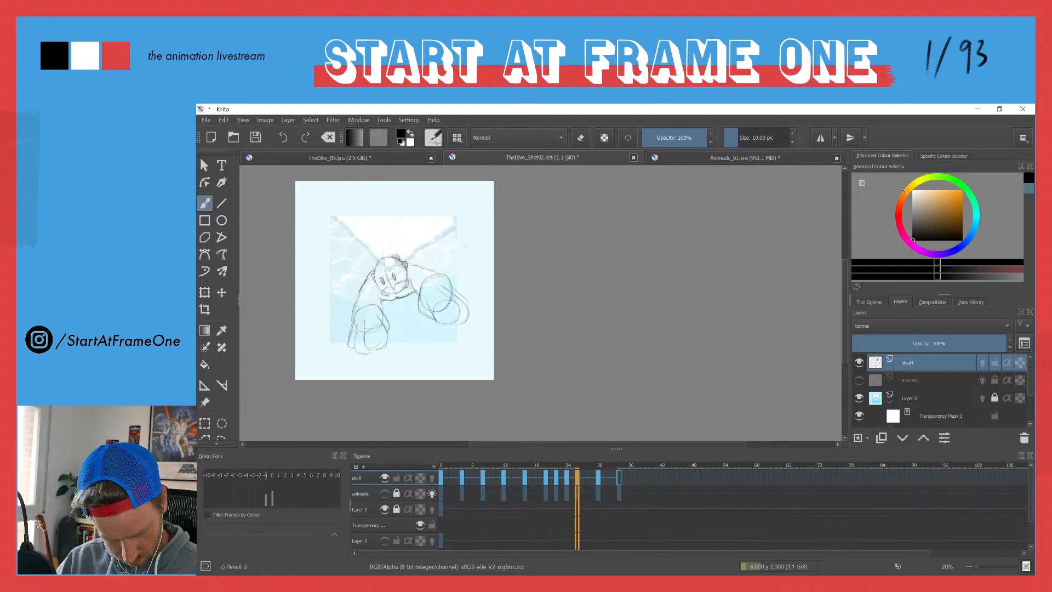
{"action": "key", "text": "ctrl+Right"}
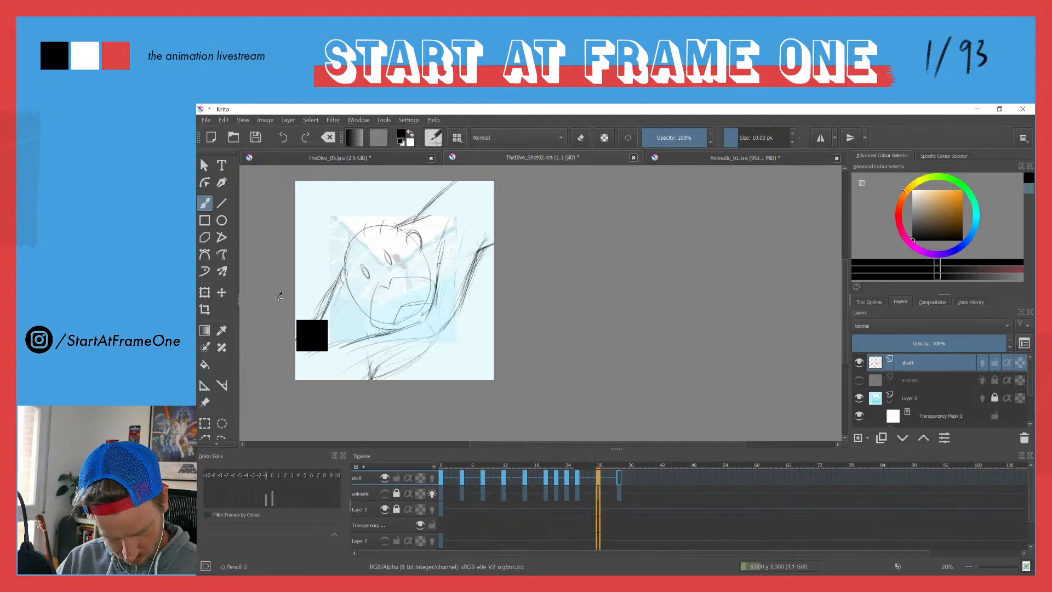
{"action": "key", "text": "ctrl+Left"}
{"action": "key", "text": "ctrl+Left"}
{"action": "key", "text": "ctrl+Left"}
{"action": "left_click", "coordinate": [441, 466]}
{"action": "key", "text": "space"}
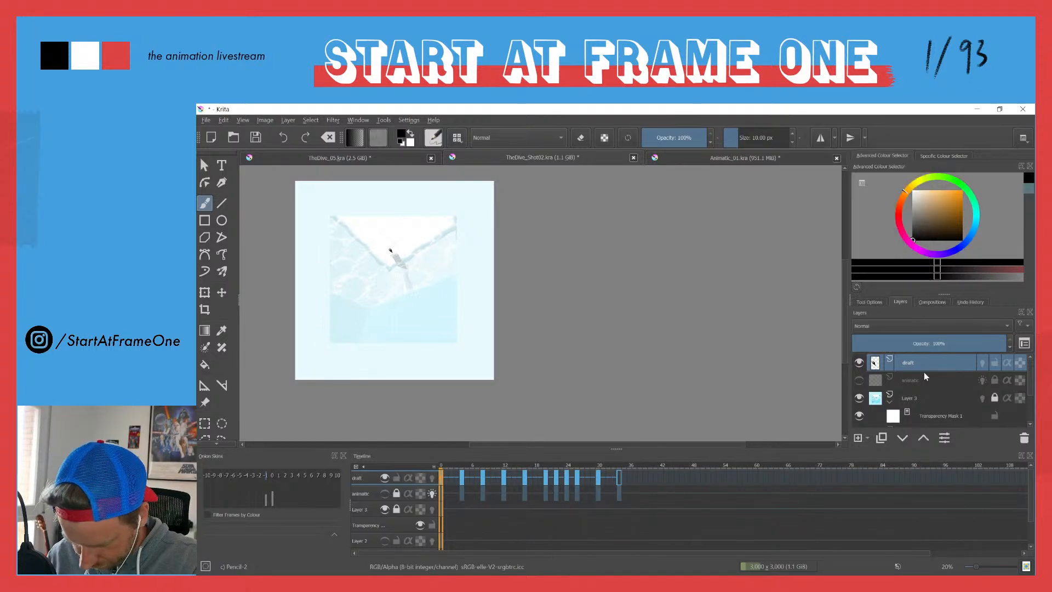
Step: Lower the draft layer's opacity to 47% and add a new layer above it named outline
{"action": "left_click_drag", "start_coordinate": [938, 343], "coordinate": [926, 343]}
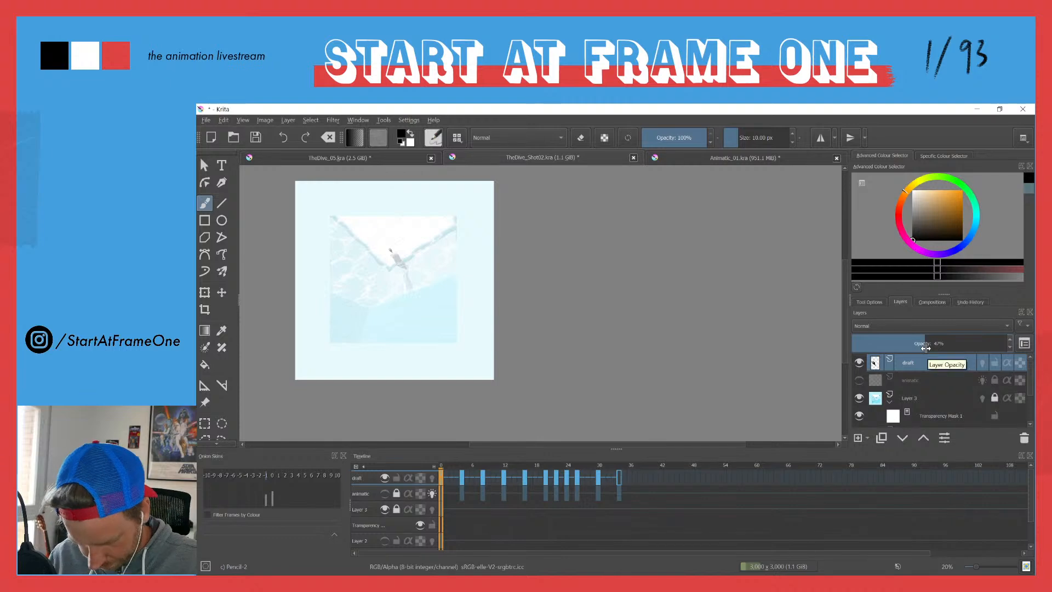
{"action": "key", "text": "Insert"}
{"action": "double_click", "coordinate": [907, 364]}
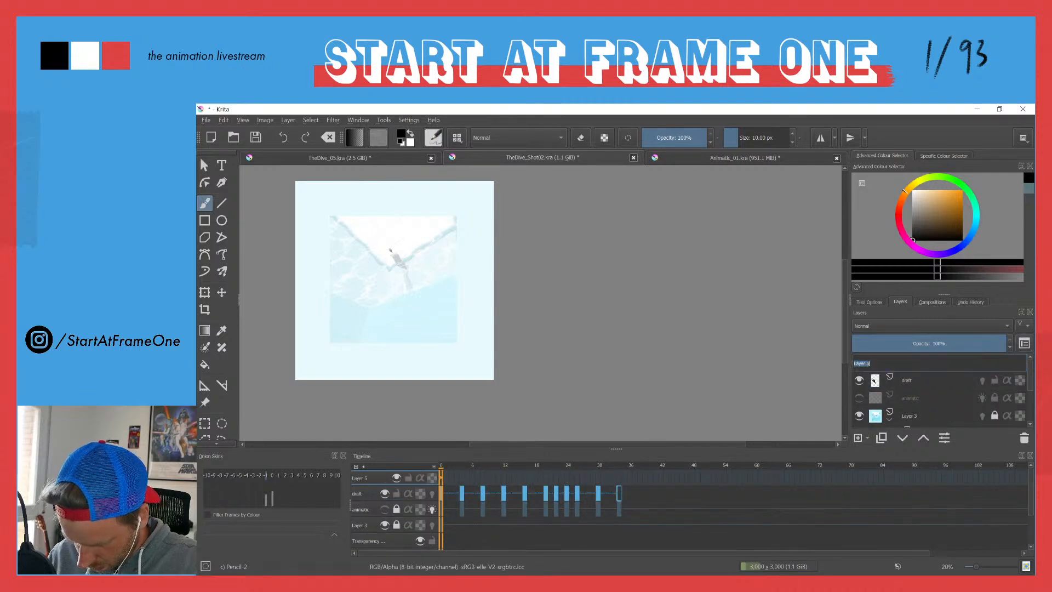
{"action": "type", "text": "od"}
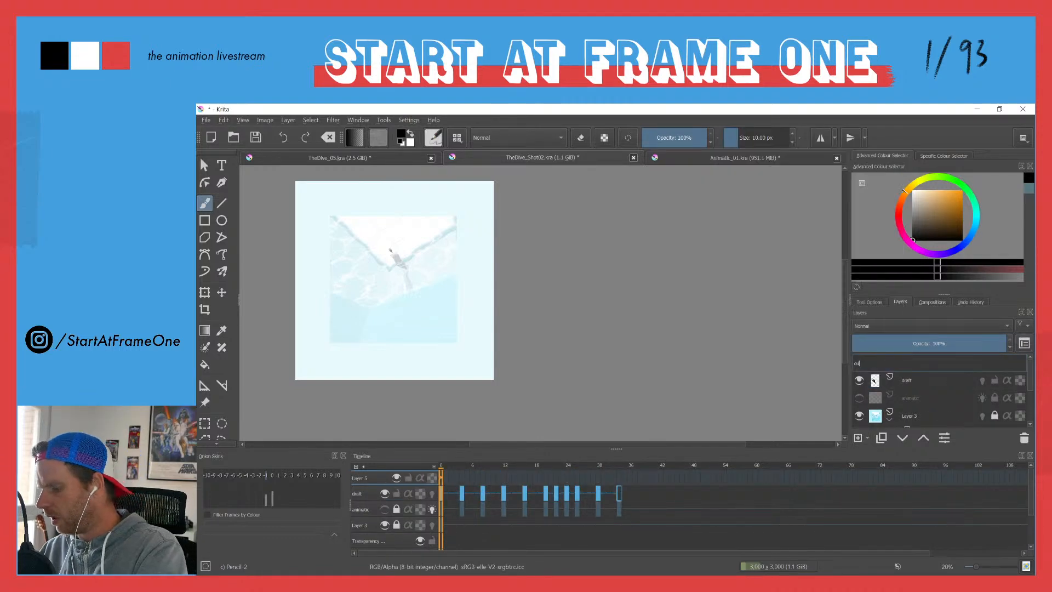
{"action": "type", "text": "tline"}
{"action": "key", "text": "Return"}
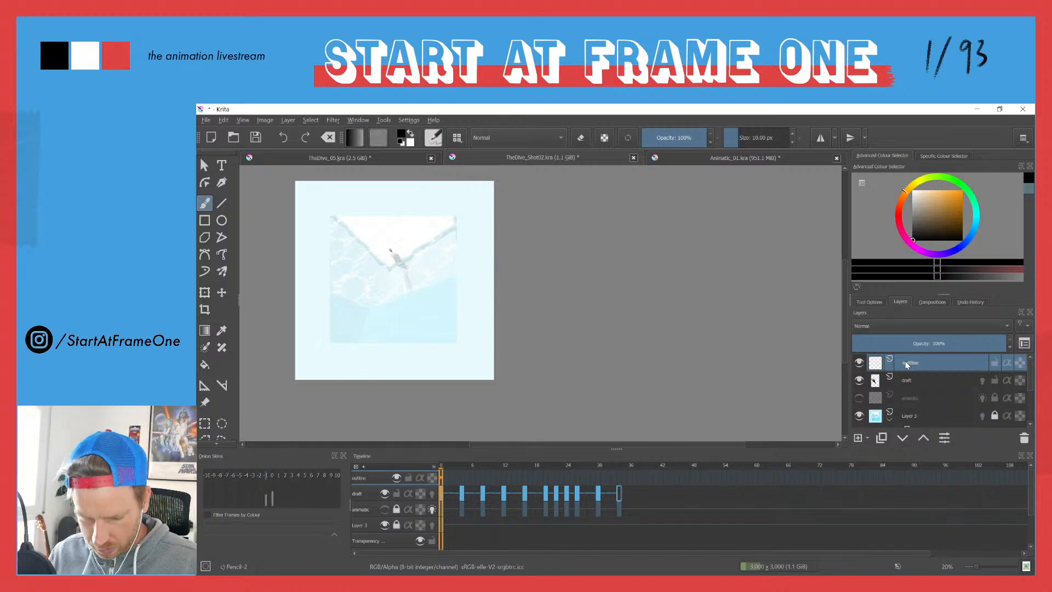
Step: Switch to the Basic-1 brush preset and set the brush size to 1 px
{"action": "type", "text": "1"}
{"action": "key", "text": "Return"}
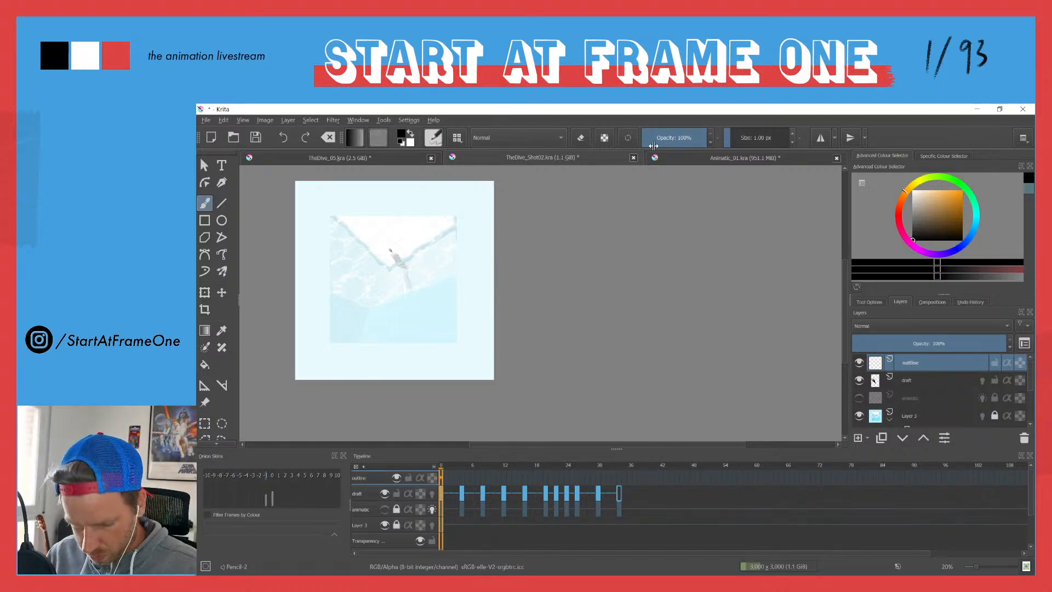
{"action": "left_click", "coordinate": [433, 138]}
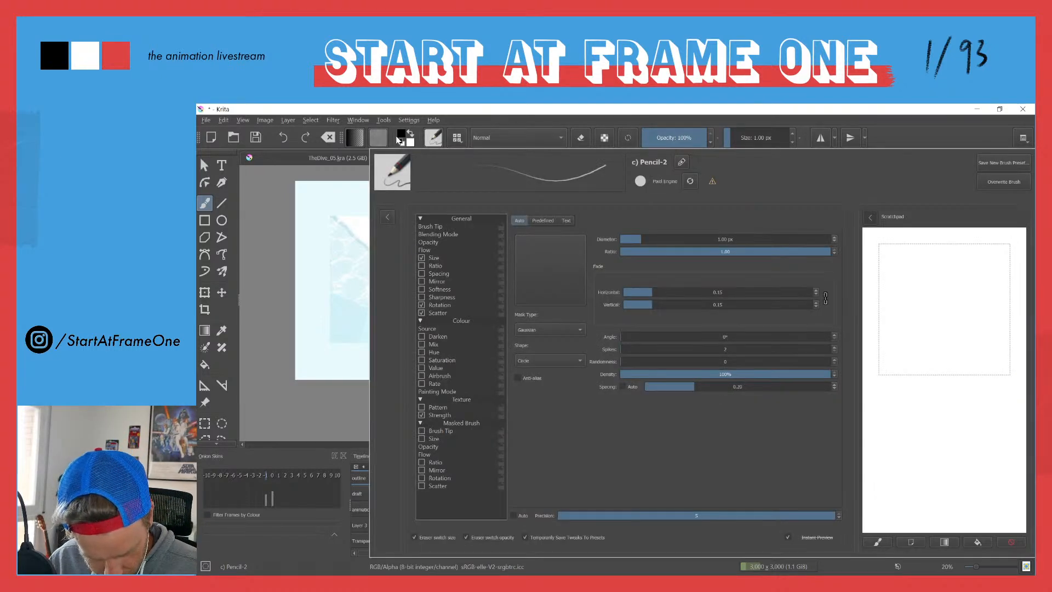
{"action": "left_click", "coordinate": [457, 139]}
{"action": "left_click", "coordinate": [564, 189]}
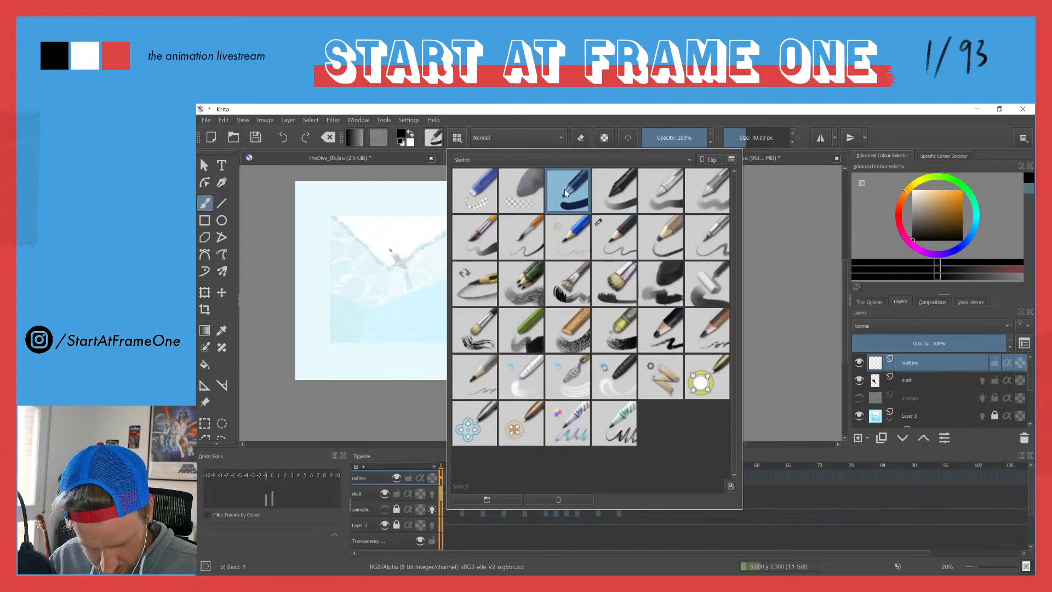
{"action": "left_click", "coordinate": [450, 117]}
{"action": "right_click", "coordinate": [751, 141]}
{"action": "type", "text": "1"}
{"action": "key", "text": "Return"}
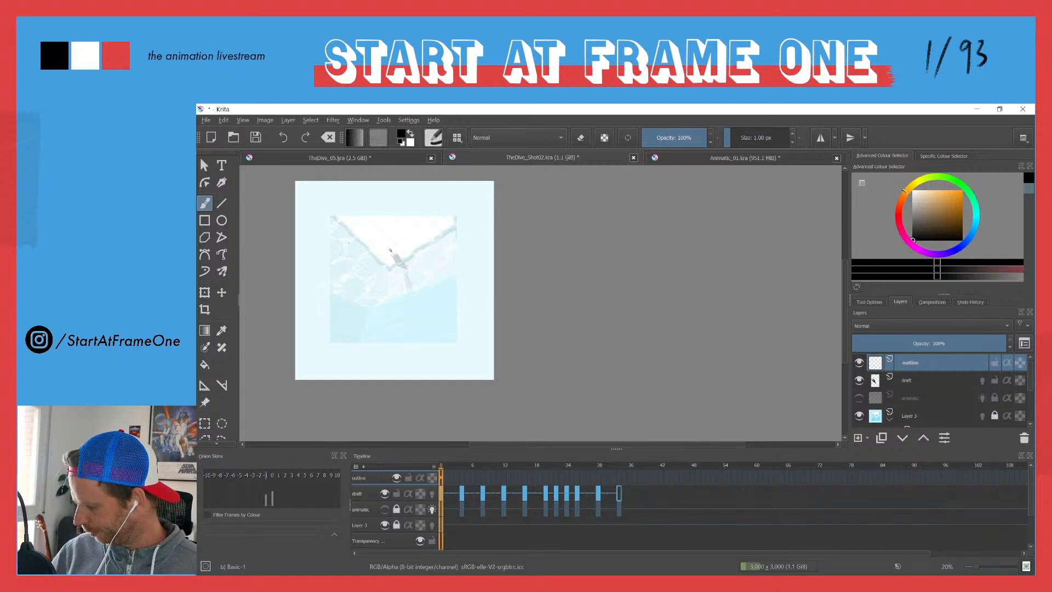
Step: Pick the character's brown outline colour from TheDive_05.kra and return to TheDive_Shot02.kra
{"action": "left_click", "coordinate": [295, 157]}
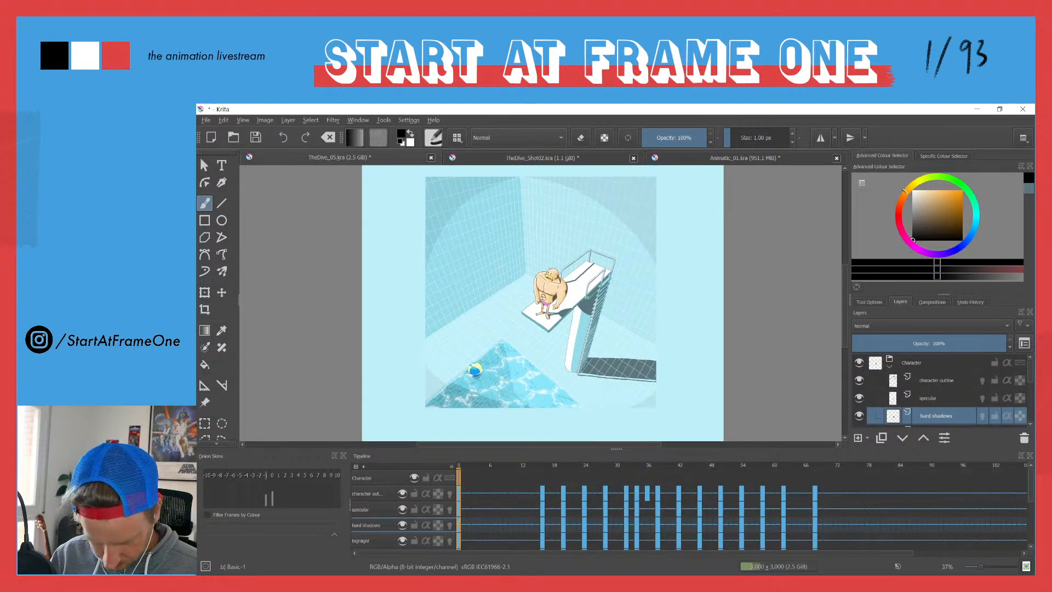
{"action": "left_click", "coordinate": [889, 366]}
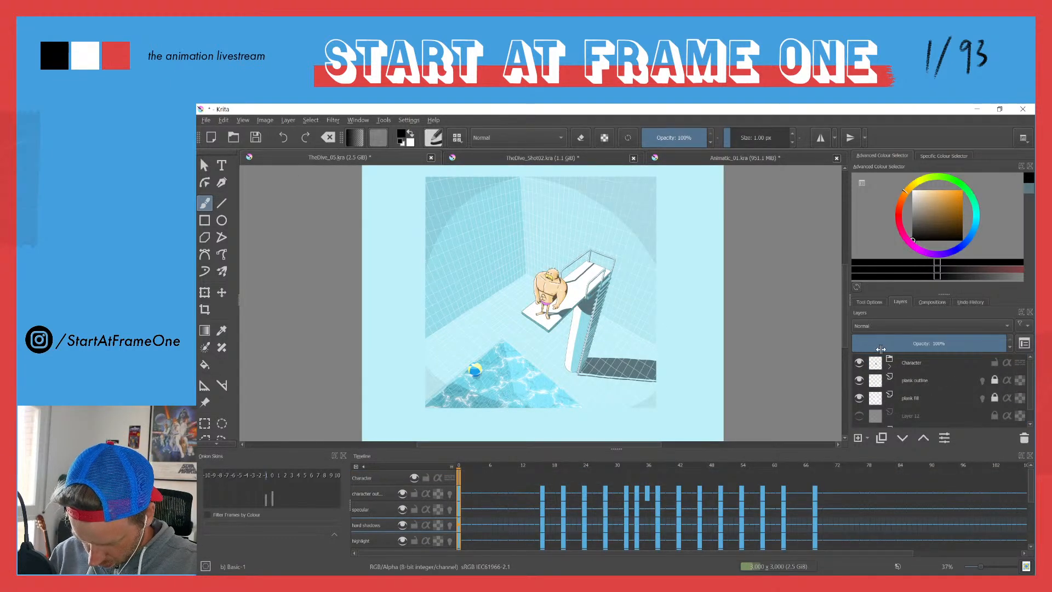
{"action": "left_click_drag", "start_coordinate": [552, 297], "coordinate": [582, 132]}
{"action": "left_click", "coordinate": [556, 297], "text": "ctrl"}
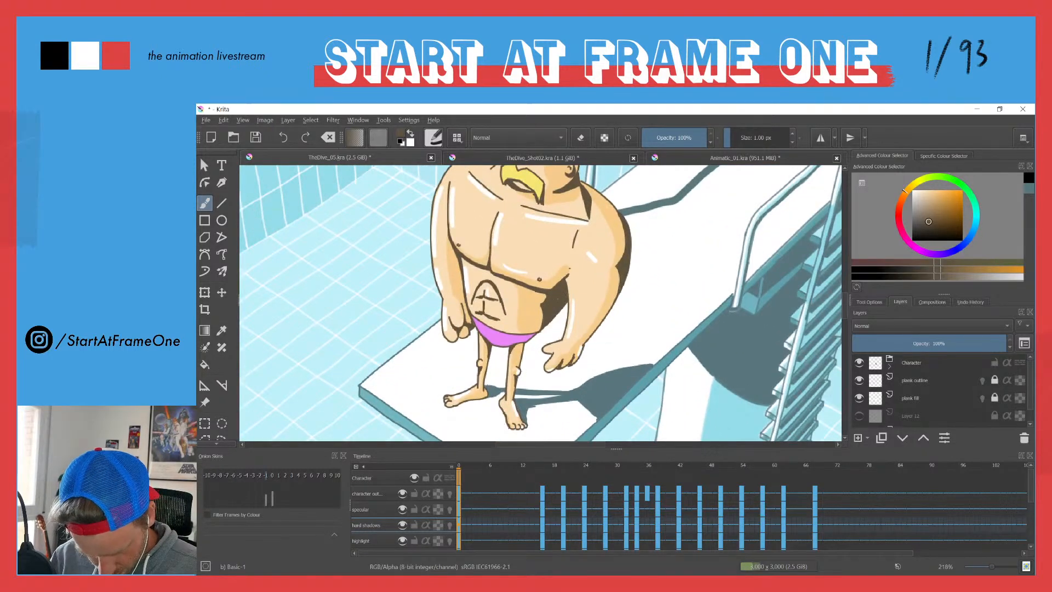
{"action": "left_click", "coordinate": [526, 159]}
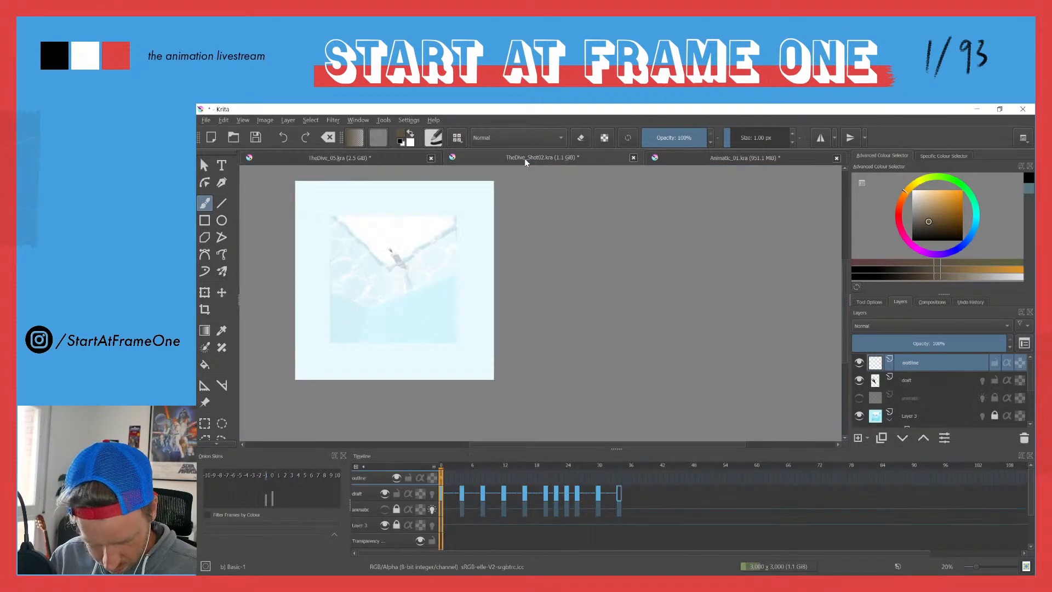
Step: Trace the small diver's silhouette in brown on frame 0 of the outline layer, following the draft
{"action": "left_click_drag", "start_coordinate": [388, 252], "coordinate": [393, 178]}
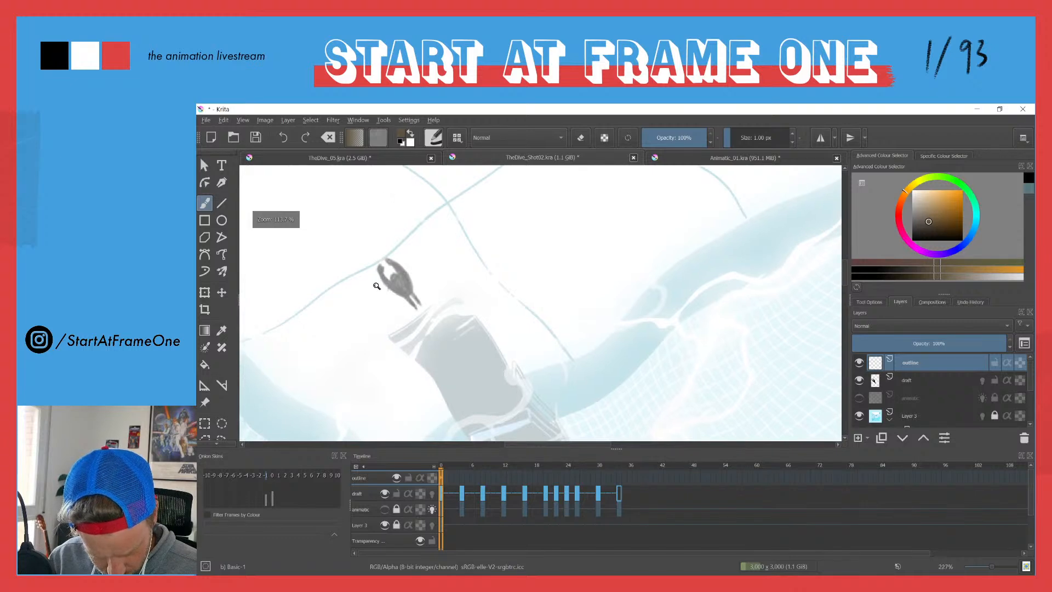
{"action": "left_click_drag", "start_coordinate": [378, 288], "coordinate": [424, 230]}
{"action": "left_click", "coordinate": [858, 380]}
{"action": "left_click", "coordinate": [859, 380]}
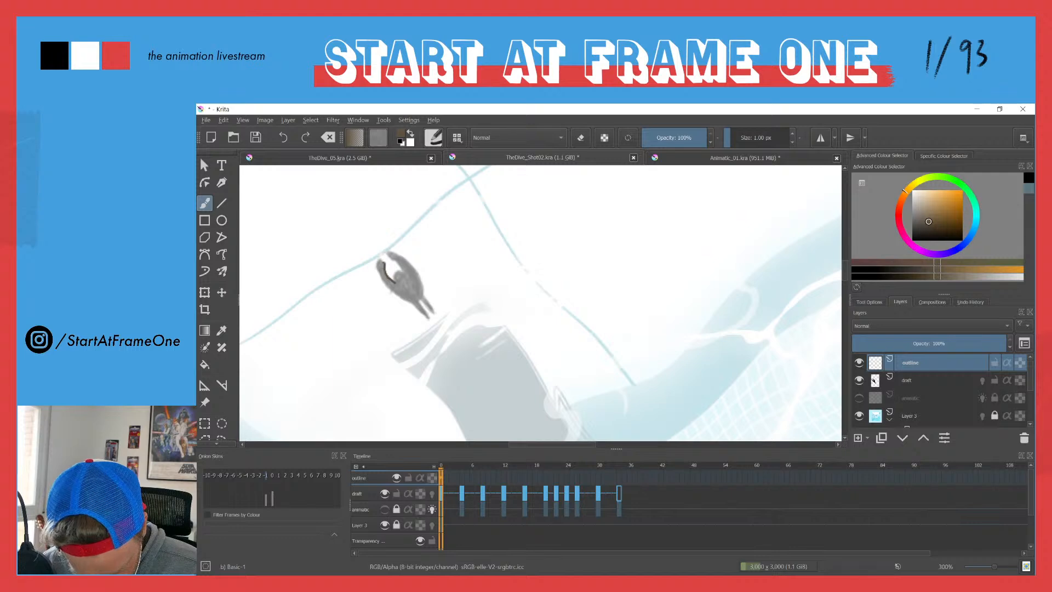
{"action": "mouse_move", "coordinate": [377, 261]}
{"action": "left_mouse_down"}
{"action": "mouse_move", "coordinate": [429, 319]}
{"action": "mouse_move", "coordinate": [437, 317]}
{"action": "left_mouse_up"}
{"action": "mouse_move", "coordinate": [436, 314]}
{"action": "left_mouse_down"}
{"action": "mouse_move", "coordinate": [420, 278]}
{"action": "mouse_move", "coordinate": [388, 250]}
{"action": "mouse_move", "coordinate": [400, 269]}
{"action": "left_mouse_up"}
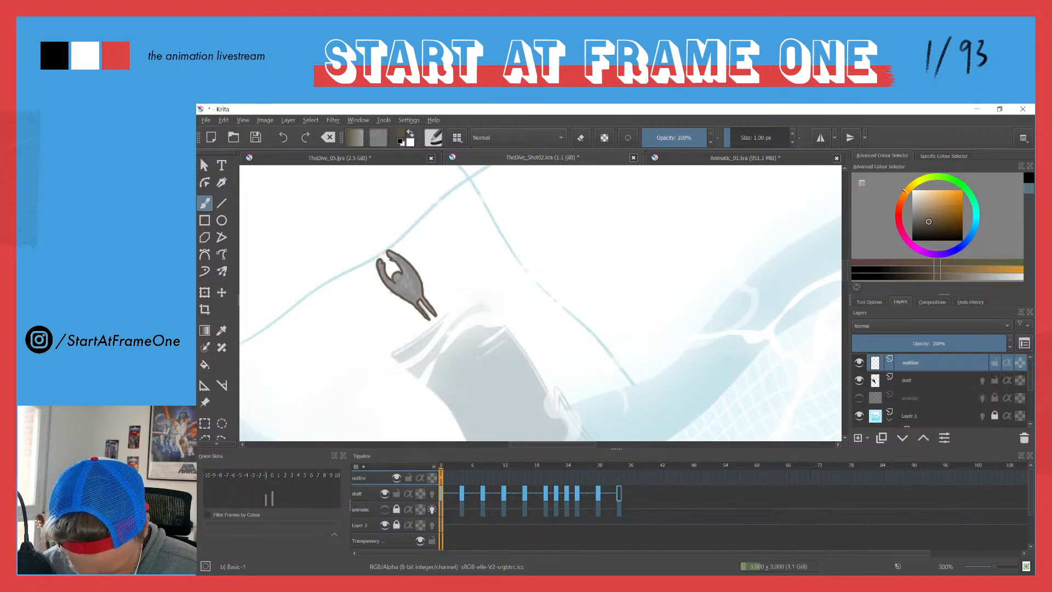
Step: Fill the traced diver with brown and extend the tips of the legs with the brush
{"action": "key", "text": "f"}
{"action": "left_click", "coordinate": [406, 286]}
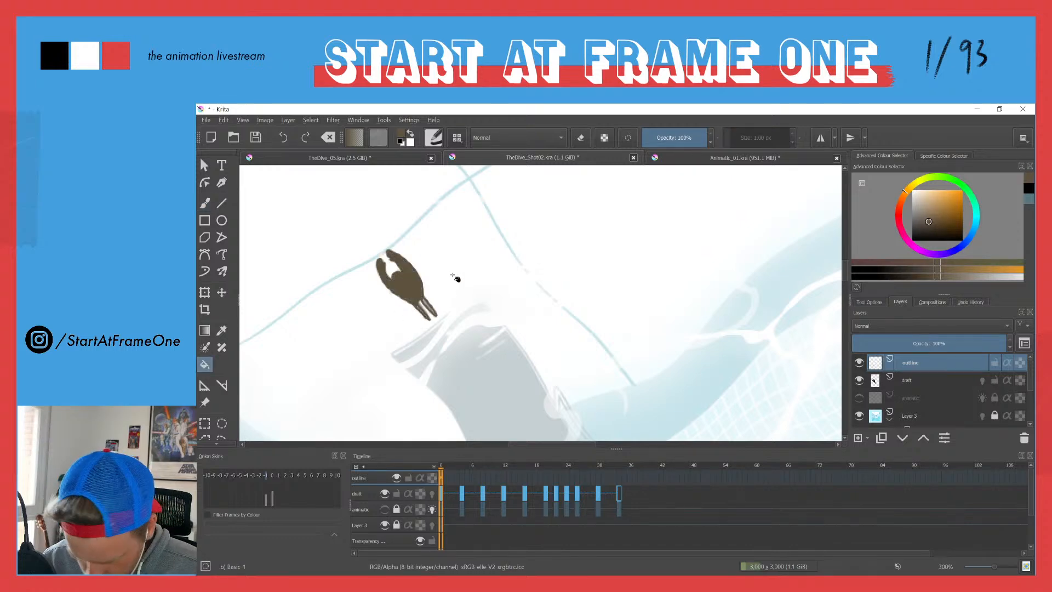
{"action": "key", "text": "b"}
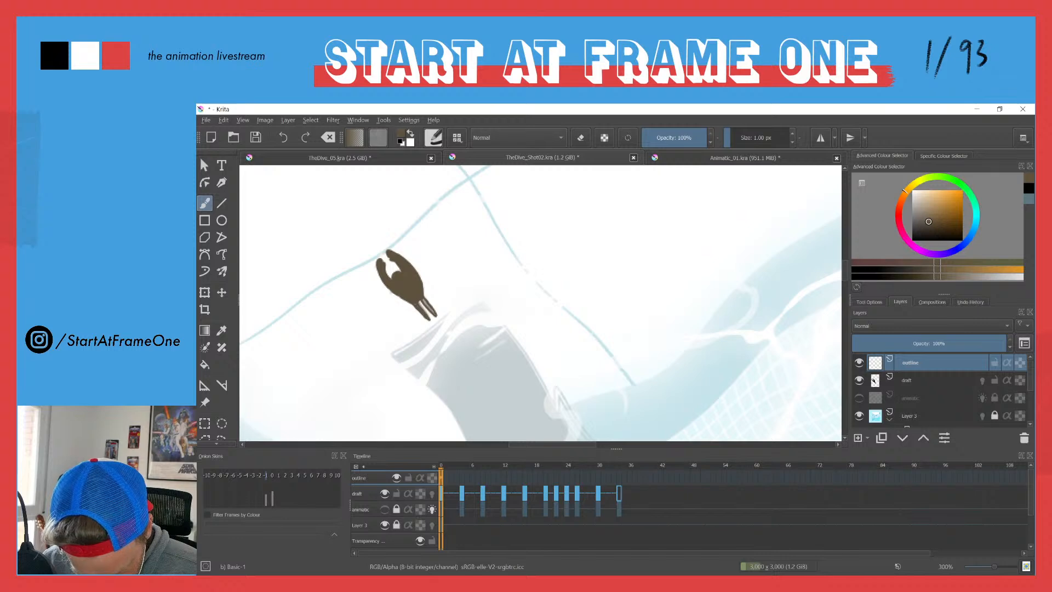
{"action": "left_click_drag", "start_coordinate": [423, 300], "coordinate": [432, 324]}
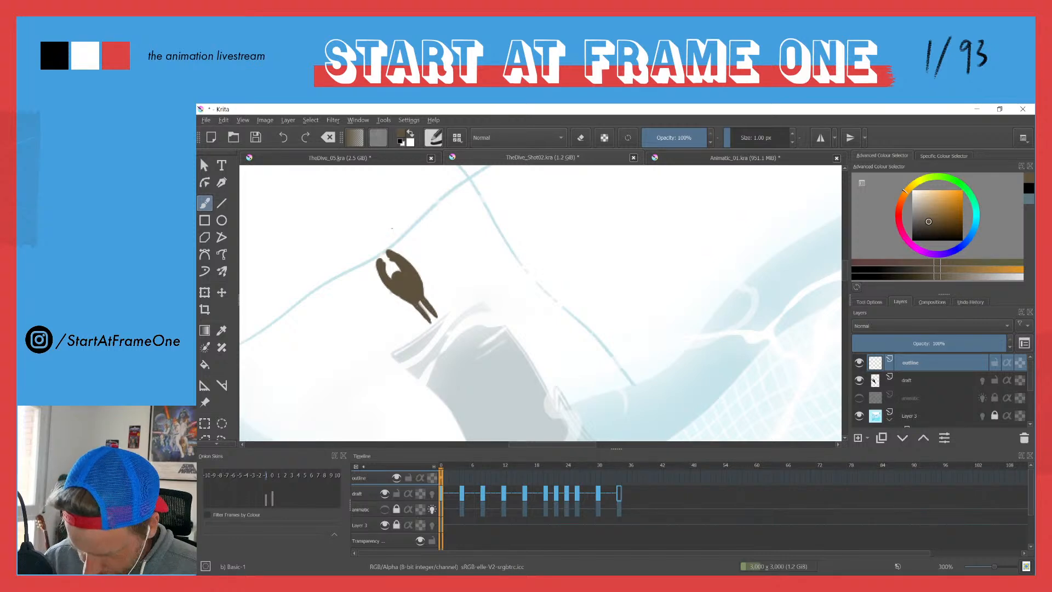
Step: Go to frame 4 and create a blank keyframe there on the outline layer
{"action": "key", "text": "Right"}
{"action": "key", "text": "Right"}
{"action": "key", "text": "Right"}
{"action": "key", "text": "Right"}
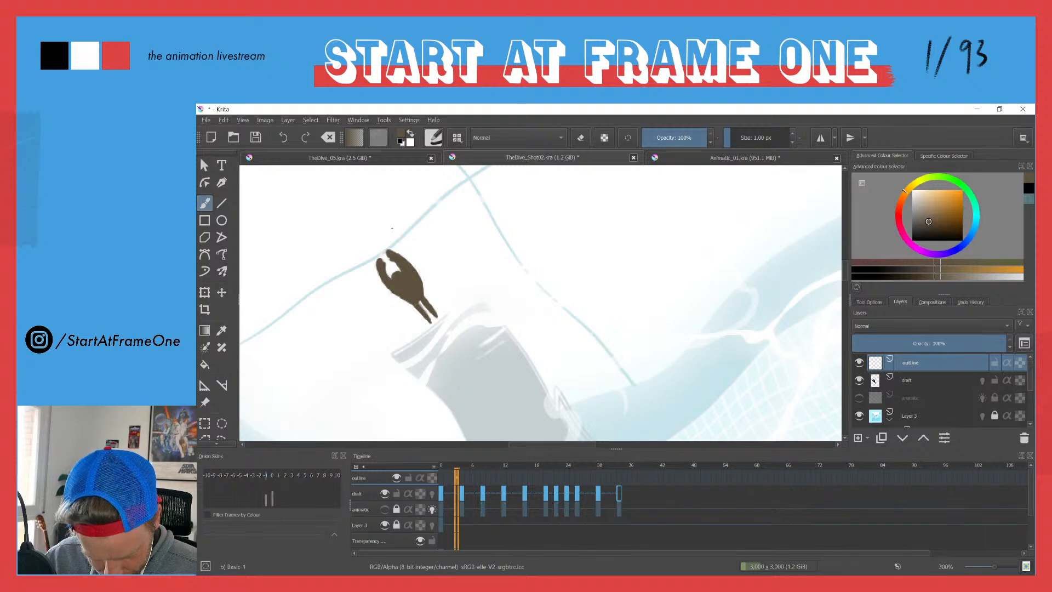
{"action": "key", "text": "F7"}
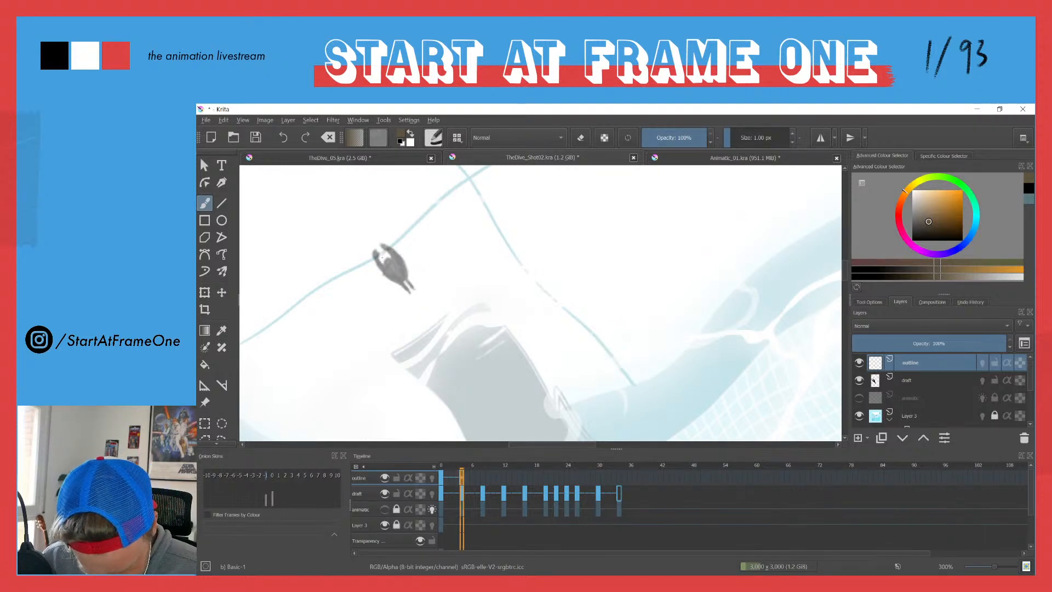
Step: Trace the small diver's silhouette on frame 4 of the outline layer and fill it with brown
{"action": "mouse_move", "coordinate": [390, 261]}
{"action": "left_mouse_down"}
{"action": "mouse_move", "coordinate": [393, 252]}
{"action": "mouse_move", "coordinate": [414, 291]}
{"action": "mouse_move", "coordinate": [372, 251]}
{"action": "mouse_move", "coordinate": [380, 263]}
{"action": "mouse_move", "coordinate": [394, 257]}
{"action": "mouse_move", "coordinate": [403, 270]}
{"action": "mouse_move", "coordinate": [389, 267]}
{"action": "mouse_move", "coordinate": [399, 282]}
{"action": "mouse_move", "coordinate": [403, 274]}
{"action": "left_mouse_up"}
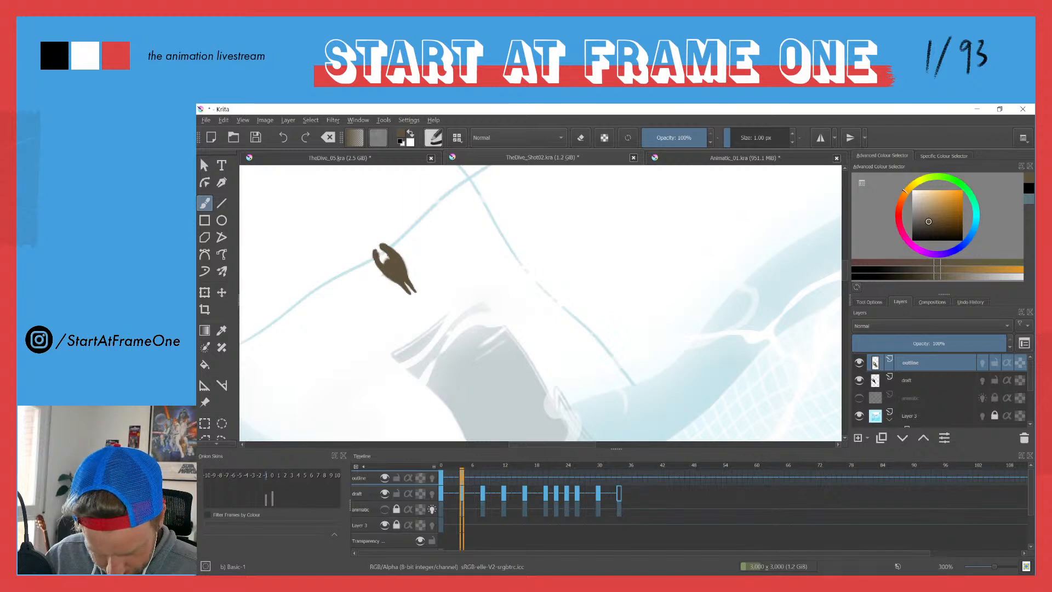
Step: Create a blank keyframe on frame 8 of the outline layer and trace the drafted diver's silhouette there in brown
{"action": "key", "text": "Right"}
{"action": "key", "text": "Right"}
{"action": "key", "text": "Right"}
{"action": "key", "text": "Right"}
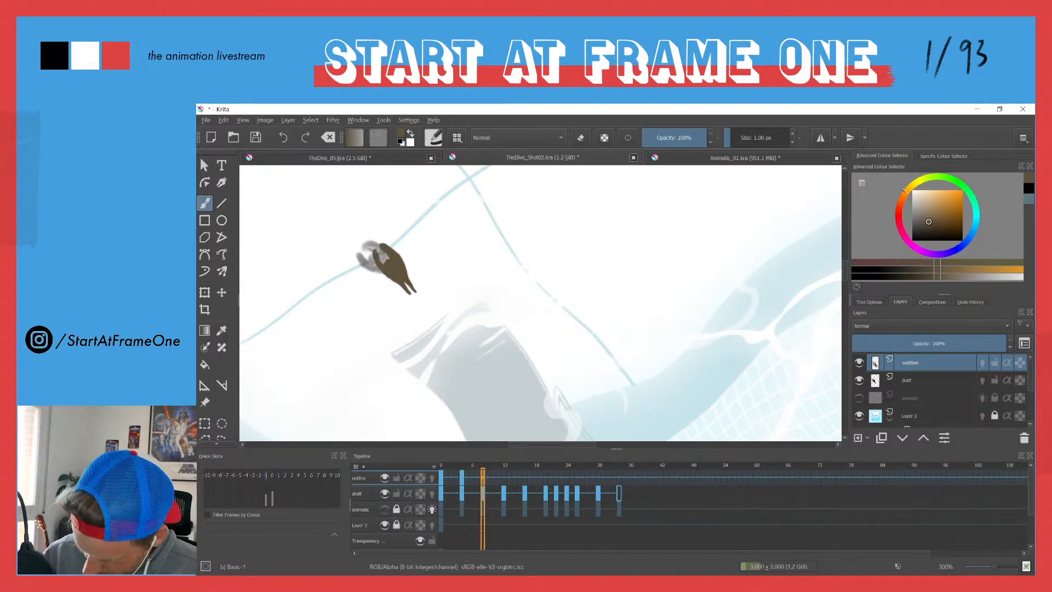
{"action": "key", "text": "Delete"}
{"action": "mouse_move", "coordinate": [377, 252]}
{"action": "left_mouse_down"}
{"action": "mouse_move", "coordinate": [370, 262]}
{"action": "mouse_move", "coordinate": [359, 254]}
{"action": "mouse_move", "coordinate": [372, 272]}
{"action": "mouse_move", "coordinate": [403, 280]}
{"action": "mouse_move", "coordinate": [387, 269]}
{"action": "mouse_move", "coordinate": [405, 263]}
{"action": "mouse_move", "coordinate": [407, 273]}
{"action": "left_mouse_up"}
{"action": "left_click_drag", "start_coordinate": [392, 262], "coordinate": [360, 239]}
{"action": "mouse_move", "coordinate": [374, 245]}
{"action": "left_mouse_down"}
{"action": "mouse_move", "coordinate": [363, 239]}
{"action": "mouse_move", "coordinate": [365, 254]}
{"action": "mouse_move", "coordinate": [360, 240]}
{"action": "mouse_move", "coordinate": [384, 249]}
{"action": "left_mouse_up"}
{"action": "key", "text": "ctrl+z"}
{"action": "key", "text": "ctrl+z"}
{"action": "key", "text": "ctrl+z"}
{"action": "key", "text": "ctrl+z"}
{"action": "mouse_move", "coordinate": [383, 247]}
{"action": "left_mouse_down"}
{"action": "mouse_move", "coordinate": [392, 261]}
{"action": "mouse_move", "coordinate": [375, 253]}
{"action": "left_mouse_up"}
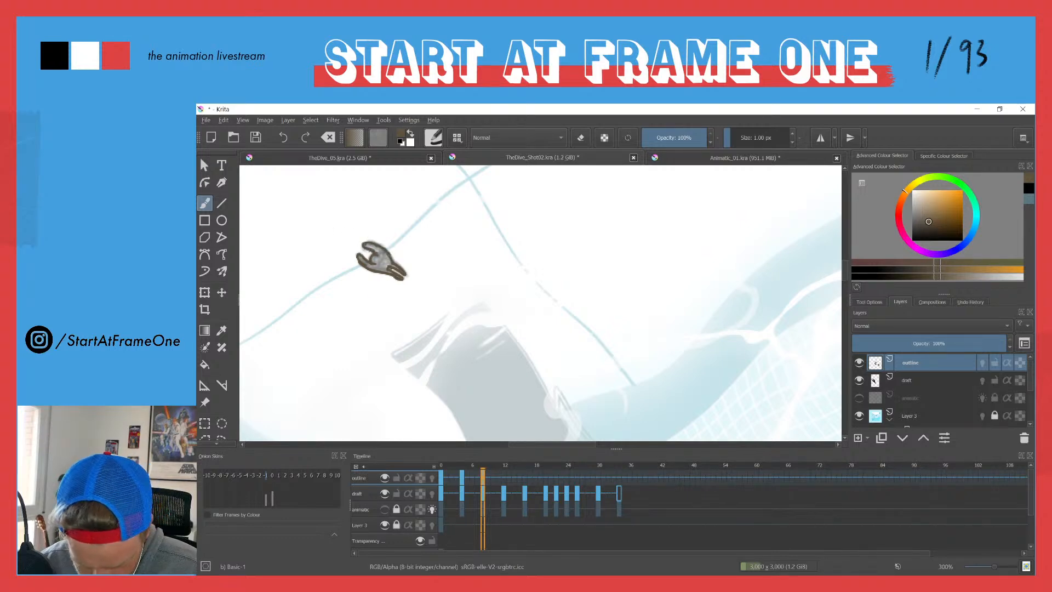
Step: Fill the traced diver on frame 8 with brown and return to the brush
{"action": "key", "text": "f"}
{"action": "left_click", "coordinate": [383, 264]}
{"action": "key", "text": "b"}
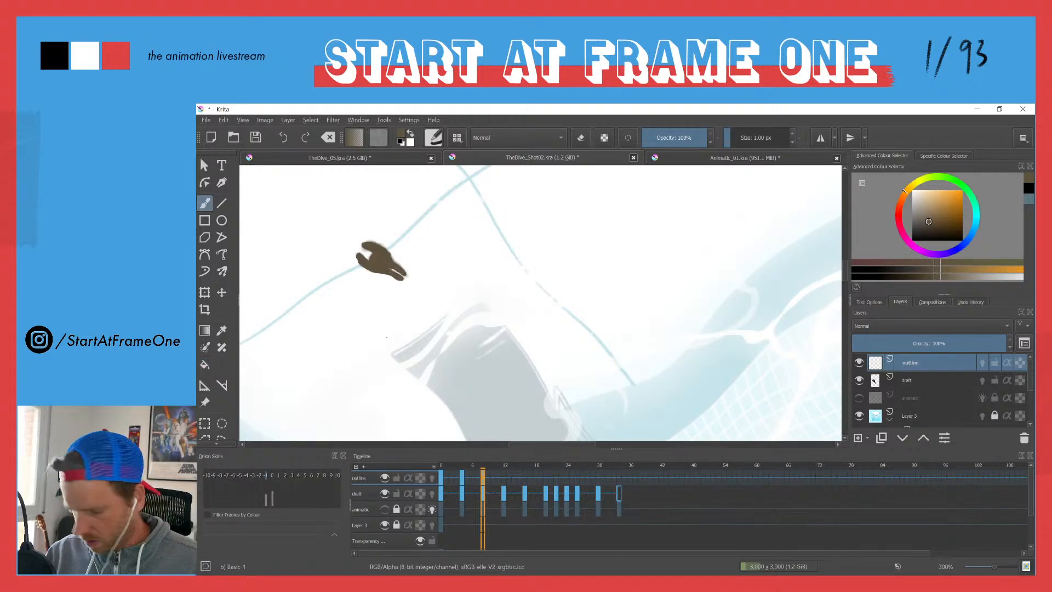
Step: Create a blank keyframe on frame 12 of the outline layer, then trace the diver and paint it solid brown
{"action": "key", "text": "Right"}
{"action": "key", "text": "Right"}
{"action": "key", "text": "Right"}
{"action": "key", "text": "Right"}
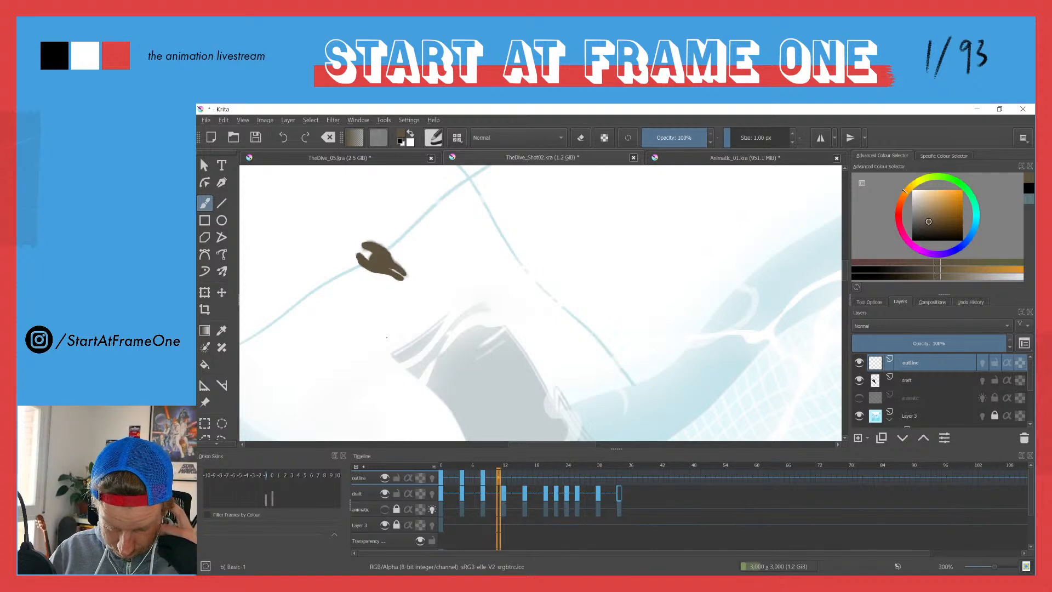
{"action": "key", "text": "Insert"}
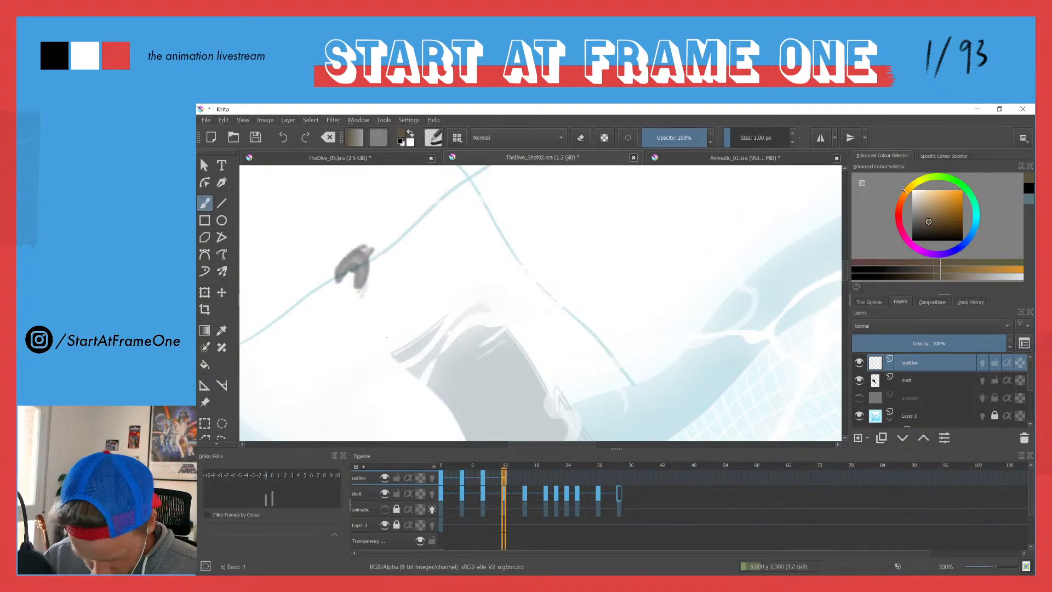
{"action": "mouse_move", "coordinate": [358, 263]}
{"action": "left_mouse_down"}
{"action": "mouse_move", "coordinate": [338, 280]}
{"action": "mouse_move", "coordinate": [349, 254]}
{"action": "mouse_move", "coordinate": [361, 249]}
{"action": "mouse_move", "coordinate": [366, 266]}
{"action": "mouse_move", "coordinate": [366, 245]}
{"action": "left_mouse_up"}
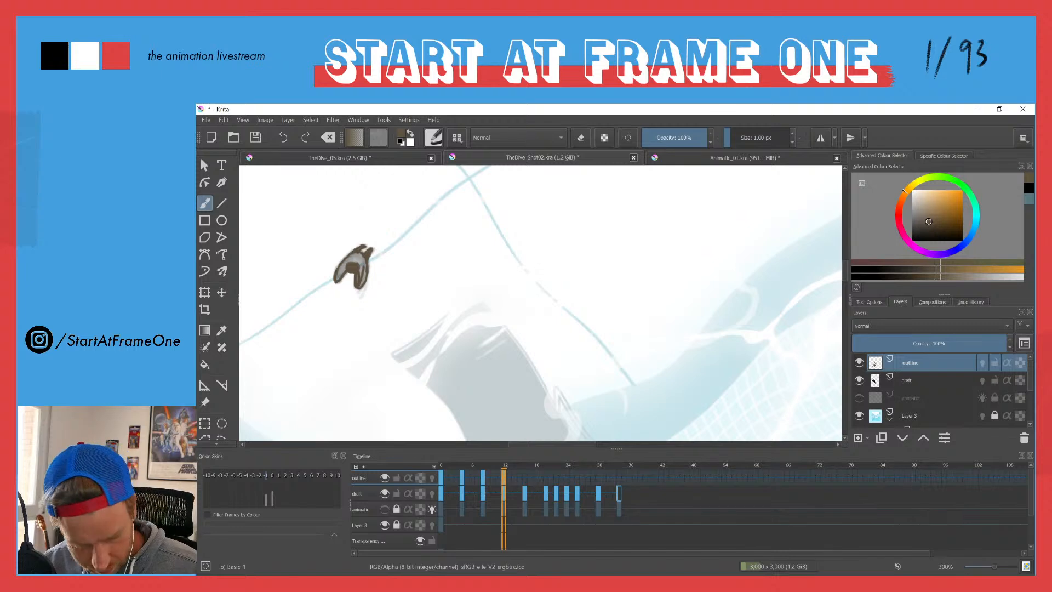
{"action": "left_click_drag", "start_coordinate": [360, 265], "coordinate": [337, 277]}
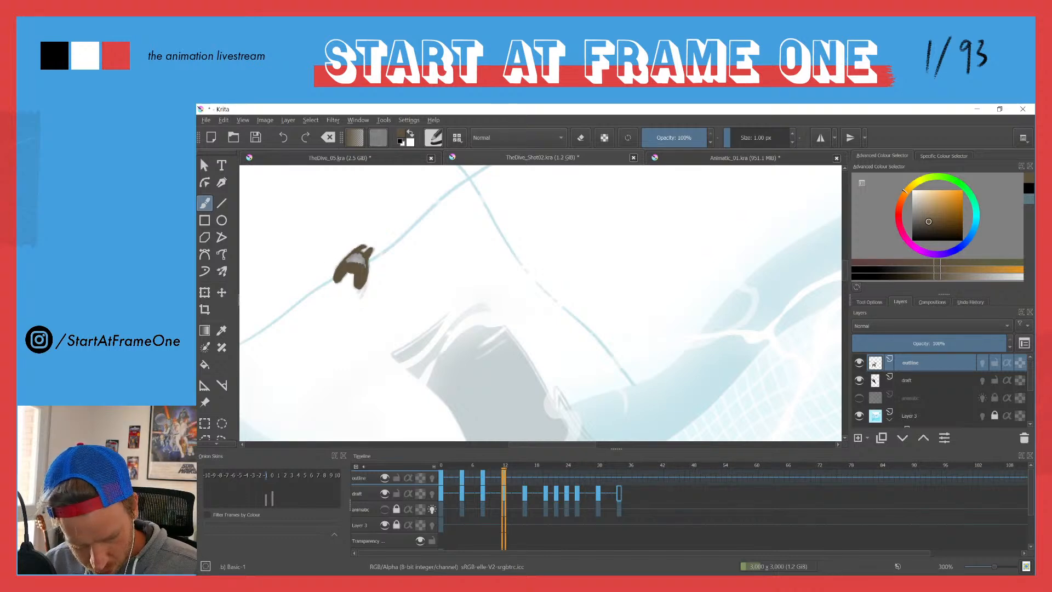
{"action": "mouse_move", "coordinate": [356, 255]}
{"action": "left_mouse_down"}
{"action": "mouse_move", "coordinate": [348, 264]}
{"action": "mouse_move", "coordinate": [364, 268]}
{"action": "left_mouse_up"}
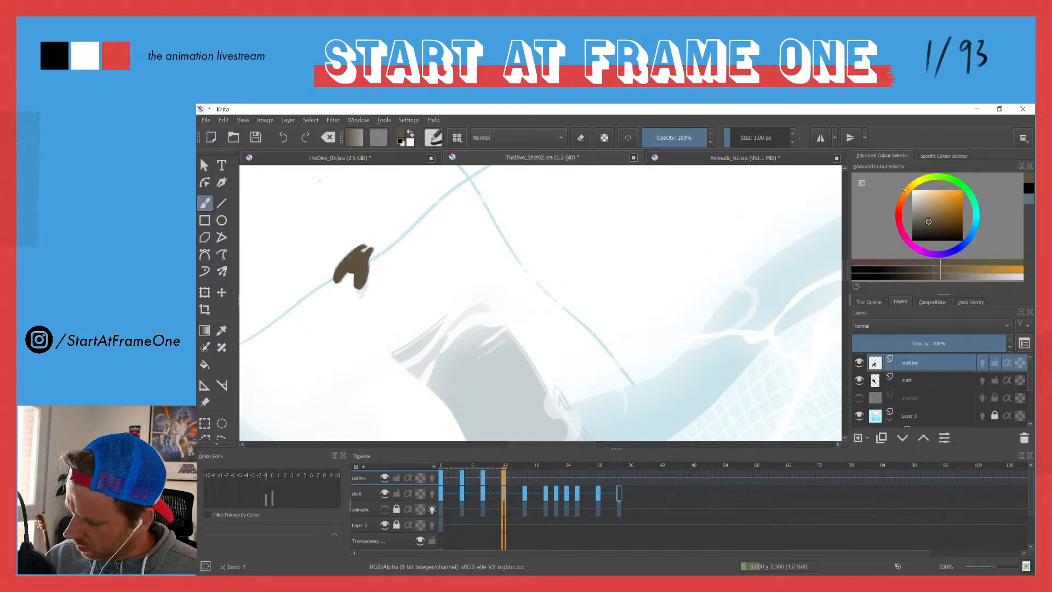
Step: Create a blank keyframe on frame 16 of the outline layer and trace the diver's outline in brown over the draft
{"action": "key", "text": "Right"}
{"action": "key", "text": "Right"}
{"action": "key", "text": "Right"}
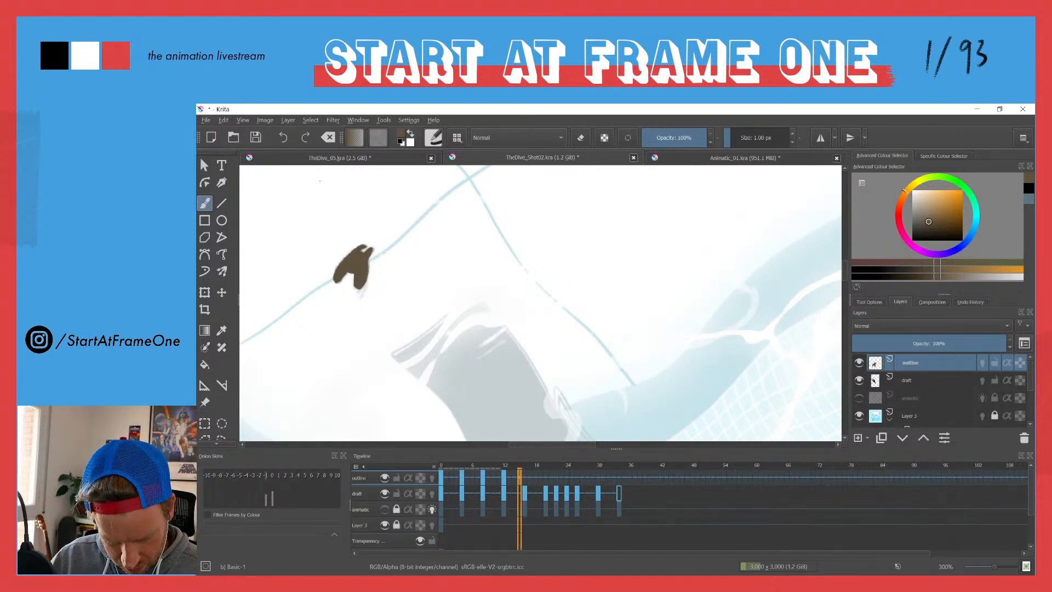
{"action": "key", "text": "Right"}
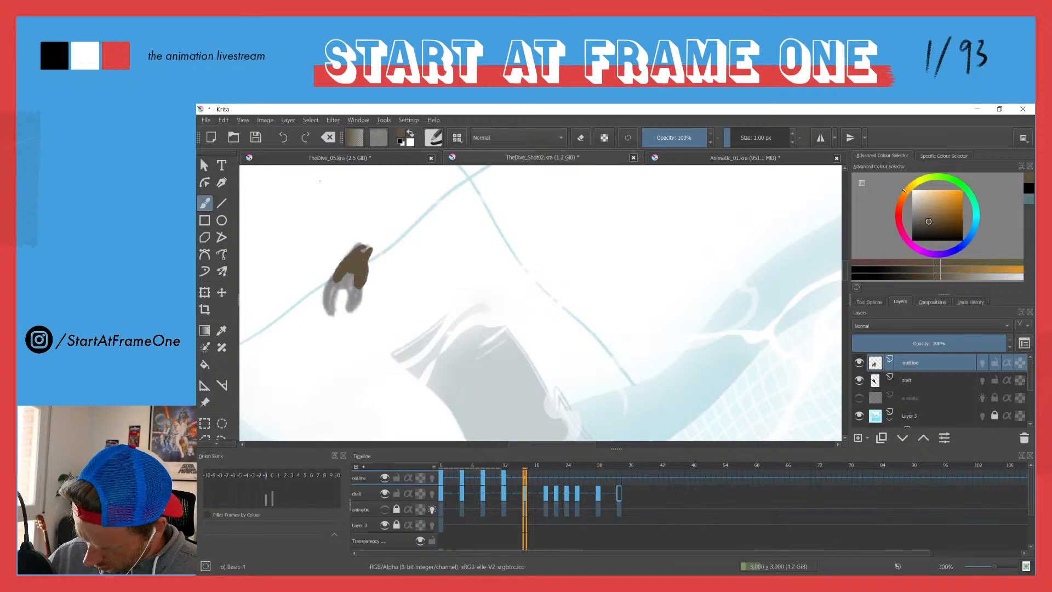
{"action": "key", "text": "ctrl+z"}
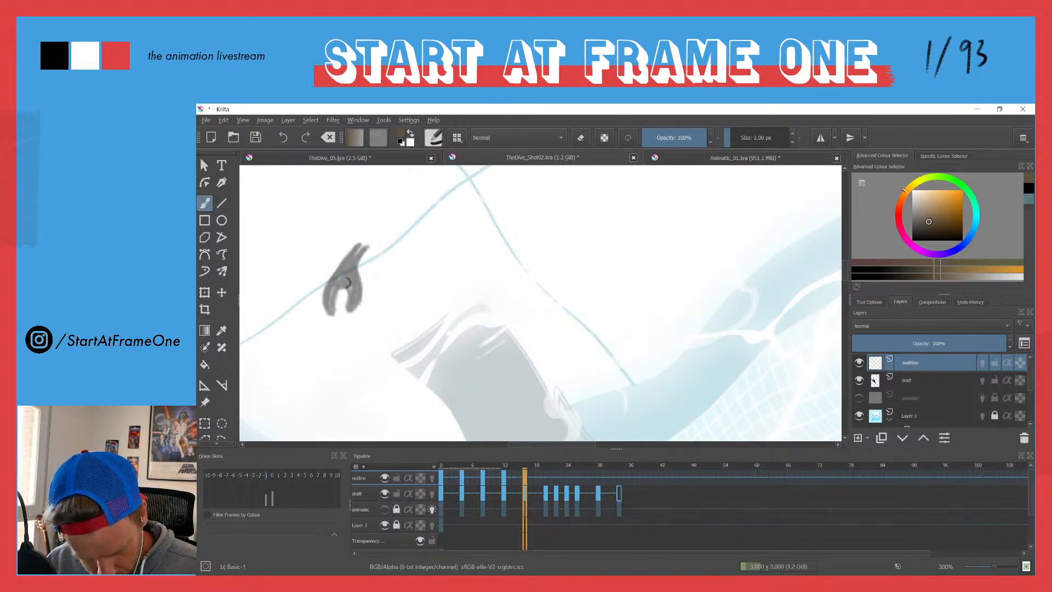
{"action": "mouse_move", "coordinate": [344, 281]}
{"action": "left_mouse_down"}
{"action": "mouse_move", "coordinate": [348, 310]}
{"action": "mouse_move", "coordinate": [365, 251]}
{"action": "mouse_move", "coordinate": [348, 254]}
{"action": "mouse_move", "coordinate": [322, 301]}
{"action": "mouse_move", "coordinate": [330, 317]}
{"action": "mouse_move", "coordinate": [357, 304]}
{"action": "left_mouse_up"}
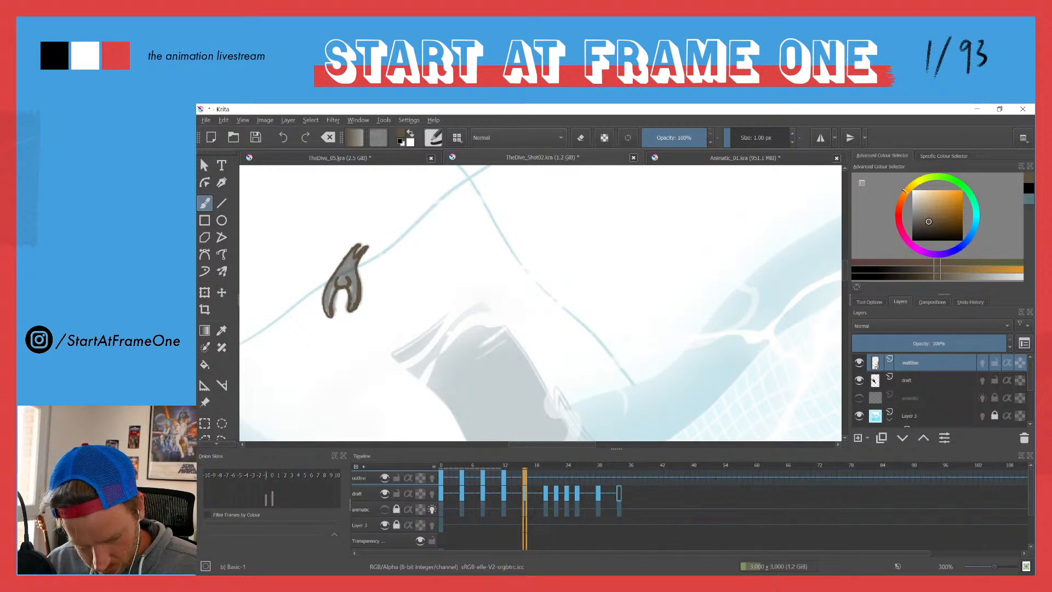
Step: Paint in the diver's arms on frame 16 and fill the body with brown, covering the remaining gaps with the brush
{"action": "left_click_drag", "start_coordinate": [335, 275], "coordinate": [327, 307]}
{"action": "mouse_move", "coordinate": [360, 173]}
{"action": "left_mouse_down"}
{"action": "mouse_move", "coordinate": [330, 310]}
{"action": "mouse_move", "coordinate": [327, 297]}
{"action": "mouse_move", "coordinate": [339, 286]}
{"action": "mouse_move", "coordinate": [353, 305]}
{"action": "left_mouse_up"}
{"action": "key", "text": "ctrl+z"}
{"action": "left_click_drag", "start_coordinate": [355, 282], "coordinate": [353, 297]}
{"action": "key", "text": "f"}
{"action": "left_click", "coordinate": [347, 275]}
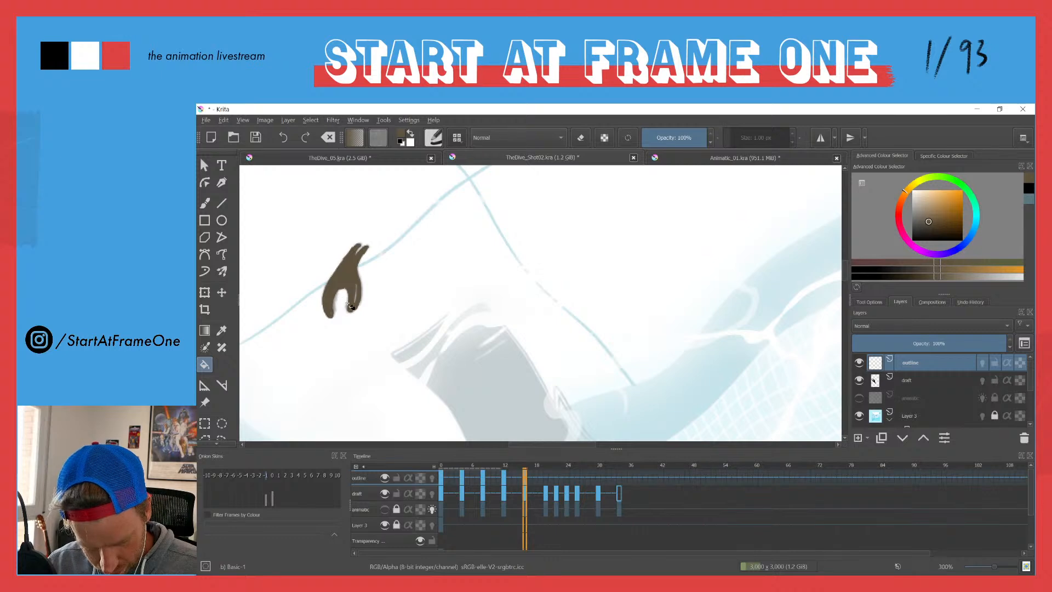
{"action": "key", "text": "b"}
{"action": "left_click_drag", "start_coordinate": [355, 286], "coordinate": [354, 302]}
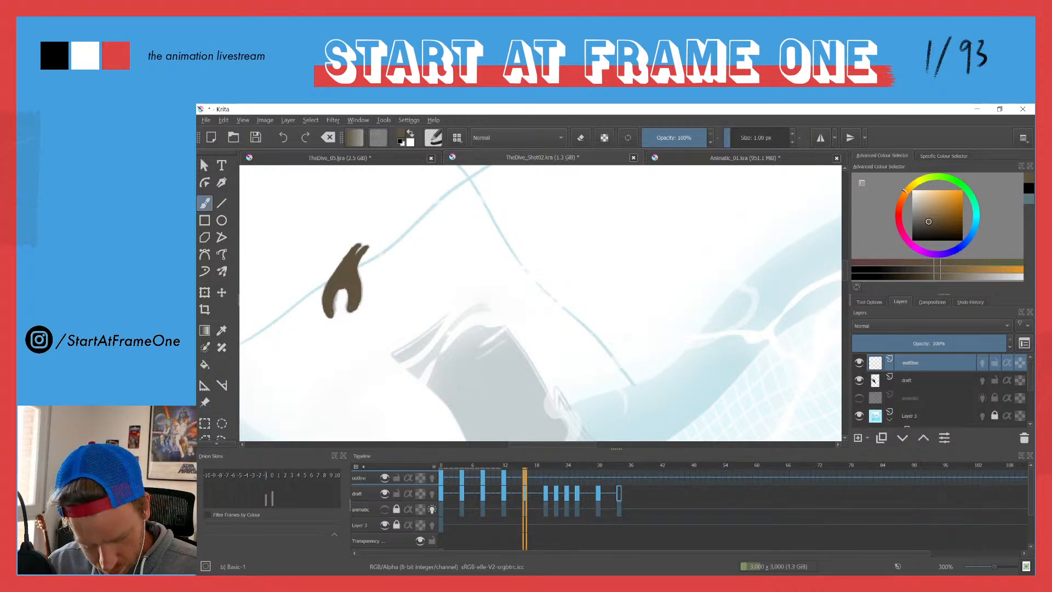
Step: Create a blank keyframe on frame 20 of the outline layer and trace the large character's eyes and moustache in brown
{"action": "key", "text": "period"}
{"action": "key", "text": "period"}
{"action": "key", "text": "period"}
{"action": "key", "text": "period"}
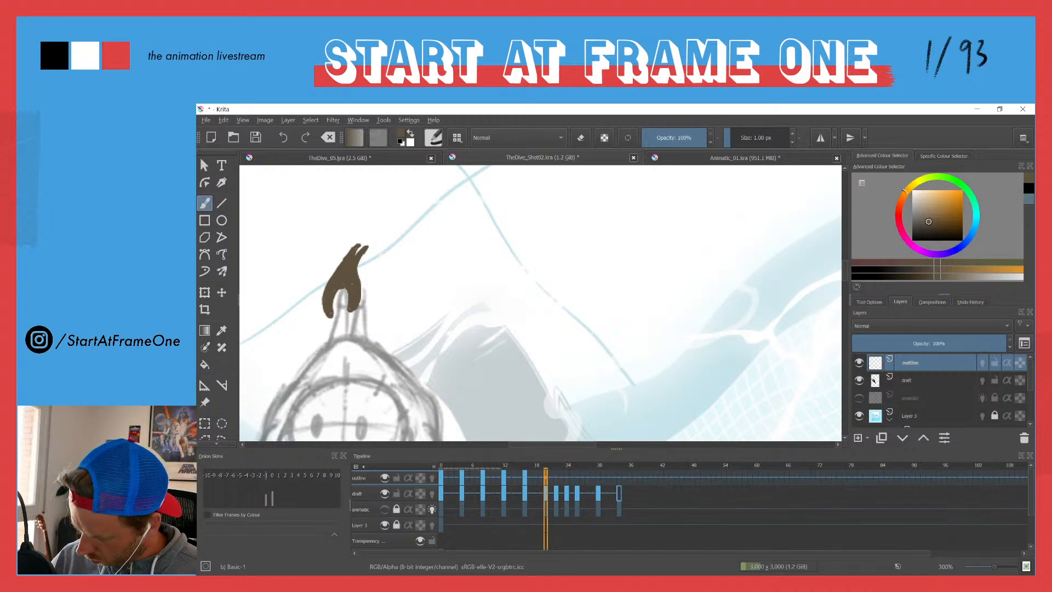
{"action": "key", "text": "F7"}
{"action": "left_click_drag", "start_coordinate": [388, 302], "coordinate": [461, 171]}
{"action": "mouse_move", "coordinate": [389, 300]}
{"action": "left_mouse_down"}
{"action": "mouse_move", "coordinate": [385, 290]}
{"action": "mouse_move", "coordinate": [389, 301]}
{"action": "mouse_move", "coordinate": [430, 298]}
{"action": "mouse_move", "coordinate": [437, 285]}
{"action": "mouse_move", "coordinate": [413, 324]}
{"action": "mouse_move", "coordinate": [372, 330]}
{"action": "mouse_move", "coordinate": [394, 345]}
{"action": "mouse_move", "coordinate": [432, 315]}
{"action": "mouse_move", "coordinate": [456, 339]}
{"action": "mouse_move", "coordinate": [420, 345]}
{"action": "left_mouse_up"}
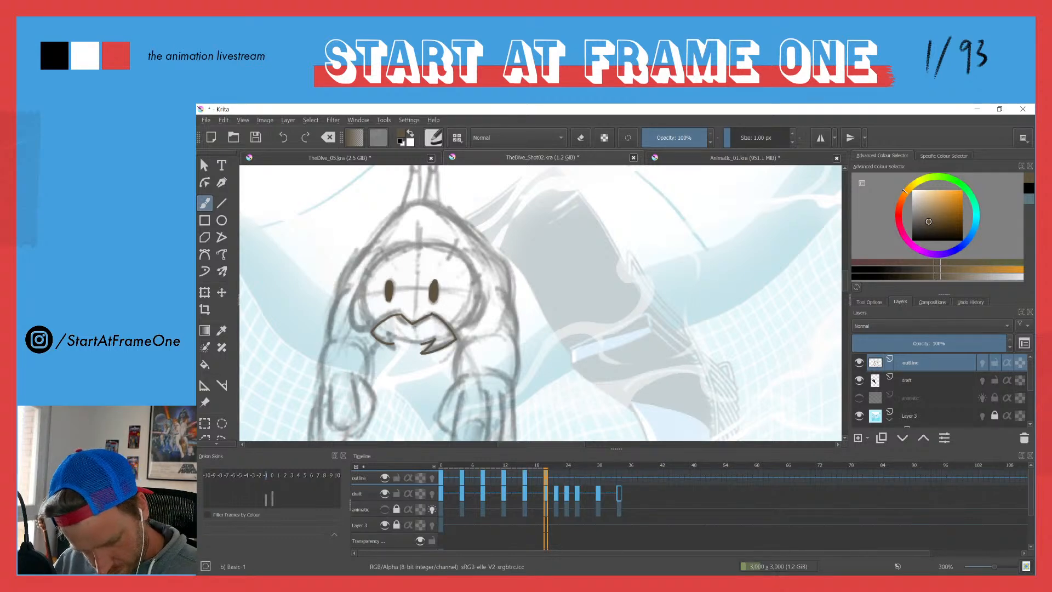
{"action": "mouse_move", "coordinate": [385, 330]}
{"action": "left_mouse_down"}
{"action": "mouse_move", "coordinate": [419, 345]}
{"action": "mouse_move", "coordinate": [393, 345]}
{"action": "mouse_move", "coordinate": [407, 345]}
{"action": "left_mouse_up"}
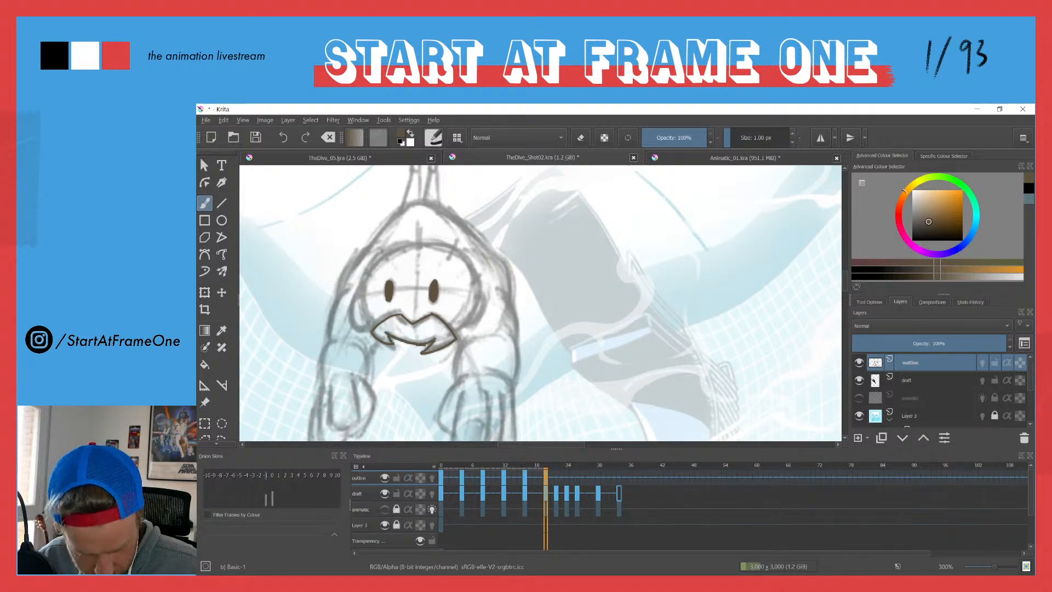
Step: Trace the left edge of the character's face beside the moustache on frame 20, following the draft
{"action": "left_click_drag", "start_coordinate": [362, 308], "coordinate": [370, 321]}
{"action": "mouse_move", "coordinate": [361, 283]}
{"action": "left_mouse_down"}
{"action": "mouse_move", "coordinate": [357, 328]}
{"action": "mouse_move", "coordinate": [371, 325]}
{"action": "left_mouse_up"}
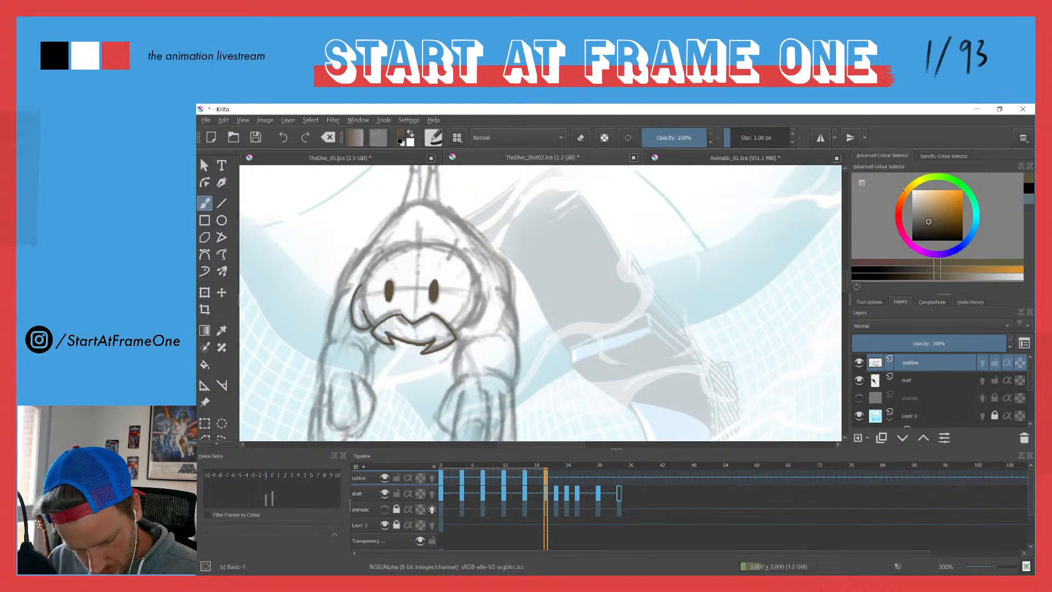
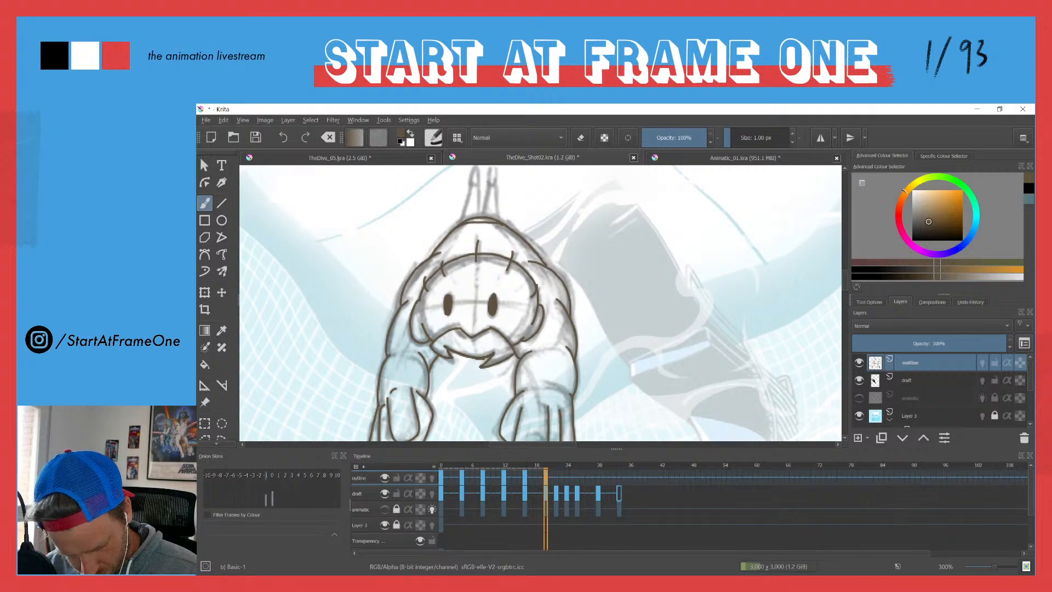
Step: Undo the last strokes at the top of the character's back on frame 20, redraw the back outline and trace both legs
{"action": "key", "text": "ctrl+z"}
{"action": "key", "text": "ctrl+z"}
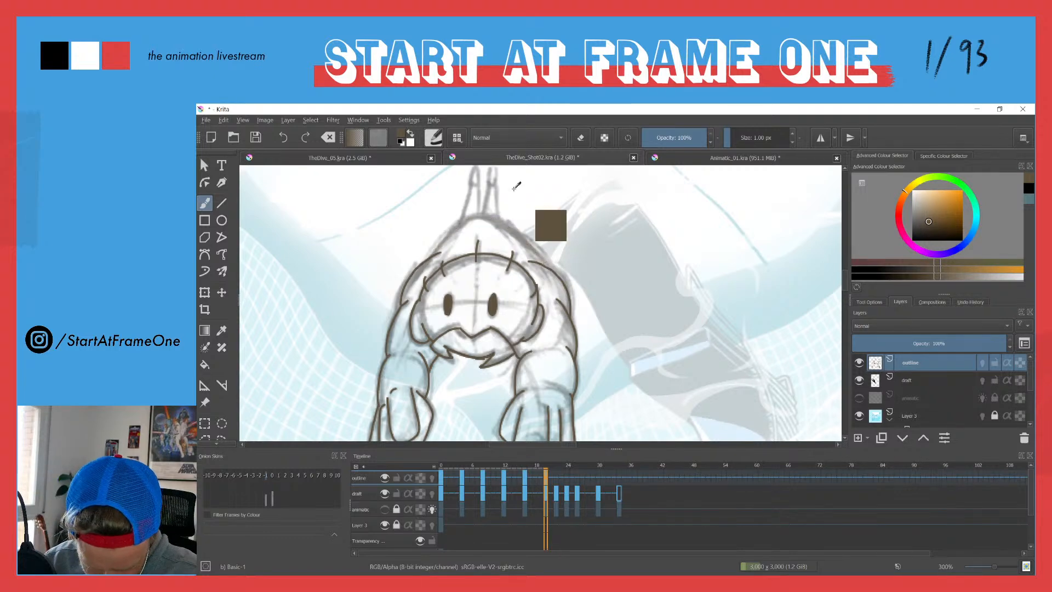
{"action": "mouse_move", "coordinate": [429, 257]}
{"action": "left_mouse_down"}
{"action": "mouse_move", "coordinate": [480, 210]}
{"action": "mouse_move", "coordinate": [544, 266]}
{"action": "left_mouse_up"}
{"action": "mouse_move", "coordinate": [458, 226]}
{"action": "left_mouse_down"}
{"action": "mouse_move", "coordinate": [502, 224]}
{"action": "mouse_move", "coordinate": [478, 211]}
{"action": "mouse_move", "coordinate": [474, 179]}
{"action": "mouse_move", "coordinate": [499, 217]}
{"action": "mouse_move", "coordinate": [492, 193]}
{"action": "left_mouse_up"}
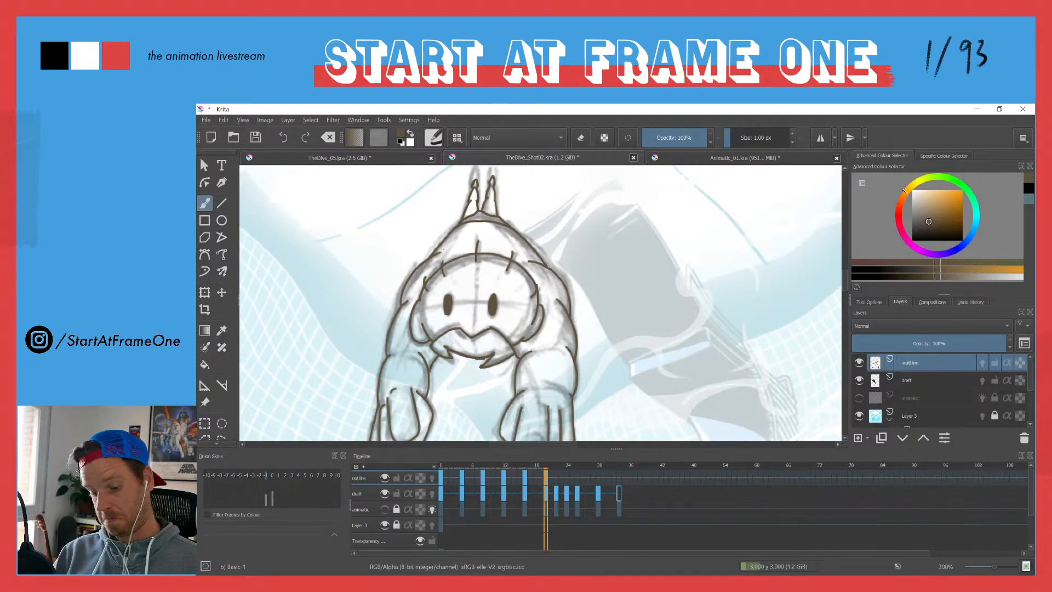
{"action": "left_click_drag", "start_coordinate": [428, 260], "coordinate": [390, 344]}
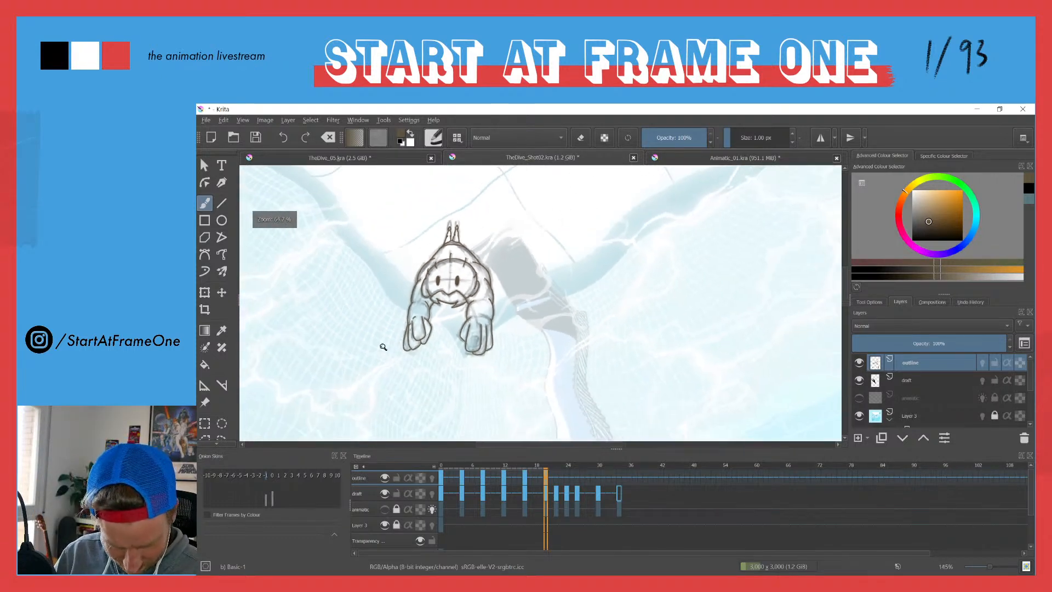
Step: Flip back and forth between frames 16 and 20 to compare the traced poses
{"action": "key", "text": "ctrl+Left"}
{"action": "key", "text": "ctrl+Right"}
{"action": "key", "text": "ctrl+Left"}
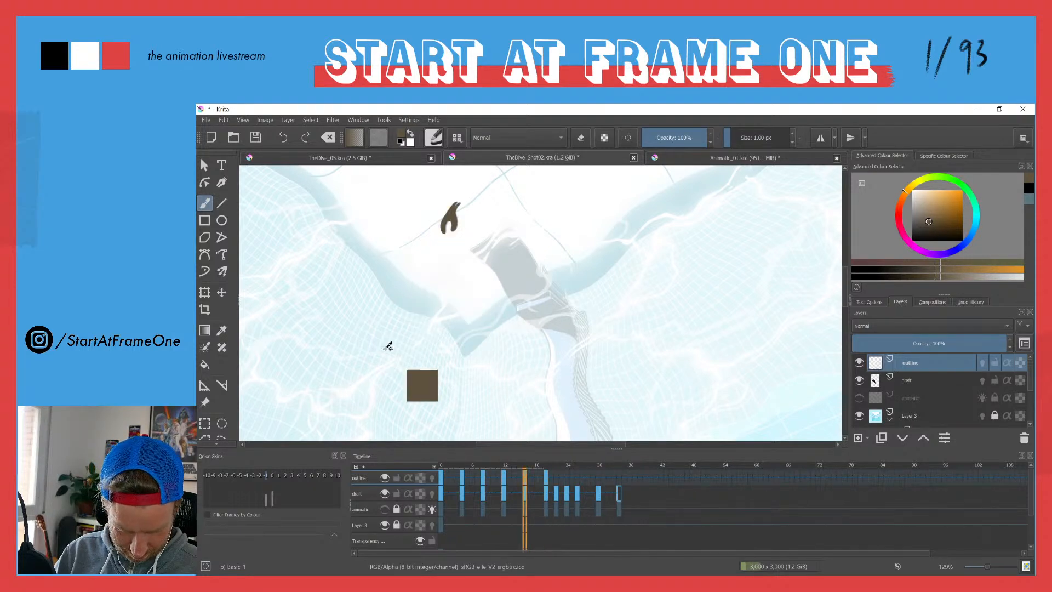
{"action": "key", "text": "ctrl+Right"}
{"action": "key", "text": "ctrl+Left"}
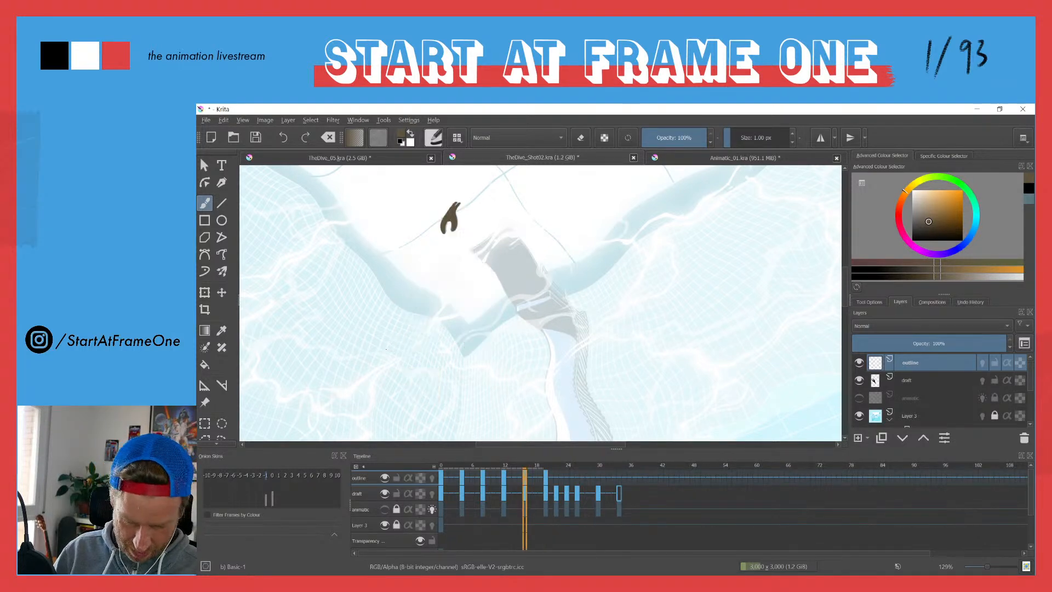
{"action": "key", "text": "ctrl+Right"}
{"action": "key", "text": "Right"}
{"action": "key", "text": "Right"}
{"action": "key", "text": "ctrl+Left"}
Step: Create a blank keyframe on frame 22 of the outline layer and draw the character's two eyes, filling them with brown
{"action": "key", "text": "Right"}
{"action": "key", "text": "Right"}
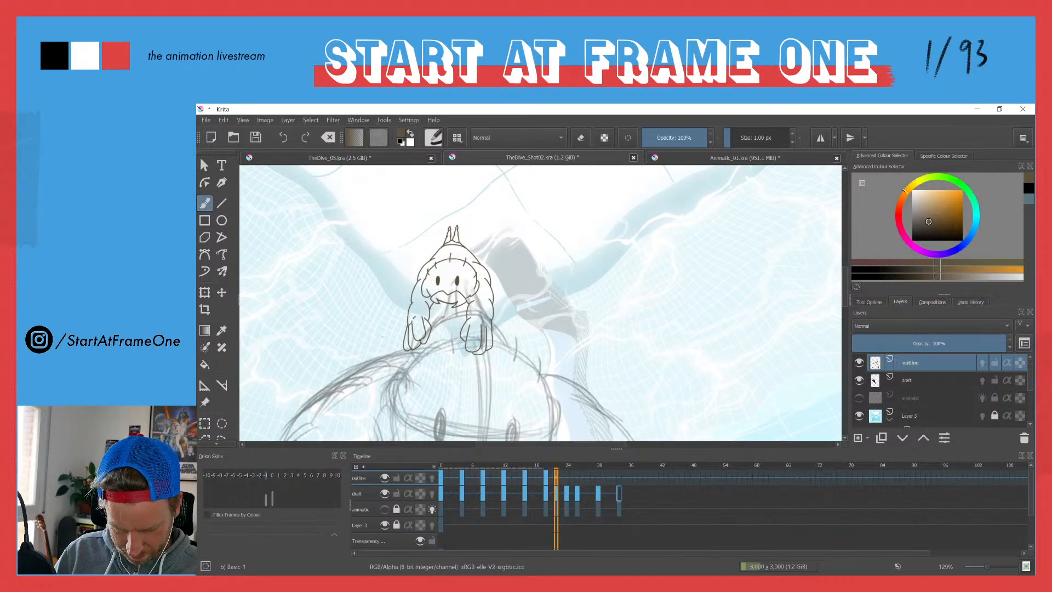
{"action": "left_click_drag", "start_coordinate": [396, 351], "coordinate": [424, 246]}
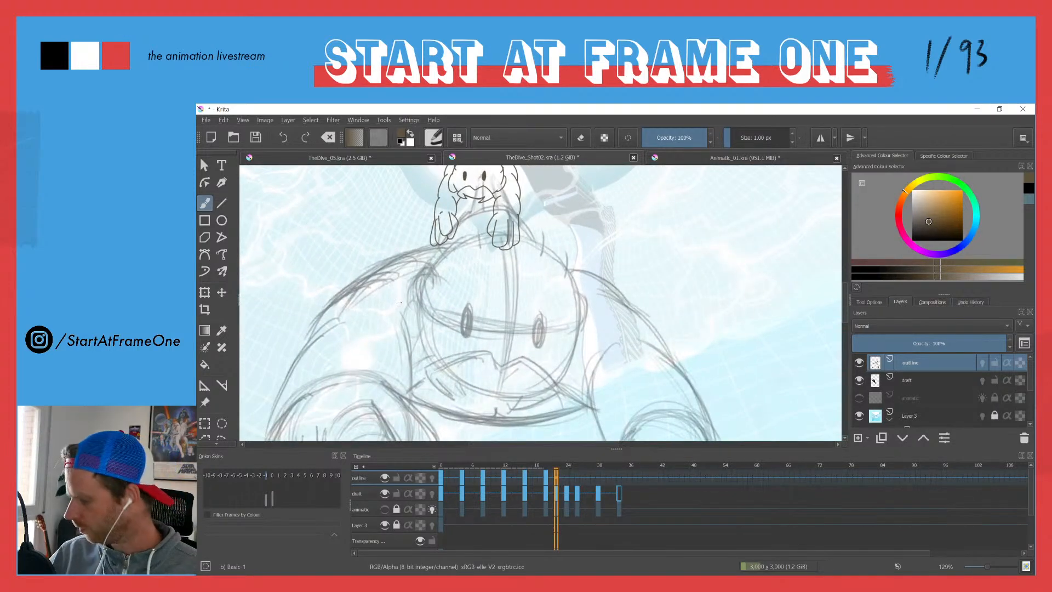
{"action": "key", "text": "Delete"}
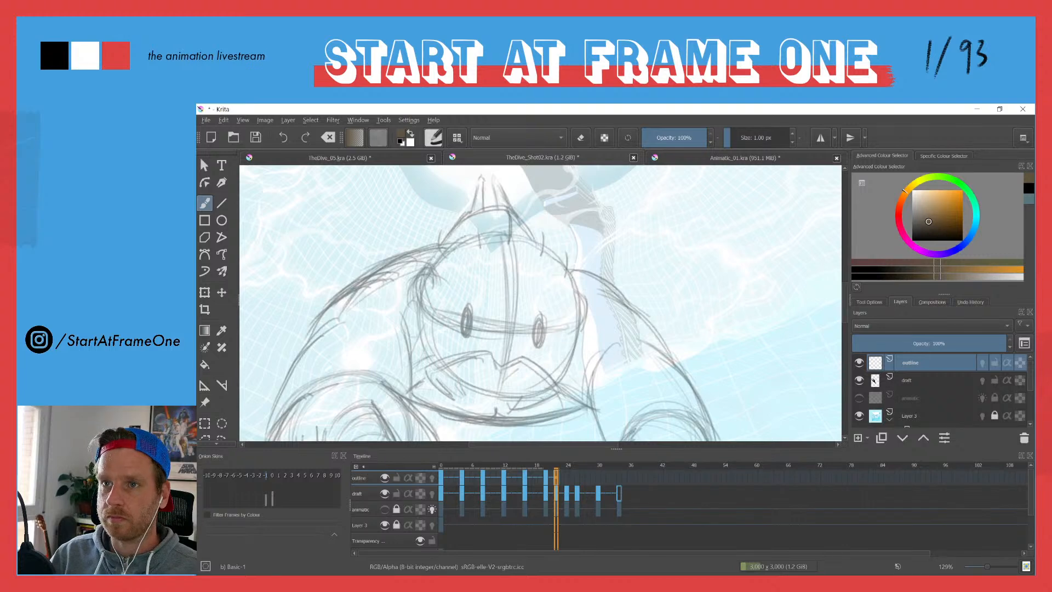
{"action": "mouse_move", "coordinate": [465, 335]}
{"action": "left_mouse_down"}
{"action": "mouse_move", "coordinate": [472, 307]}
{"action": "mouse_move", "coordinate": [463, 326]}
{"action": "left_mouse_up"}
{"action": "key", "text": "f"}
{"action": "left_click", "coordinate": [467, 322]}
{"action": "key", "text": "b"}
{"action": "mouse_move", "coordinate": [534, 326]}
{"action": "left_mouse_down"}
{"action": "mouse_move", "coordinate": [534, 344]}
{"action": "mouse_move", "coordinate": [541, 319]}
{"action": "left_mouse_up"}
{"action": "key", "text": "f"}
{"action": "left_click", "coordinate": [539, 331]}
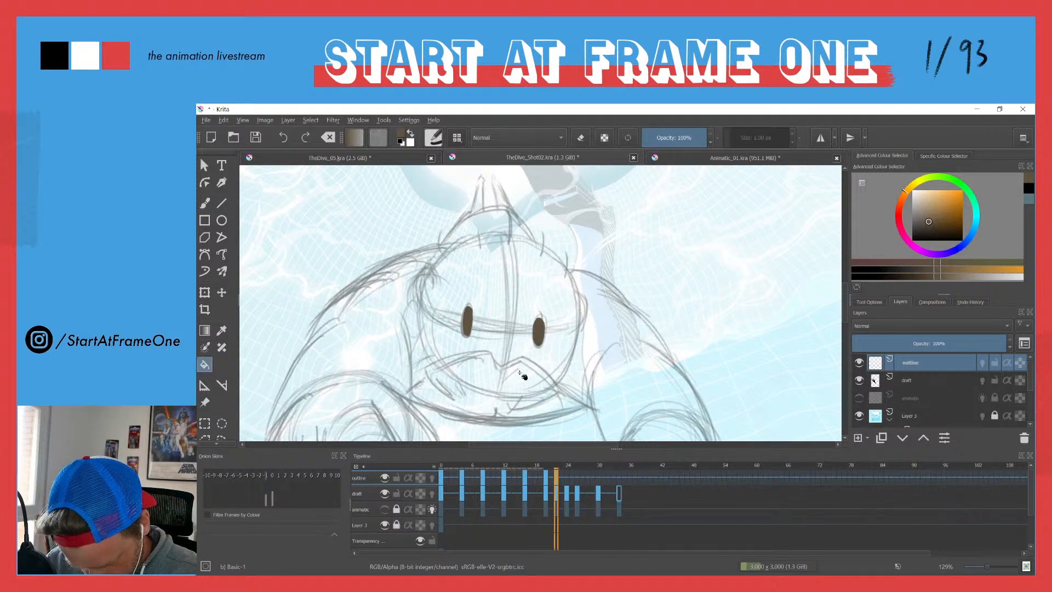
Step: Trace the pointed moustache outline below the eyes on frame 22, undoing the stray stroke above it
{"action": "key", "text": "b"}
{"action": "left_click_drag", "start_coordinate": [503, 365], "coordinate": [523, 355]}
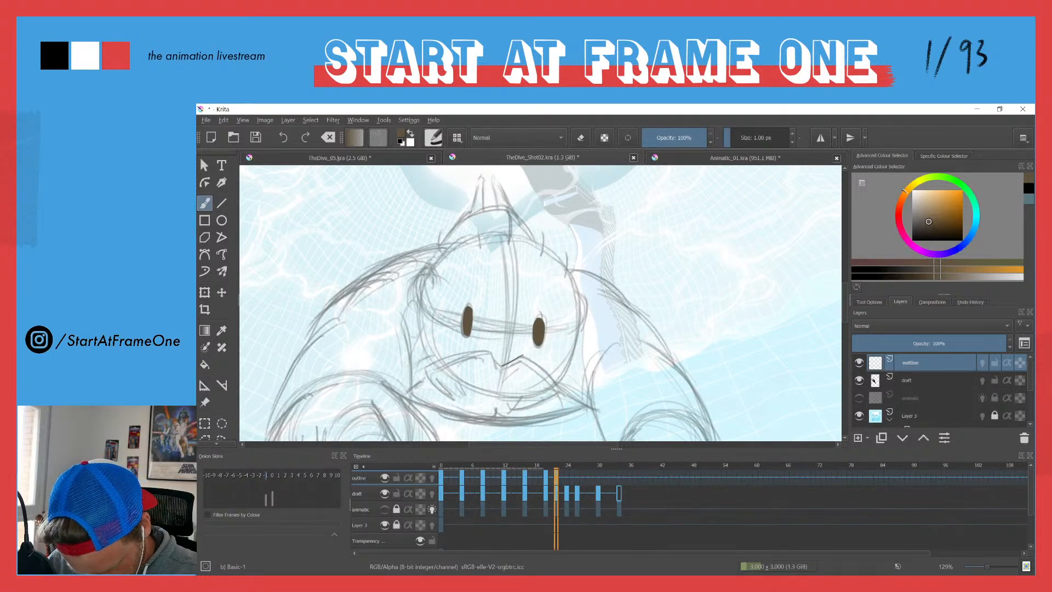
{"action": "left_click_drag", "start_coordinate": [471, 328], "coordinate": [462, 283]}
{"action": "scroll", "coordinate": [409, 303], "scroll_direction": "up", "scroll_amount": 4}
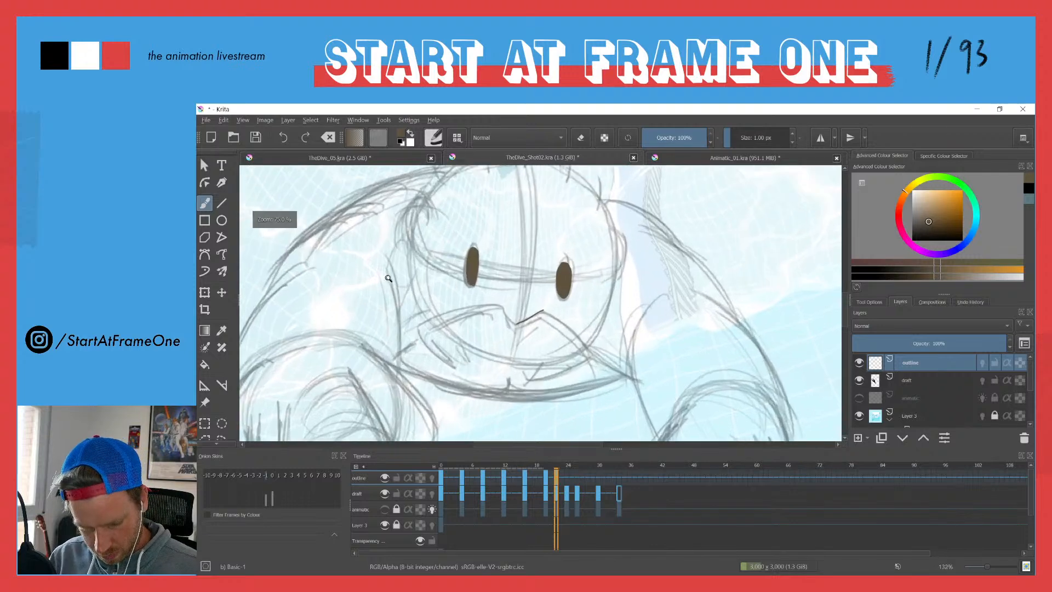
{"action": "mouse_move", "coordinate": [545, 329]}
{"action": "left_mouse_down"}
{"action": "mouse_move", "coordinate": [519, 305]}
{"action": "mouse_move", "coordinate": [482, 309]}
{"action": "mouse_move", "coordinate": [426, 343]}
{"action": "left_mouse_up"}
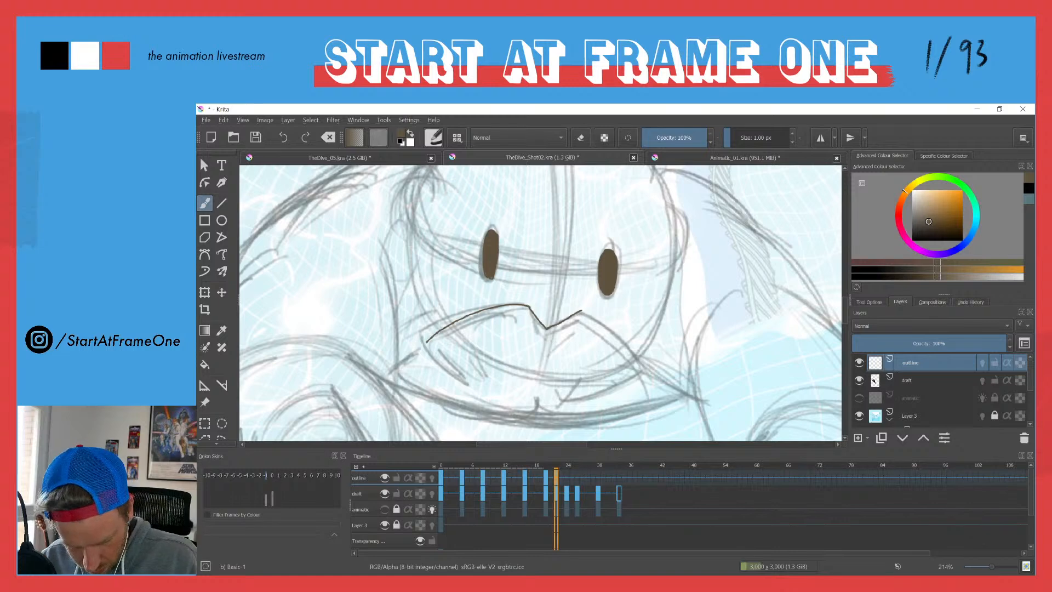
{"action": "left_click_drag", "start_coordinate": [582, 311], "coordinate": [648, 380]}
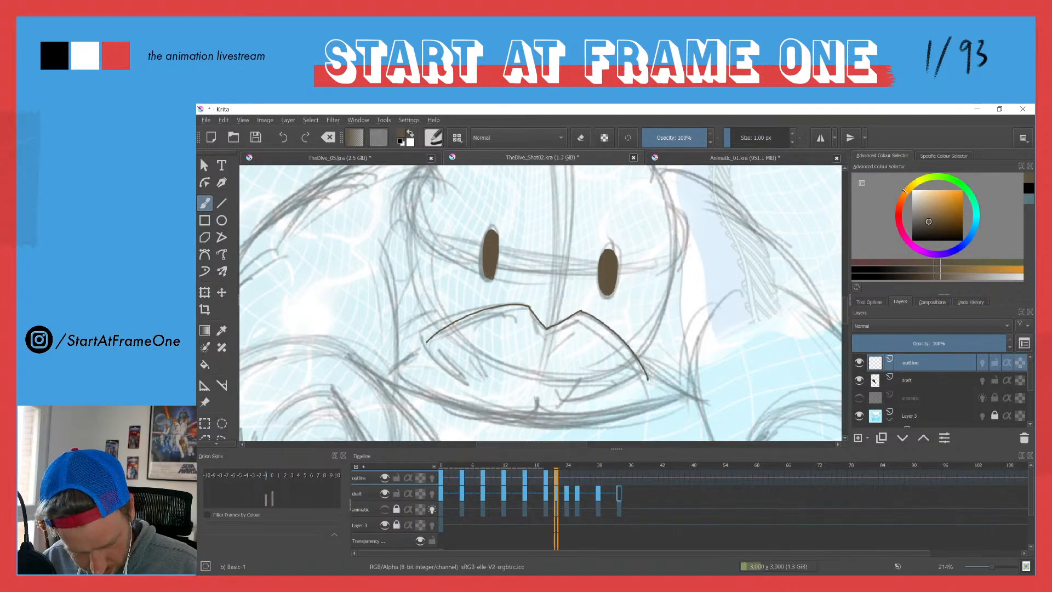
{"action": "mouse_move", "coordinate": [426, 344]}
{"action": "left_mouse_down"}
{"action": "mouse_move", "coordinate": [474, 347]}
{"action": "mouse_move", "coordinate": [508, 374]}
{"action": "mouse_move", "coordinate": [579, 381]}
{"action": "mouse_move", "coordinate": [564, 401]}
{"action": "mouse_move", "coordinate": [645, 381]}
{"action": "left_mouse_up"}
{"action": "left_click_drag", "start_coordinate": [449, 265], "coordinate": [498, 312]}
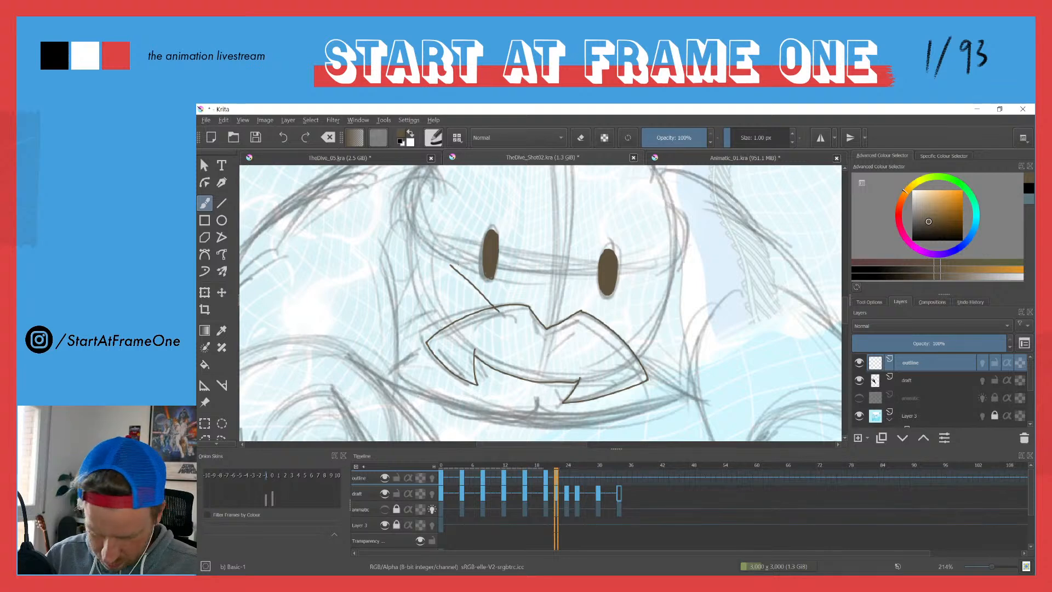
{"action": "key", "text": "ctrl+z"}
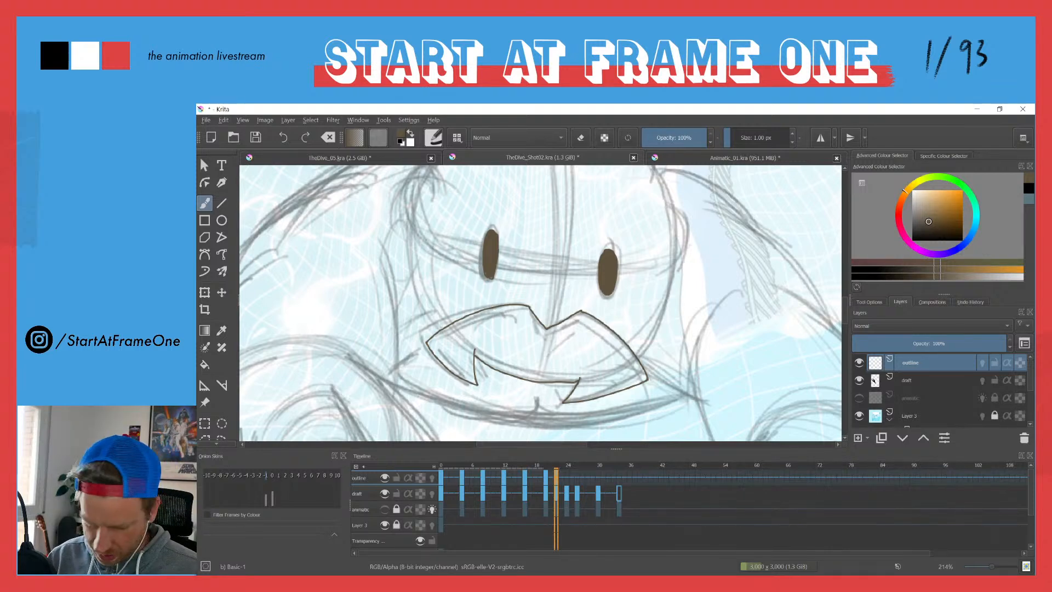
Step: Trace the head outline, both ears and the short hair strokes around the top of the head on frame 22
{"action": "mouse_move", "coordinate": [414, 245]}
{"action": "left_mouse_down"}
{"action": "mouse_move", "coordinate": [413, 289]}
{"action": "mouse_move", "coordinate": [434, 256]}
{"action": "mouse_move", "coordinate": [420, 247]}
{"action": "mouse_move", "coordinate": [411, 258]}
{"action": "mouse_move", "coordinate": [436, 345]}
{"action": "left_mouse_up"}
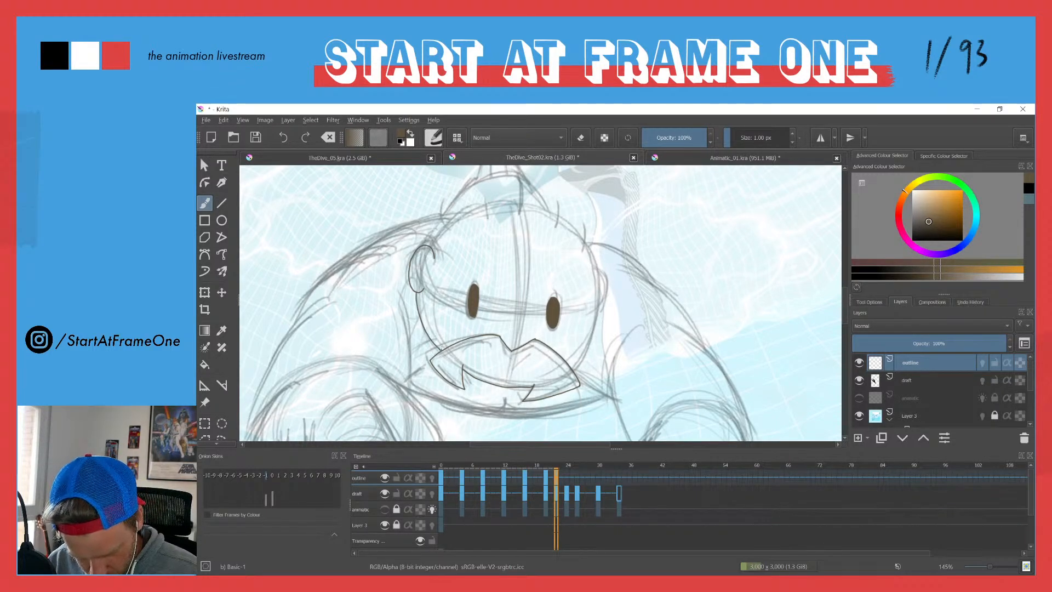
{"action": "mouse_move", "coordinate": [426, 246]}
{"action": "left_mouse_down"}
{"action": "mouse_move", "coordinate": [463, 216]}
{"action": "mouse_move", "coordinate": [522, 203]}
{"action": "mouse_move", "coordinate": [570, 223]}
{"action": "mouse_move", "coordinate": [596, 290]}
{"action": "mouse_move", "coordinate": [575, 368]}
{"action": "left_mouse_up"}
{"action": "mouse_move", "coordinate": [601, 281]}
{"action": "left_mouse_down"}
{"action": "mouse_move", "coordinate": [606, 303]}
{"action": "mouse_move", "coordinate": [511, 221]}
{"action": "mouse_move", "coordinate": [583, 324]}
{"action": "left_mouse_up"}
{"action": "mouse_move", "coordinate": [511, 235]}
{"action": "left_mouse_down"}
{"action": "mouse_move", "coordinate": [504, 215]}
{"action": "mouse_move", "coordinate": [574, 278]}
{"action": "left_mouse_up"}
{"action": "left_click_drag", "start_coordinate": [472, 245], "coordinate": [478, 219]}
{"action": "left_click_drag", "start_coordinate": [432, 266], "coordinate": [435, 245]}
Step: Trace the shoulder and both edges of the arm on the right side of the body, undoing the stray line across the shoulder
{"action": "left_click_drag", "start_coordinate": [467, 278], "coordinate": [384, 191]}
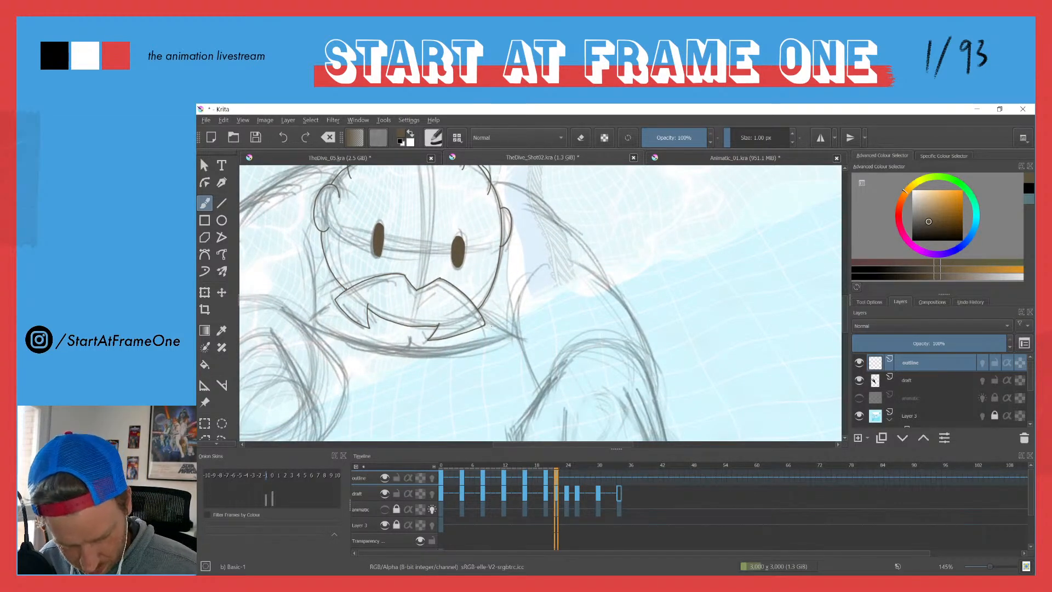
{"action": "left_click_drag", "start_coordinate": [494, 324], "coordinate": [521, 342]}
{"action": "left_click_drag", "start_coordinate": [516, 299], "coordinate": [539, 388]}
{"action": "mouse_move", "coordinate": [569, 258]}
{"action": "left_mouse_down"}
{"action": "mouse_move", "coordinate": [609, 286]}
{"action": "mouse_move", "coordinate": [650, 384]}
{"action": "left_mouse_up"}
{"action": "mouse_move", "coordinate": [526, 205]}
{"action": "left_mouse_down"}
{"action": "mouse_move", "coordinate": [583, 243]}
{"action": "mouse_move", "coordinate": [608, 284]}
{"action": "left_mouse_up"}
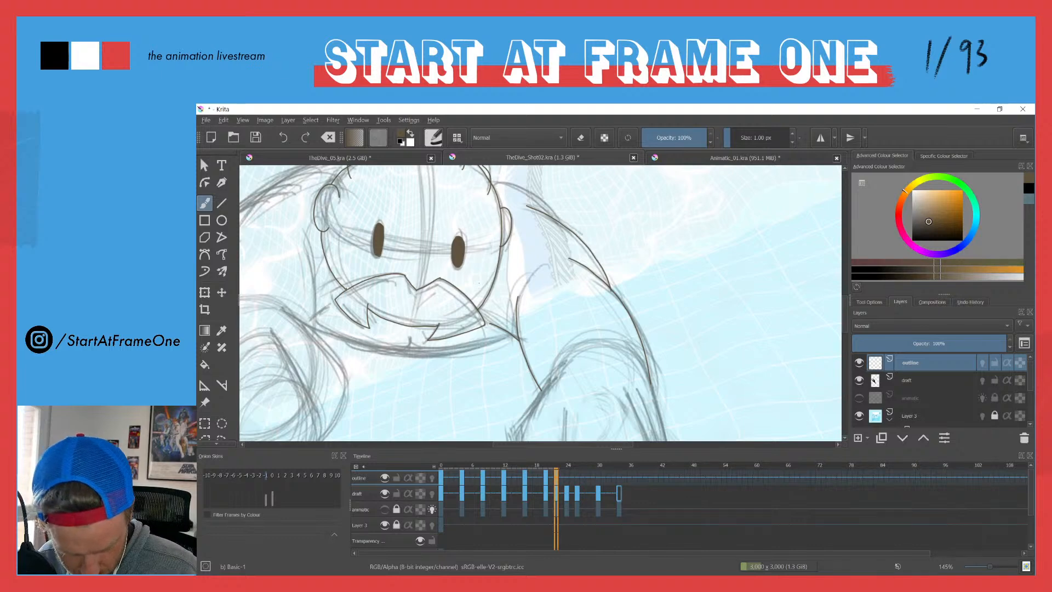
{"action": "left_click_drag", "start_coordinate": [491, 179], "coordinate": [558, 217]}
{"action": "left_click_drag", "start_coordinate": [463, 181], "coordinate": [606, 304]}
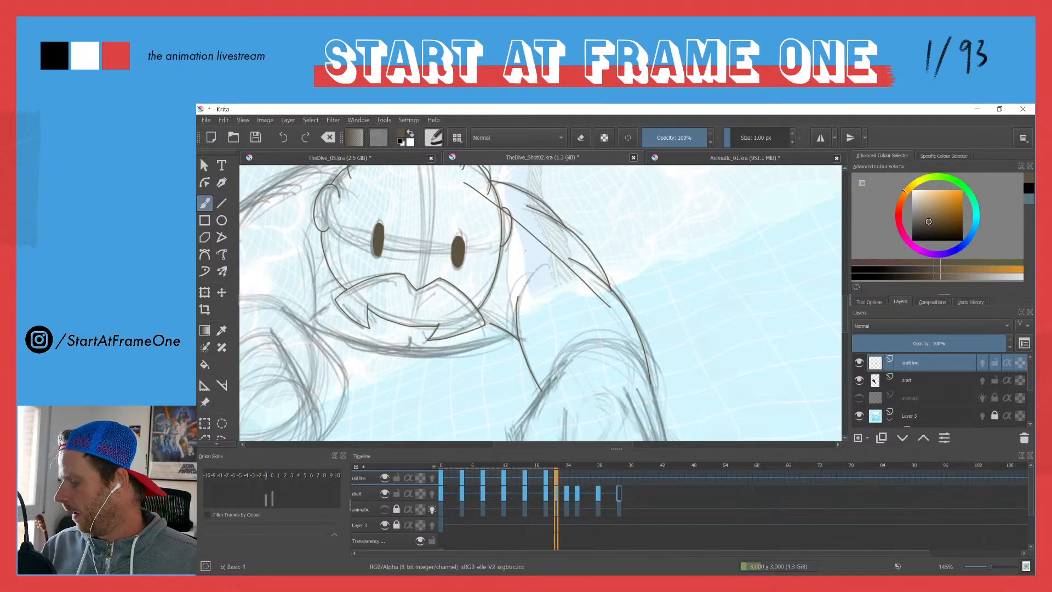
{"action": "left_click_drag", "start_coordinate": [513, 252], "coordinate": [583, 270]}
{"action": "key", "text": "ctrl+z"}
Step: Trace the outer edge of the left-hand arm and the fingers of its fist, following the draft
{"action": "left_click_drag", "start_coordinate": [515, 231], "coordinate": [599, 342]}
{"action": "mouse_move", "coordinate": [470, 294]}
{"action": "left_mouse_down"}
{"action": "mouse_move", "coordinate": [564, 216]}
{"action": "mouse_move", "coordinate": [511, 246]}
{"action": "mouse_move", "coordinate": [522, 201]}
{"action": "mouse_move", "coordinate": [531, 207]}
{"action": "mouse_move", "coordinate": [472, 277]}
{"action": "mouse_move", "coordinate": [508, 182]}
{"action": "mouse_move", "coordinate": [518, 189]}
{"action": "mouse_move", "coordinate": [494, 228]}
{"action": "mouse_move", "coordinate": [482, 307]}
{"action": "mouse_move", "coordinate": [494, 264]}
{"action": "left_mouse_up"}
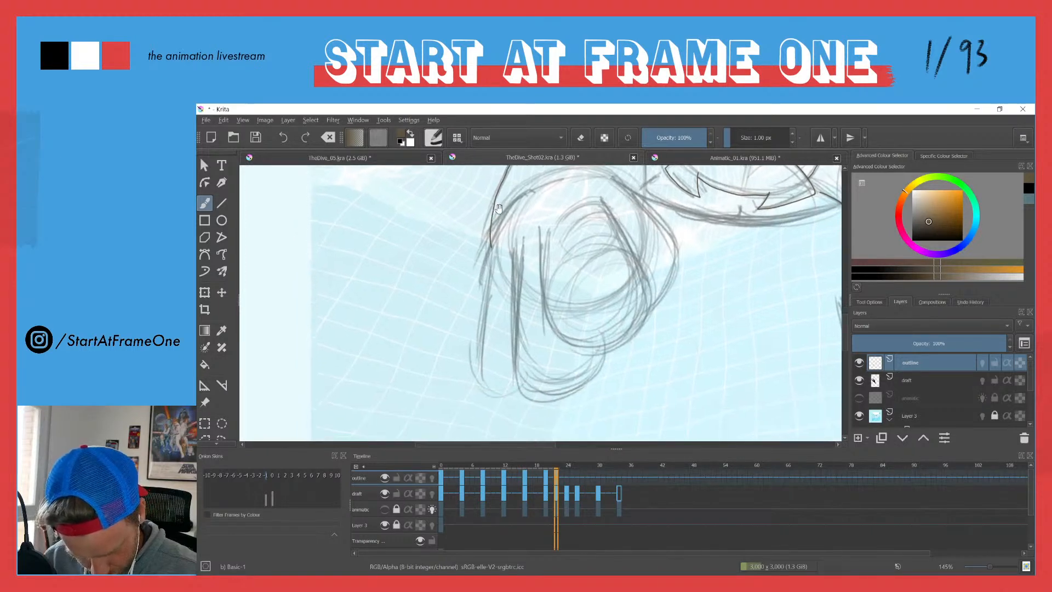
{"action": "mouse_move", "coordinate": [531, 191]}
{"action": "left_mouse_down"}
{"action": "mouse_move", "coordinate": [506, 216]}
{"action": "mouse_move", "coordinate": [485, 288]}
{"action": "mouse_move", "coordinate": [483, 380]}
{"action": "mouse_move", "coordinate": [516, 391]}
{"action": "left_mouse_up"}
{"action": "mouse_move", "coordinate": [514, 247]}
{"action": "left_mouse_down"}
{"action": "mouse_move", "coordinate": [517, 364]}
{"action": "mouse_move", "coordinate": [532, 397]}
{"action": "mouse_move", "coordinate": [582, 388]}
{"action": "mouse_move", "coordinate": [604, 354]}
{"action": "mouse_move", "coordinate": [484, 319]}
{"action": "left_mouse_up"}
{"action": "mouse_move", "coordinate": [419, 218]}
{"action": "left_mouse_down"}
{"action": "mouse_move", "coordinate": [423, 299]}
{"action": "mouse_move", "coordinate": [436, 324]}
{"action": "mouse_move", "coordinate": [472, 343]}
{"action": "mouse_move", "coordinate": [504, 333]}
{"action": "mouse_move", "coordinate": [524, 299]}
{"action": "mouse_move", "coordinate": [465, 173]}
{"action": "left_mouse_up"}
{"action": "left_click_drag", "start_coordinate": [503, 257], "coordinate": [448, 325]}
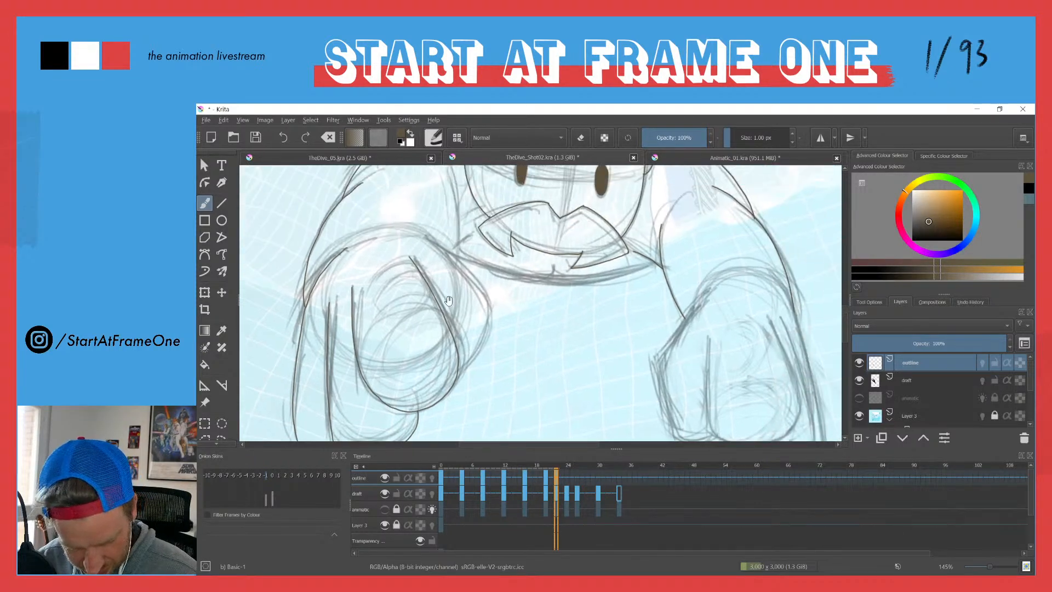
Step: Trace the top of the left-hand forearm and the inner edge of the upper arm beside the face
{"action": "mouse_move", "coordinate": [423, 235]}
{"action": "left_mouse_down"}
{"action": "mouse_move", "coordinate": [485, 301]}
{"action": "mouse_move", "coordinate": [460, 368]}
{"action": "left_mouse_up"}
{"action": "left_click_drag", "start_coordinate": [409, 232], "coordinate": [470, 297]}
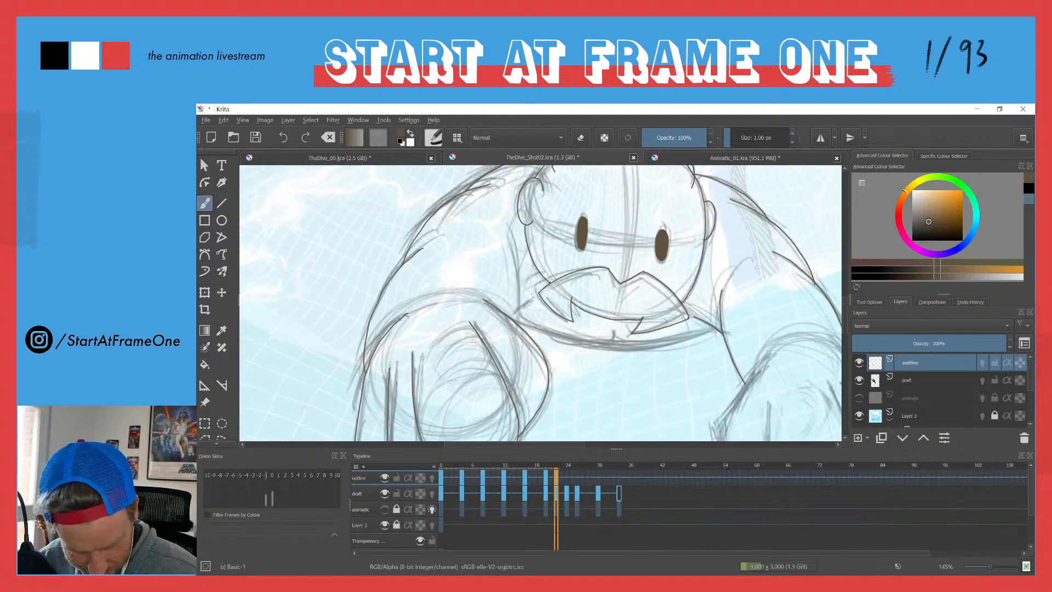
{"action": "left_click_drag", "start_coordinate": [518, 324], "coordinate": [503, 217]}
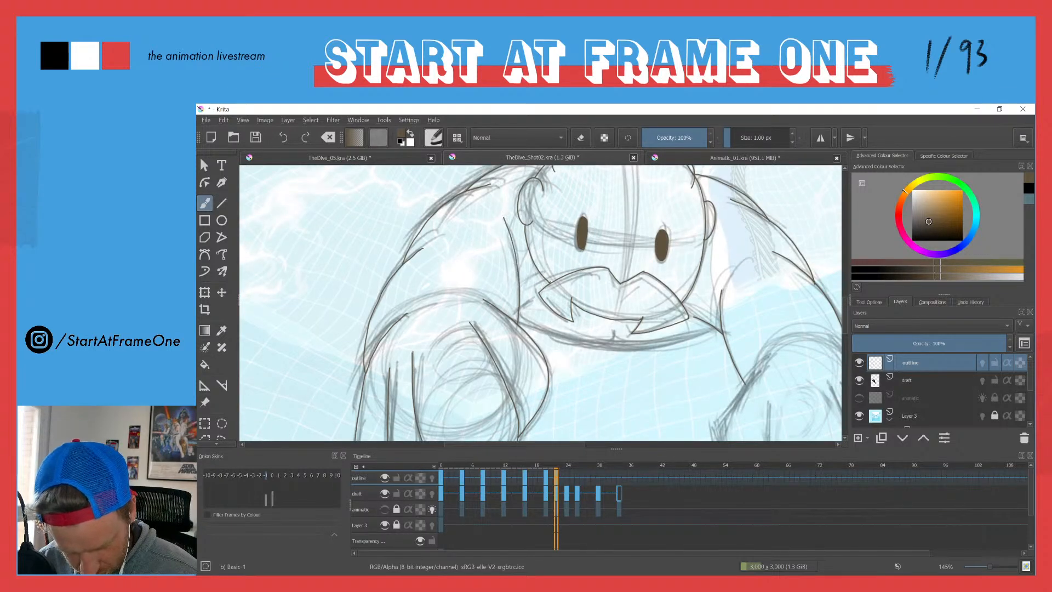
Step: Trace the curved chin line beneath the moustache from arm to arm, undoing and redrawing strokes until it follows the draft
{"action": "left_click_drag", "start_coordinate": [717, 328], "coordinate": [632, 346]}
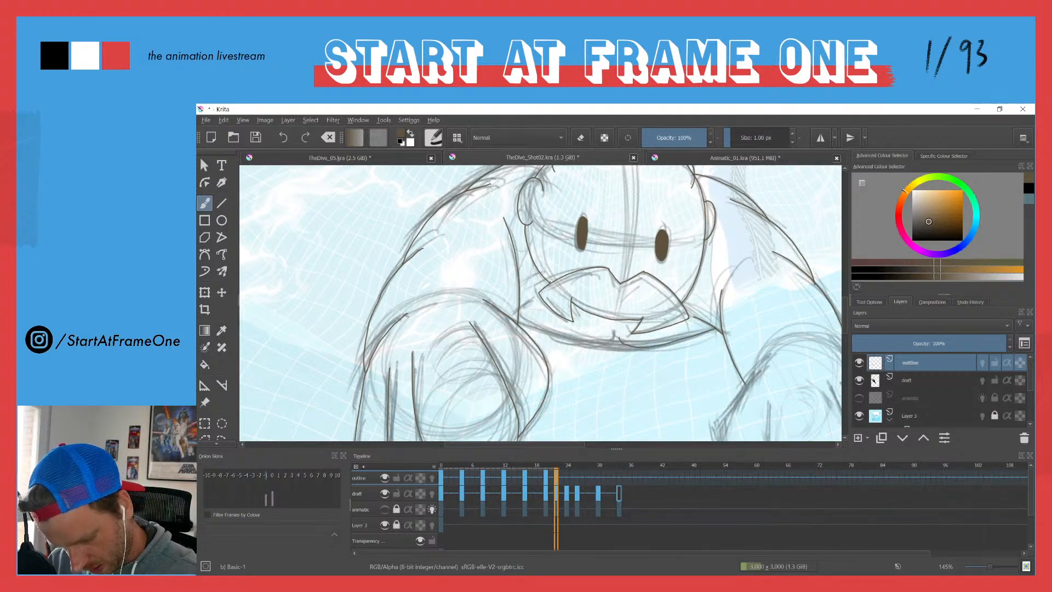
{"action": "key", "text": "ctrl+z"}
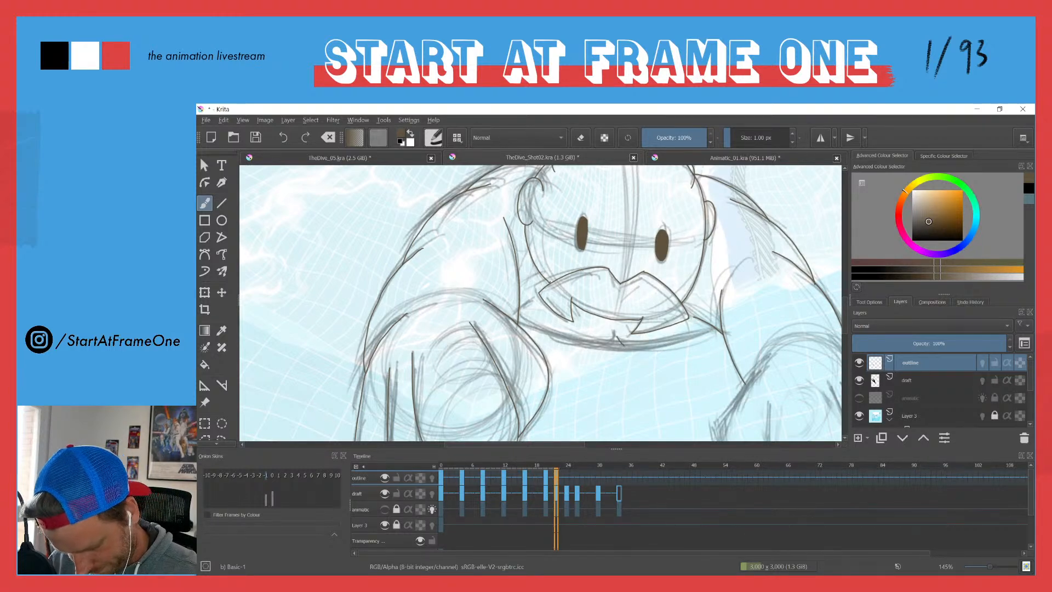
{"action": "left_click_drag", "start_coordinate": [640, 346], "coordinate": [695, 336]}
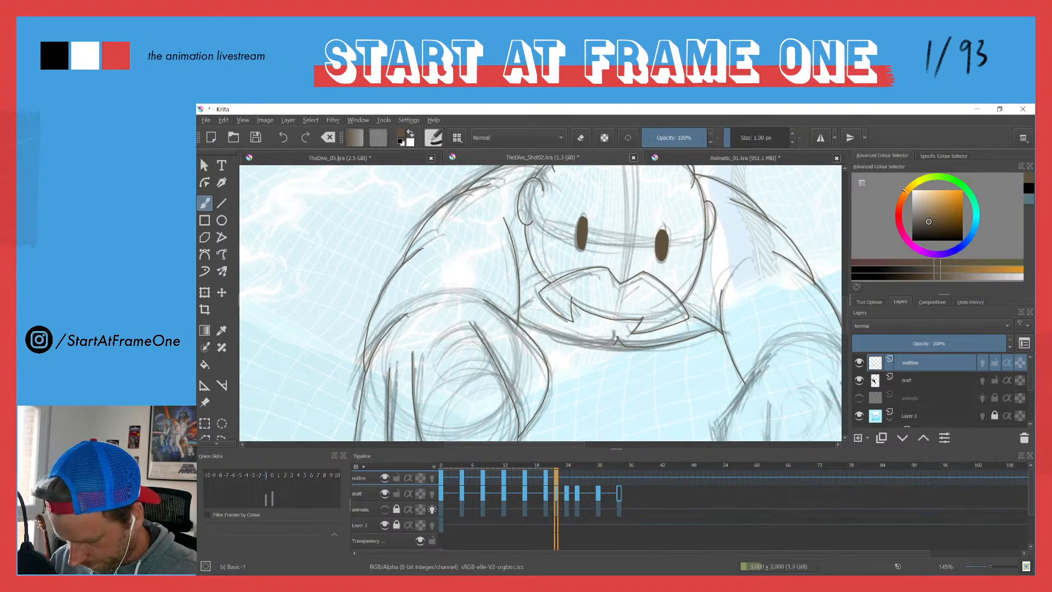
{"action": "key", "text": "ctrl+z"}
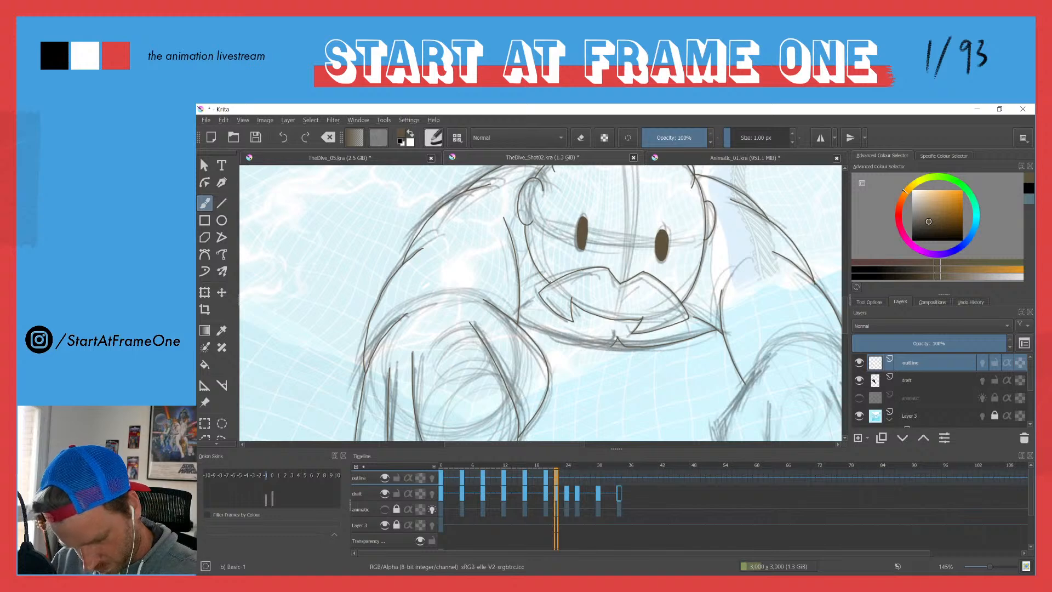
{"action": "left_click_drag", "start_coordinate": [604, 346], "coordinate": [529, 328]}
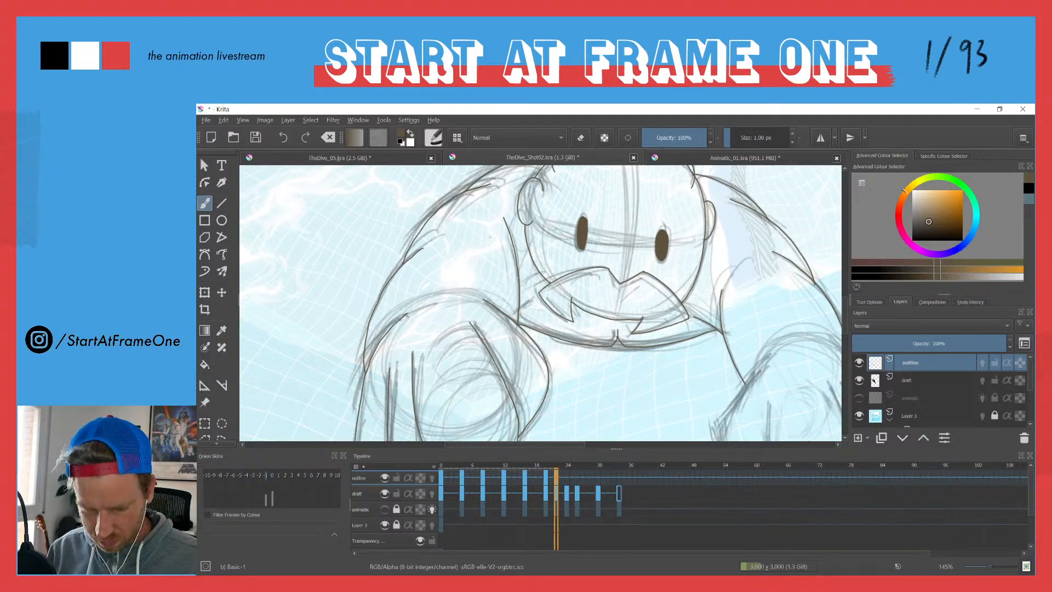
Step: Trace the right-hand fist and its fingers over the draft on frame 22
{"action": "left_click_drag", "start_coordinate": [432, 205], "coordinate": [450, 273]}
{"action": "mouse_move", "coordinate": [631, 390]}
{"action": "left_mouse_down"}
{"action": "mouse_move", "coordinate": [588, 309]}
{"action": "mouse_move", "coordinate": [579, 329]}
{"action": "left_mouse_up"}
{"action": "mouse_move", "coordinate": [592, 243]}
{"action": "left_mouse_down"}
{"action": "mouse_move", "coordinate": [593, 332]}
{"action": "mouse_move", "coordinate": [609, 353]}
{"action": "mouse_move", "coordinate": [687, 343]}
{"action": "mouse_move", "coordinate": [692, 295]}
{"action": "mouse_move", "coordinate": [655, 215]}
{"action": "mouse_move", "coordinate": [698, 290]}
{"action": "mouse_move", "coordinate": [708, 375]}
{"action": "mouse_move", "coordinate": [640, 395]}
{"action": "mouse_move", "coordinate": [618, 366]}
{"action": "left_mouse_up"}
{"action": "mouse_move", "coordinate": [684, 216]}
{"action": "left_mouse_down"}
{"action": "mouse_move", "coordinate": [710, 320]}
{"action": "mouse_move", "coordinate": [714, 393]}
{"action": "mouse_move", "coordinate": [660, 419]}
{"action": "mouse_move", "coordinate": [637, 400]}
{"action": "left_mouse_up"}
{"action": "mouse_move", "coordinate": [564, 214]}
{"action": "left_mouse_down"}
{"action": "mouse_move", "coordinate": [582, 259]}
{"action": "mouse_move", "coordinate": [596, 246]}
{"action": "mouse_move", "coordinate": [552, 315]}
{"action": "mouse_move", "coordinate": [575, 393]}
{"action": "mouse_move", "coordinate": [608, 398]}
{"action": "left_mouse_up"}
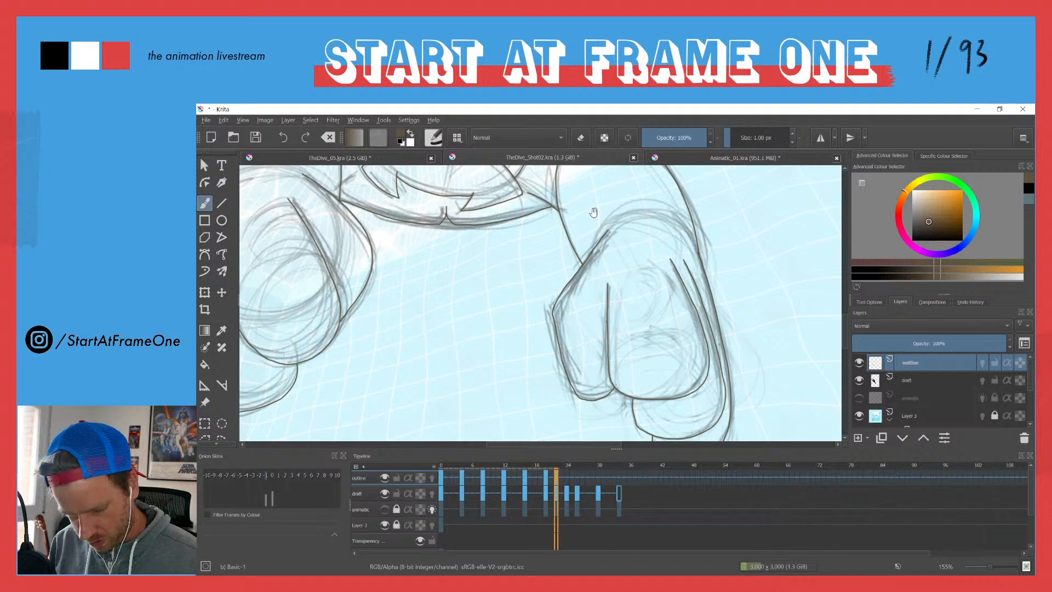
Step: Trace the arched back above the head and the two pointed legs rising from it on frame 22
{"action": "left_click_drag", "start_coordinate": [593, 209], "coordinate": [613, 286]}
{"action": "left_click_drag", "start_coordinate": [517, 203], "coordinate": [564, 271]}
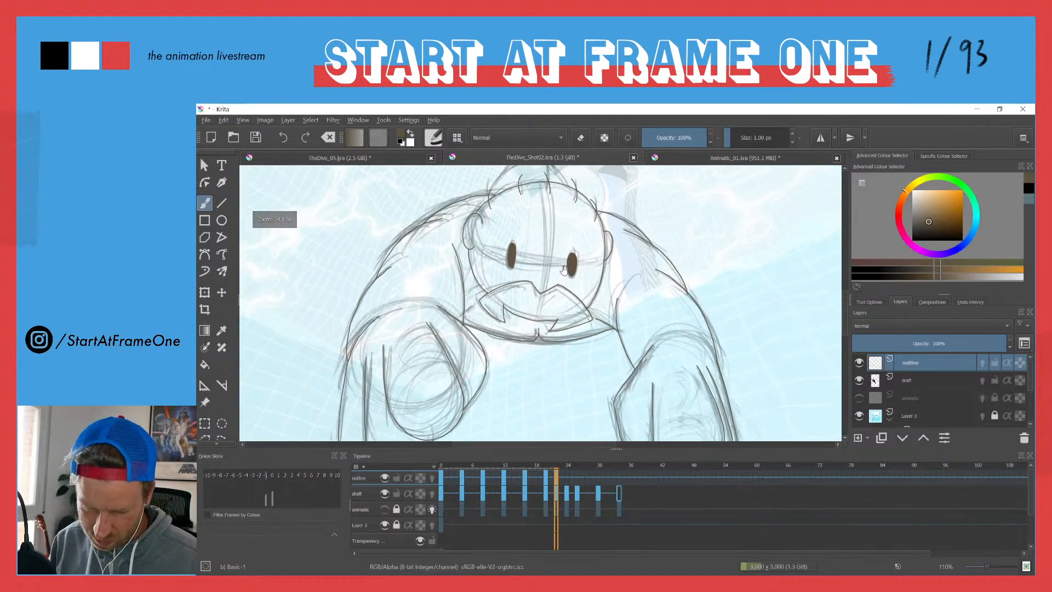
{"action": "left_click_drag", "start_coordinate": [513, 196], "coordinate": [530, 249]}
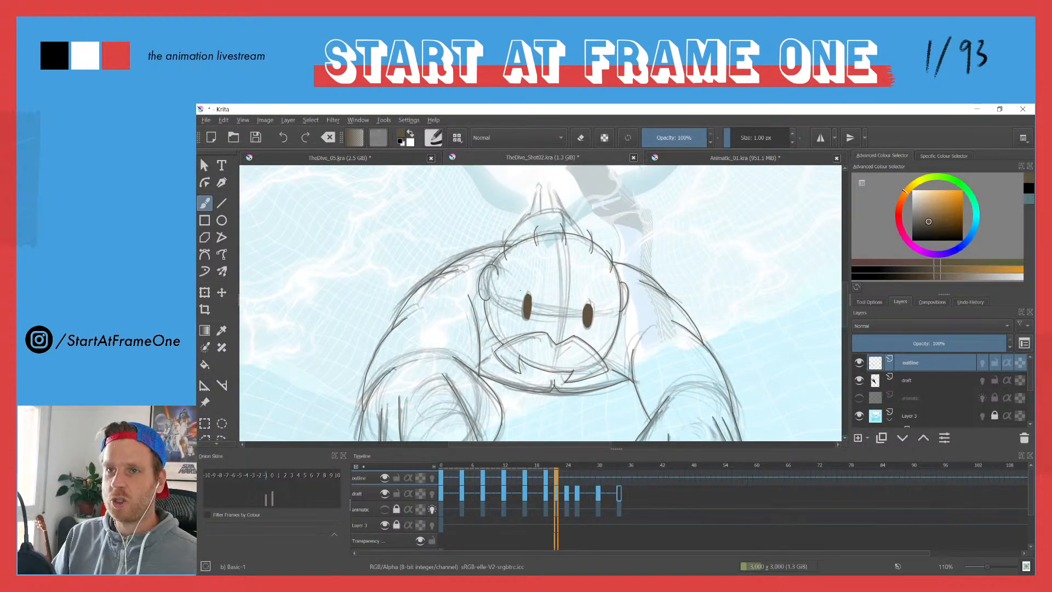
{"action": "left_click_drag", "start_coordinate": [522, 211], "coordinate": [523, 264]}
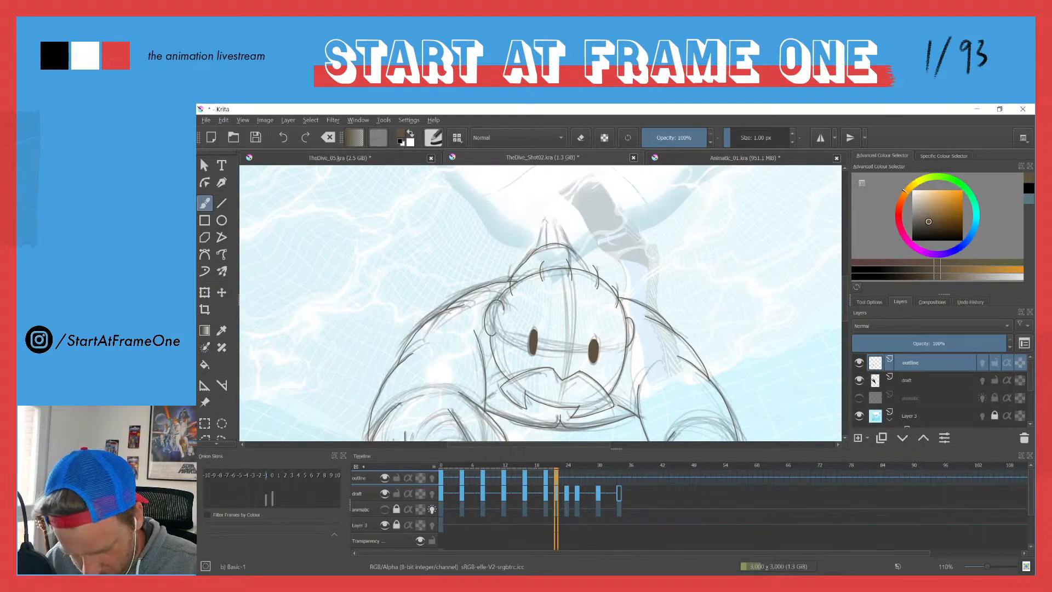
{"action": "left_click_drag", "start_coordinate": [544, 250], "coordinate": [537, 233]}
{"action": "mouse_move", "coordinate": [506, 270]}
{"action": "left_mouse_down"}
{"action": "mouse_move", "coordinate": [564, 247]}
{"action": "mouse_move", "coordinate": [618, 258]}
{"action": "left_mouse_up"}
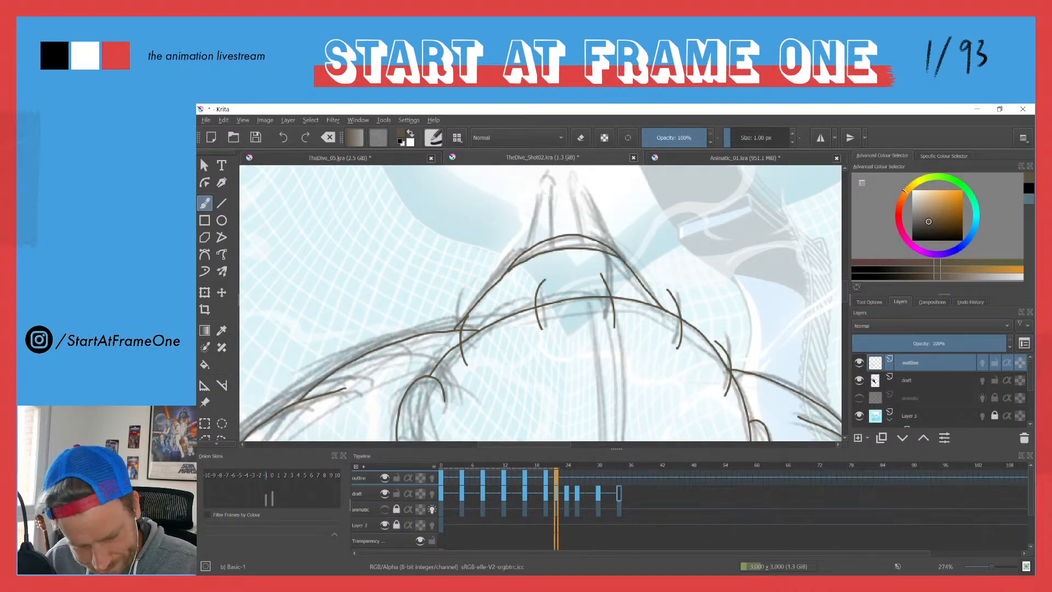
{"action": "mouse_move", "coordinate": [551, 217]}
{"action": "left_mouse_down"}
{"action": "mouse_move", "coordinate": [553, 238]}
{"action": "mouse_move", "coordinate": [539, 220]}
{"action": "mouse_move", "coordinate": [548, 181]}
{"action": "mouse_move", "coordinate": [547, 201]}
{"action": "left_mouse_up"}
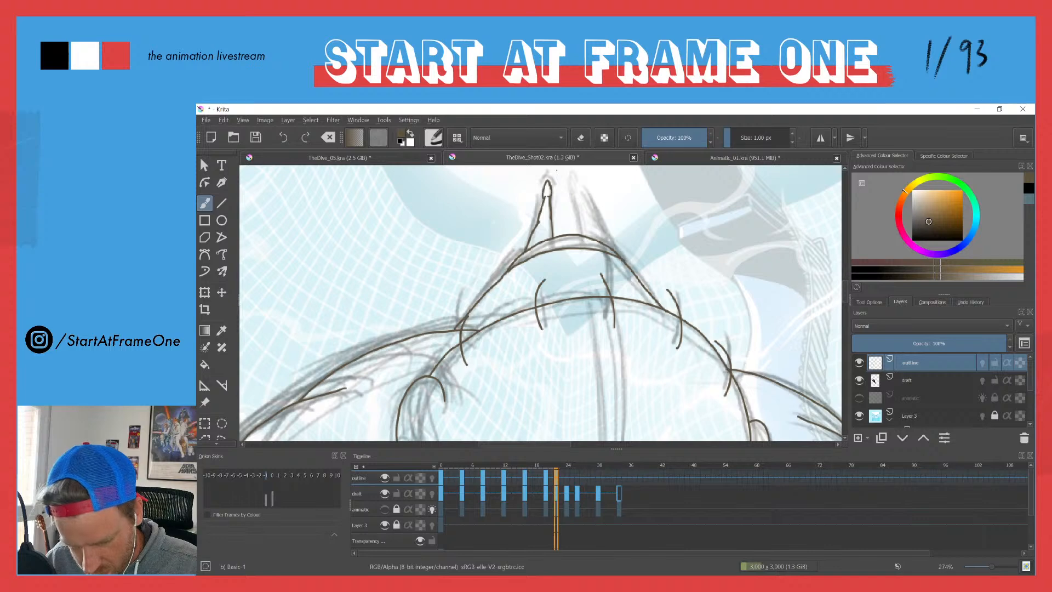
{"action": "left_click_drag", "start_coordinate": [581, 232], "coordinate": [579, 211]}
{"action": "left_click_drag", "start_coordinate": [612, 247], "coordinate": [580, 188]}
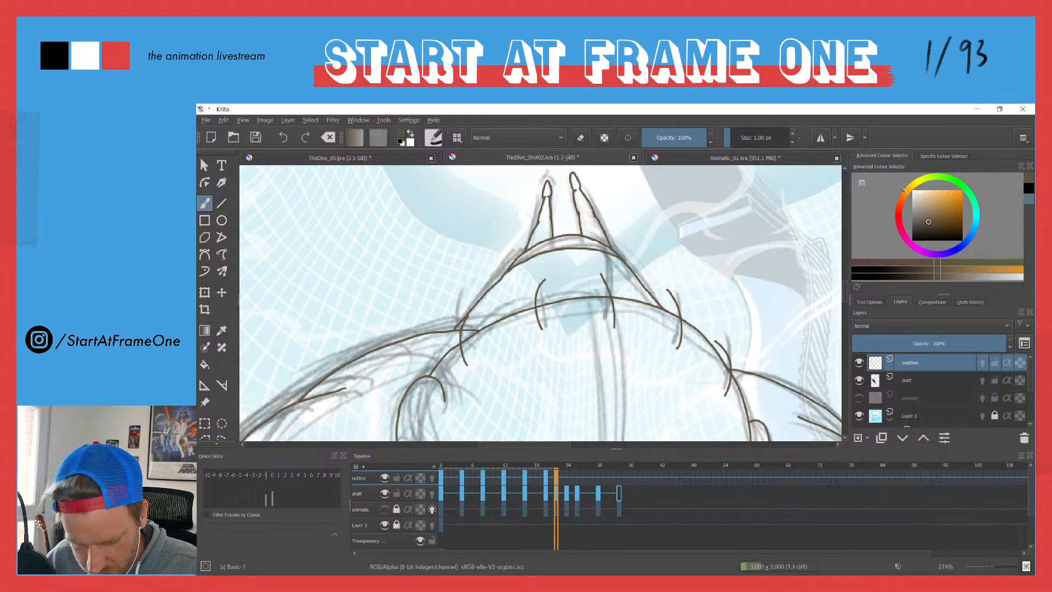
Step: Move to frame 24 and clear the outline carried over from frame 22 on the outline layer
{"action": "scroll", "coordinate": [513, 211], "scroll_direction": "down", "scroll_amount": 4}
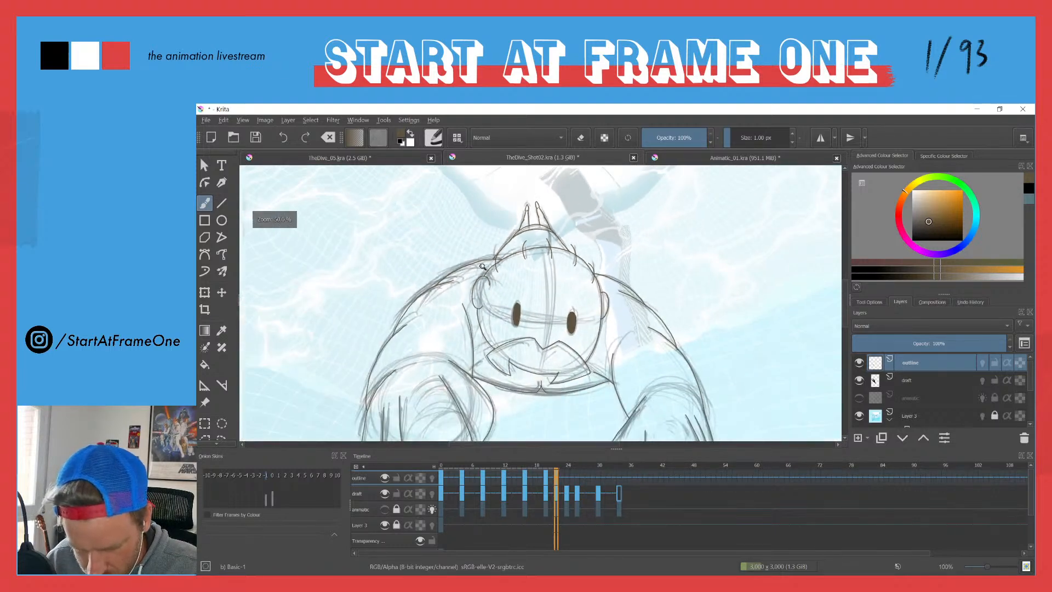
{"action": "left_click_drag", "start_coordinate": [461, 303], "coordinate": [475, 237]}
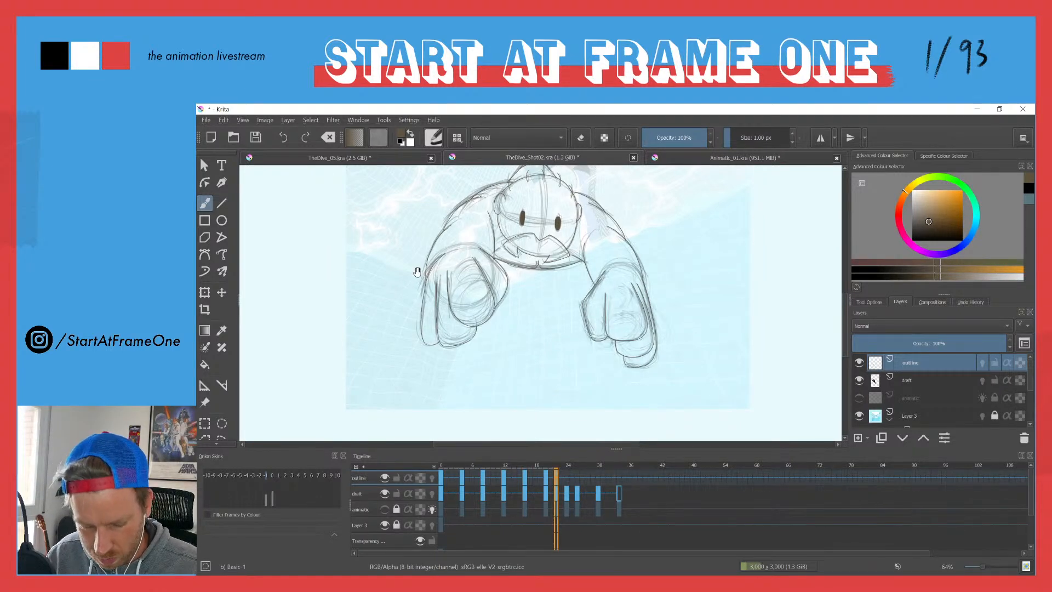
{"action": "left_click_drag", "start_coordinate": [418, 275], "coordinate": [446, 303]}
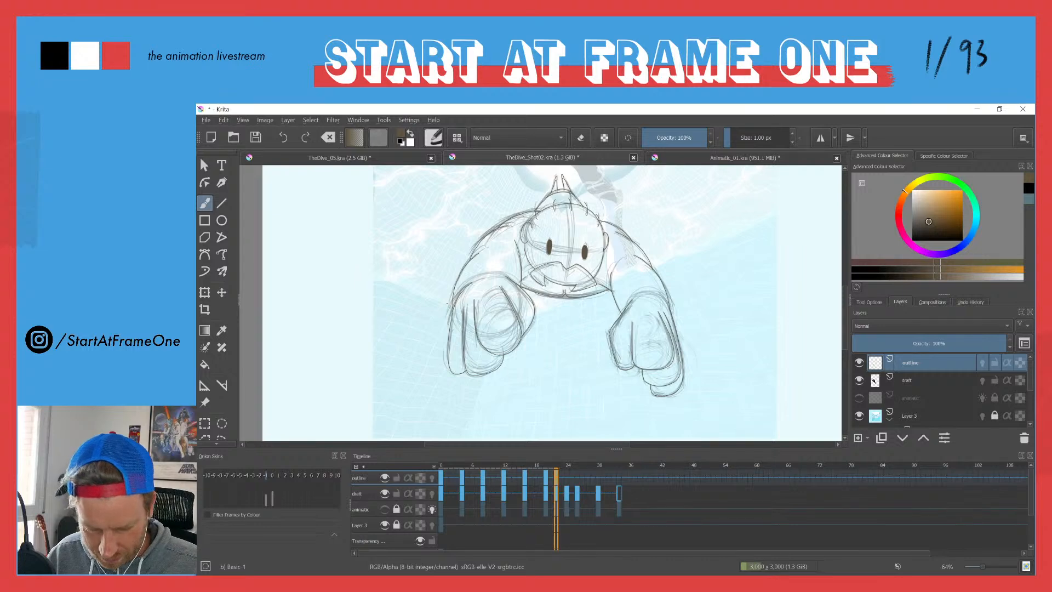
{"action": "key", "text": "Left"}
{"action": "key", "text": "Right"}
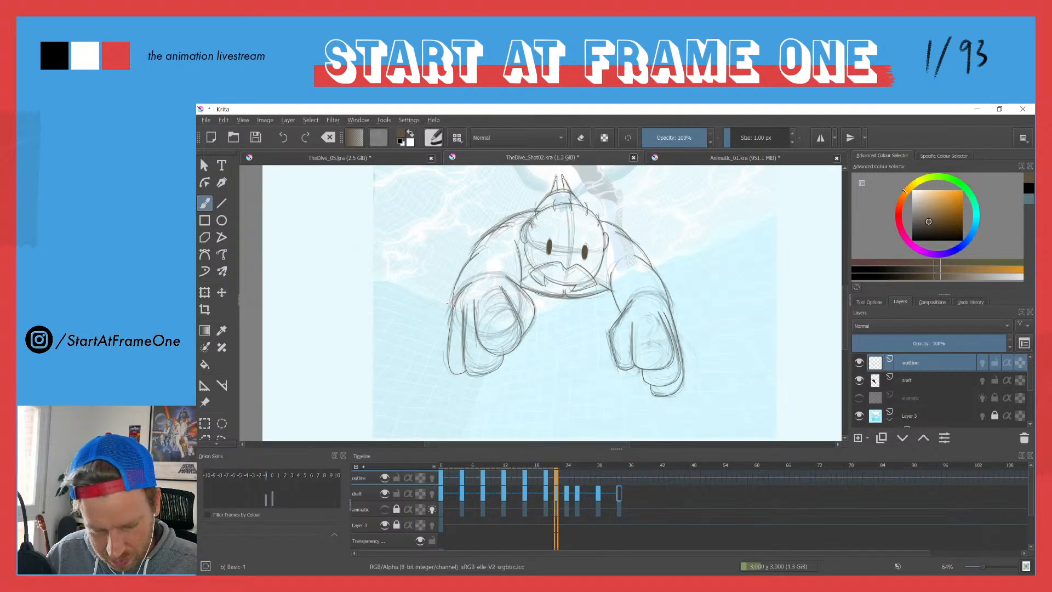
{"action": "key", "text": "Right"}
{"action": "key", "text": "Right"}
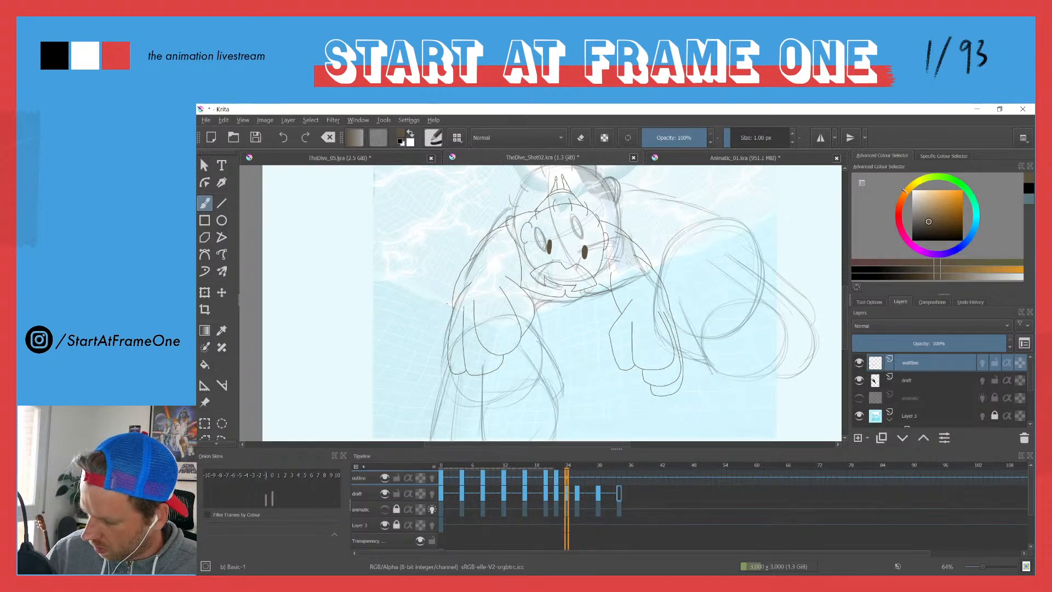
{"action": "key", "text": "Delete"}
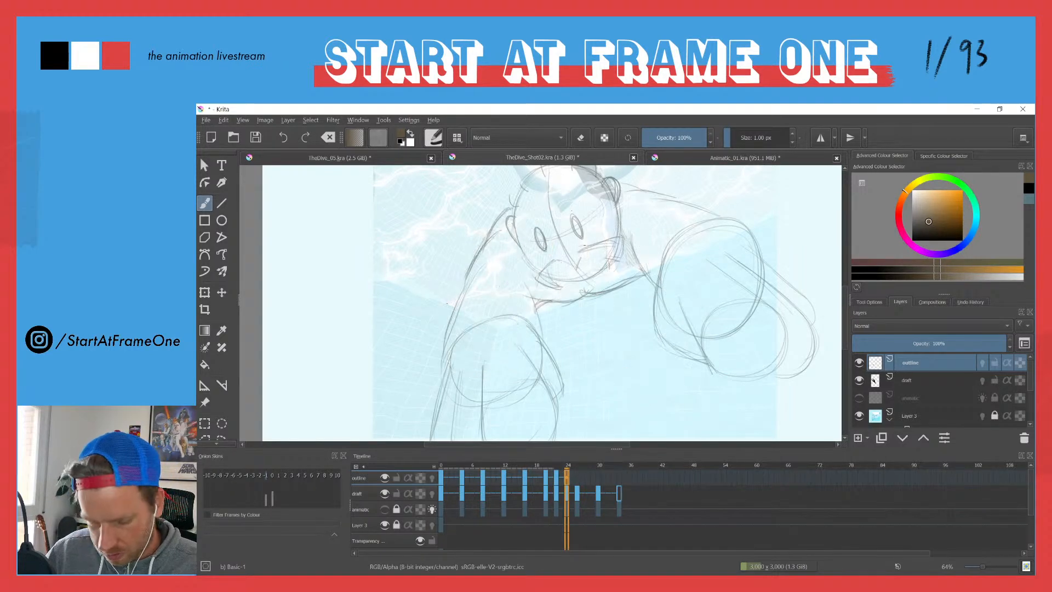
Step: Trace the tilted moustache and its pointed ends over the draft on frame 24, redrawing the strokes that miss the sketch
{"action": "left_click_drag", "start_coordinate": [496, 201], "coordinate": [479, 247]}
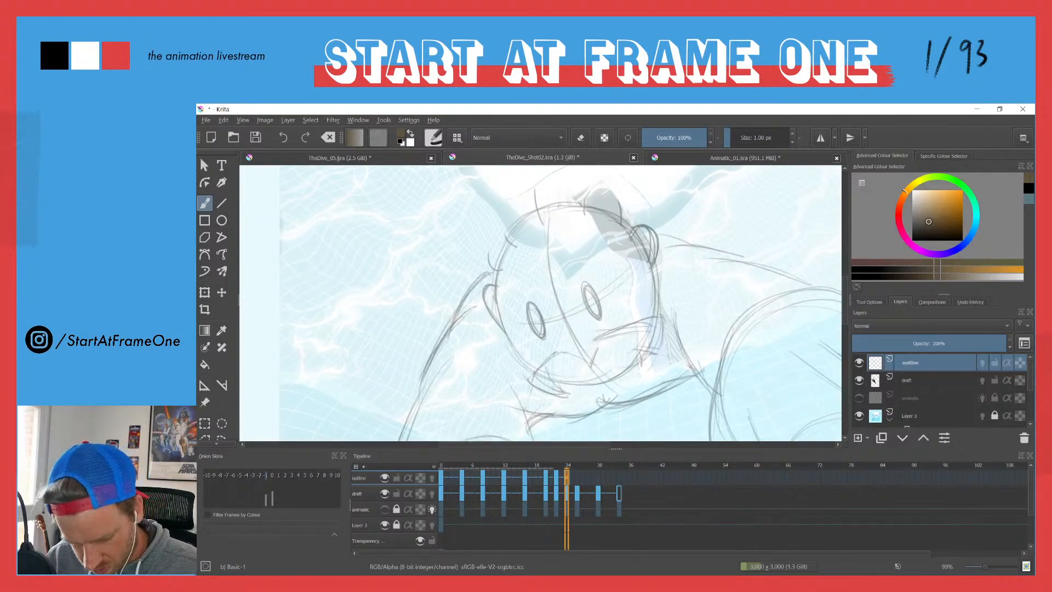
{"action": "mouse_move", "coordinate": [554, 353]}
{"action": "left_mouse_down"}
{"action": "mouse_move", "coordinate": [588, 359]}
{"action": "mouse_move", "coordinate": [535, 378]}
{"action": "left_mouse_up"}
{"action": "key", "text": "ctrl+z"}
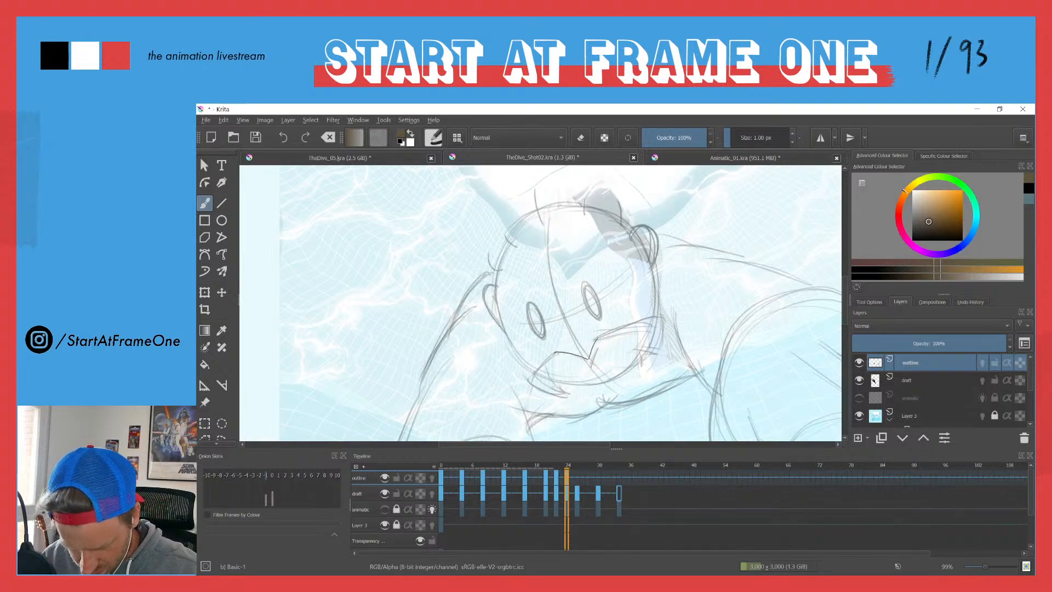
{"action": "key", "text": "ctrl+z"}
{"action": "mouse_move", "coordinate": [589, 359]}
{"action": "left_mouse_down"}
{"action": "mouse_move", "coordinate": [597, 340]}
{"action": "mouse_move", "coordinate": [654, 316]}
{"action": "left_mouse_up"}
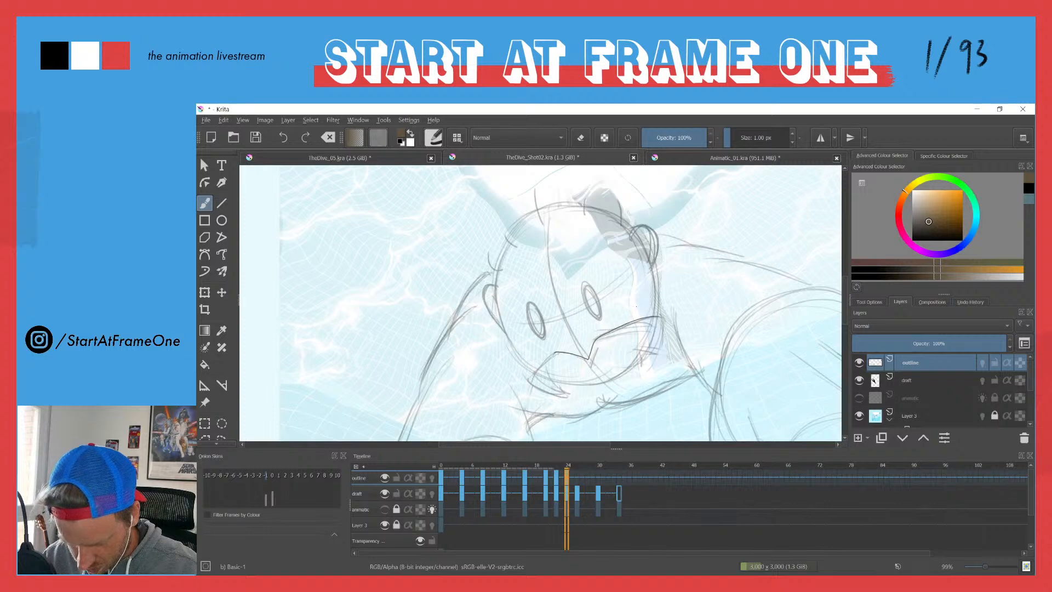
{"action": "mouse_move", "coordinate": [554, 352]}
{"action": "left_mouse_down"}
{"action": "mouse_move", "coordinate": [529, 382]}
{"action": "mouse_move", "coordinate": [562, 395]}
{"action": "left_mouse_up"}
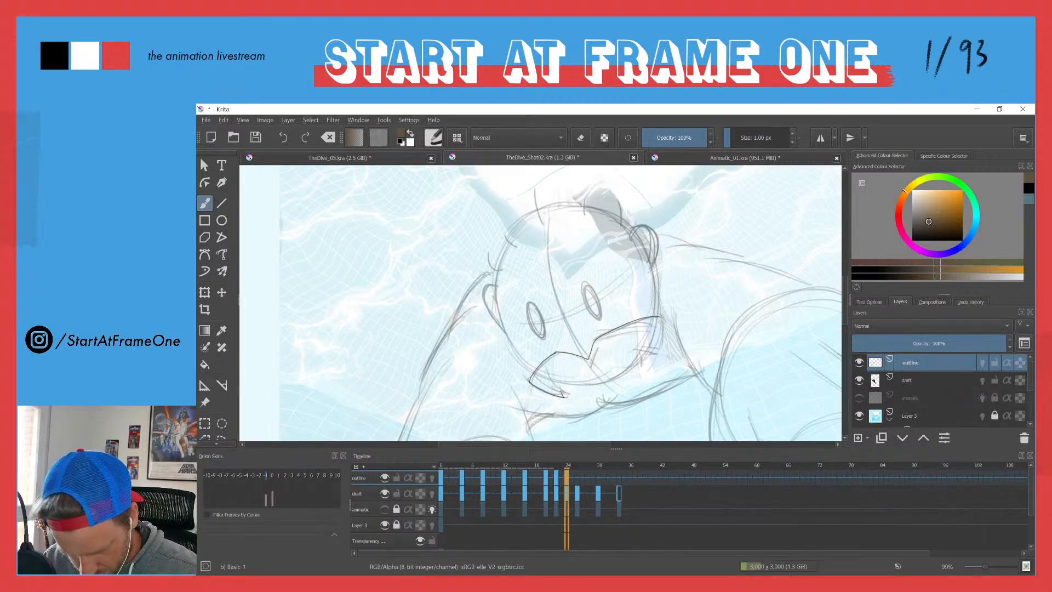
{"action": "mouse_move", "coordinate": [570, 384]}
{"action": "left_mouse_down"}
{"action": "mouse_move", "coordinate": [595, 384]}
{"action": "mouse_move", "coordinate": [653, 343]}
{"action": "left_mouse_up"}
{"action": "left_click_drag", "start_coordinate": [655, 343], "coordinate": [641, 361]}
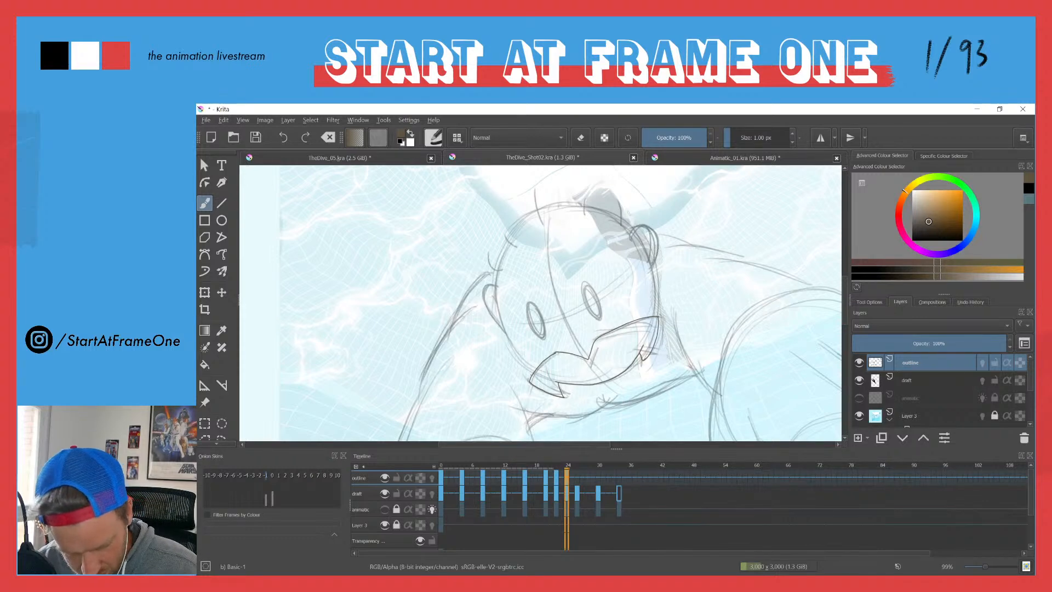
Step: Trace the sides and crown of the head together with the ears on frame 24
{"action": "left_click_drag", "start_coordinate": [527, 366], "coordinate": [483, 300]}
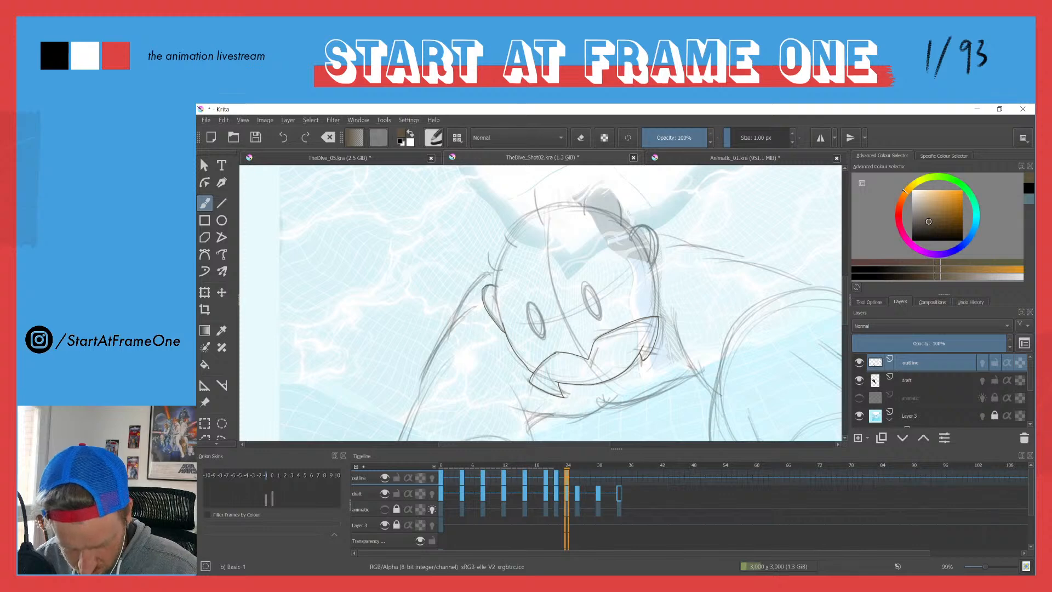
{"action": "mouse_move", "coordinate": [497, 262]}
{"action": "left_mouse_down"}
{"action": "mouse_move", "coordinate": [532, 214]}
{"action": "mouse_move", "coordinate": [565, 203]}
{"action": "mouse_move", "coordinate": [631, 228]}
{"action": "left_mouse_up"}
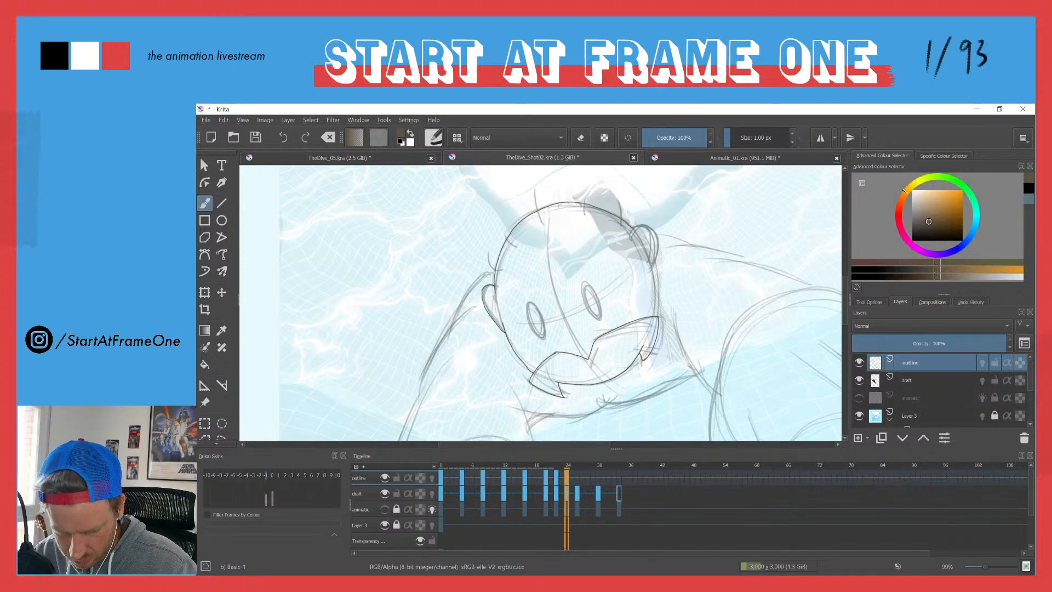
{"action": "left_click_drag", "start_coordinate": [656, 310], "coordinate": [655, 258]}
Step: Outline both oval eyes over the draft on frame 24 and fill them with brown
{"action": "mouse_move", "coordinate": [585, 284]}
{"action": "left_mouse_down"}
{"action": "mouse_move", "coordinate": [590, 310]}
{"action": "mouse_move", "coordinate": [589, 284]}
{"action": "left_mouse_up"}
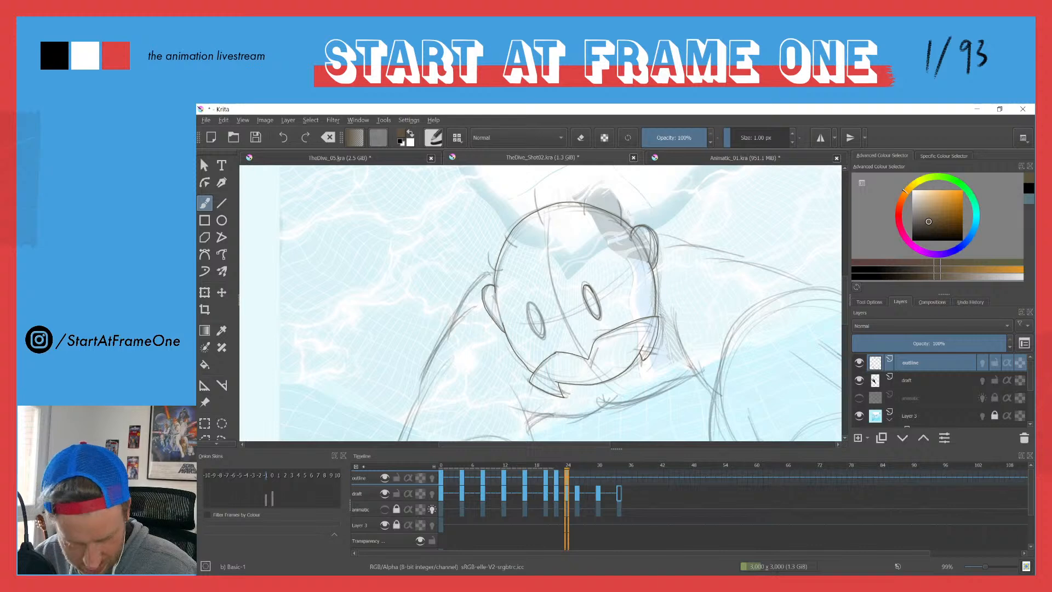
{"action": "key", "text": "f"}
{"action": "left_click", "coordinate": [591, 306]}
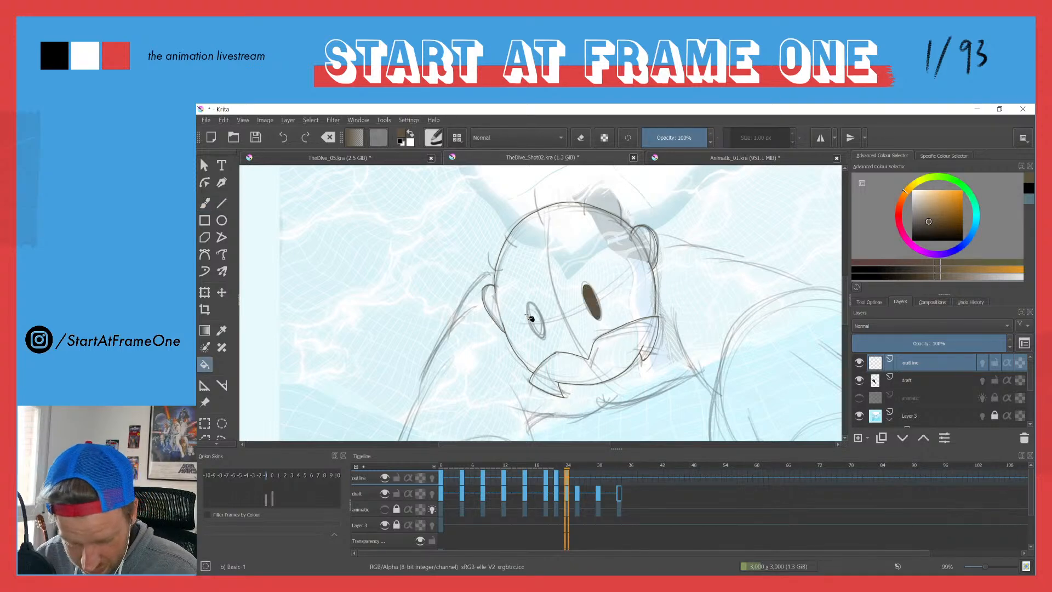
{"action": "key", "text": "b"}
{"action": "mouse_move", "coordinate": [528, 308]}
{"action": "left_mouse_down"}
{"action": "mouse_move", "coordinate": [535, 330]}
{"action": "mouse_move", "coordinate": [542, 316]}
{"action": "left_mouse_up"}
{"action": "key", "text": "f"}
{"action": "left_click", "coordinate": [535, 320]}
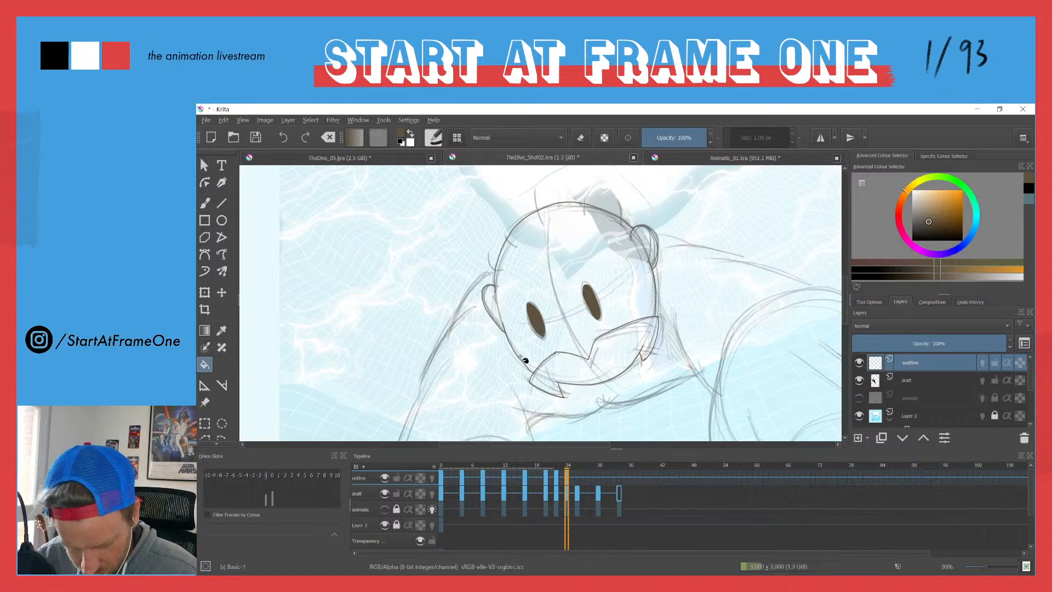
Step: Trace the short curved hair strokes around the top of the head on frame 24
{"action": "key", "text": "b"}
{"action": "left_click_drag", "start_coordinate": [534, 190], "coordinate": [541, 221]}
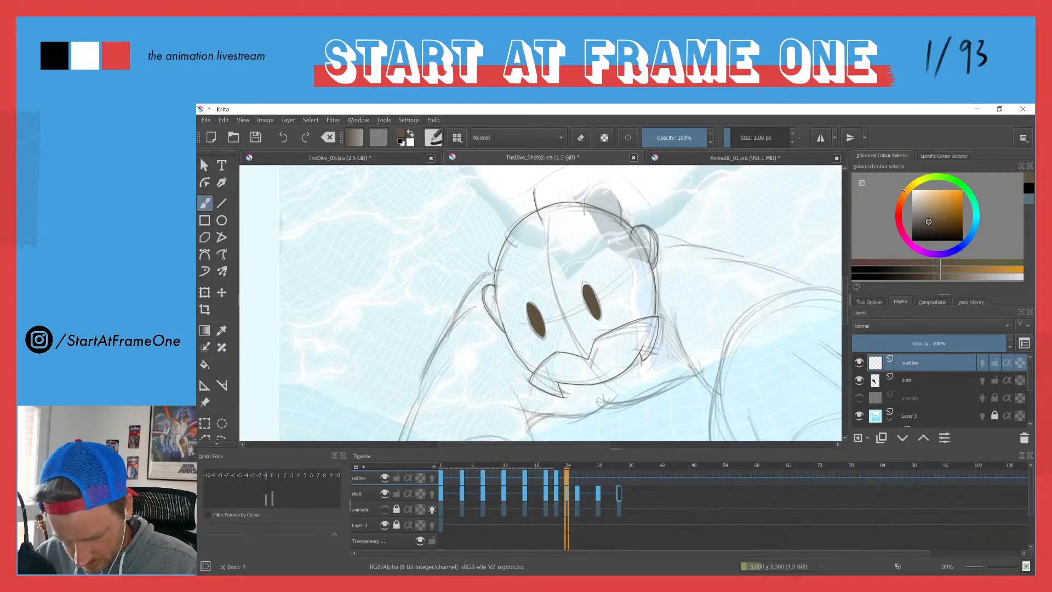
{"action": "left_click_drag", "start_coordinate": [617, 204], "coordinate": [621, 229]}
{"action": "mouse_move", "coordinate": [512, 227]}
{"action": "left_mouse_down"}
{"action": "mouse_move", "coordinate": [491, 259]}
{"action": "mouse_move", "coordinate": [510, 273]}
{"action": "mouse_move", "coordinate": [495, 252]}
{"action": "mouse_move", "coordinate": [567, 219]}
{"action": "left_mouse_up"}
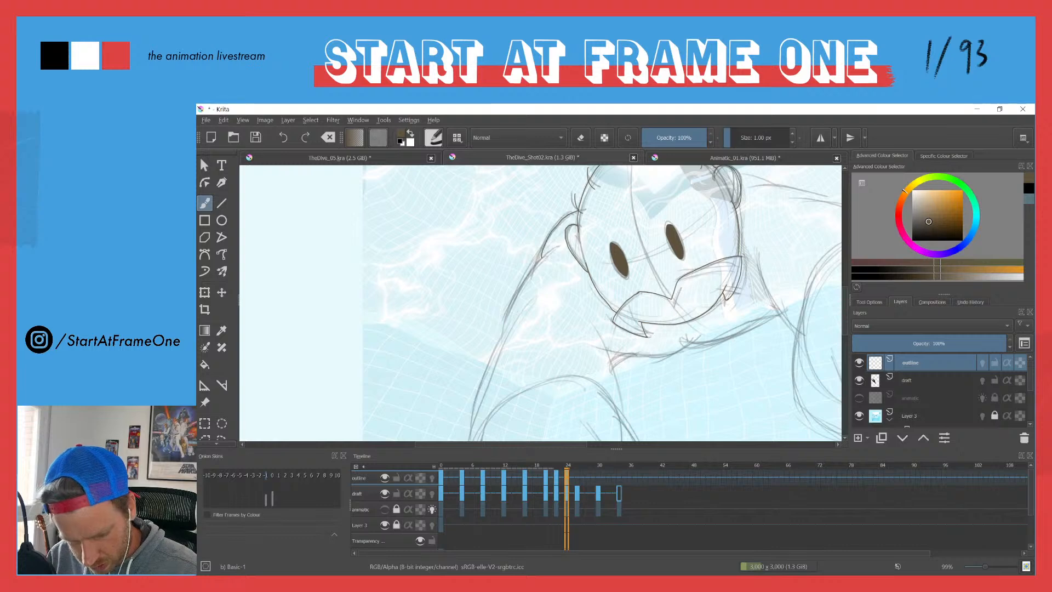
Step: Trace the outer and inner edges of the left-hand arm from the shoulder to the fist on frame 24
{"action": "left_click_drag", "start_coordinate": [518, 284], "coordinate": [551, 230]}
{"action": "mouse_move", "coordinate": [587, 192]}
{"action": "left_mouse_down"}
{"action": "mouse_move", "coordinate": [549, 243]}
{"action": "mouse_move", "coordinate": [537, 280]}
{"action": "mouse_move", "coordinate": [537, 227]}
{"action": "mouse_move", "coordinate": [555, 205]}
{"action": "mouse_move", "coordinate": [515, 340]}
{"action": "left_mouse_up"}
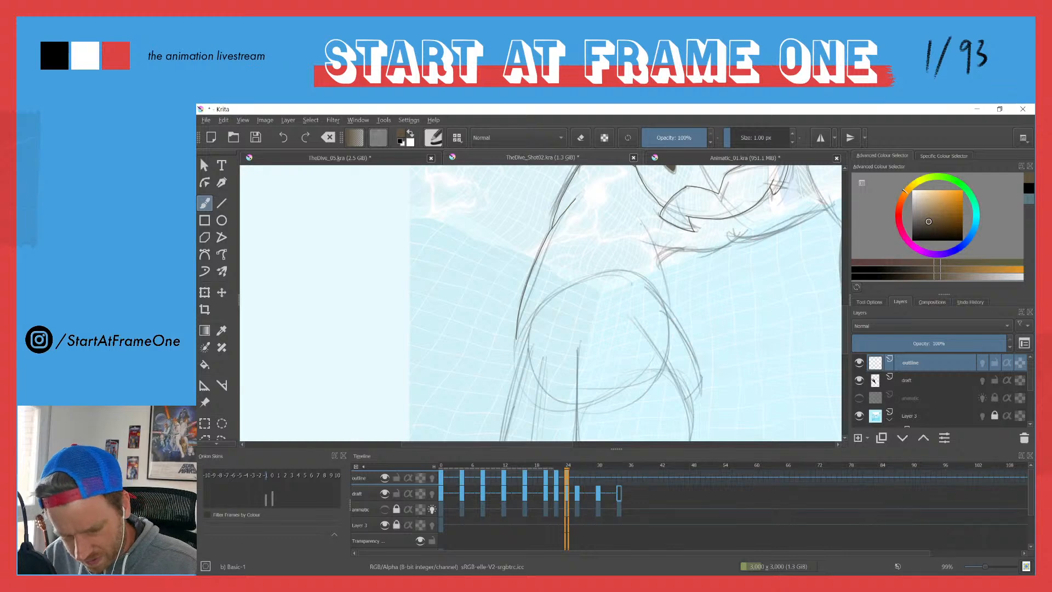
{"action": "left_click_drag", "start_coordinate": [637, 214], "coordinate": [670, 308]}
Step: Trace the left-hand fist with its fingers and thumb edge on frame 24, redrawing the thumb side to match the draft
{"action": "left_click_drag", "start_coordinate": [512, 348], "coordinate": [540, 244]}
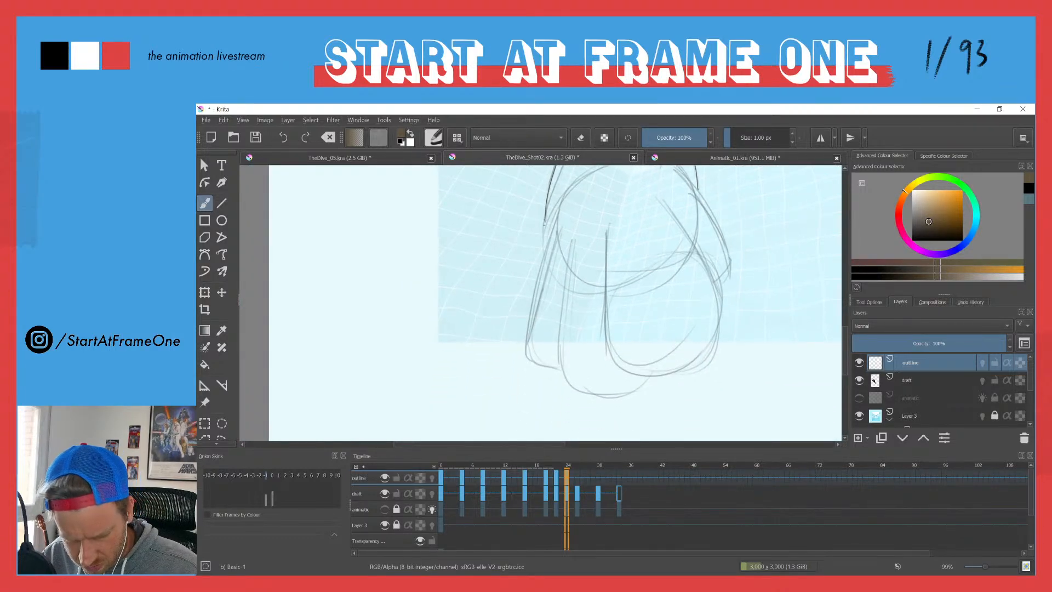
{"action": "left_click_drag", "start_coordinate": [546, 215], "coordinate": [528, 359]}
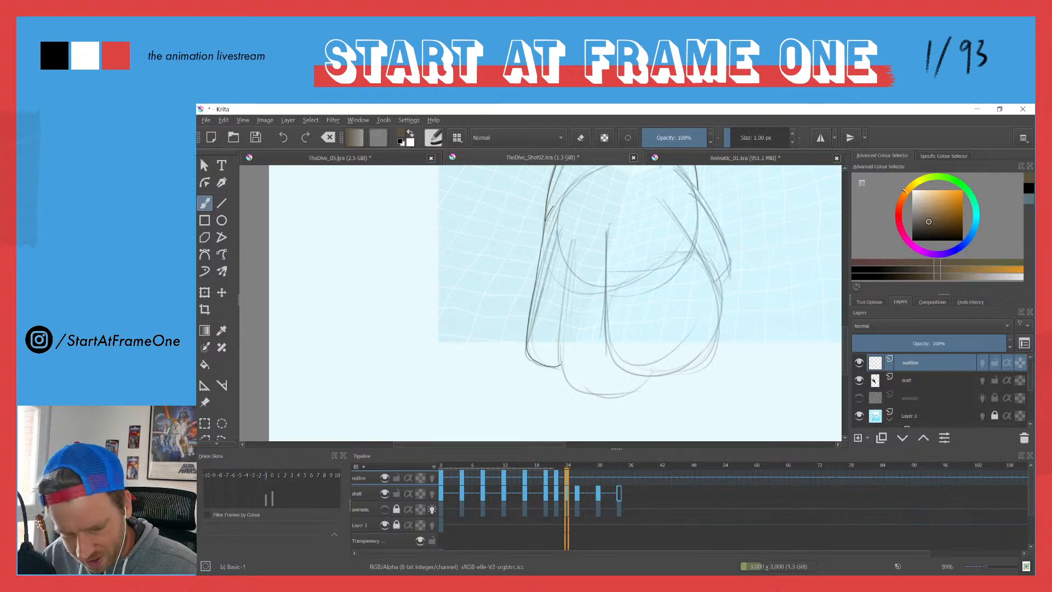
{"action": "mouse_move", "coordinate": [571, 224]}
{"action": "left_mouse_down"}
{"action": "mouse_move", "coordinate": [560, 366]}
{"action": "mouse_move", "coordinate": [592, 390]}
{"action": "mouse_move", "coordinate": [649, 376]}
{"action": "left_mouse_up"}
{"action": "mouse_move", "coordinate": [607, 225]}
{"action": "left_mouse_down"}
{"action": "mouse_move", "coordinate": [606, 339]}
{"action": "mouse_move", "coordinate": [647, 376]}
{"action": "mouse_move", "coordinate": [701, 361]}
{"action": "mouse_move", "coordinate": [720, 339]}
{"action": "mouse_move", "coordinate": [720, 298]}
{"action": "mouse_move", "coordinate": [695, 246]}
{"action": "mouse_move", "coordinate": [602, 232]}
{"action": "left_mouse_up"}
{"action": "left_click_drag", "start_coordinate": [698, 304], "coordinate": [689, 328]}
{"action": "key", "text": "ctrl+z"}
{"action": "mouse_move", "coordinate": [648, 219]}
{"action": "left_mouse_down"}
{"action": "mouse_move", "coordinate": [688, 269]}
{"action": "mouse_move", "coordinate": [698, 316]}
{"action": "mouse_move", "coordinate": [687, 334]}
{"action": "left_mouse_up"}
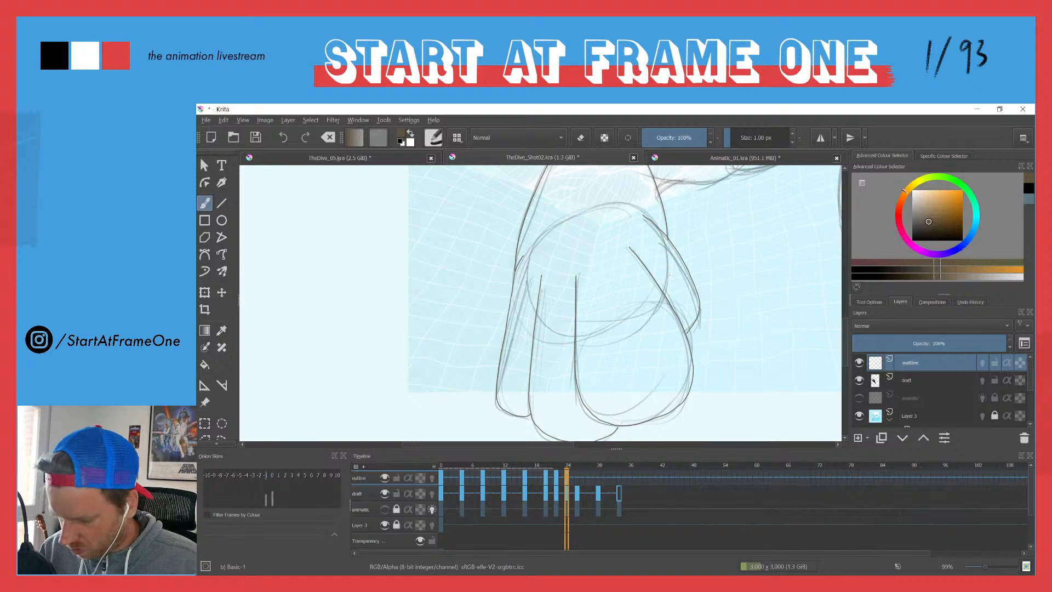
{"action": "key", "text": "ctrl+z"}
{"action": "mouse_move", "coordinate": [654, 227]}
{"action": "left_mouse_down"}
{"action": "mouse_move", "coordinate": [677, 253]}
{"action": "mouse_move", "coordinate": [698, 323]}
{"action": "left_mouse_up"}
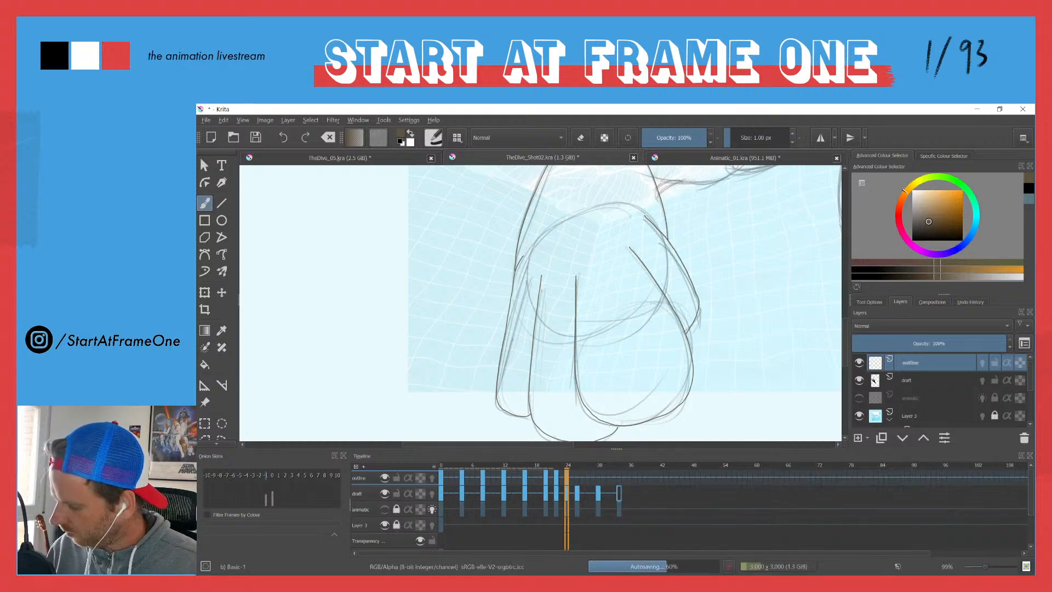
Step: Trace the right-hand fist and its fingers on frame 24, redrawing the outermost finger along the draft
{"action": "mouse_move", "coordinate": [548, 190]}
{"action": "left_mouse_down"}
{"action": "mouse_move", "coordinate": [541, 227]}
{"action": "mouse_move", "coordinate": [558, 186]}
{"action": "mouse_move", "coordinate": [551, 214]}
{"action": "mouse_move", "coordinate": [498, 226]}
{"action": "mouse_move", "coordinate": [395, 274]}
{"action": "left_mouse_up"}
{"action": "key", "text": "ctrl+z"}
{"action": "mouse_move", "coordinate": [617, 250]}
{"action": "left_mouse_down"}
{"action": "mouse_move", "coordinate": [462, 242]}
{"action": "mouse_move", "coordinate": [460, 255]}
{"action": "left_mouse_up"}
{"action": "mouse_move", "coordinate": [483, 193]}
{"action": "left_mouse_down"}
{"action": "mouse_move", "coordinate": [466, 288]}
{"action": "mouse_move", "coordinate": [476, 311]}
{"action": "mouse_move", "coordinate": [544, 346]}
{"action": "left_mouse_up"}
{"action": "key", "text": "ctrl+z"}
{"action": "mouse_move", "coordinate": [480, 211]}
{"action": "left_mouse_down"}
{"action": "mouse_move", "coordinate": [469, 278]}
{"action": "mouse_move", "coordinate": [505, 325]}
{"action": "mouse_move", "coordinate": [541, 336]}
{"action": "left_mouse_up"}
{"action": "mouse_move", "coordinate": [502, 262]}
{"action": "left_mouse_down"}
{"action": "mouse_move", "coordinate": [565, 361]}
{"action": "mouse_move", "coordinate": [611, 361]}
{"action": "mouse_move", "coordinate": [652, 321]}
{"action": "mouse_move", "coordinate": [643, 284]}
{"action": "mouse_move", "coordinate": [565, 223]}
{"action": "mouse_move", "coordinate": [615, 220]}
{"action": "mouse_move", "coordinate": [688, 306]}
{"action": "mouse_move", "coordinate": [687, 336]}
{"action": "mouse_move", "coordinate": [667, 357]}
{"action": "mouse_move", "coordinate": [627, 363]}
{"action": "left_mouse_up"}
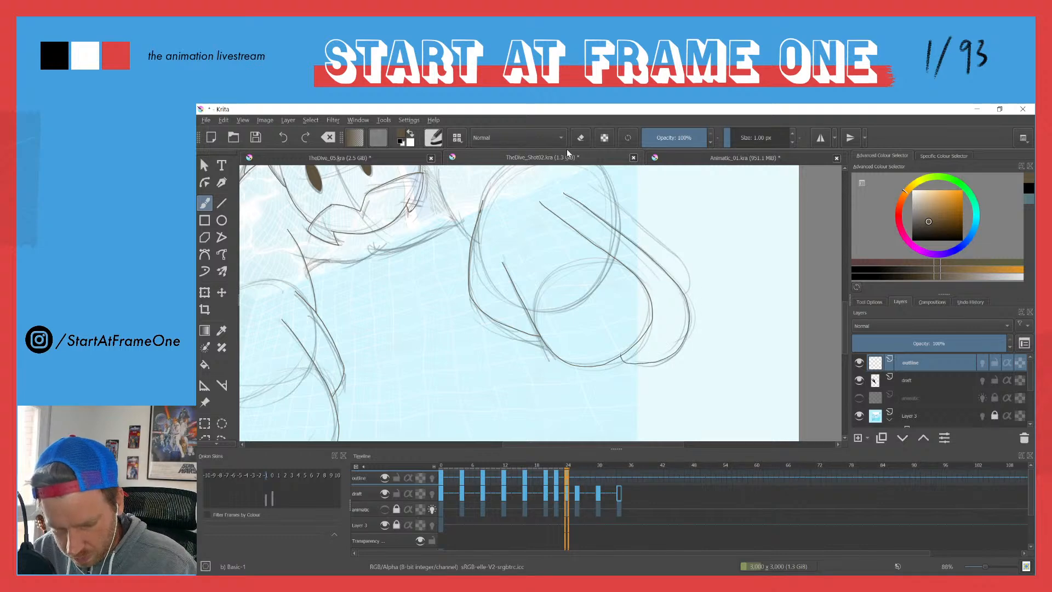
{"action": "mouse_move", "coordinate": [587, 184]}
{"action": "left_mouse_down"}
{"action": "mouse_move", "coordinate": [674, 255]}
{"action": "mouse_move", "coordinate": [689, 288]}
{"action": "left_mouse_up"}
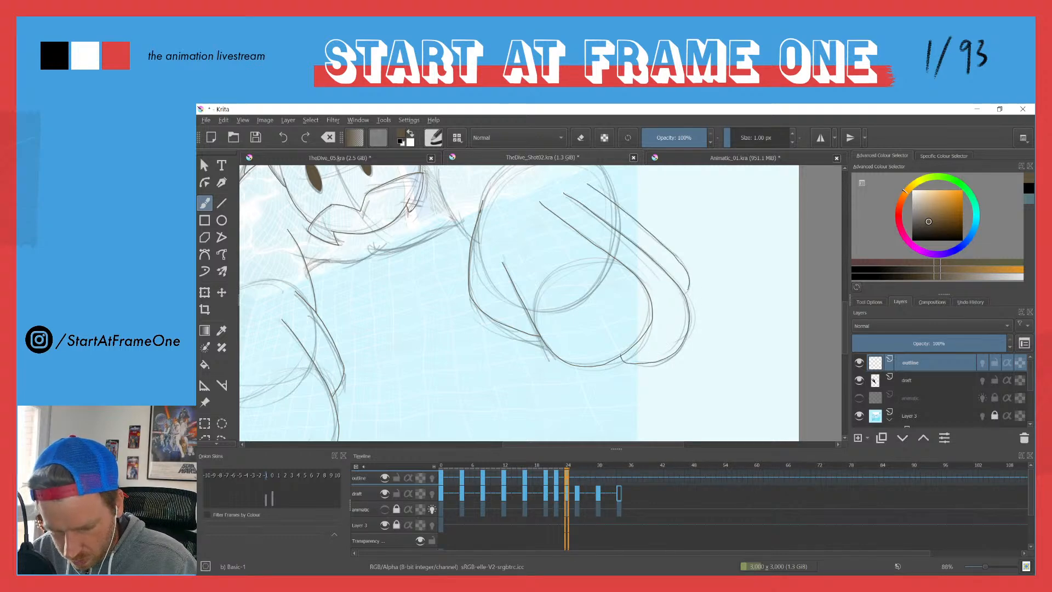
{"action": "left_click_drag", "start_coordinate": [454, 191], "coordinate": [508, 227]}
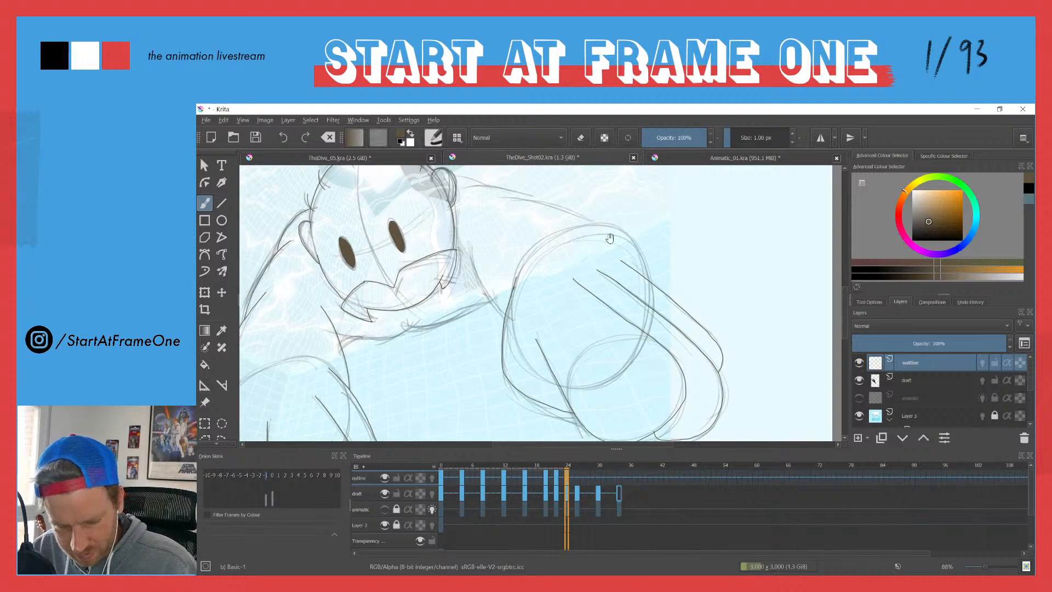
{"action": "key", "text": "ctrl+z"}
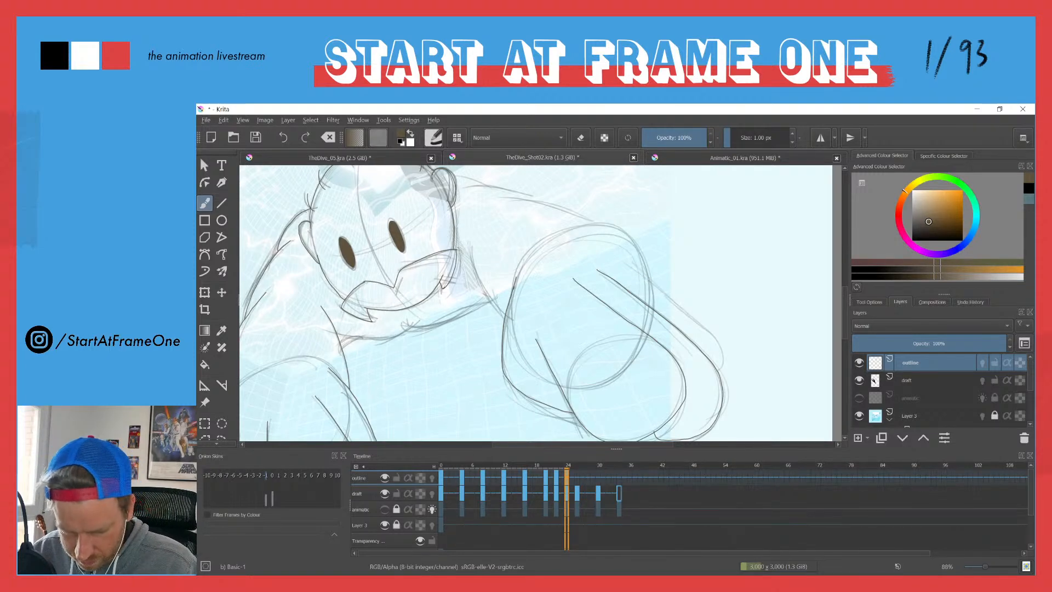
{"action": "mouse_move", "coordinate": [633, 259]}
{"action": "left_mouse_down"}
{"action": "mouse_move", "coordinate": [720, 343]}
{"action": "mouse_move", "coordinate": [723, 366]}
{"action": "left_mouse_up"}
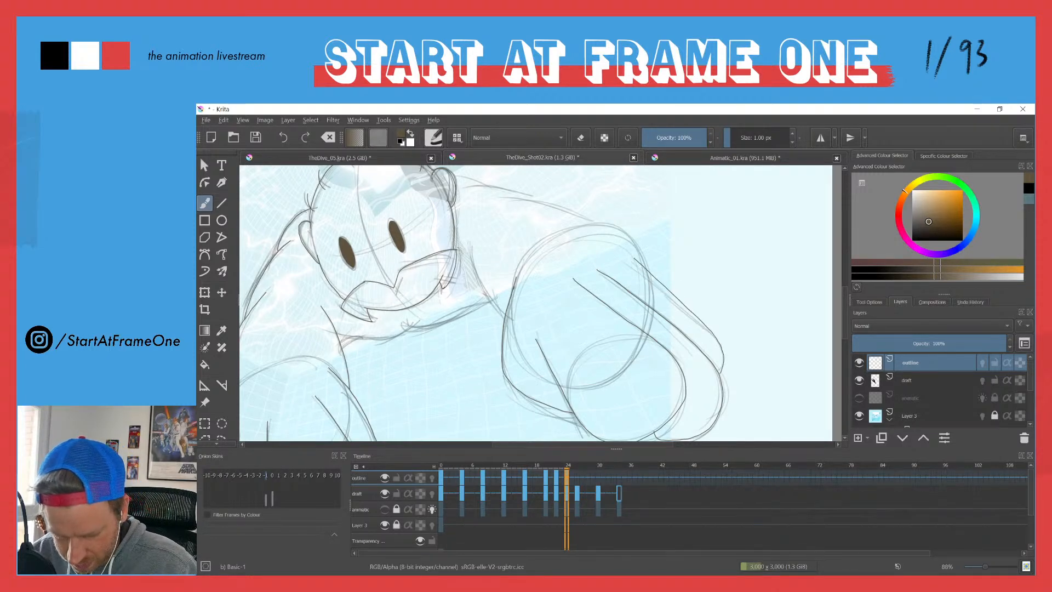
Step: Trace the upper edge of the right-hand arm from the shoulder to the outermost finger, redrawing the section above the fist
{"action": "left_click_drag", "start_coordinate": [478, 186], "coordinate": [624, 241]}
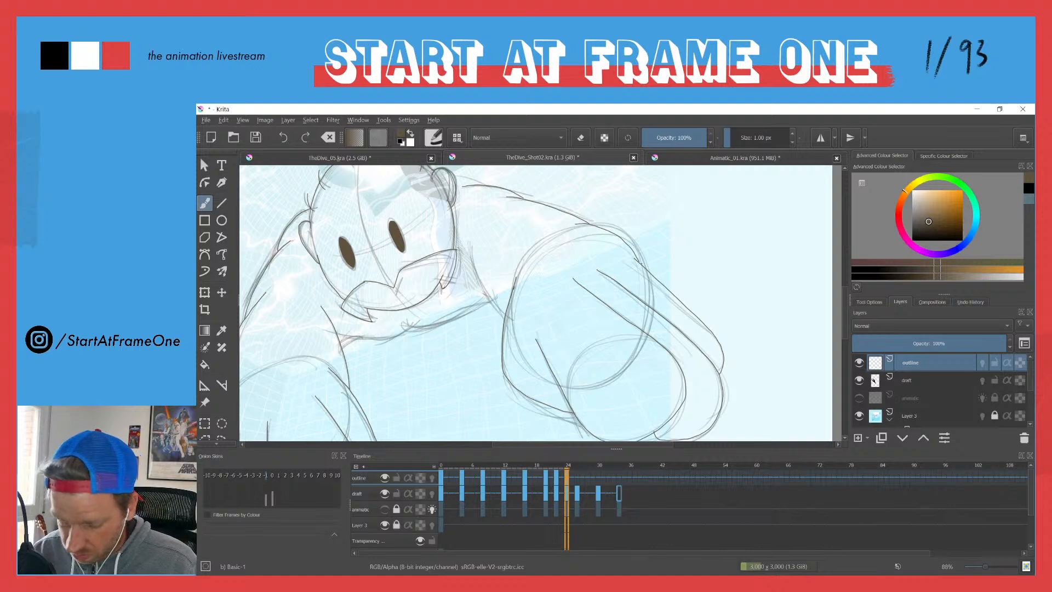
{"action": "key", "text": "ctrl+z"}
{"action": "left_click_drag", "start_coordinate": [577, 223], "coordinate": [637, 259]}
{"action": "key", "text": "ctrl+z"}
{"action": "left_click_drag", "start_coordinate": [577, 222], "coordinate": [636, 258]}
{"action": "key", "text": "ctrl+z"}
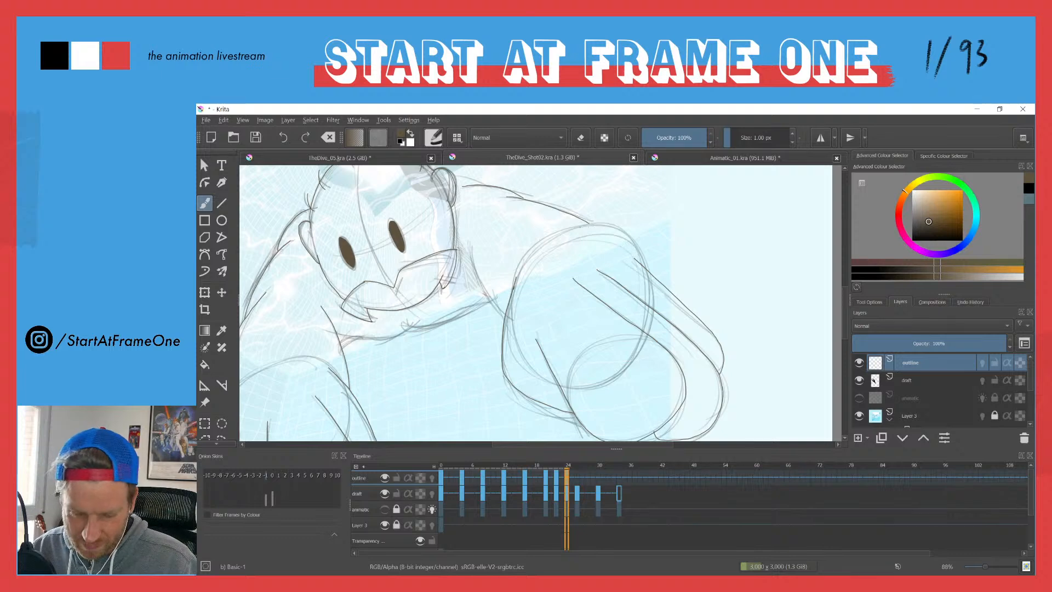
{"action": "left_click_drag", "start_coordinate": [595, 225], "coordinate": [629, 253]}
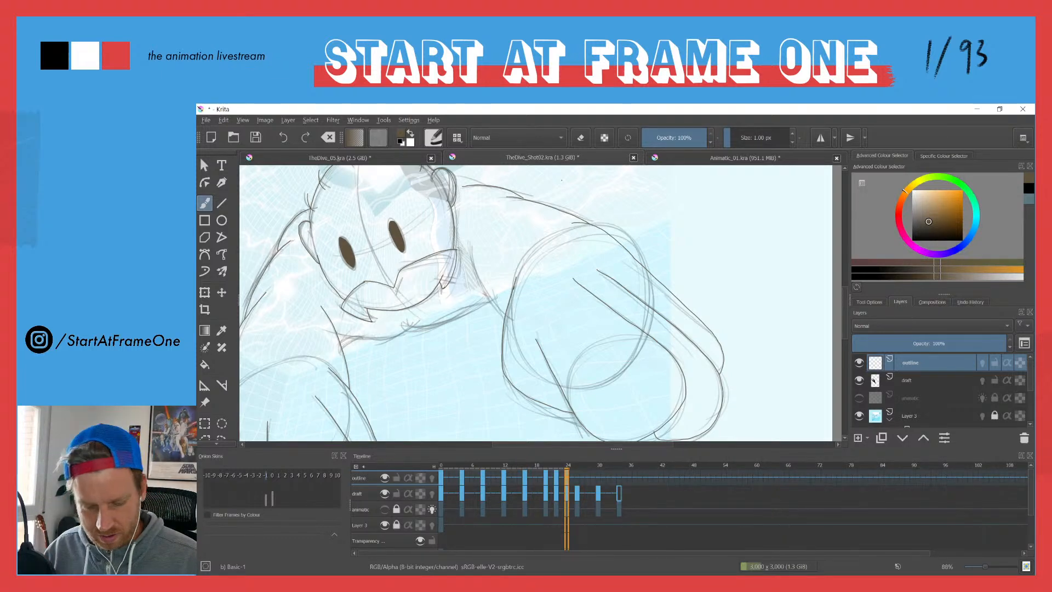
Step: Trace the inner edge of the right-hand upper arm and the chin line beneath the moustache on frame 24
{"action": "left_click_drag", "start_coordinate": [472, 246], "coordinate": [479, 276]}
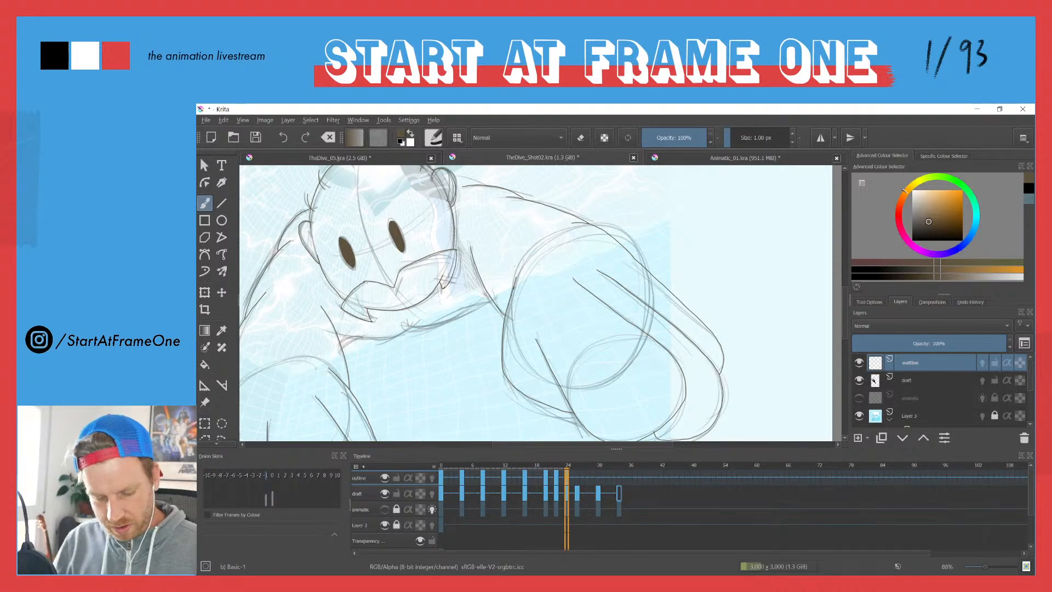
{"action": "left_click_drag", "start_coordinate": [422, 327], "coordinate": [474, 307]}
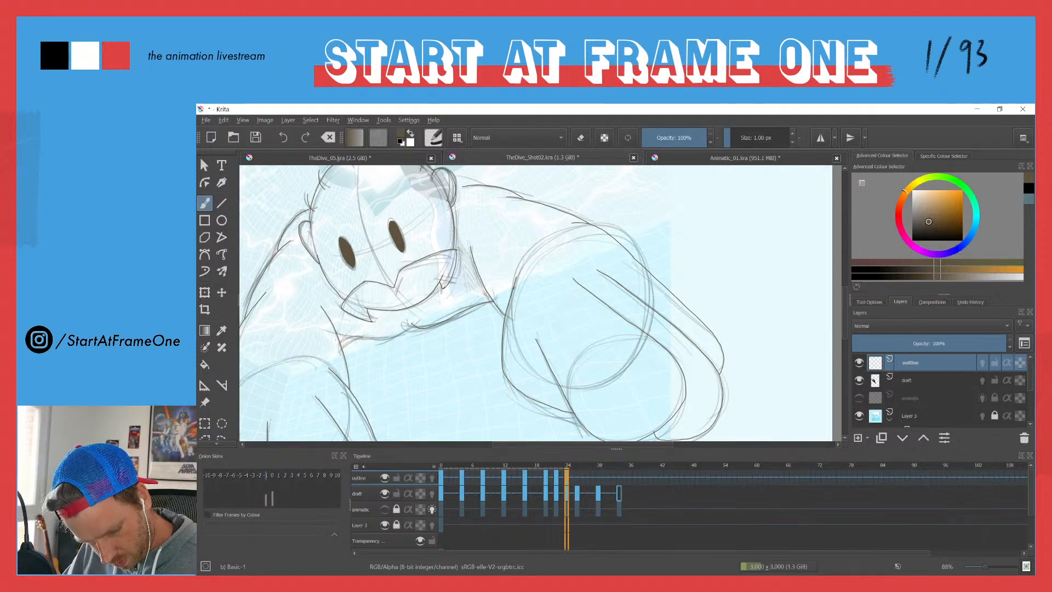
{"action": "left_click_drag", "start_coordinate": [353, 338], "coordinate": [404, 333]}
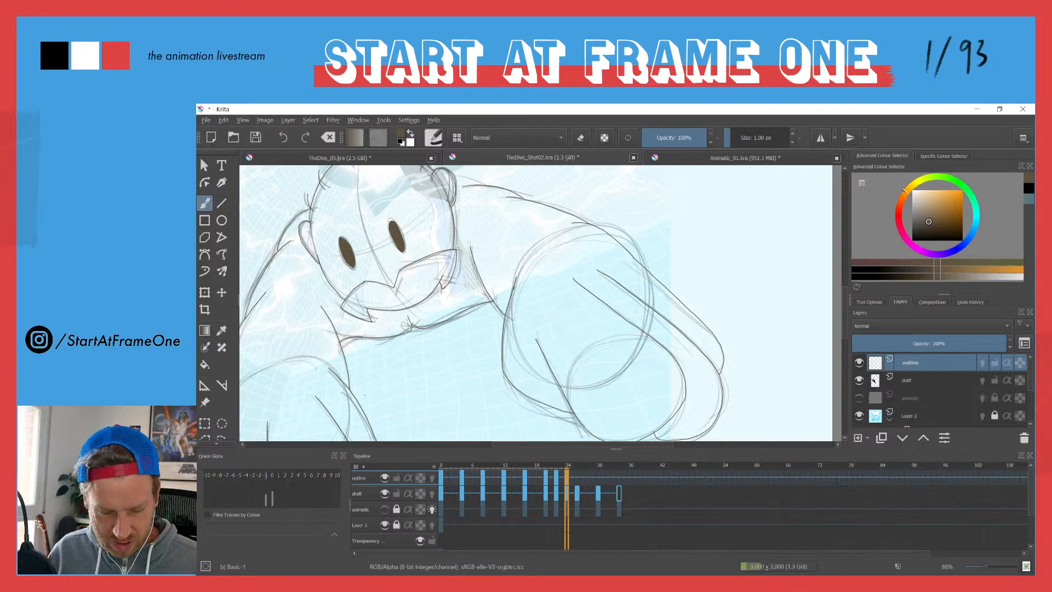
{"action": "left_click_drag", "start_coordinate": [294, 272], "coordinate": [393, 366]}
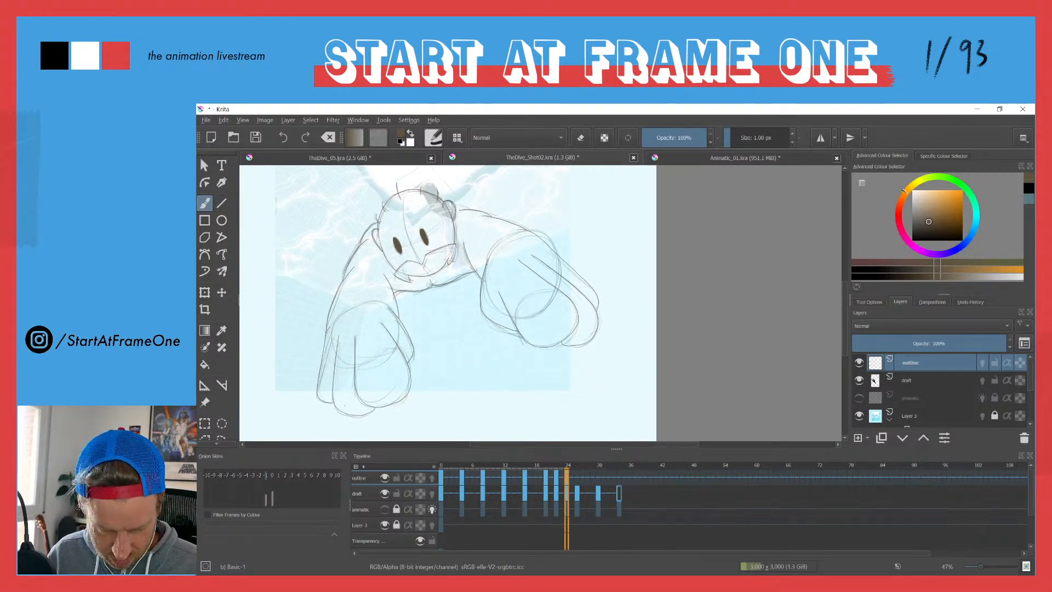
Step: Finish the outline around the right-hand ear, shoulder and moustache on frame 24
{"action": "mouse_move", "coordinate": [481, 207]}
{"action": "left_mouse_down"}
{"action": "mouse_move", "coordinate": [483, 132]}
{"action": "mouse_move", "coordinate": [497, 230]}
{"action": "mouse_move", "coordinate": [449, 213]}
{"action": "left_mouse_up"}
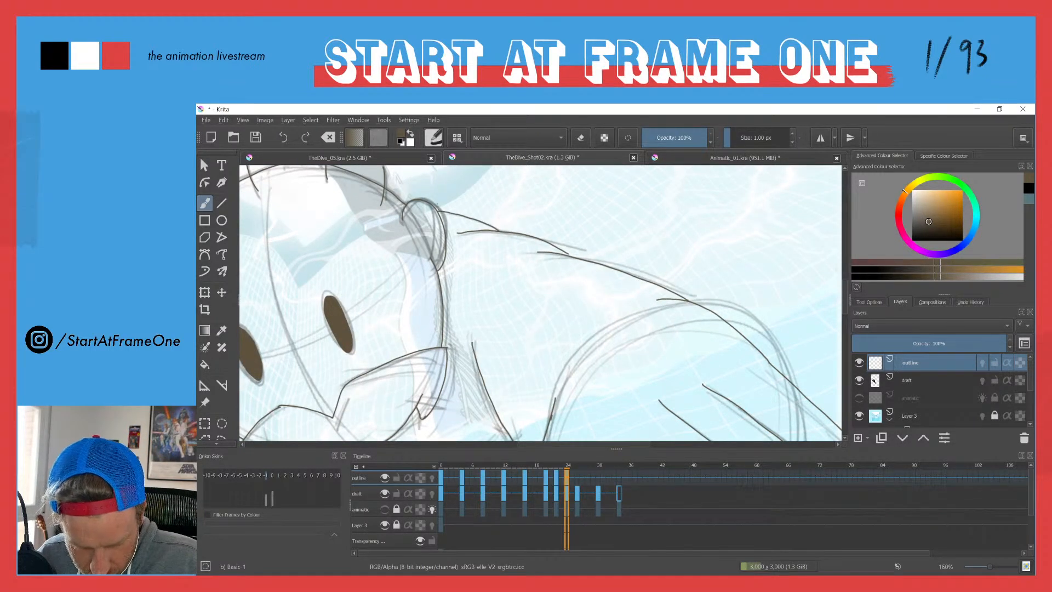
{"action": "left_click_drag", "start_coordinate": [314, 251], "coordinate": [322, 323]}
{"action": "left_click_drag", "start_coordinate": [344, 366], "coordinate": [465, 333]}
{"action": "left_click_drag", "start_coordinate": [456, 434], "coordinate": [462, 410]}
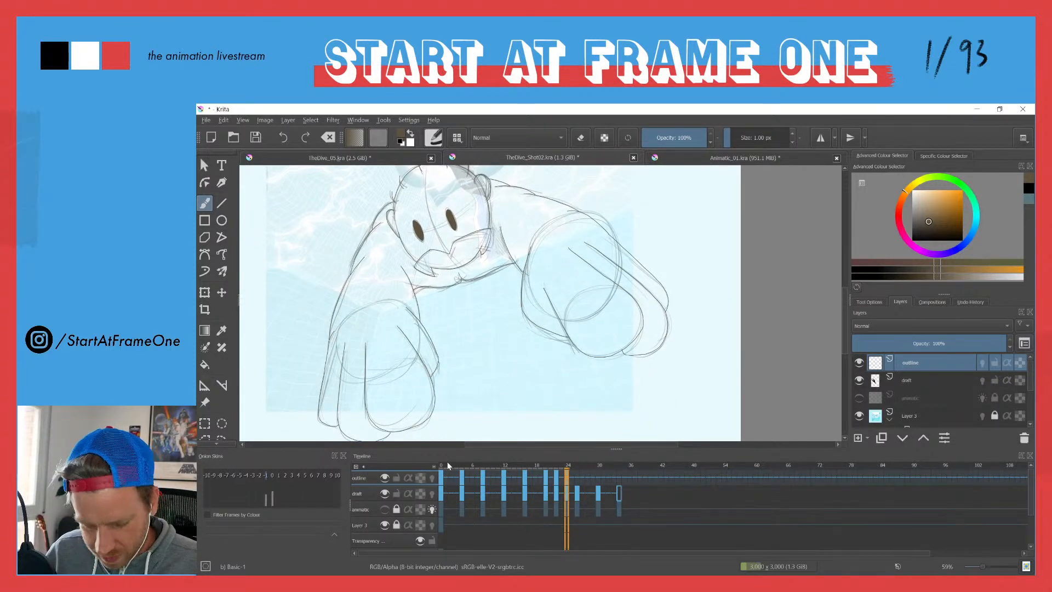
Step: Flip back and forth between frame 24 and its neighbouring frames to compare the traced outlines
{"action": "key", "text": "Left"}
{"action": "key", "text": "Right"}
{"action": "key", "text": "Left"}
{"action": "key", "text": "Right"}
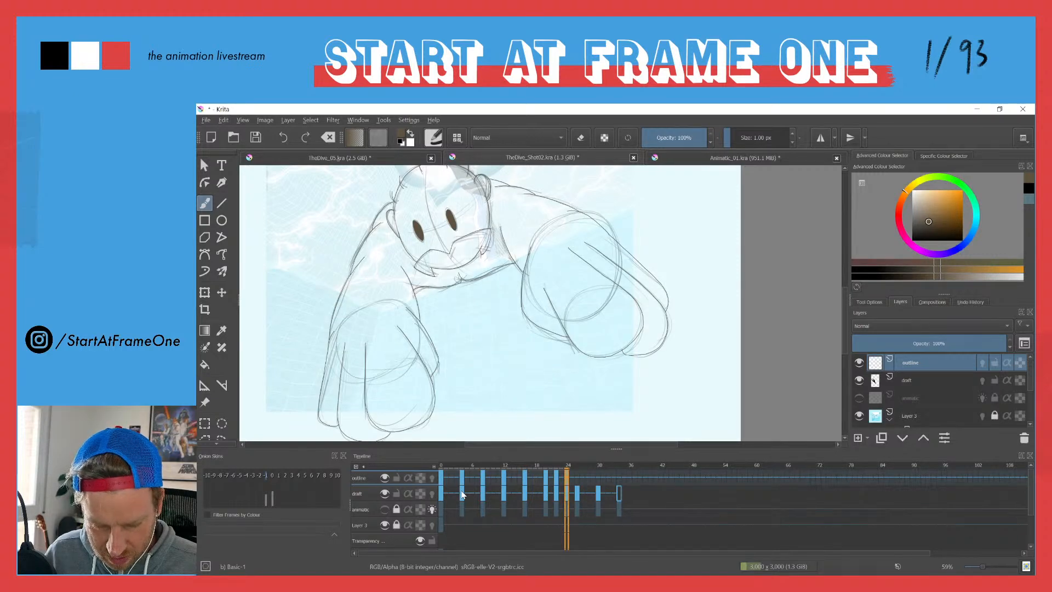
{"action": "key", "text": "Right"}
{"action": "key", "text": "Left"}
{"action": "key", "text": "Left"}
{"action": "key", "text": "Left"}
{"action": "key", "text": "Left"}
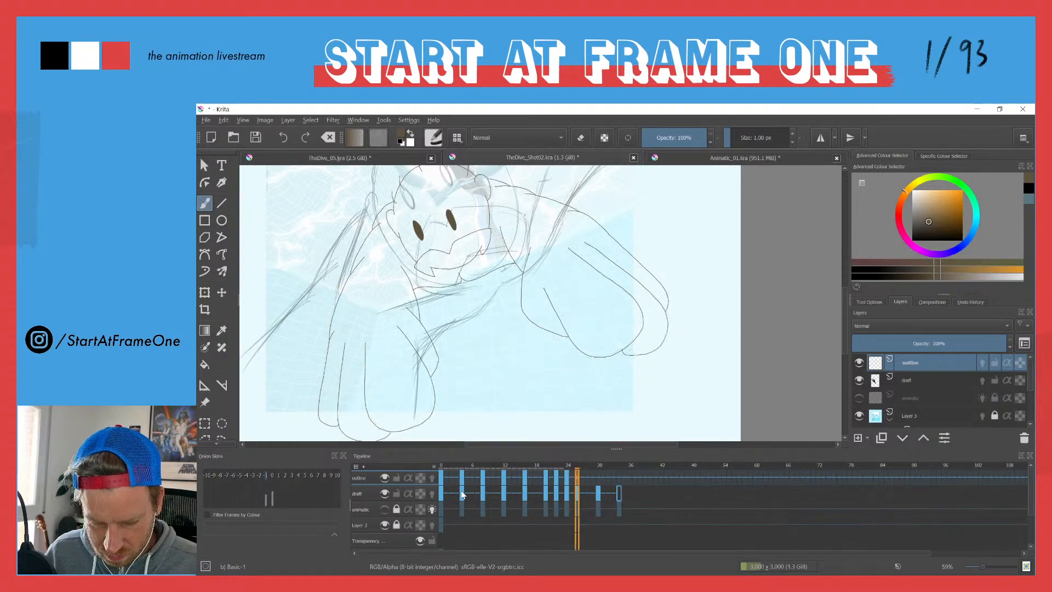
Step: Advance to frame 26 and add a blank frame there on the outline layer
{"action": "key", "text": "Right"}
{"action": "key", "text": "Right"}
{"action": "key", "text": "Right"}
{"action": "key", "text": "Right"}
{"action": "key", "text": "Right"}
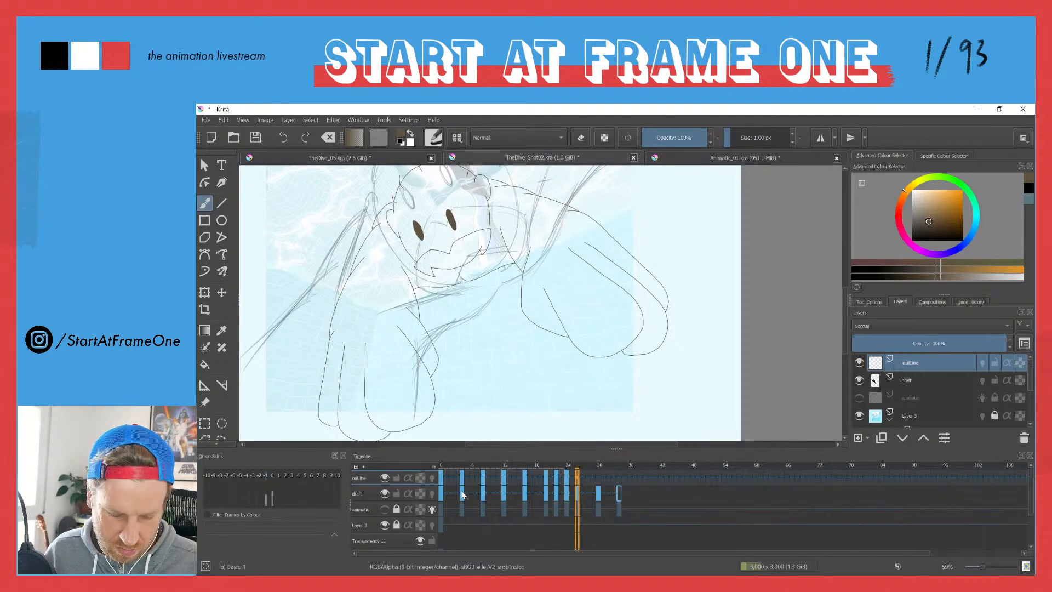
{"action": "key", "text": "Insert"}
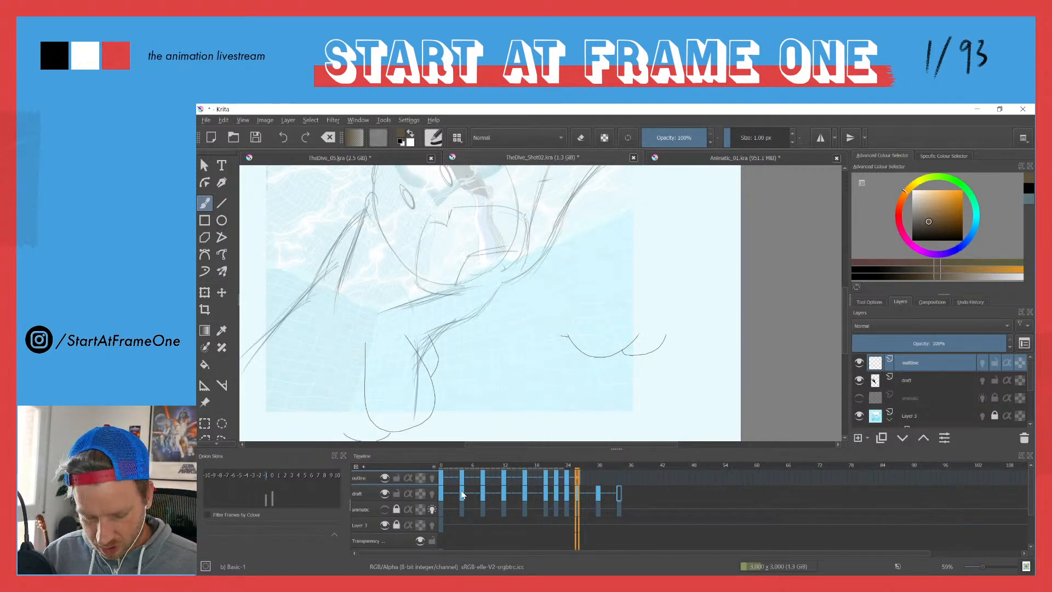
Step: Outline both eyes along the draft on frame 26 and fill them with brown
{"action": "mouse_move", "coordinate": [398, 226]}
{"action": "left_mouse_down"}
{"action": "mouse_move", "coordinate": [432, 283]}
{"action": "mouse_move", "coordinate": [401, 209]}
{"action": "left_mouse_up"}
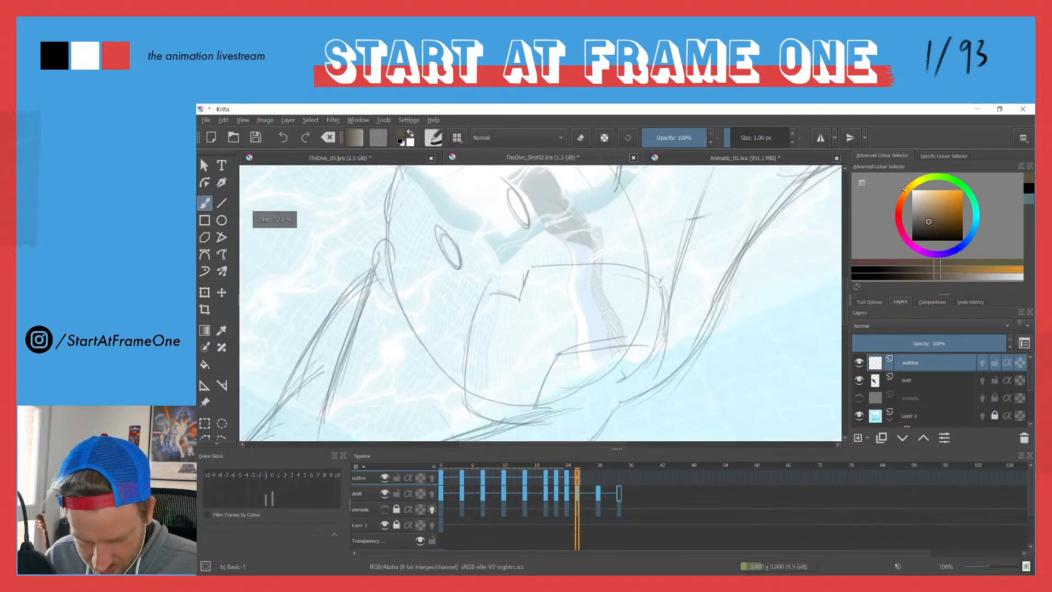
{"action": "mouse_move", "coordinate": [450, 241]}
{"action": "left_mouse_down"}
{"action": "mouse_move", "coordinate": [433, 240]}
{"action": "mouse_move", "coordinate": [460, 244]}
{"action": "left_mouse_up"}
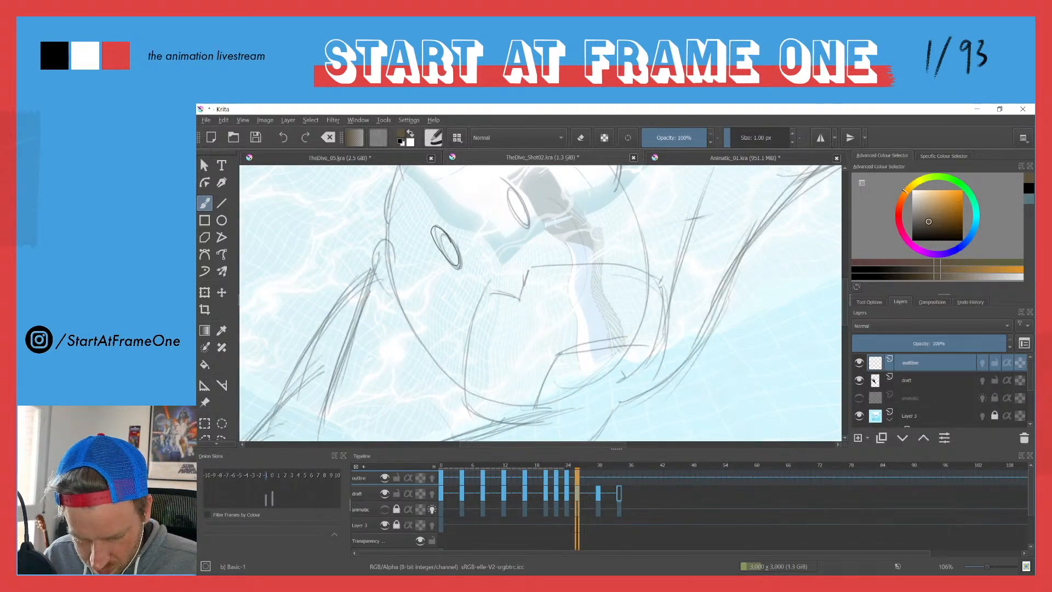
{"action": "key", "text": "f"}
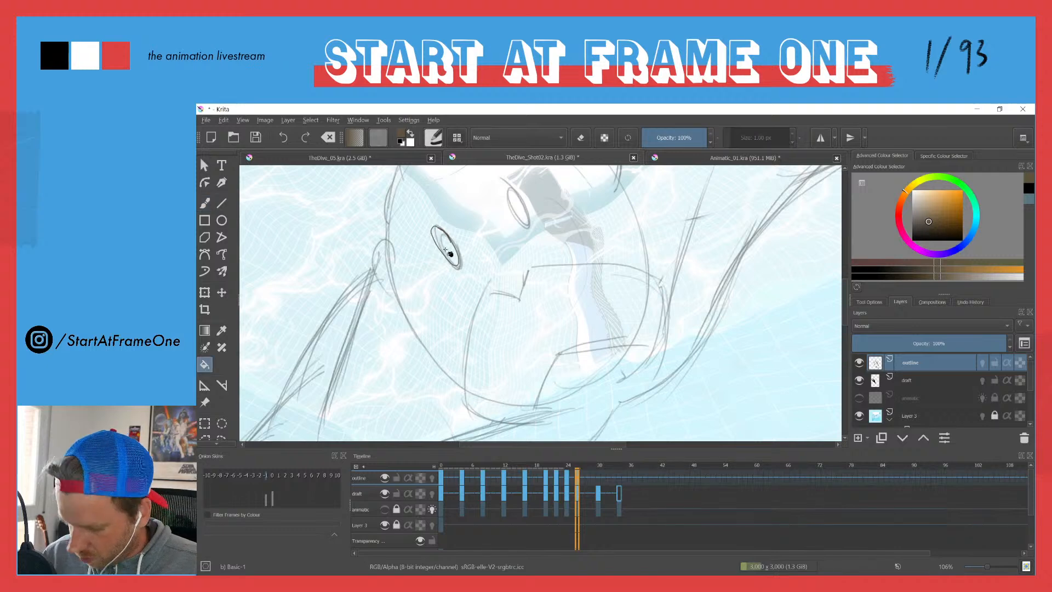
{"action": "left_click", "coordinate": [447, 250]}
{"action": "key", "text": "b"}
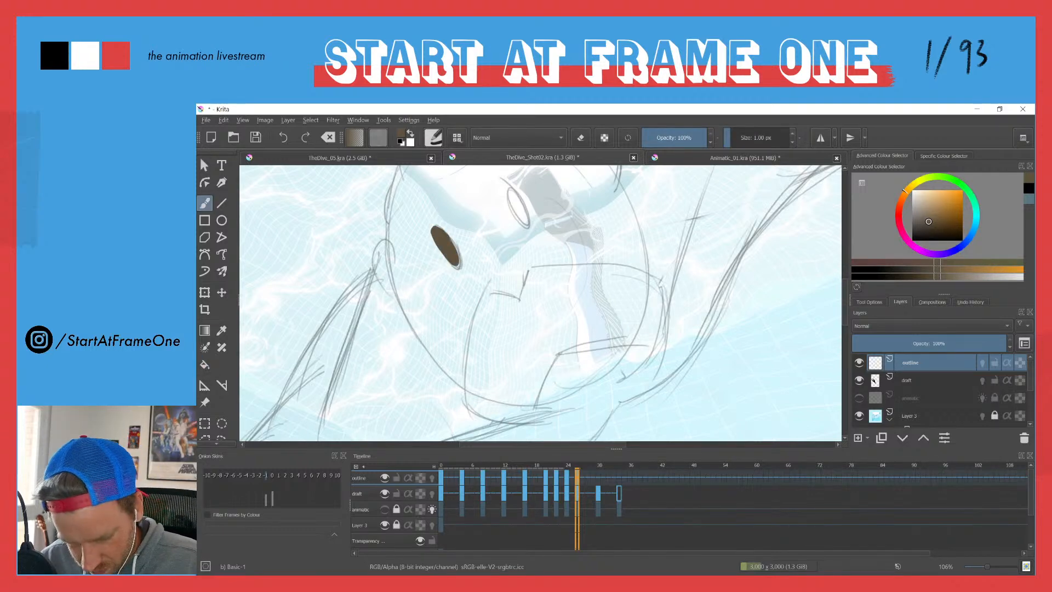
{"action": "mouse_move", "coordinate": [507, 187]}
{"action": "left_mouse_down"}
{"action": "mouse_move", "coordinate": [523, 224]}
{"action": "mouse_move", "coordinate": [528, 204]}
{"action": "left_mouse_up"}
{"action": "key", "text": "f"}
{"action": "left_click", "coordinate": [519, 211]}
{"action": "key", "text": "b"}
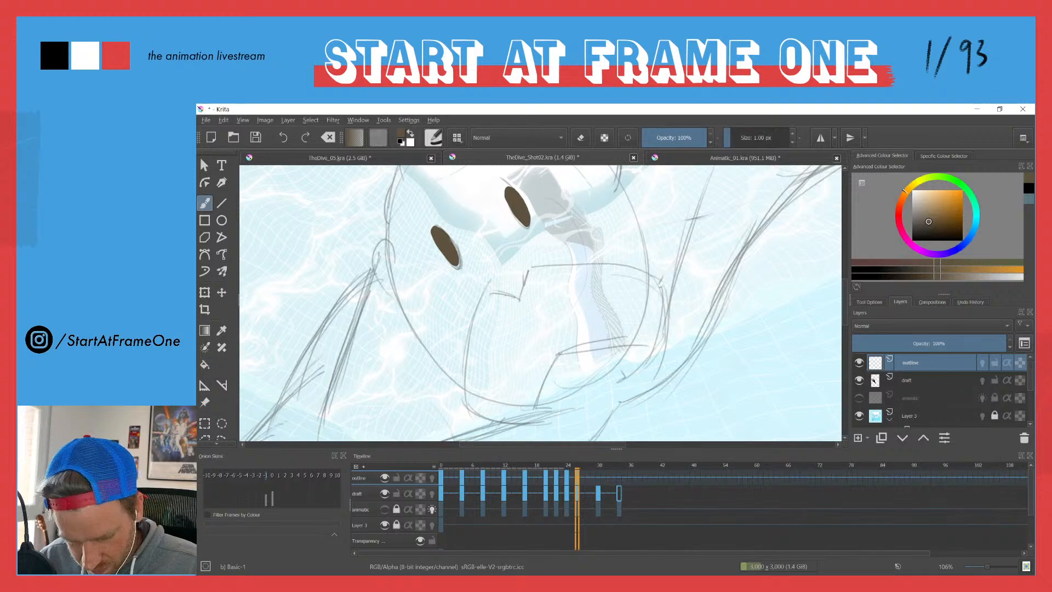
Step: Trace the moustache and mouth opening on frame 26, redrawing the moustache's lower and upper edges to match the draft
{"action": "mouse_move", "coordinate": [519, 299]}
{"action": "left_mouse_down"}
{"action": "mouse_move", "coordinate": [484, 293]}
{"action": "mouse_move", "coordinate": [467, 253]}
{"action": "mouse_move", "coordinate": [464, 336]}
{"action": "mouse_move", "coordinate": [501, 357]}
{"action": "mouse_move", "coordinate": [557, 347]}
{"action": "left_mouse_up"}
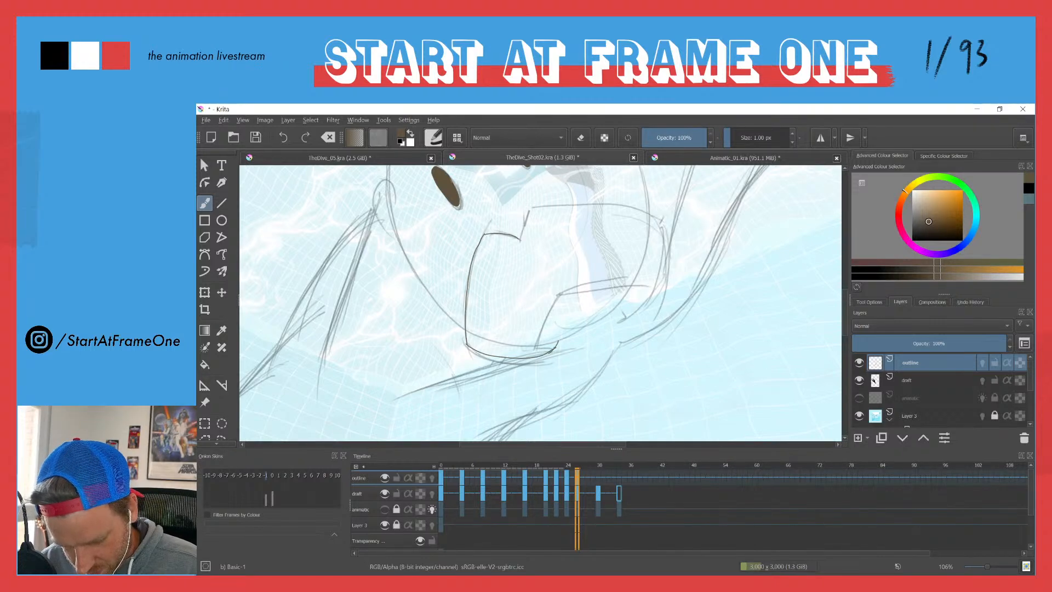
{"action": "key", "text": "ctrl+z"}
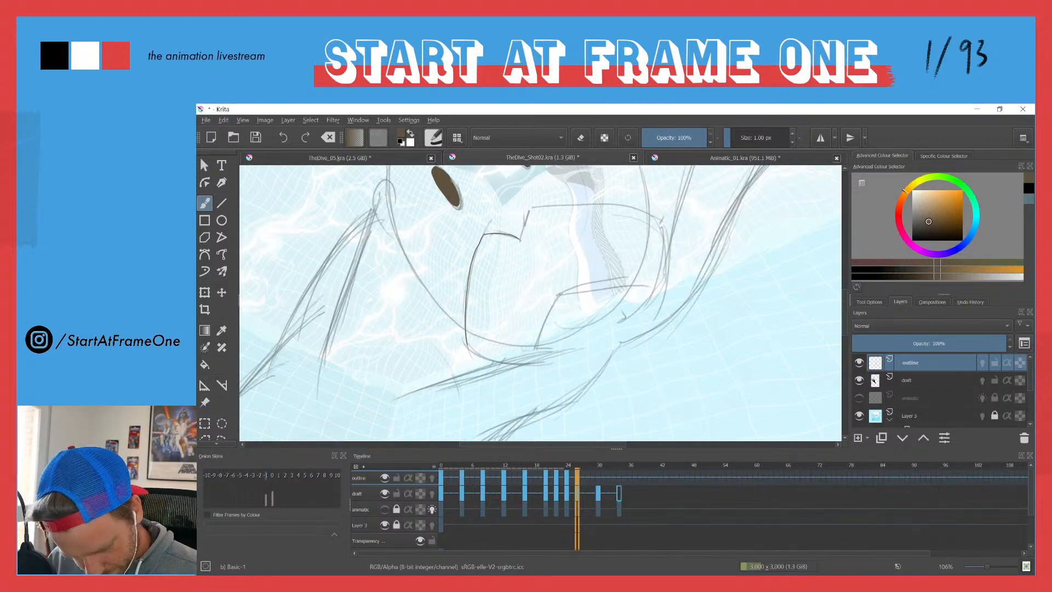
{"action": "mouse_move", "coordinate": [467, 344]}
{"action": "left_mouse_down"}
{"action": "mouse_move", "coordinate": [524, 361]}
{"action": "mouse_move", "coordinate": [572, 335]}
{"action": "mouse_move", "coordinate": [621, 285]}
{"action": "left_mouse_up"}
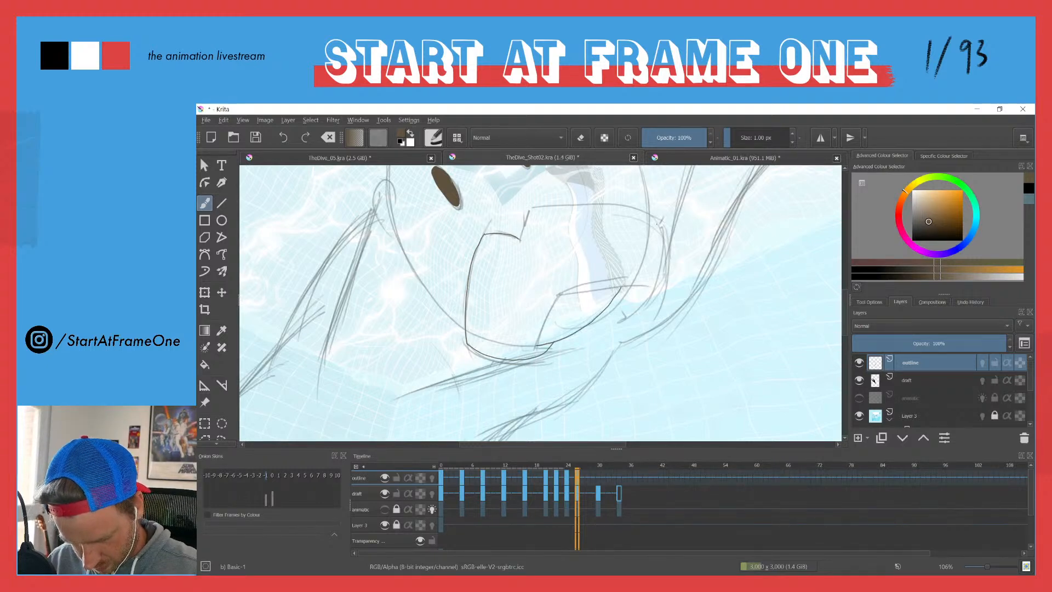
{"action": "mouse_move", "coordinate": [657, 217]}
{"action": "left_mouse_down"}
{"action": "mouse_move", "coordinate": [663, 272]}
{"action": "mouse_move", "coordinate": [640, 309]}
{"action": "mouse_move", "coordinate": [594, 323]}
{"action": "left_mouse_up"}
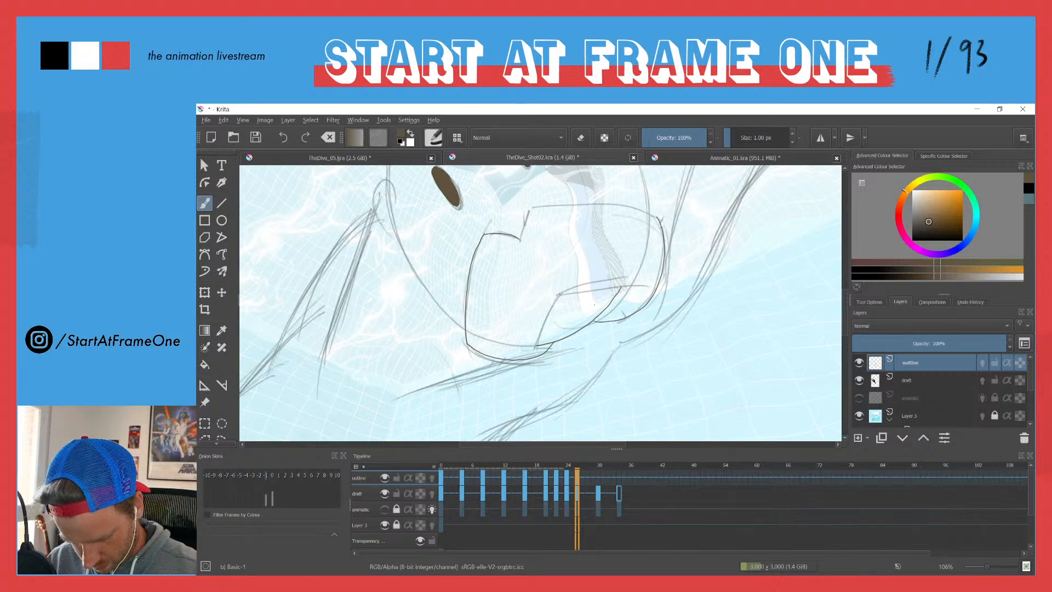
{"action": "mouse_move", "coordinate": [536, 348]}
{"action": "left_mouse_down"}
{"action": "mouse_move", "coordinate": [560, 293]}
{"action": "mouse_move", "coordinate": [622, 287]}
{"action": "left_mouse_up"}
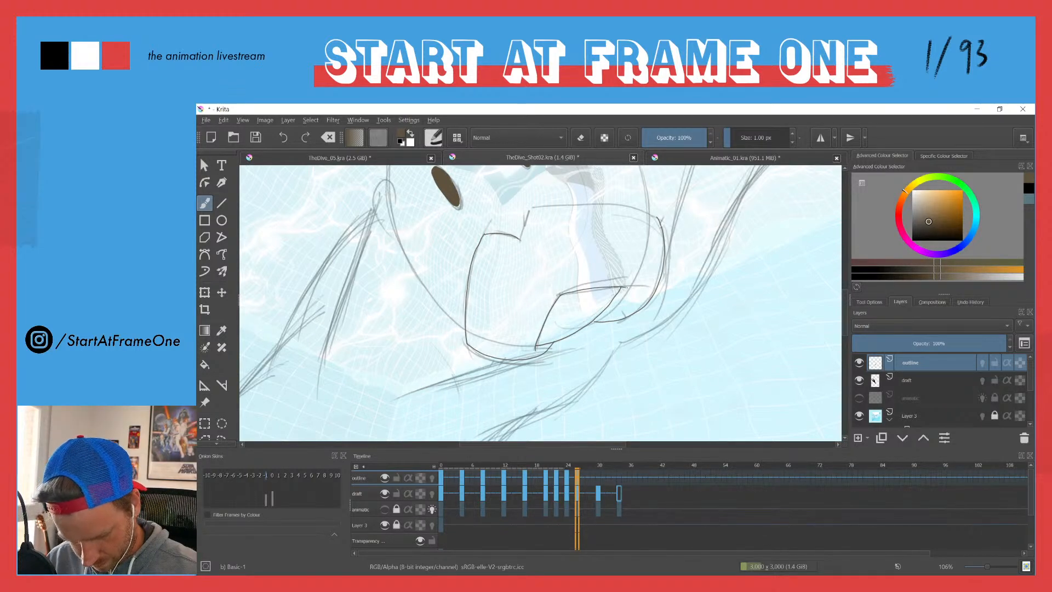
{"action": "mouse_move", "coordinate": [520, 240]}
{"action": "left_mouse_down"}
{"action": "mouse_move", "coordinate": [531, 207]}
{"action": "mouse_move", "coordinate": [618, 201]}
{"action": "mouse_move", "coordinate": [657, 214]}
{"action": "left_mouse_up"}
{"action": "key", "text": "ctrl+z"}
{"action": "mouse_move", "coordinate": [533, 207]}
{"action": "left_mouse_down"}
{"action": "mouse_move", "coordinate": [623, 204]}
{"action": "mouse_move", "coordinate": [658, 216]}
{"action": "left_mouse_up"}
Step: Trace the round head contour with both ears on frame 26
{"action": "left_click_drag", "start_coordinate": [507, 225], "coordinate": [432, 339]}
{"action": "mouse_move", "coordinate": [499, 209]}
{"action": "left_mouse_down"}
{"action": "mouse_move", "coordinate": [538, 204]}
{"action": "mouse_move", "coordinate": [539, 245]}
{"action": "mouse_move", "coordinate": [574, 318]}
{"action": "left_mouse_up"}
{"action": "left_click_drag", "start_coordinate": [411, 224], "coordinate": [503, 285]}
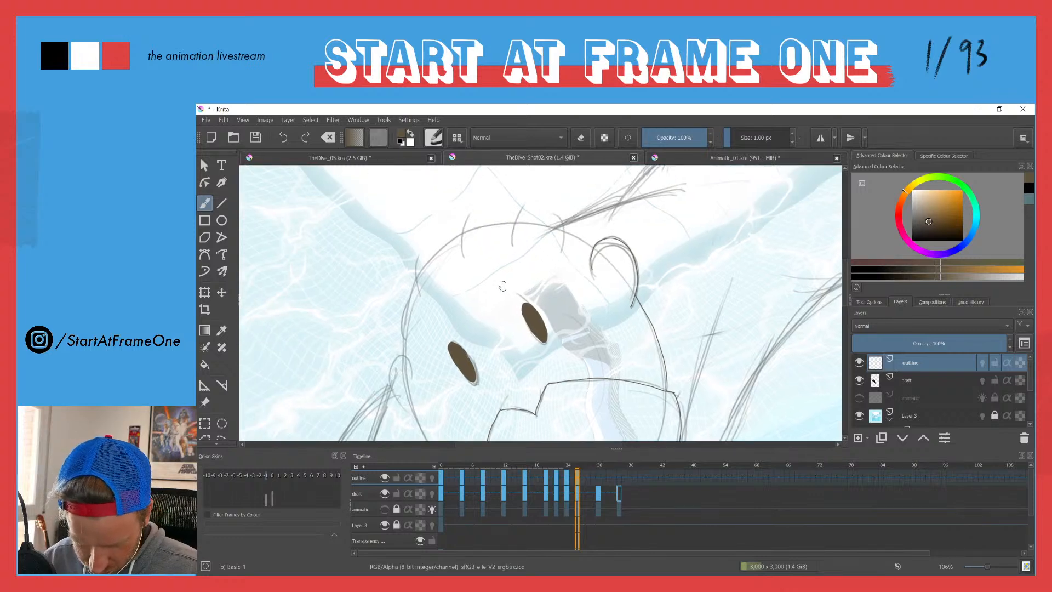
{"action": "left_click_drag", "start_coordinate": [420, 421], "coordinate": [396, 321]}
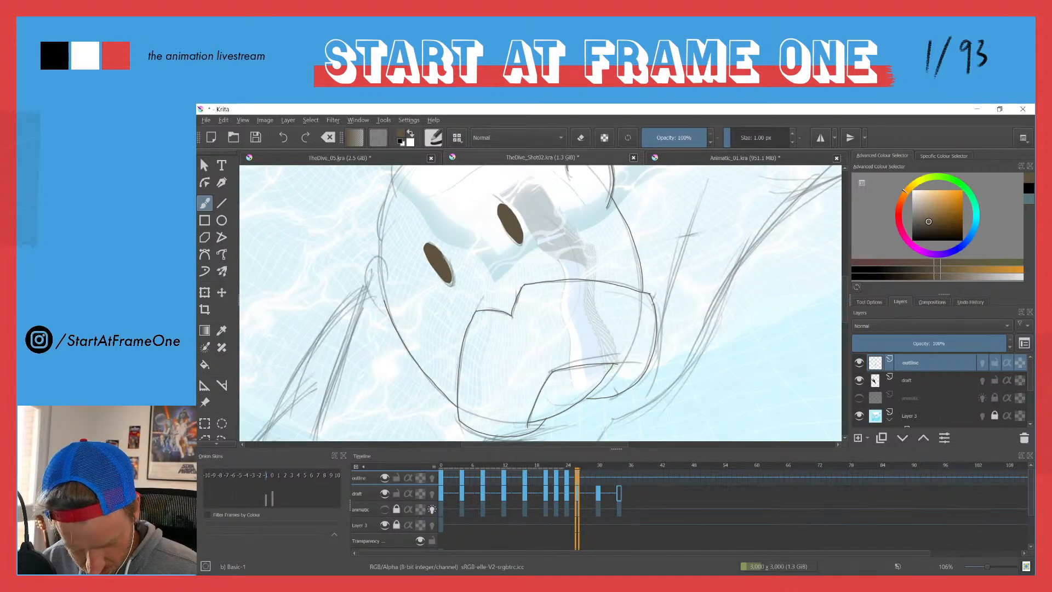
{"action": "mouse_move", "coordinate": [380, 312]}
{"action": "left_mouse_down"}
{"action": "mouse_move", "coordinate": [360, 273]}
{"action": "mouse_move", "coordinate": [385, 262]}
{"action": "left_mouse_up"}
{"action": "mouse_move", "coordinate": [362, 226]}
{"action": "left_mouse_down"}
{"action": "mouse_move", "coordinate": [383, 301]}
{"action": "mouse_move", "coordinate": [400, 305]}
{"action": "mouse_move", "coordinate": [410, 258]}
{"action": "mouse_move", "coordinate": [454, 206]}
{"action": "mouse_move", "coordinate": [526, 197]}
{"action": "mouse_move", "coordinate": [582, 221]}
{"action": "left_mouse_up"}
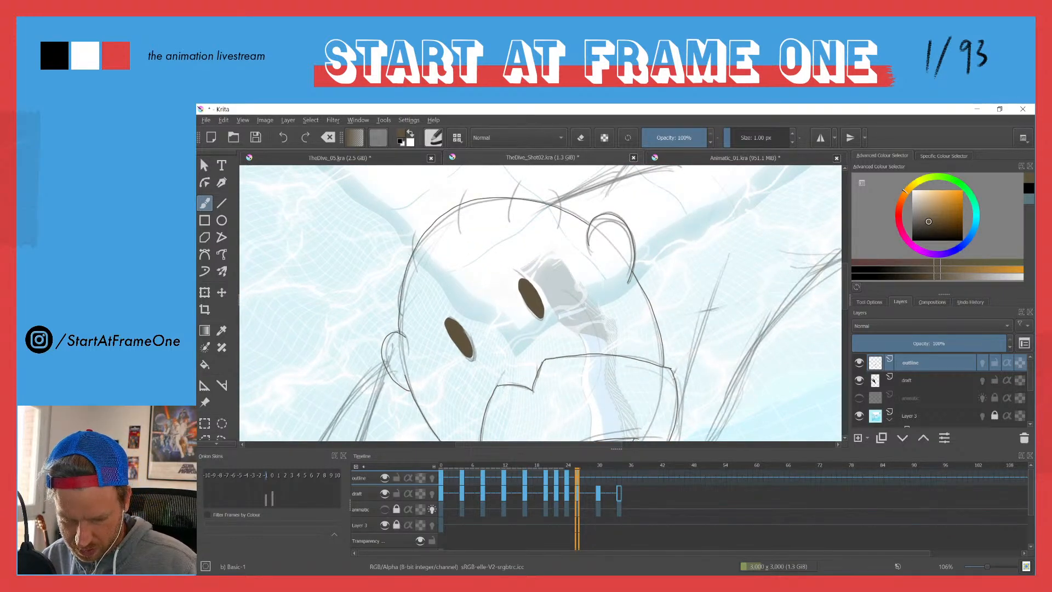
Step: Draw the short hair strands across the crown and left-hand side of the head on frame 26
{"action": "mouse_move", "coordinate": [549, 190]}
{"action": "left_mouse_down"}
{"action": "mouse_move", "coordinate": [559, 226]}
{"action": "mouse_move", "coordinate": [512, 184]}
{"action": "left_mouse_up"}
{"action": "left_click_drag", "start_coordinate": [458, 231], "coordinate": [461, 189]}
{"action": "left_click_drag", "start_coordinate": [417, 234], "coordinate": [409, 274]}
{"action": "left_click_drag", "start_coordinate": [408, 320], "coordinate": [395, 278]}
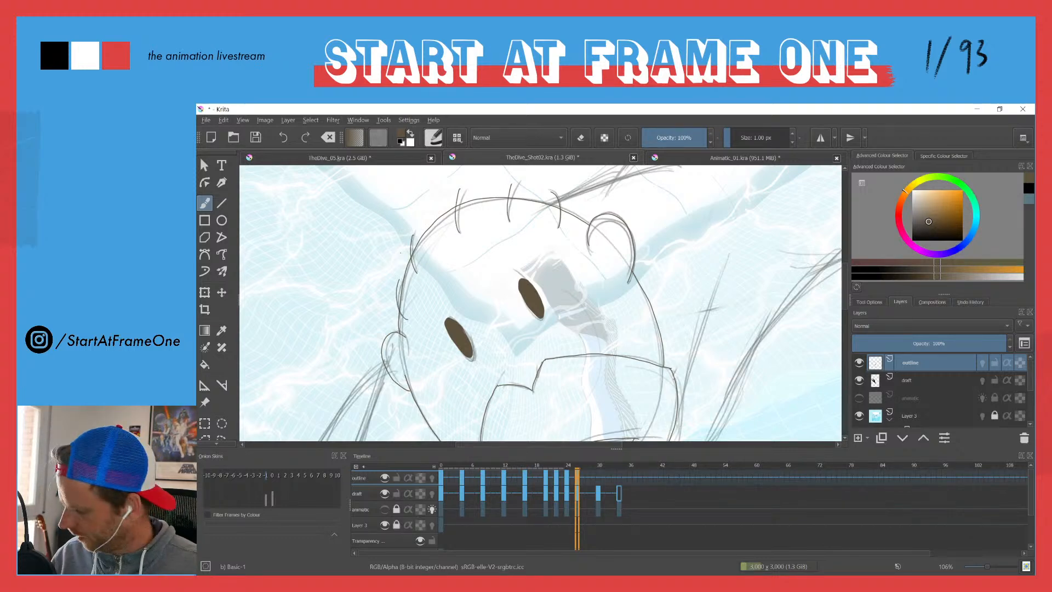
Step: Trace the inner edge of the raised right-hand arm and the line at its outer end on frame 26
{"action": "scroll", "coordinate": [400, 252], "scroll_direction": "down", "scroll_amount": 5}
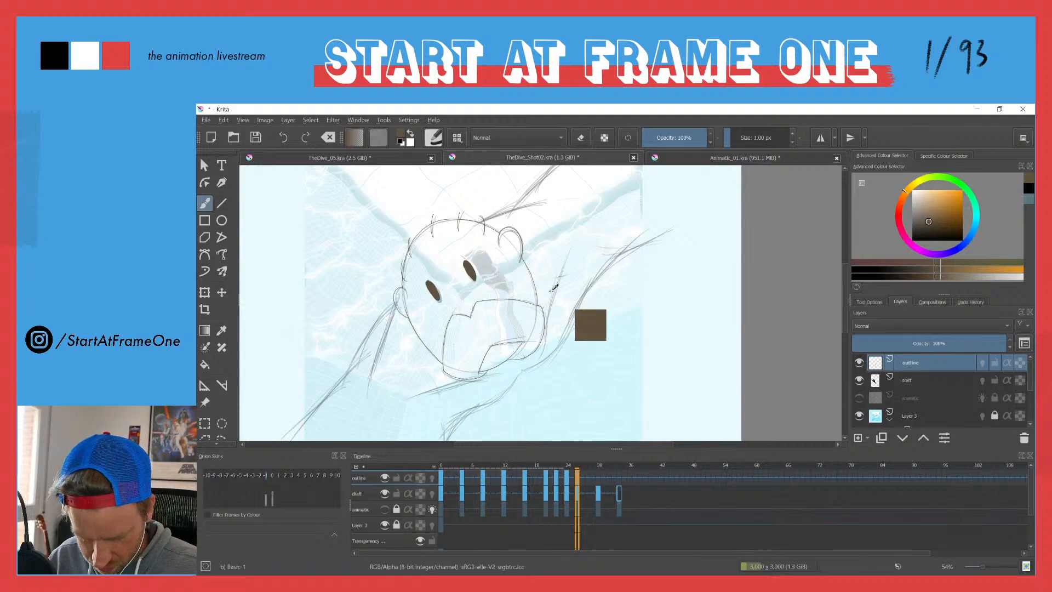
{"action": "scroll", "coordinate": [535, 310], "scroll_direction": "up", "scroll_amount": 4}
{"action": "left_click_drag", "start_coordinate": [548, 361], "coordinate": [588, 213]}
{"action": "mouse_move", "coordinate": [549, 384]}
{"action": "left_mouse_down"}
{"action": "mouse_move", "coordinate": [572, 309]}
{"action": "mouse_move", "coordinate": [508, 358]}
{"action": "left_mouse_up"}
{"action": "scroll", "coordinate": [485, 294], "scroll_direction": "down", "scroll_amount": 3}
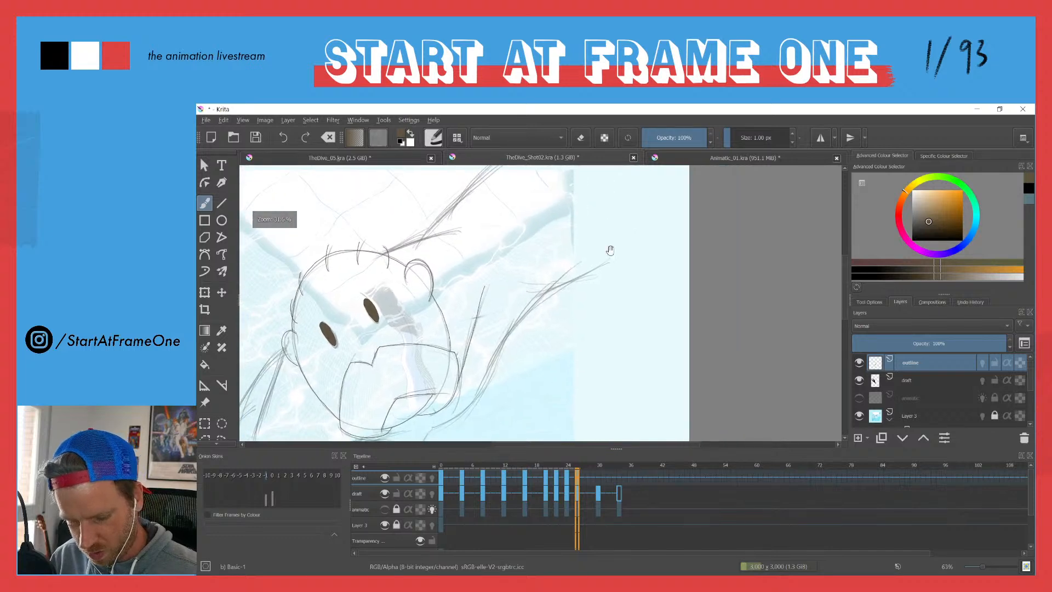
{"action": "left_click_drag", "start_coordinate": [534, 291], "coordinate": [604, 258]}
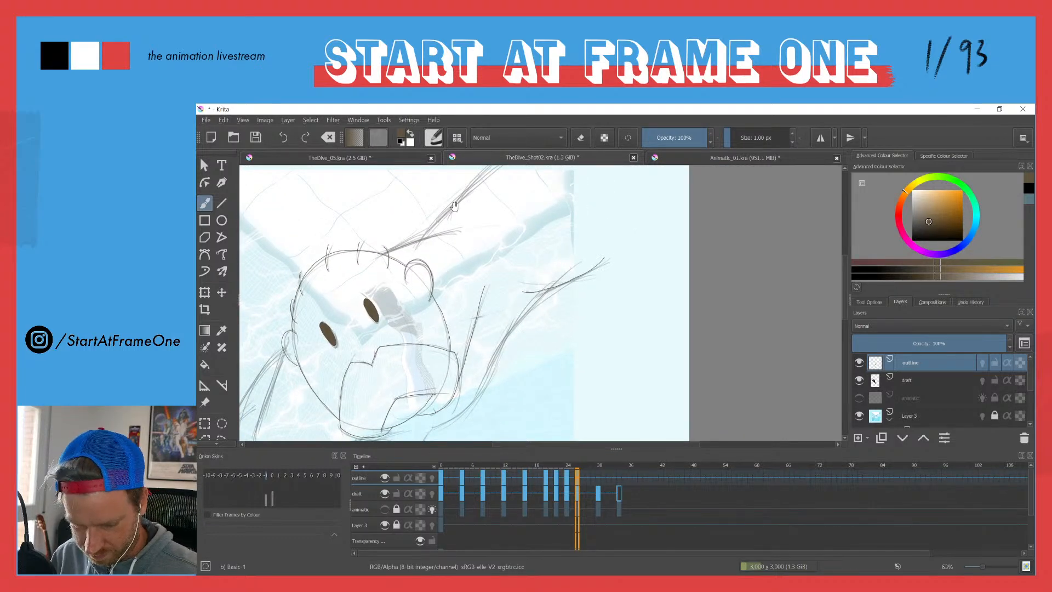
Step: Trace the body line behind the top of the head and the lower edge of the right-hand arm on frame 26
{"action": "left_click_drag", "start_coordinate": [461, 204], "coordinate": [459, 241]}
{"action": "left_click_drag", "start_coordinate": [381, 293], "coordinate": [463, 270]}
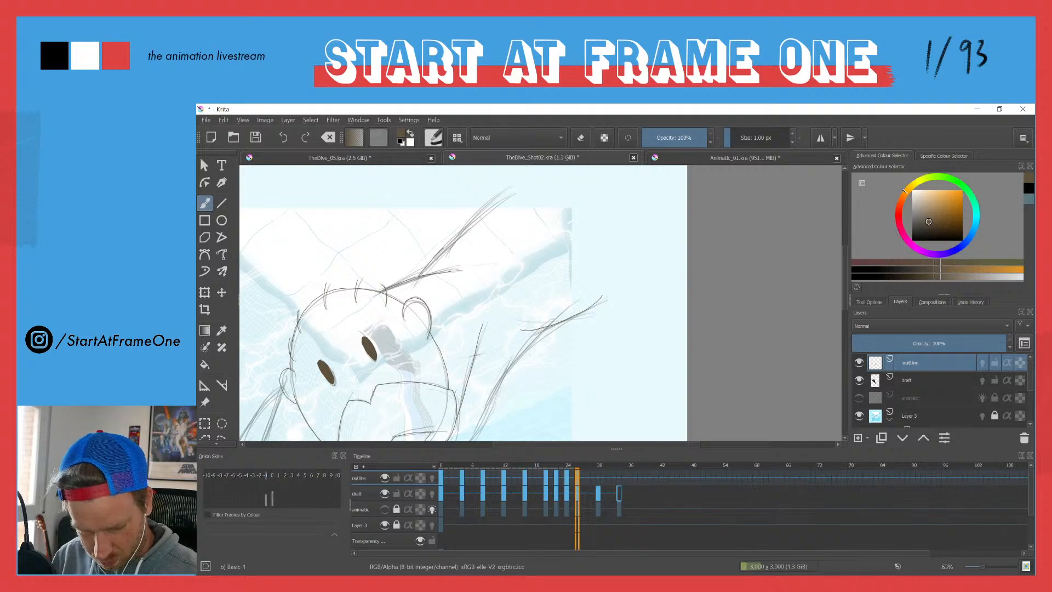
{"action": "left_click_drag", "start_coordinate": [414, 342], "coordinate": [424, 213]}
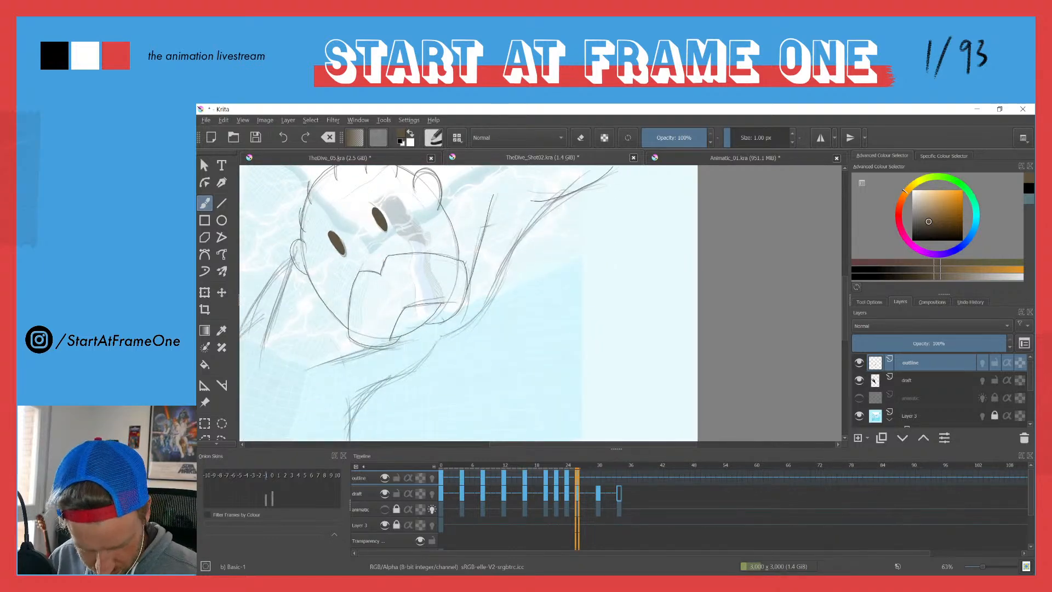
{"action": "mouse_move", "coordinate": [445, 335]}
{"action": "left_mouse_down"}
{"action": "mouse_move", "coordinate": [482, 311]}
{"action": "mouse_move", "coordinate": [539, 215]}
{"action": "left_mouse_up"}
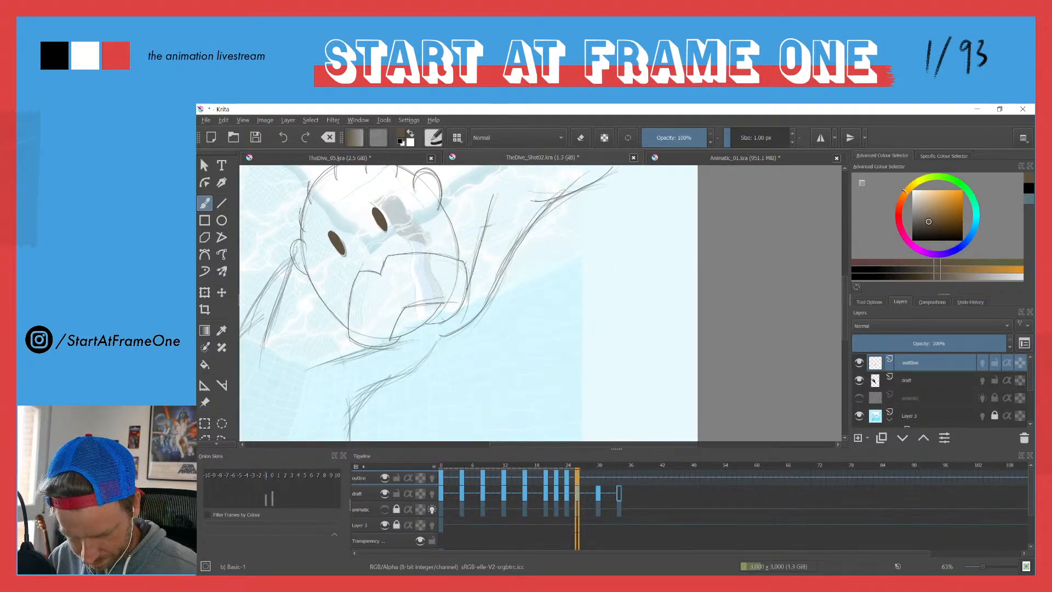
Step: Trace the curved body line running from the right-hand armpit down beneath the chin on frame 26
{"action": "left_click_drag", "start_coordinate": [439, 341], "coordinate": [351, 419]}
{"action": "mouse_move", "coordinate": [366, 366]}
{"action": "left_mouse_down"}
{"action": "mouse_move", "coordinate": [513, 197]}
{"action": "mouse_move", "coordinate": [506, 228]}
{"action": "mouse_move", "coordinate": [497, 220]}
{"action": "mouse_move", "coordinate": [498, 313]}
{"action": "left_mouse_up"}
{"action": "left_click_drag", "start_coordinate": [412, 270], "coordinate": [491, 351]}
{"action": "left_click_drag", "start_coordinate": [484, 231], "coordinate": [405, 332]}
{"action": "left_click_drag", "start_coordinate": [464, 191], "coordinate": [441, 266]}
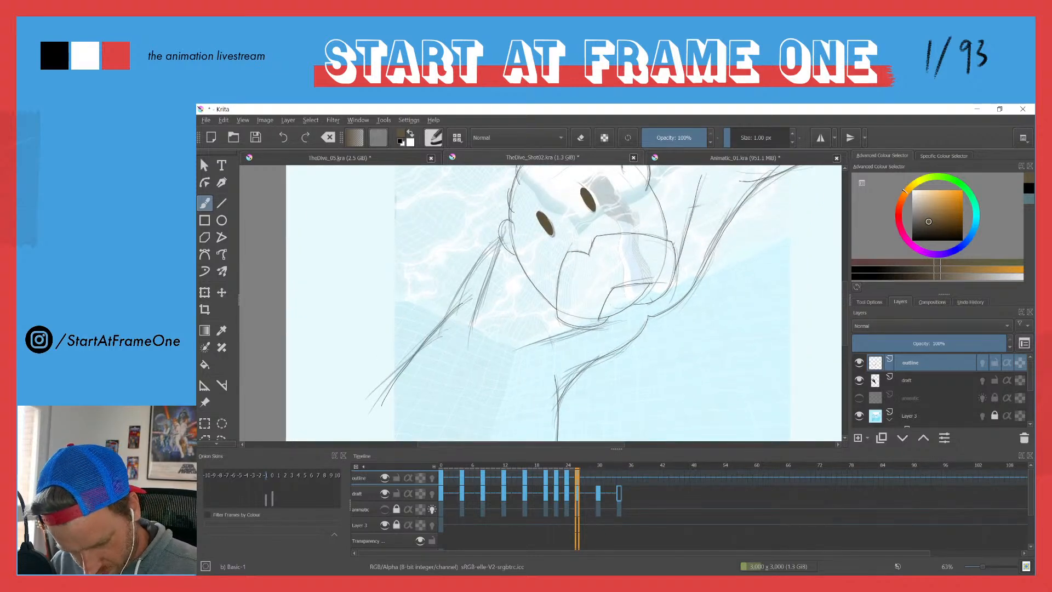
Step: Trace both edges of the left-hand arm and the body line under the chin on frame 26, redrawing the chin-side line
{"action": "left_click_drag", "start_coordinate": [488, 240], "coordinate": [455, 304]}
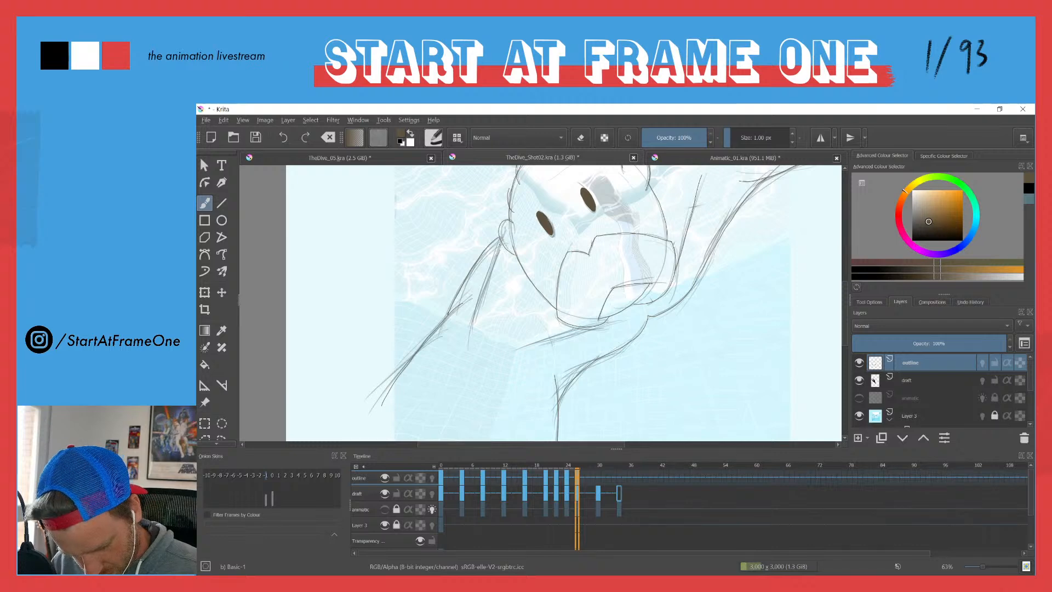
{"action": "left_click_drag", "start_coordinate": [494, 263], "coordinate": [475, 330]}
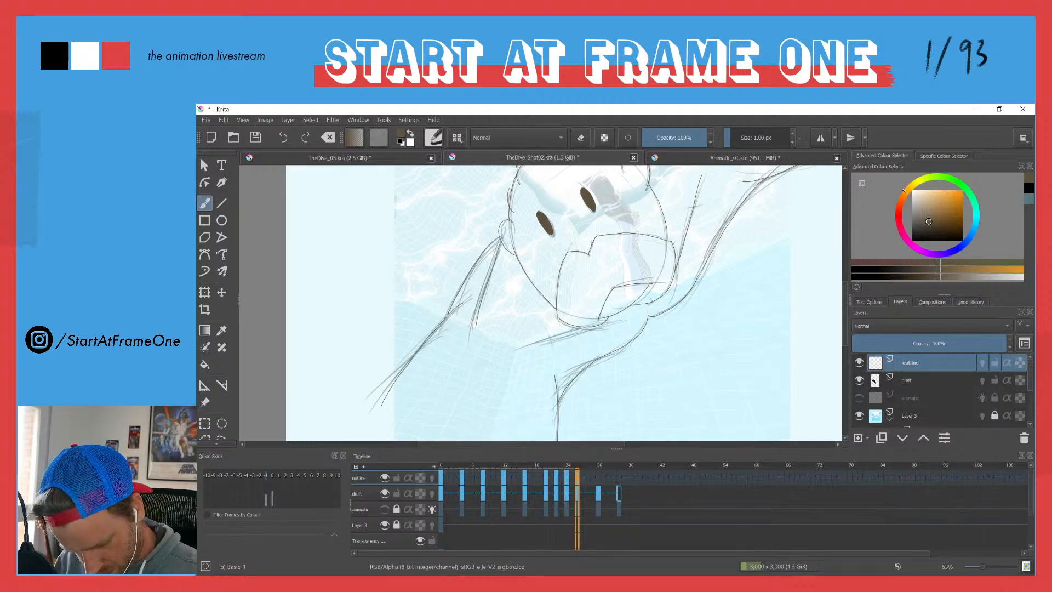
{"action": "left_click_drag", "start_coordinate": [572, 328], "coordinate": [509, 357]}
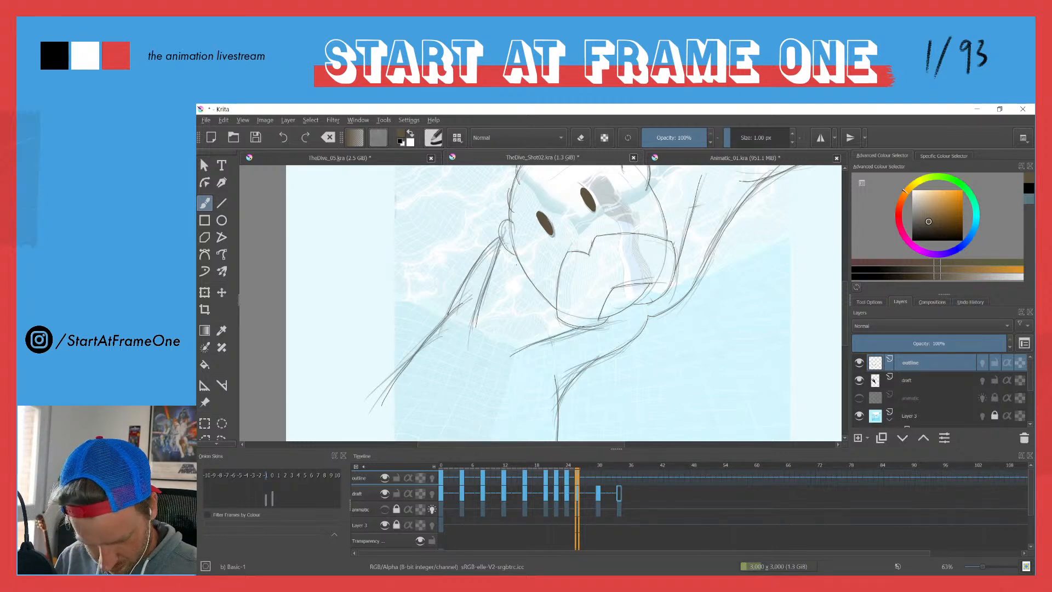
{"action": "key", "text": "ctrl+z"}
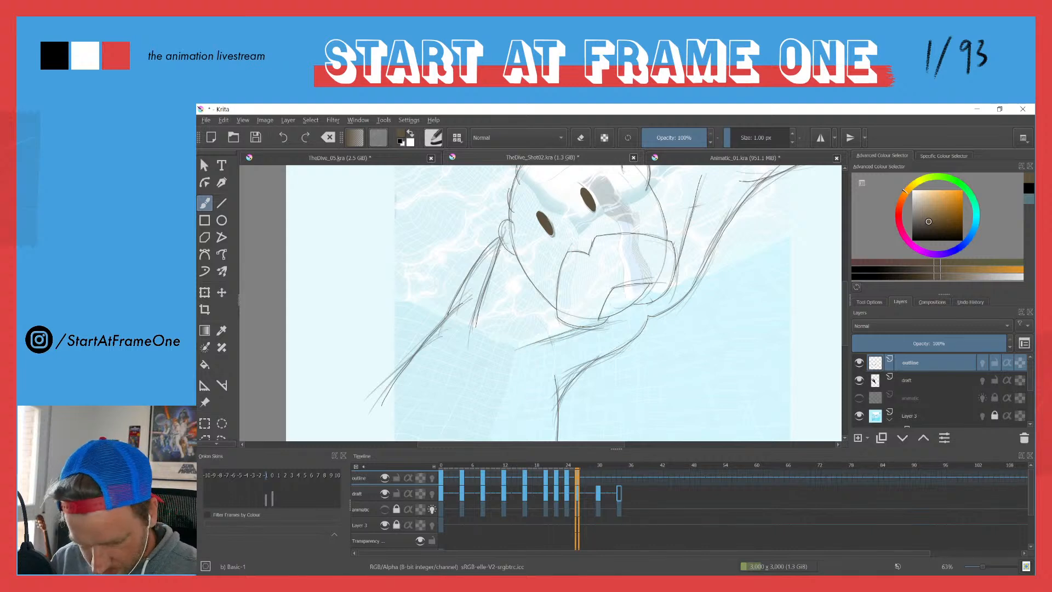
{"action": "left_click_drag", "start_coordinate": [580, 326], "coordinate": [515, 350]}
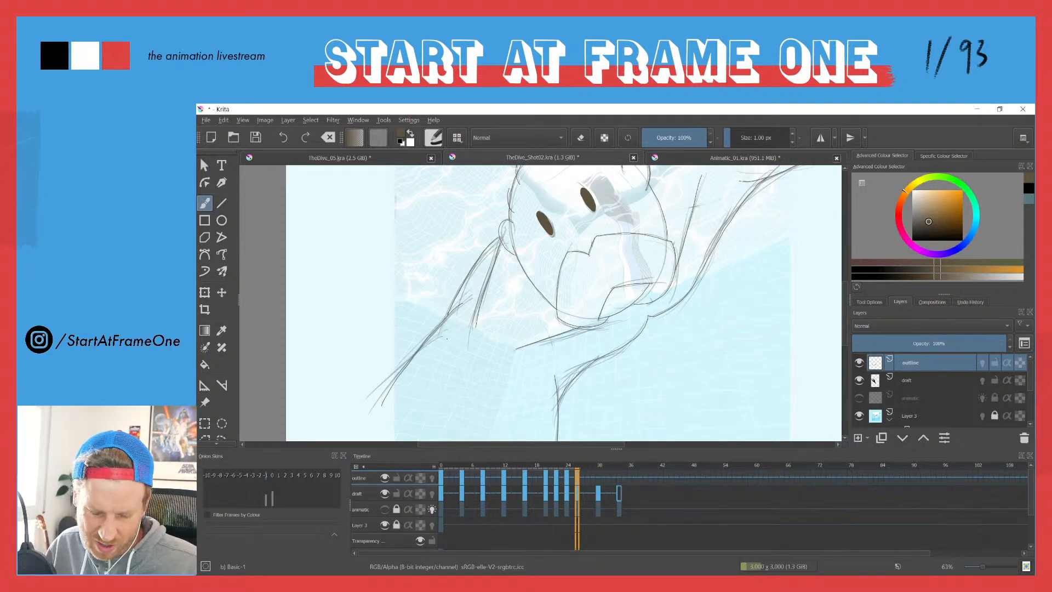
Step: Go to frame 30 on the outline layer in the timeline
{"action": "left_click_drag", "start_coordinate": [465, 217], "coordinate": [455, 282]}
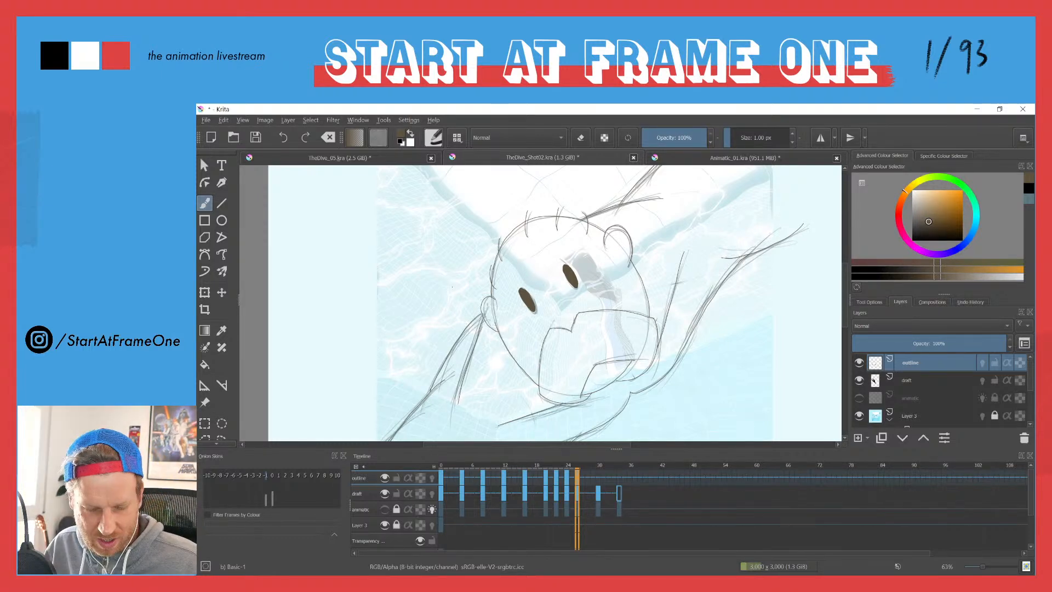
{"action": "scroll", "coordinate": [487, 245], "scroll_direction": "down", "scroll_amount": 2}
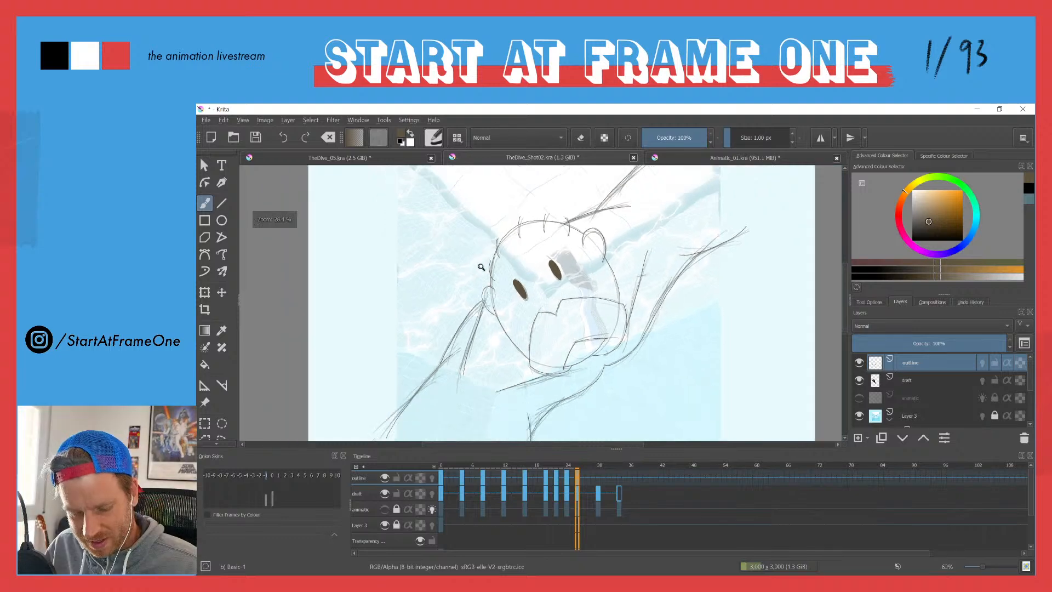
{"action": "left_click", "coordinate": [599, 480]}
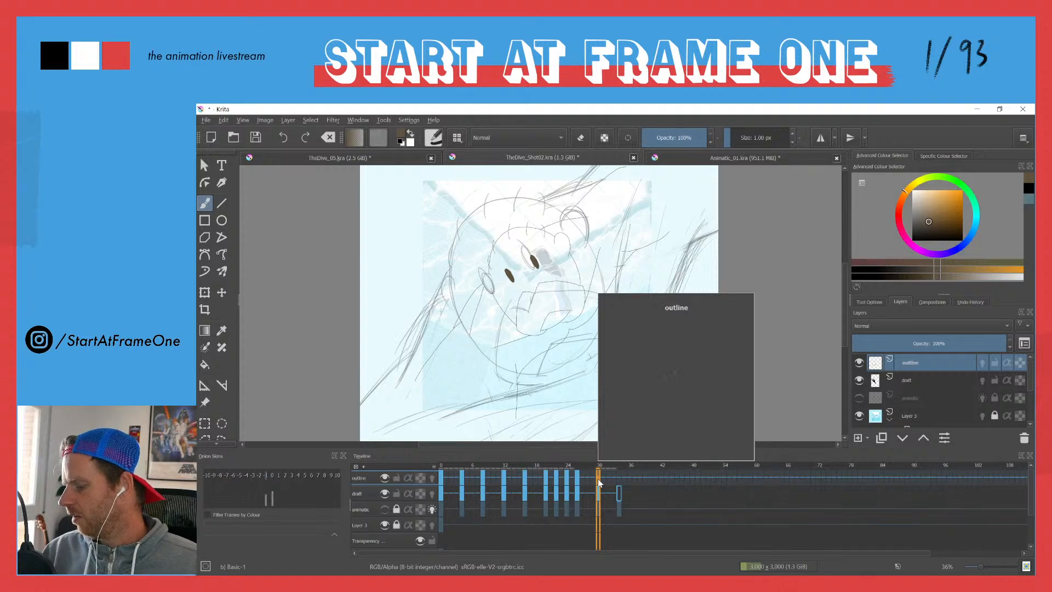
Step: Clear the carried-over drawing on frame 30 of the outline layer, then trace the left-hand eye and fill it brown
{"action": "key", "text": "Delete"}
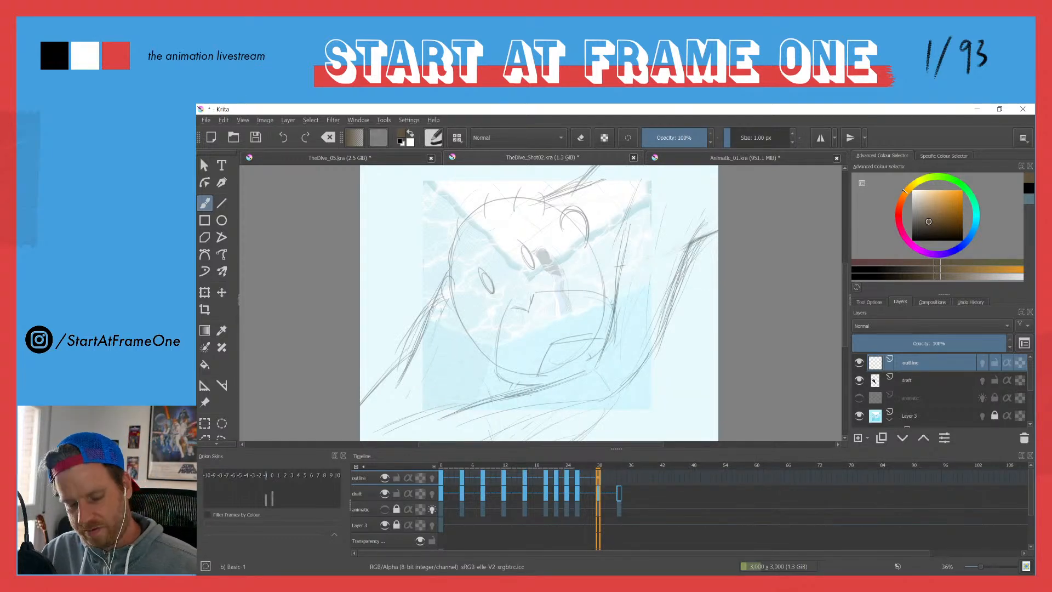
{"action": "key", "text": "ctrl+z"}
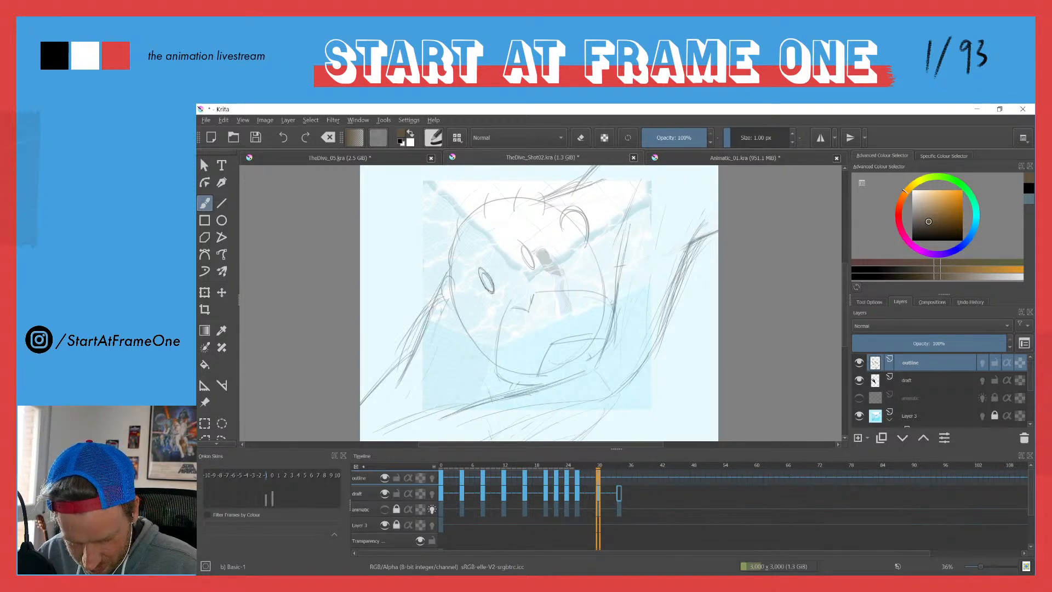
{"action": "key", "text": "f"}
{"action": "left_click", "coordinate": [486, 280]}
{"action": "key", "text": "b"}
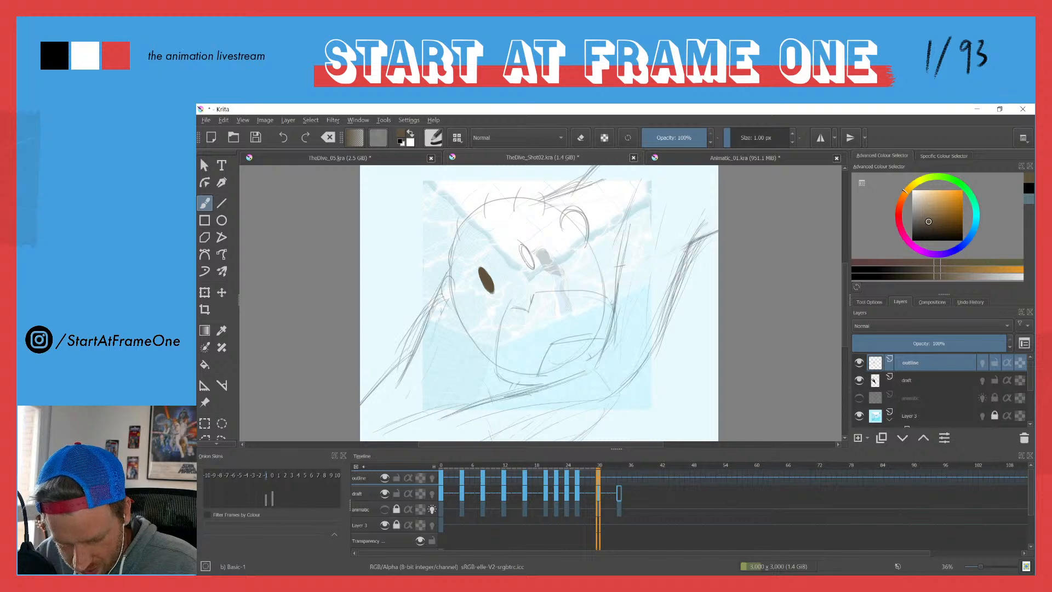
Step: Trace the right-hand eye on frame 30 and fill it with the same brown
{"action": "key", "text": "f"}
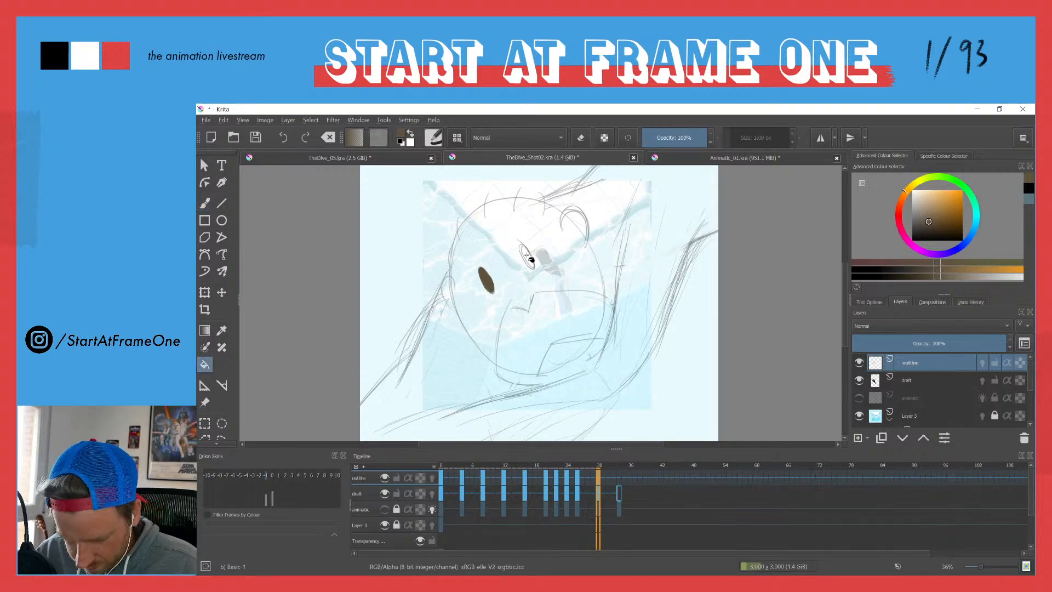
{"action": "left_click", "coordinate": [530, 265]}
{"action": "key", "text": "b"}
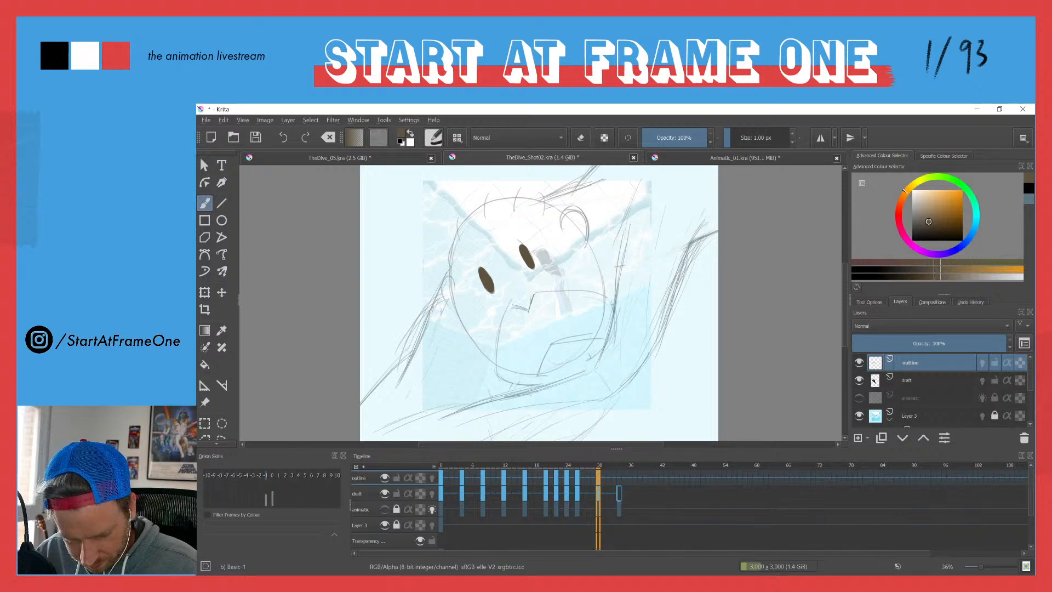
Step: Trace the left-hand side of the notched lower-face shape and its inner mouth opening on frame 30, redrawing the first strokes
{"action": "left_click_drag", "start_coordinate": [509, 307], "coordinate": [501, 379]}
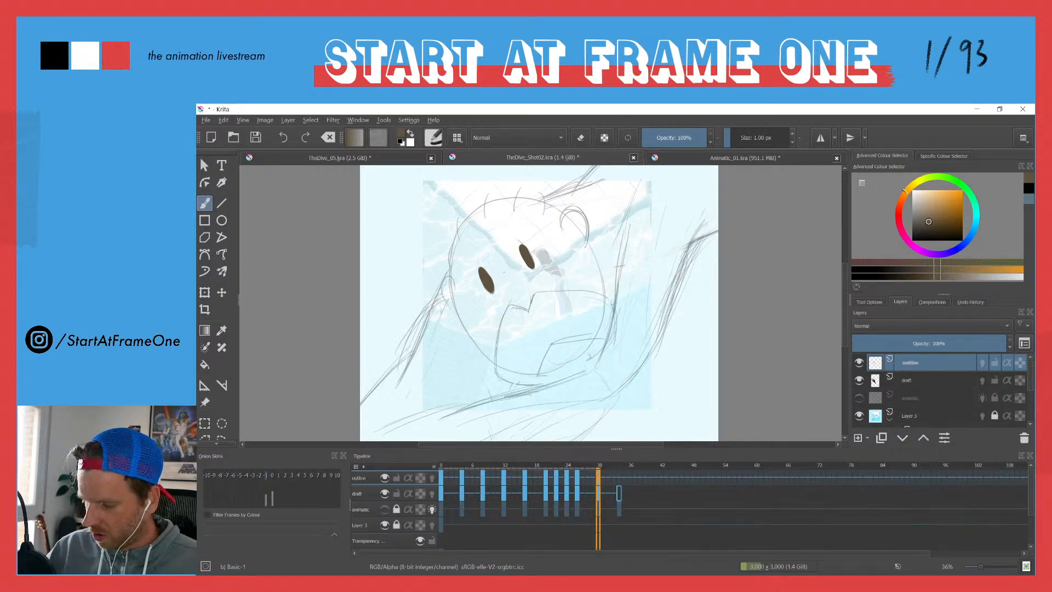
{"action": "key", "text": "Tab"}
{"action": "scroll", "coordinate": [412, 262], "scroll_direction": "up", "scroll_amount": 5}
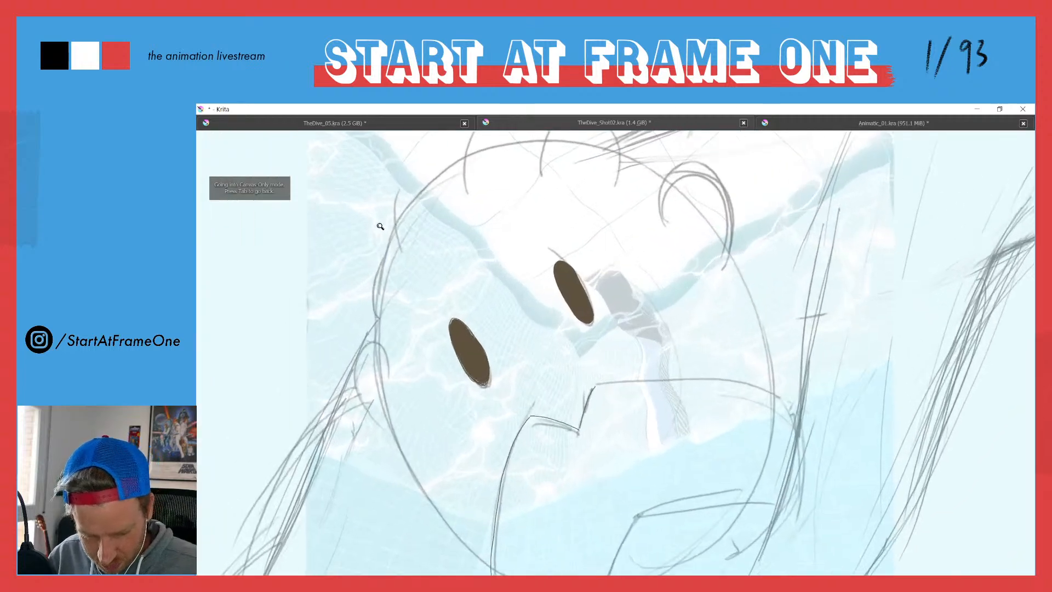
{"action": "key", "text": "ctrl+z"}
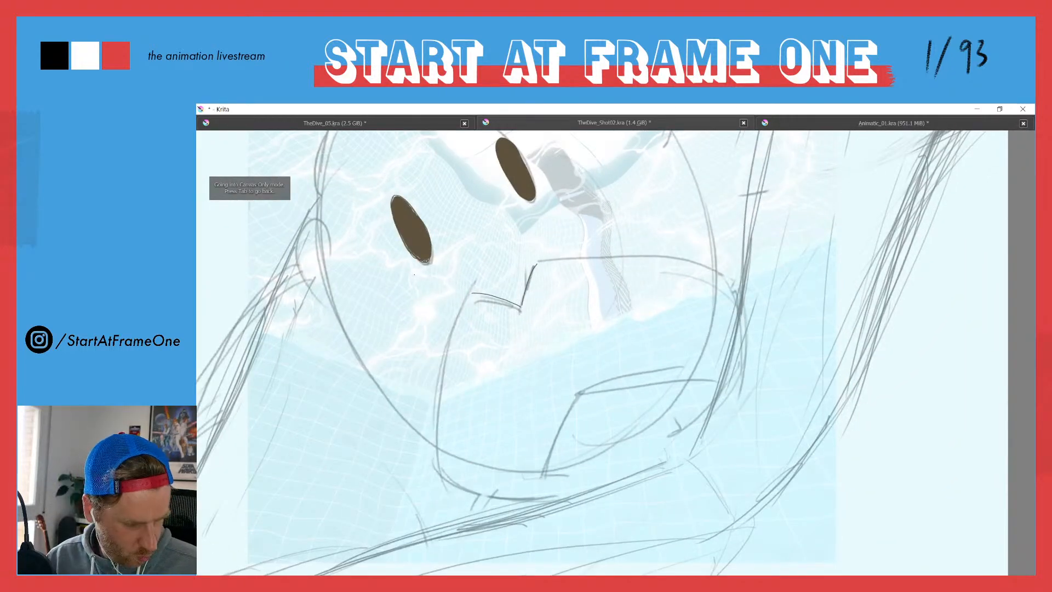
{"action": "mouse_move", "coordinate": [472, 293]}
{"action": "left_mouse_down"}
{"action": "mouse_move", "coordinate": [445, 380]}
{"action": "mouse_move", "coordinate": [441, 479]}
{"action": "mouse_move", "coordinate": [474, 494]}
{"action": "mouse_move", "coordinate": [539, 494]}
{"action": "mouse_move", "coordinate": [675, 388]}
{"action": "left_mouse_up"}
{"action": "key", "text": "ctrl+z"}
{"action": "mouse_move", "coordinate": [580, 392]}
{"action": "left_mouse_down"}
{"action": "mouse_move", "coordinate": [545, 478]}
{"action": "mouse_move", "coordinate": [597, 456]}
{"action": "mouse_move", "coordinate": [685, 377]}
{"action": "left_mouse_up"}
{"action": "left_click_drag", "start_coordinate": [581, 392], "coordinate": [684, 375]}
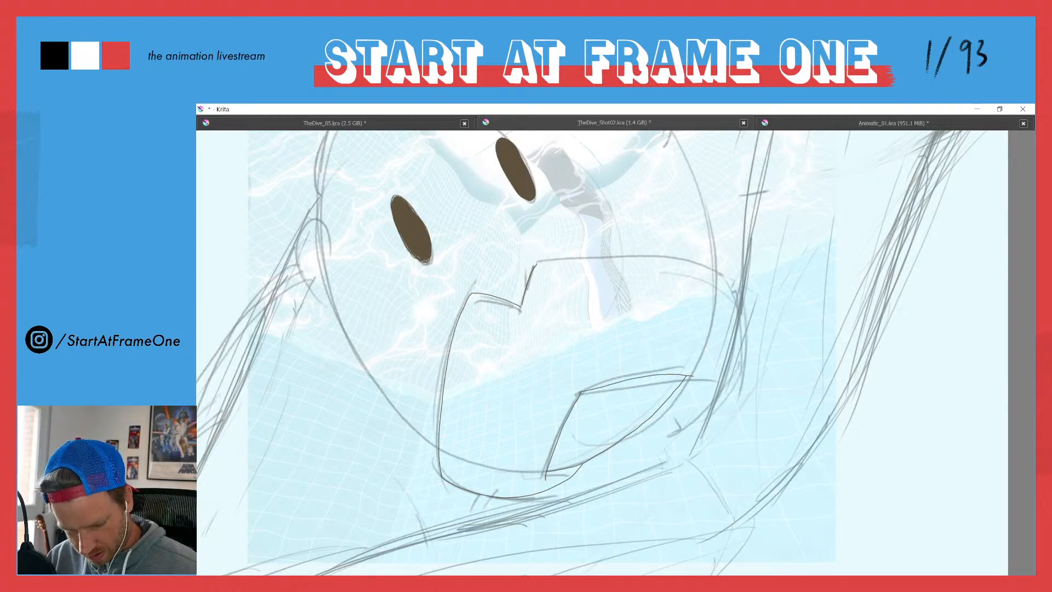
Step: Trace the top, right-hand and bottom edges of the notched lower-face shape on frame 30, redrawing the pointed corner below the mouth
{"action": "mouse_move", "coordinate": [539, 261]}
{"action": "left_mouse_down"}
{"action": "mouse_move", "coordinate": [662, 259]}
{"action": "mouse_move", "coordinate": [724, 280]}
{"action": "mouse_move", "coordinate": [729, 353]}
{"action": "mouse_move", "coordinate": [691, 418]}
{"action": "mouse_move", "coordinate": [659, 436]}
{"action": "left_mouse_up"}
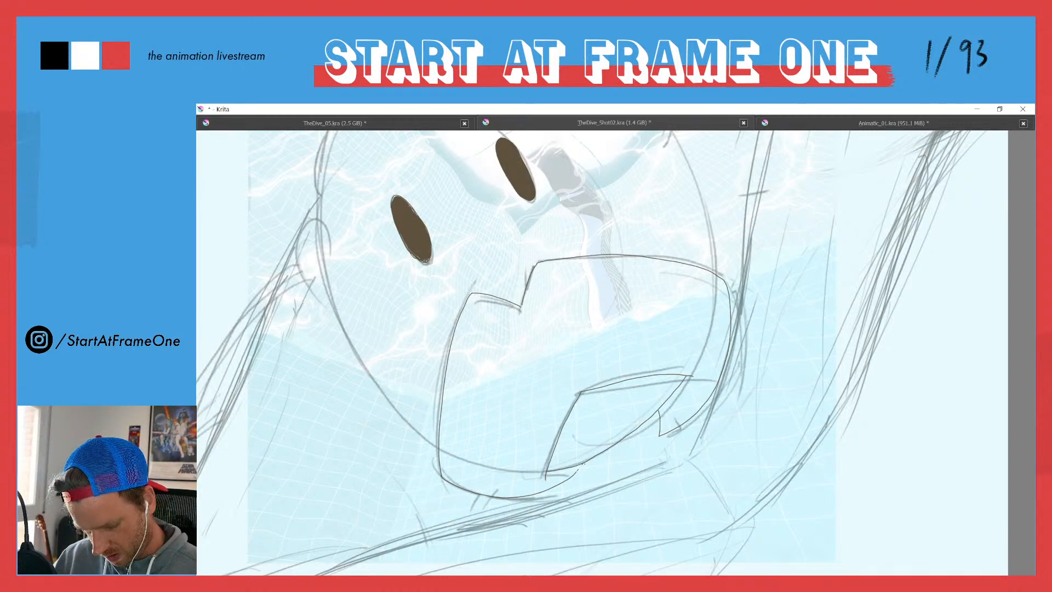
{"action": "left_click_drag", "start_coordinate": [580, 467], "coordinate": [541, 493]}
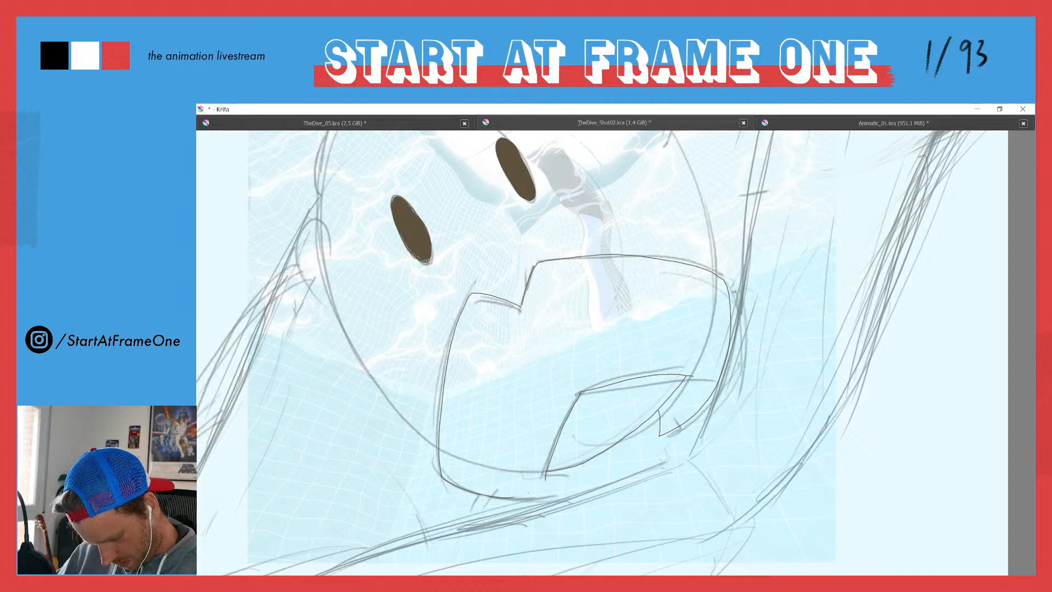
{"action": "left_click_drag", "start_coordinate": [515, 497], "coordinate": [589, 485]}
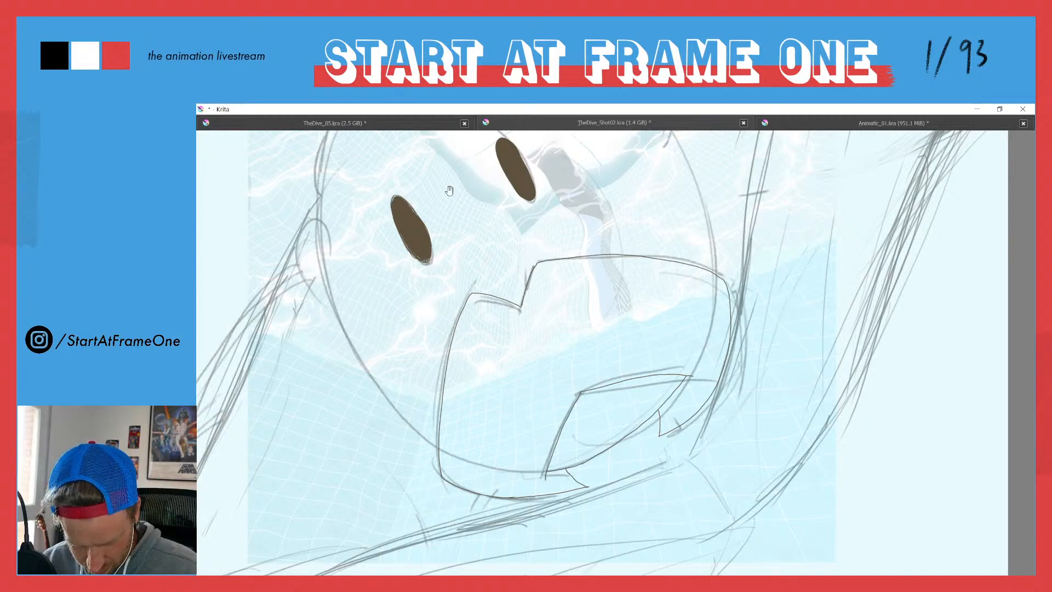
Step: Trace both ears and the left-hand and right-hand sides of the face on frame 30
{"action": "left_click_drag", "start_coordinate": [447, 186], "coordinate": [493, 214]}
{"action": "left_click_drag", "start_coordinate": [351, 293], "coordinate": [366, 305]}
{"action": "mouse_move", "coordinate": [378, 264]}
{"action": "left_mouse_down"}
{"action": "mouse_move", "coordinate": [360, 278]}
{"action": "mouse_move", "coordinate": [361, 308]}
{"action": "mouse_move", "coordinate": [394, 346]}
{"action": "mouse_move", "coordinate": [353, 300]}
{"action": "mouse_move", "coordinate": [367, 319]}
{"action": "mouse_move", "coordinate": [353, 278]}
{"action": "mouse_move", "coordinate": [385, 343]}
{"action": "mouse_move", "coordinate": [454, 419]}
{"action": "left_mouse_up"}
{"action": "left_click_drag", "start_coordinate": [436, 295], "coordinate": [408, 408]}
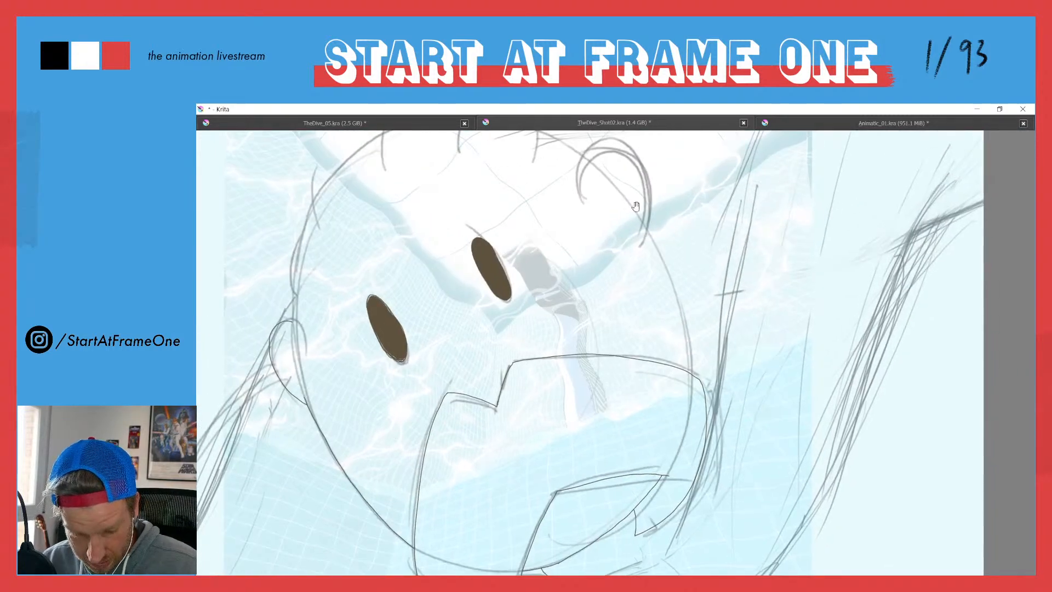
{"action": "left_click_drag", "start_coordinate": [641, 221], "coordinate": [692, 368]}
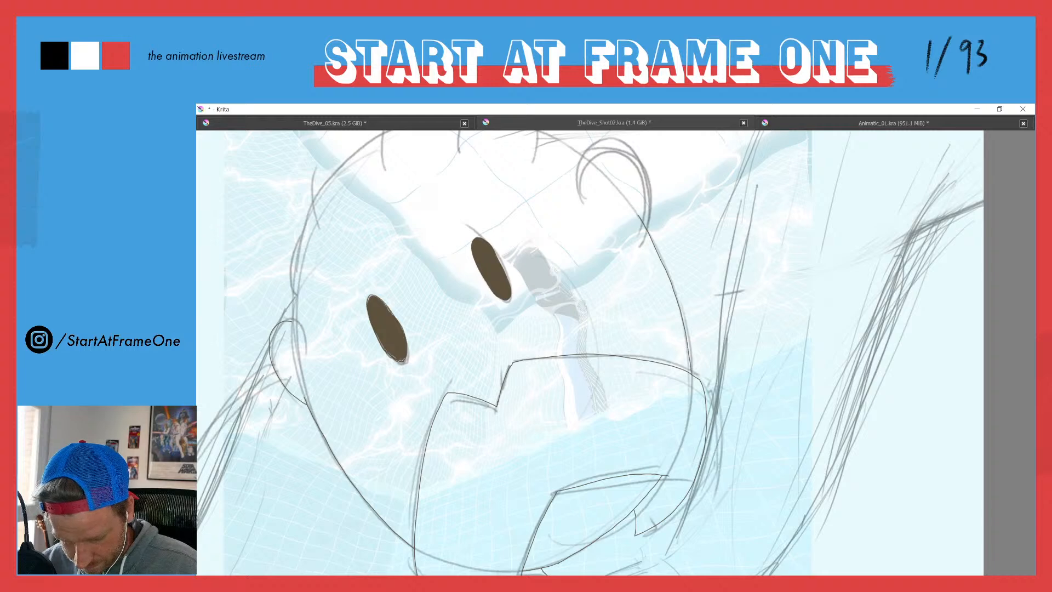
{"action": "mouse_move", "coordinate": [580, 189]}
{"action": "left_mouse_down"}
{"action": "mouse_move", "coordinate": [593, 142]}
{"action": "mouse_move", "coordinate": [616, 138]}
{"action": "mouse_move", "coordinate": [642, 164]}
{"action": "mouse_move", "coordinate": [652, 220]}
{"action": "left_mouse_up"}
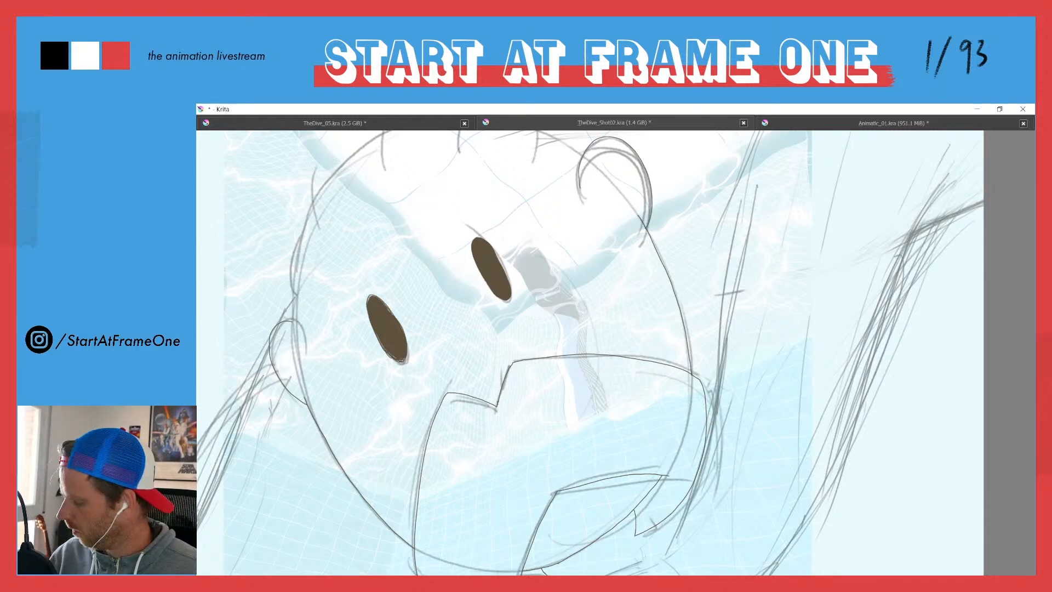
Step: Trace the top curve of the head and the short hair strokes along it on frame 30
{"action": "left_click_drag", "start_coordinate": [385, 220], "coordinate": [398, 277]}
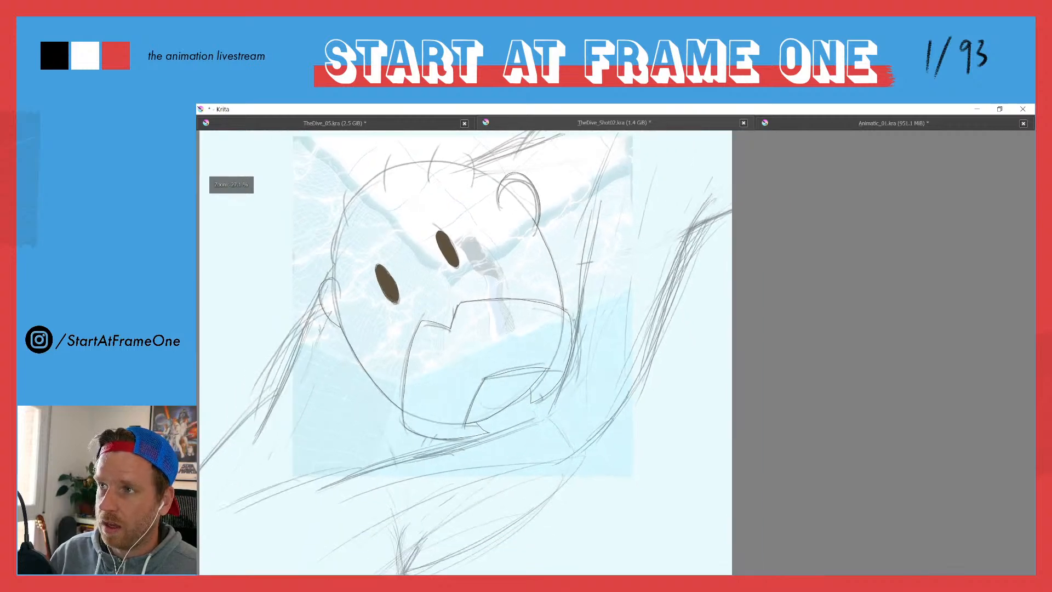
{"action": "mouse_move", "coordinate": [356, 202]}
{"action": "left_mouse_down"}
{"action": "mouse_move", "coordinate": [399, 256]}
{"action": "mouse_move", "coordinate": [348, 183]}
{"action": "left_mouse_up"}
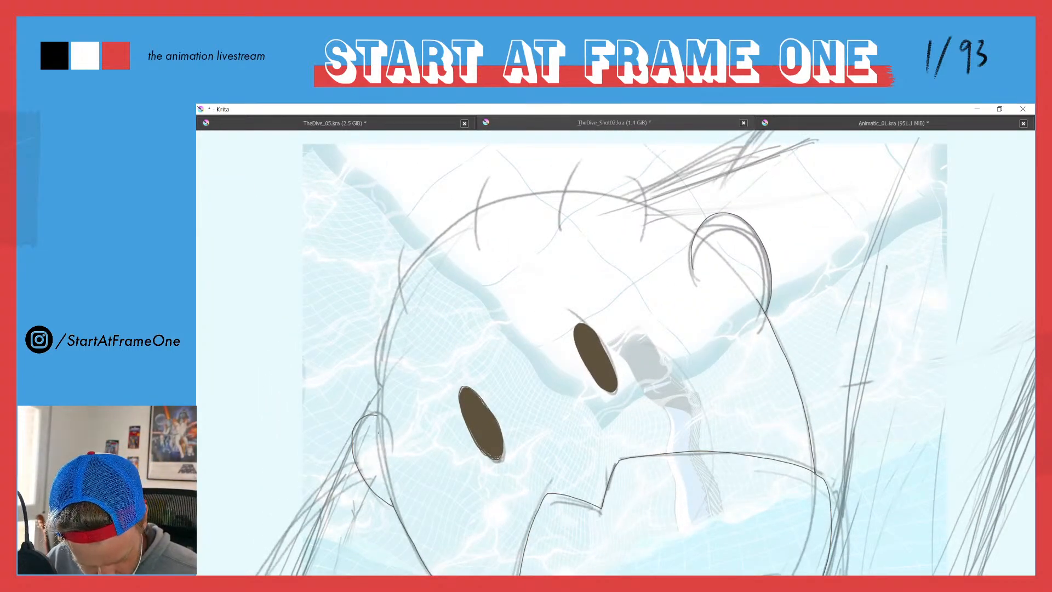
{"action": "mouse_move", "coordinate": [378, 409]}
{"action": "left_mouse_down"}
{"action": "mouse_move", "coordinate": [400, 289]}
{"action": "mouse_move", "coordinate": [455, 219]}
{"action": "mouse_move", "coordinate": [554, 185]}
{"action": "mouse_move", "coordinate": [658, 209]}
{"action": "mouse_move", "coordinate": [692, 229]}
{"action": "mouse_move", "coordinate": [630, 178]}
{"action": "left_mouse_up"}
{"action": "left_click_drag", "start_coordinate": [560, 231], "coordinate": [569, 163]}
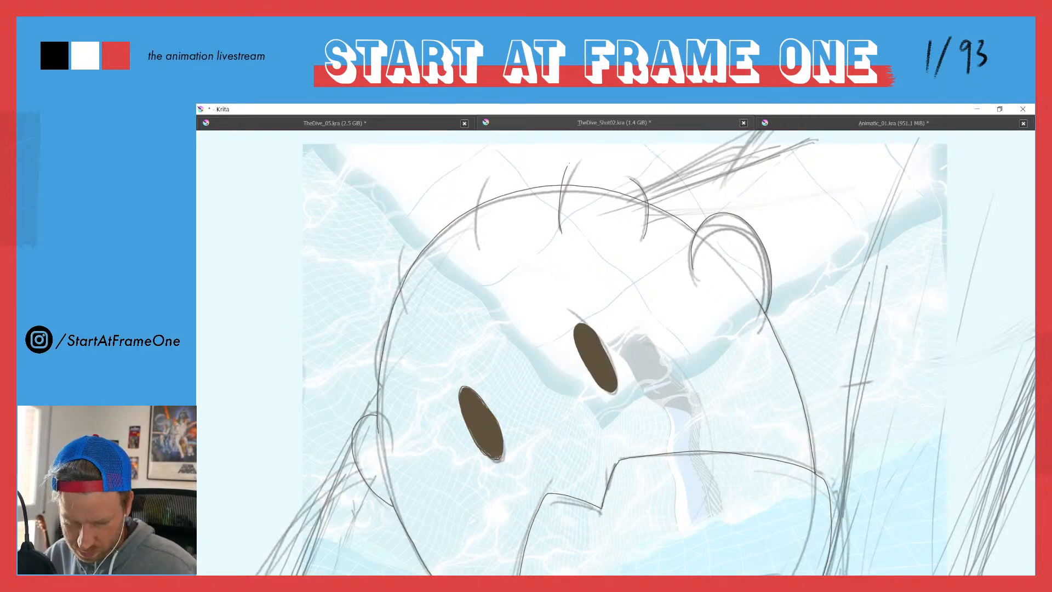
{"action": "left_click_drag", "start_coordinate": [479, 256], "coordinate": [482, 173]}
{"action": "left_click_drag", "start_coordinate": [407, 318], "coordinate": [400, 246]}
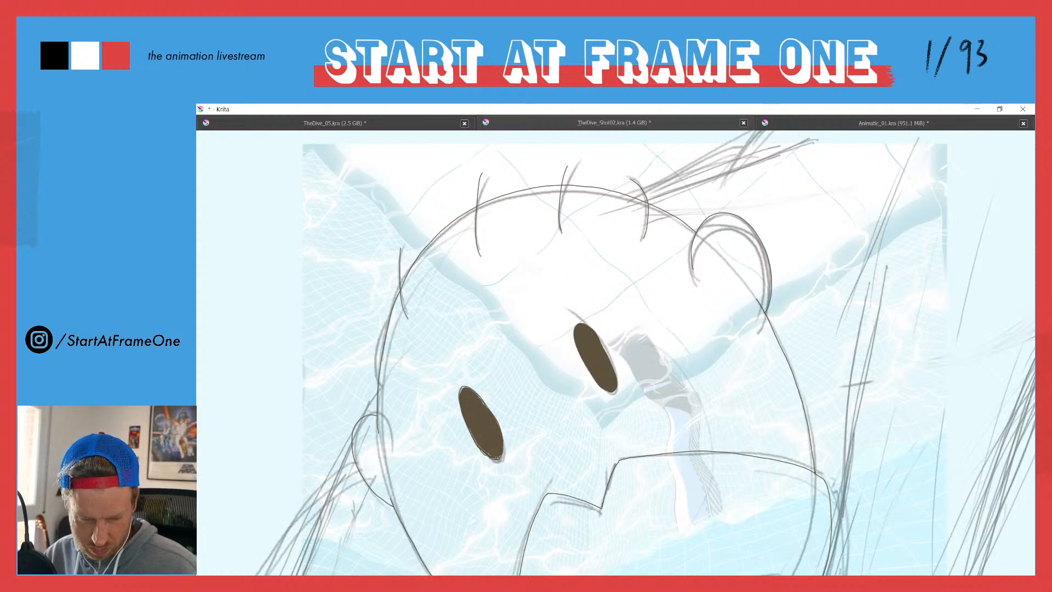
{"action": "left_click_drag", "start_coordinate": [385, 402], "coordinate": [377, 328]}
Step: Trace the left-hand arm's edges and the short body line at the canvas's lower edge on frame 30
{"action": "left_click_drag", "start_coordinate": [339, 295], "coordinate": [362, 386]}
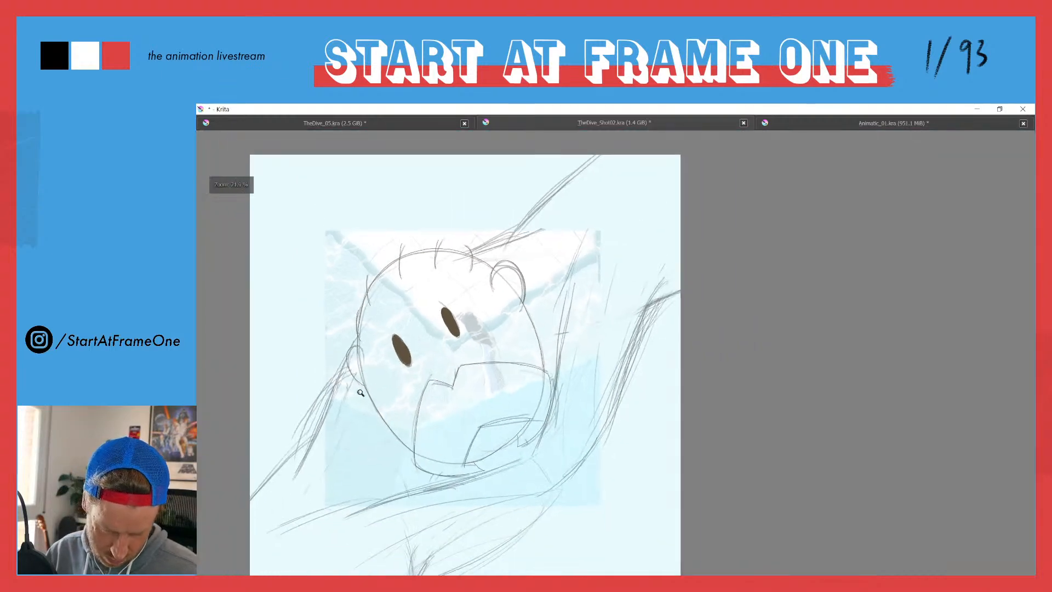
{"action": "left_click_drag", "start_coordinate": [353, 435], "coordinate": [462, 336]}
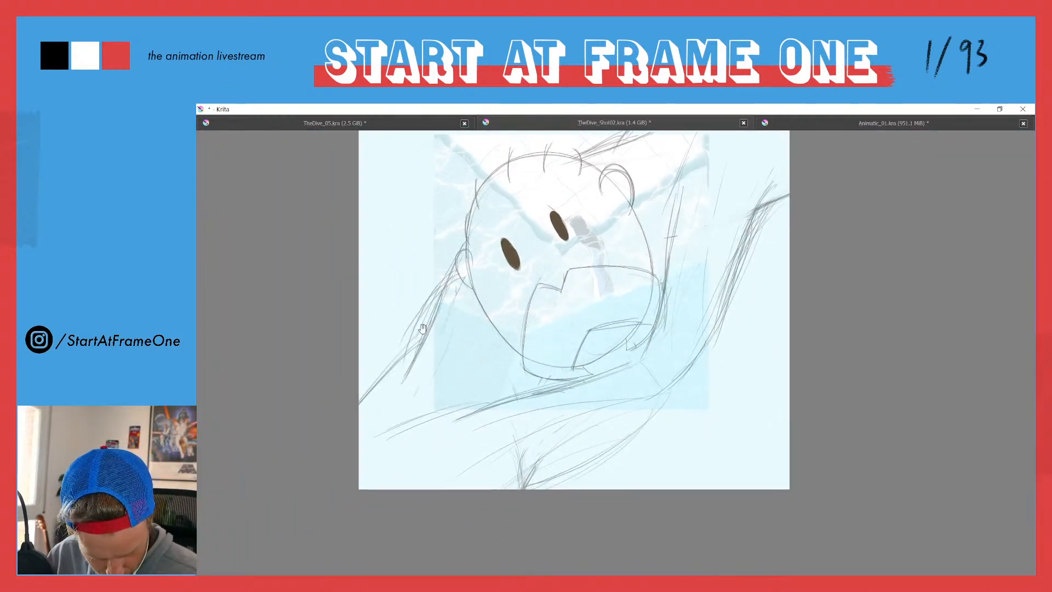
{"action": "left_click_drag", "start_coordinate": [460, 247], "coordinate": [402, 391]}
{"action": "left_click_drag", "start_coordinate": [420, 341], "coordinate": [359, 403]}
{"action": "left_click_drag", "start_coordinate": [513, 434], "coordinate": [524, 487]}
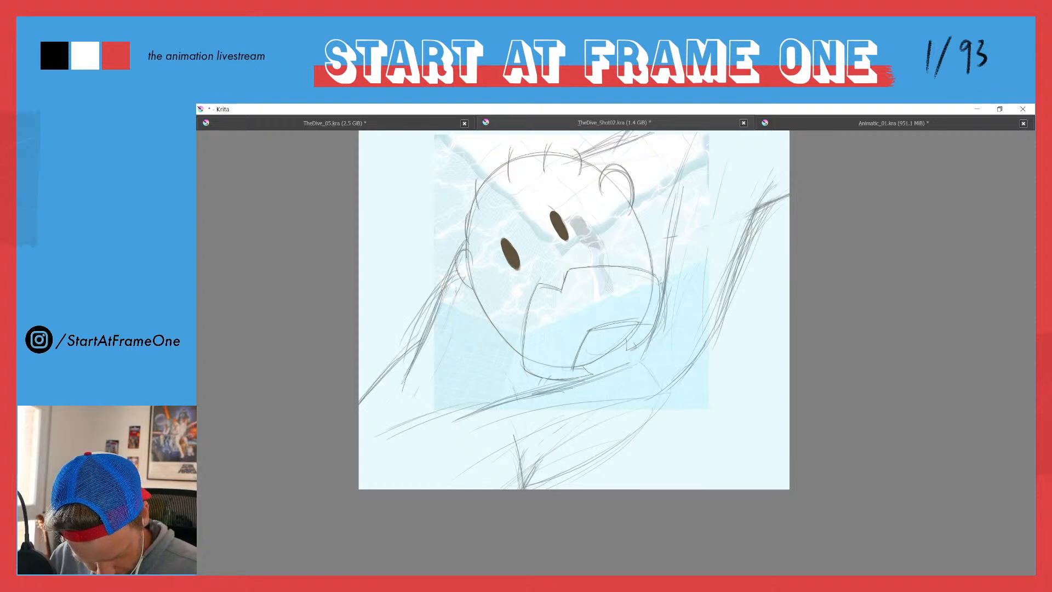
Step: Trace the curved body line below the chin and both edges of the right-hand arm on frame 30
{"action": "mouse_move", "coordinate": [662, 385]}
{"action": "left_mouse_down"}
{"action": "mouse_move", "coordinate": [619, 445]}
{"action": "mouse_move", "coordinate": [534, 487]}
{"action": "left_mouse_up"}
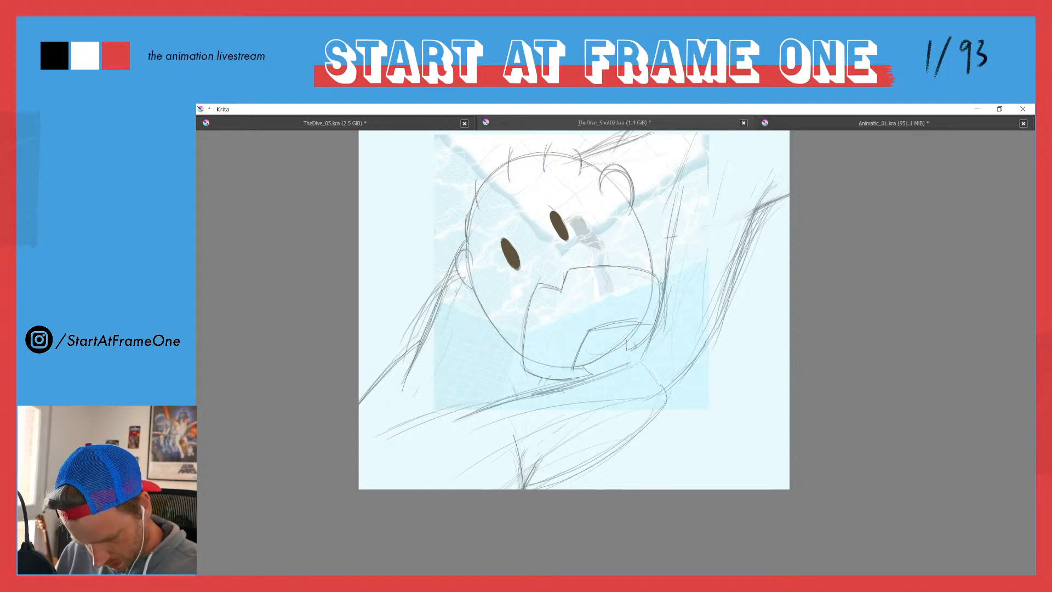
{"action": "mouse_move", "coordinate": [673, 383]}
{"action": "left_mouse_down"}
{"action": "mouse_move", "coordinate": [698, 363]}
{"action": "mouse_move", "coordinate": [773, 173]}
{"action": "left_mouse_up"}
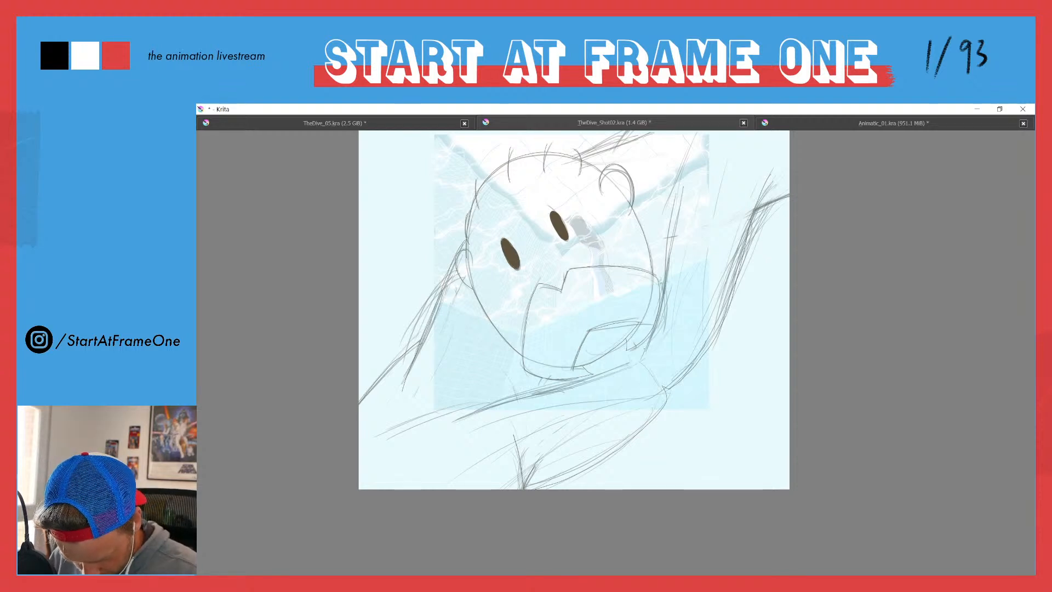
{"action": "mouse_move", "coordinate": [660, 329]}
{"action": "left_mouse_down"}
{"action": "mouse_move", "coordinate": [672, 230]}
{"action": "mouse_move", "coordinate": [697, 158]}
{"action": "left_mouse_up"}
{"action": "left_click_drag", "start_coordinate": [736, 199], "coordinate": [719, 313]}
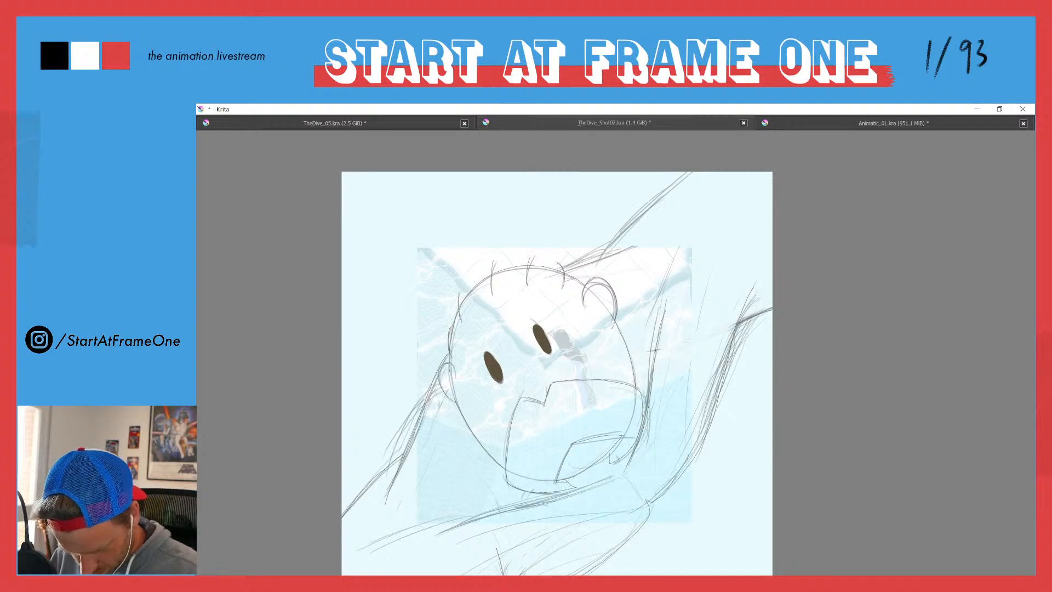
{"action": "left_click_drag", "start_coordinate": [652, 312], "coordinate": [683, 245]}
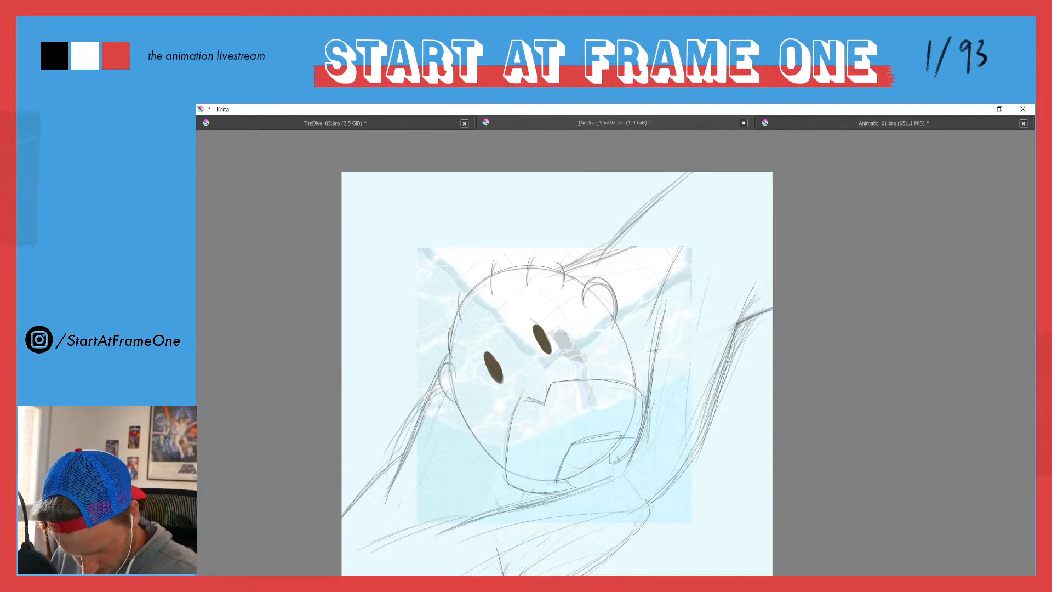
Step: Trace the body lines behind the top of the head up to the canvas's upper edge on frame 30
{"action": "mouse_move", "coordinate": [569, 268]}
{"action": "left_mouse_down"}
{"action": "mouse_move", "coordinate": [622, 250]}
{"action": "mouse_move", "coordinate": [627, 226]}
{"action": "mouse_move", "coordinate": [689, 172]}
{"action": "left_mouse_up"}
{"action": "left_click_drag", "start_coordinate": [606, 244], "coordinate": [558, 268]}
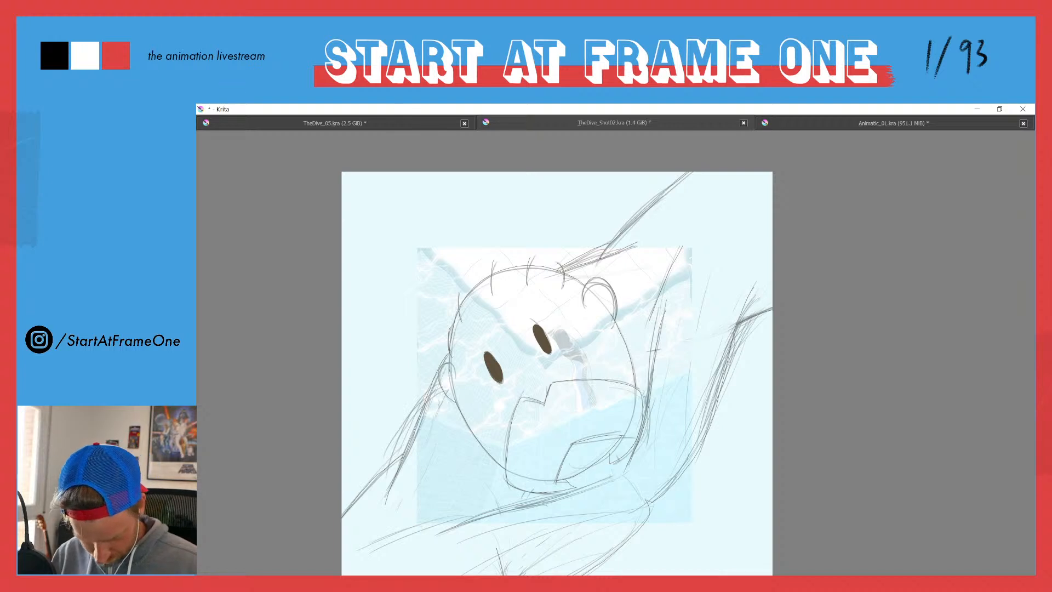
{"action": "scroll", "coordinate": [439, 344], "scroll_direction": "down", "scroll_amount": 2}
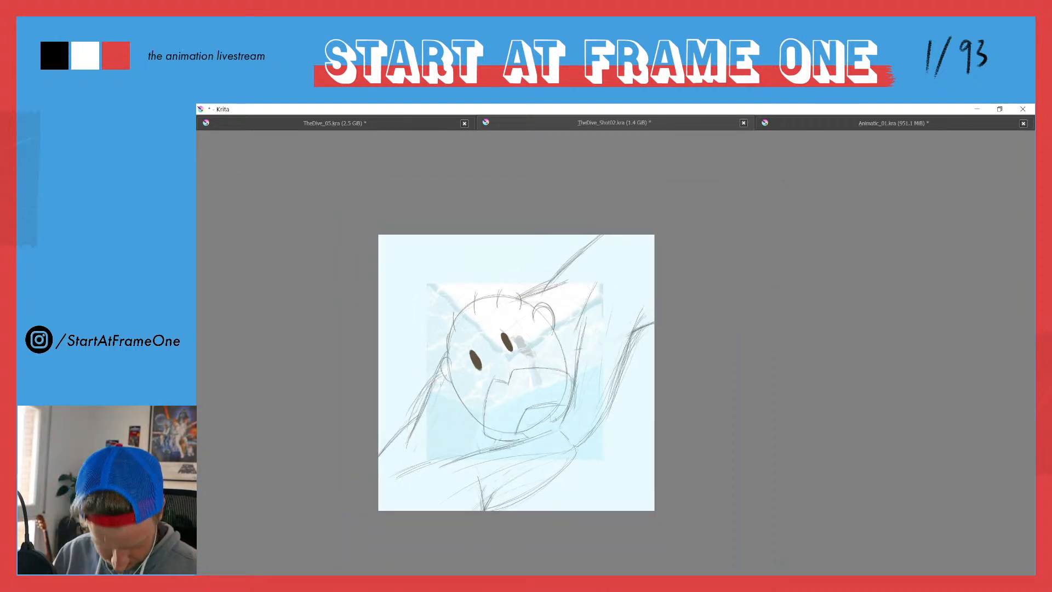
{"action": "scroll", "coordinate": [429, 333], "scroll_direction": "down", "scroll_amount": 1}
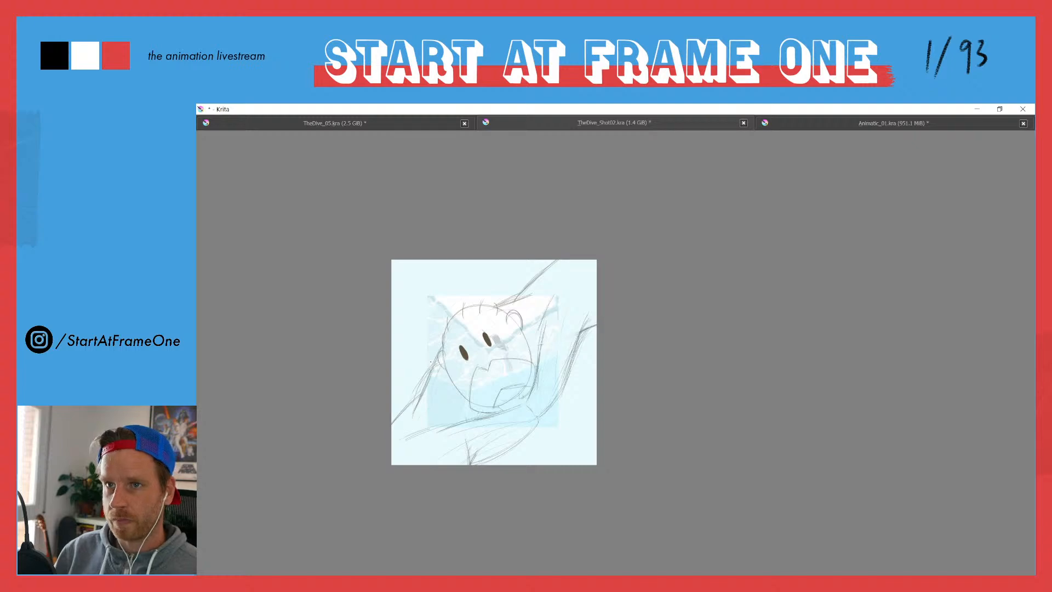
{"action": "scroll", "coordinate": [422, 350], "scroll_direction": "up", "scroll_amount": 2}
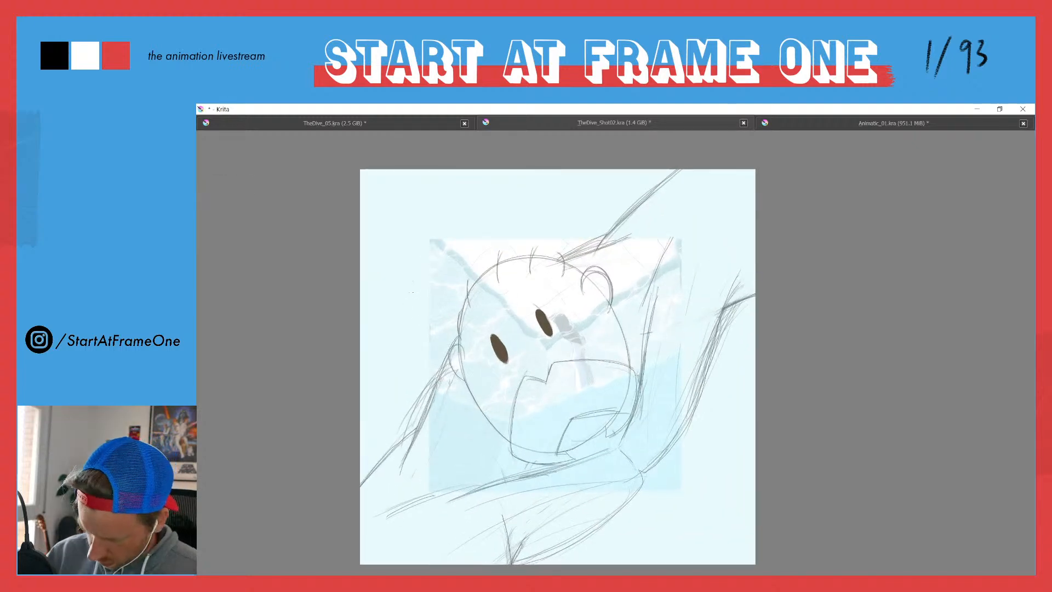
Step: Hide the draft layer and play the outline animation from frame 0, returning to frame 0
{"action": "key", "text": "Tab"}
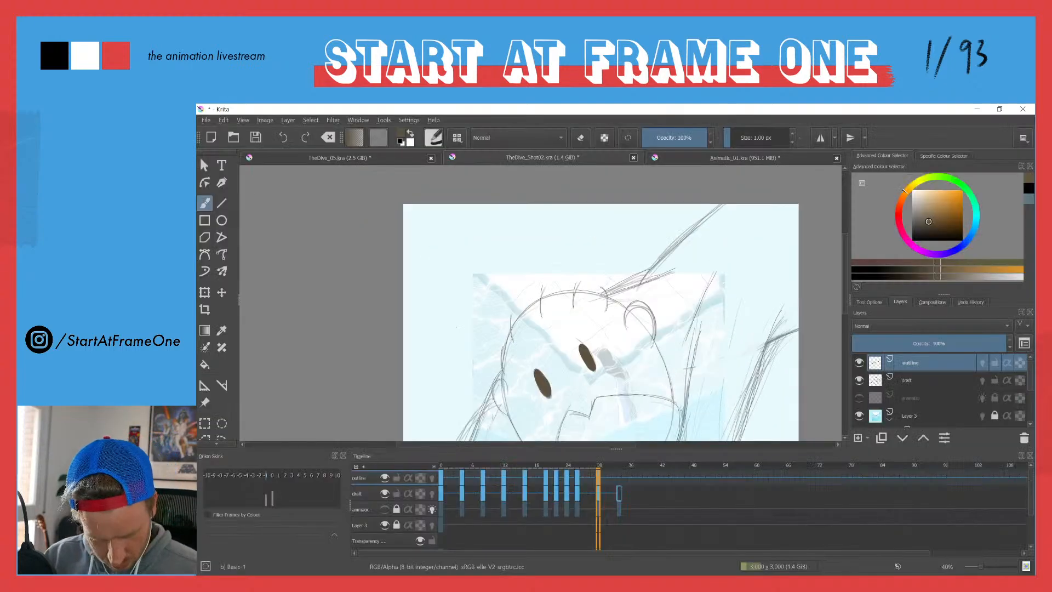
{"action": "left_click", "coordinate": [859, 380]}
{"action": "left_click_drag", "start_coordinate": [488, 424], "coordinate": [457, 328]}
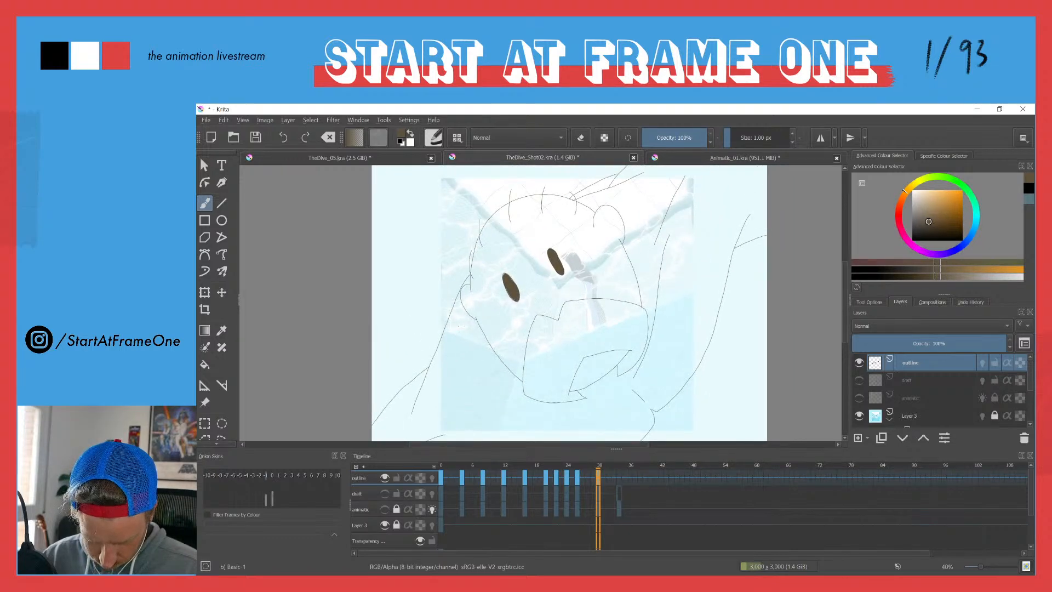
{"action": "left_click_drag", "start_coordinate": [439, 468], "coordinate": [412, 441]}
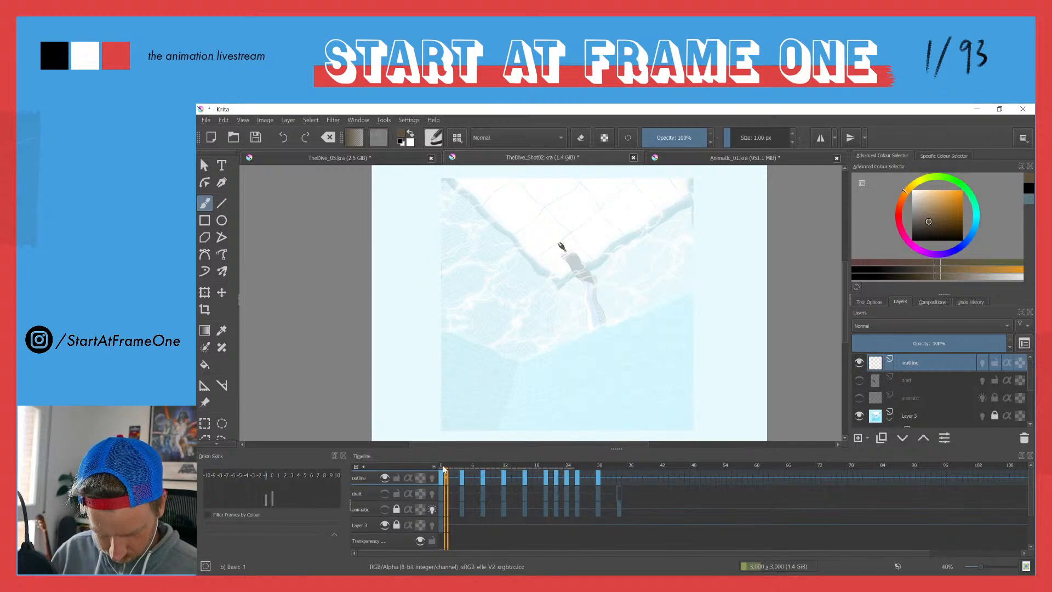
{"action": "key", "text": "space"}
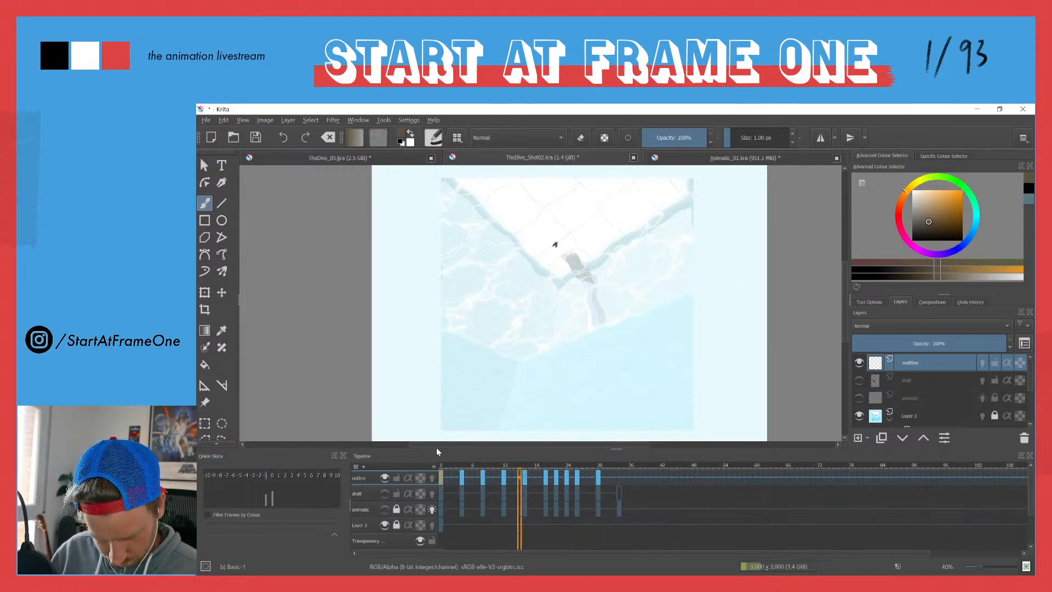
{"action": "left_click", "coordinate": [441, 464]}
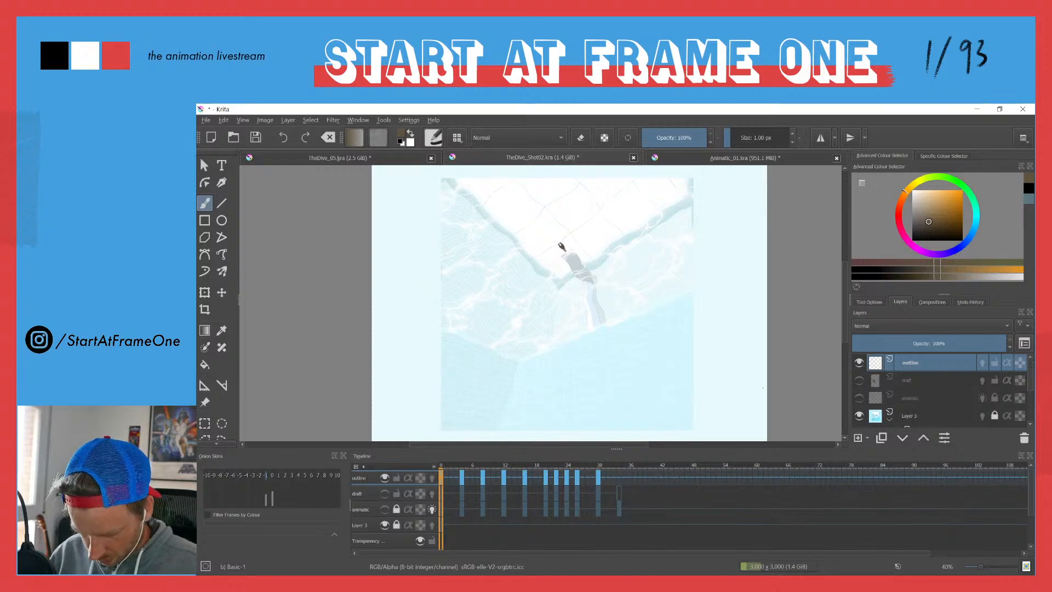
Step: Add a paint layer directly beneath the outline layer and name it fill
{"action": "left_click", "coordinate": [858, 437]}
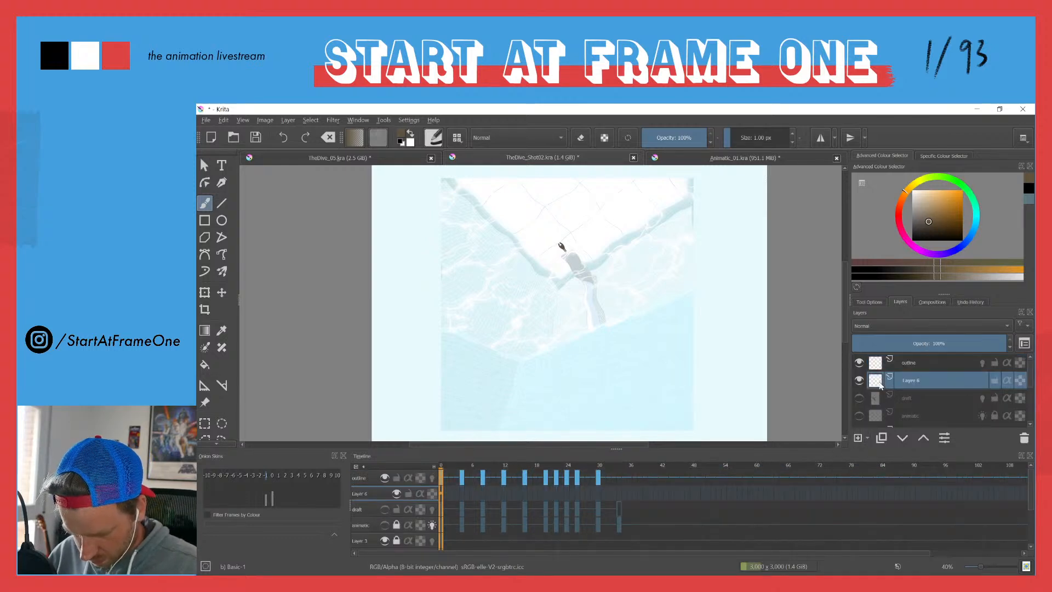
{"action": "double_click", "coordinate": [909, 381]}
{"action": "type", "text": "ill"}
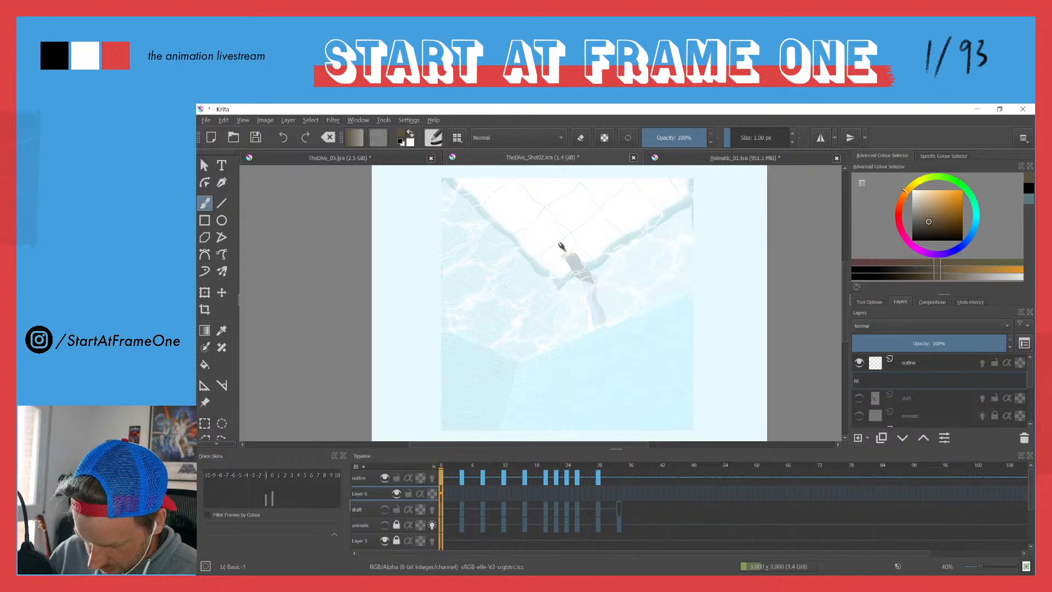
{"action": "type", "text": "ill"}
{"action": "key", "text": "Return"}
Step: Sample the diver's light skin colour from the TheDive_05.kra drawing and return to TheDive_Shot02.kra
{"action": "left_click", "coordinate": [324, 162]}
{"action": "left_click", "coordinate": [524, 244], "text": "ctrl"}
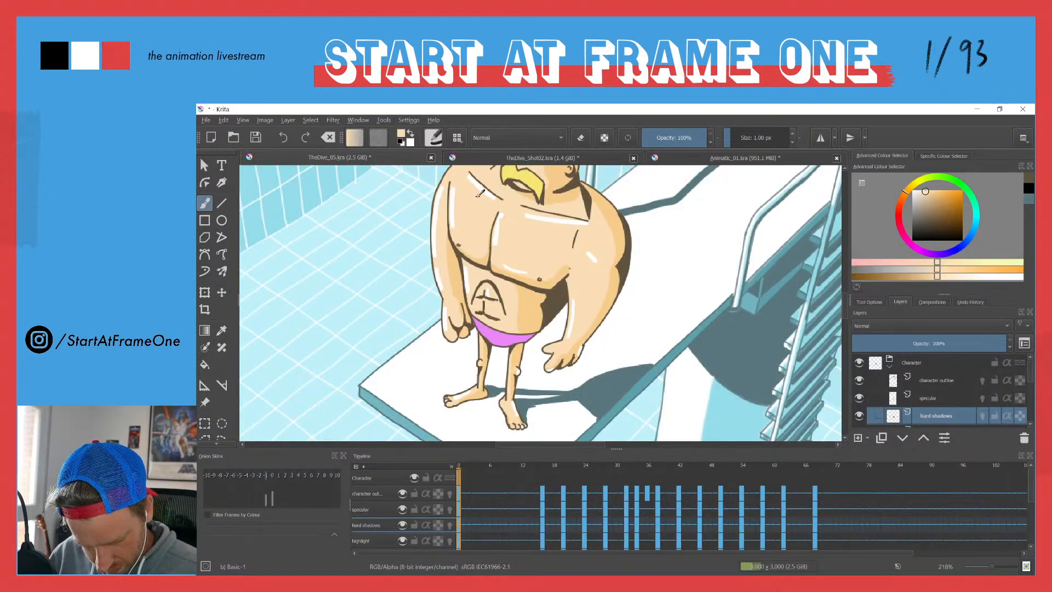
{"action": "left_click", "coordinate": [523, 313], "text": "ctrl"}
{"action": "left_click", "coordinate": [682, 160]}
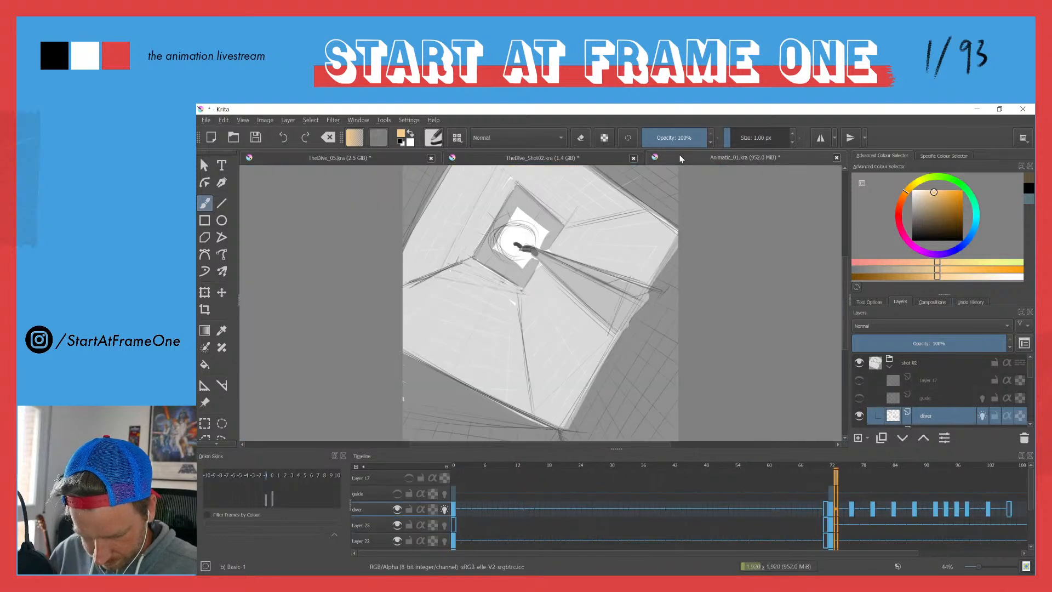
{"action": "left_click", "coordinate": [486, 161]}
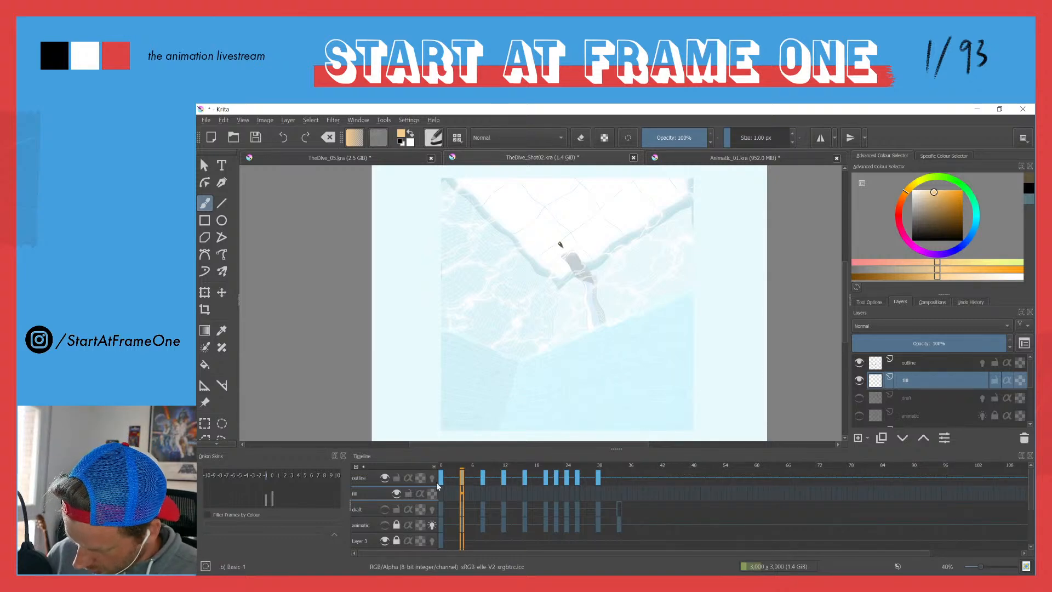
Step: Add an empty keyframe at frame 0 of the fill layer and go to frame 20
{"action": "left_click", "coordinate": [441, 499]}
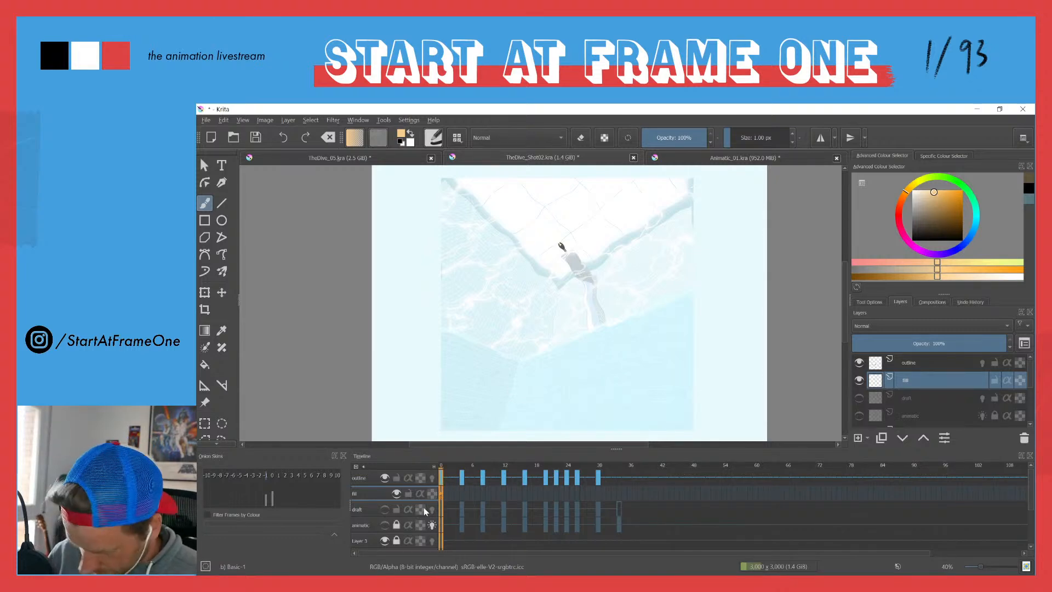
{"action": "left_click", "coordinate": [424, 509]}
{"action": "mouse_move", "coordinate": [455, 463]}
{"action": "left_mouse_down"}
{"action": "mouse_move", "coordinate": [557, 448]}
{"action": "mouse_move", "coordinate": [538, 452]}
{"action": "mouse_move", "coordinate": [547, 449]}
{"action": "left_mouse_up"}
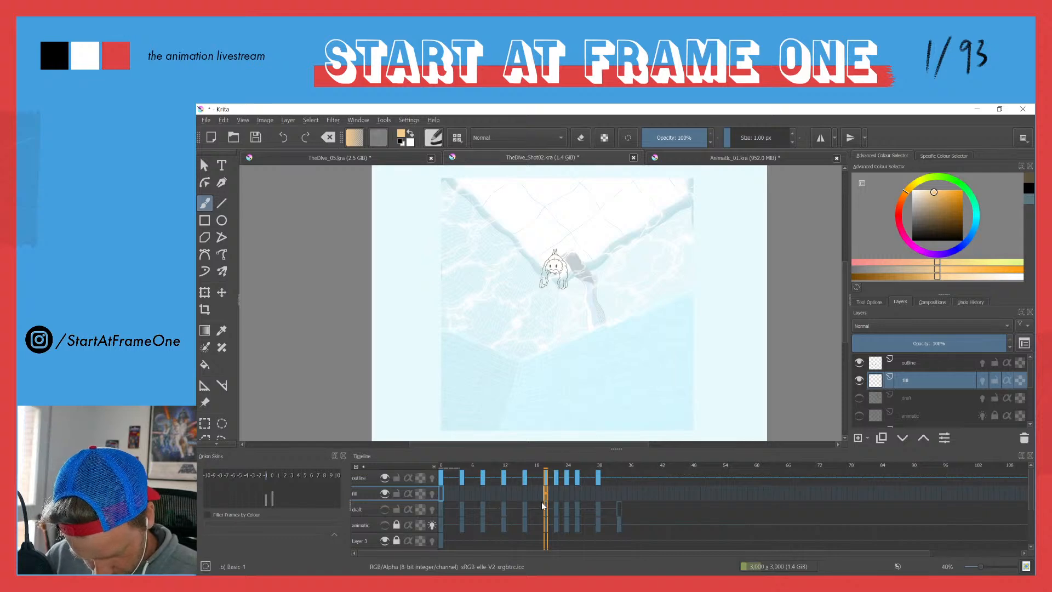
Step: Try to fill the left-hand arm on frame 20 with the skin colour
{"action": "left_click_drag", "start_coordinate": [534, 276], "coordinate": [598, 193]}
{"action": "key", "text": "f"}
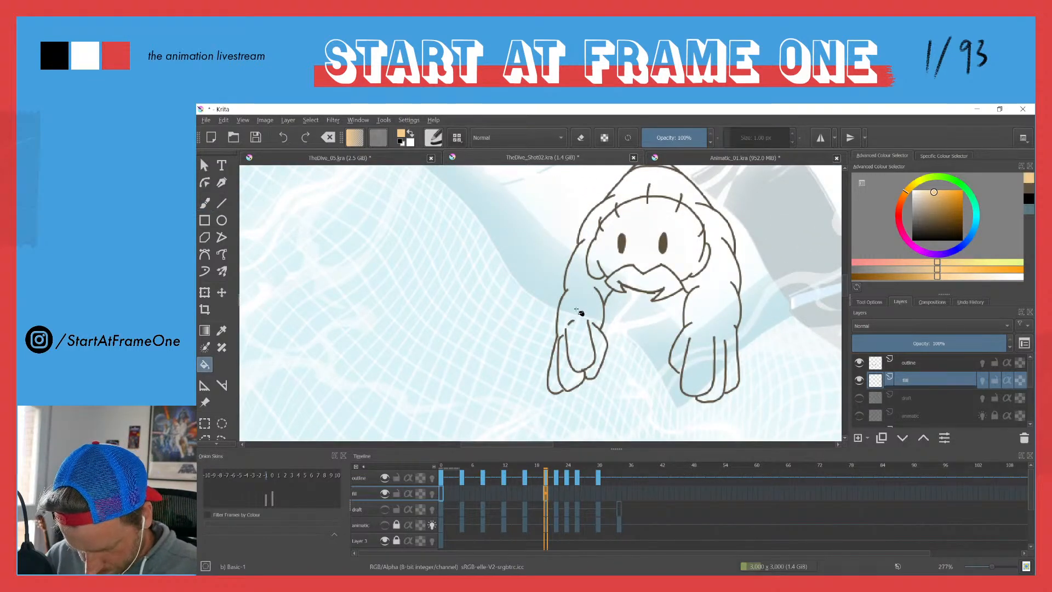
{"action": "left_click", "coordinate": [576, 312]}
{"action": "key", "text": "ctrl+z"}
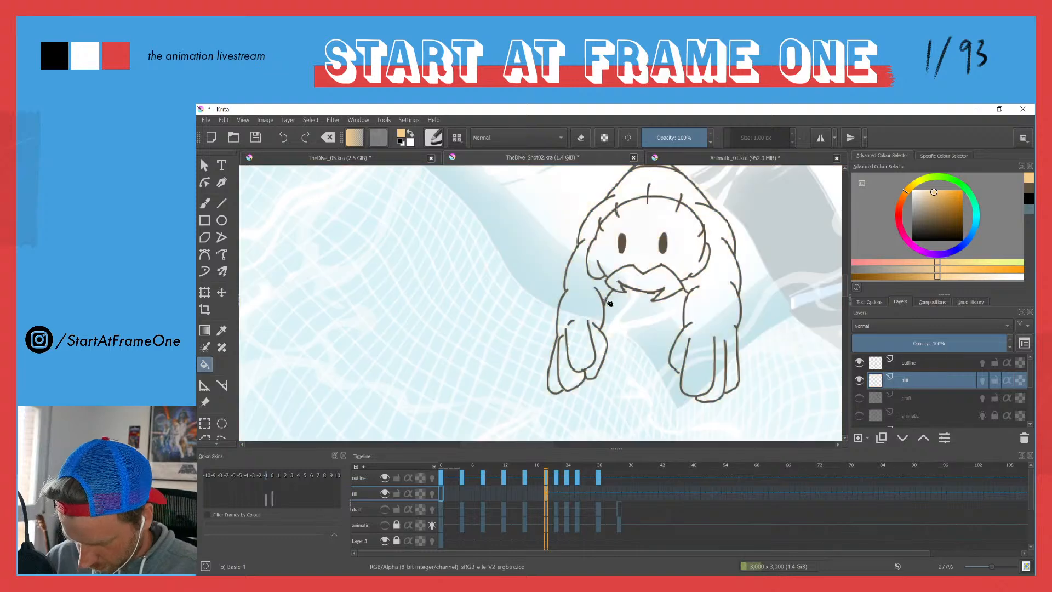
Step: Set the Fill tool to sample all layers
{"action": "left_click", "coordinate": [859, 302]}
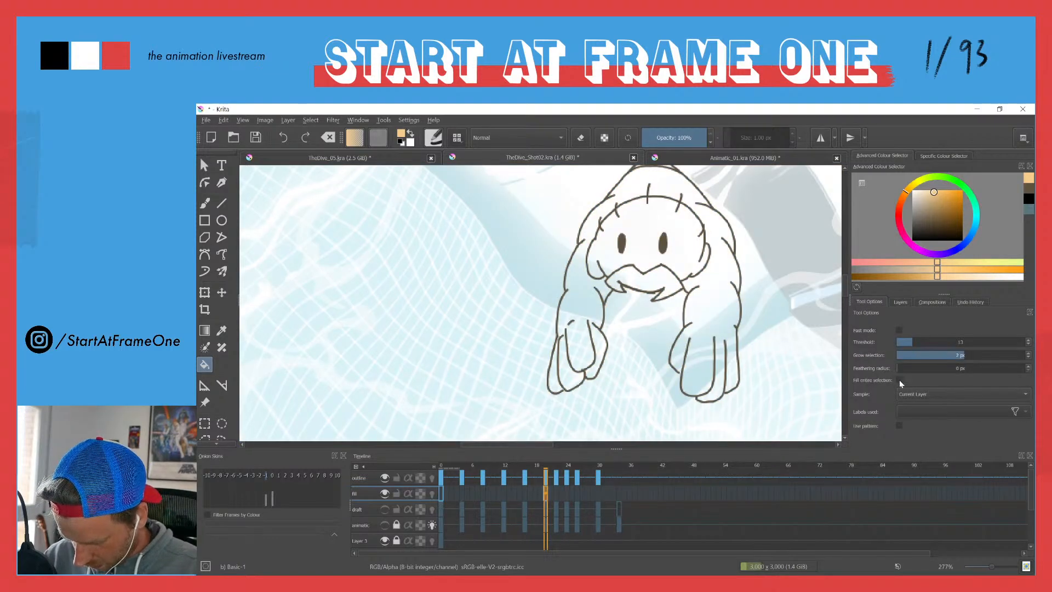
{"action": "left_click", "coordinate": [911, 393]}
{"action": "left_click", "coordinate": [906, 404]}
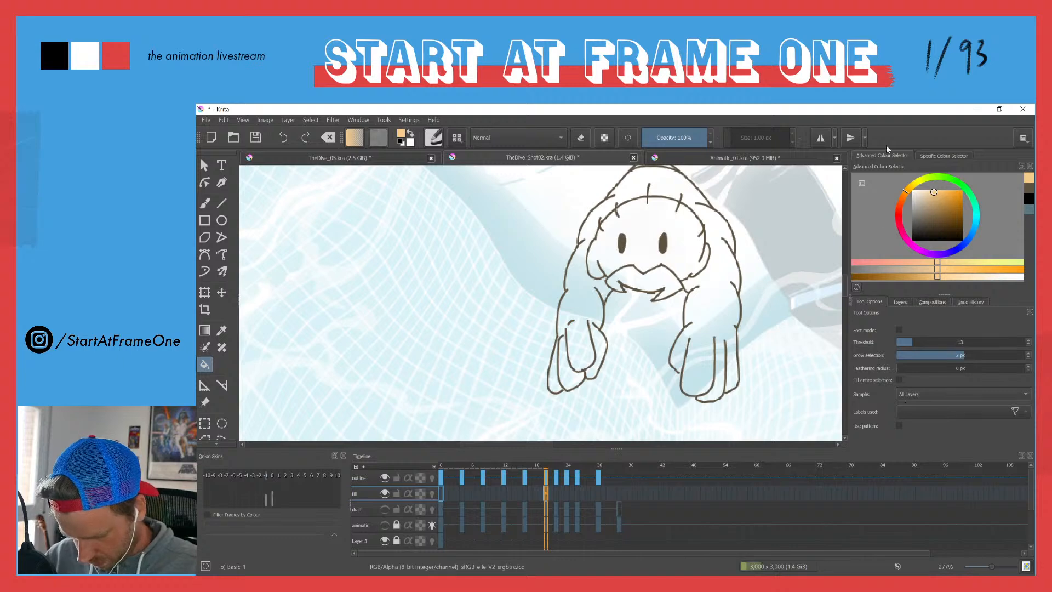
Step: Hide the pool background layer so that the outlines stand on plain white
{"action": "left_click", "coordinate": [900, 302]}
{"action": "left_click_drag", "start_coordinate": [1029, 370], "coordinate": [1031, 404]}
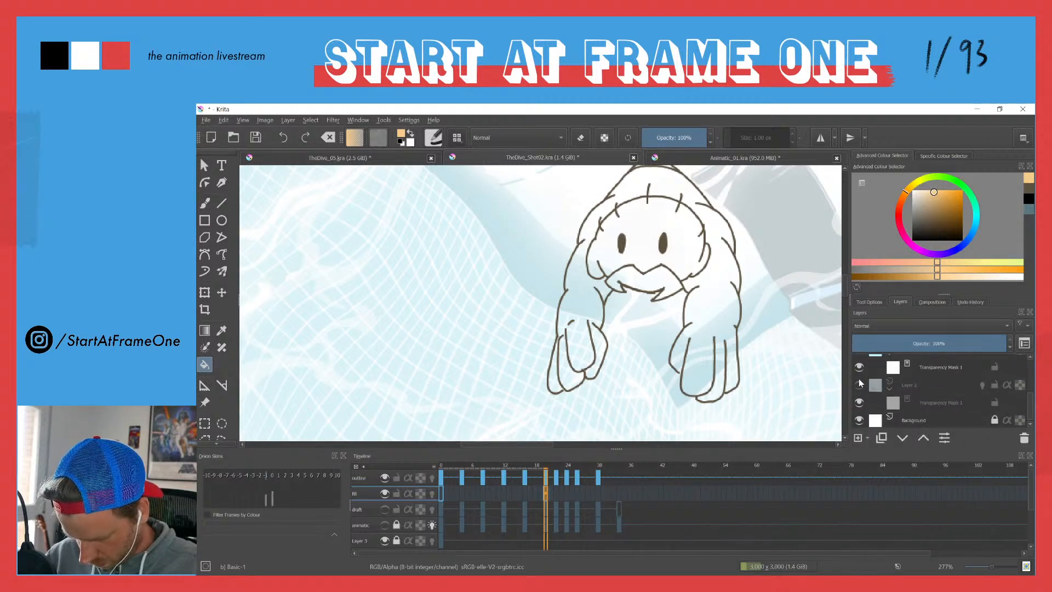
{"action": "scroll", "coordinate": [931, 390], "scroll_direction": "up", "scroll_amount": 3}
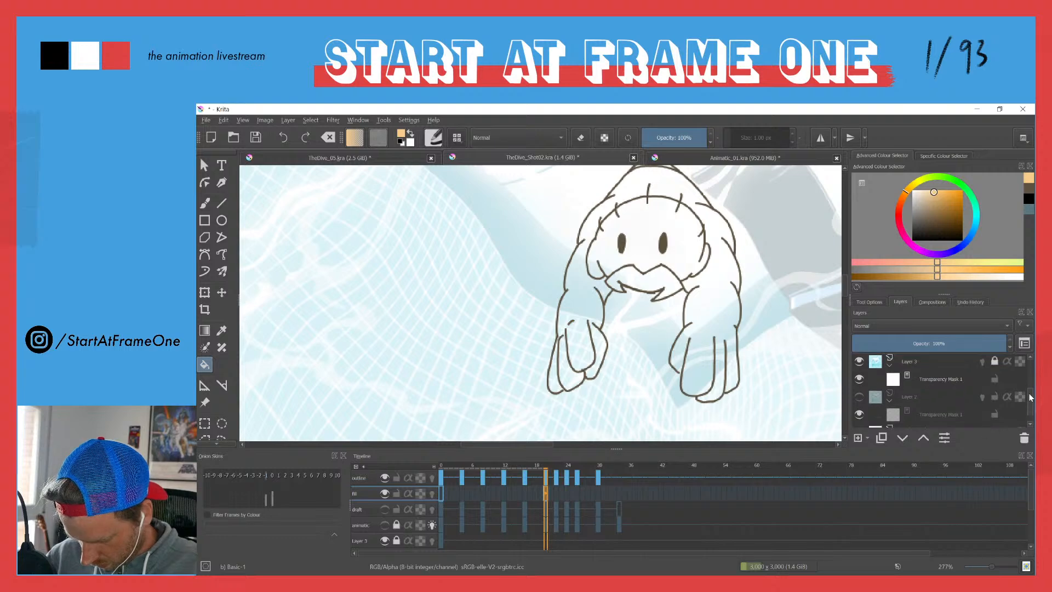
{"action": "left_click", "coordinate": [859, 390]}
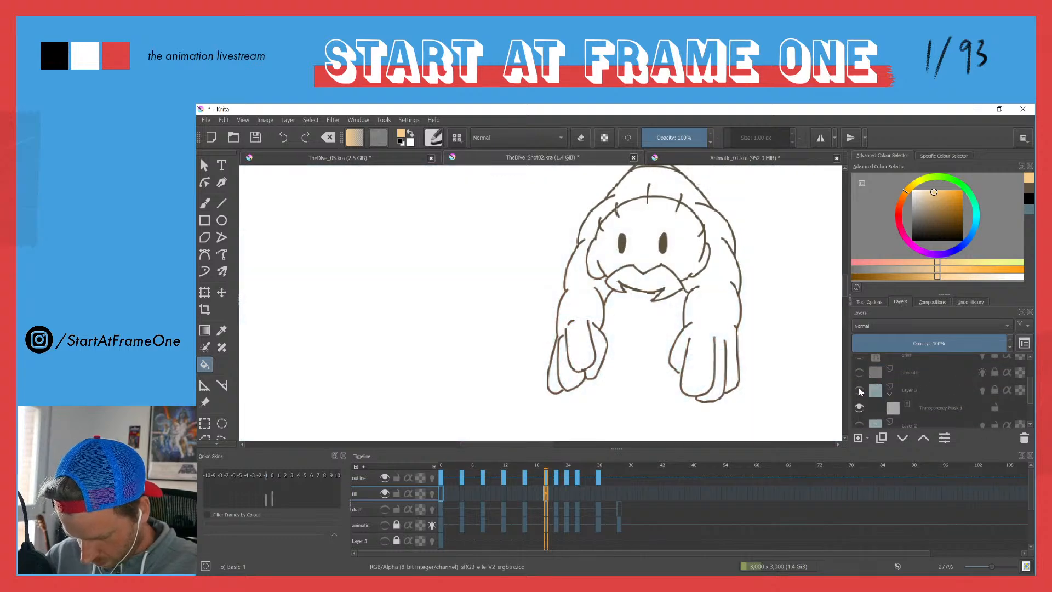
Step: Fill the diver's body, head, hands and legs on frame 20 with the skin colour
{"action": "left_click", "coordinate": [589, 309]}
{"action": "left_click", "coordinate": [610, 263]}
{"action": "left_click", "coordinate": [553, 380]}
{"action": "left_click_drag", "start_coordinate": [583, 277], "coordinate": [579, 345]}
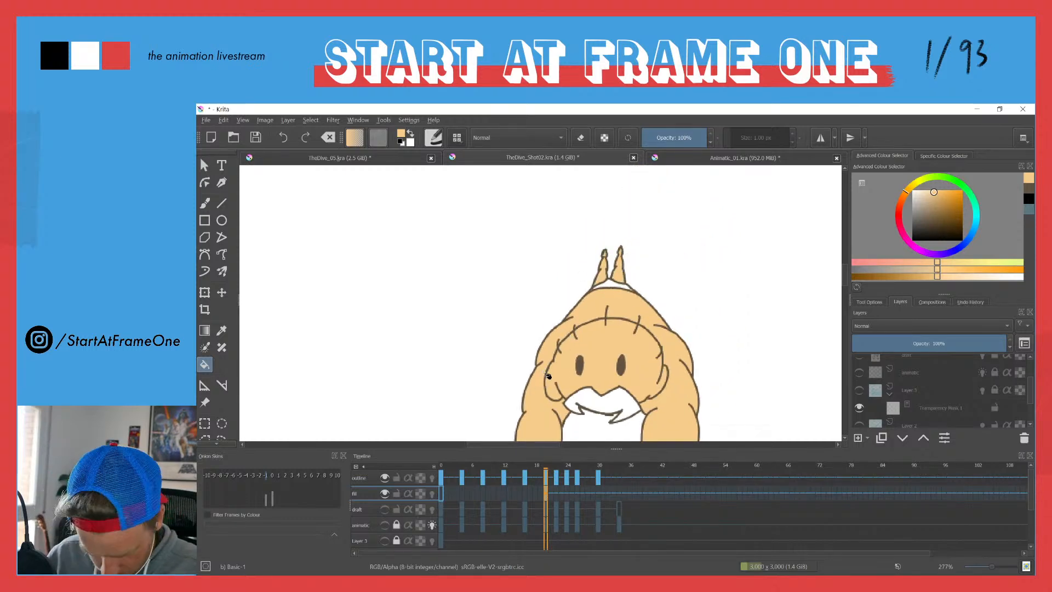
Step: Clear the fill layer on frame 22 and fill the diver's legs and the lower body behind the head with the skin colour
{"action": "key", "text": "."}
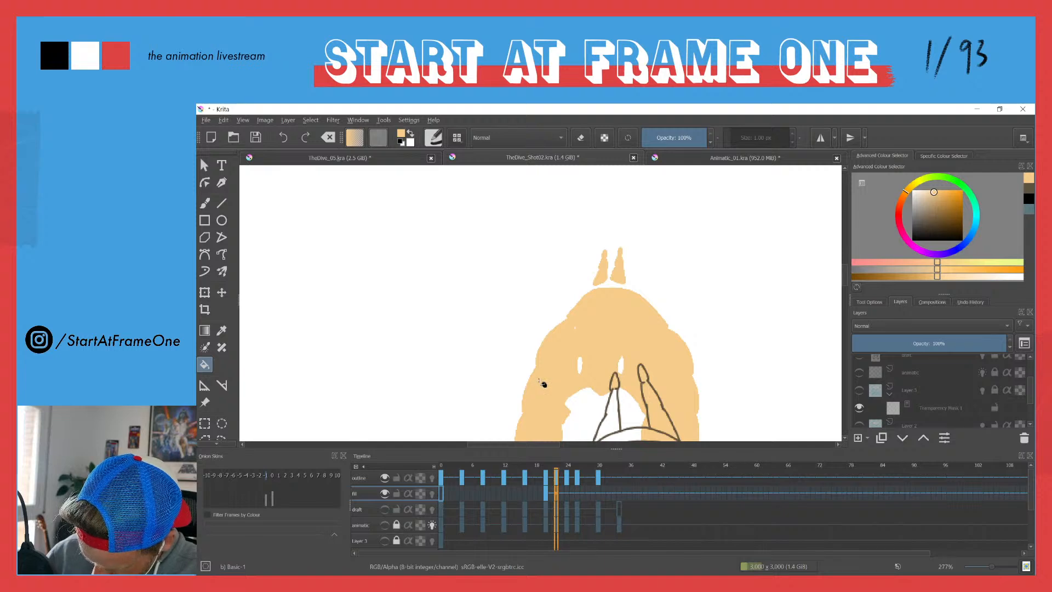
{"action": "key", "text": "Delete"}
{"action": "left_click_drag", "start_coordinate": [549, 372], "coordinate": [536, 225]}
{"action": "left_click", "coordinate": [596, 275]}
{"action": "left_click", "coordinate": [645, 261]}
{"action": "left_click_drag", "start_coordinate": [570, 292], "coordinate": [517, 199]}
{"action": "left_click", "coordinate": [510, 246]}
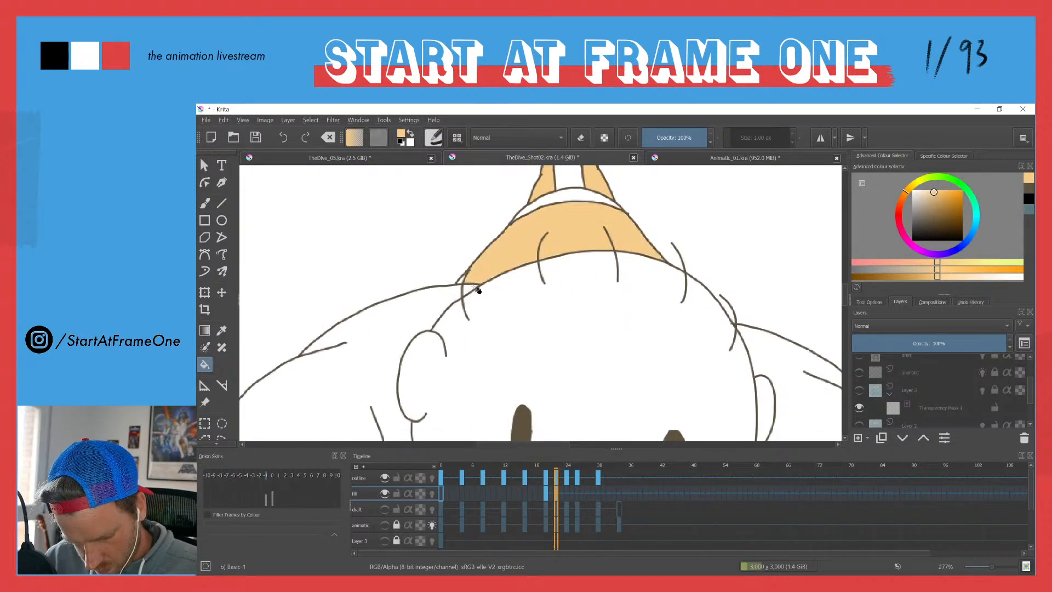
Step: Fill the diver's shoulders, arms, face and right-hand ear on frame 22 with the skin colour
{"action": "left_click", "coordinate": [422, 312]}
{"action": "left_click", "coordinate": [454, 315]}
{"action": "left_click_drag", "start_coordinate": [471, 344], "coordinate": [446, 310]}
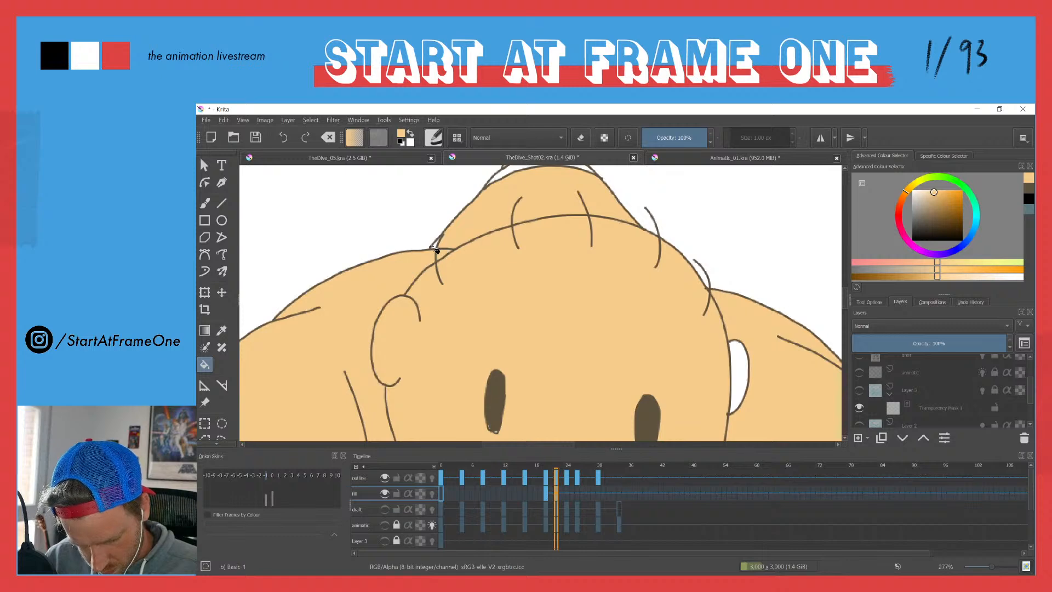
{"action": "left_click", "coordinate": [745, 373]}
{"action": "left_click_drag", "start_coordinate": [664, 364], "coordinate": [465, 261]}
{"action": "scroll", "coordinate": [447, 295], "scroll_direction": "down", "scroll_amount": 6}
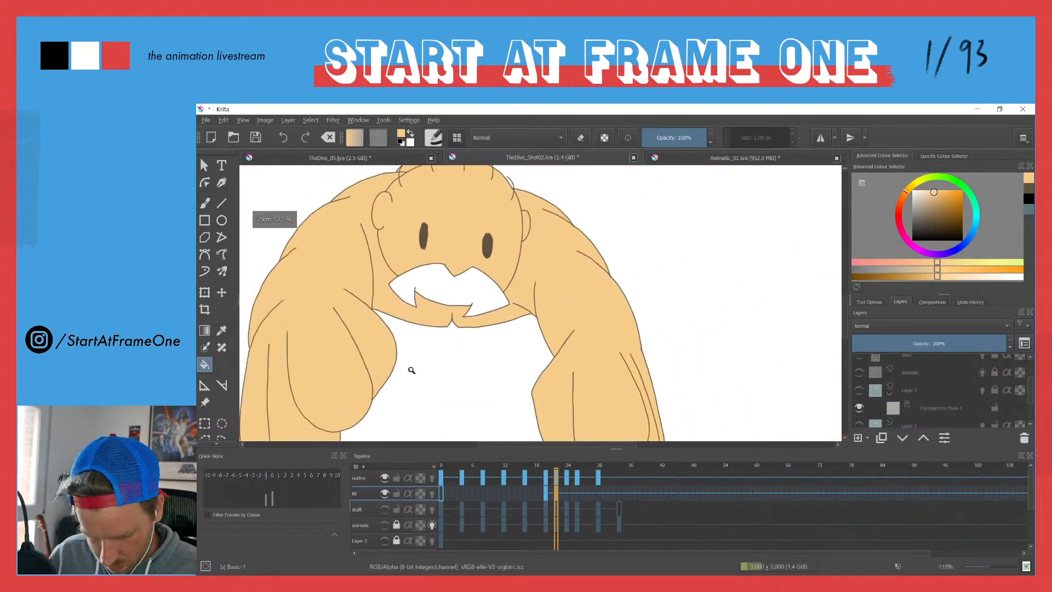
{"action": "left_click_drag", "start_coordinate": [368, 331], "coordinate": [415, 367]}
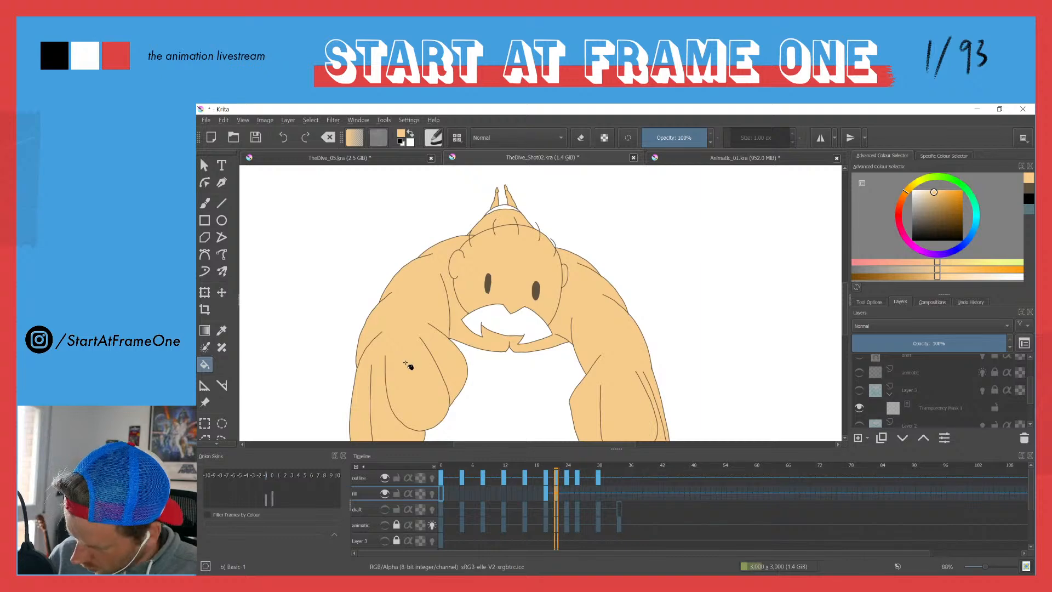
Step: Clear the fill layer on frame 24 and try to fill the diver's body with the skin colour
{"action": "key", "text": "."}
{"action": "key", "text": "."}
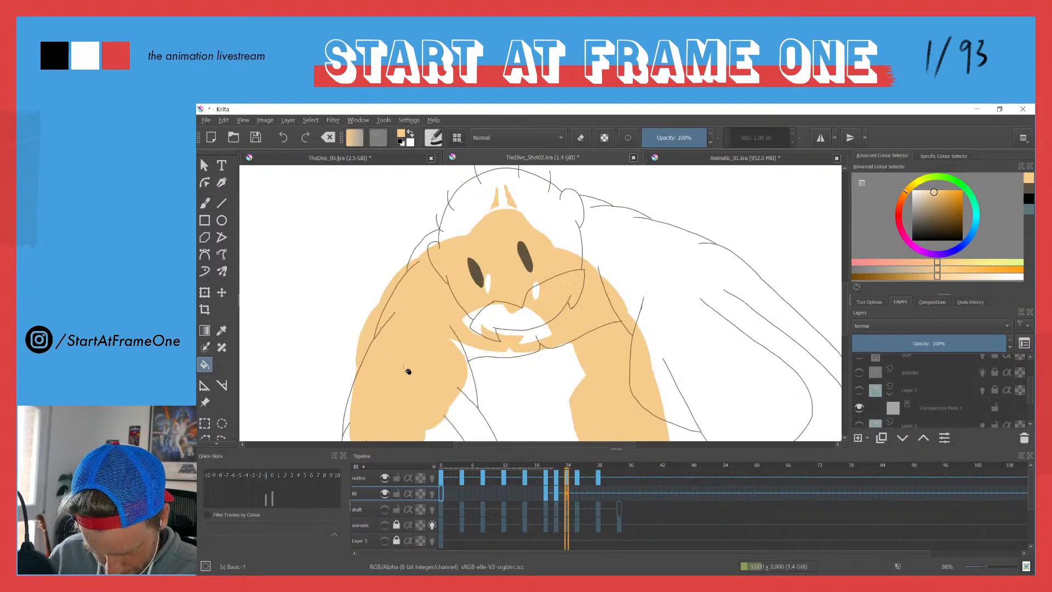
{"action": "key", "text": "ctrl+z"}
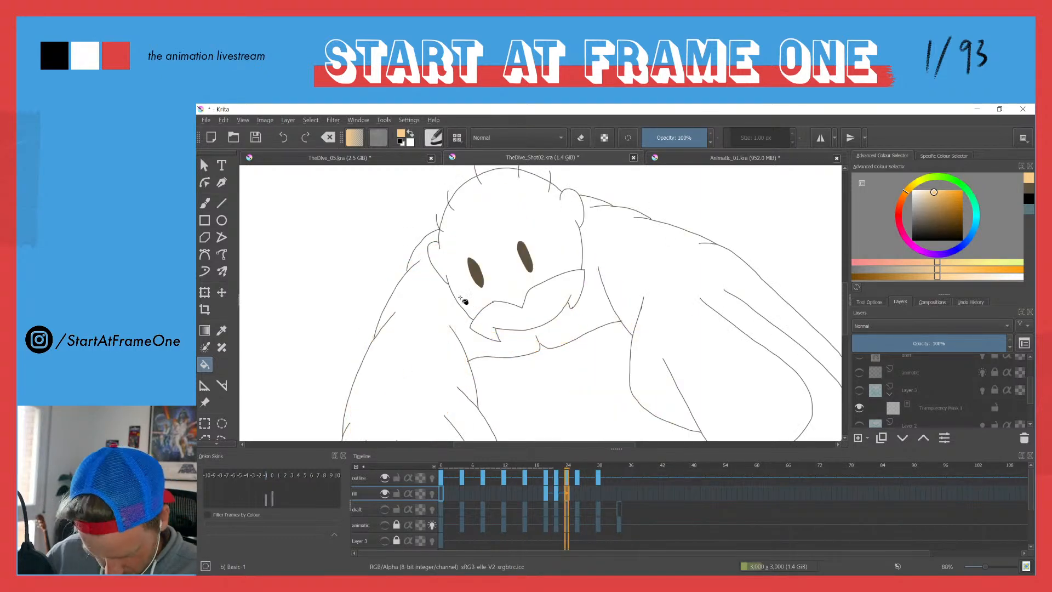
{"action": "left_click", "coordinate": [458, 245]}
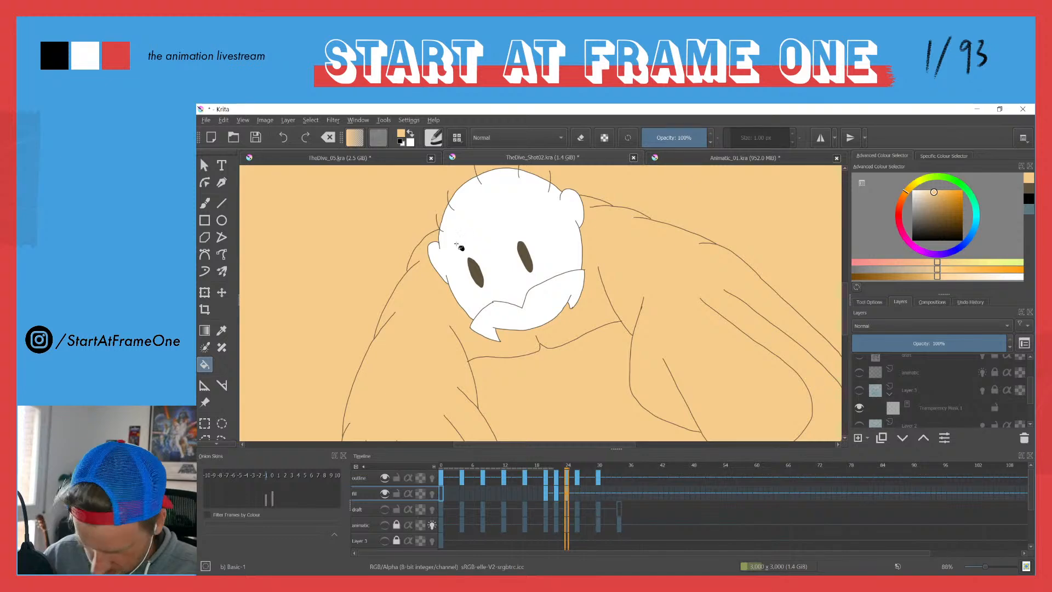
{"action": "key", "text": "ctrl+z"}
Step: Brush over gaps in the outline around the left-hand arm and shoulder on frame 24
{"action": "mouse_move", "coordinate": [414, 354]}
{"action": "left_mouse_down"}
{"action": "mouse_move", "coordinate": [466, 186]}
{"action": "mouse_move", "coordinate": [418, 336]}
{"action": "mouse_move", "coordinate": [292, 297]}
{"action": "left_mouse_up"}
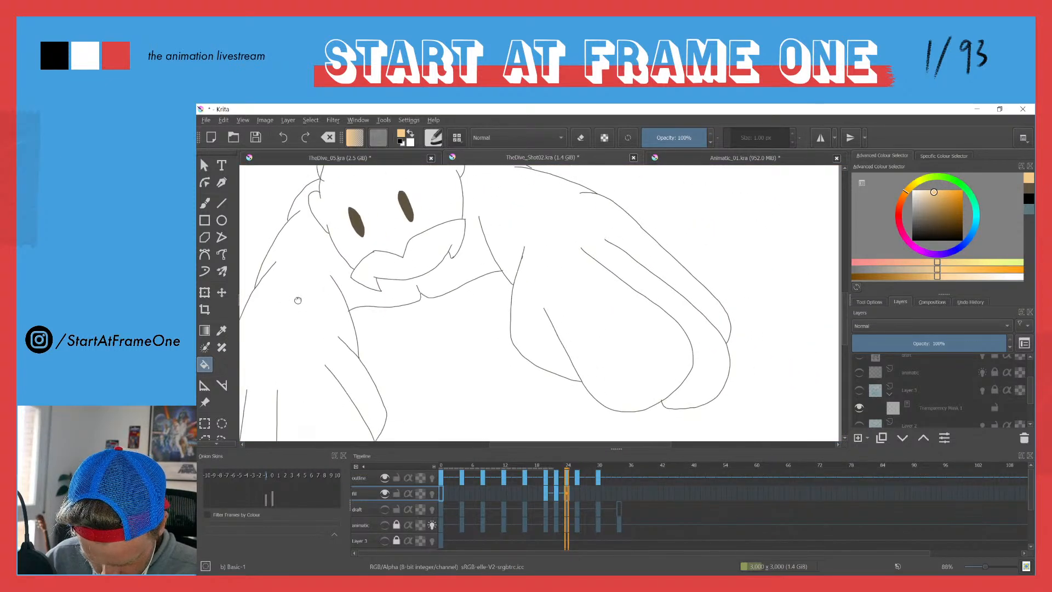
{"action": "key", "text": "b"}
{"action": "left_click_drag", "start_coordinate": [367, 263], "coordinate": [444, 348]}
{"action": "left_click_drag", "start_coordinate": [348, 313], "coordinate": [370, 255]}
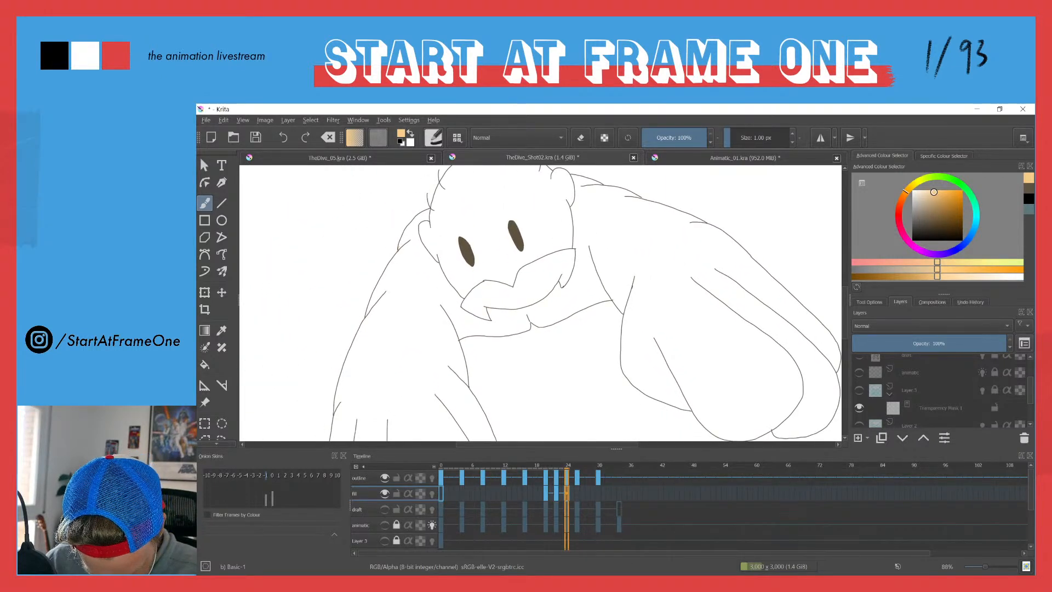
{"action": "left_click_drag", "start_coordinate": [348, 302], "coordinate": [370, 251]}
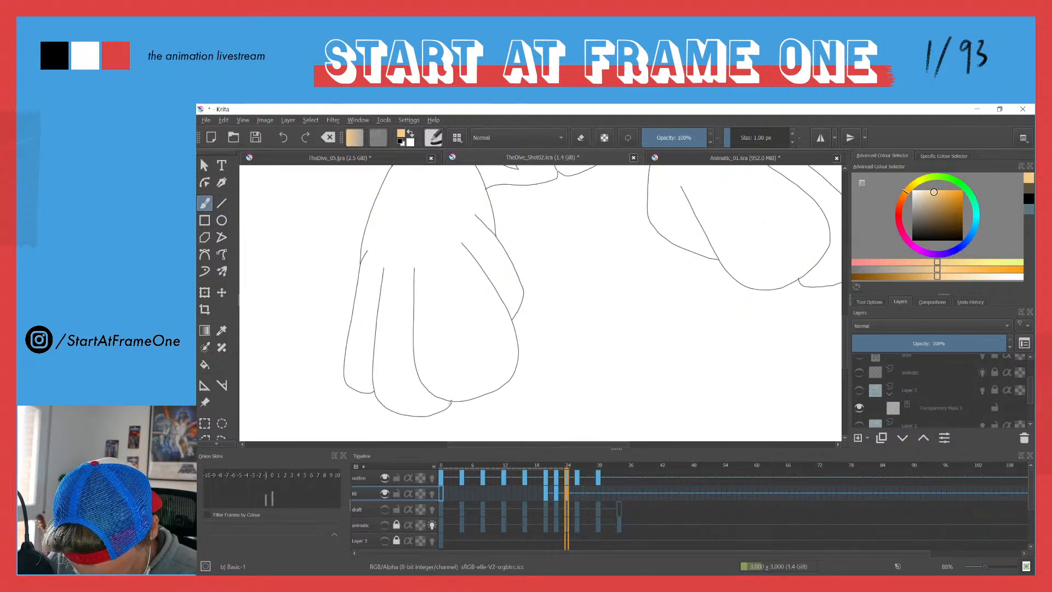
Step: Try to fill the left-hand hand on frame 24 with the skin colour
{"action": "key", "text": "f"}
{"action": "left_click", "coordinate": [439, 381]}
{"action": "key", "text": "ctrl+z"}
Step: Close the small gap in the body line below the chin on frame 24 with a skin-coloured brush stroke
{"action": "left_click_drag", "start_coordinate": [463, 259], "coordinate": [403, 296]}
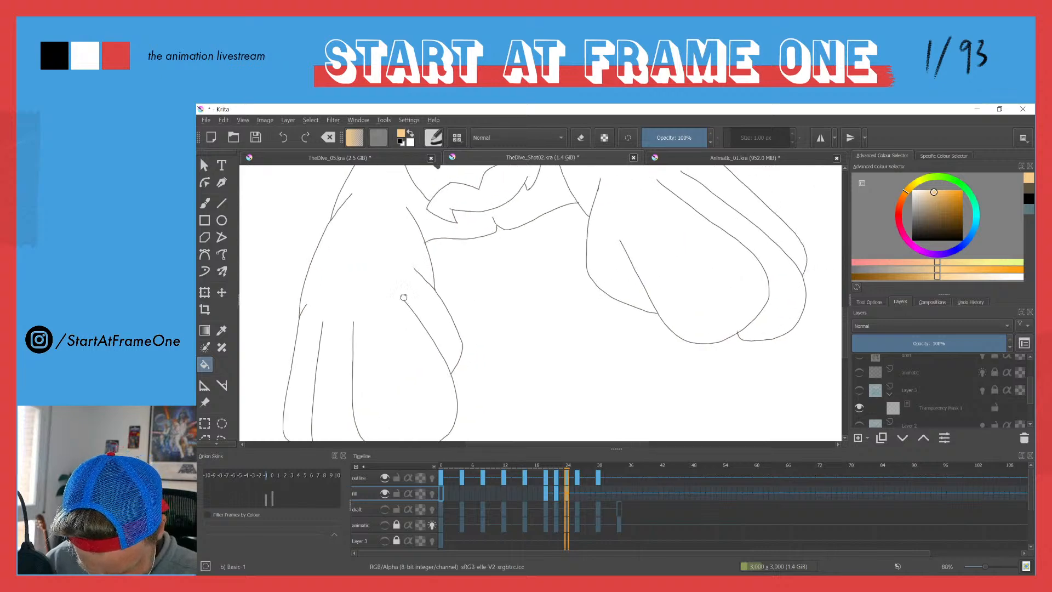
{"action": "key", "text": "b"}
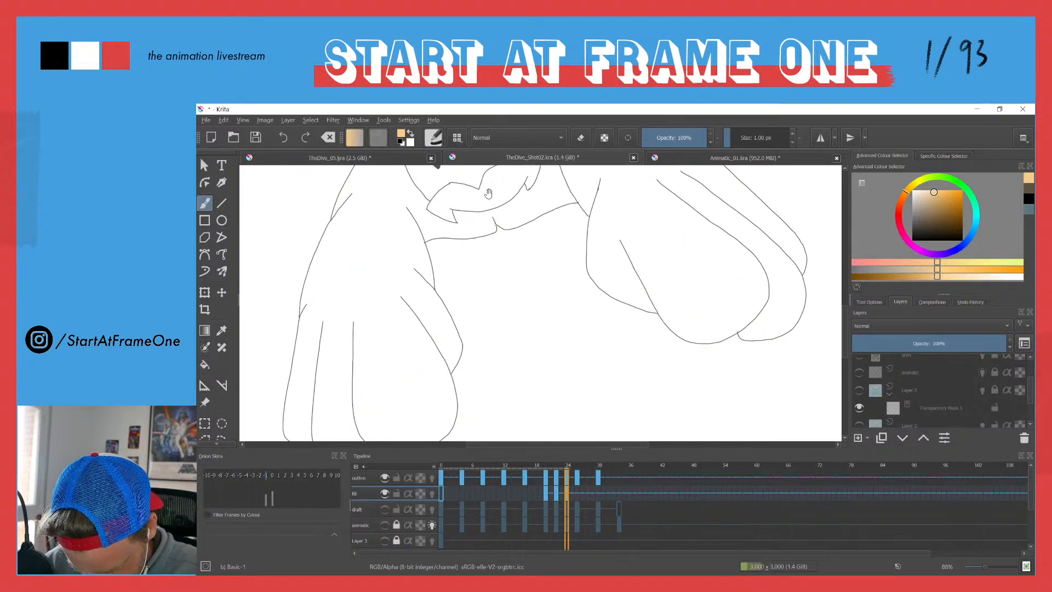
{"action": "left_click_drag", "start_coordinate": [487, 203], "coordinate": [479, 216]}
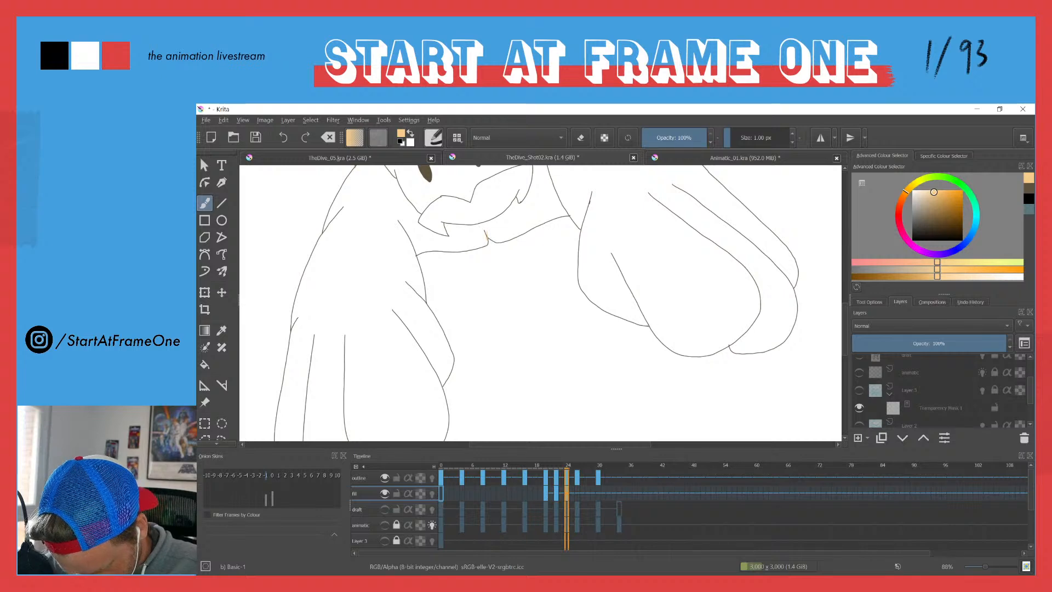
{"action": "left_click_drag", "start_coordinate": [541, 230], "coordinate": [539, 346]}
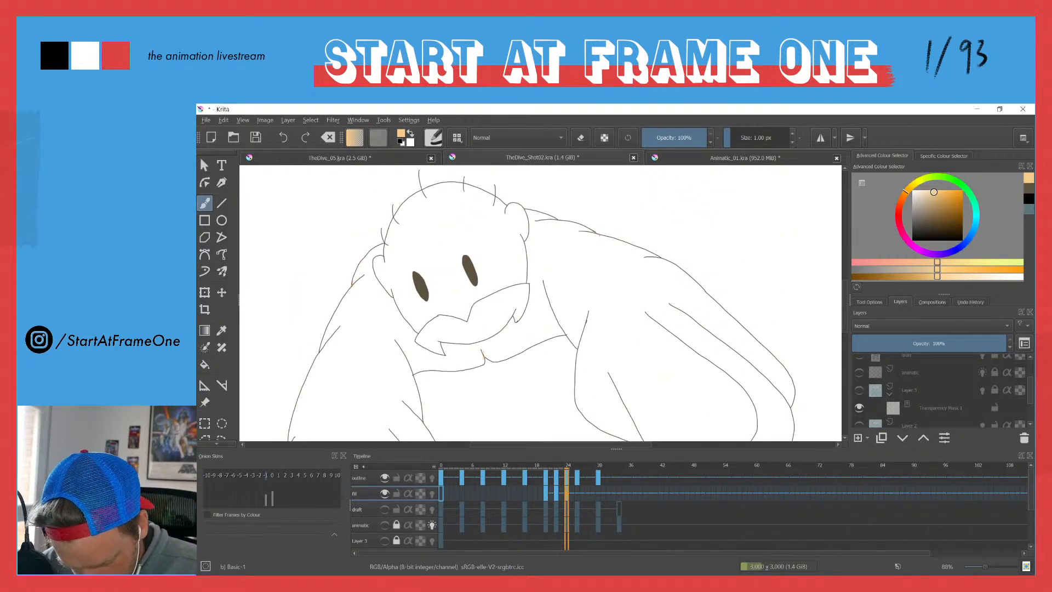
Step: Fill the diver's body, arms and head on frame 24 with the skin colour, leaving the moustache unfilled
{"action": "key", "text": "f"}
{"action": "left_click", "coordinate": [534, 298]}
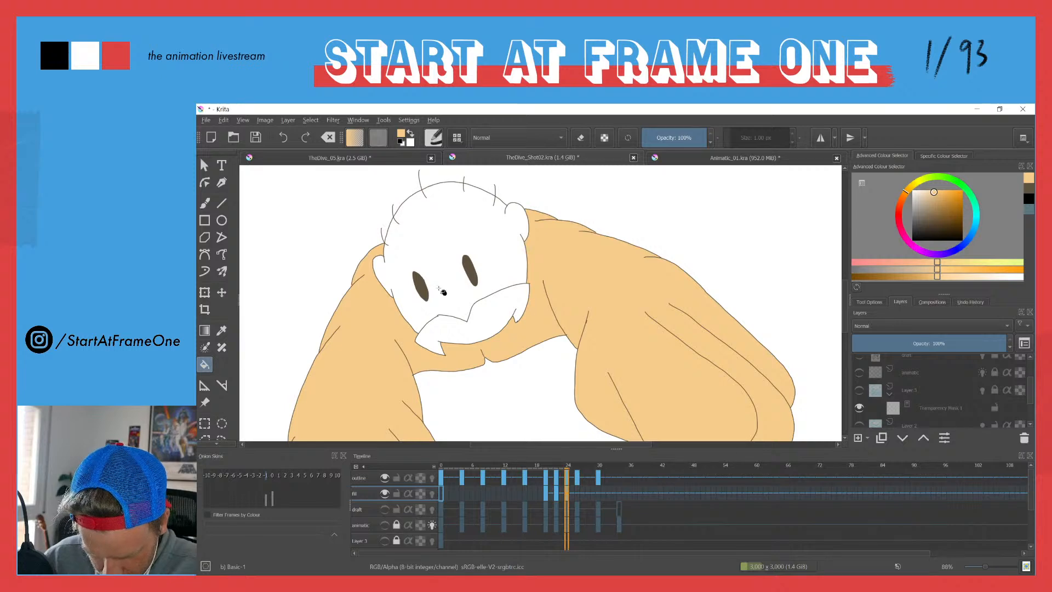
{"action": "left_click", "coordinate": [450, 286]}
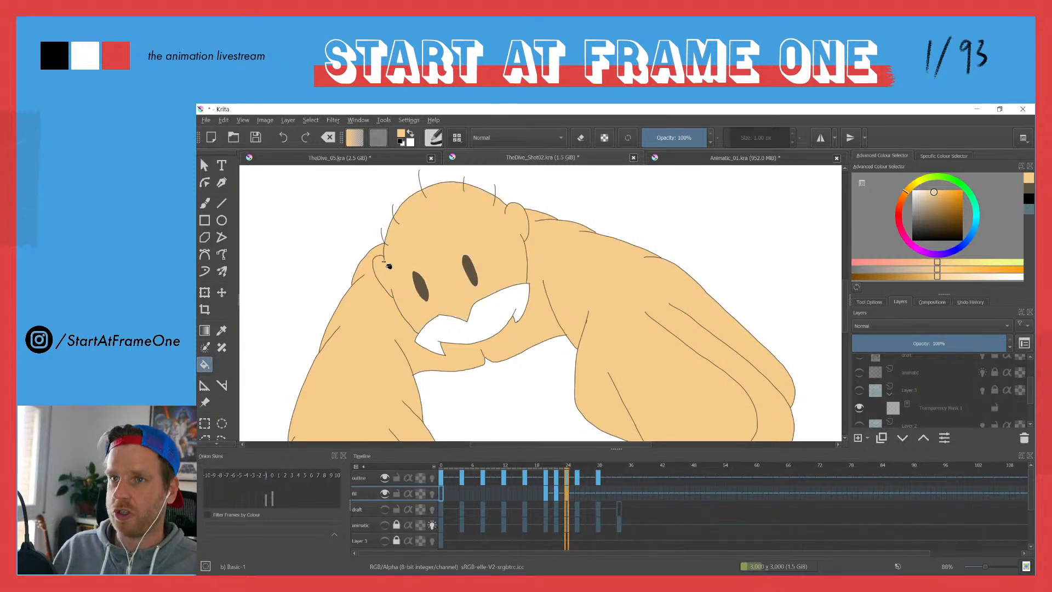
{"action": "scroll", "coordinate": [395, 234], "scroll_direction": "down", "scroll_amount": 5}
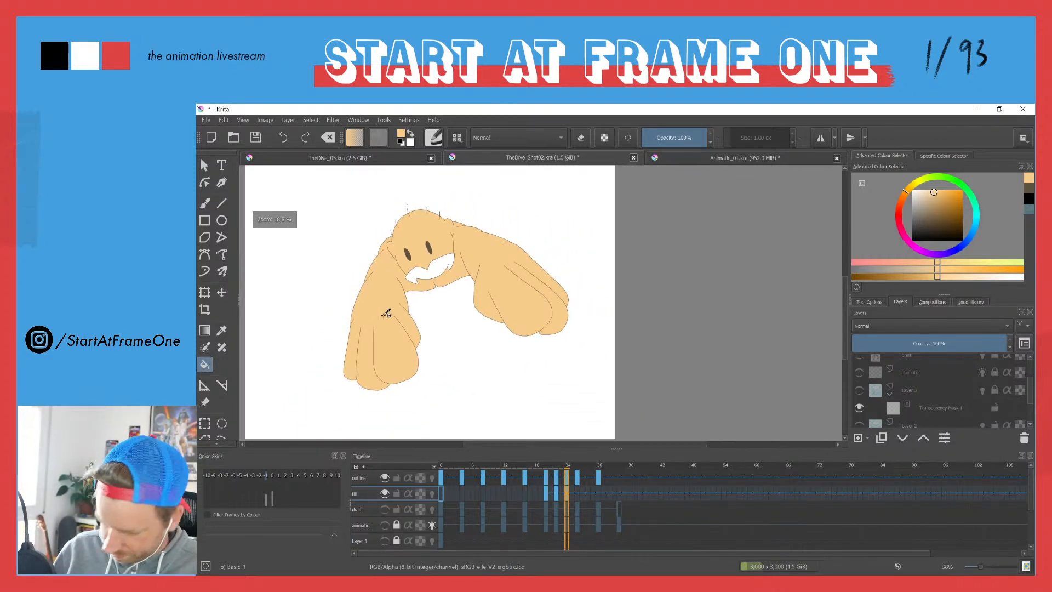
Step: Add an empty frame 26 on the fill layer and close off the open ends of both arms with skin-coloured brush strokes
{"action": "key", "text": "period"}
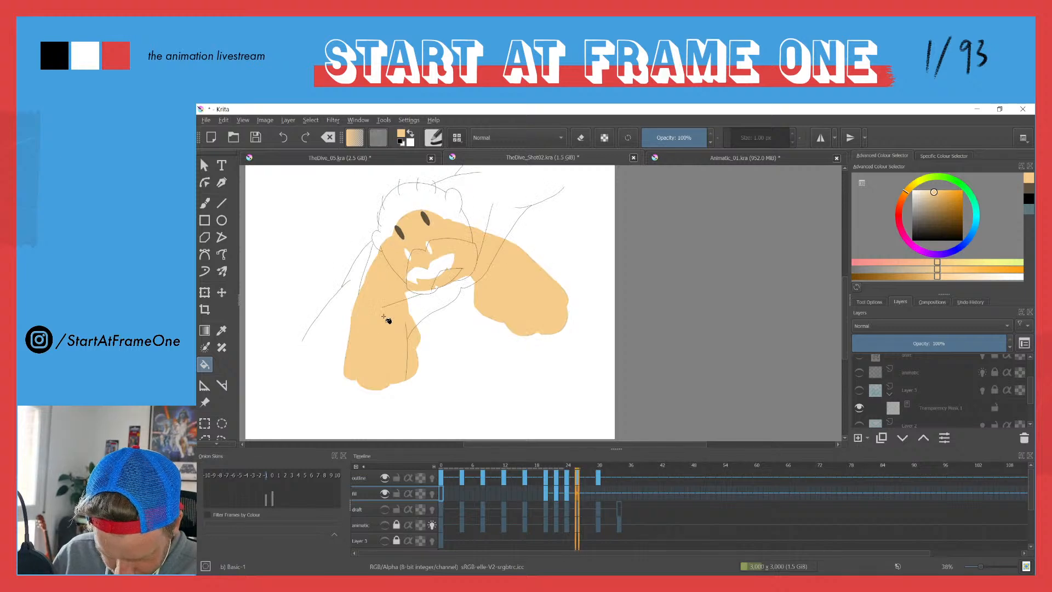
{"action": "key", "text": "F7"}
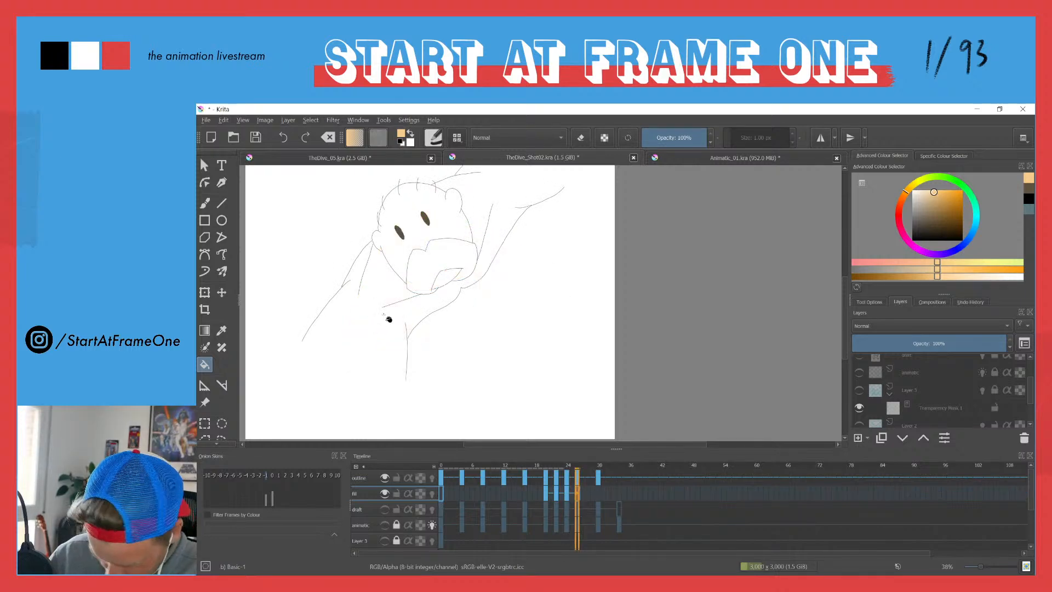
{"action": "key", "text": "b"}
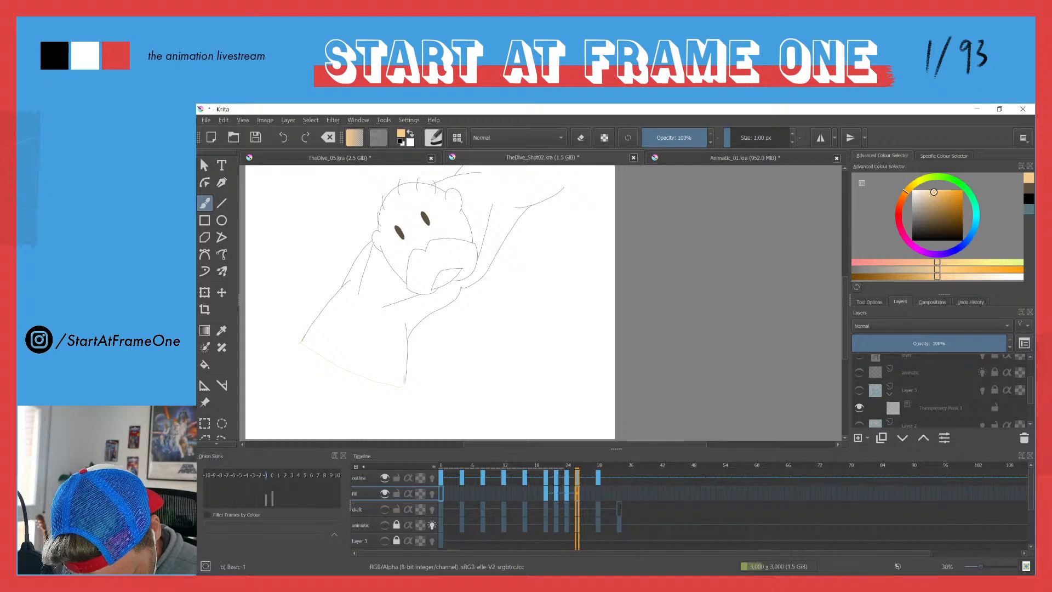
{"action": "left_click_drag", "start_coordinate": [495, 196], "coordinate": [478, 296]}
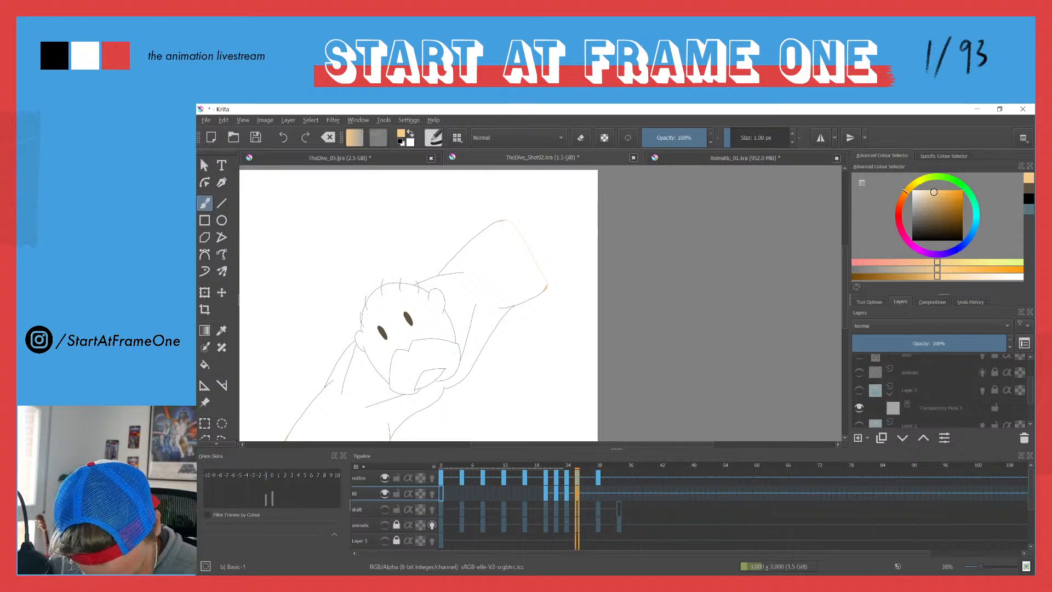
Step: Try to fill the diver's body on frame 26 with the skin colour
{"action": "key", "text": "f"}
{"action": "left_click", "coordinate": [320, 410]}
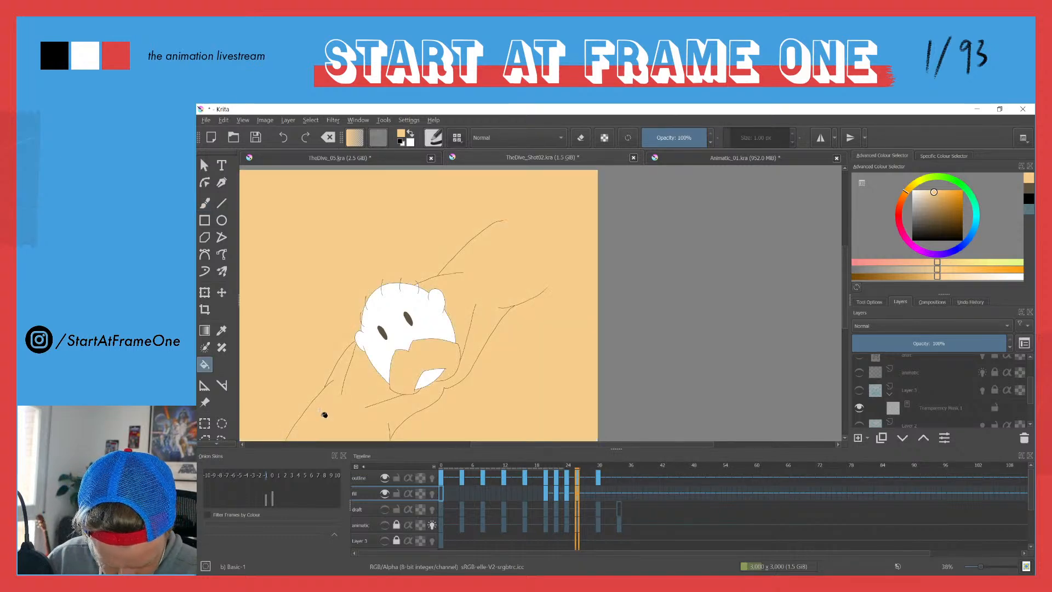
{"action": "key", "text": "ctrl+z"}
Step: Brush over the small outline gaps at the arm ends and beside the ear on frame 26 with the skin colour
{"action": "left_click_drag", "start_coordinate": [338, 406], "coordinate": [385, 268]}
{"action": "left_click_drag", "start_coordinate": [383, 333], "coordinate": [378, 225]}
{"action": "key", "text": "b"}
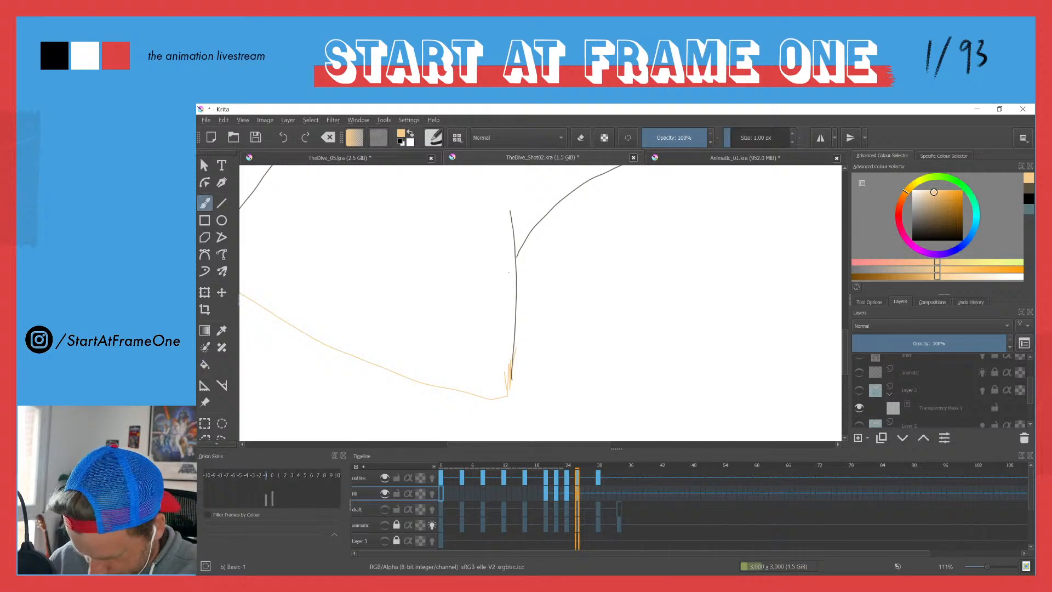
{"action": "left_click_drag", "start_coordinate": [424, 269], "coordinate": [517, 327]}
{"action": "left_click_drag", "start_coordinate": [412, 227], "coordinate": [361, 335]}
{"action": "left_click_drag", "start_coordinate": [357, 241], "coordinate": [297, 370]}
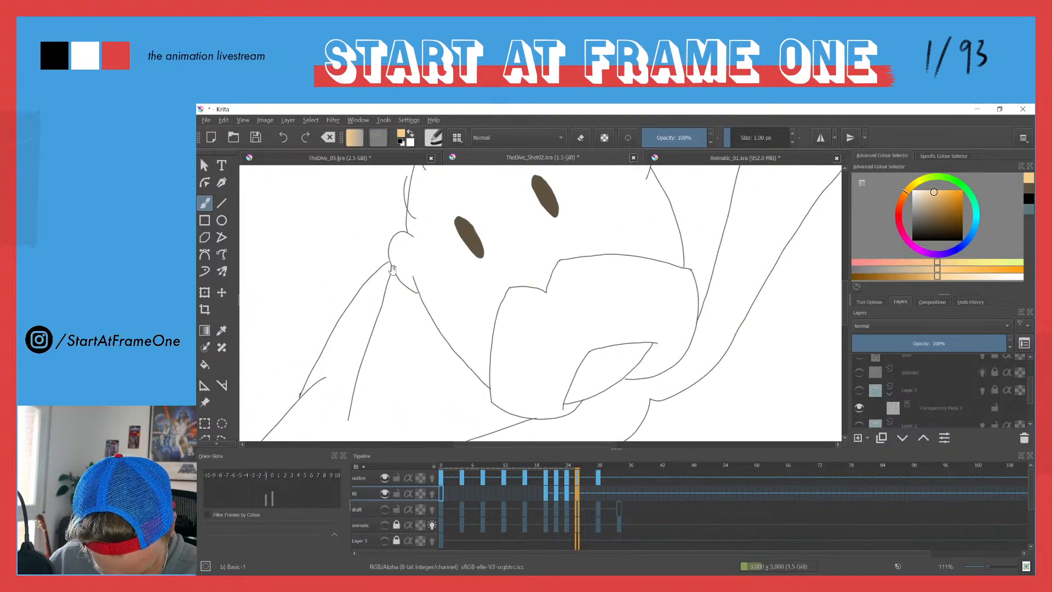
{"action": "left_click_drag", "start_coordinate": [414, 232], "coordinate": [333, 212]}
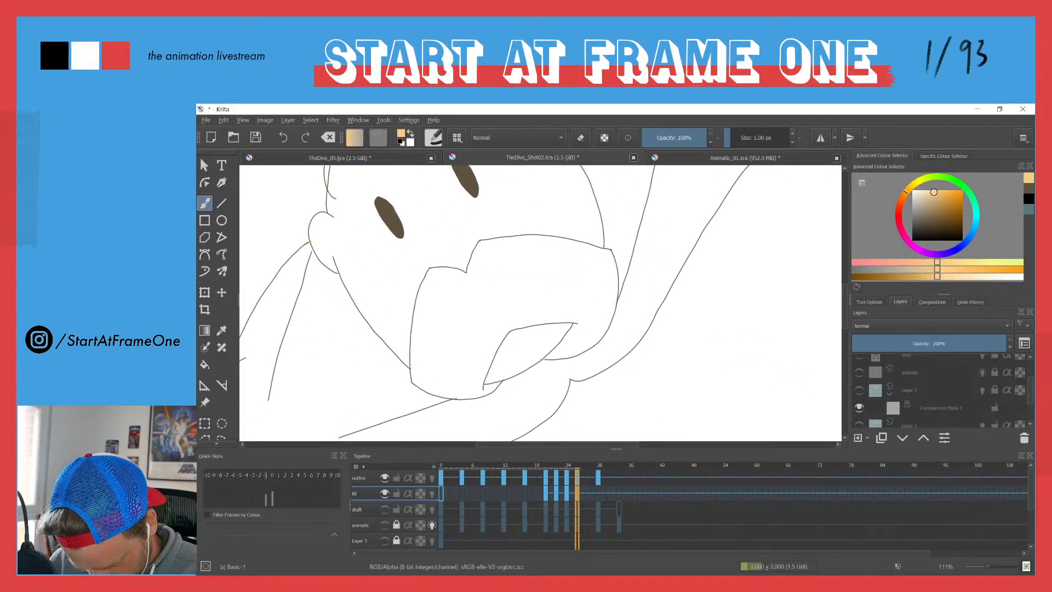
{"action": "left_click_drag", "start_coordinate": [412, 227], "coordinate": [385, 317]}
{"action": "left_click_drag", "start_coordinate": [477, 236], "coordinate": [359, 352]}
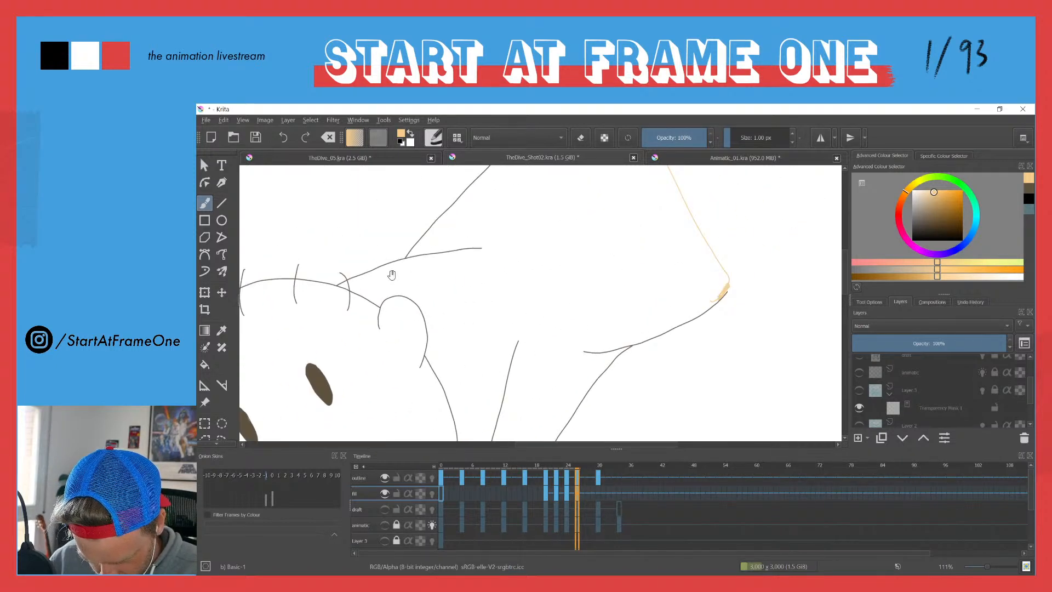
{"action": "mouse_move", "coordinate": [390, 270]}
{"action": "left_mouse_down"}
{"action": "mouse_move", "coordinate": [395, 355]}
{"action": "mouse_move", "coordinate": [416, 254]}
{"action": "left_mouse_up"}
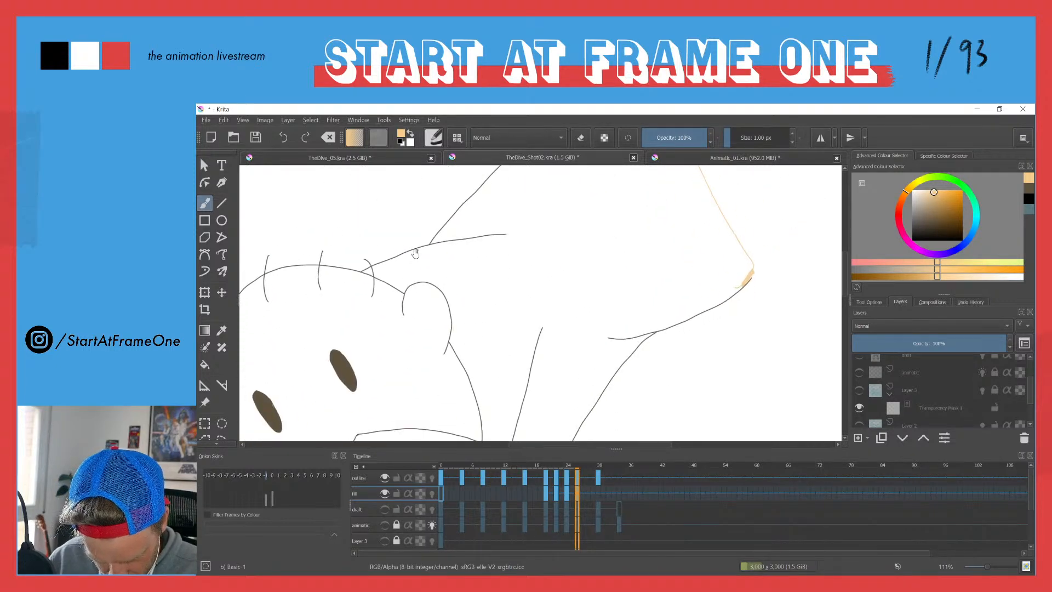
Step: Fill the diver's head, arms, body and mouth on frame 26 with the skin colour, leaving the moustache unfilled
{"action": "key", "text": "f"}
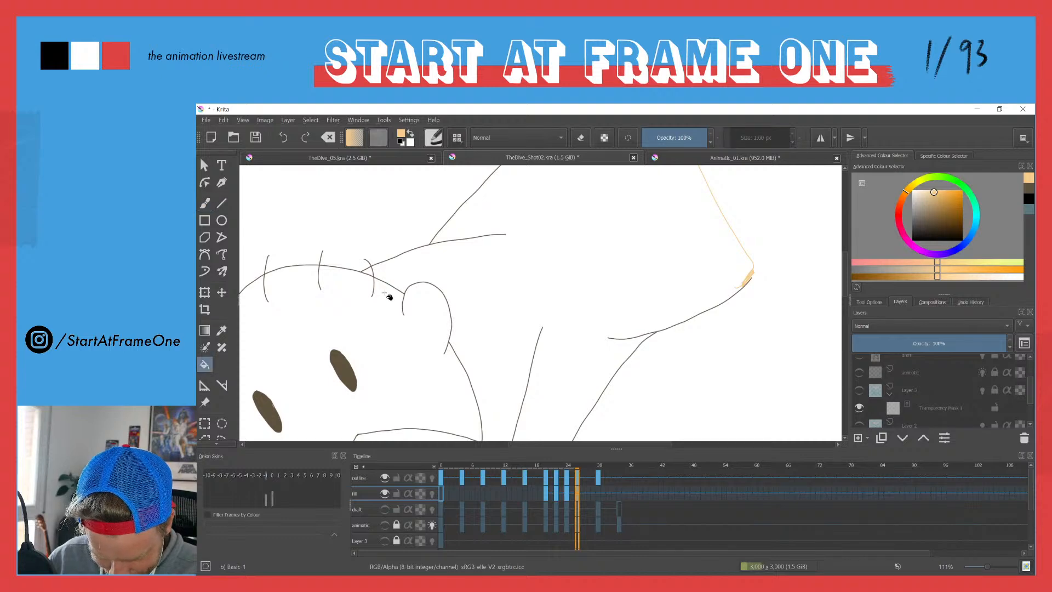
{"action": "left_click", "coordinate": [394, 290]}
{"action": "left_click", "coordinate": [368, 327]}
{"action": "left_click_drag", "start_coordinate": [341, 300], "coordinate": [326, 390]}
{"action": "left_click", "coordinate": [359, 278]}
{"action": "left_click_drag", "start_coordinate": [328, 388], "coordinate": [437, 278]}
{"action": "left_click", "coordinate": [460, 269]}
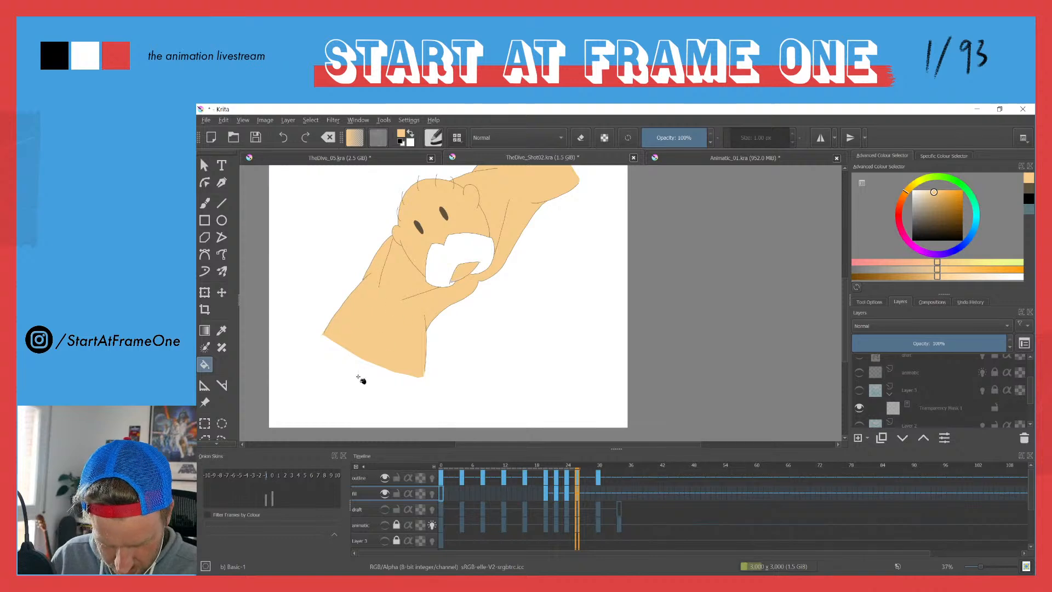
Step: Move to frame 30 and give the fill layer an empty frame there
{"action": "key", "text": "Right"}
{"action": "key", "text": "Right"}
{"action": "key", "text": "Right"}
{"action": "key", "text": "Right"}
{"action": "key", "text": "Right"}
{"action": "key", "text": "Right"}
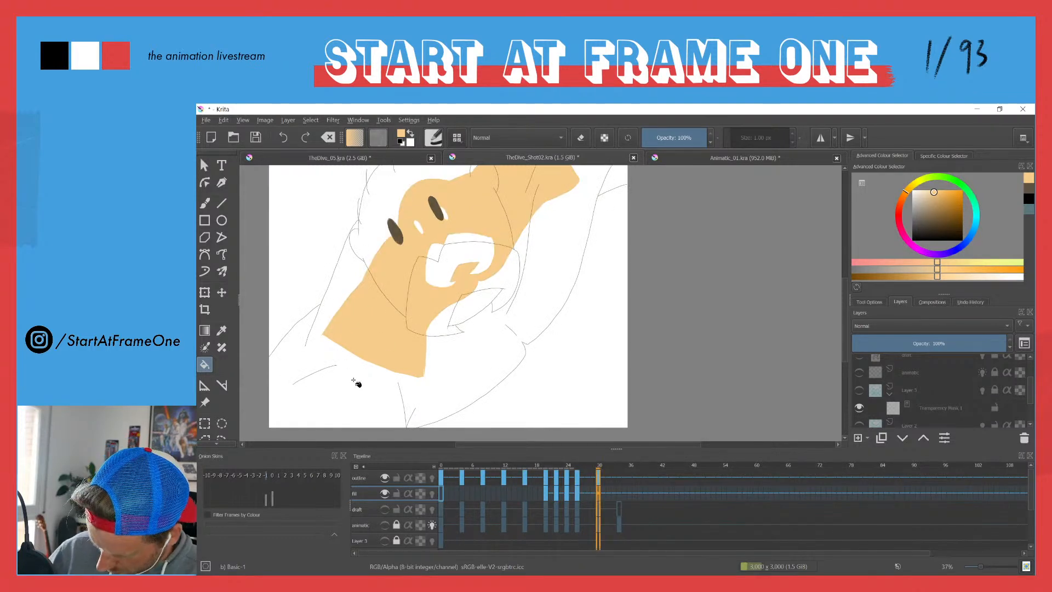
{"action": "key", "text": "Delete"}
{"action": "key", "text": "b"}
{"action": "left_click_drag", "start_coordinate": [401, 345], "coordinate": [463, 279]}
Step: Try to fill the diver's lower arm on frame 30 with the skin colour
{"action": "key", "text": "f"}
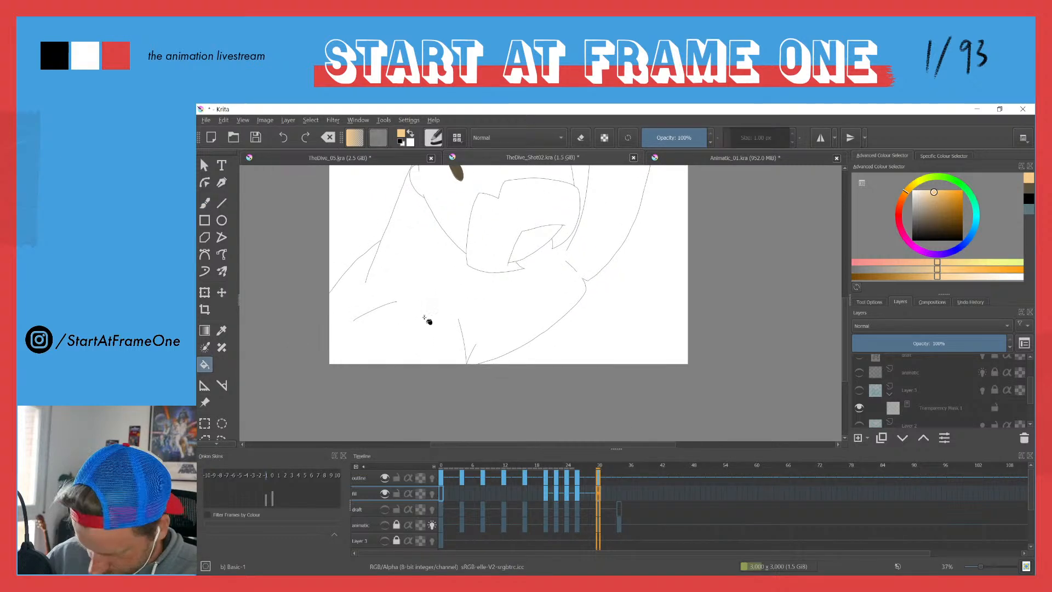
{"action": "left_click", "coordinate": [399, 348]}
{"action": "key", "text": "Delete"}
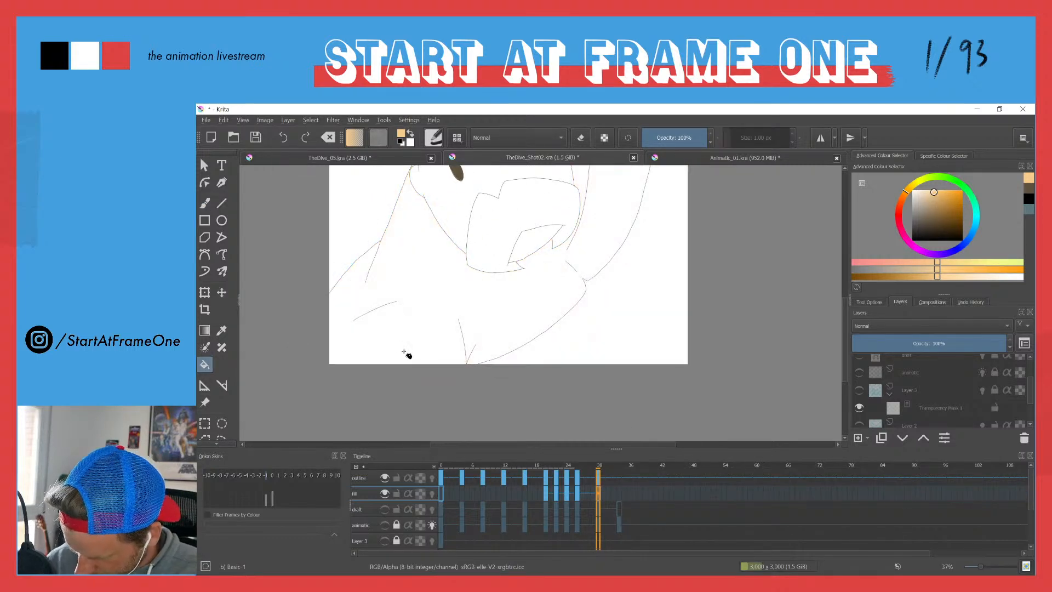
Step: Close the outline gap on frame 30 with the brush and fill the diver's arms and body with the skin colour
{"action": "key", "text": "b"}
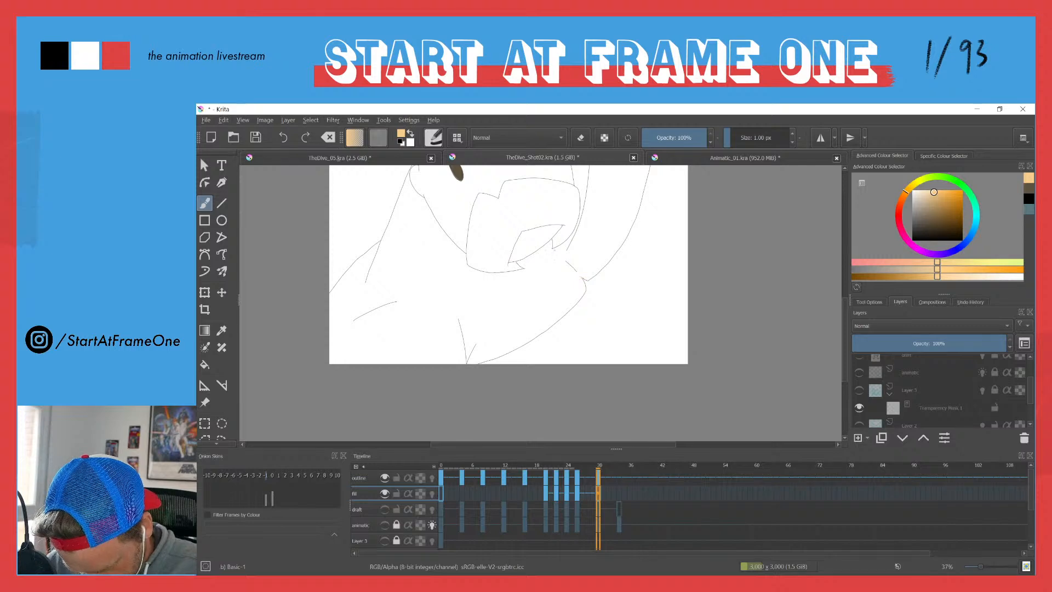
{"action": "left_click_drag", "start_coordinate": [510, 275], "coordinate": [431, 439]}
{"action": "key", "text": "f"}
{"action": "left_click", "coordinate": [482, 389]}
{"action": "left_click", "coordinate": [449, 241]}
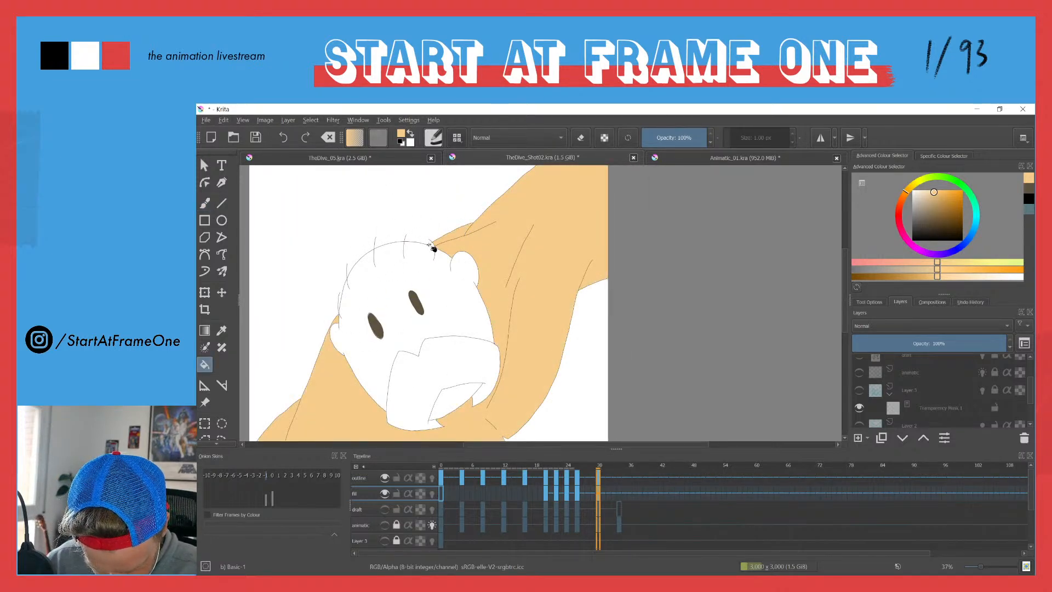
Step: Fill the diver's head and ears on frame 30 with the skin colour, leaving the moustache unfilled
{"action": "left_click", "coordinate": [422, 276]}
{"action": "key", "text": "ctrl+z"}
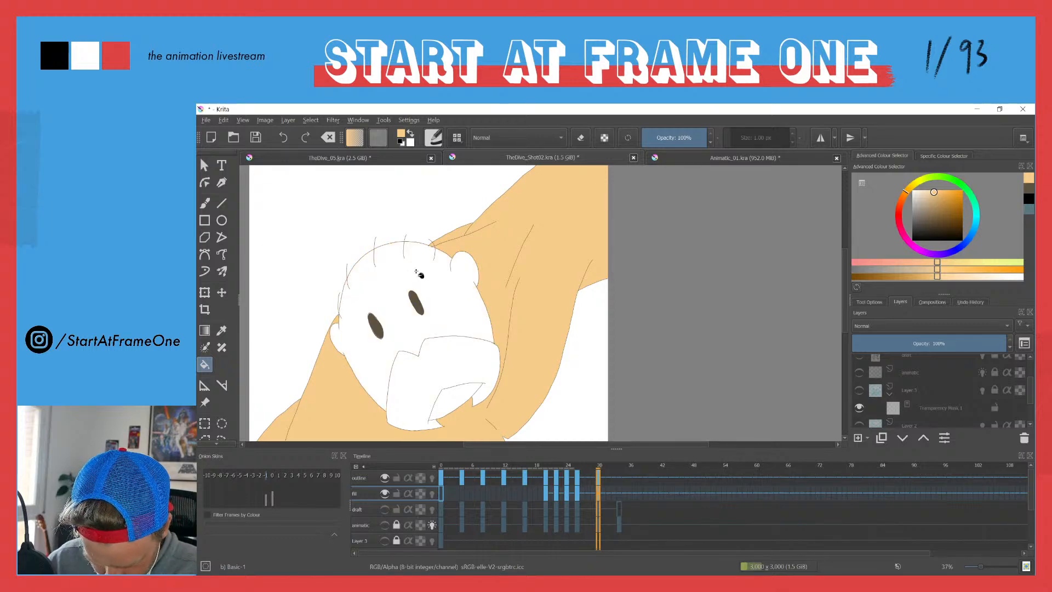
{"action": "scroll", "coordinate": [433, 245], "scroll_direction": "up", "scroll_amount": 5}
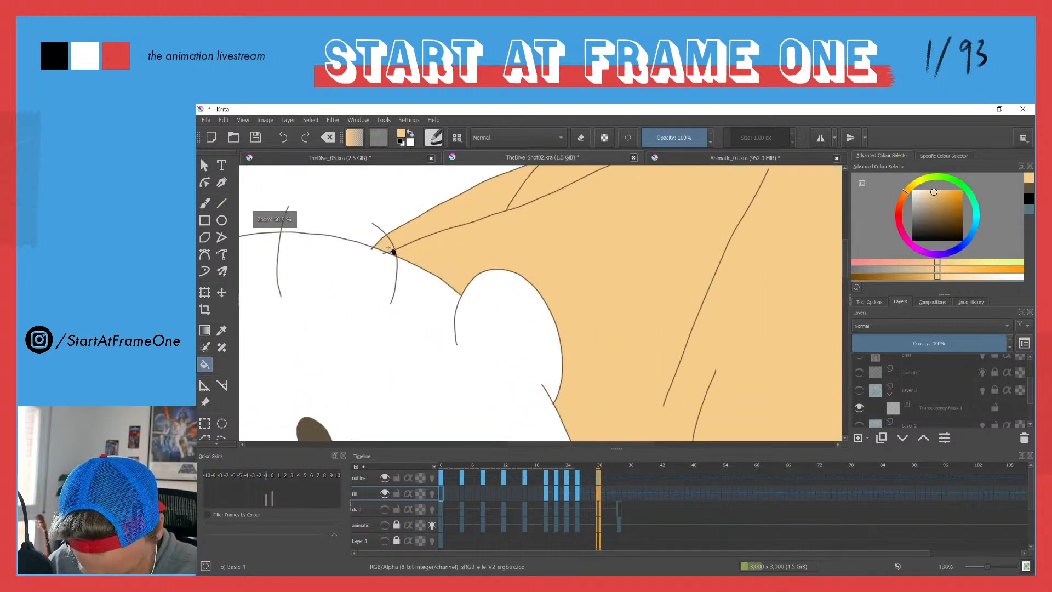
{"action": "scroll", "coordinate": [380, 282], "scroll_direction": "down", "scroll_amount": 6}
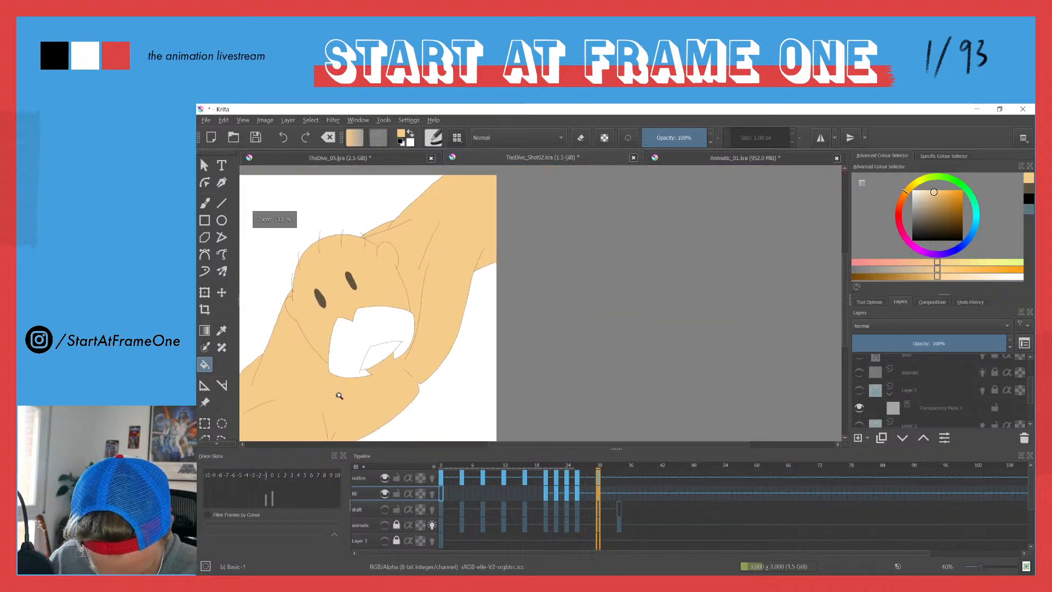
{"action": "scroll", "coordinate": [378, 356], "scroll_direction": "down", "scroll_amount": 3}
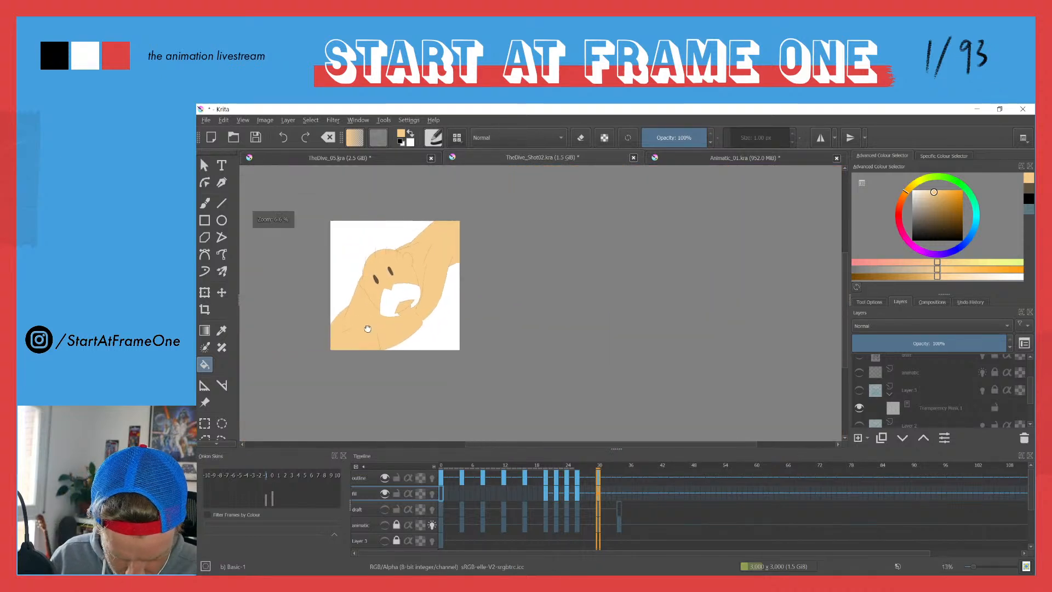
Step: Go to frame 34 and step back and forth over the neighbouring frames to examine the coloured drawing
{"action": "left_click", "coordinate": [618, 495]}
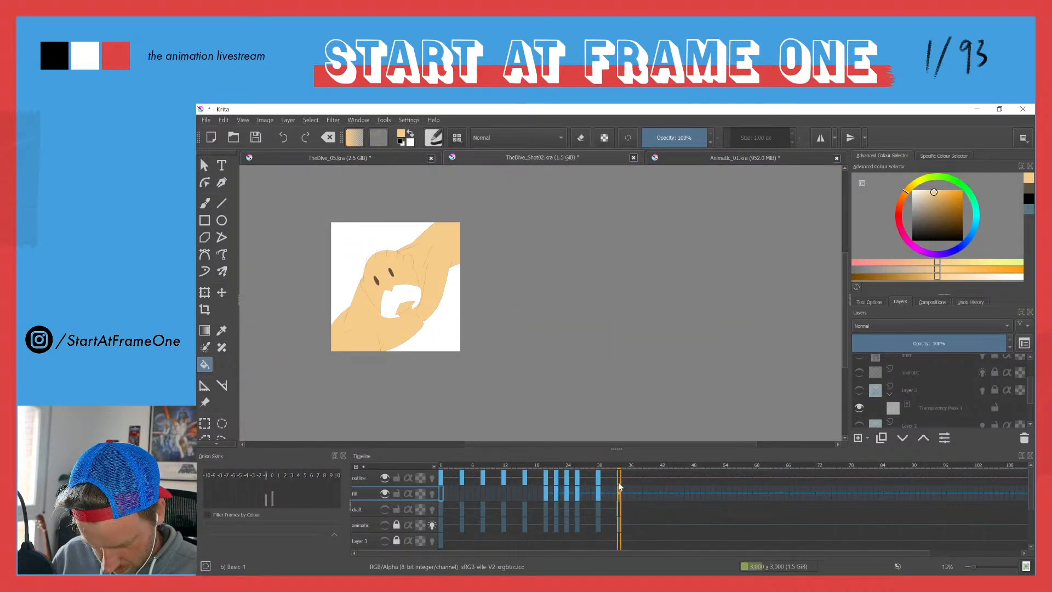
{"action": "mouse_move", "coordinate": [619, 496]}
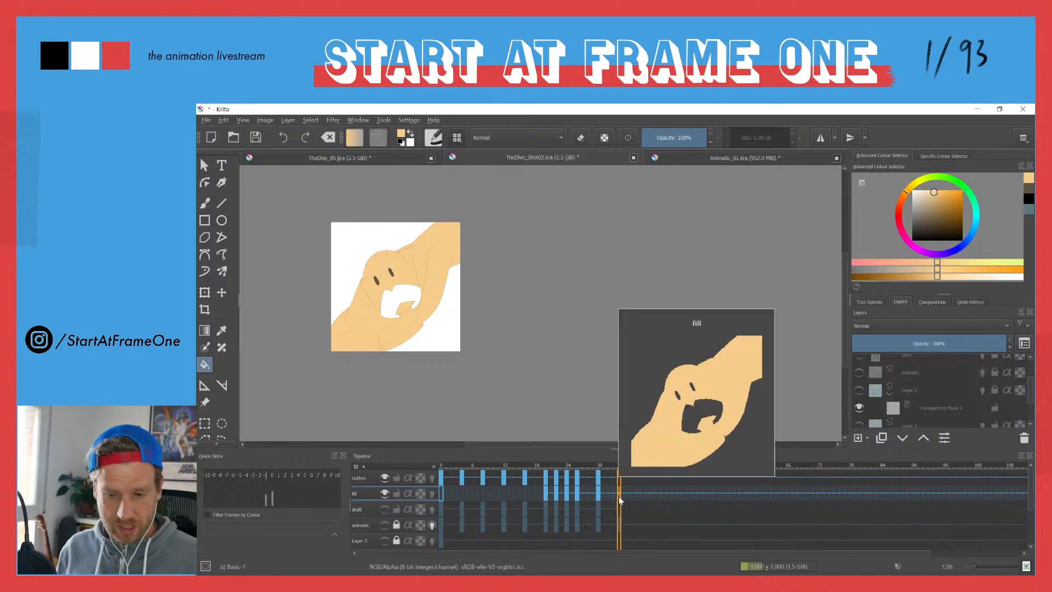
{"action": "left_click", "coordinate": [206, 120]}
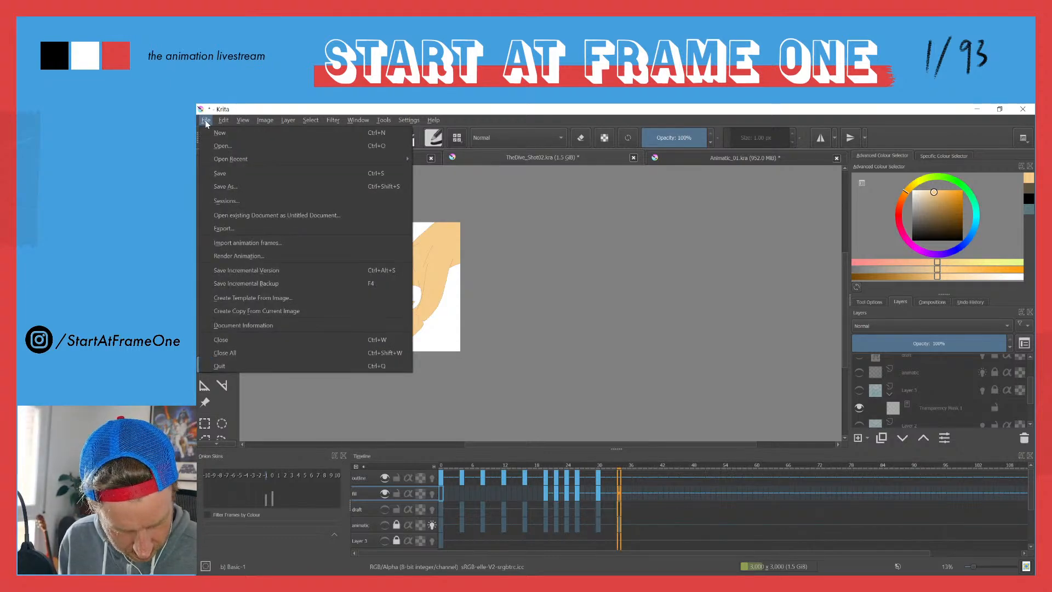
{"action": "left_click", "coordinate": [206, 121]}
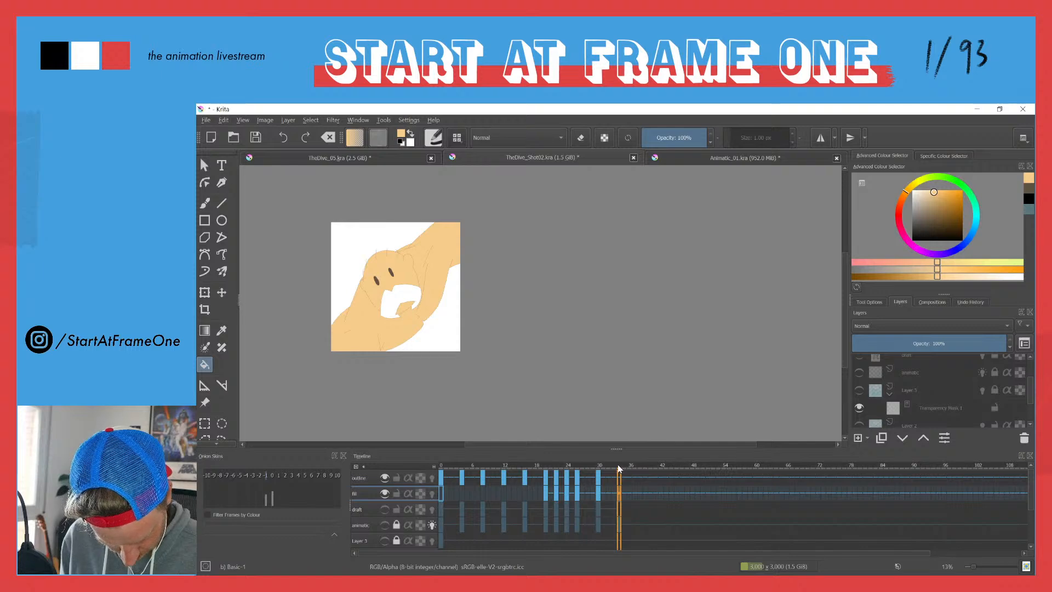
{"action": "key", "text": "Left"}
{"action": "key", "text": "Right"}
{"action": "key", "text": "Left"}
{"action": "key", "text": "Left"}
{"action": "key", "text": "Right"}
{"action": "key", "text": "Right"}
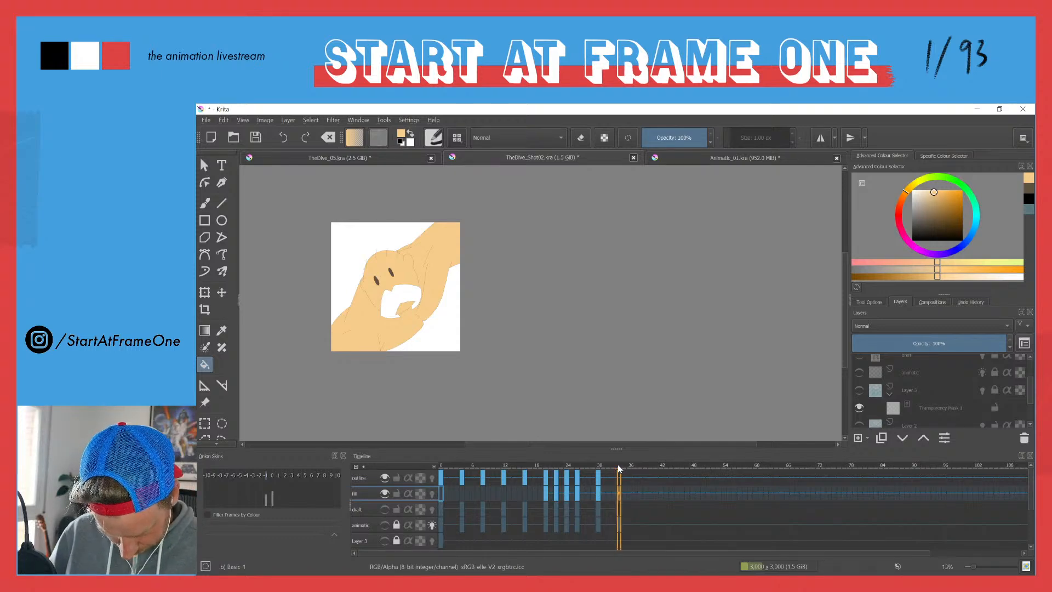
{"action": "key", "text": "Left"}
{"action": "key", "text": "Left"}
{"action": "key", "text": "Left"}
{"action": "key", "text": "Left"}
{"action": "key", "text": "Right"}
{"action": "key", "text": "Right"}
{"action": "key", "text": "Right"}
{"action": "key", "text": "Right"}
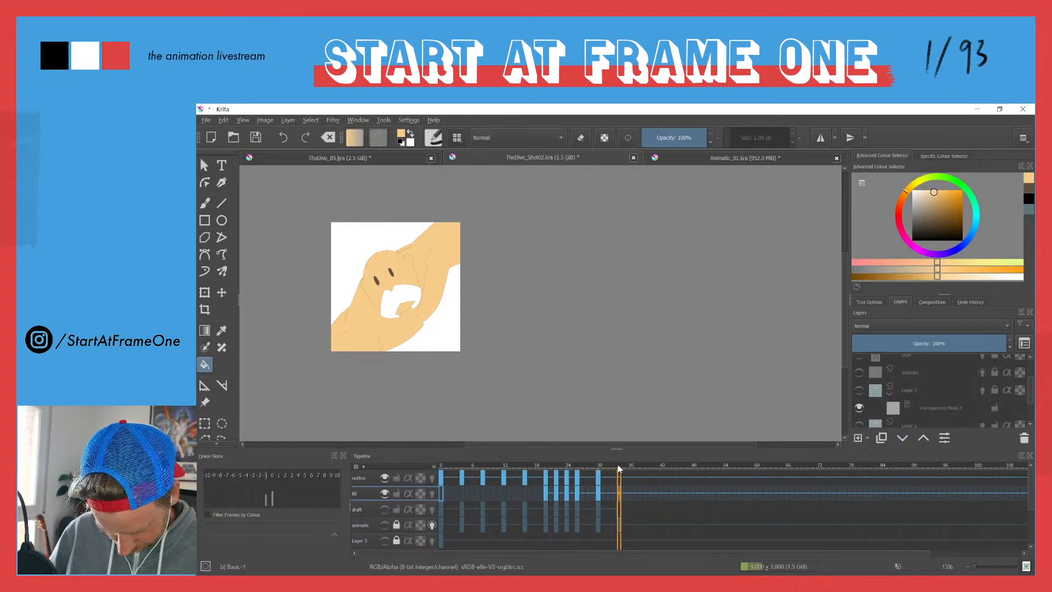
Step: Look through the video formats in the animation render settings and close them without rendering
{"action": "left_click", "coordinate": [210, 120]}
{"action": "left_click", "coordinate": [255, 255]}
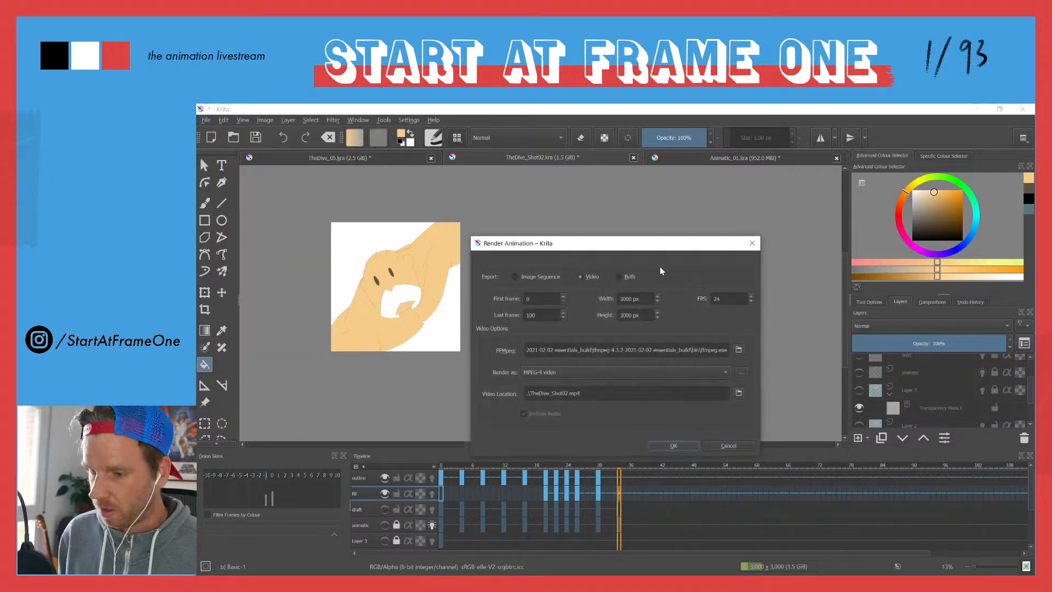
{"action": "left_click", "coordinate": [725, 372]}
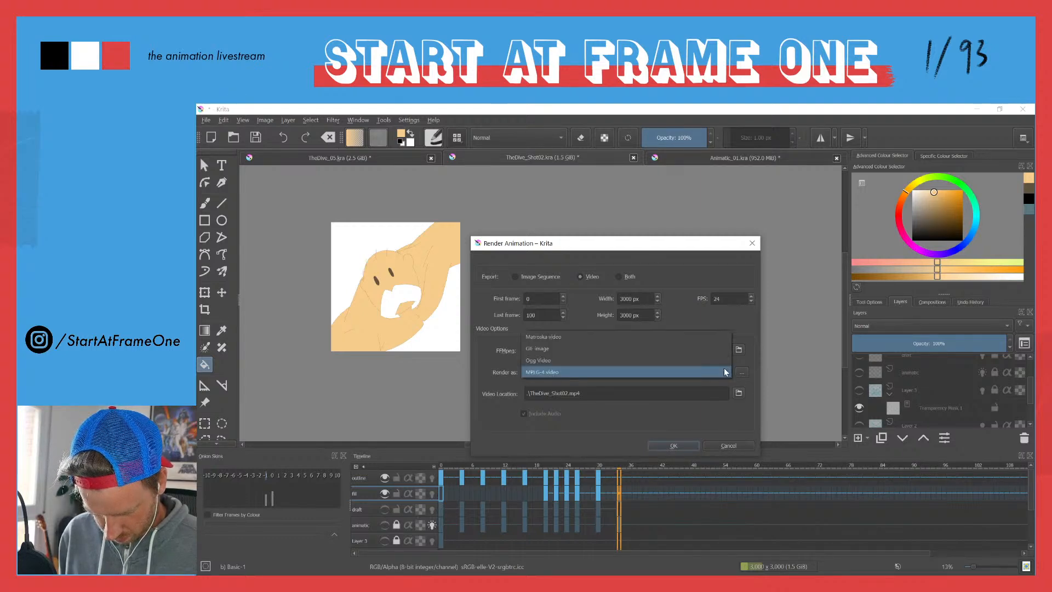
{"action": "left_click", "coordinate": [495, 297]}
{"action": "left_click", "coordinate": [515, 277]}
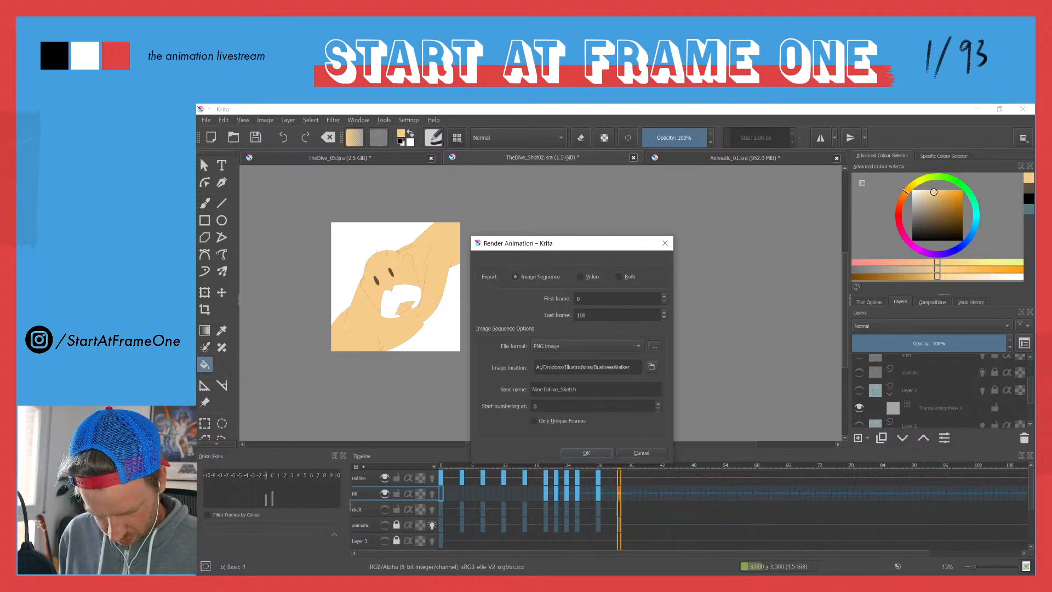
Step: Return to the start of the animation and advance through the keyframes to frame 20, the first coloured drawing
{"action": "left_click", "coordinate": [436, 467]}
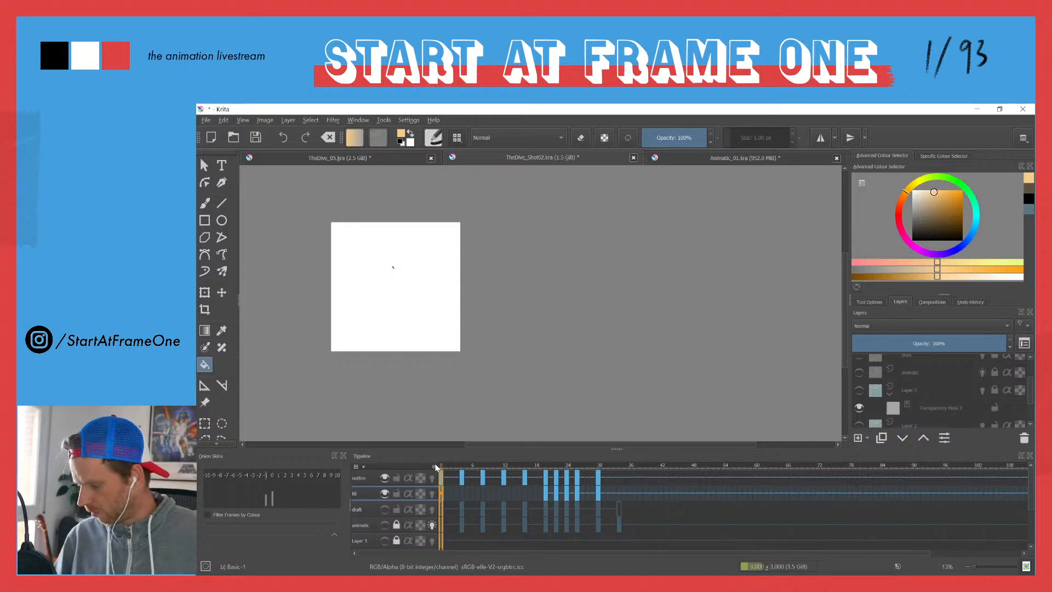
{"action": "left_click_drag", "start_coordinate": [388, 270], "coordinate": [406, 181]}
{"action": "left_click", "coordinate": [459, 465]}
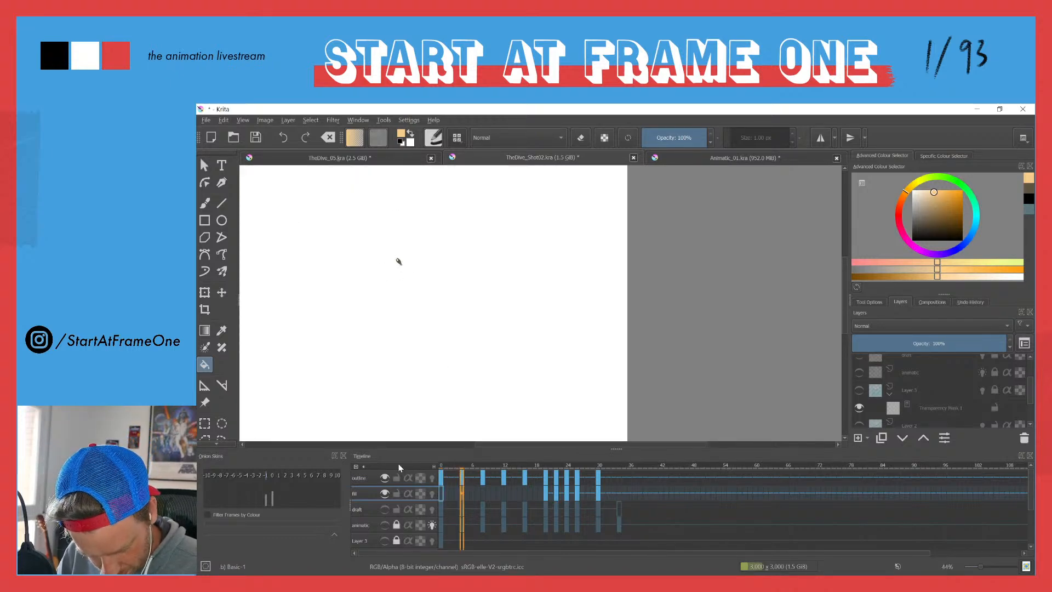
{"action": "key", "text": "alt+Right"}
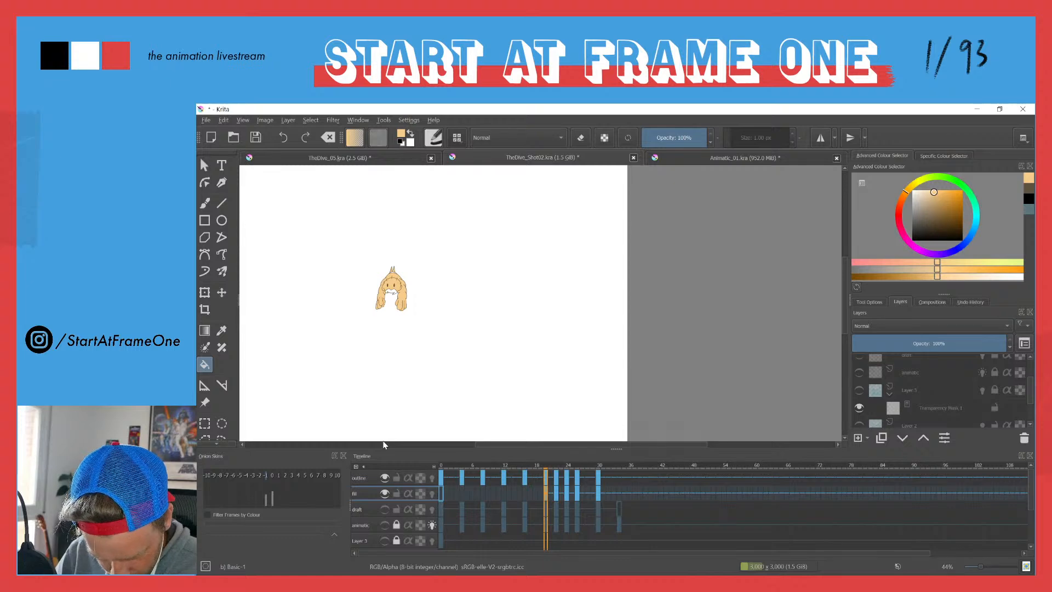
Step: Switch to TheDive_05.kra, sample the yellow of the diver's moustache as the painting colour and return to TheDive_Shot02.kra
{"action": "left_click", "coordinate": [312, 156]}
{"action": "left_click", "coordinate": [522, 175], "text": "ctrl"}
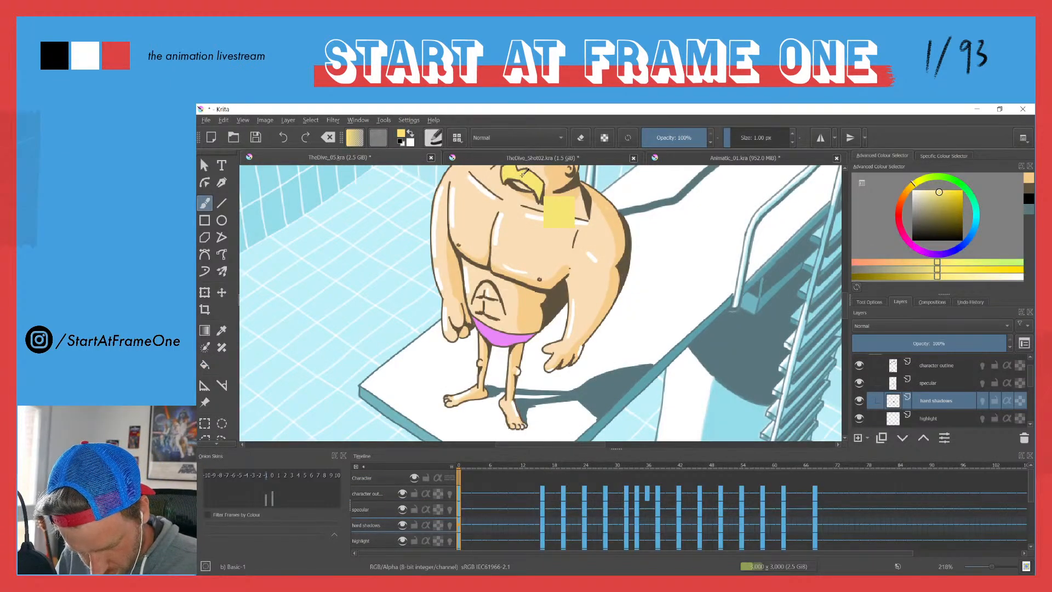
{"action": "left_click", "coordinate": [502, 155]}
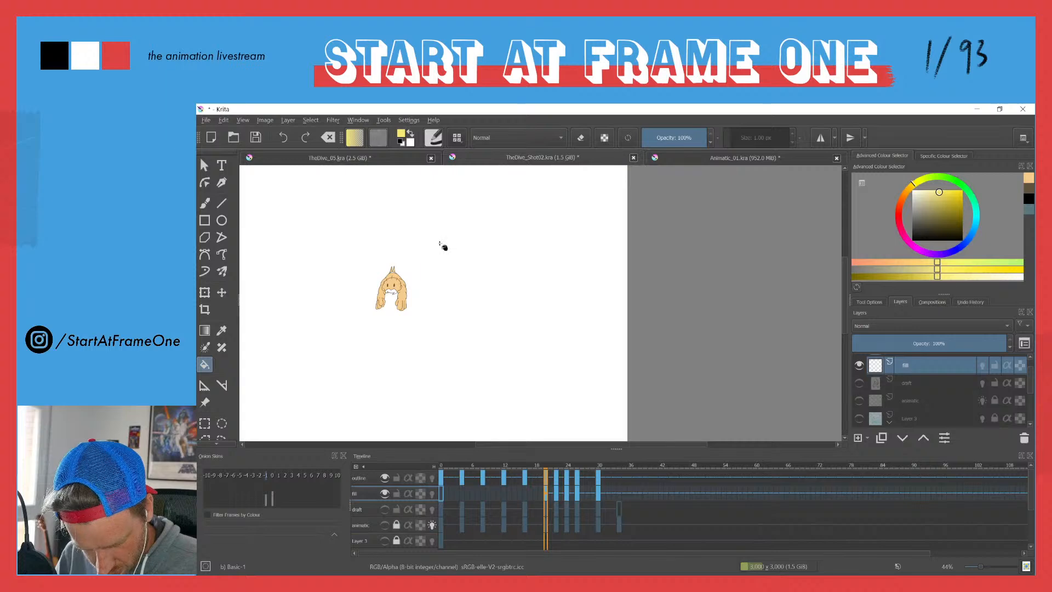
Step: Fill the diver's moustache with yellow in the drawings at frames 20 and 22
{"action": "left_click", "coordinate": [392, 291]}
{"action": "left_click_drag", "start_coordinate": [384, 293], "coordinate": [370, 191]}
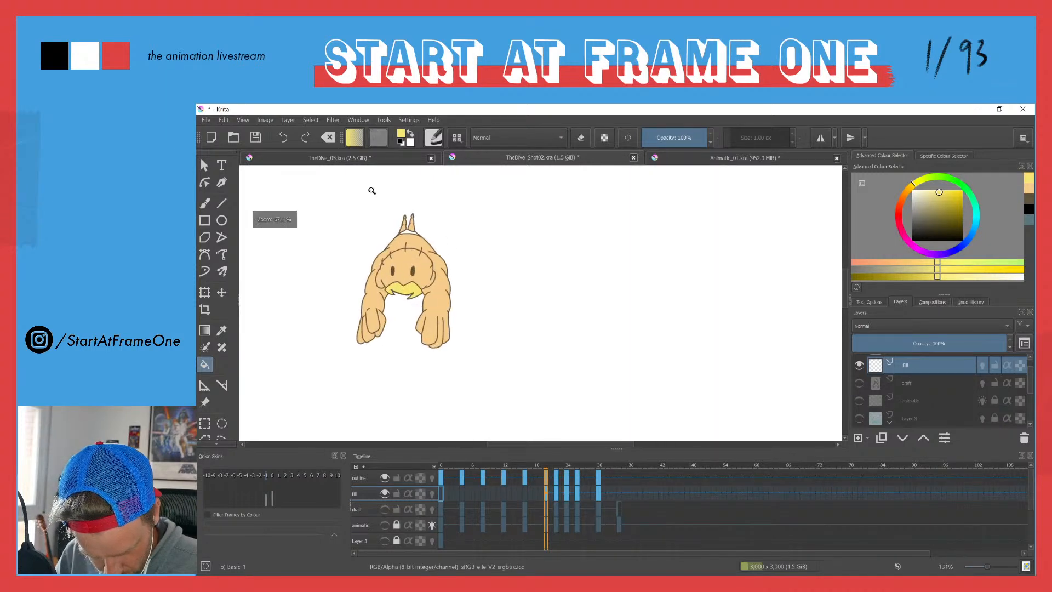
{"action": "key", "text": "Right"}
{"action": "key", "text": "Right"}
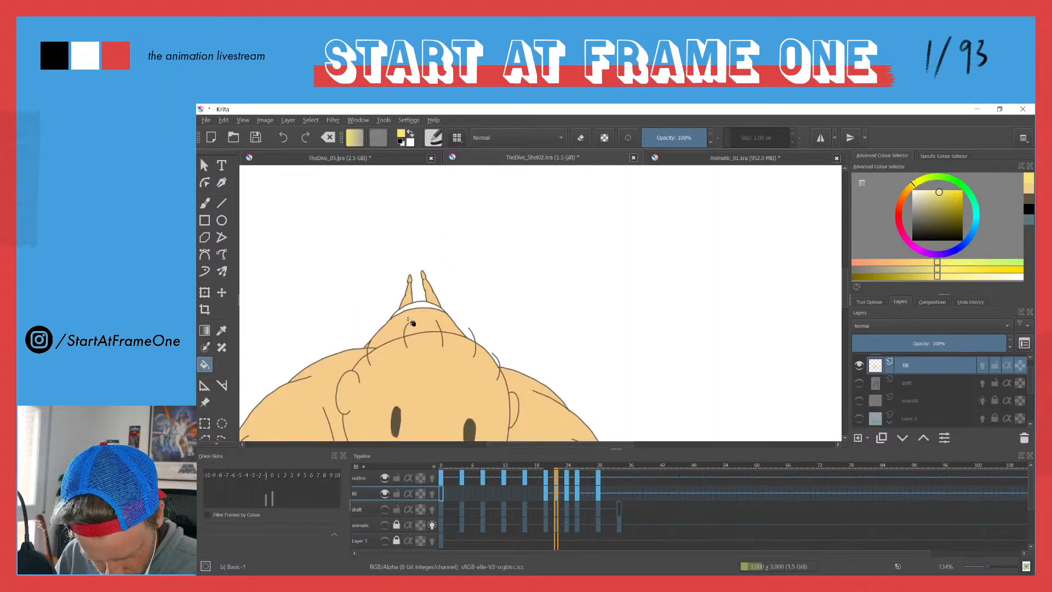
{"action": "left_click_drag", "start_coordinate": [396, 372], "coordinate": [396, 213]}
{"action": "left_click", "coordinate": [418, 322]}
{"action": "key", "text": "Left"}
{"action": "key", "text": "Left"}
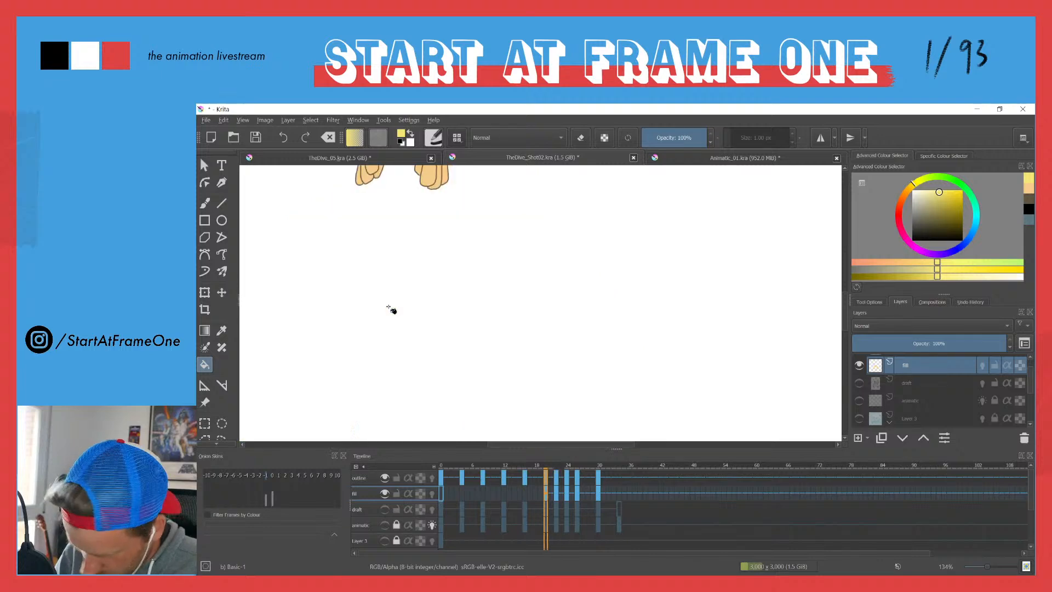
{"action": "left_click", "coordinate": [385, 307]}
{"action": "left_click_drag", "start_coordinate": [385, 307], "coordinate": [409, 429]}
{"action": "key", "text": "ctrl+z"}
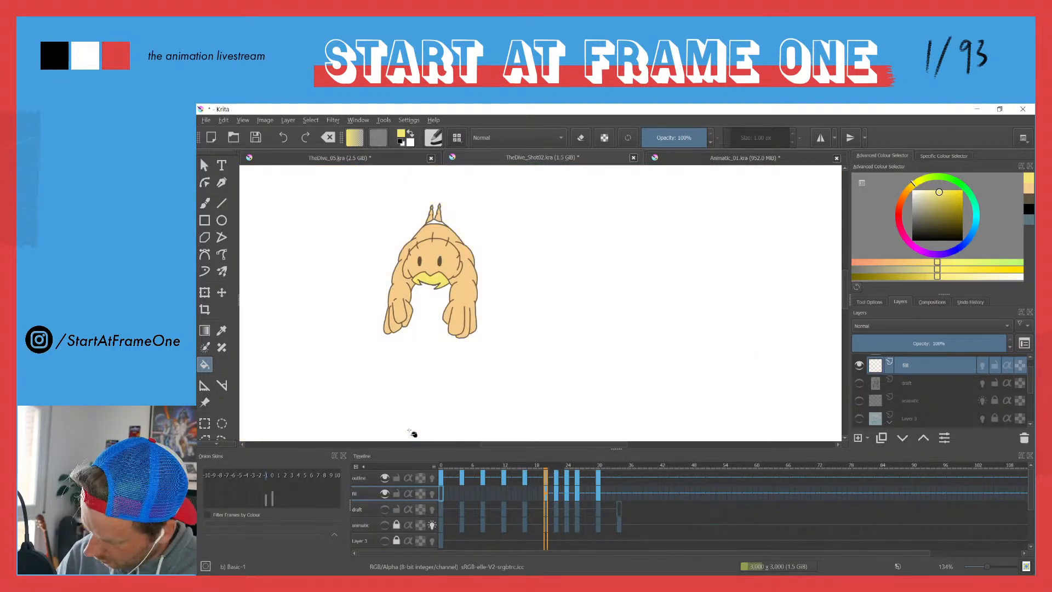
Step: Go to frame 24 and fill the diver's moustache with the same yellow
{"action": "key", "text": "Right"}
{"action": "key", "text": "Right"}
{"action": "key", "text": "Right"}
{"action": "key", "text": "Right"}
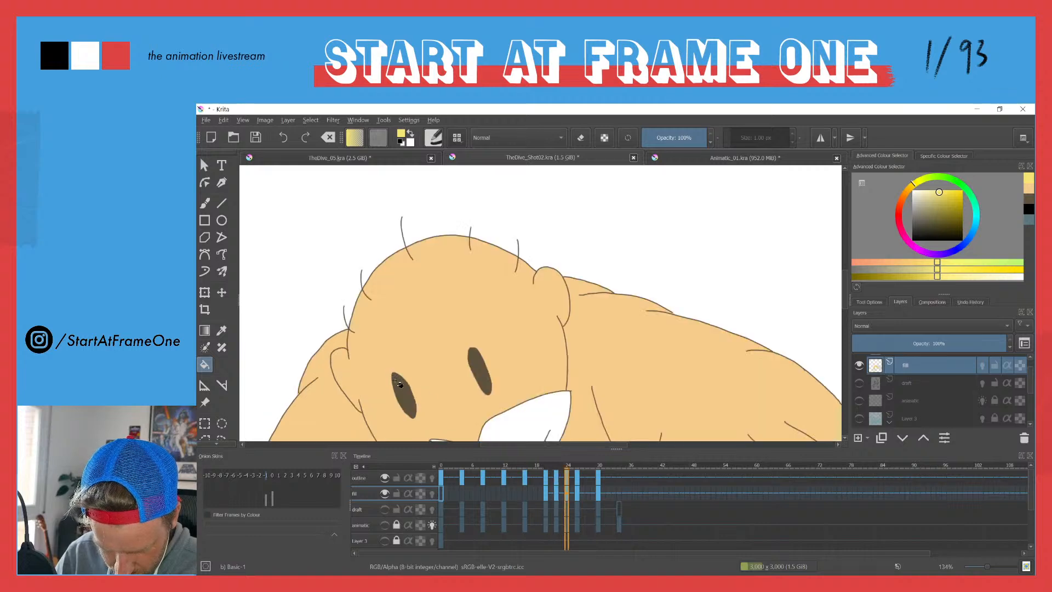
{"action": "left_click", "coordinate": [514, 432]}
{"action": "left_click_drag", "start_coordinate": [468, 391], "coordinate": [423, 268]}
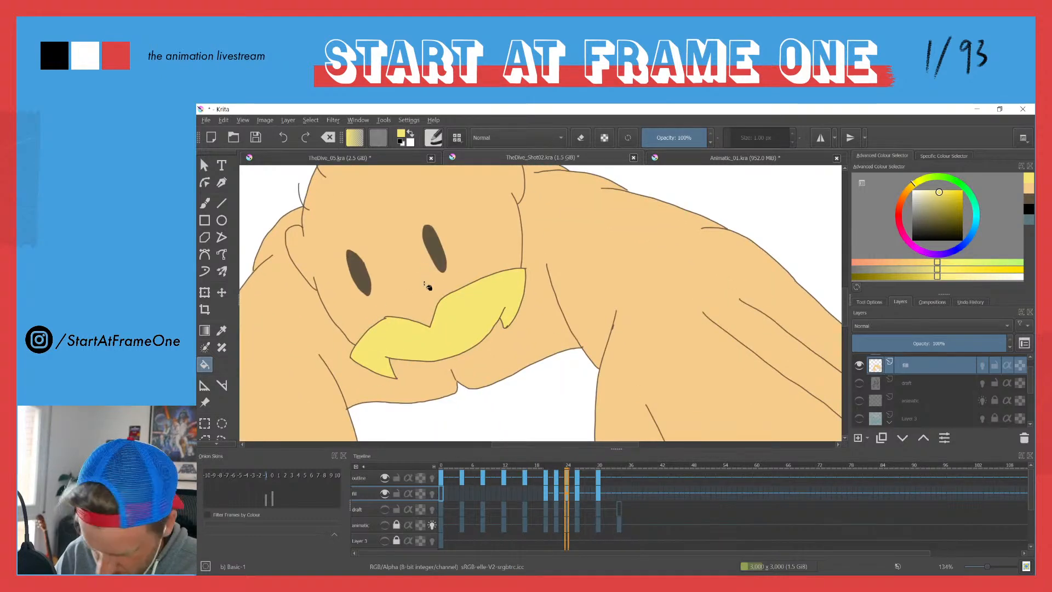
Step: Fill the moustache with yellow in the drawings at frames 26 and 30
{"action": "key", "text": "Right"}
{"action": "key", "text": "Right"}
{"action": "scroll", "coordinate": [405, 339], "scroll_direction": "down", "scroll_amount": 4}
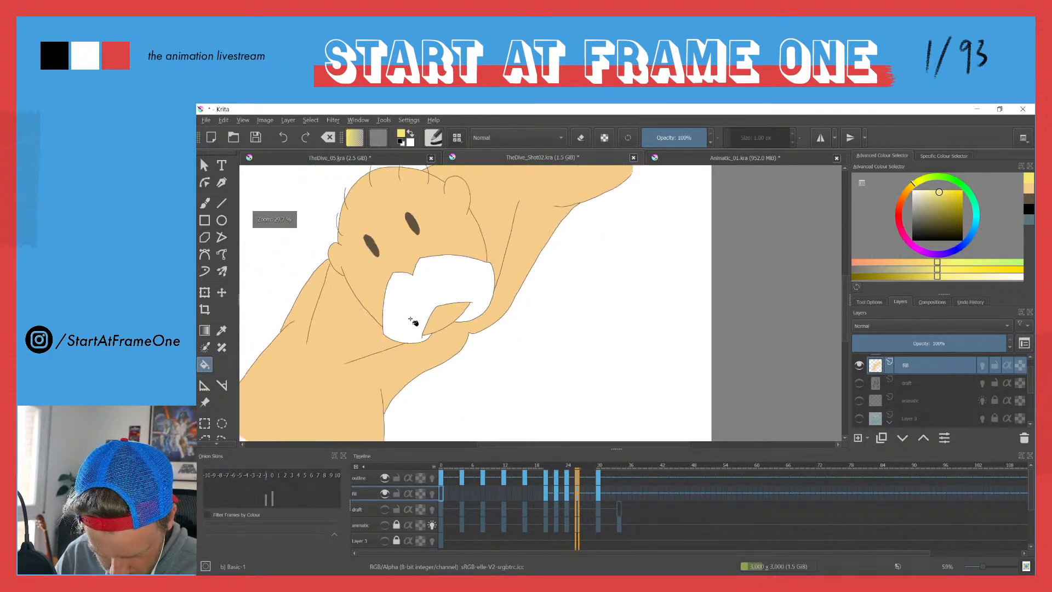
{"action": "left_click", "coordinate": [412, 327]}
{"action": "key", "text": "Right"}
{"action": "key", "text": "Right"}
{"action": "scroll", "coordinate": [404, 345], "scroll_direction": "up", "scroll_amount": 4}
{"action": "left_click", "coordinate": [403, 352]}
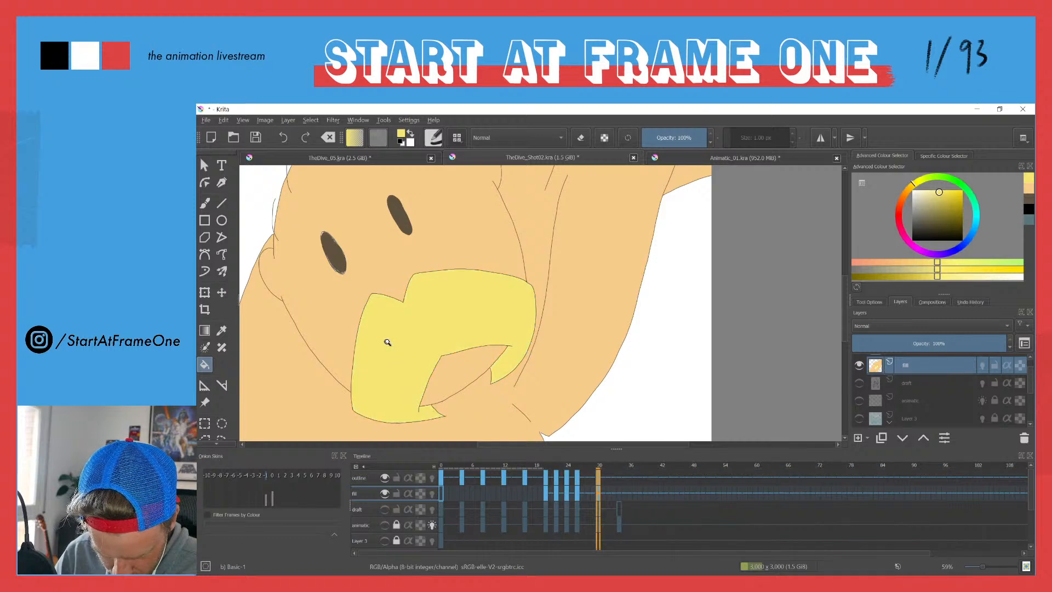
Step: Switch to TheDive_05.kra, sample the pink-purple of the diver's swimming trunks as the painting colour and return to TheDive_Shot02.kra
{"action": "scroll", "coordinate": [388, 344], "scroll_direction": "down", "scroll_amount": 6}
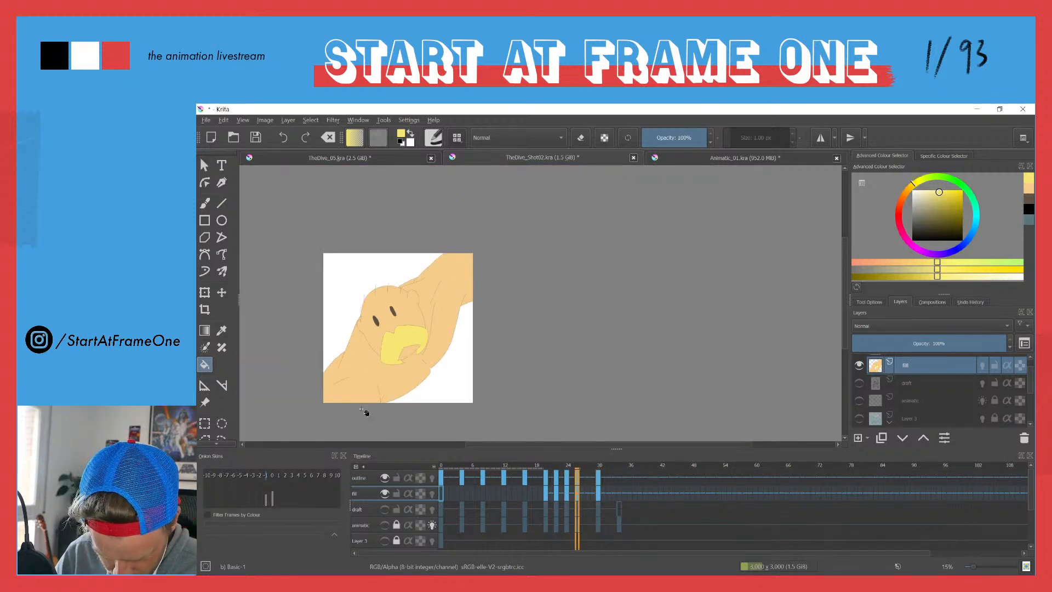
{"action": "key", "text": "Left"}
{"action": "key", "text": "Left"}
{"action": "key", "text": "Left"}
{"action": "key", "text": "Left"}
{"action": "key", "text": "Left"}
{"action": "left_click", "coordinate": [336, 159]}
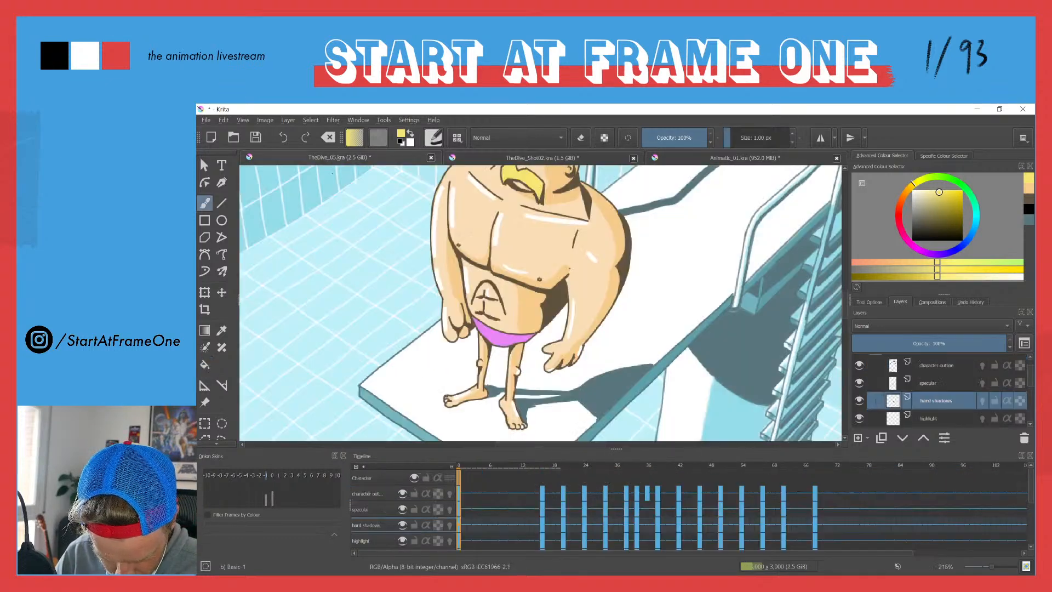
{"action": "left_click", "coordinate": [499, 335], "text": "ctrl"}
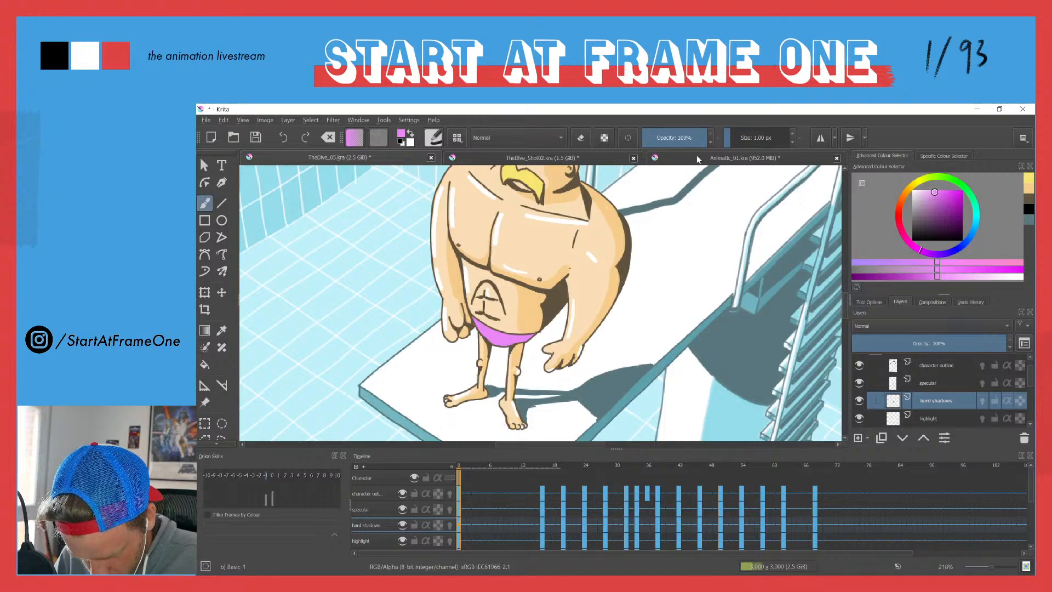
{"action": "left_click", "coordinate": [582, 161]}
Step: Fill the diver's swimming trunks with the sampled pink-purple in the drawings at frames 20 and 22
{"action": "scroll", "coordinate": [402, 253], "scroll_direction": "up", "scroll_amount": 2}
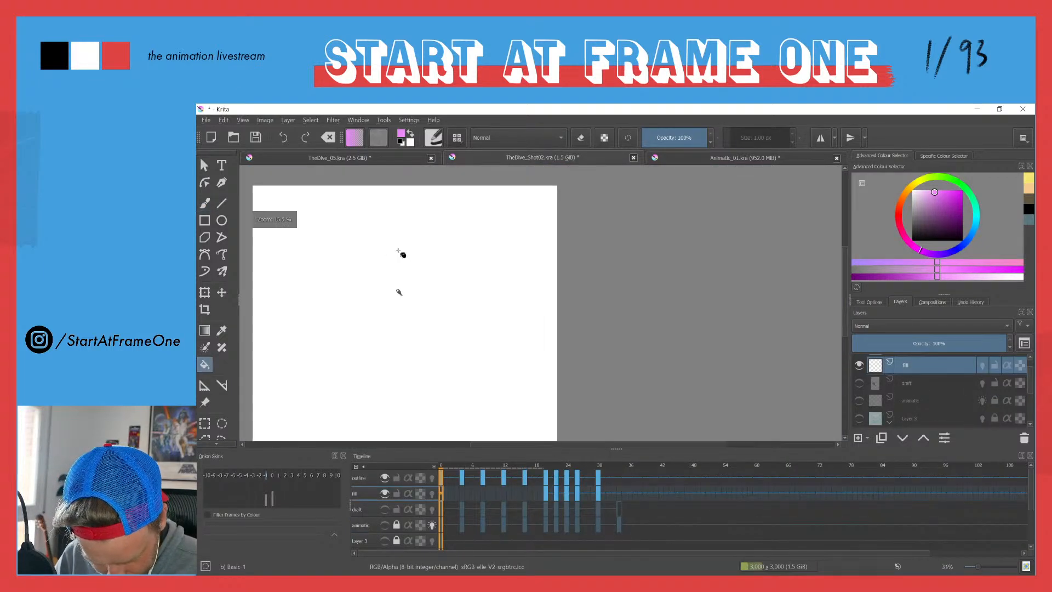
{"action": "key", "text": "Right"}
{"action": "left_click_drag", "start_coordinate": [392, 299], "coordinate": [402, 203]}
{"action": "left_click", "coordinate": [402, 305]}
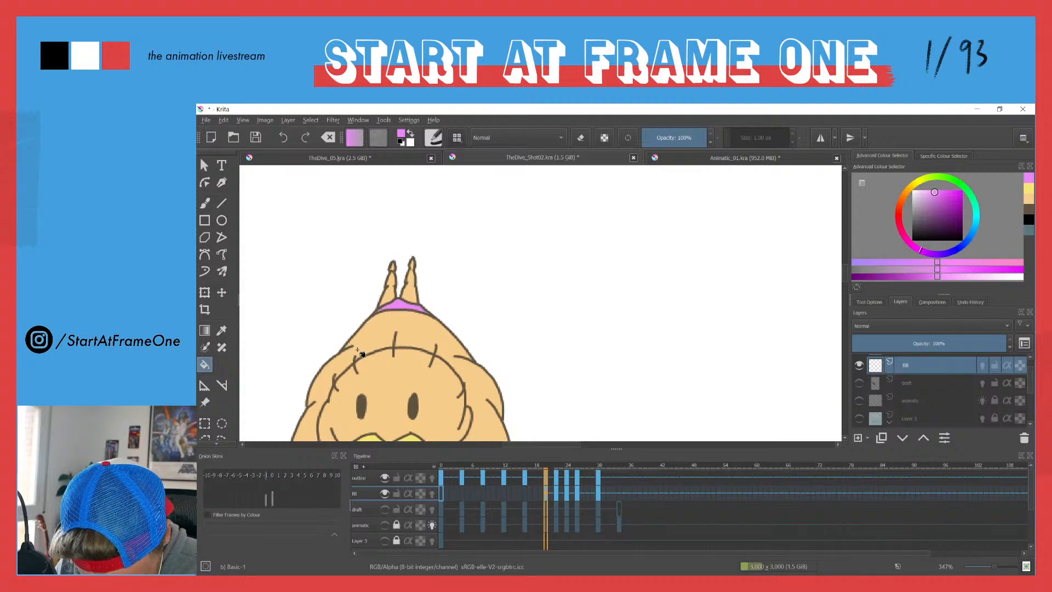
{"action": "key", "text": "Right"}
{"action": "left_click", "coordinate": [398, 269]}
{"action": "key", "text": "Right"}
{"action": "left_click_drag", "start_coordinate": [350, 242], "coordinate": [366, 449]}
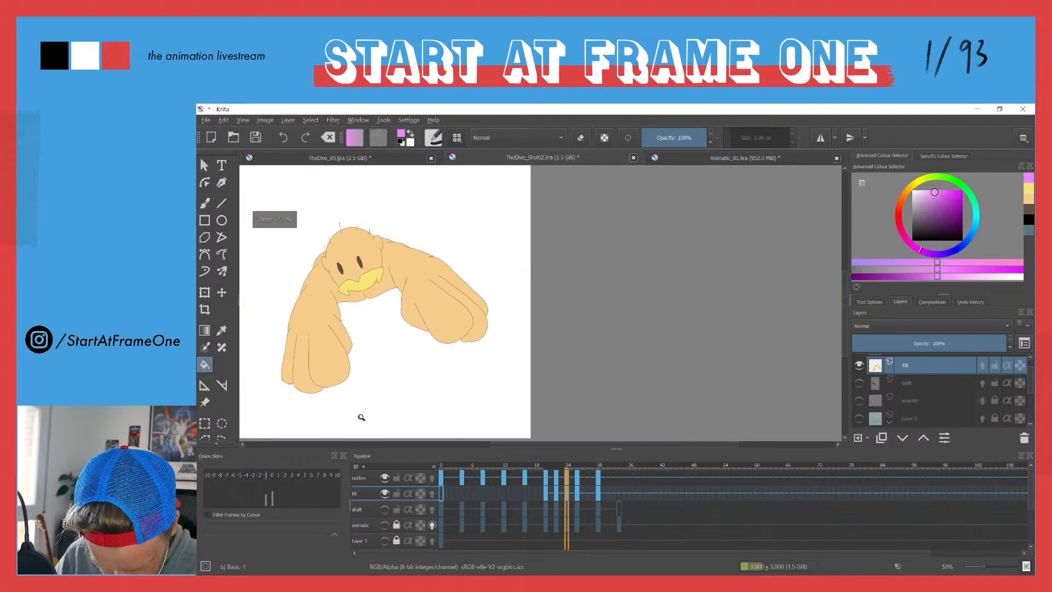
Step: Return to frame 0 and play the coloured animation to review it
{"action": "left_click", "coordinate": [440, 466]}
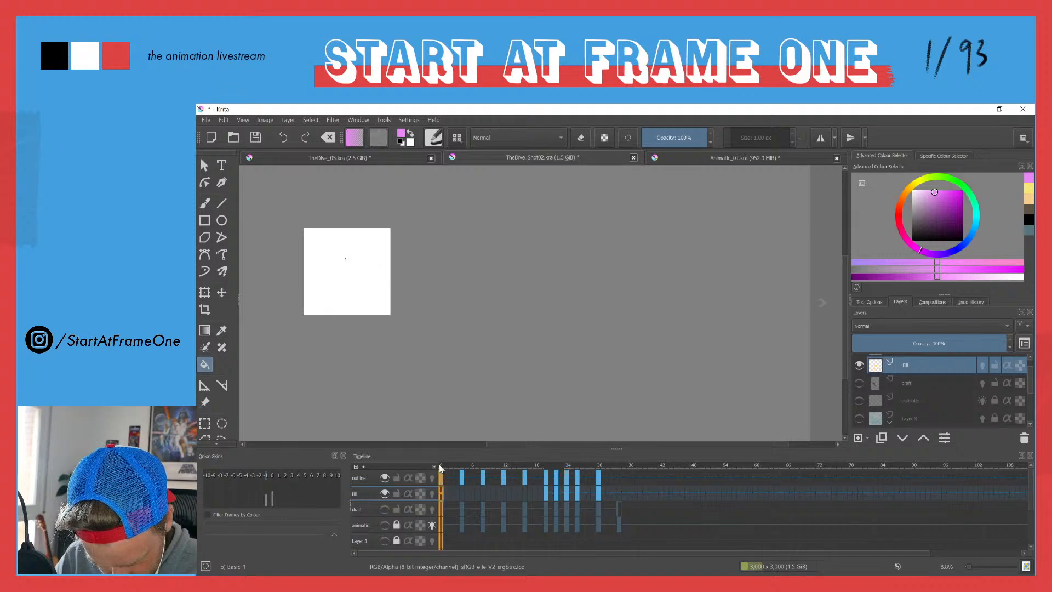
{"action": "key", "text": "space"}
{"action": "key", "text": "space"}
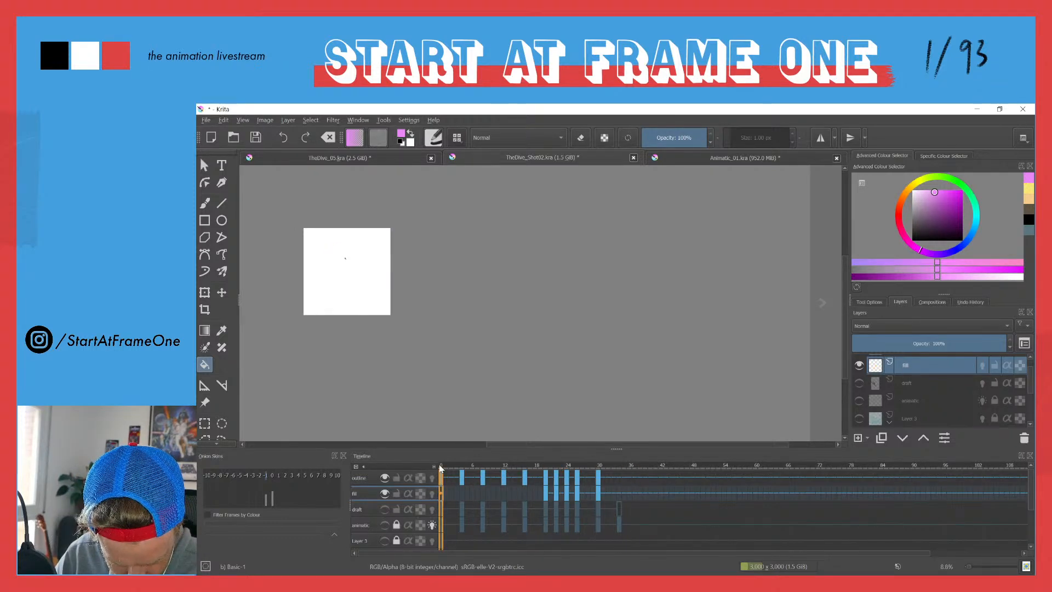
Step: Open the animation render settings with image sequence export and set the last frame to 34
{"action": "left_click", "coordinate": [206, 120]}
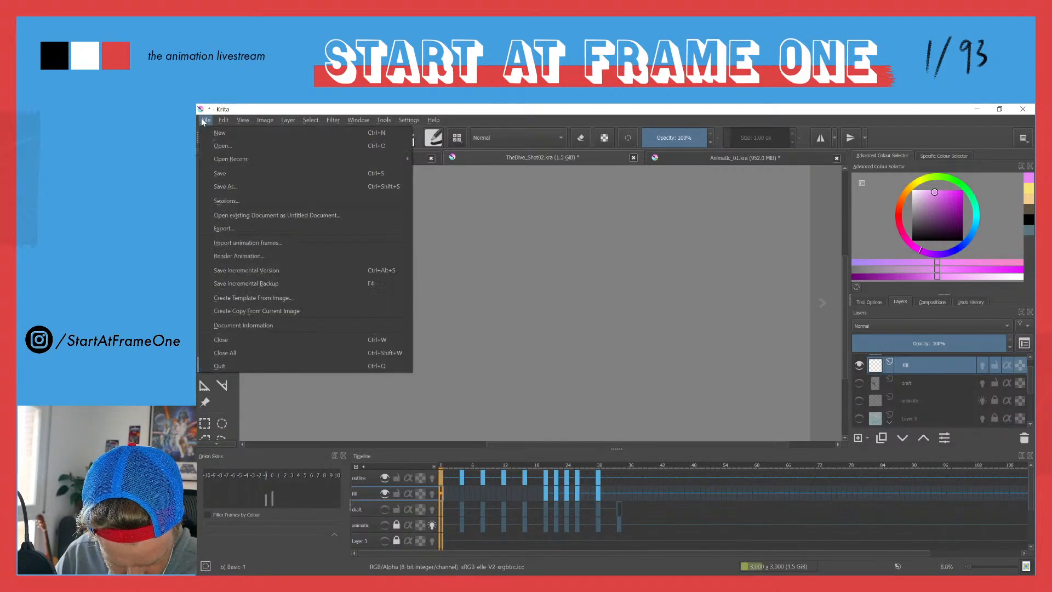
{"action": "left_click", "coordinate": [218, 257]}
{"action": "left_click", "coordinate": [521, 277]}
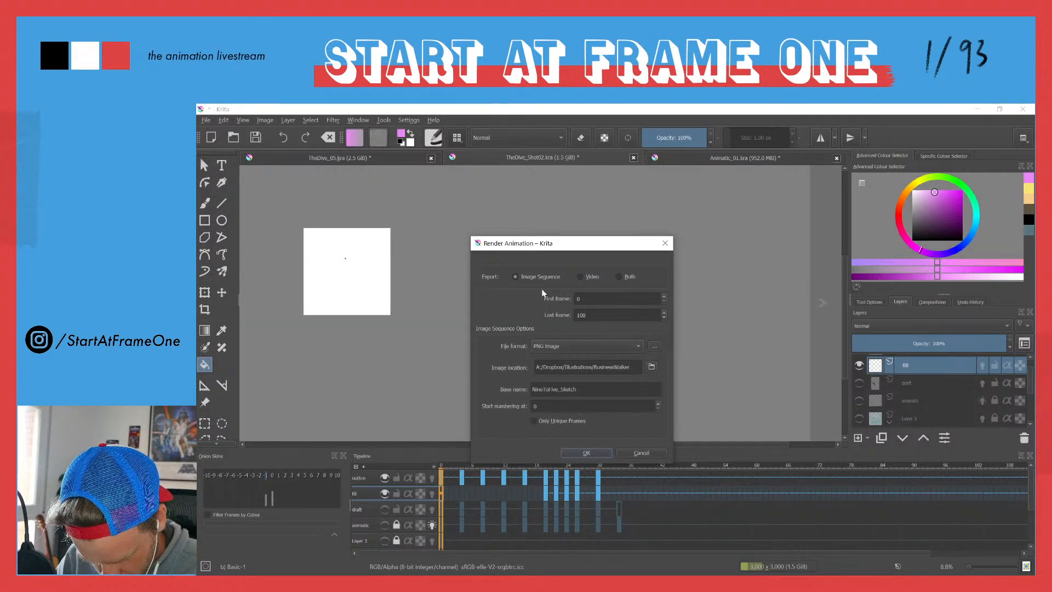
{"action": "left_click_drag", "start_coordinate": [593, 316], "coordinate": [551, 315]}
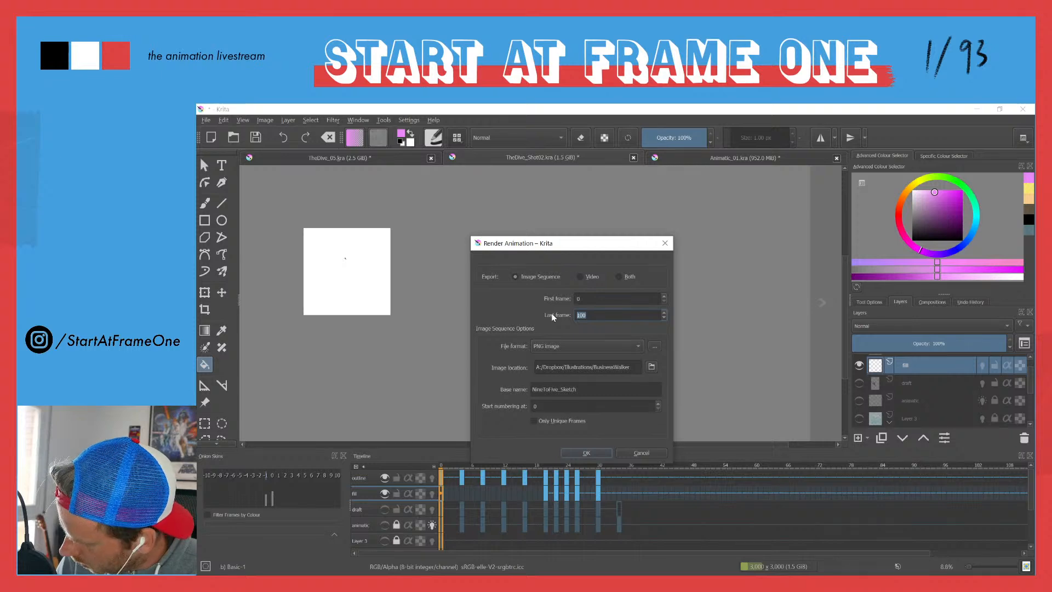
{"action": "key", "text": "Return"}
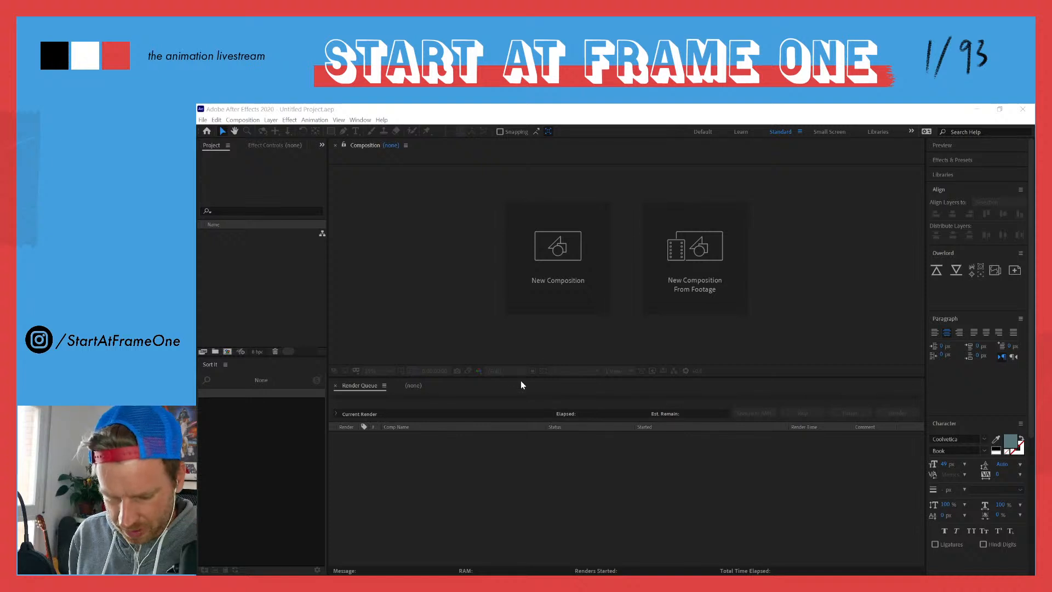
Step: Switch back to Krita, reopen the animation render settings and set the image location to A:/Dropbox/Illustrations/The Dive/Render/fbf_shot02
{"action": "key", "text": "alt+Tab"}
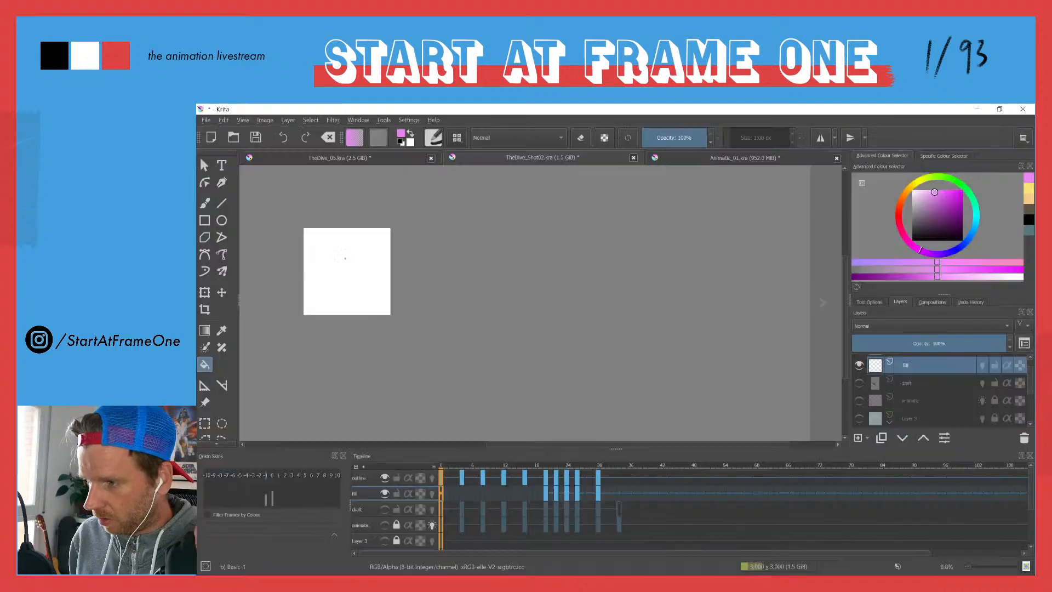
{"action": "left_click", "coordinate": [206, 120]}
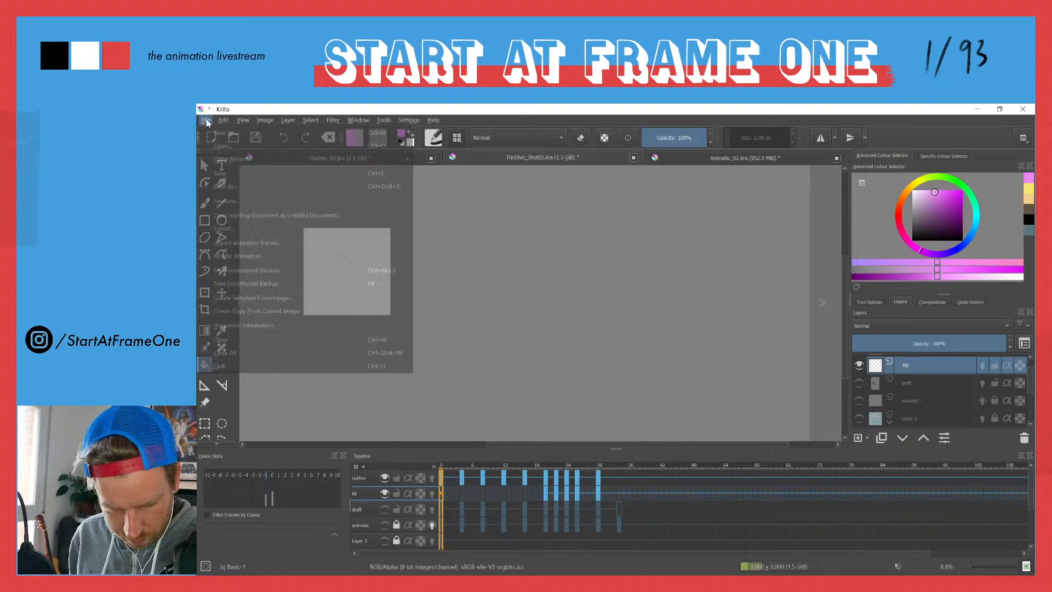
{"action": "left_click", "coordinate": [246, 255]}
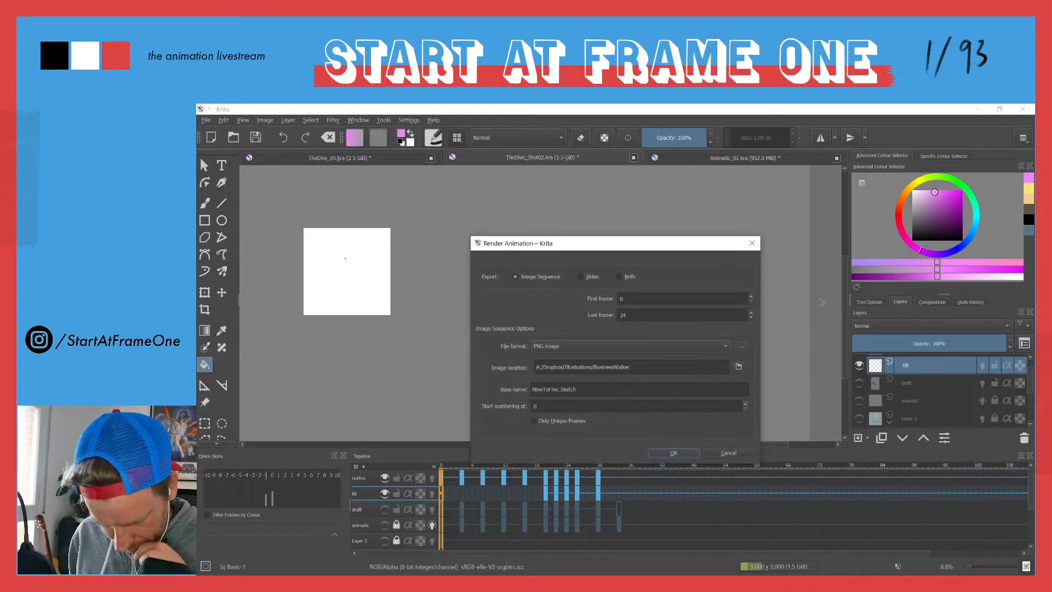
{"action": "left_click", "coordinate": [739, 366]}
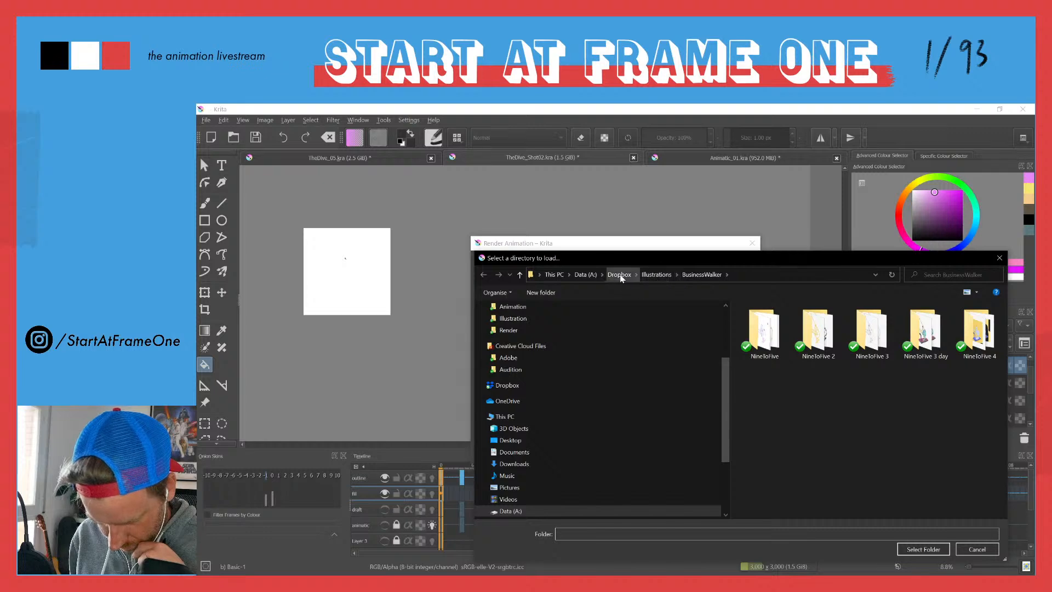
{"action": "left_click_drag", "start_coordinate": [642, 254], "coordinate": [745, 104]}
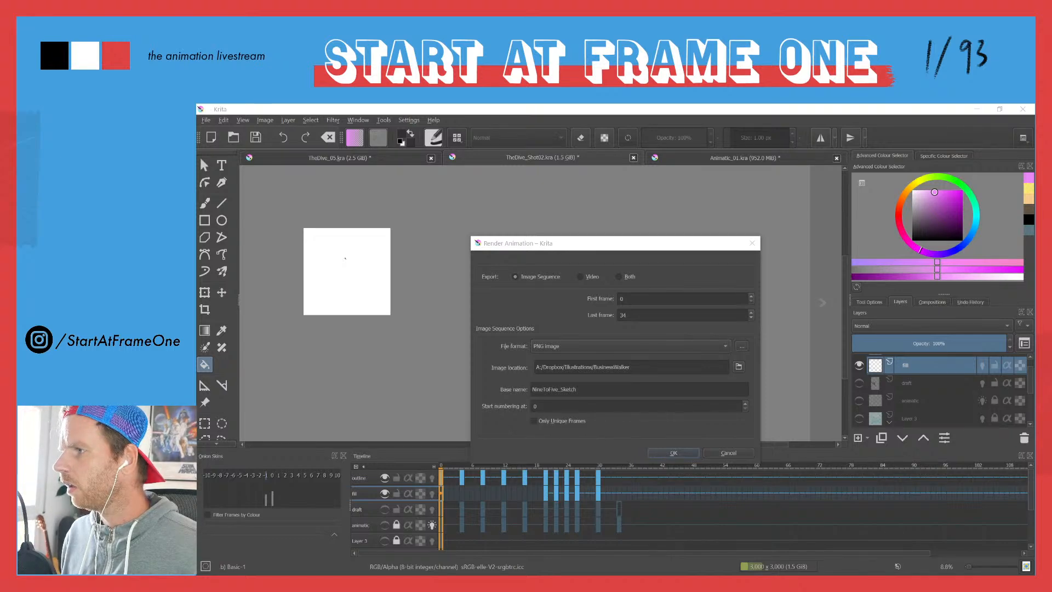
{"action": "key", "text": "Return"}
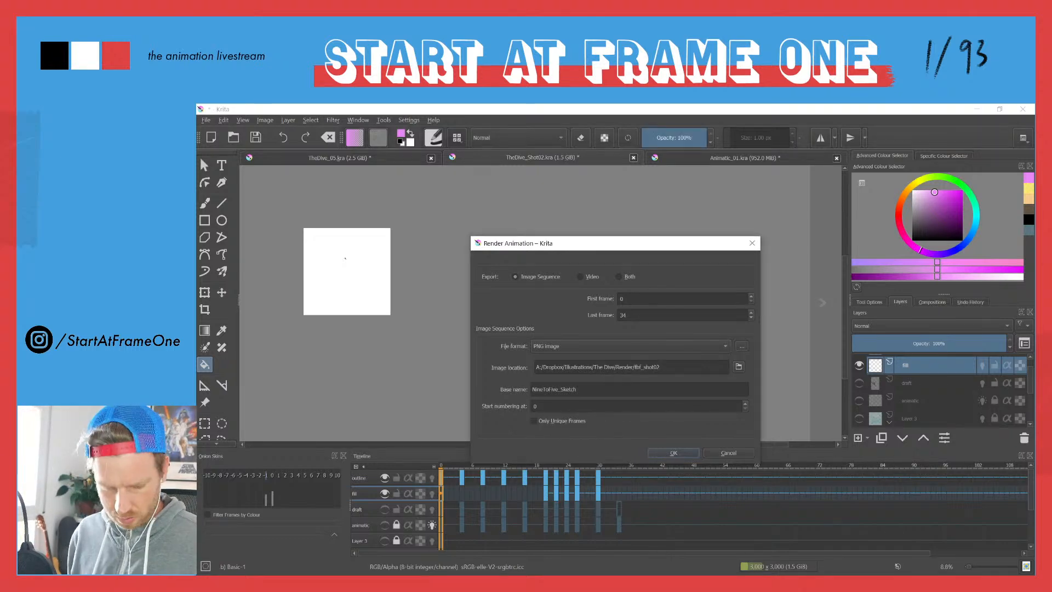
Step: Enter fbf_shot02 as the image sequence's base name and close the render settings without rendering
{"action": "double_click", "coordinate": [547, 389]}
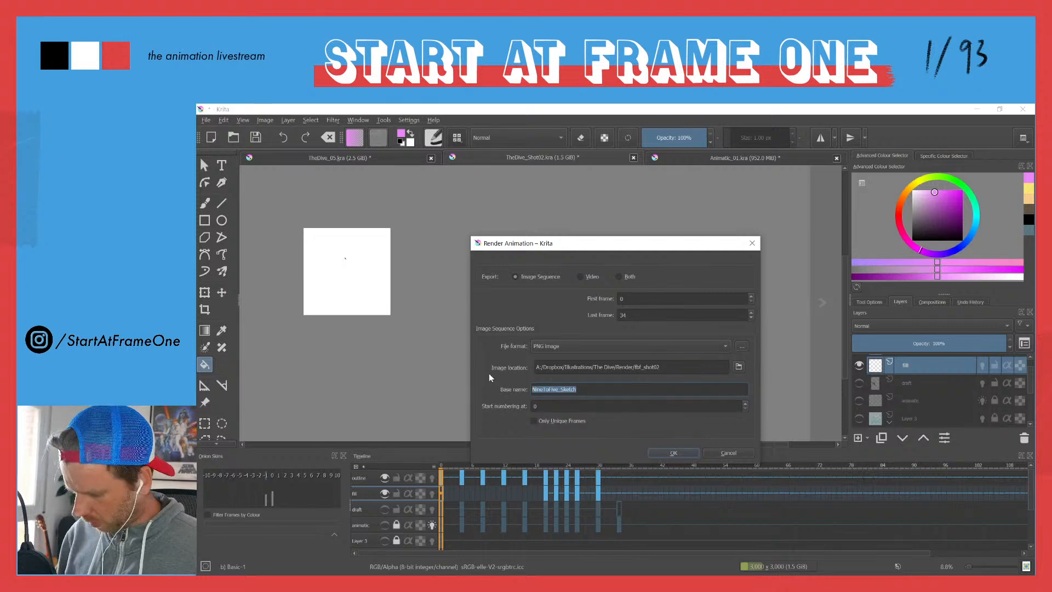
{"action": "type", "text": "fbf"}
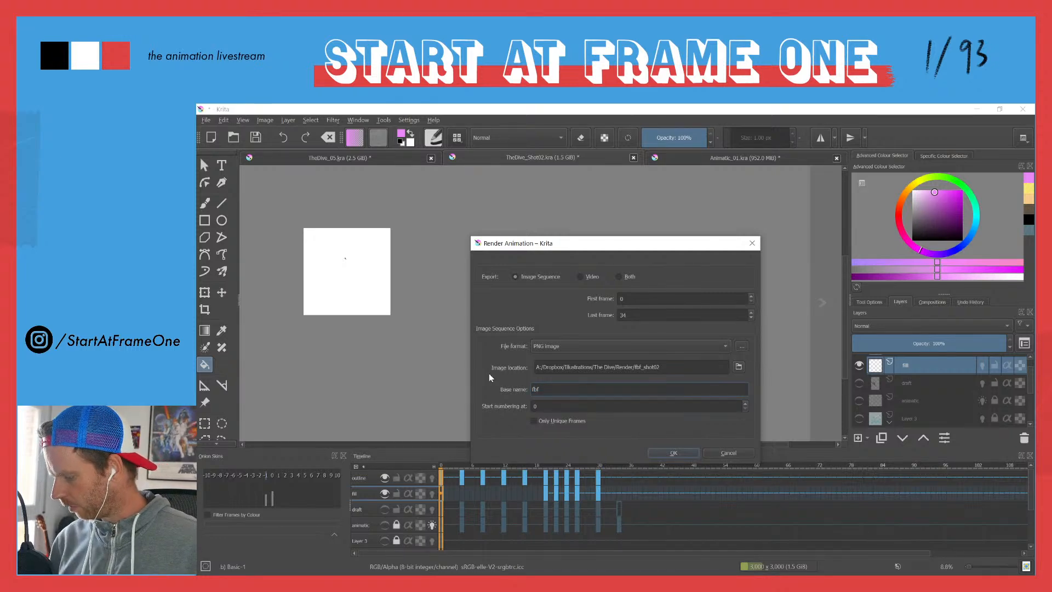
{"action": "type", "text": "_shot"}
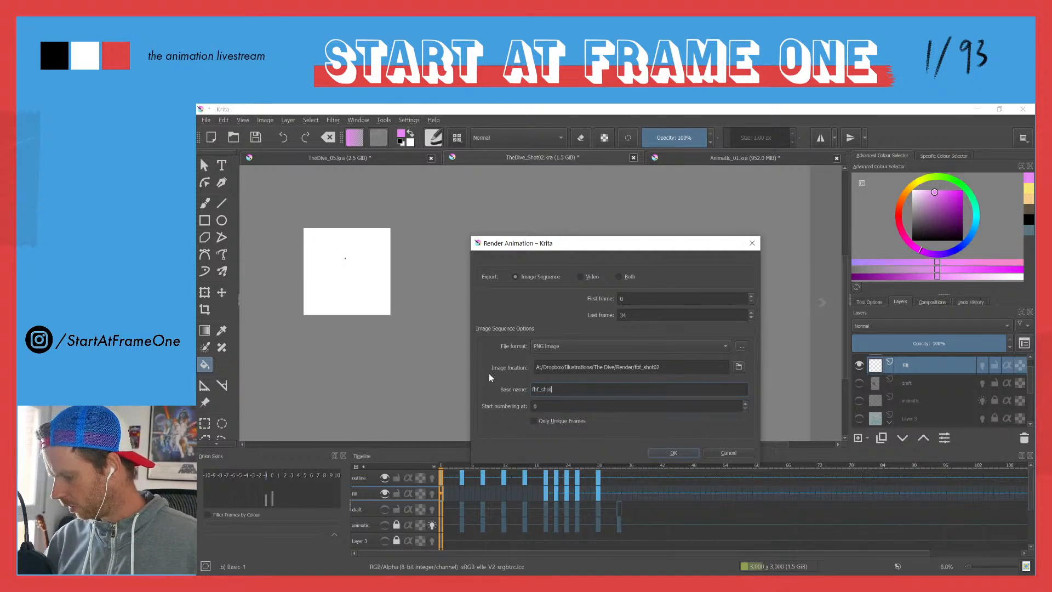
{"action": "type", "text": "02"}
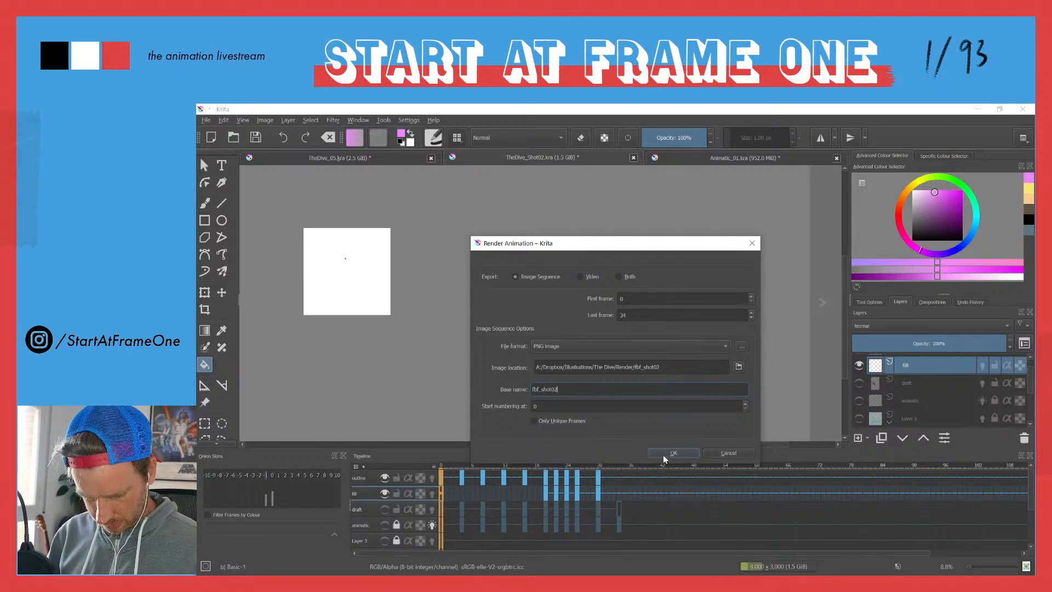
{"action": "left_click", "coordinate": [726, 453]}
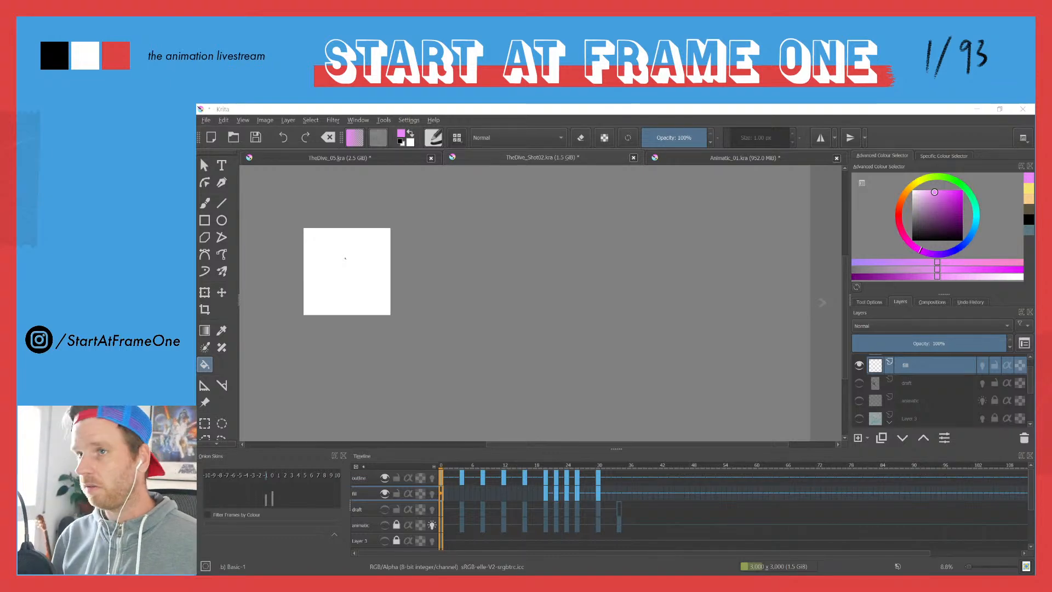
Step: Reopen the animation render settings and set the image location to A:/Dropbox/Illustrations/The Dive/Render/fbf_shot02
{"action": "left_click", "coordinate": [205, 120]}
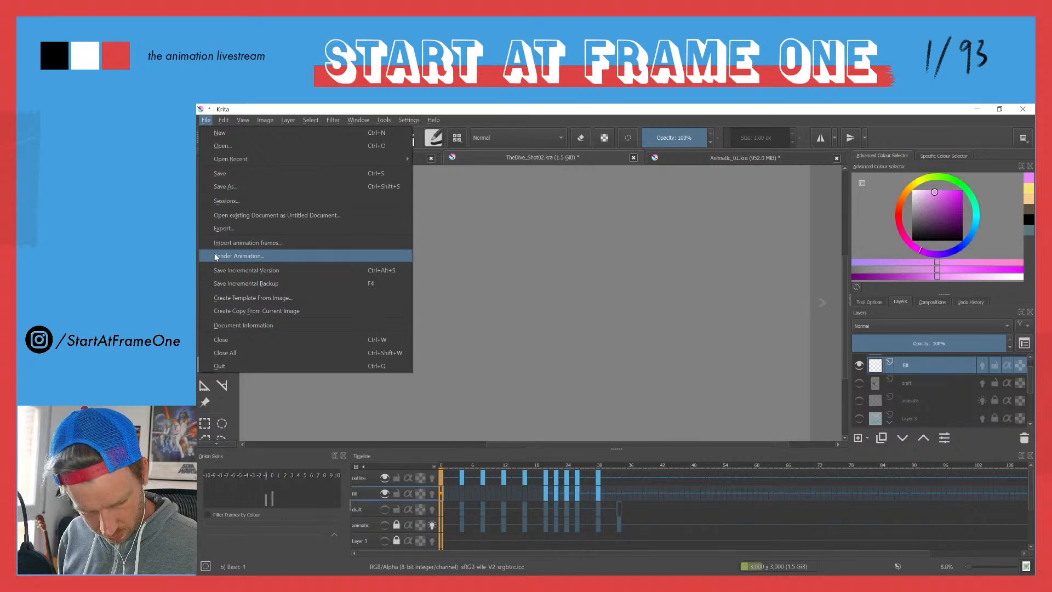
{"action": "left_click", "coordinate": [216, 256]}
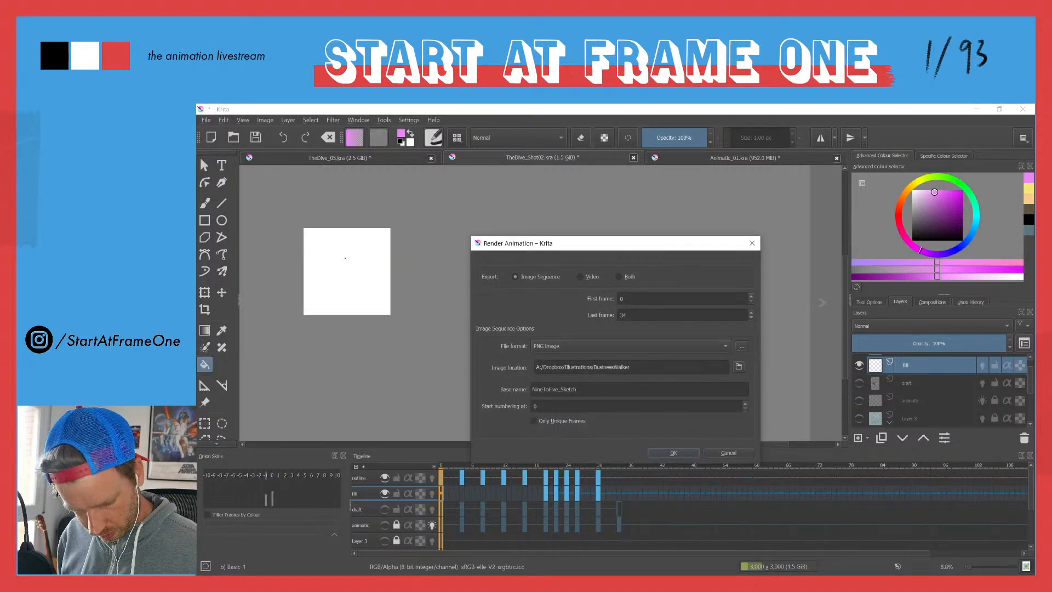
{"action": "left_click", "coordinate": [739, 366]}
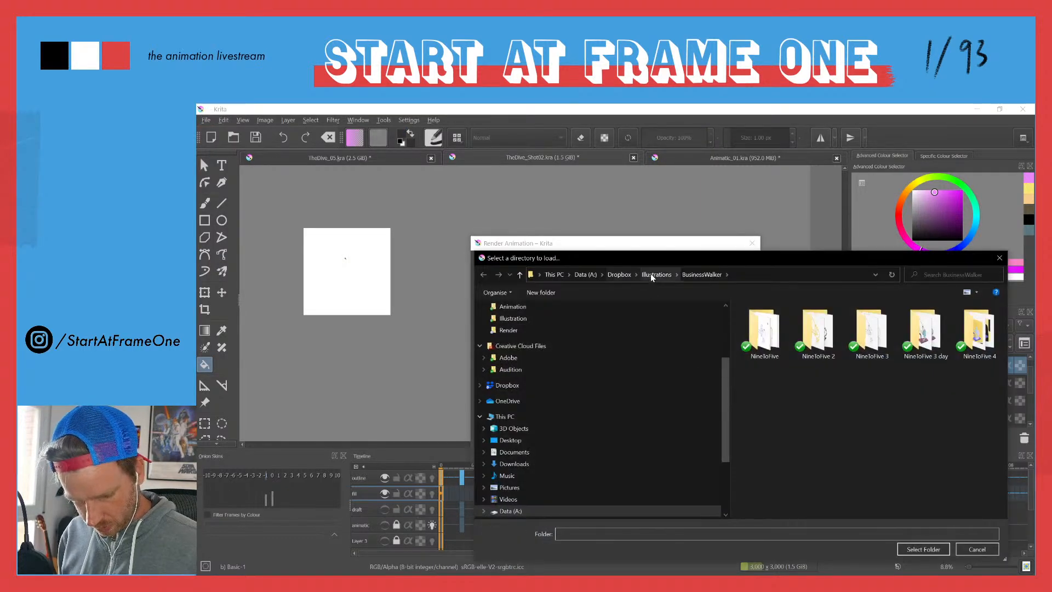
{"action": "double_click", "coordinate": [761, 438]}
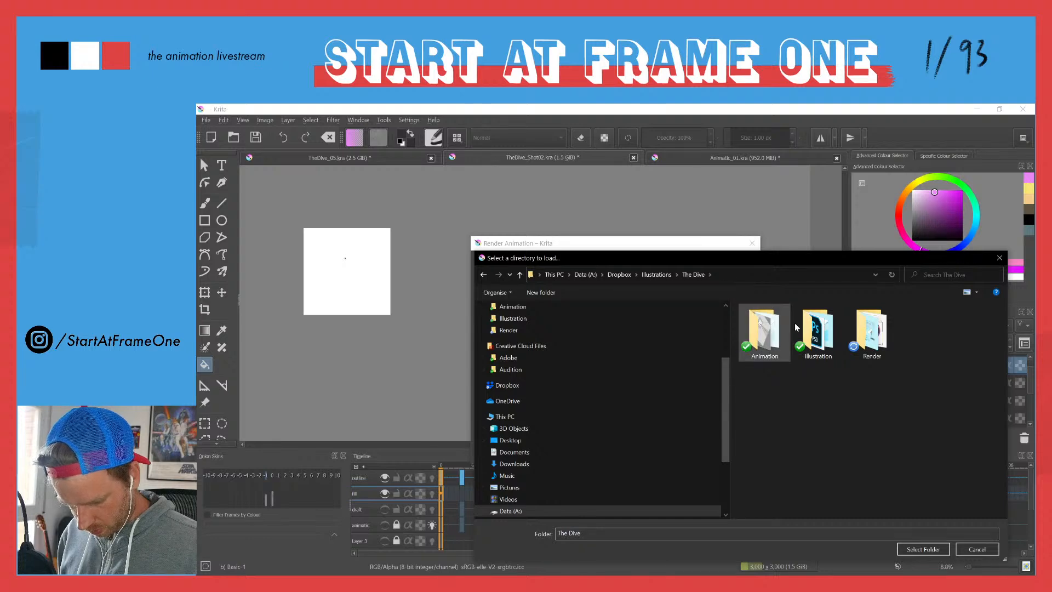
{"action": "double_click", "coordinate": [871, 330]}
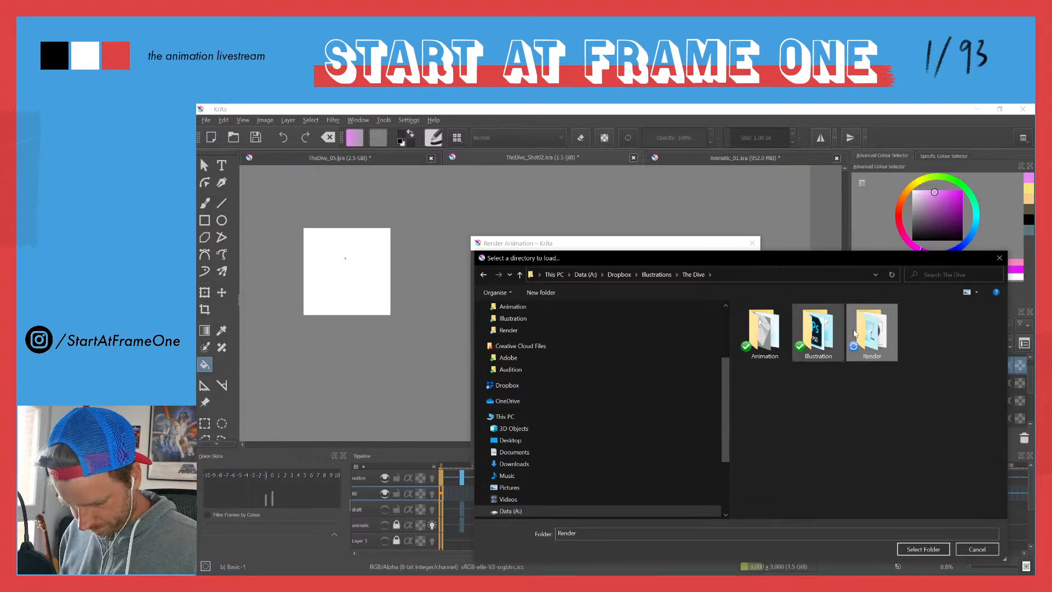
{"action": "double_click", "coordinate": [762, 331]}
{"action": "left_click", "coordinate": [910, 550]}
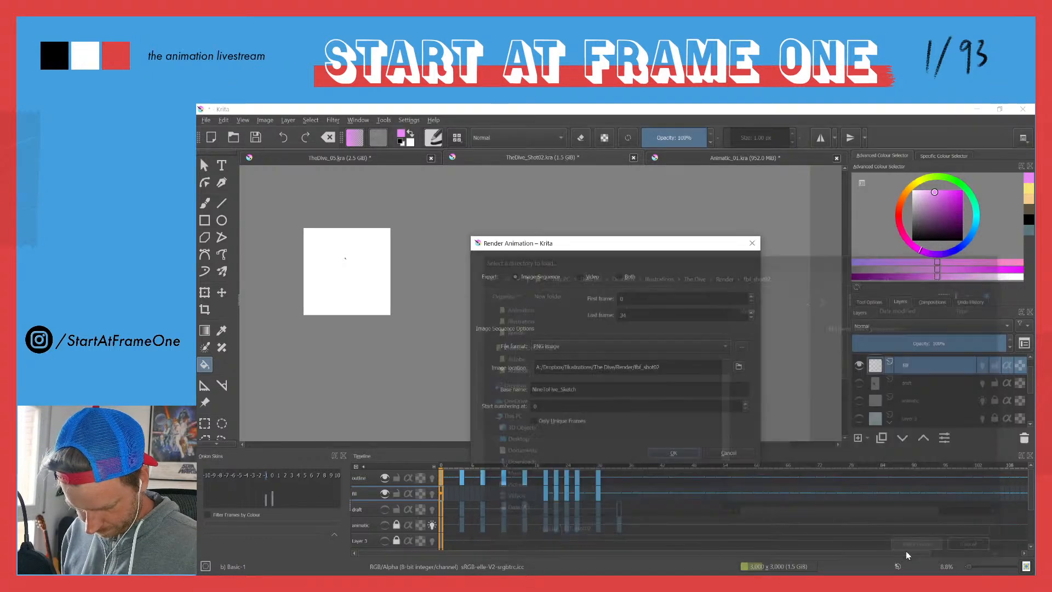
Step: Set the image sequence's base name to fbf_shot02 and render frames 0 to 34 as PNG images
{"action": "left_click_drag", "start_coordinate": [588, 389], "coordinate": [466, 375]}
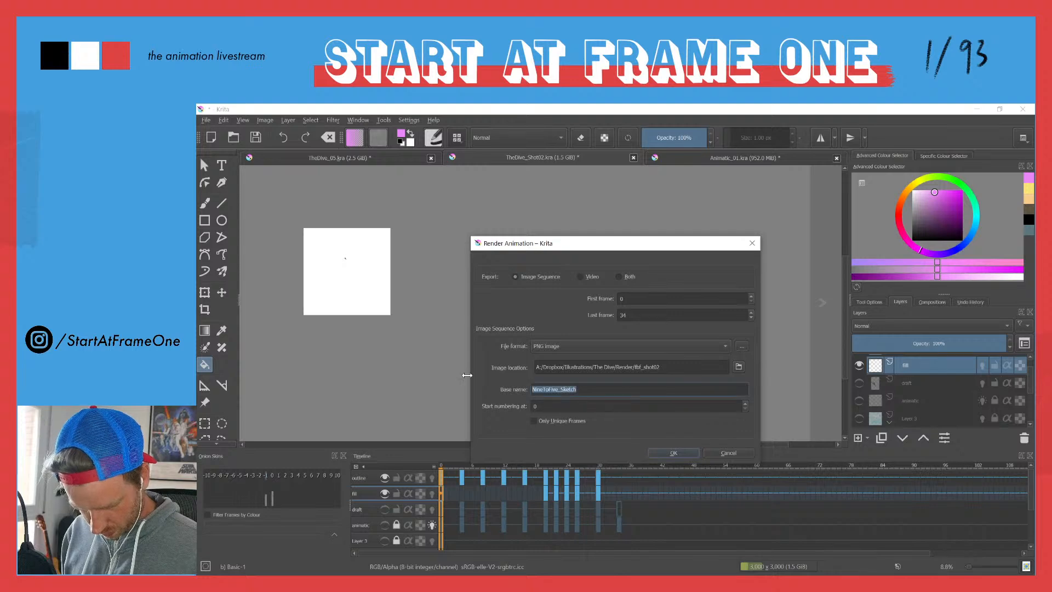
{"action": "type", "text": "fbf"}
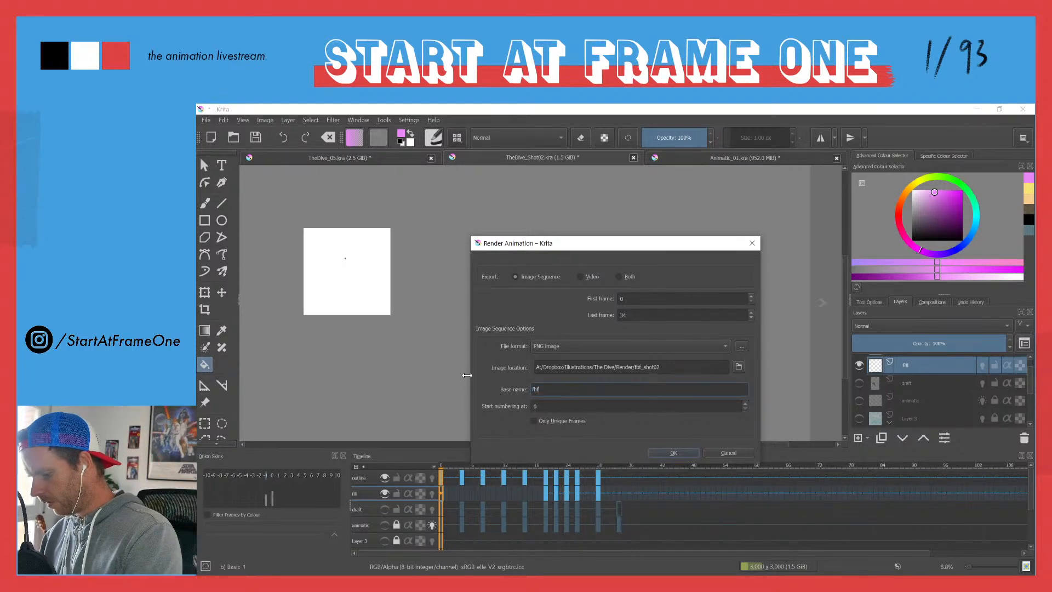
{"action": "type", "text": "_shot0"}
{"action": "type", "text": "2"}
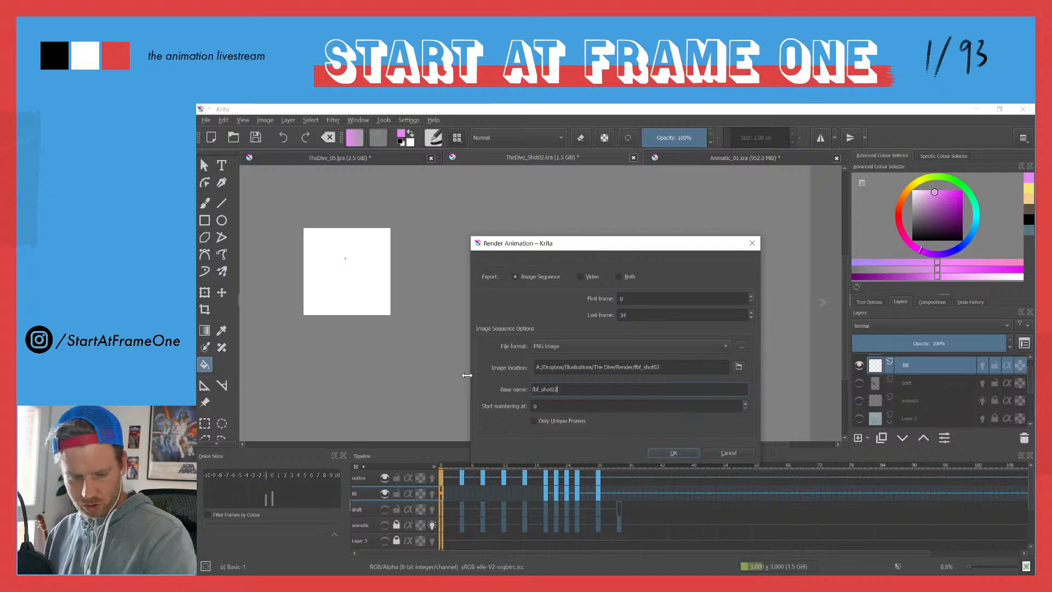
{"action": "left_click", "coordinate": [660, 454]}
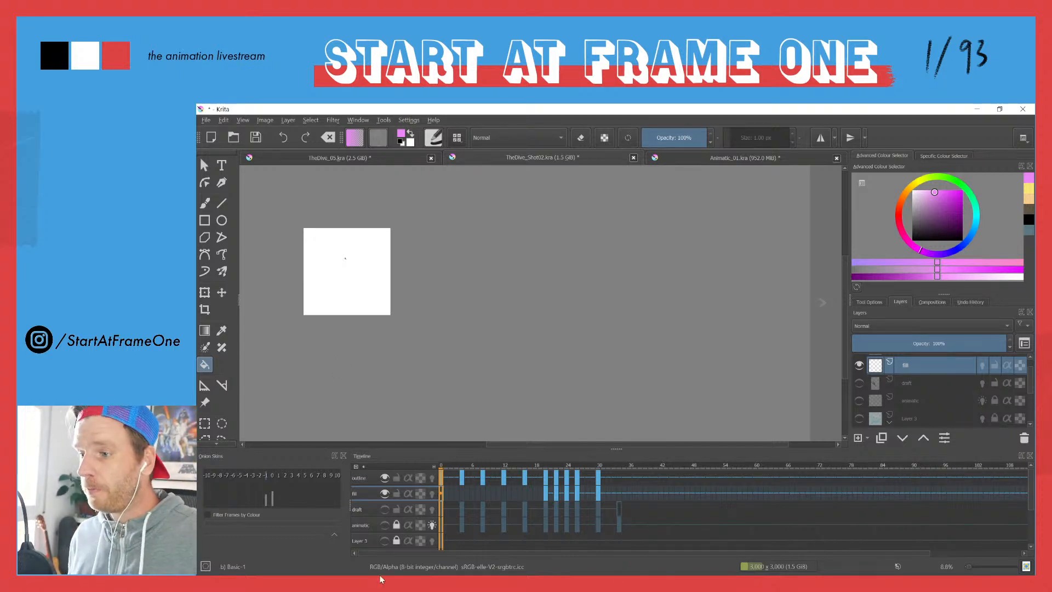
Step: Switch to After Effects, import the fbf_shot02 PNG files as an image sequence and place it as the top layer of Shot_02_styleframe
{"action": "key", "text": "alt+Tab"}
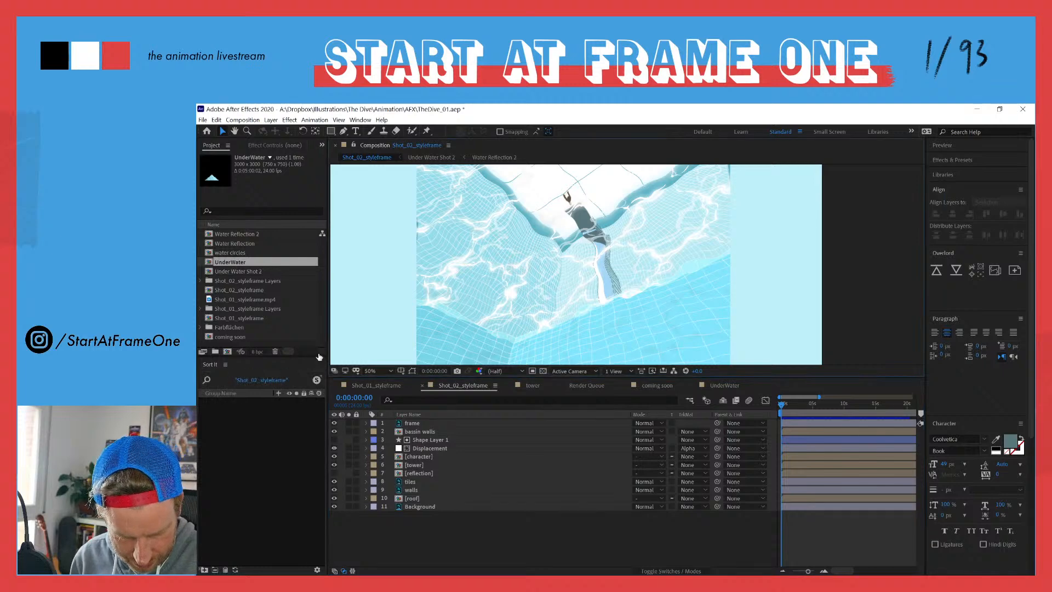
{"action": "left_click_drag", "start_coordinate": [318, 357], "coordinate": [317, 498]}
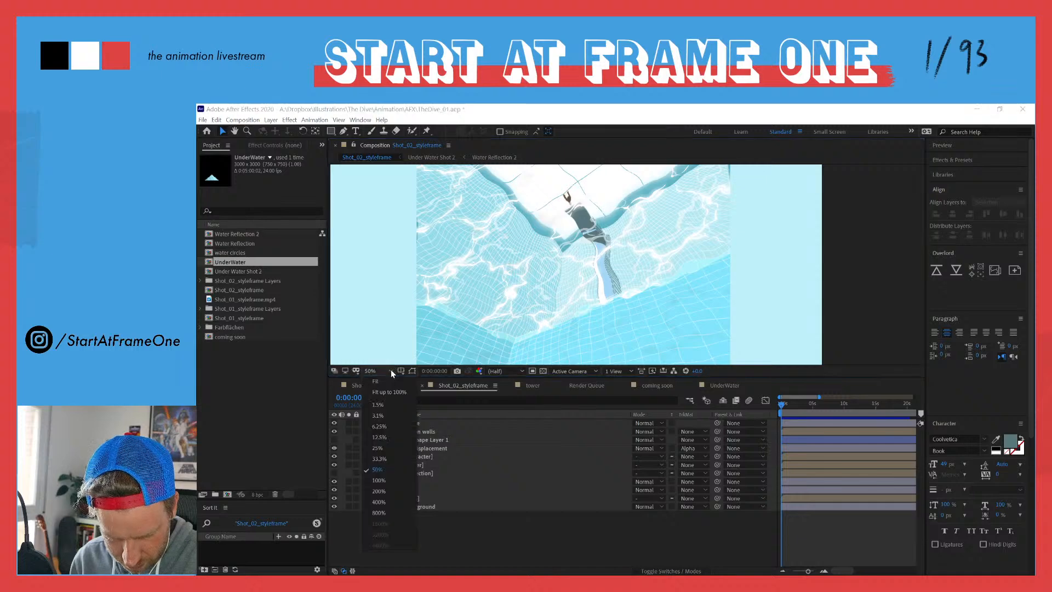
{"action": "key", "text": "shift+slash"}
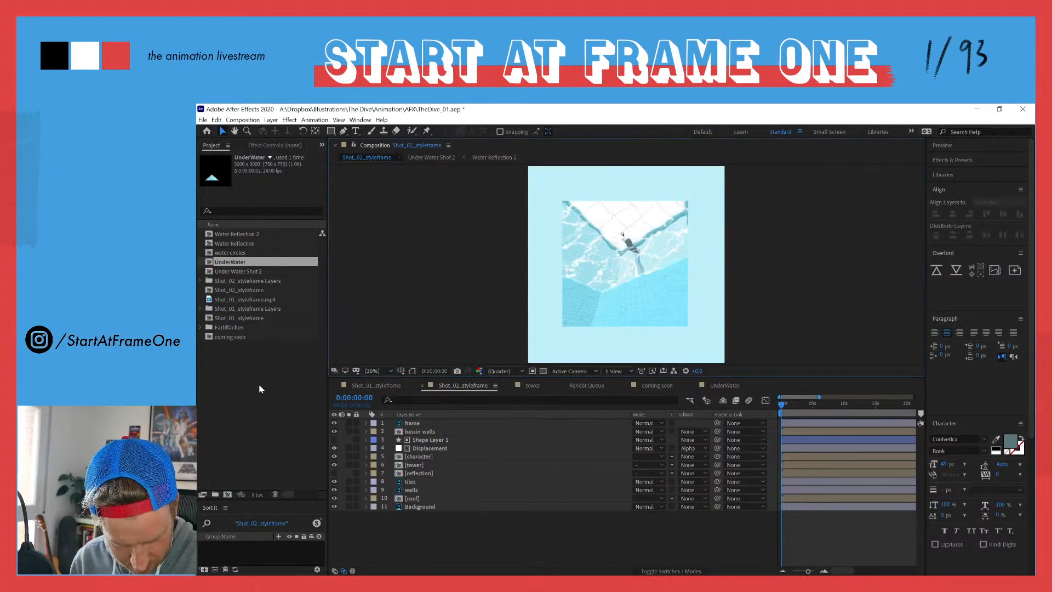
{"action": "double_click", "coordinate": [259, 383]}
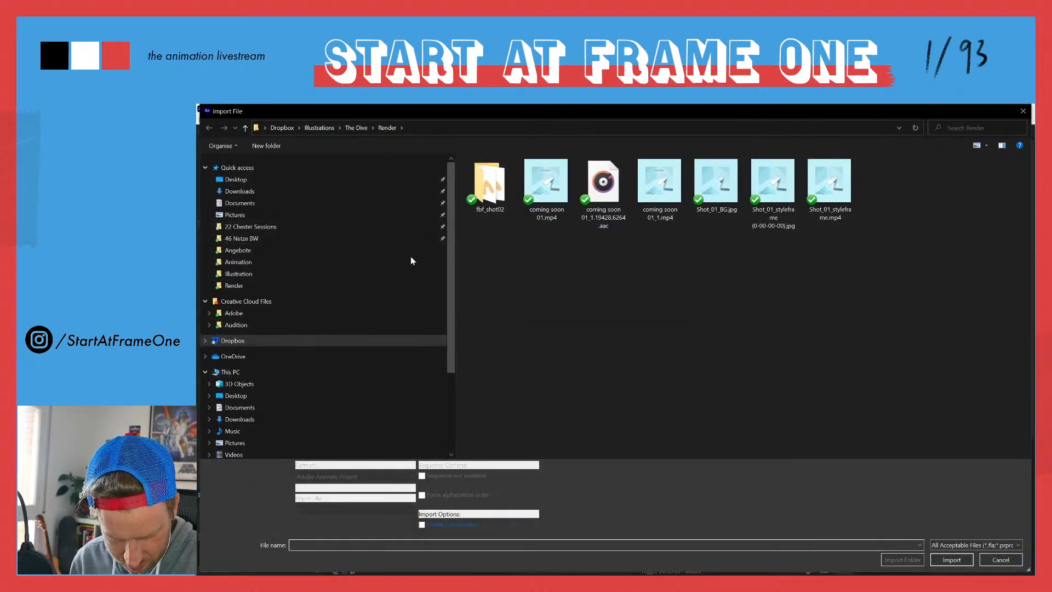
{"action": "double_click", "coordinate": [490, 188]}
{"action": "left_click", "coordinate": [490, 190]}
{"action": "left_click", "coordinate": [436, 476]}
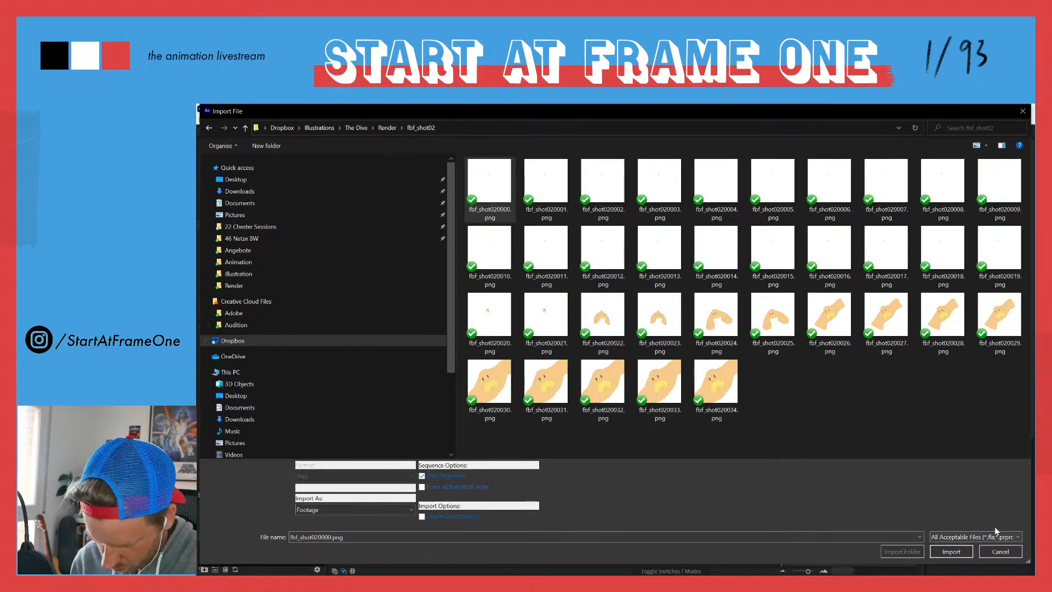
{"action": "left_click", "coordinate": [951, 551]}
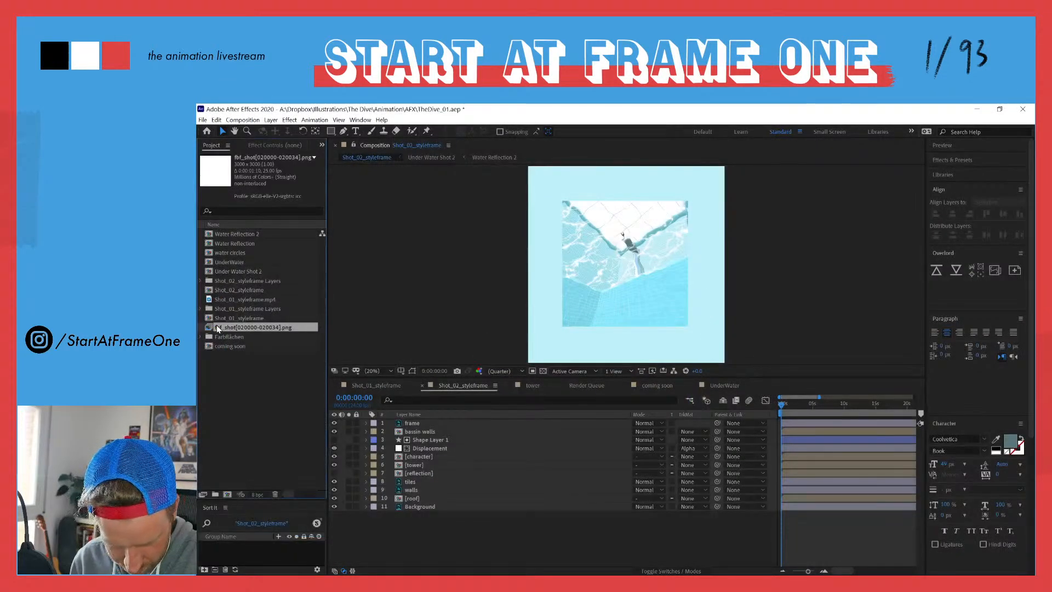
{"action": "left_click_drag", "start_coordinate": [208, 331], "coordinate": [378, 424]}
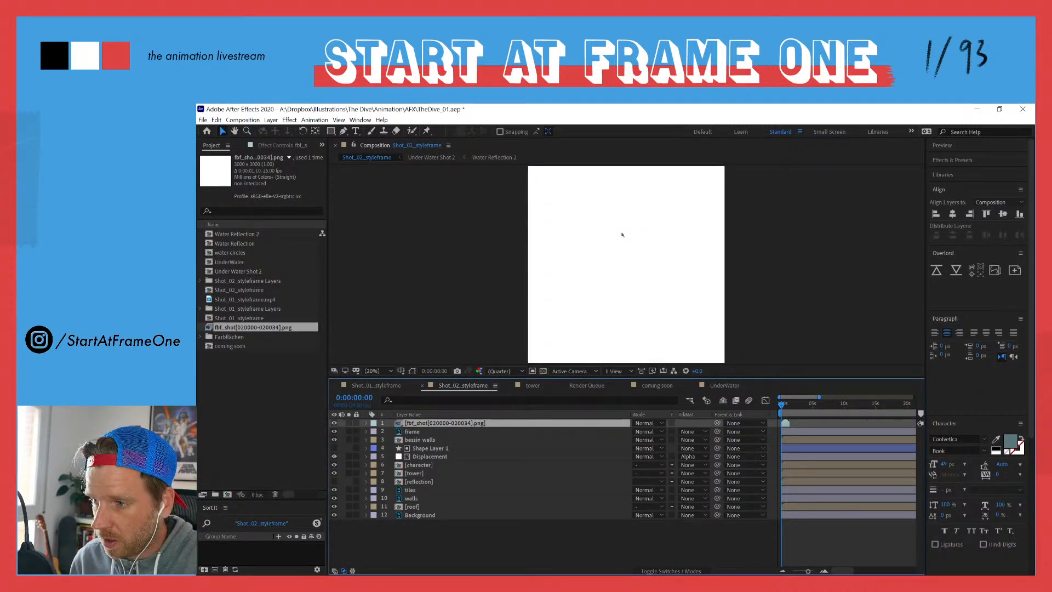
Step: Switch back to Krita, check the animation render's file format without rendering, and hide the Background layer
{"action": "key", "text": "alt+Tab"}
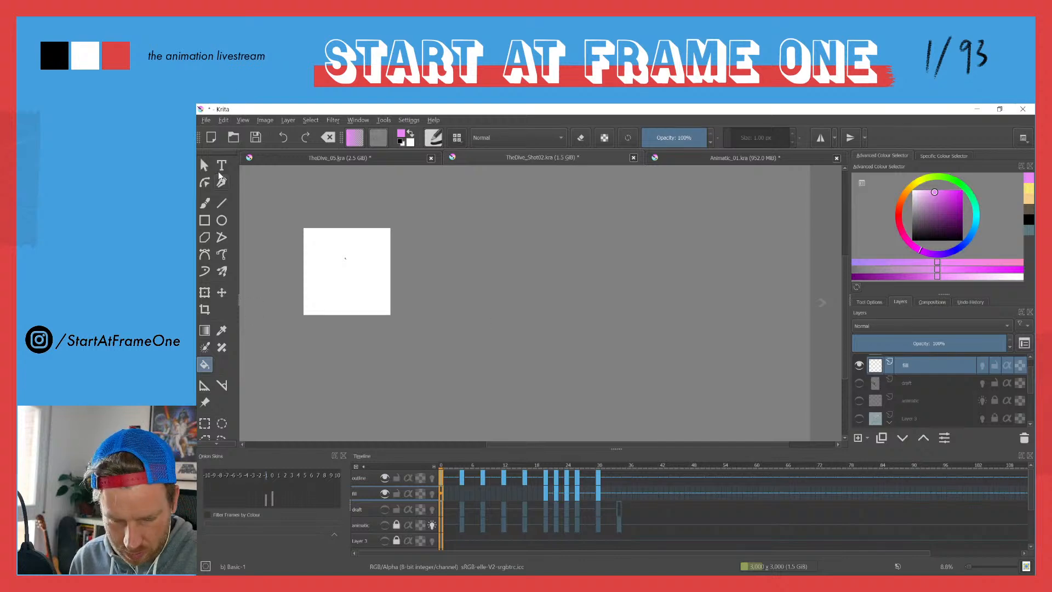
{"action": "left_click", "coordinate": [206, 120]}
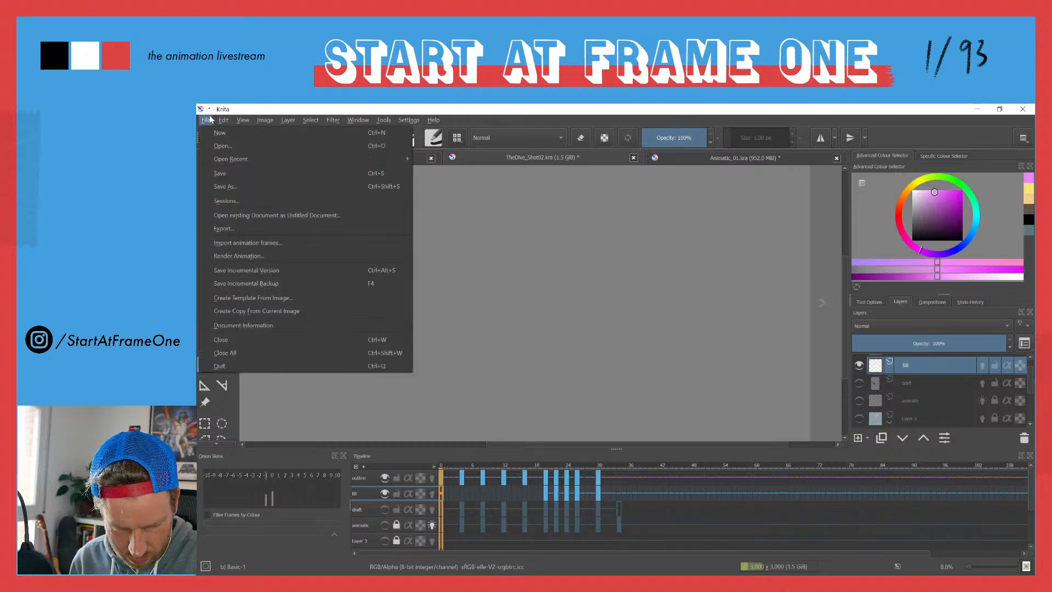
{"action": "left_click", "coordinate": [253, 256]}
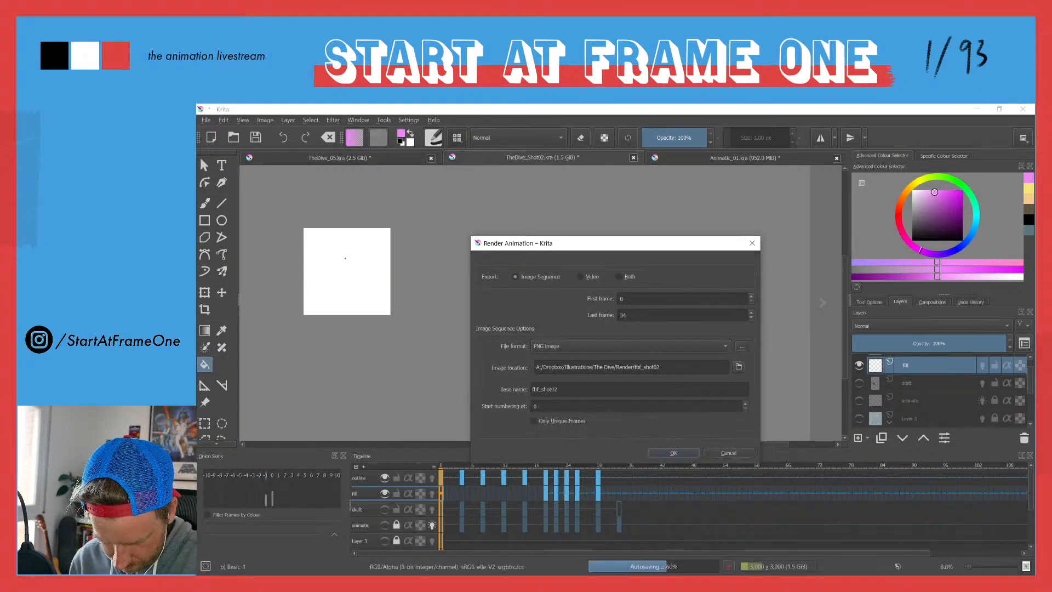
{"action": "left_click", "coordinate": [559, 348]}
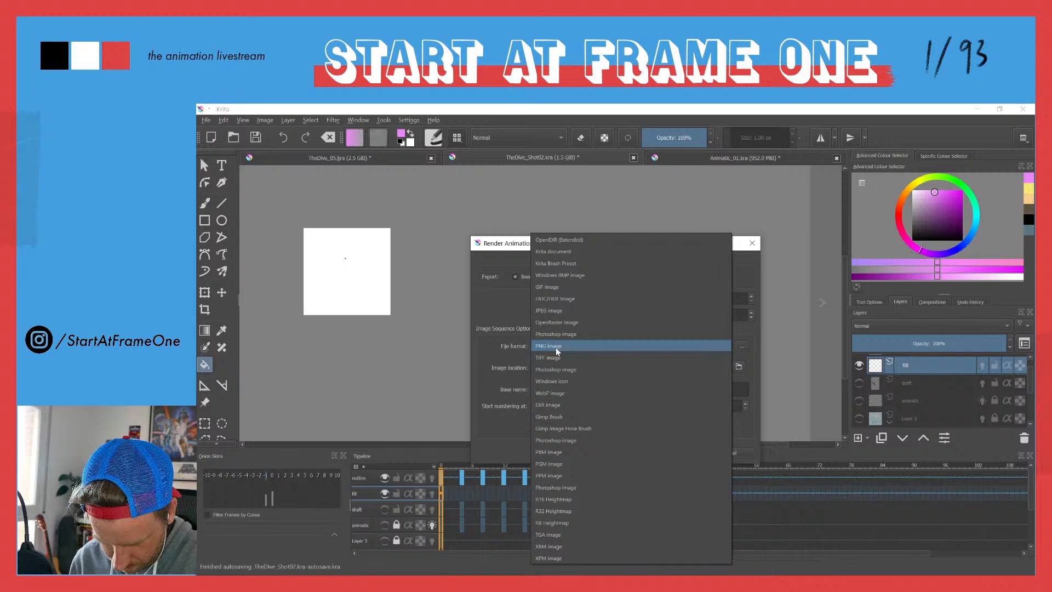
{"action": "left_click", "coordinate": [558, 346]}
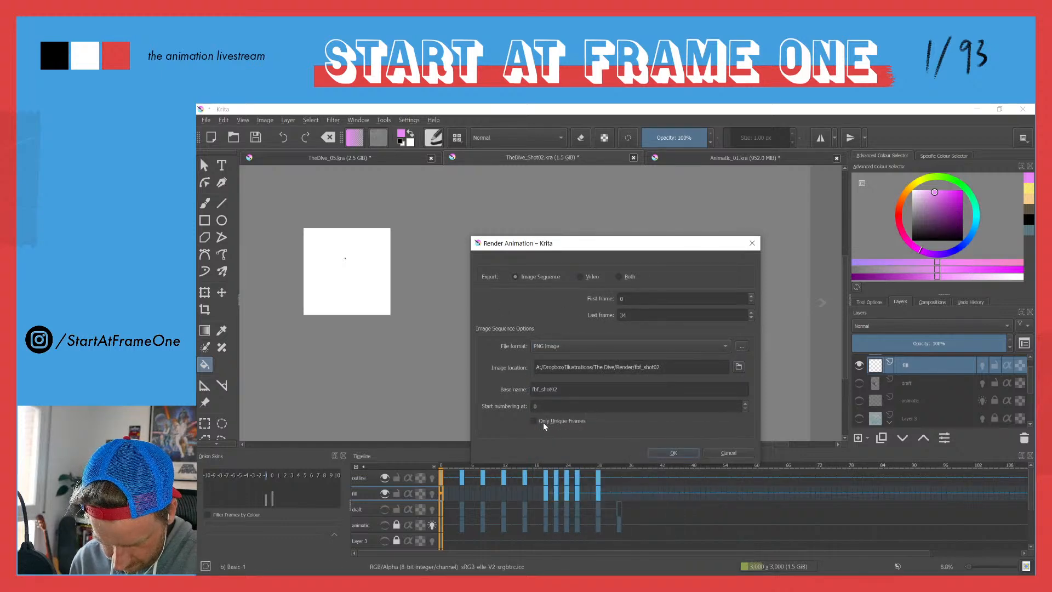
{"action": "left_click", "coordinate": [699, 454]}
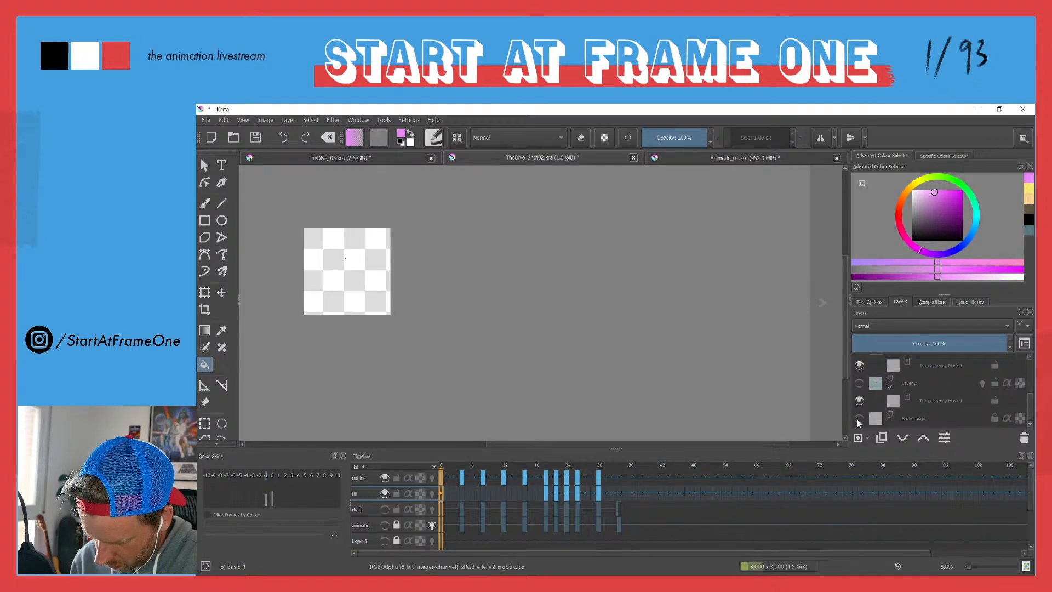
{"action": "left_click", "coordinate": [206, 120]}
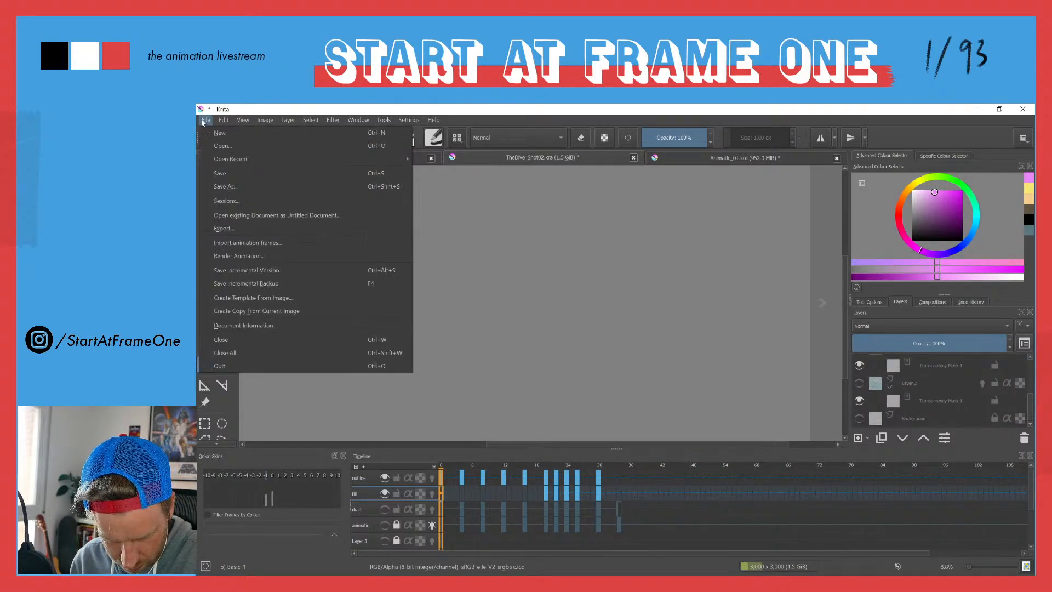
{"action": "left_click", "coordinate": [223, 228]}
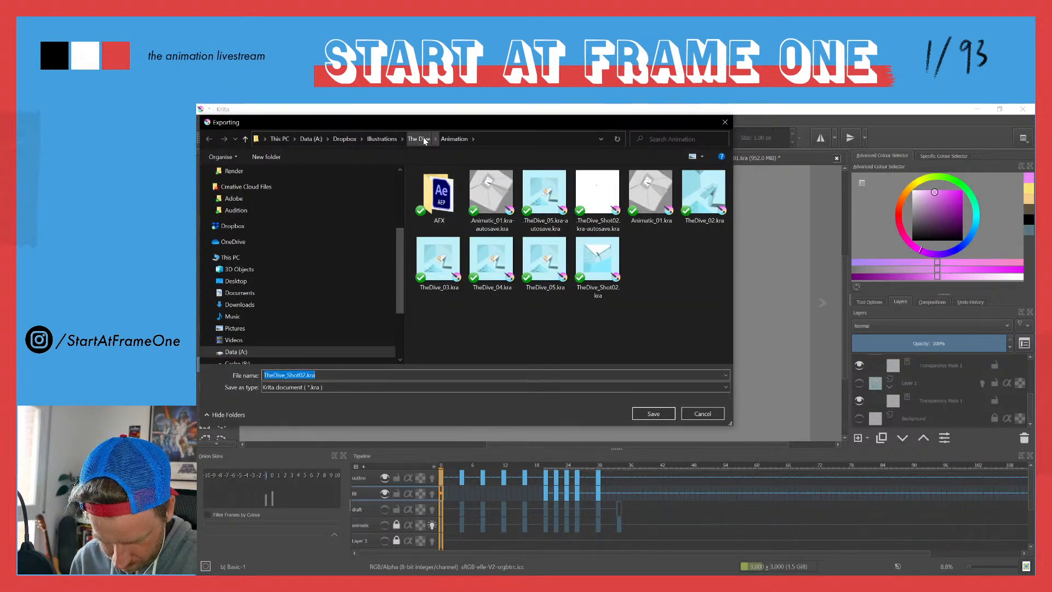
{"action": "left_click", "coordinate": [707, 414]}
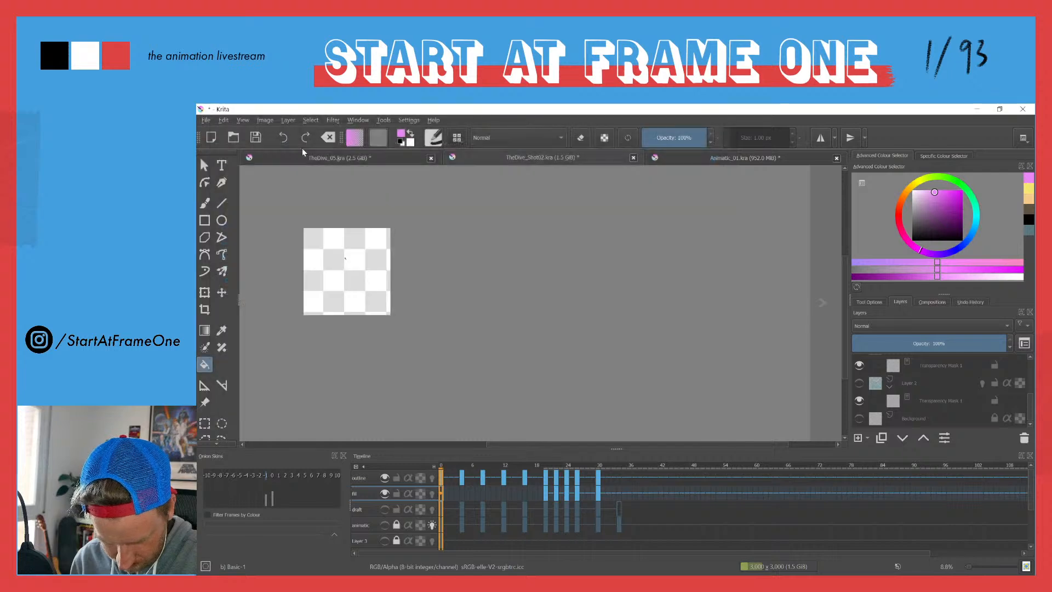
Step: Render the animation again as a PNG sequence with the same settings, replacing the old fbf_shot02 frames
{"action": "left_click", "coordinate": [204, 120]}
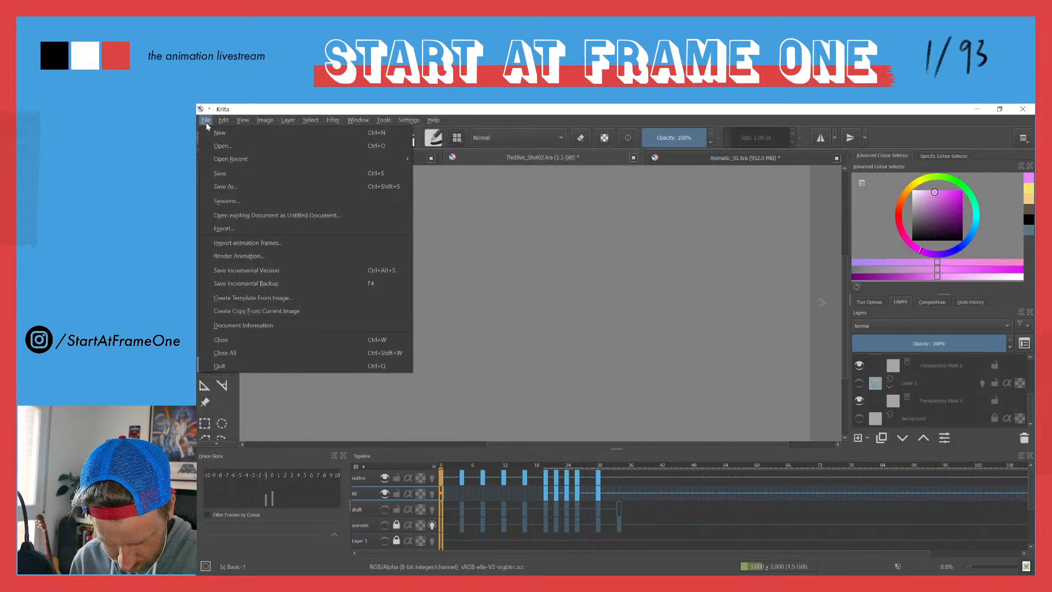
{"action": "left_click", "coordinate": [242, 255]}
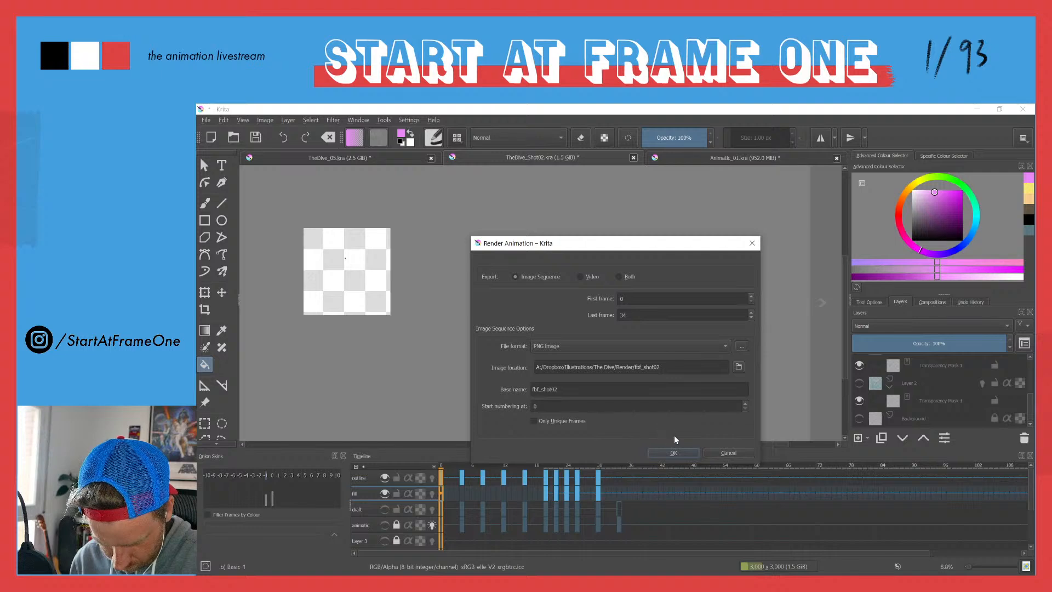
{"action": "left_click", "coordinate": [674, 453]}
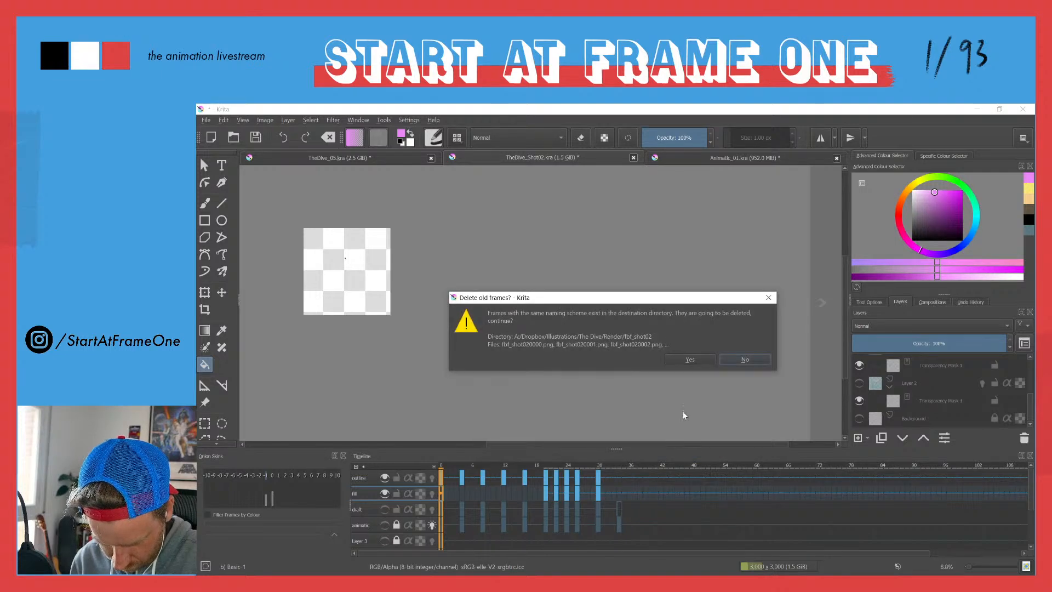
{"action": "left_click", "coordinate": [697, 363]}
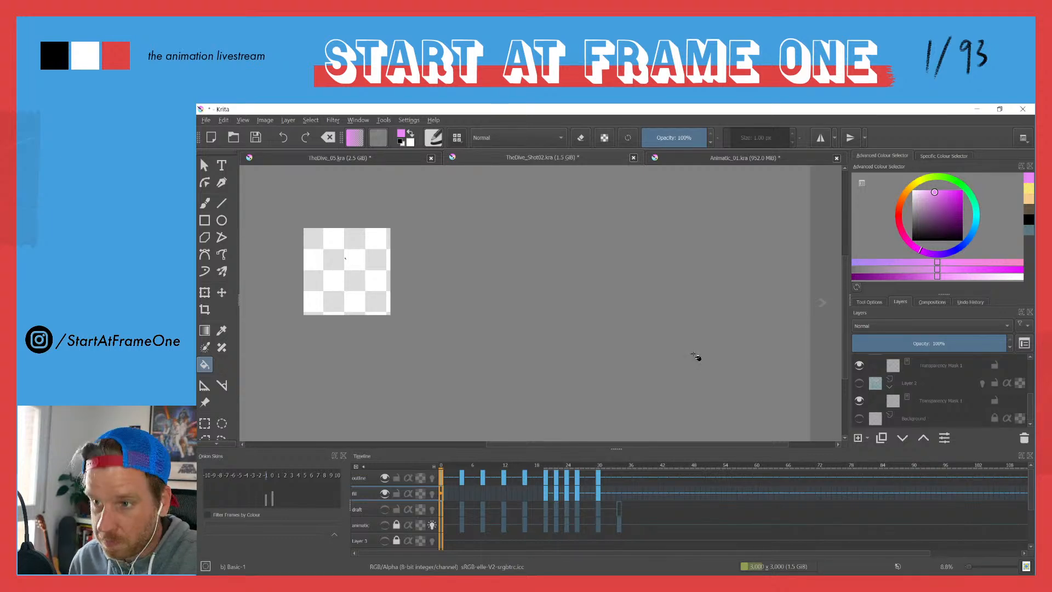
Step: Switch to After Effects, reload the fbf_shot02 sequence footage and hide the character layer in Shot_02_styleframe
{"action": "key", "text": "alt+Tab"}
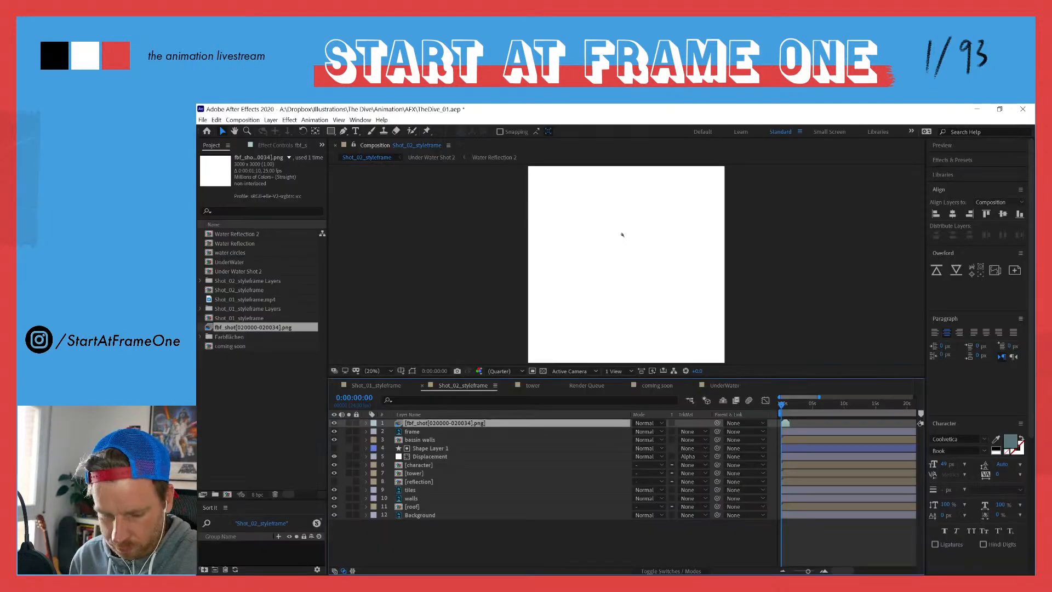
{"action": "right_click", "coordinate": [249, 327]}
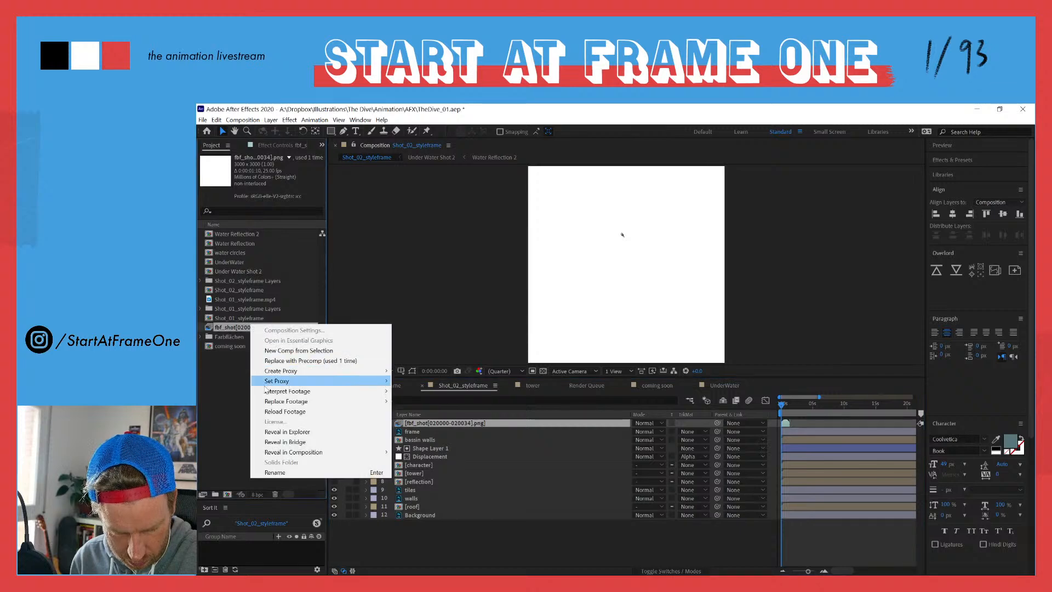
{"action": "left_click", "coordinate": [281, 412]}
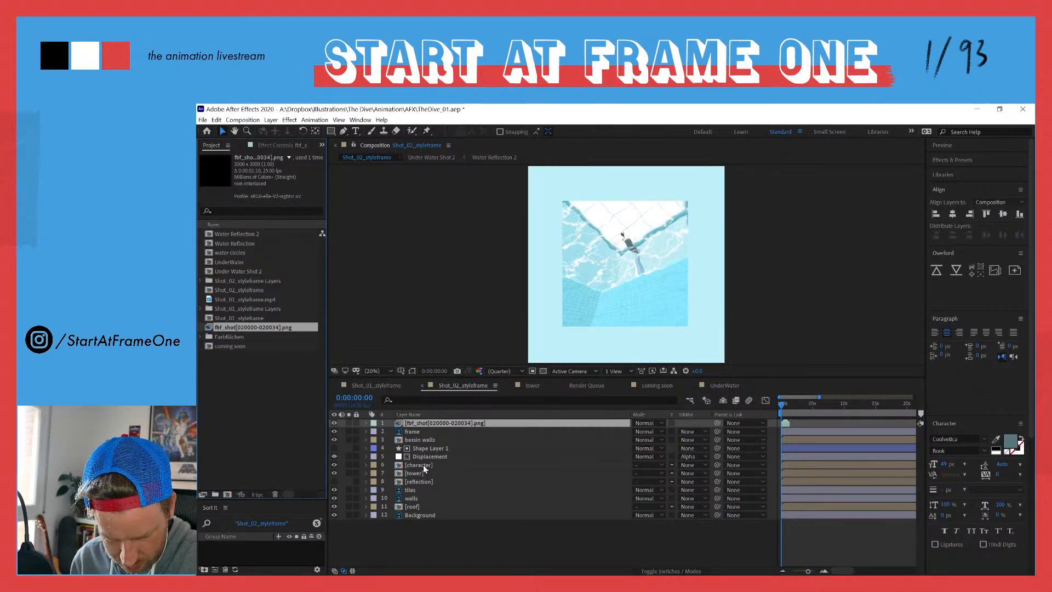
{"action": "left_click", "coordinate": [334, 466]}
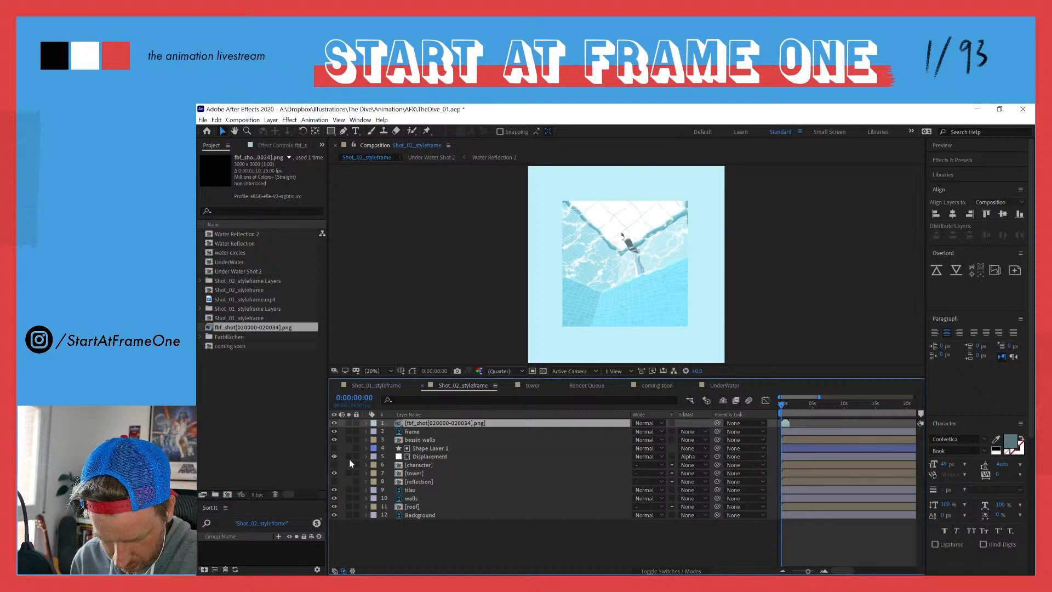
{"action": "scroll", "coordinate": [650, 302], "scroll_direction": "up", "scroll_amount": 2}
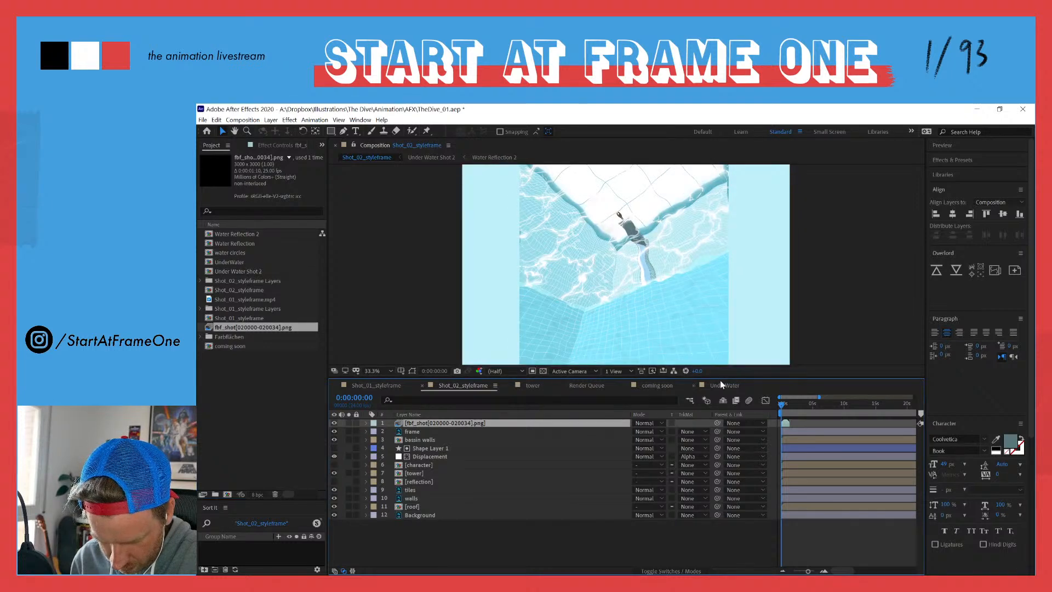
Step: Enlarge the composition viewer to fit the whole artwork and preview the Shot_02_styleframe animation
{"action": "left_click_drag", "start_coordinate": [726, 378], "coordinate": [726, 439]}
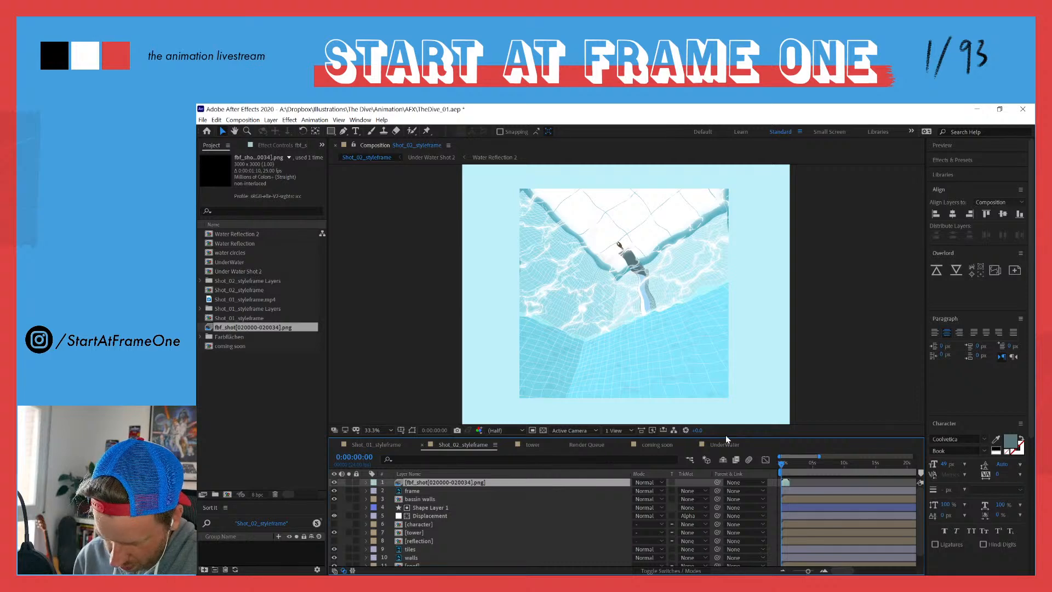
{"action": "key", "text": "space"}
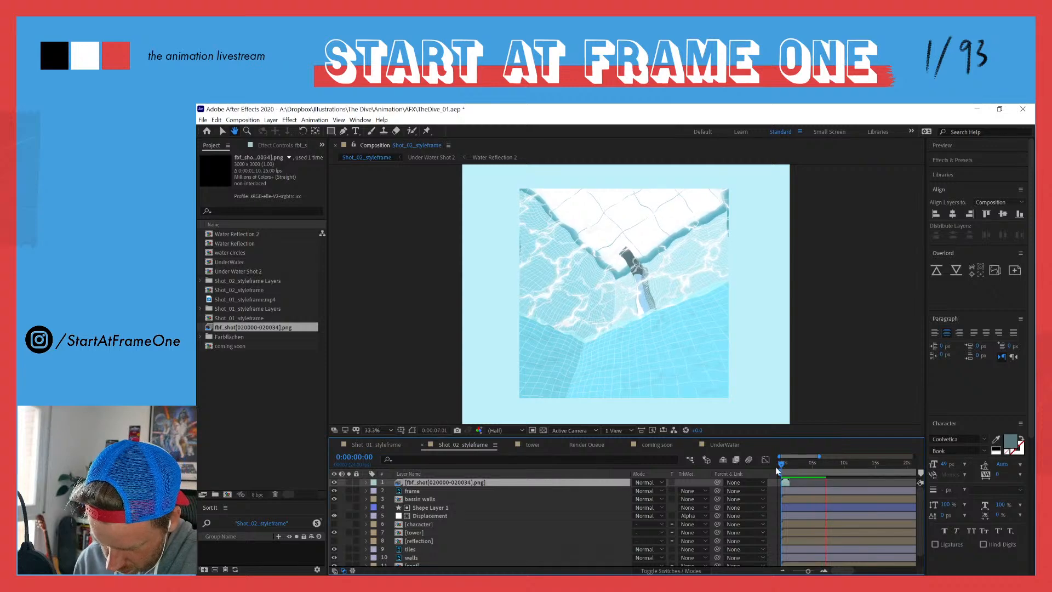
{"action": "key", "text": "space"}
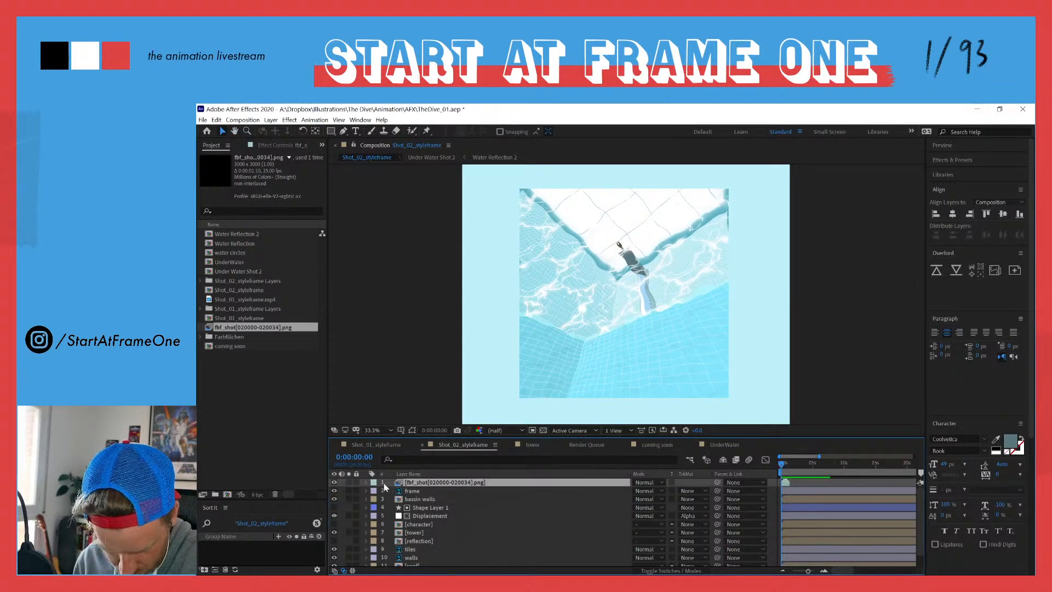
Step: Preview the shot and, at 0:00:01:02, draw a rectangular mask on the fbf_shot02 layer matching the edges of the square pool picture
{"action": "left_click", "coordinate": [331, 130]}
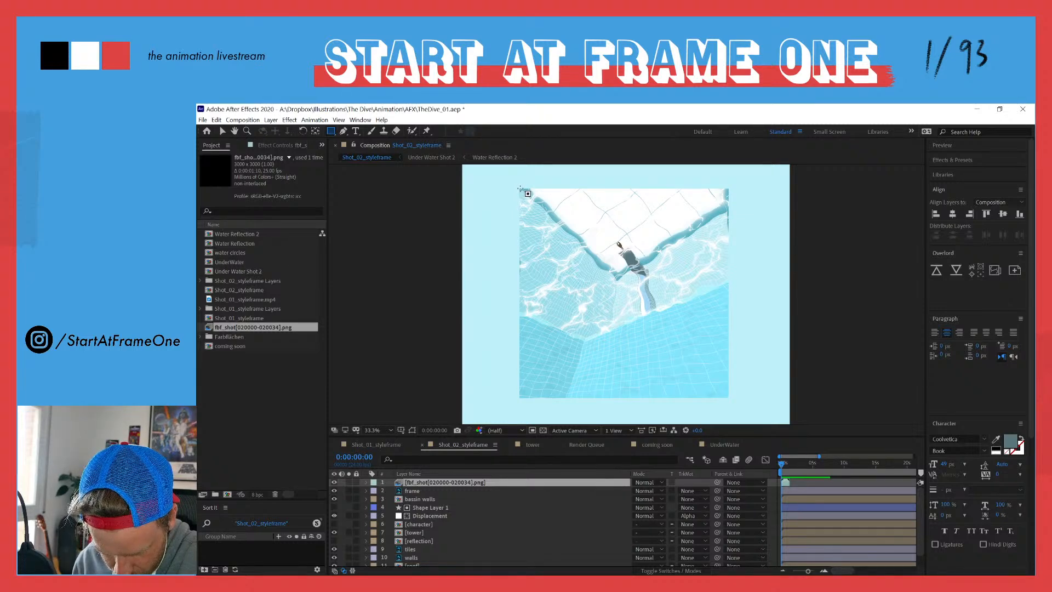
{"action": "key", "text": "space"}
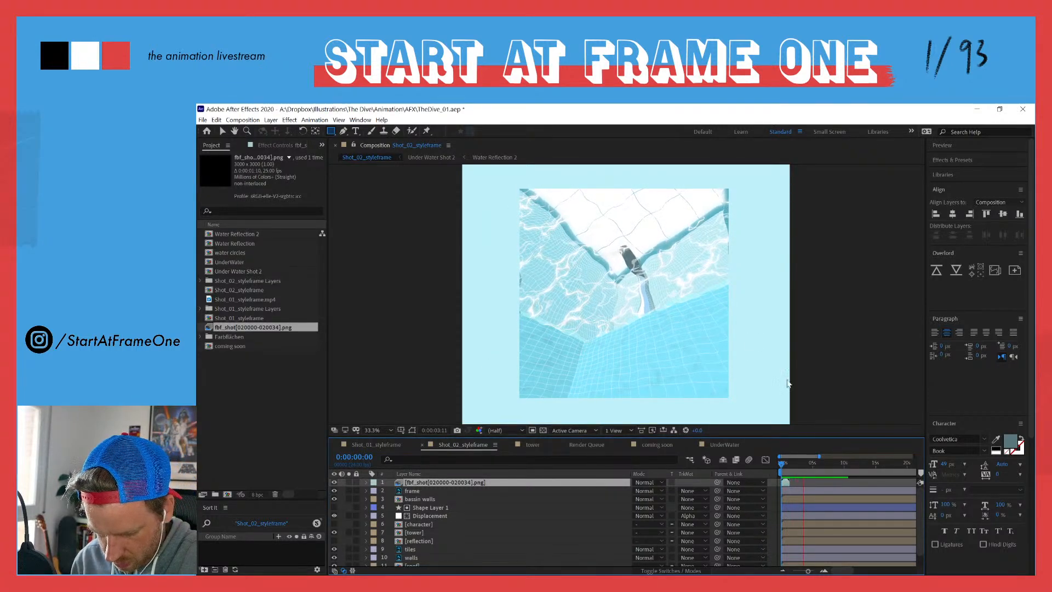
{"action": "key", "text": "space"}
{"action": "key", "text": "space"}
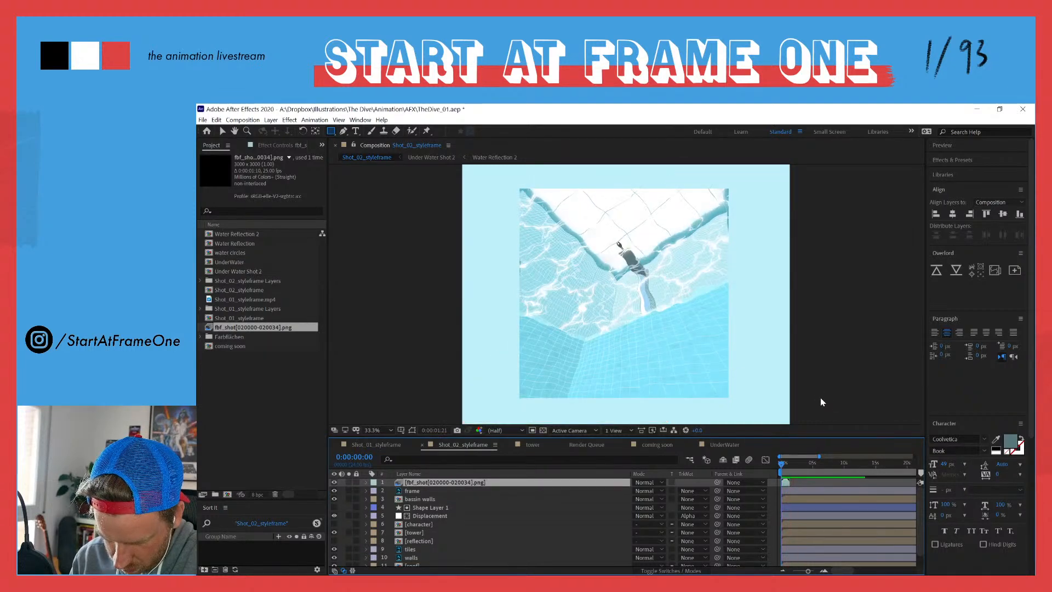
{"action": "key", "text": "space"}
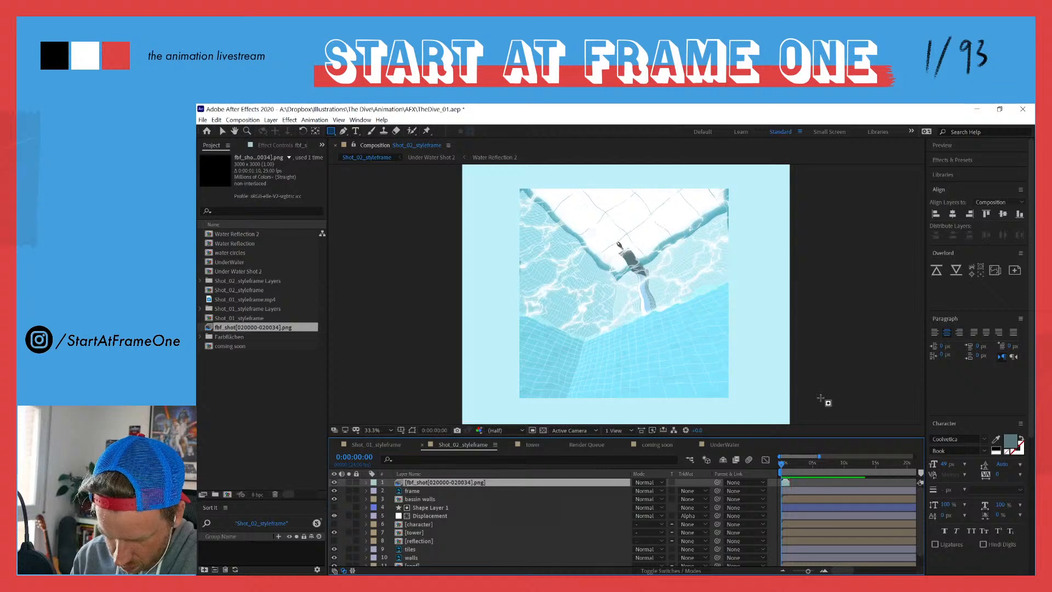
{"action": "left_click_drag", "start_coordinate": [780, 464], "coordinate": [787, 467]}
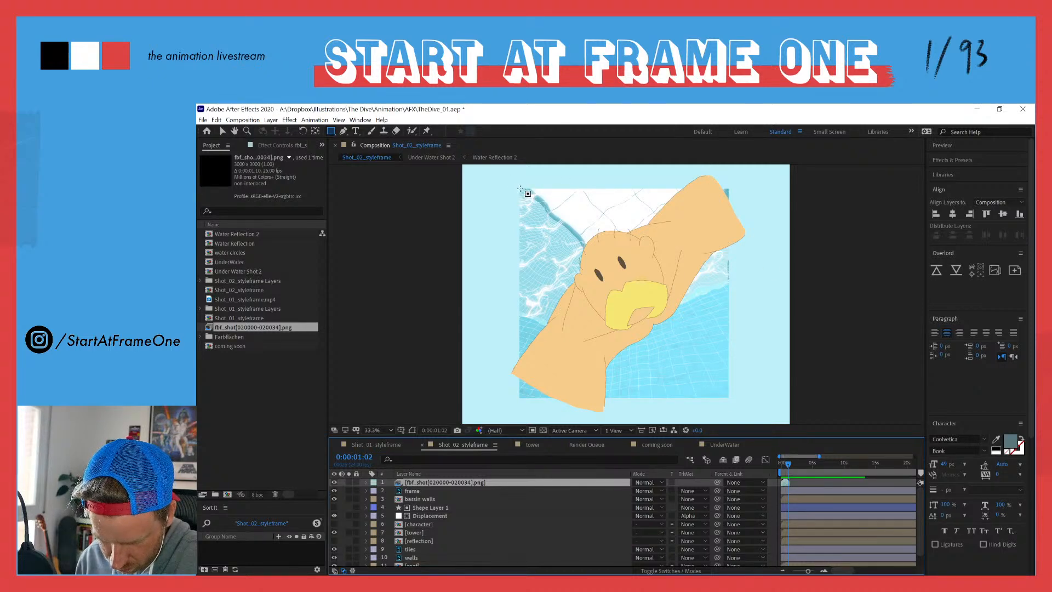
{"action": "mouse_move", "coordinate": [520, 189]}
{"action": "left_mouse_down"}
{"action": "mouse_move", "coordinate": [646, 294]}
{"action": "mouse_move", "coordinate": [729, 398]}
{"action": "left_mouse_up"}
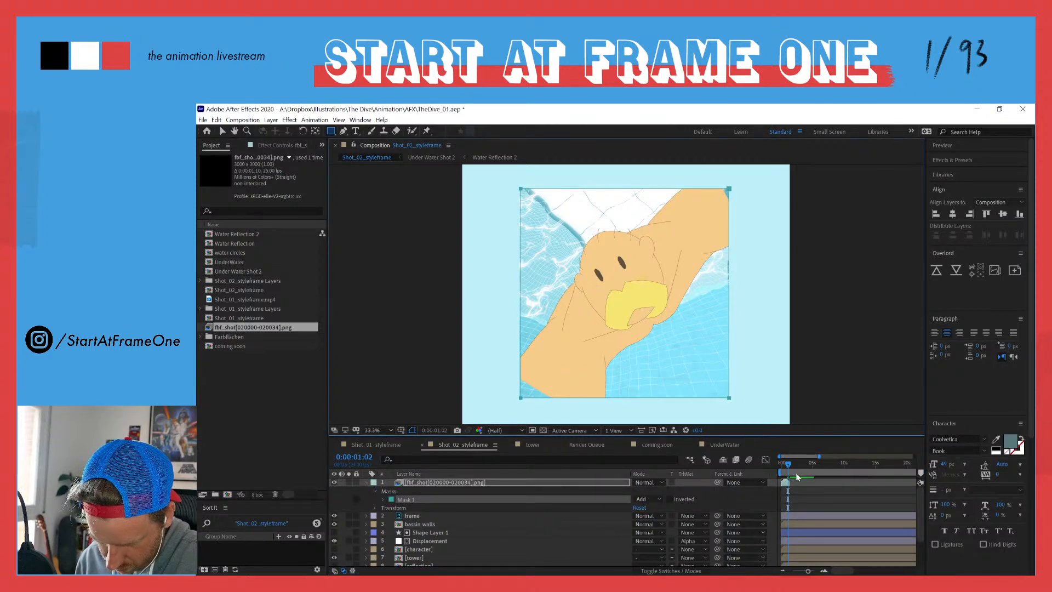
Step: Return to the first frame and preview the masked diver animation
{"action": "left_click_drag", "start_coordinate": [789, 467], "coordinate": [747, 464]}
{"action": "key", "text": "space"}
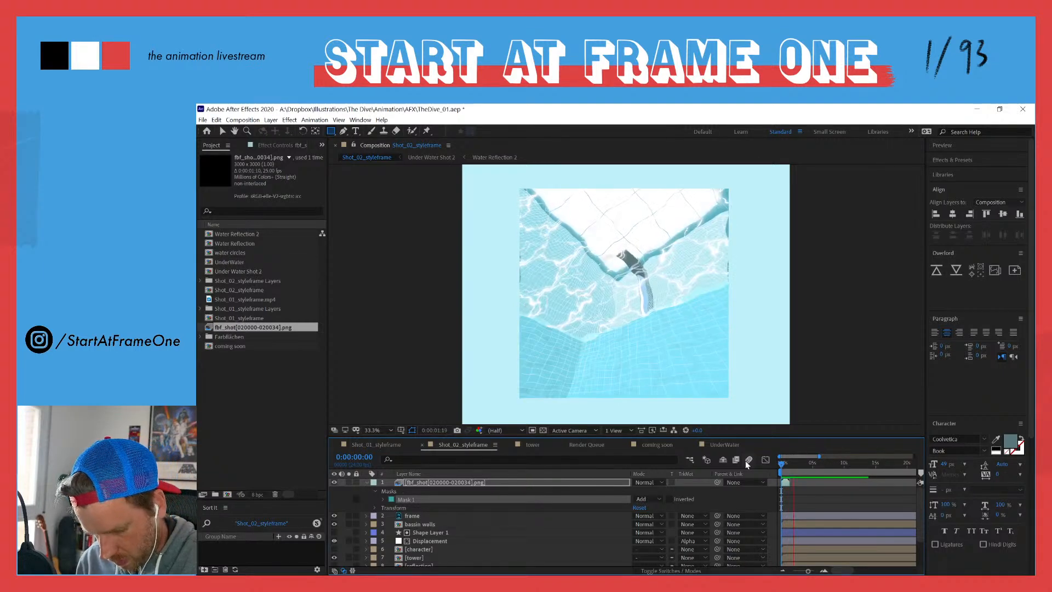
{"action": "key", "text": "space"}
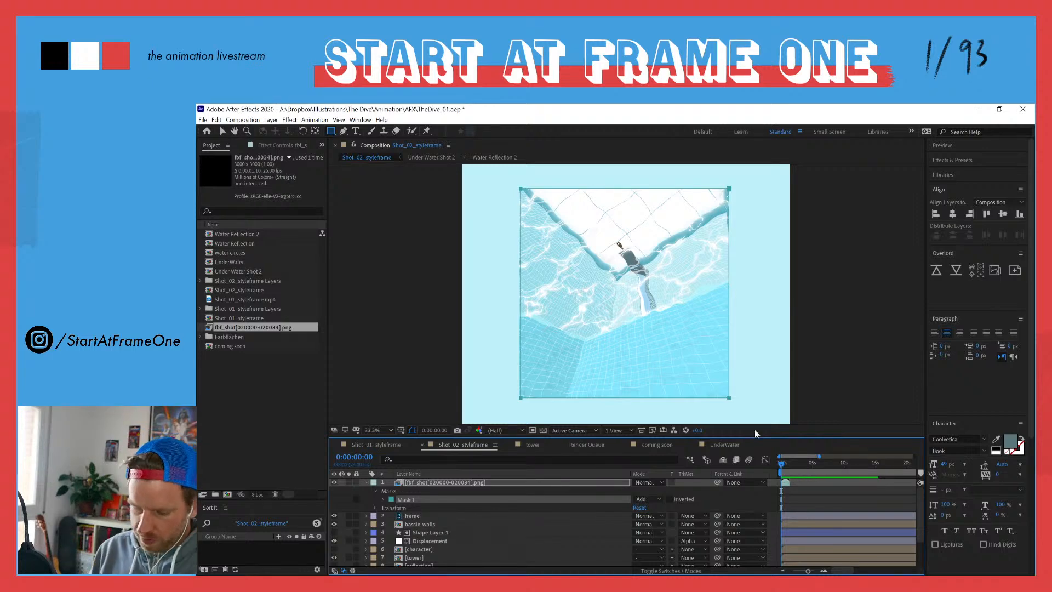
Step: Split the masked fbf_shot02 layer at 0:00:00:22
{"action": "left_click", "coordinate": [824, 570]}
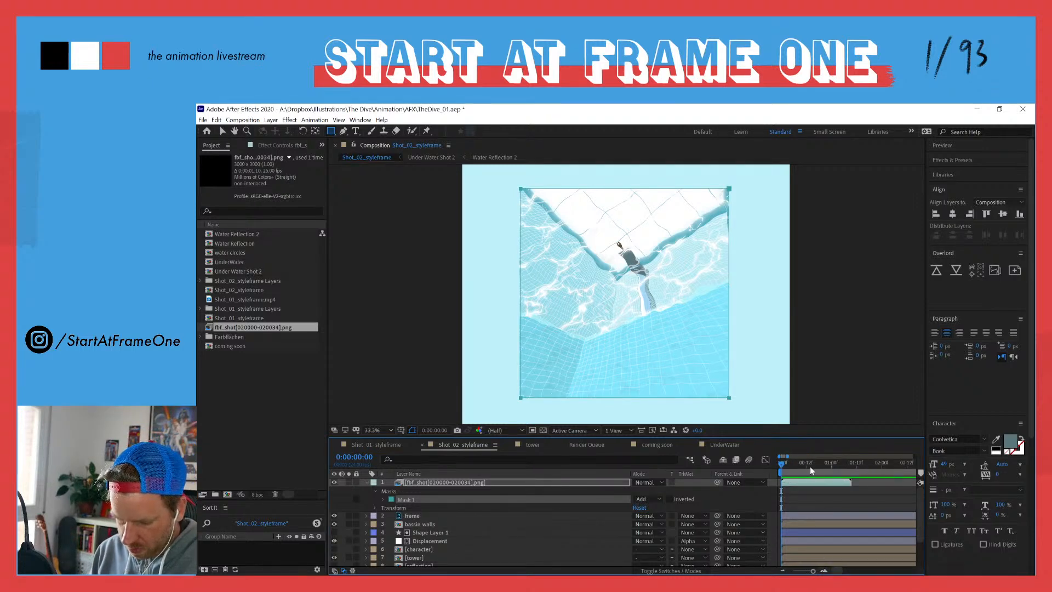
{"action": "left_click_drag", "start_coordinate": [797, 464], "coordinate": [827, 470]}
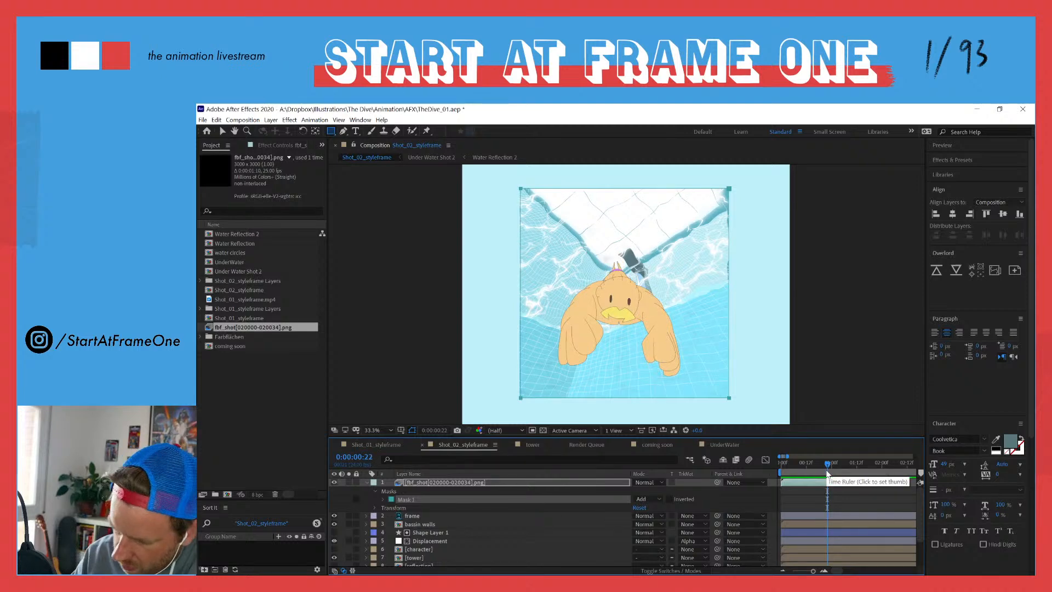
{"action": "key", "text": "ctrl+shift+d"}
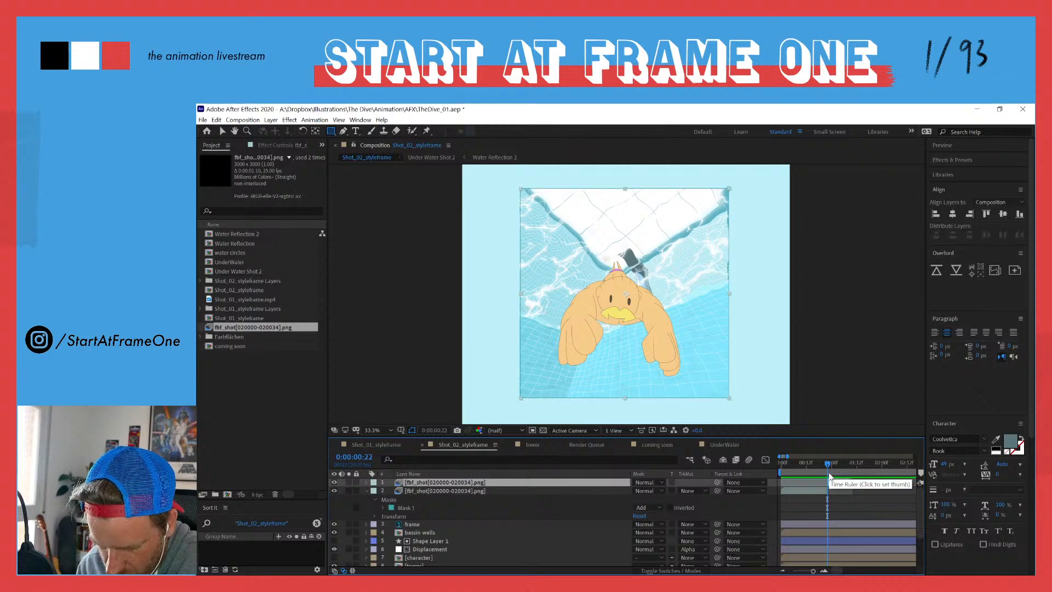
Step: Move to 0:00:00:20, select the earlier fbf_shot02 segment, show its effect controls, and switch away from After Effects
{"action": "left_click_drag", "start_coordinate": [810, 462], "coordinate": [824, 464]}
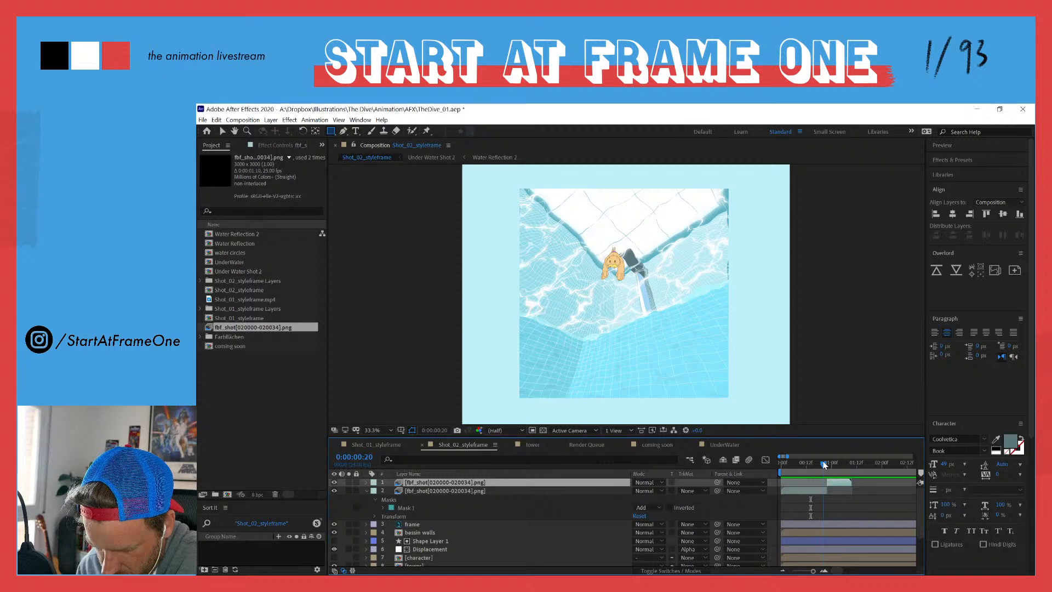
{"action": "left_click", "coordinate": [818, 490]}
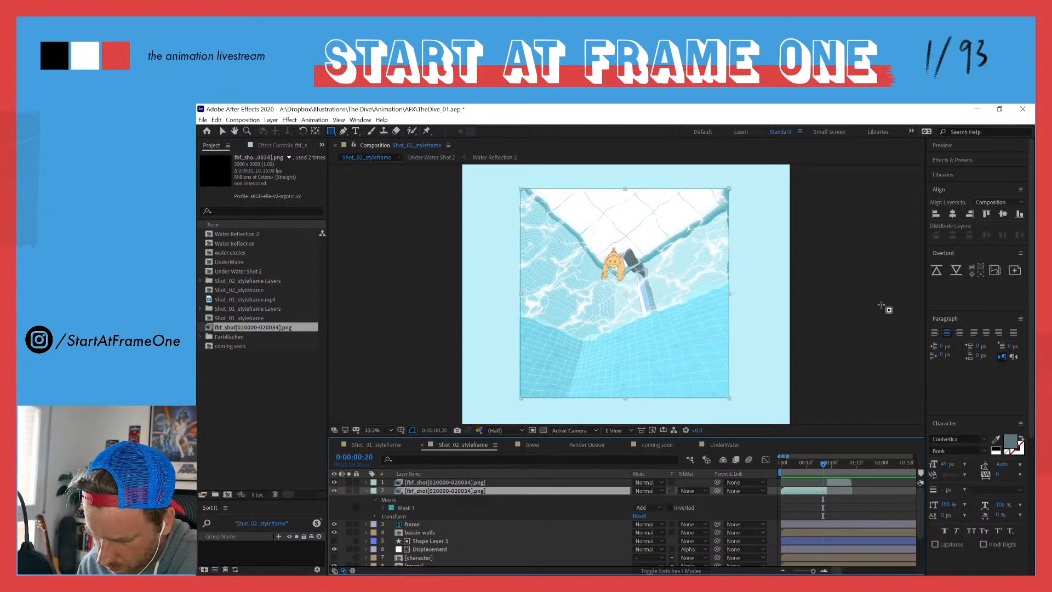
{"action": "left_click", "coordinate": [277, 146]}
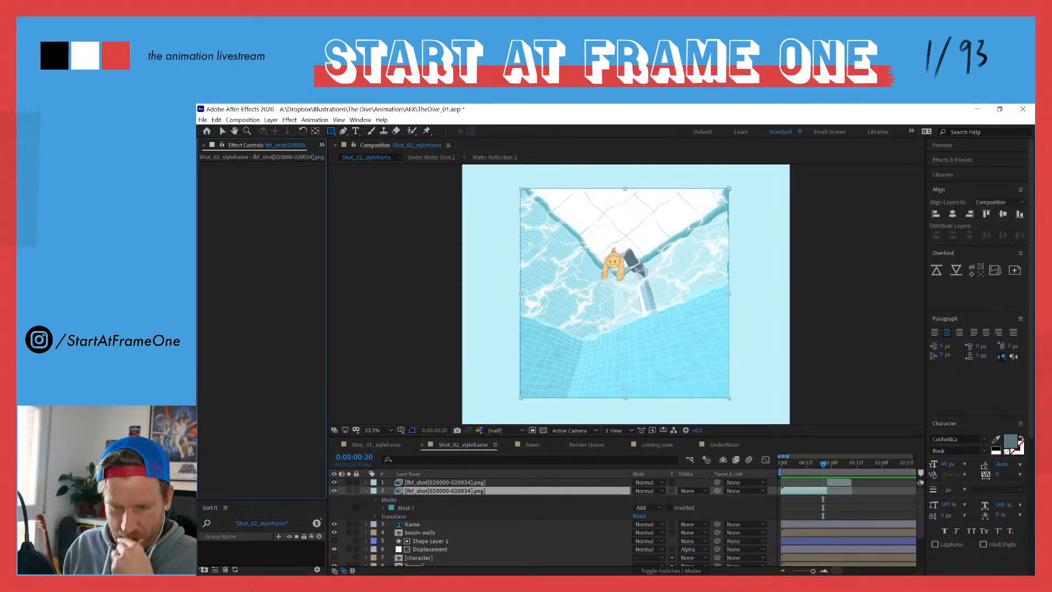
{"action": "key", "text": "alt+Tab"}
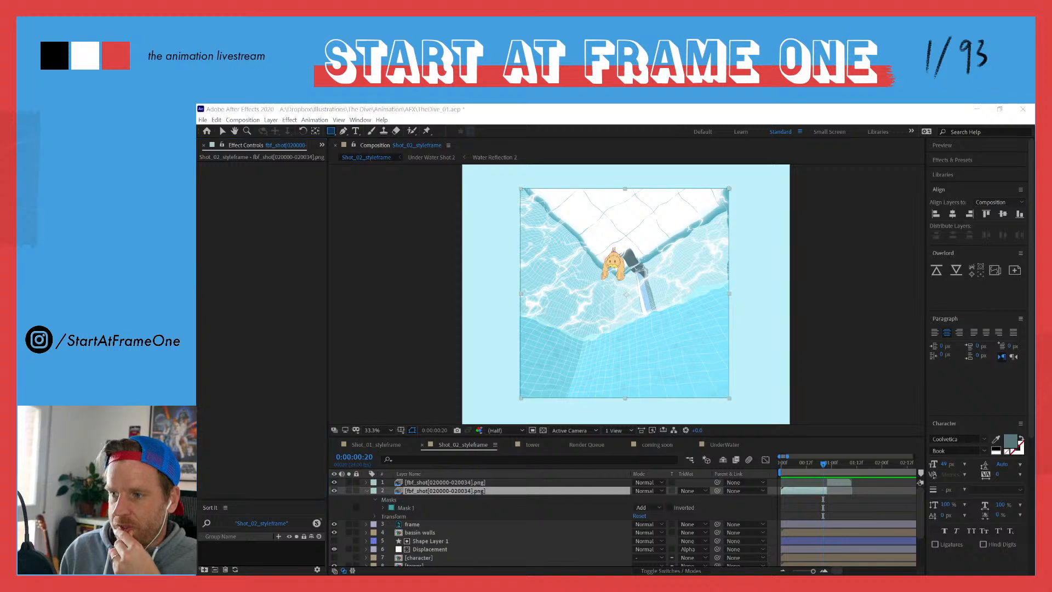
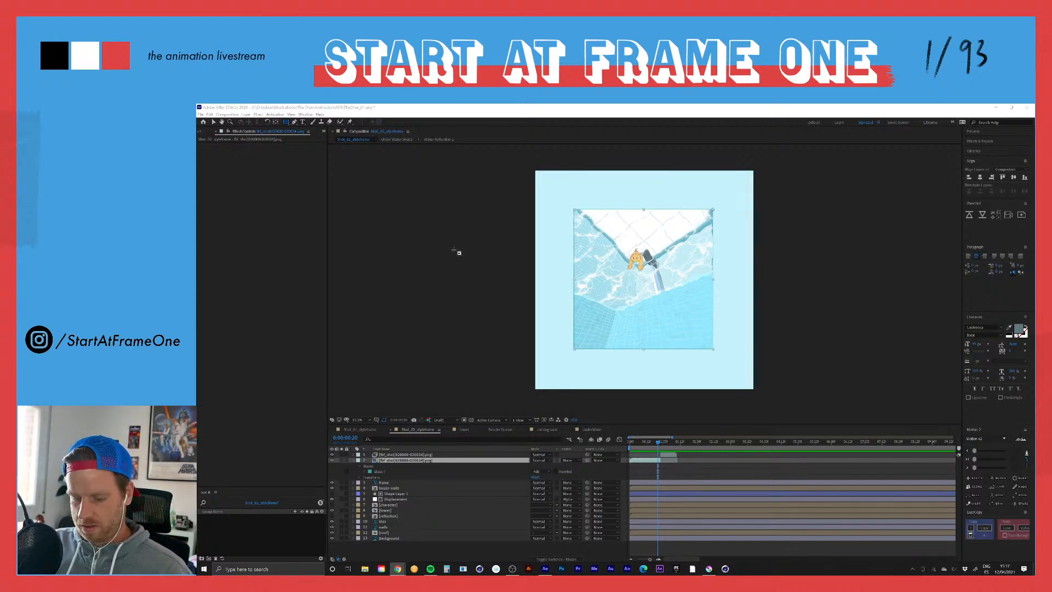
Step: Move to 0:00:01:02 and apply Turbulent Displace to the later fbf_shot02 segment
{"action": "left_click", "coordinate": [336, 468]}
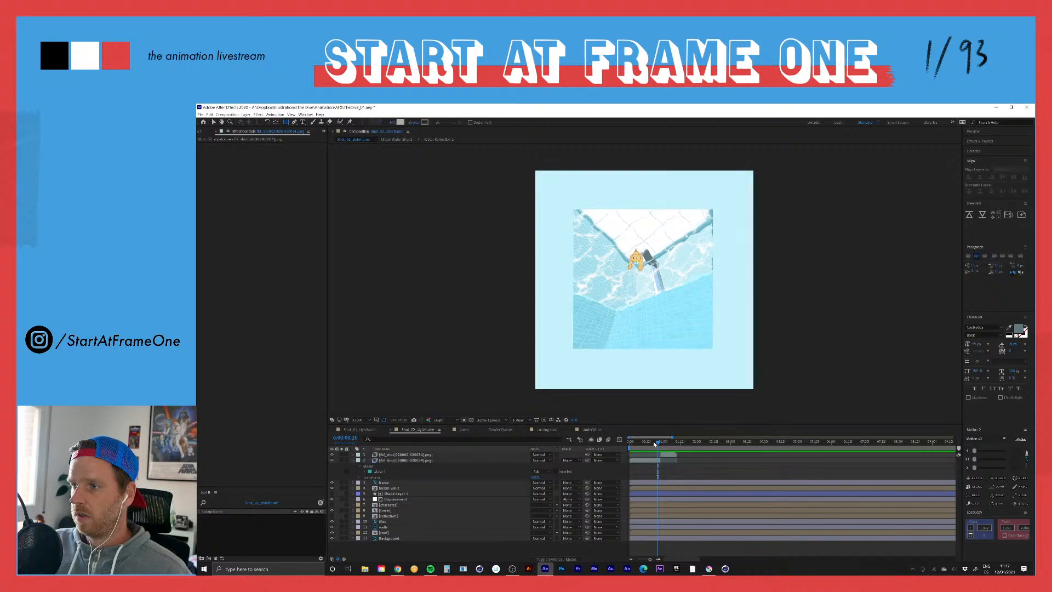
{"action": "left_click_drag", "start_coordinate": [654, 443], "coordinate": [668, 444]}
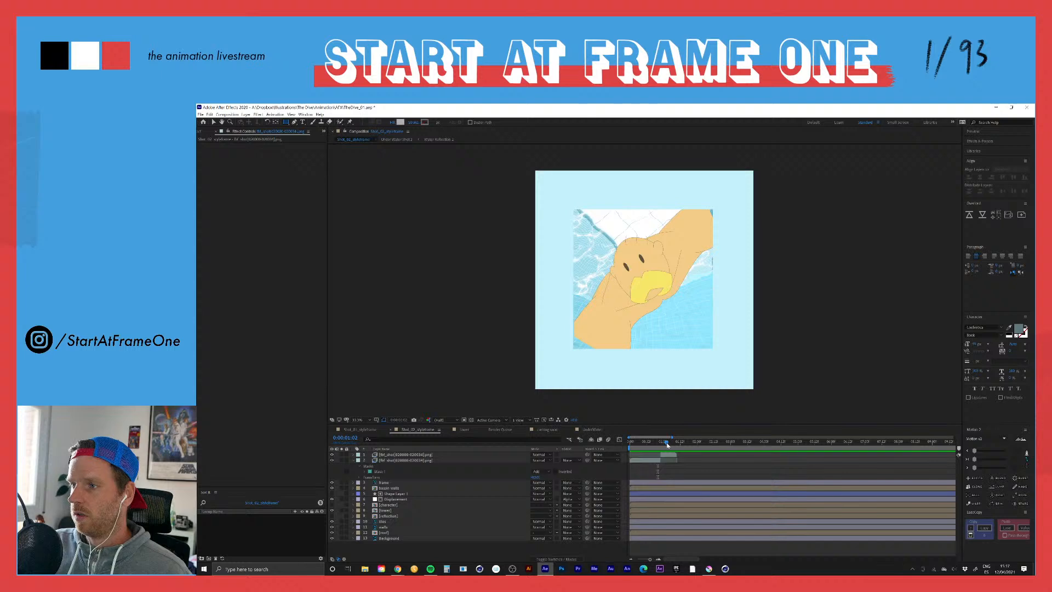
{"action": "left_click", "coordinate": [669, 455]}
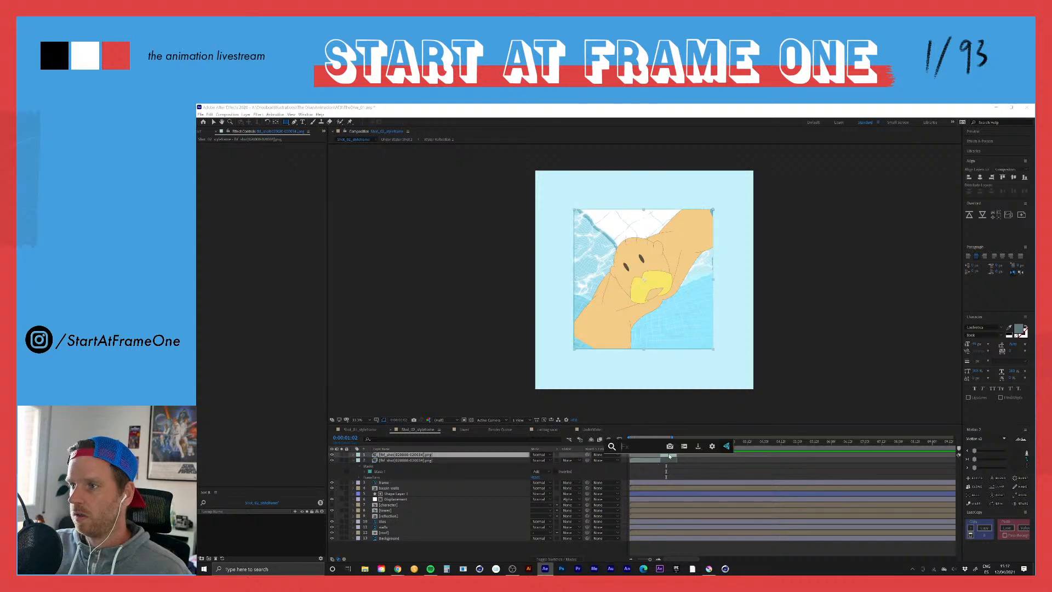
{"action": "type", "text": "turbulent"}
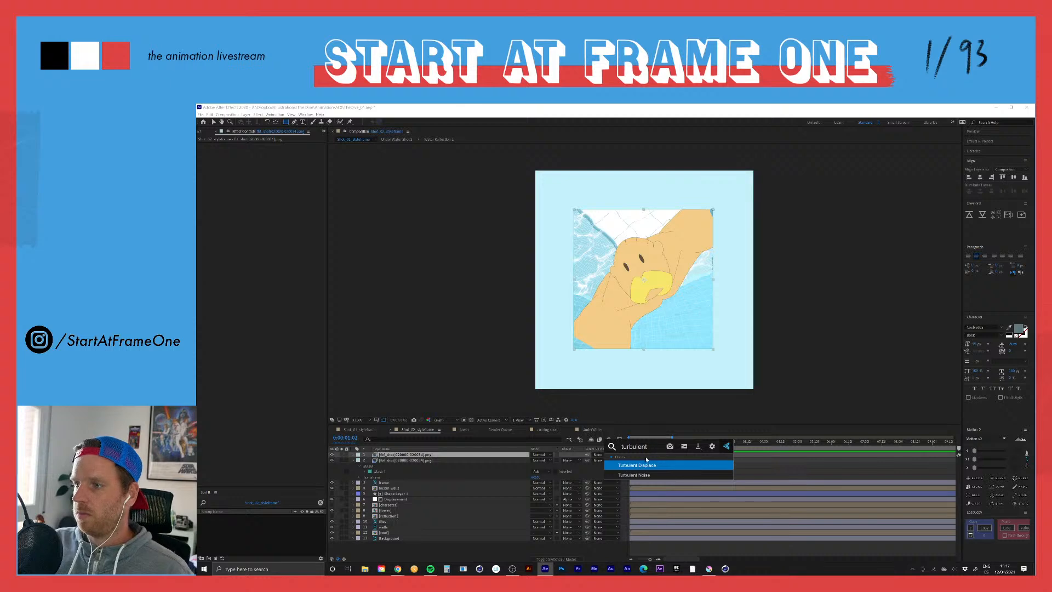
{"action": "left_click", "coordinate": [646, 465]}
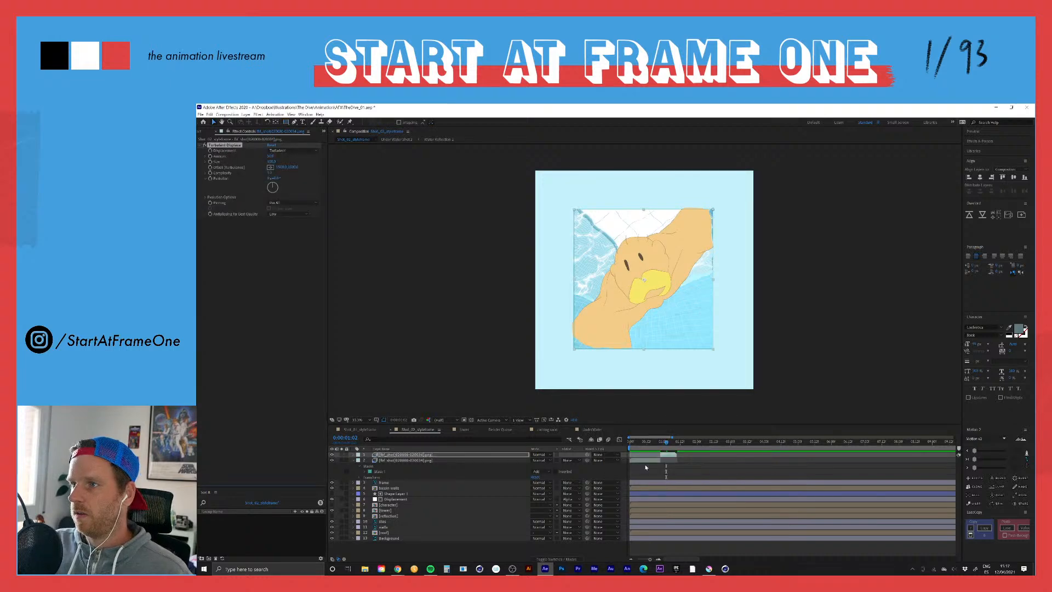
Step: At 0:00:00:22, adjust the Turbulent Displace Amount and Size on the later fbf_shot02 segment
{"action": "left_click_drag", "start_coordinate": [664, 444], "coordinate": [660, 444]}
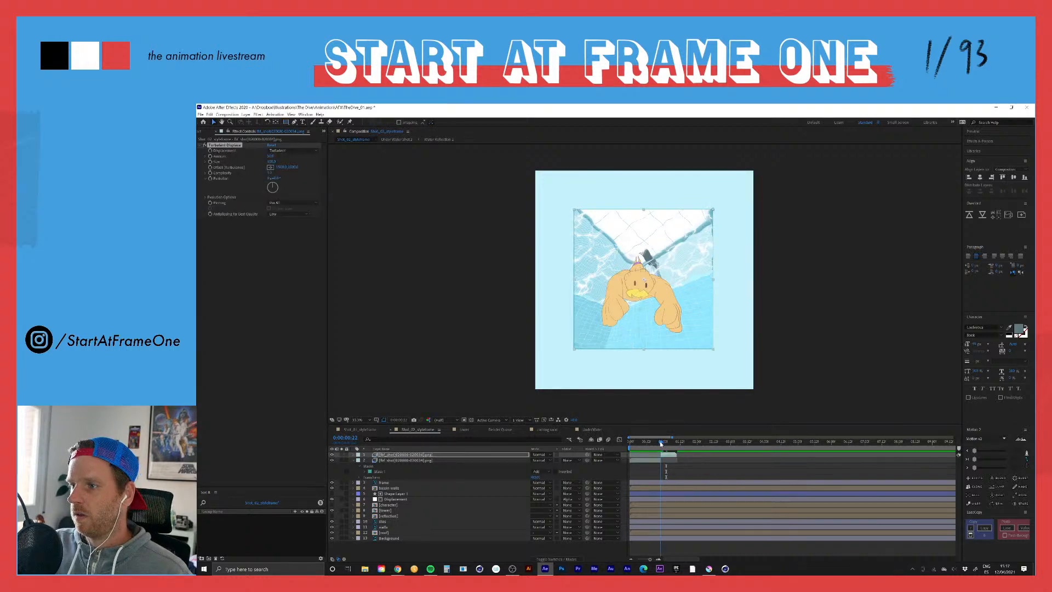
{"action": "left_click", "coordinate": [659, 559]}
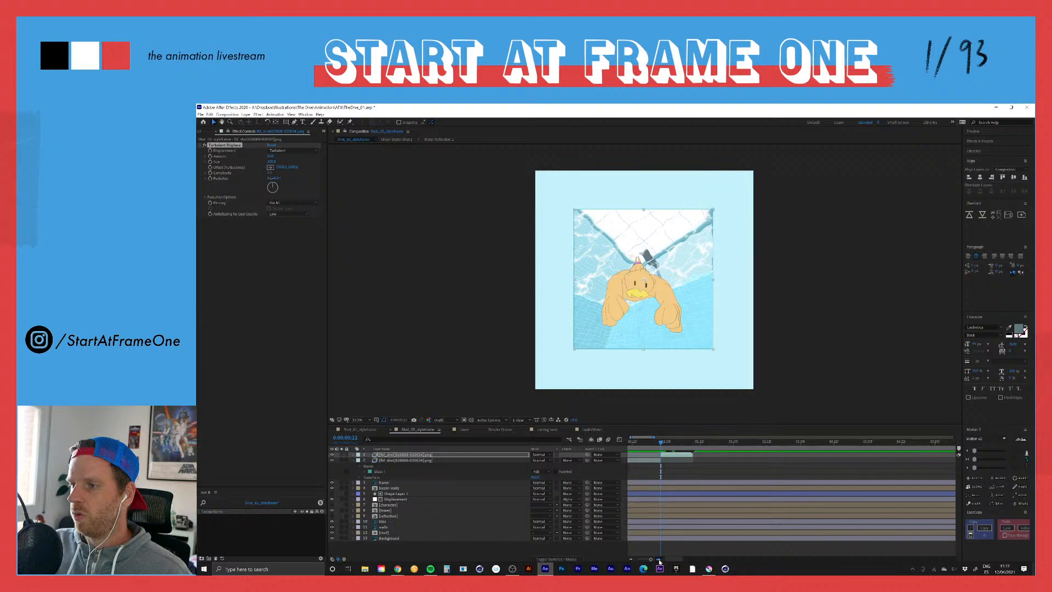
{"action": "left_click", "coordinate": [658, 560]}
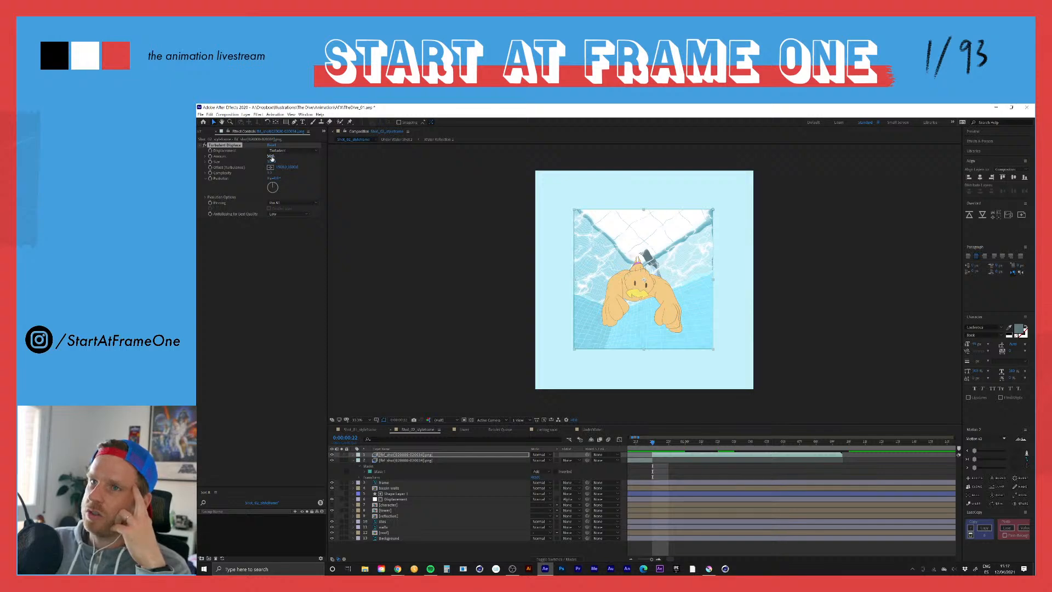
{"action": "mouse_move", "coordinate": [270, 156]}
{"action": "left_mouse_down"}
{"action": "mouse_move", "coordinate": [307, 152]}
{"action": "mouse_move", "coordinate": [277, 161]}
{"action": "left_mouse_up"}
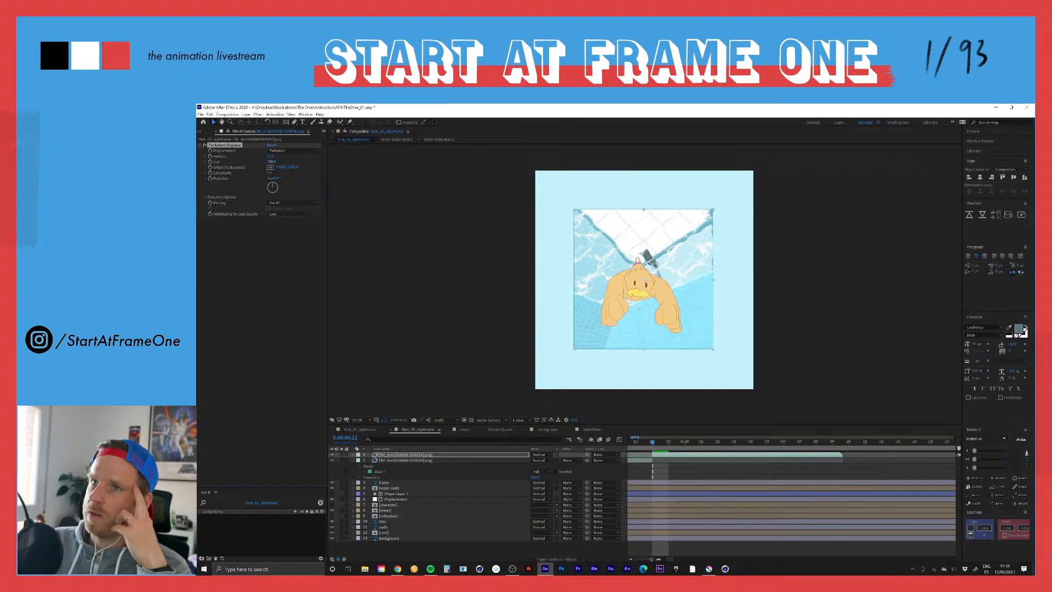
{"action": "left_click_drag", "start_coordinate": [277, 160], "coordinate": [280, 160]}
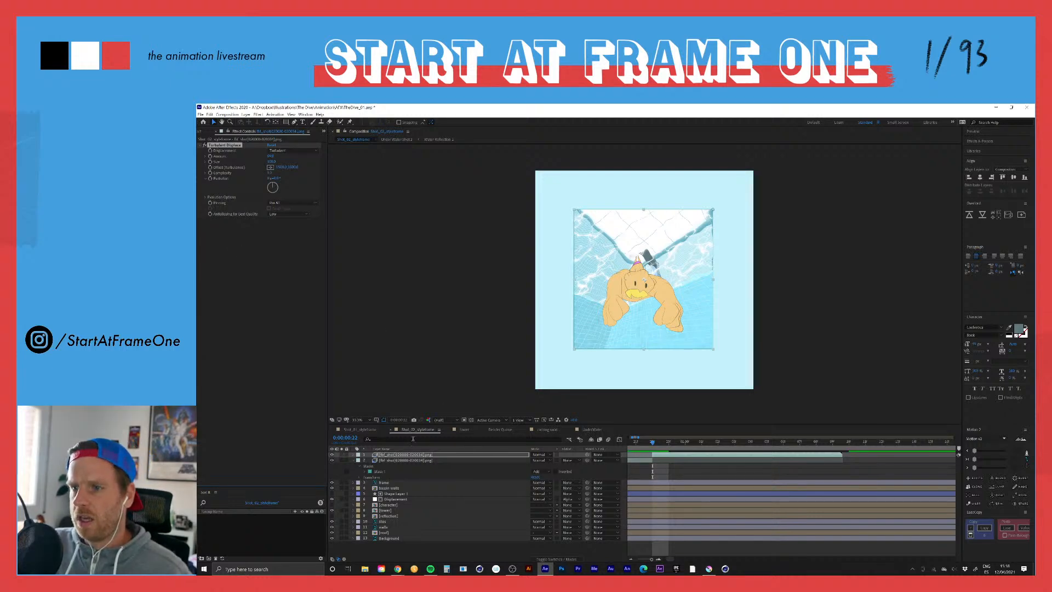
Step: Solo the later fbf_shot02 segment, preview its distortion up to 0:00:01:13, and return to 0:00:00:22
{"action": "left_click", "coordinate": [342, 454]}
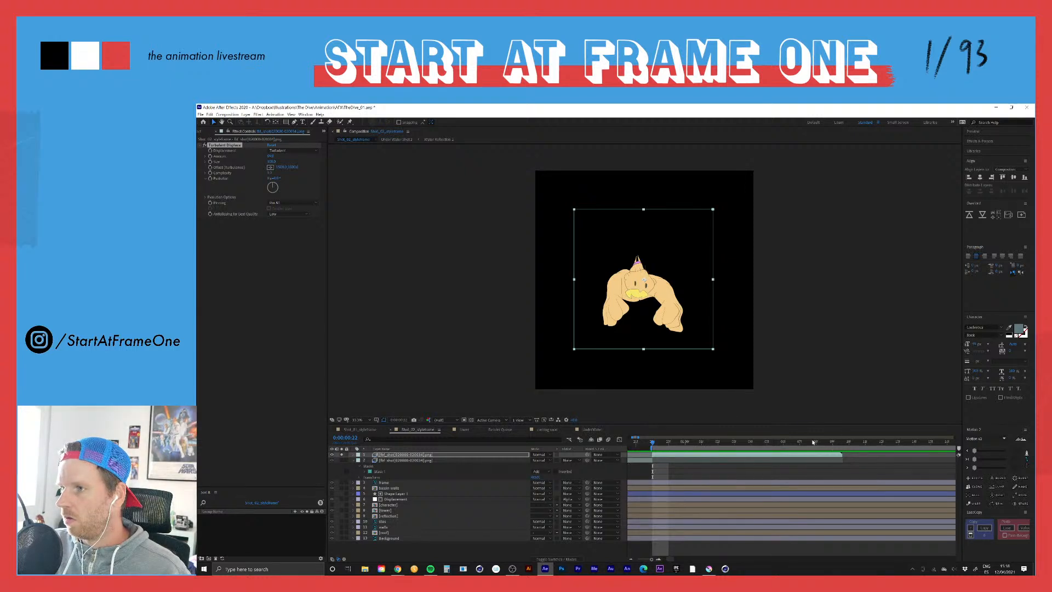
{"action": "left_click_drag", "start_coordinate": [838, 443], "coordinate": [897, 444]}
{"action": "key", "text": "space"}
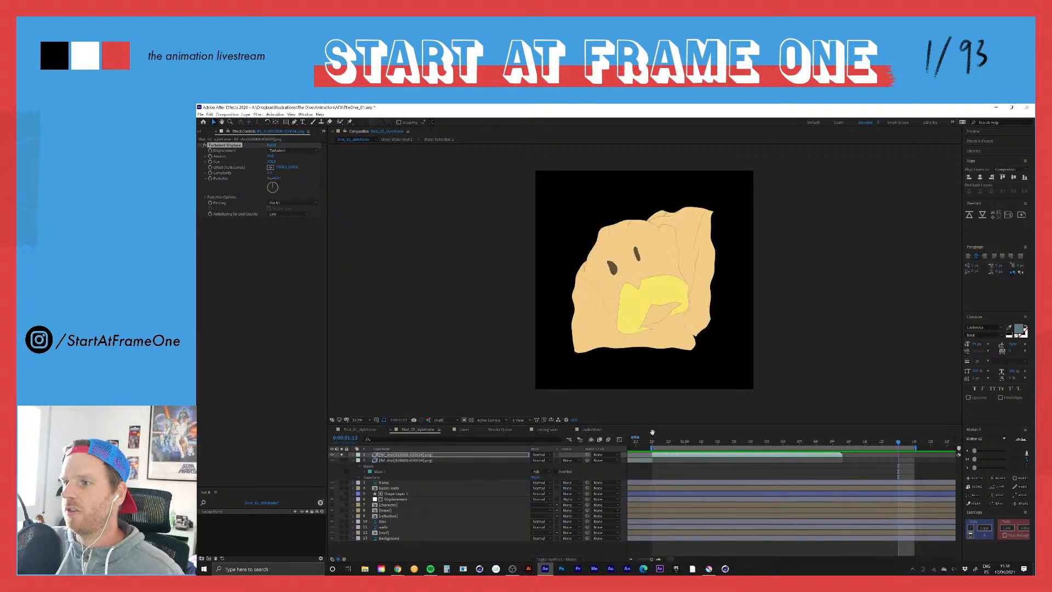
{"action": "left_click", "coordinate": [653, 441]}
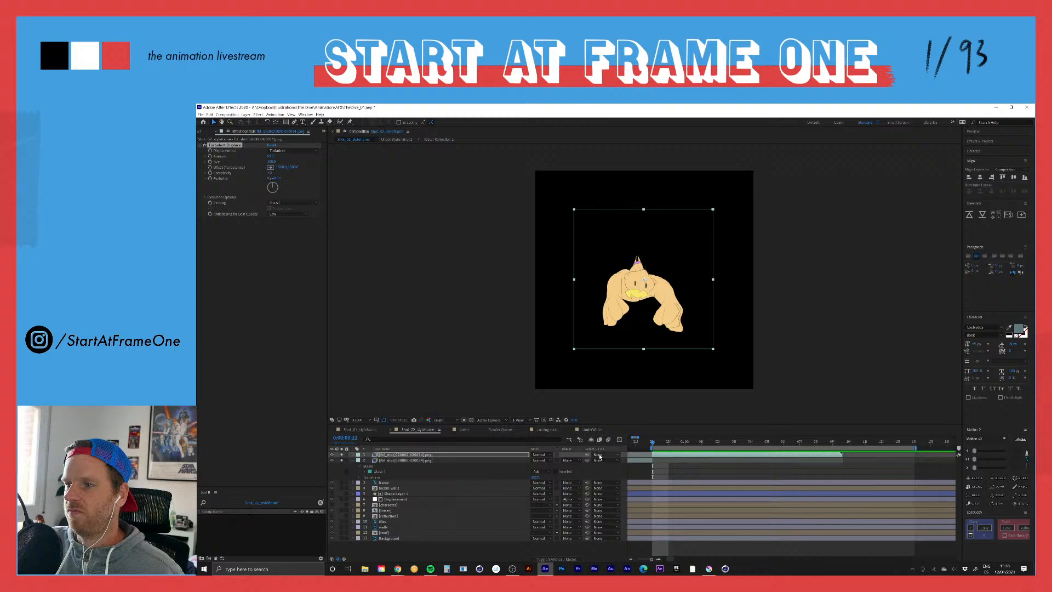
Step: Move to 0:00:00:09 and apply Turbulent Displace to the earlier fbf_shot02 segment
{"action": "left_click_drag", "start_coordinate": [670, 560], "coordinate": [666, 560]}
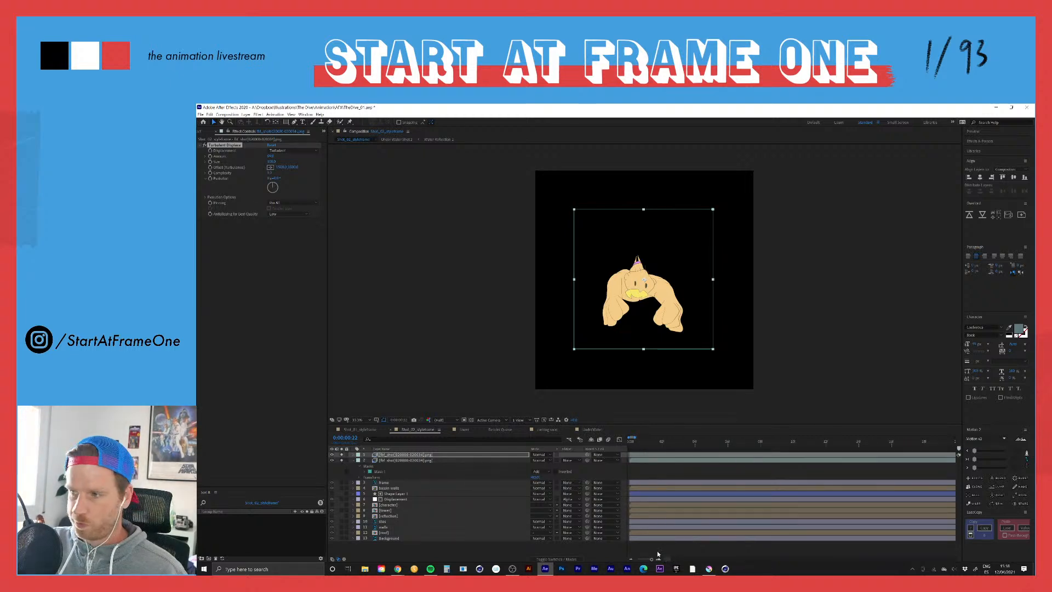
{"action": "left_click", "coordinate": [630, 560]}
{"action": "left_click", "coordinate": [630, 560]}
{"action": "left_click", "coordinate": [630, 559]}
{"action": "left_click", "coordinate": [630, 559]}
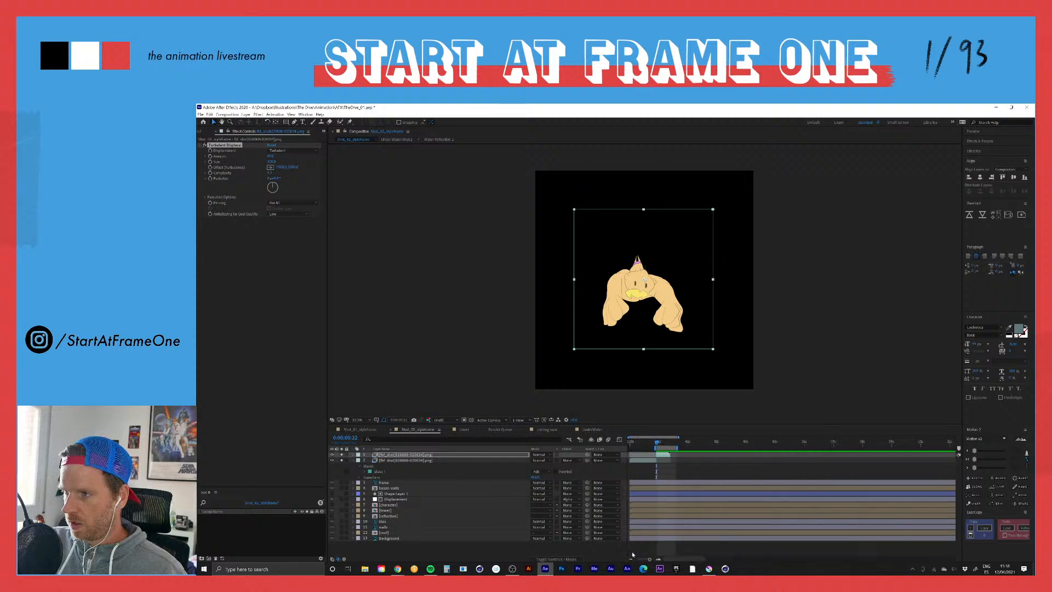
{"action": "left_click", "coordinate": [639, 444]}
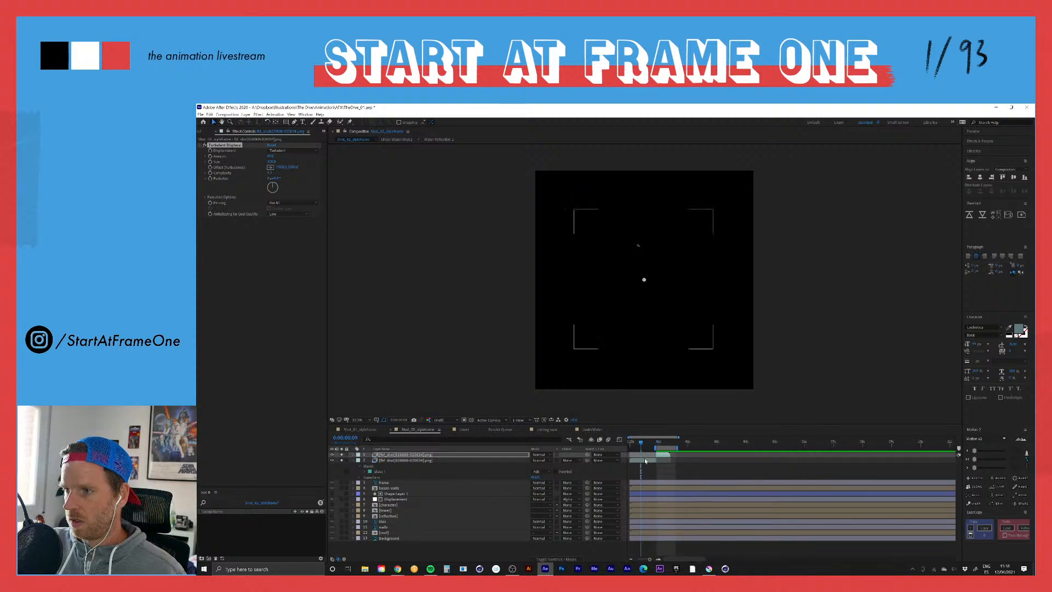
{"action": "left_click", "coordinate": [645, 461]}
{"action": "key", "text": "ctrl+space"}
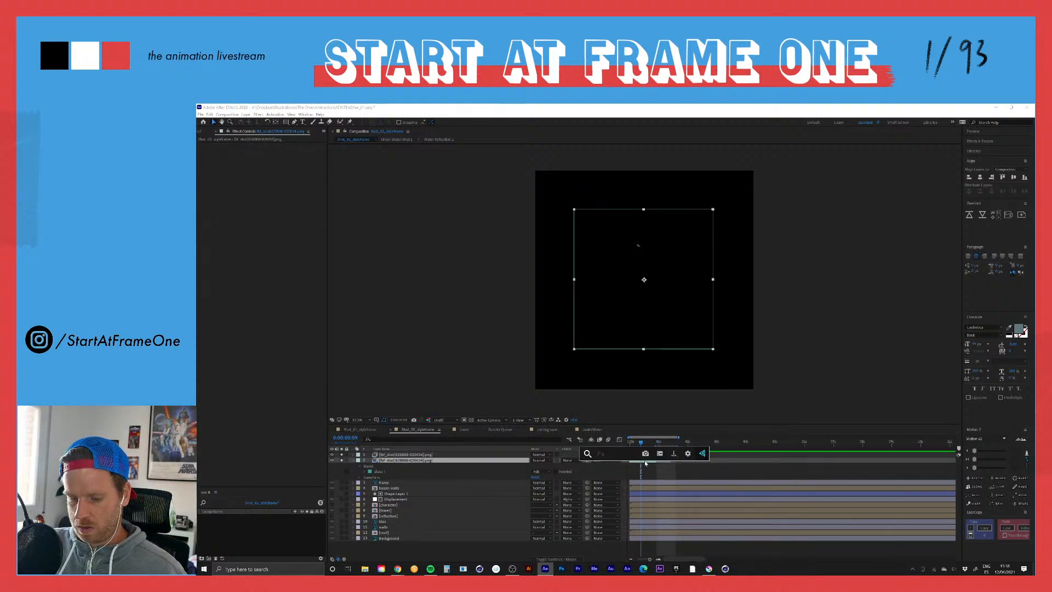
{"action": "type", "text": "tur"}
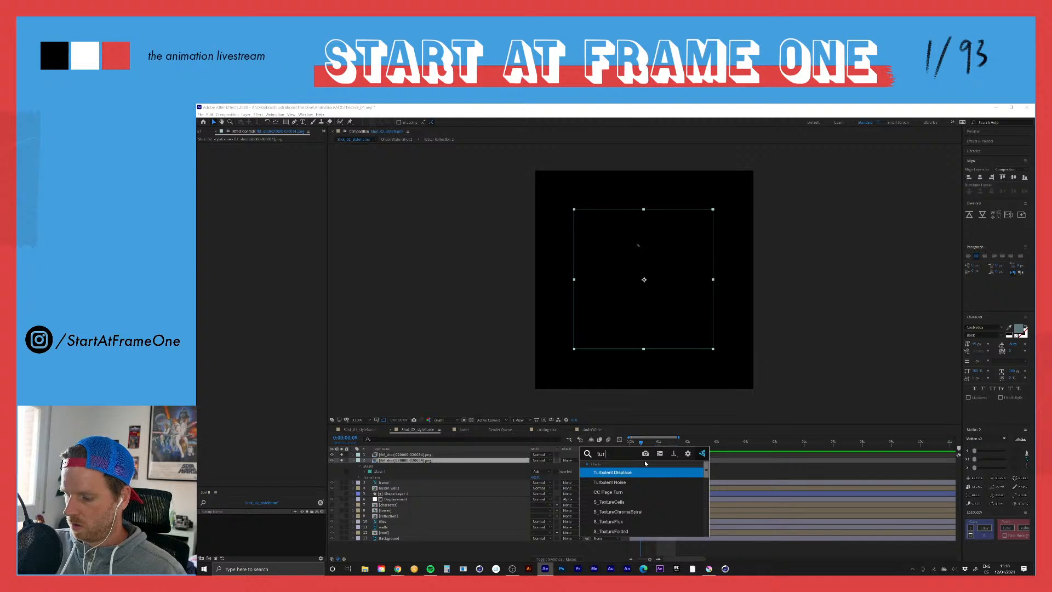
{"action": "key", "text": "Return"}
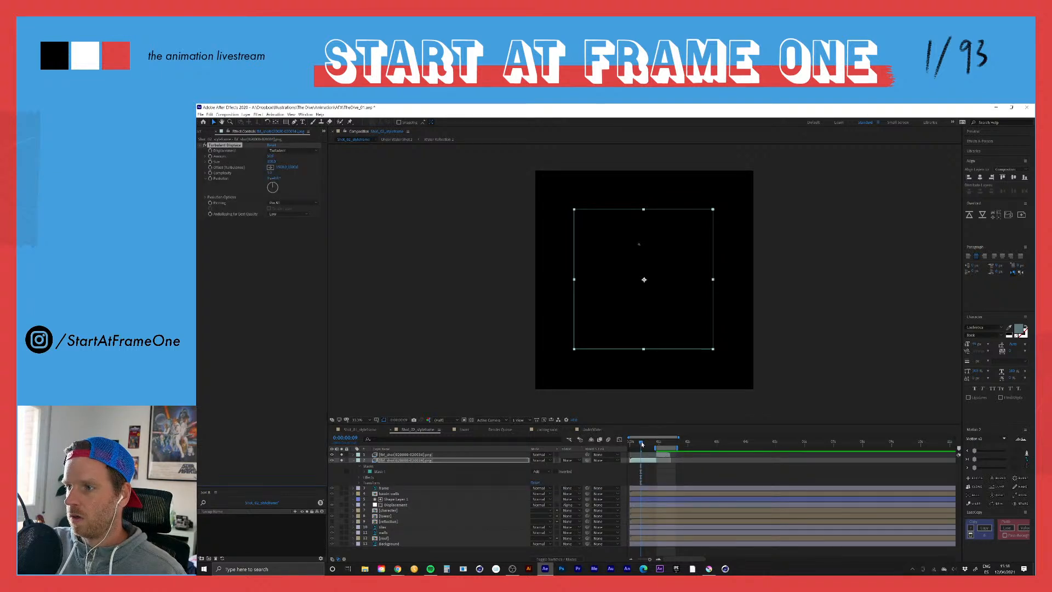
Step: Return to the first frame and preview both displaced diver segments together with the pool background
{"action": "mouse_move", "coordinate": [641, 441]}
{"action": "left_mouse_down"}
{"action": "mouse_move", "coordinate": [654, 445]}
{"action": "mouse_move", "coordinate": [624, 449]}
{"action": "left_mouse_up"}
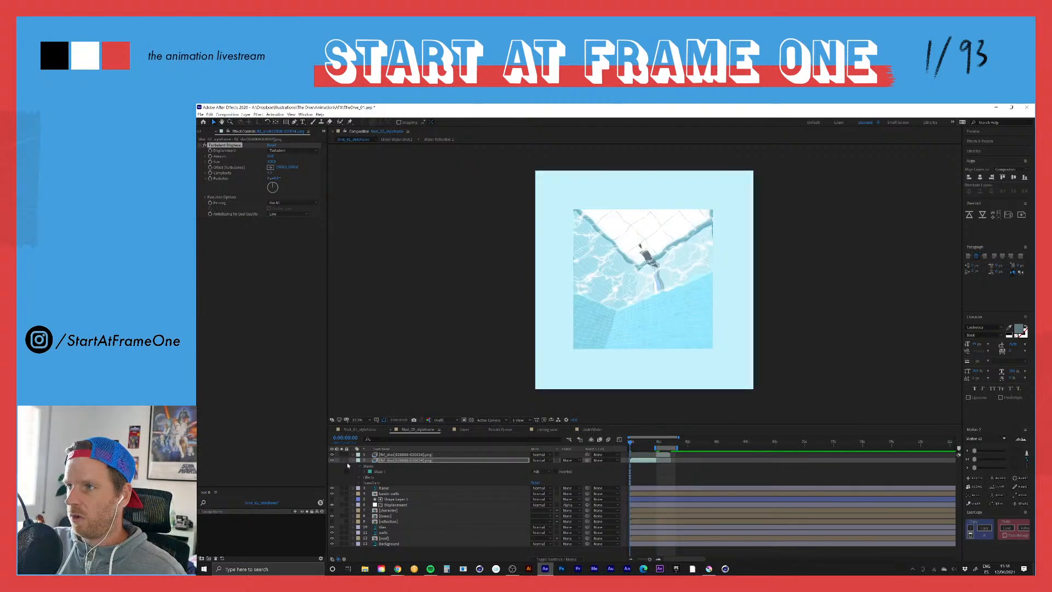
{"action": "key", "text": "space"}
{"action": "key", "text": "space"}
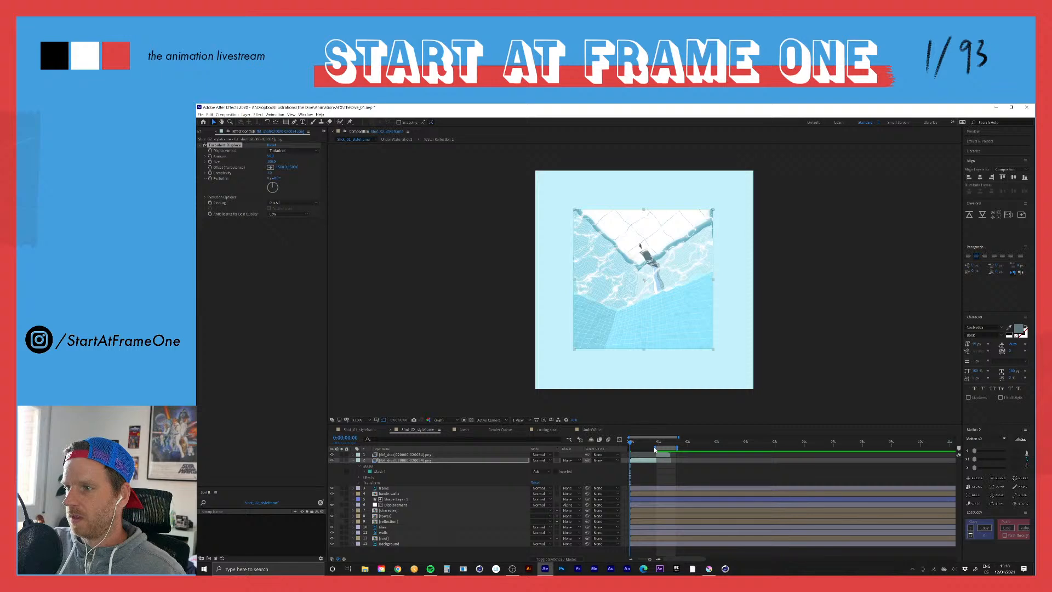
{"action": "key", "text": "space"}
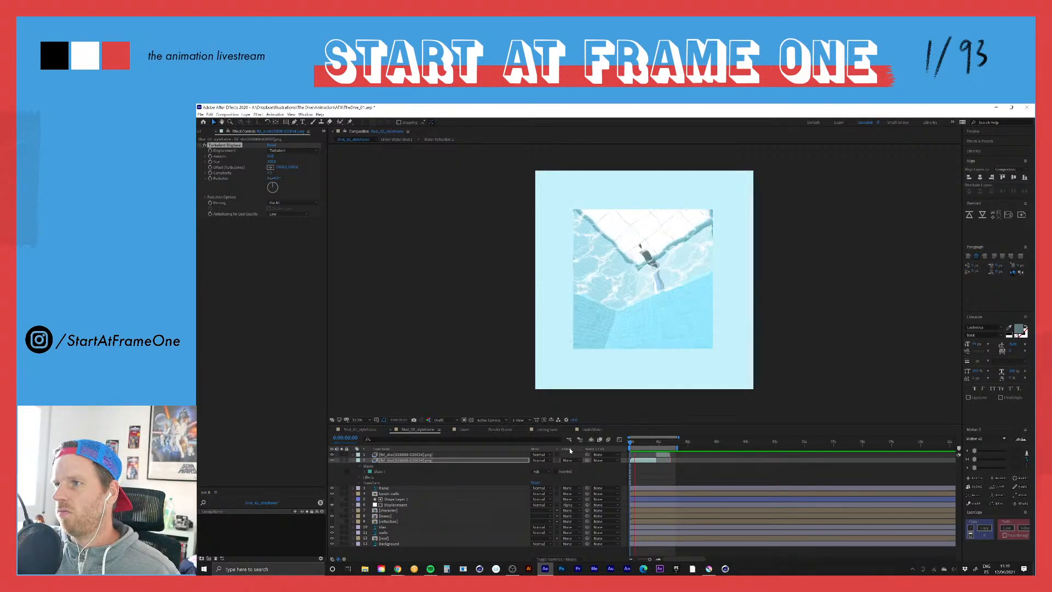
{"action": "key", "text": "space"}
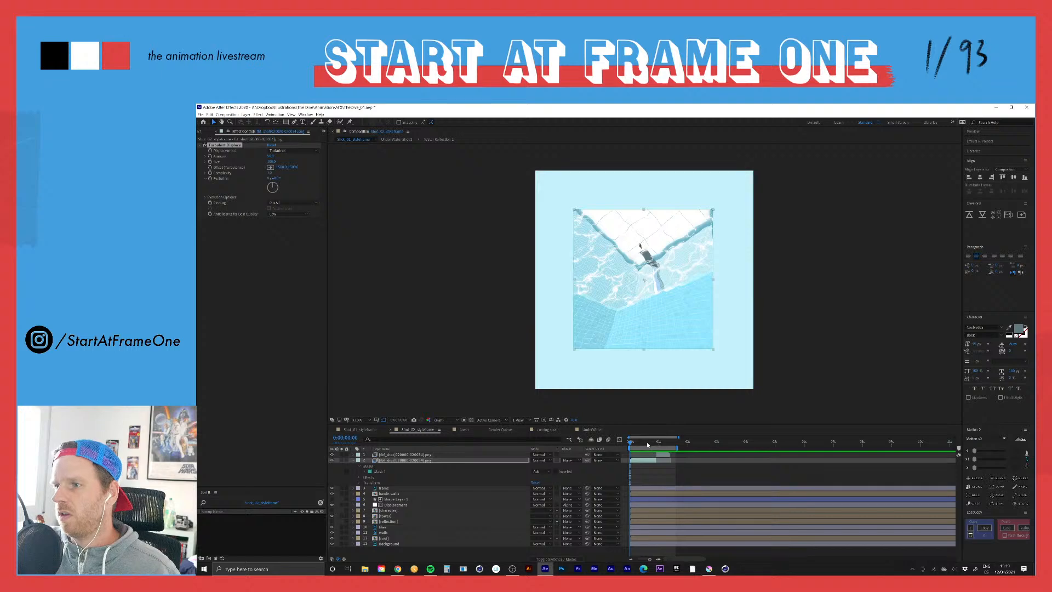
Step: At 0:00:00:21, reduce the Turbulent Displace Size on the earlier fbf_shot02 segment and preview the shot
{"action": "left_click_drag", "start_coordinate": [647, 445], "coordinate": [656, 442]}
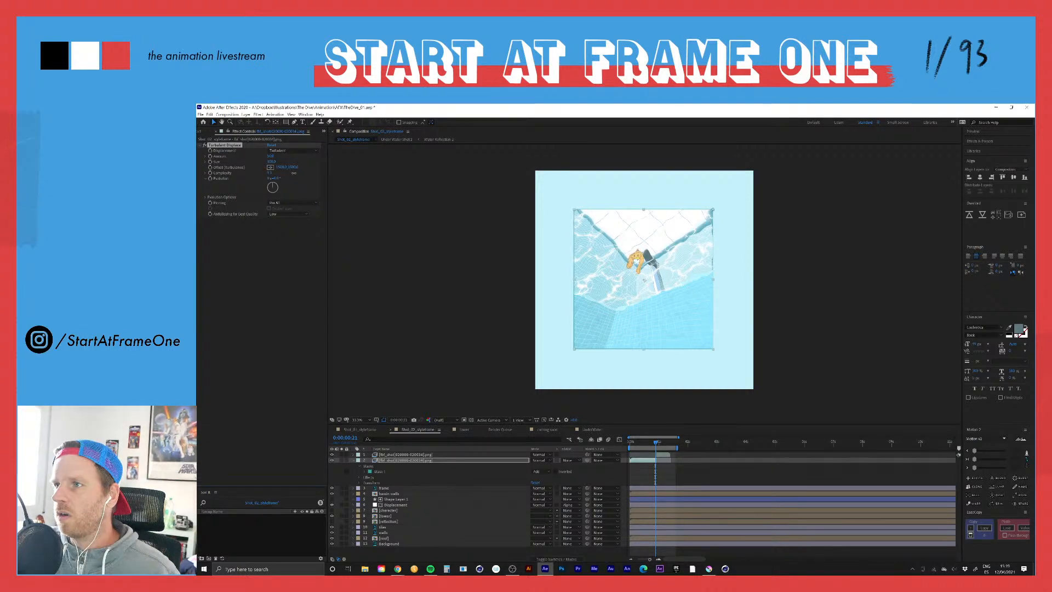
{"action": "left_click_drag", "start_coordinate": [293, 173], "coordinate": [242, 162]}
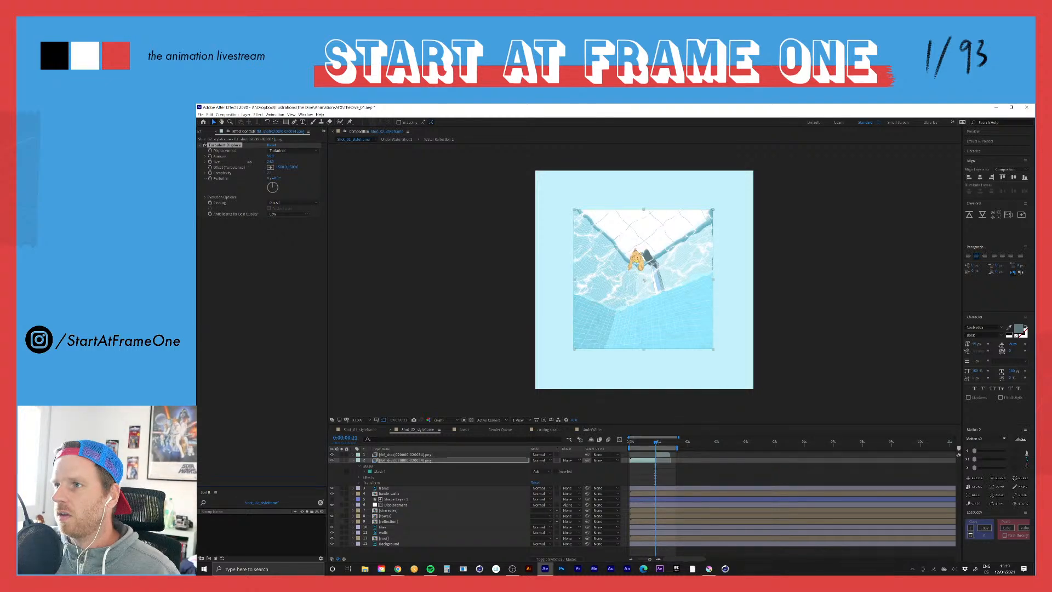
{"action": "key", "text": "space"}
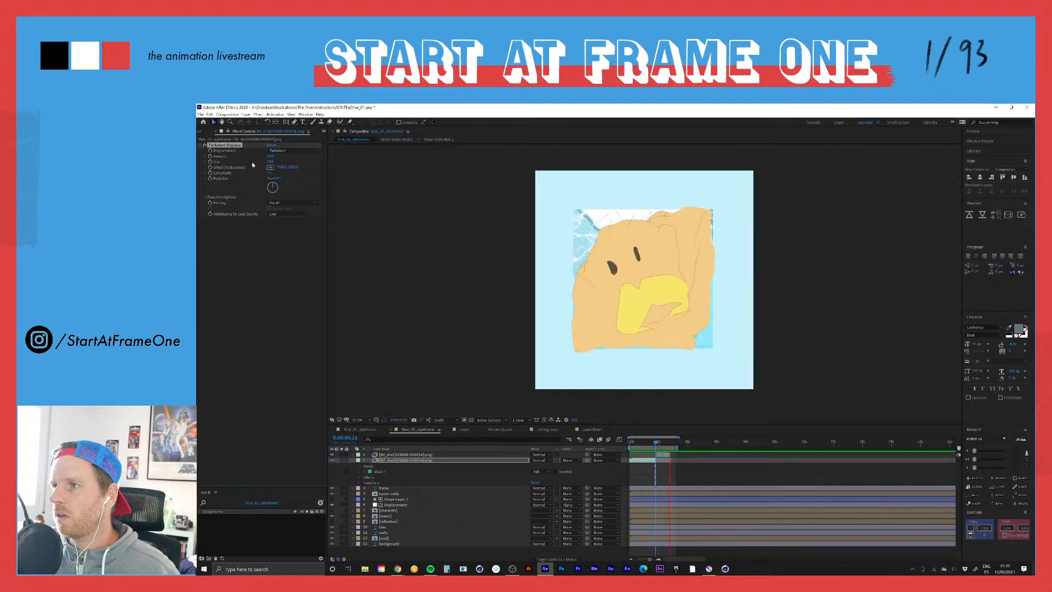
{"action": "key", "text": "space"}
Step: At 0:00:01:02, lower the Turbulent Displace Amount on the later fbf_shot02 segment and preview the shot
{"action": "left_click", "coordinate": [661, 443]}
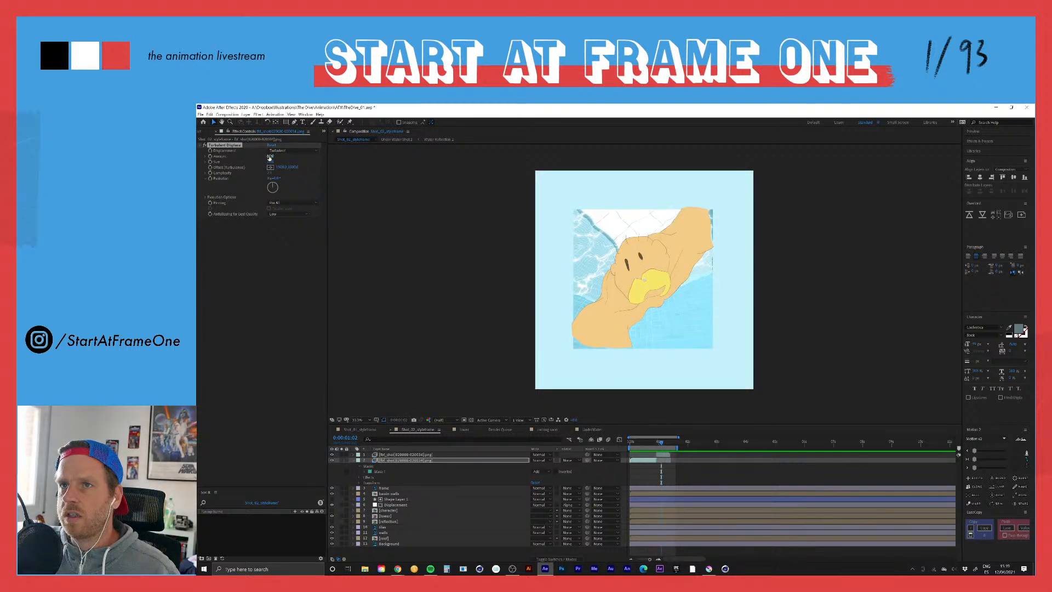
{"action": "left_click_drag", "start_coordinate": [268, 157], "coordinate": [262, 156]}
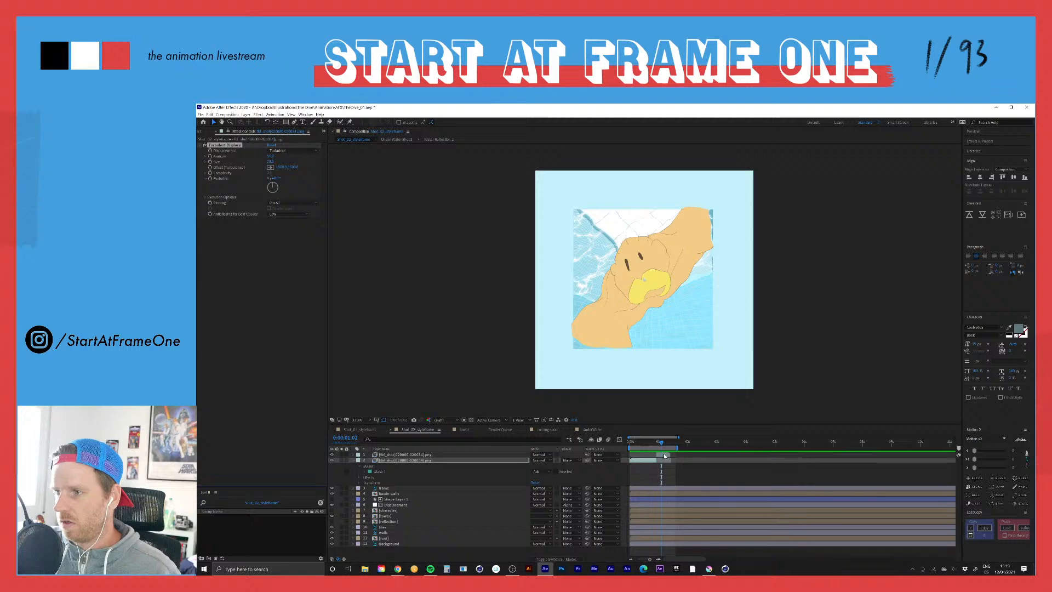
{"action": "left_click", "coordinate": [663, 454]}
{"action": "mouse_move", "coordinate": [269, 156]}
{"action": "left_mouse_down"}
{"action": "mouse_move", "coordinate": [280, 156]}
{"action": "mouse_move", "coordinate": [261, 157]}
{"action": "left_mouse_up"}
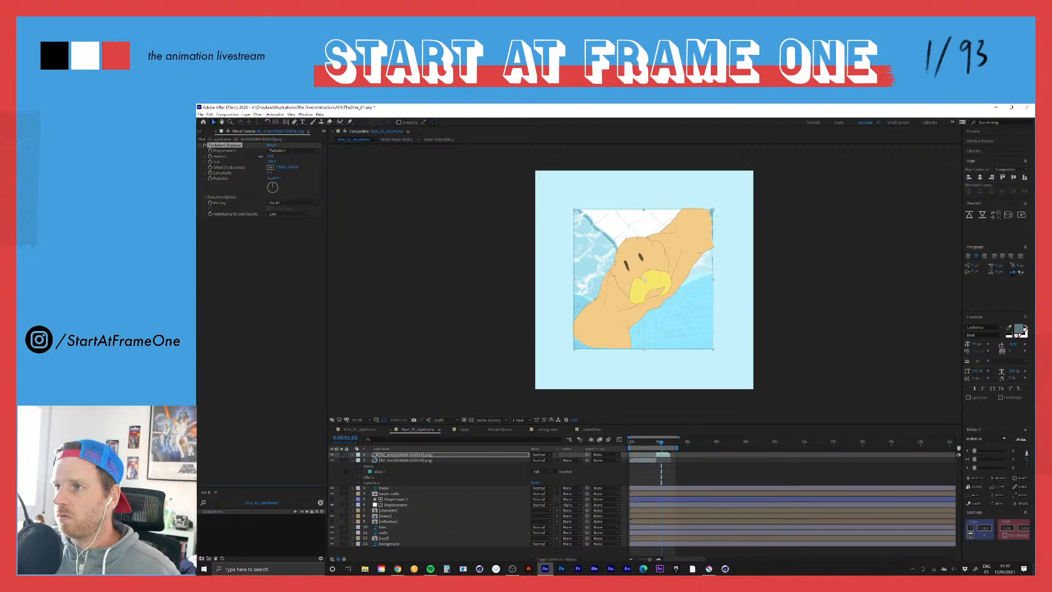
{"action": "key", "text": "space"}
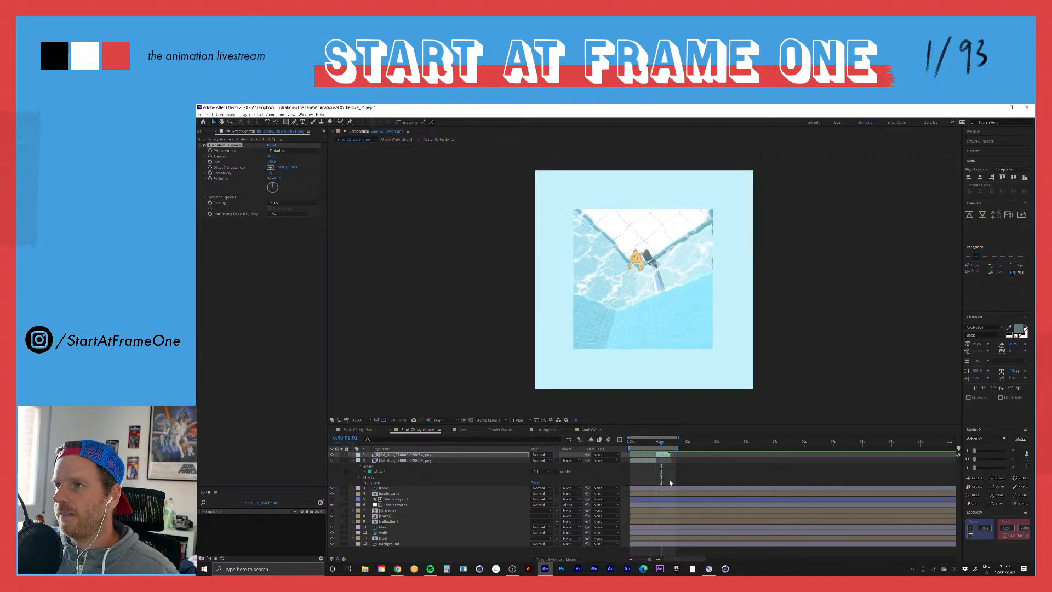
{"action": "key", "text": "space"}
Step: At 0:00:00:22, check the Displacement layer's Turbulent Displace settings, collapse the effect, and switch away from After Effects
{"action": "left_click", "coordinate": [656, 441]}
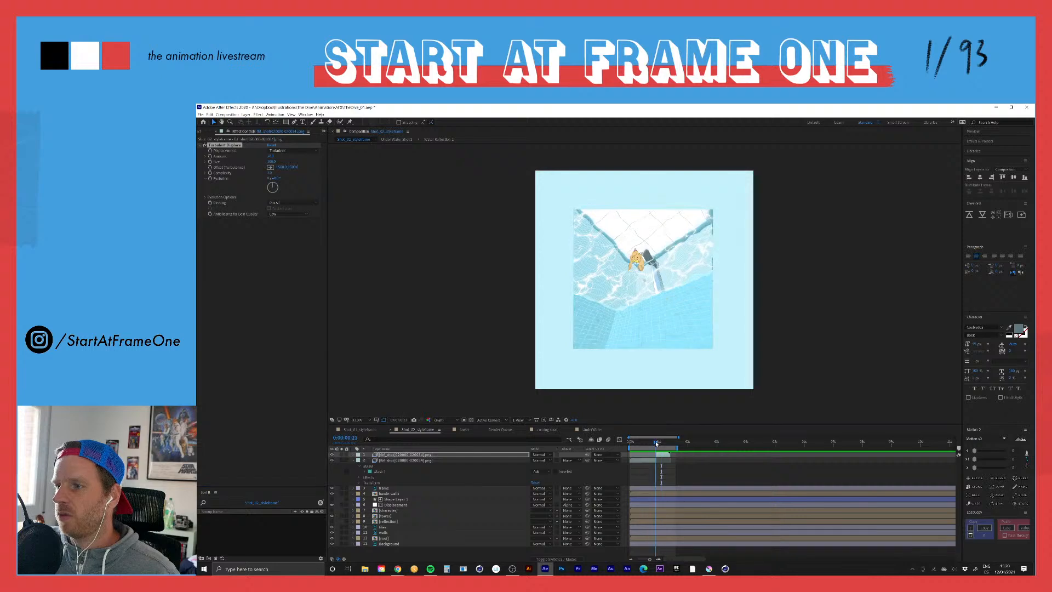
{"action": "left_click_drag", "start_coordinate": [656, 443], "coordinate": [657, 443]}
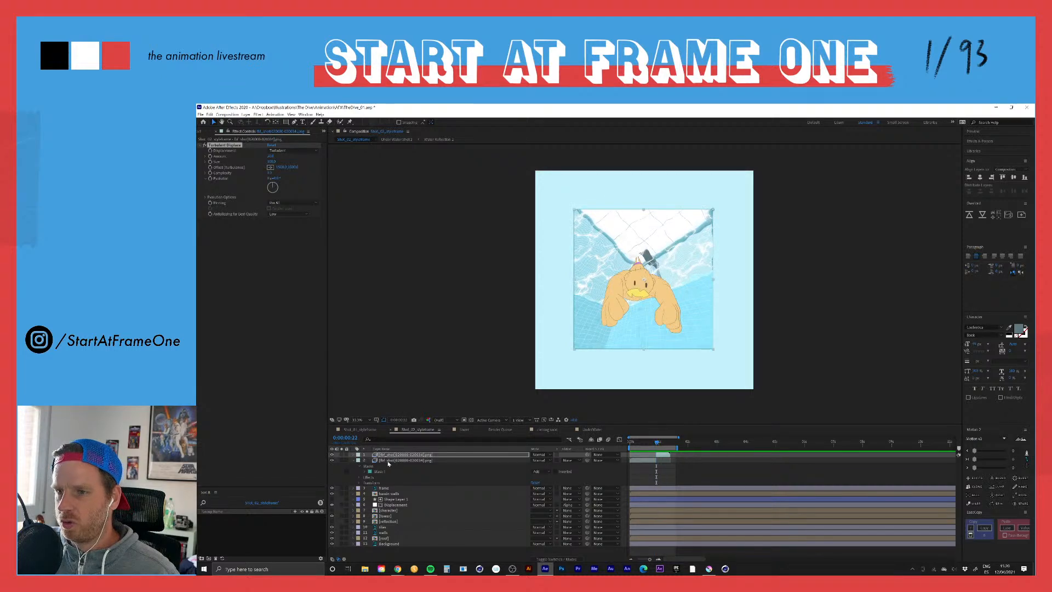
{"action": "left_click", "coordinate": [392, 505]}
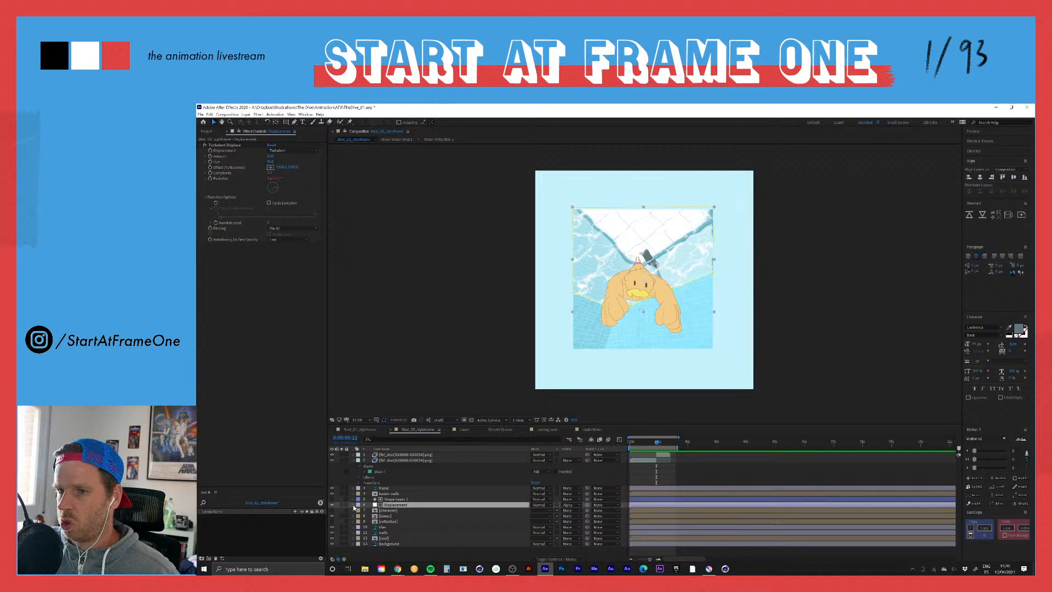
{"action": "left_click", "coordinate": [201, 146]}
{"action": "key", "text": "alt+Tab"}
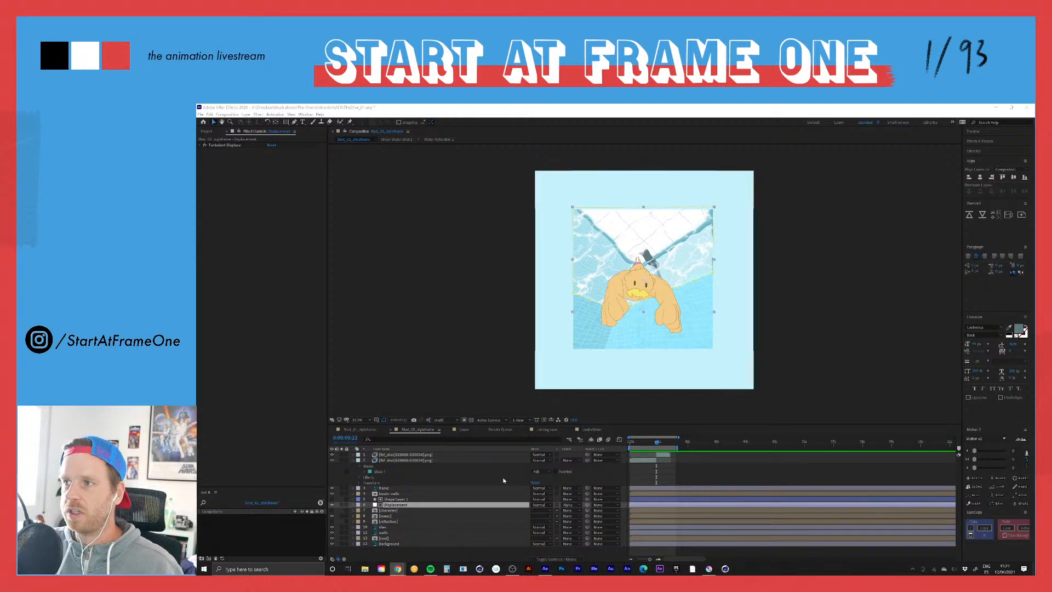
Step: Add a Slider Control effect to the Displacement layer
{"action": "mouse_move", "coordinate": [657, 442]}
{"action": "left_mouse_down"}
{"action": "mouse_move", "coordinate": [645, 450]}
{"action": "mouse_move", "coordinate": [657, 453]}
{"action": "left_mouse_up"}
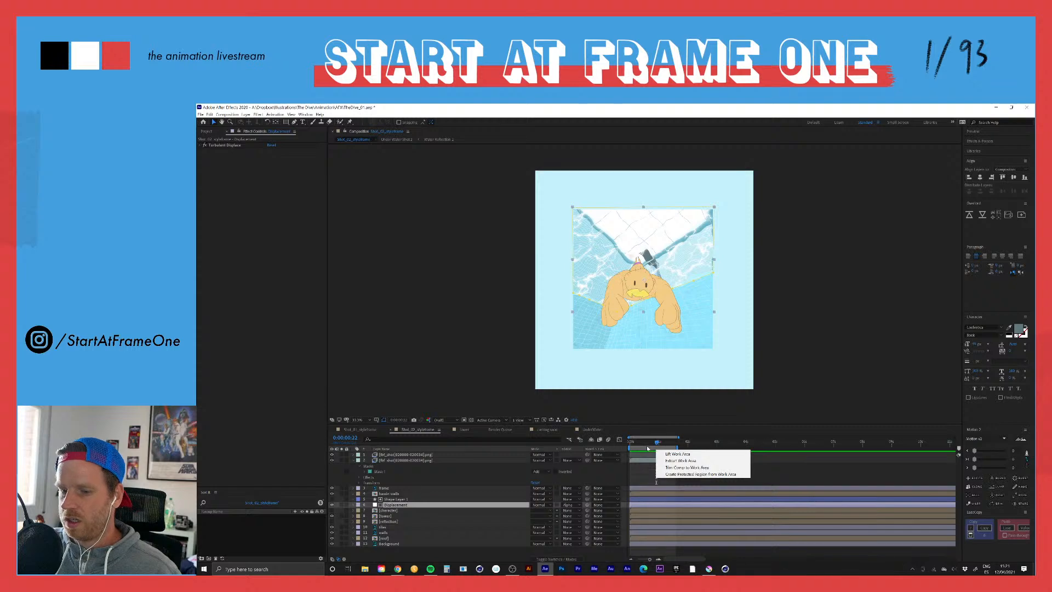
{"action": "left_click", "coordinate": [656, 445]}
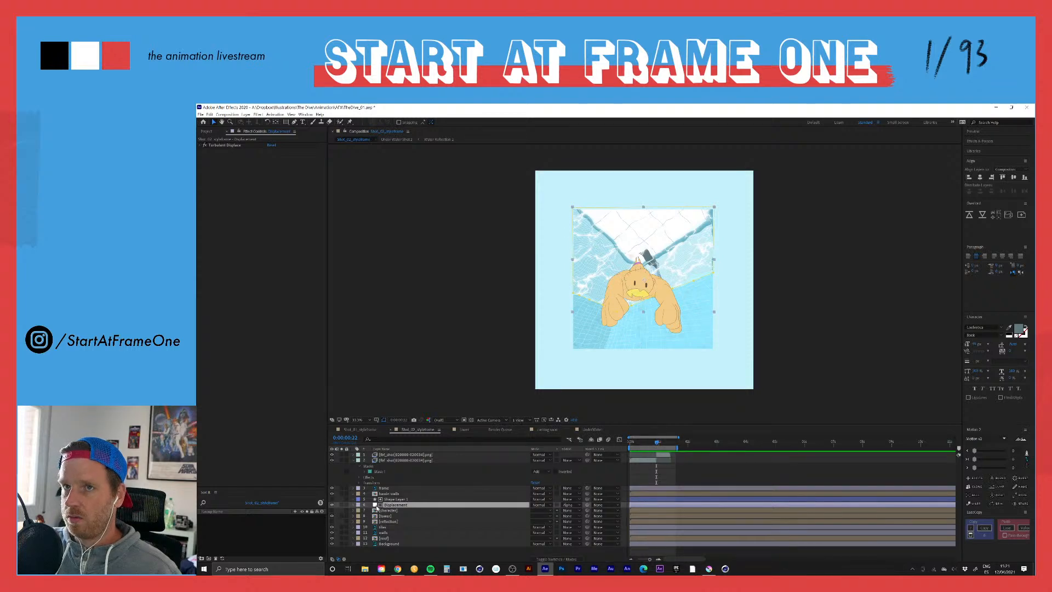
{"action": "key", "text": "ctrl+space"}
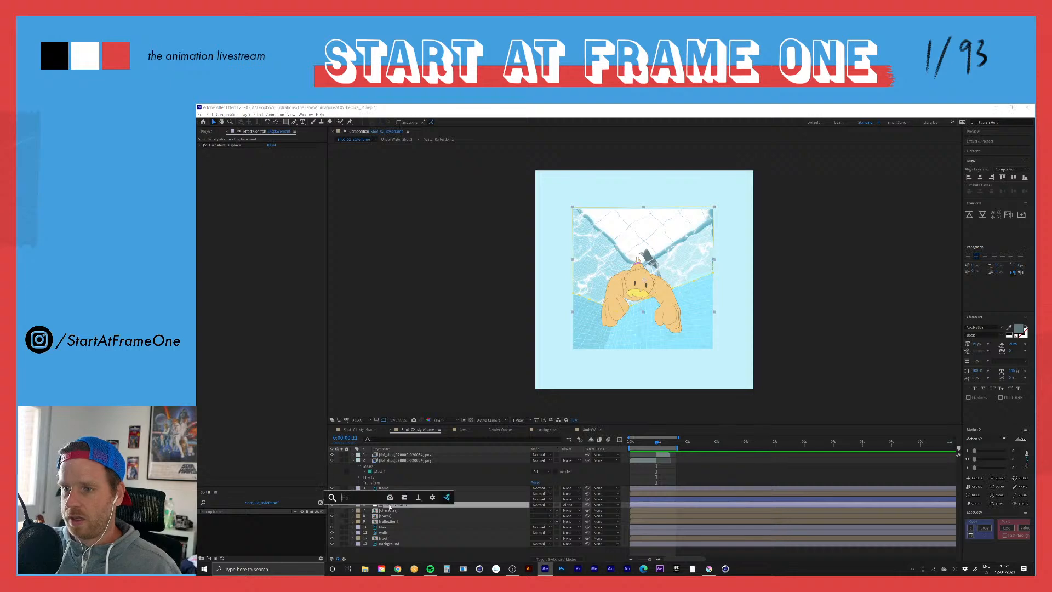
{"action": "type", "text": "slider"}
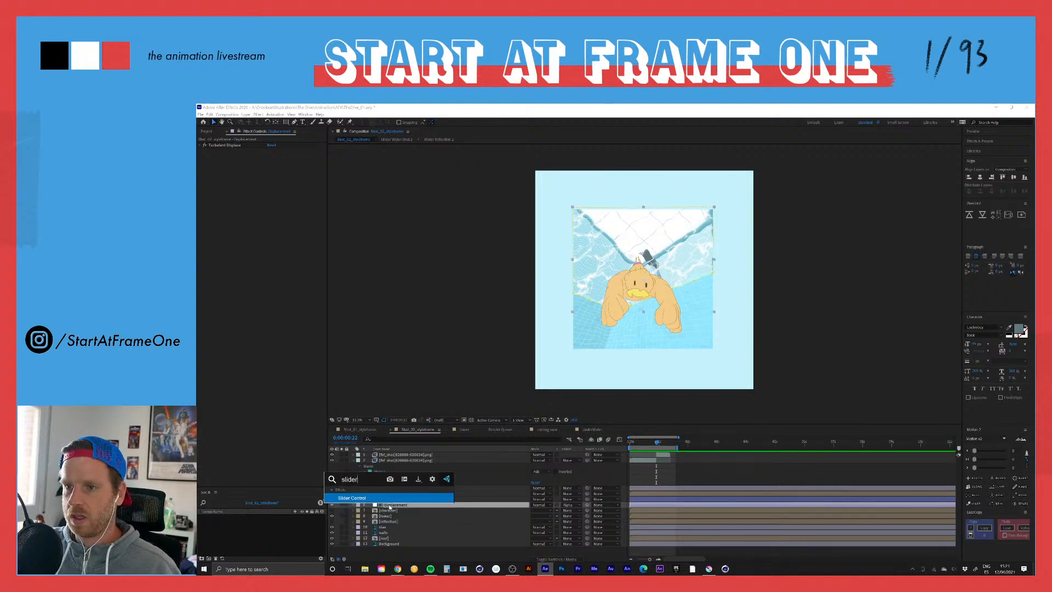
{"action": "key", "text": "Return"}
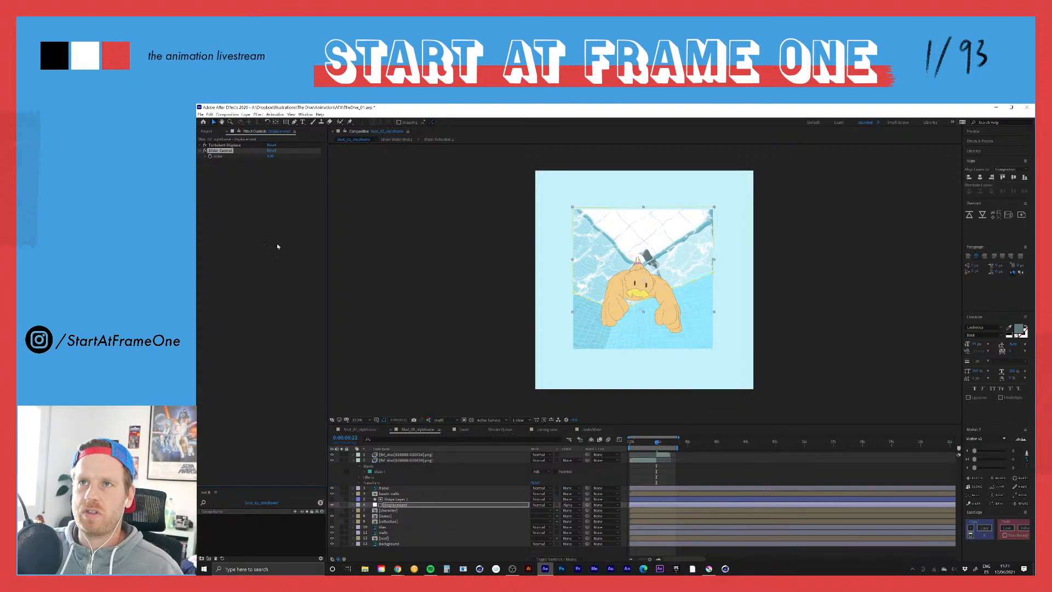
Step: In the Displacement layer's Turbulent Displace Evolution expression, declare a variable named turbulence linked to the Slider Control's slider
{"action": "left_click", "coordinate": [396, 505]}
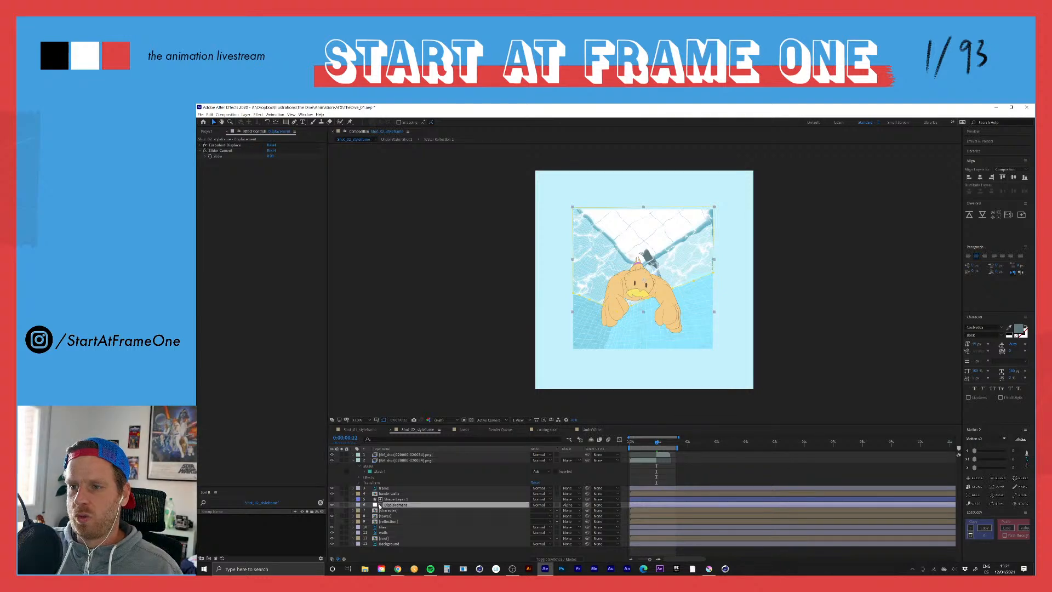
{"action": "left_click", "coordinate": [352, 505]}
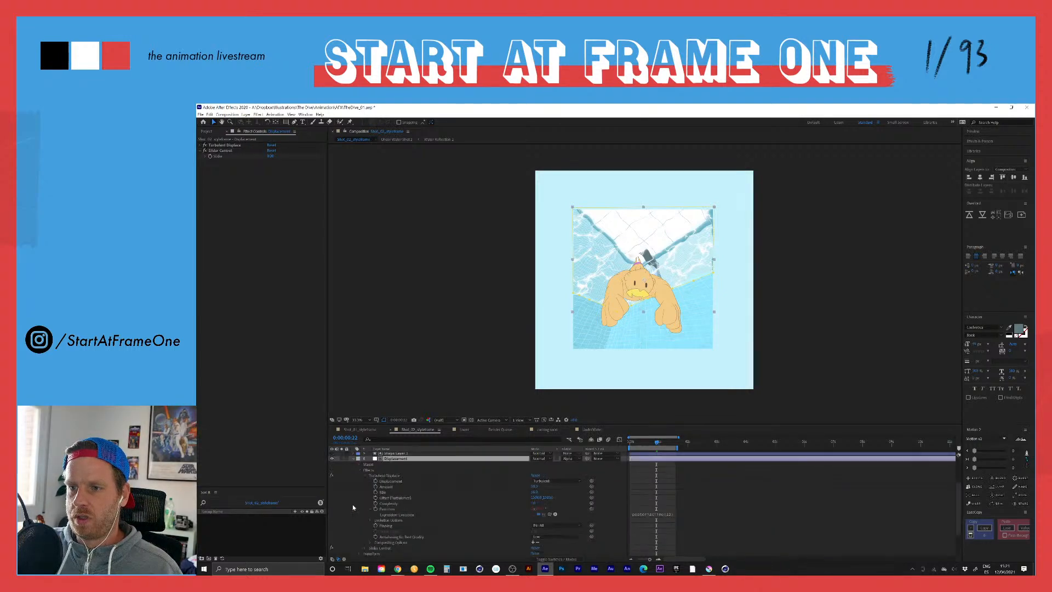
{"action": "left_click", "coordinate": [377, 475]}
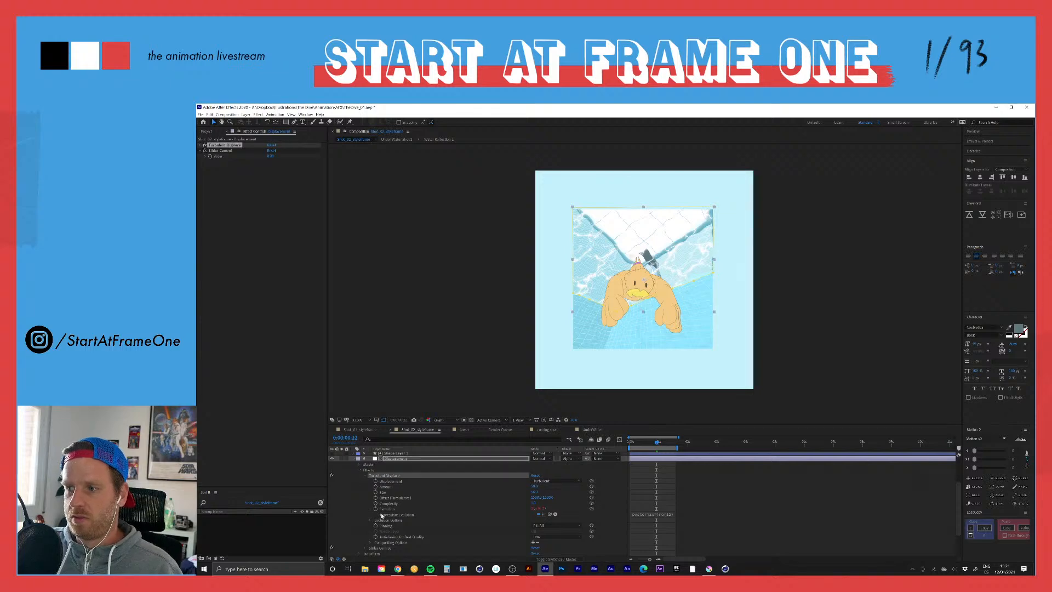
{"action": "left_click", "coordinate": [649, 516]}
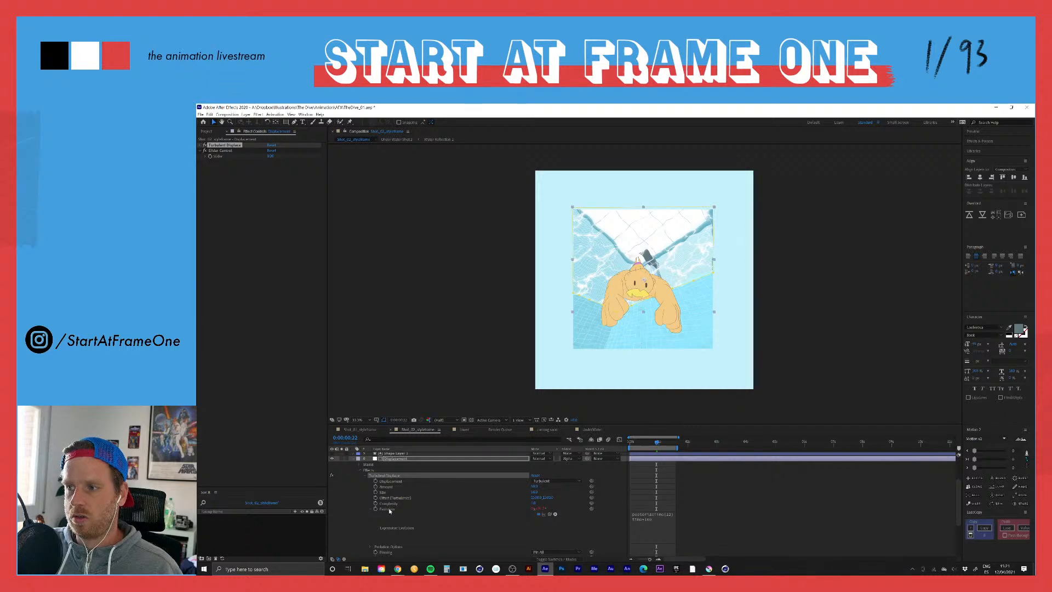
{"action": "left_click", "coordinate": [647, 521]}
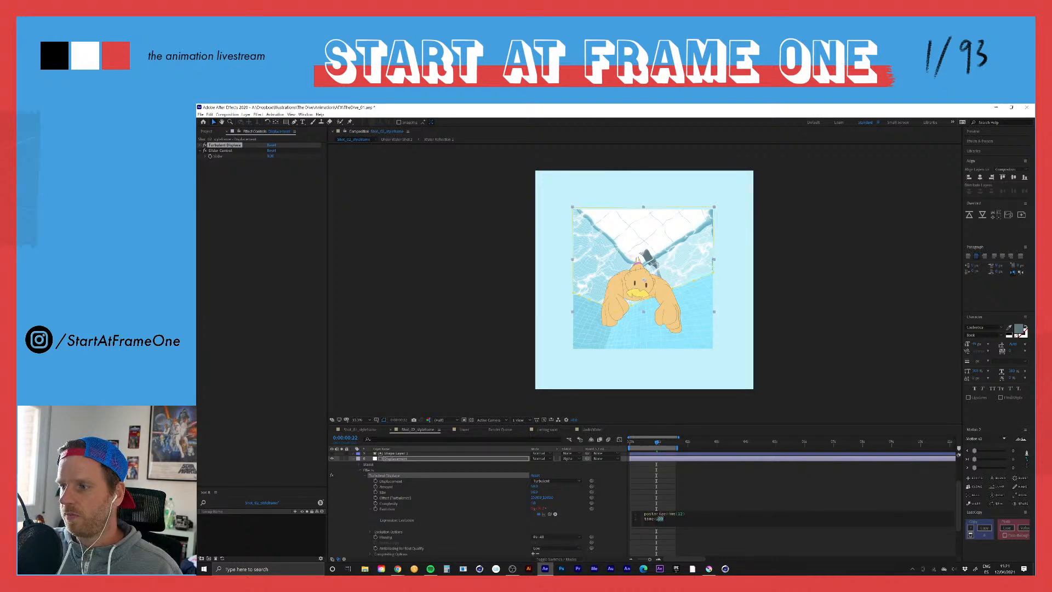
{"action": "left_click", "coordinate": [663, 519]}
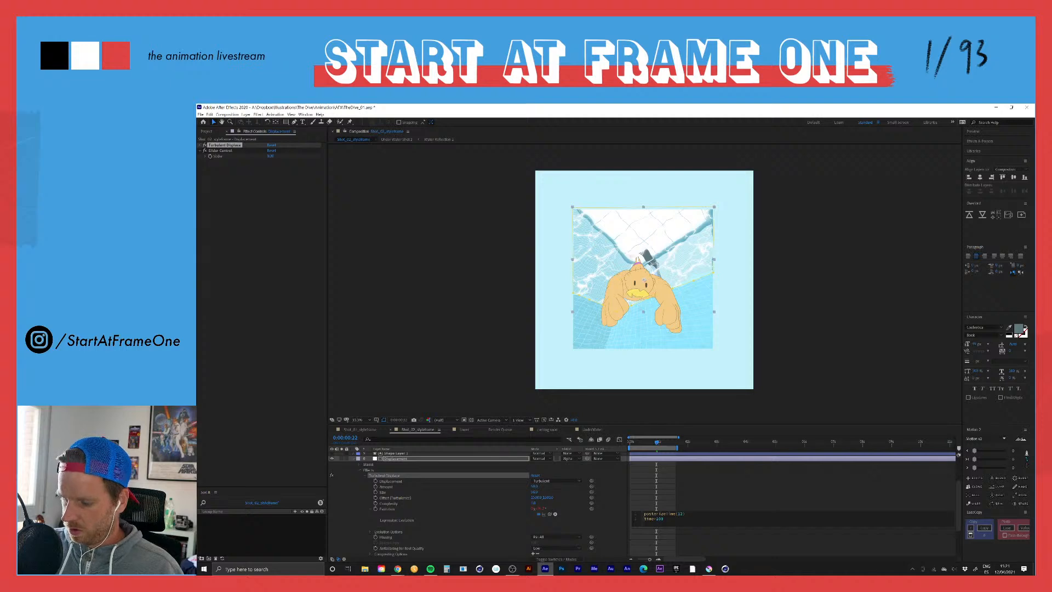
{"action": "key", "text": "Return"}
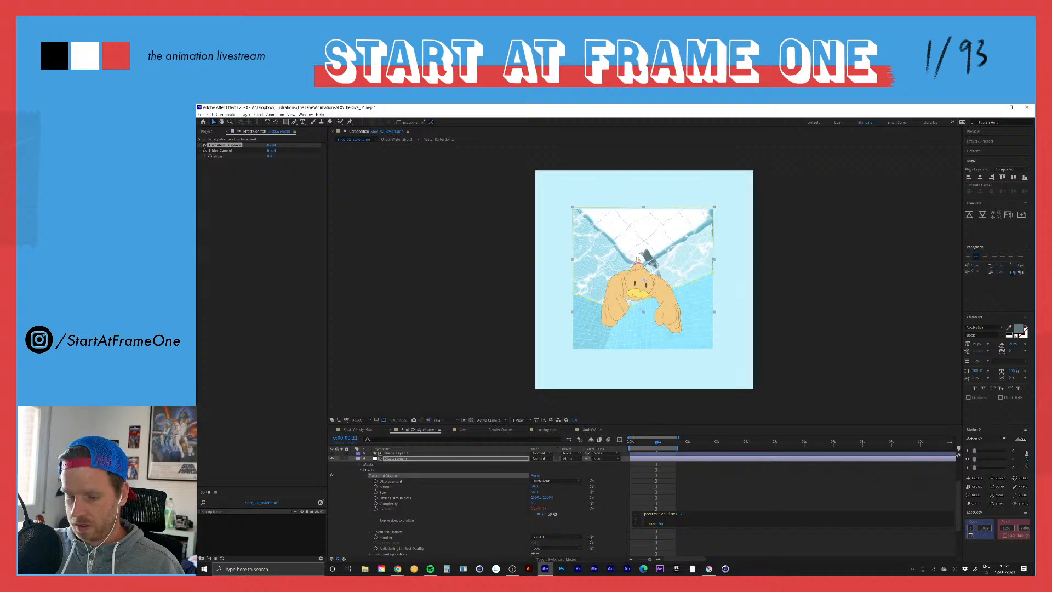
{"action": "type", "text": "turbulence ="}
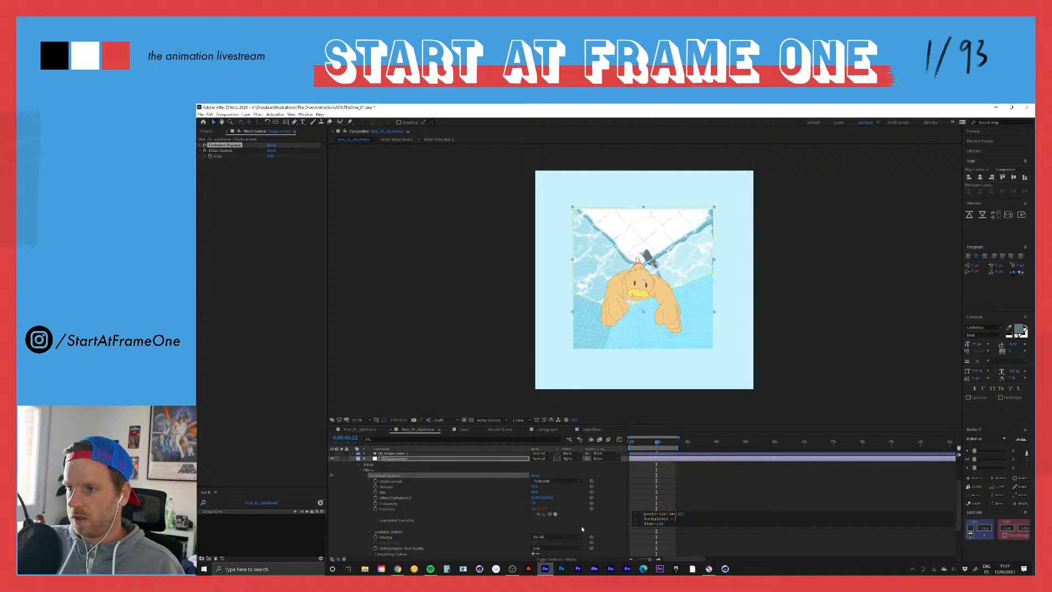
{"action": "left_click_drag", "start_coordinate": [550, 514], "coordinate": [218, 156]}
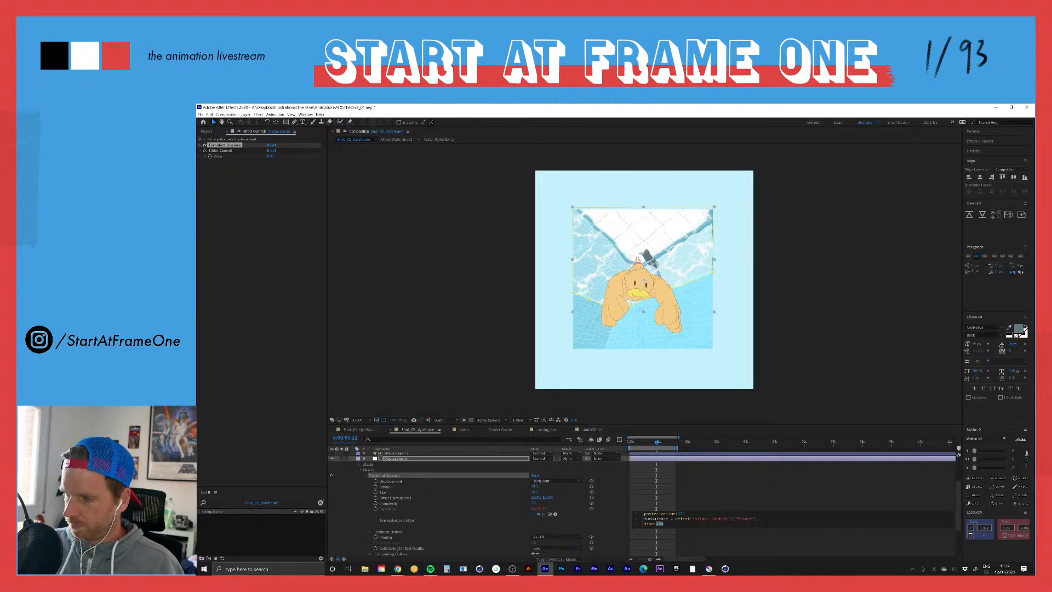
{"action": "left_click", "coordinate": [652, 519]}
{"action": "key", "text": "Home"}
{"action": "type", "text": "var"}
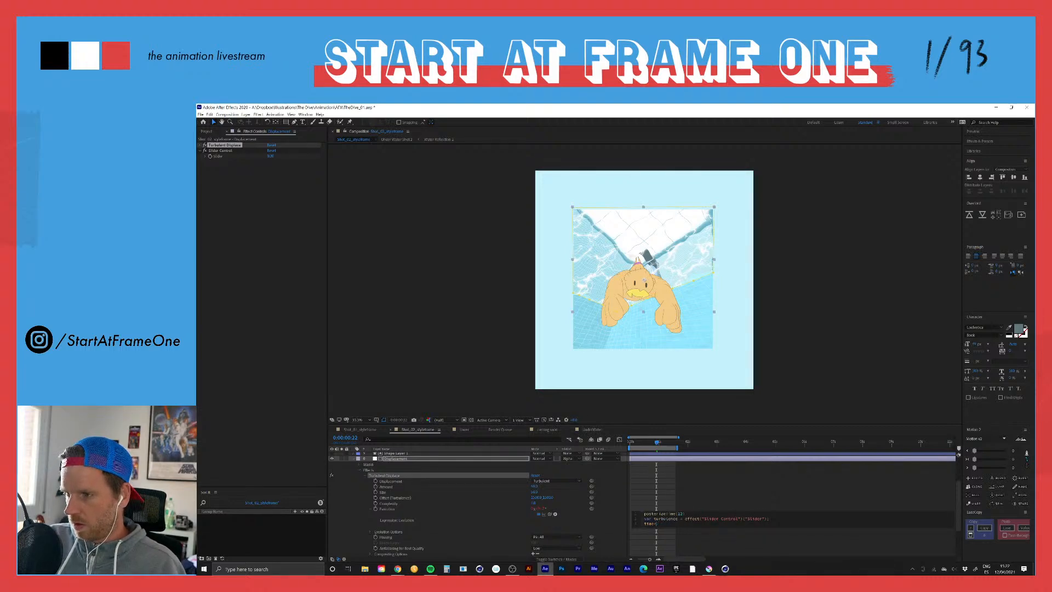
Step: Replace the number multiplying time in the Evolution expression with the turbulence variable and commit the expression
{"action": "type", "text": "urbulence"}
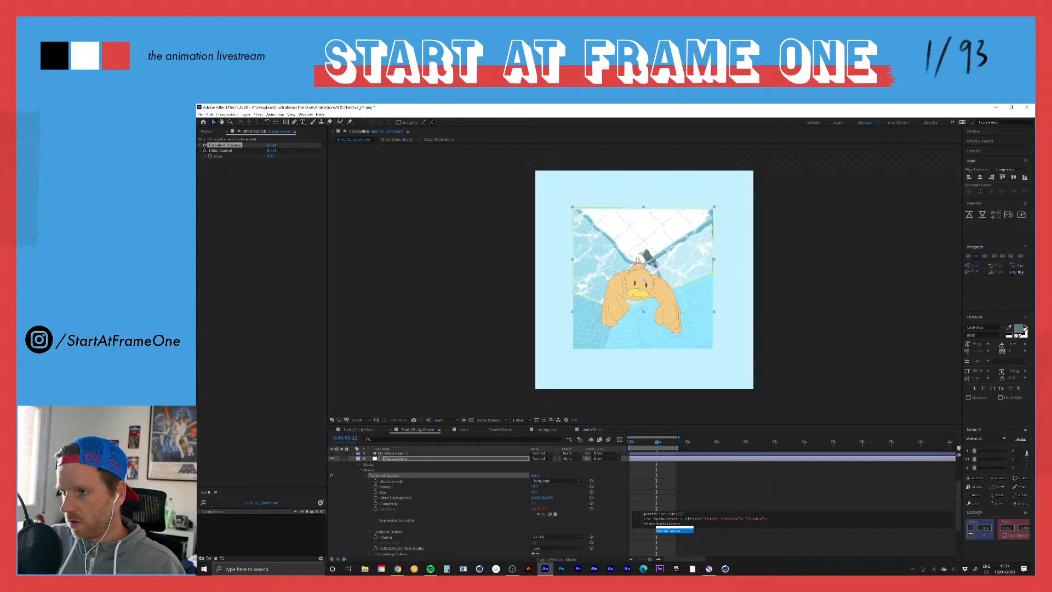
{"action": "key", "text": "Return"}
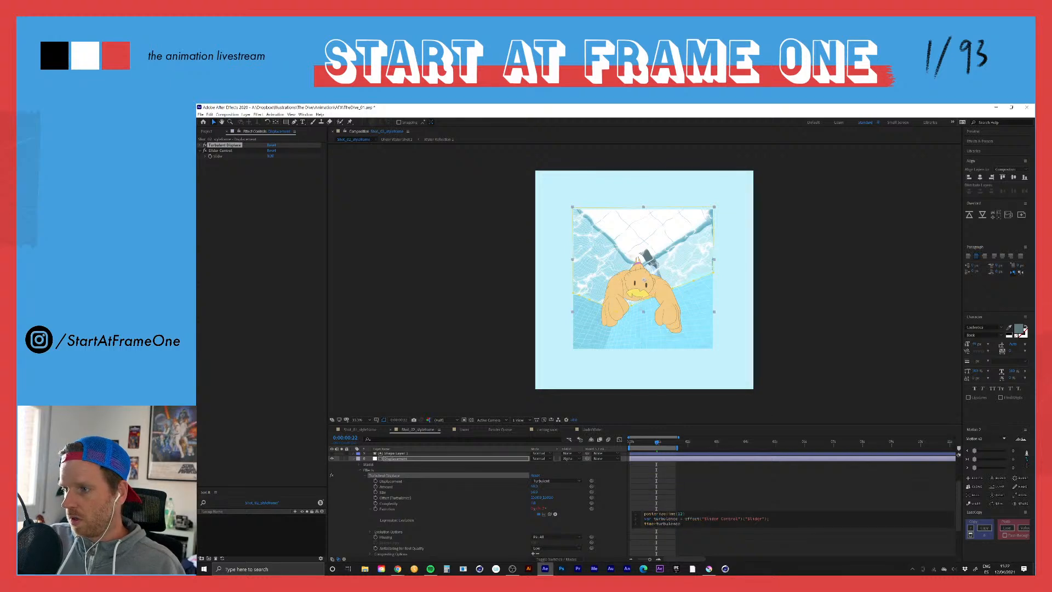
{"action": "left_click", "coordinate": [606, 527]}
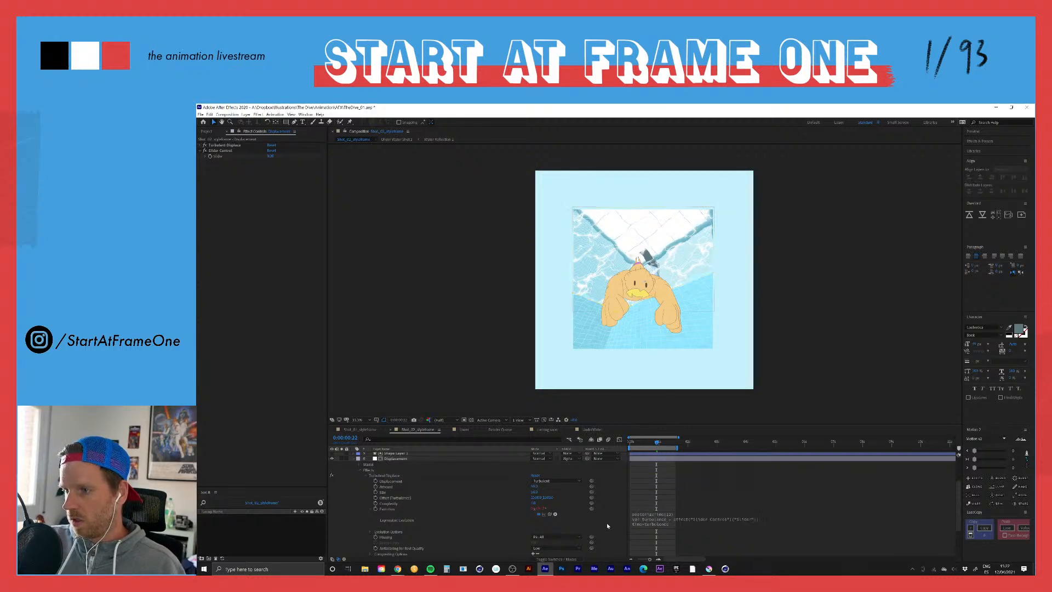
Step: Set the Displacement layer's Slider Control to 100 and keyframe it at the first frame
{"action": "left_click", "coordinate": [219, 151]}
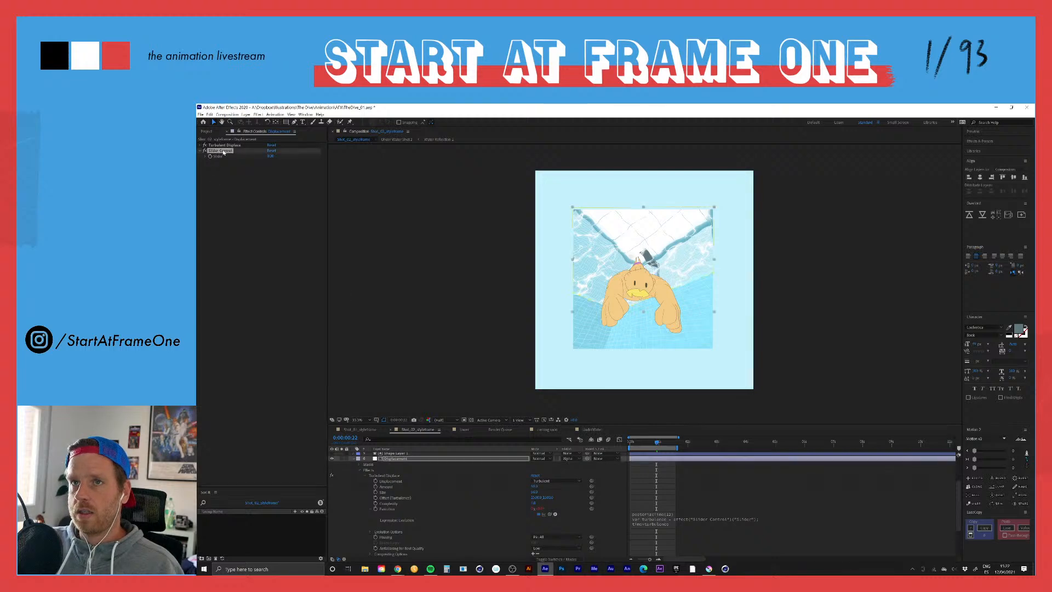
{"action": "left_click", "coordinate": [270, 157]}
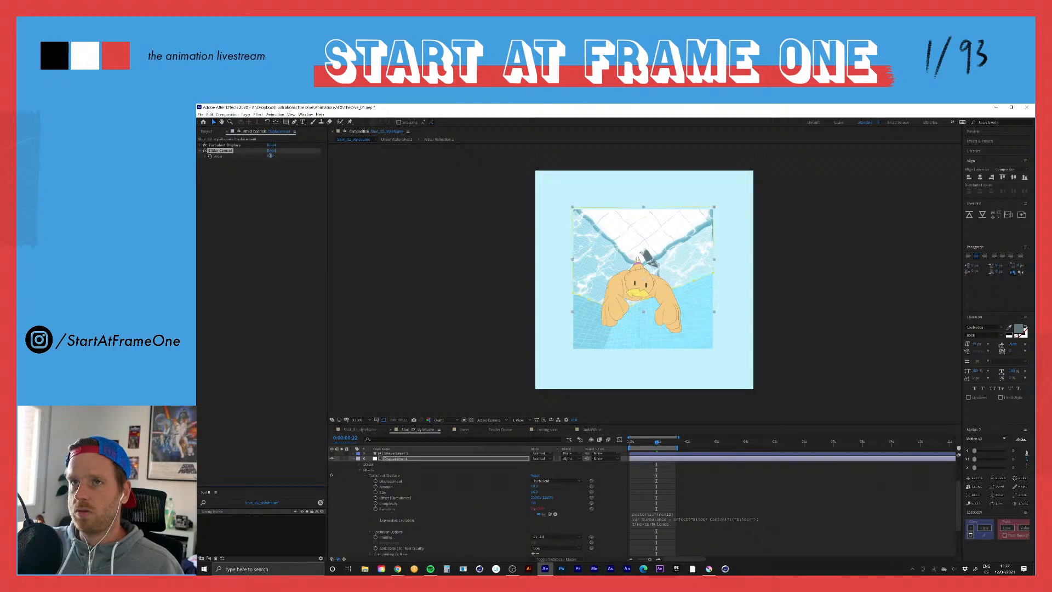
{"action": "type", "text": "100"}
{"action": "key", "text": "Return"}
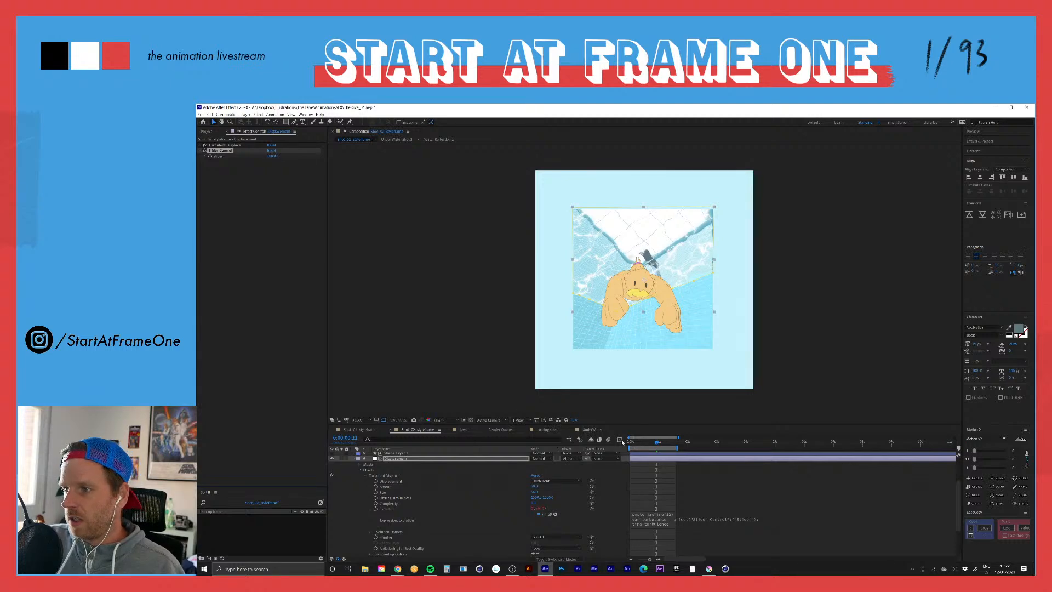
{"action": "left_click_drag", "start_coordinate": [656, 442], "coordinate": [622, 442]}
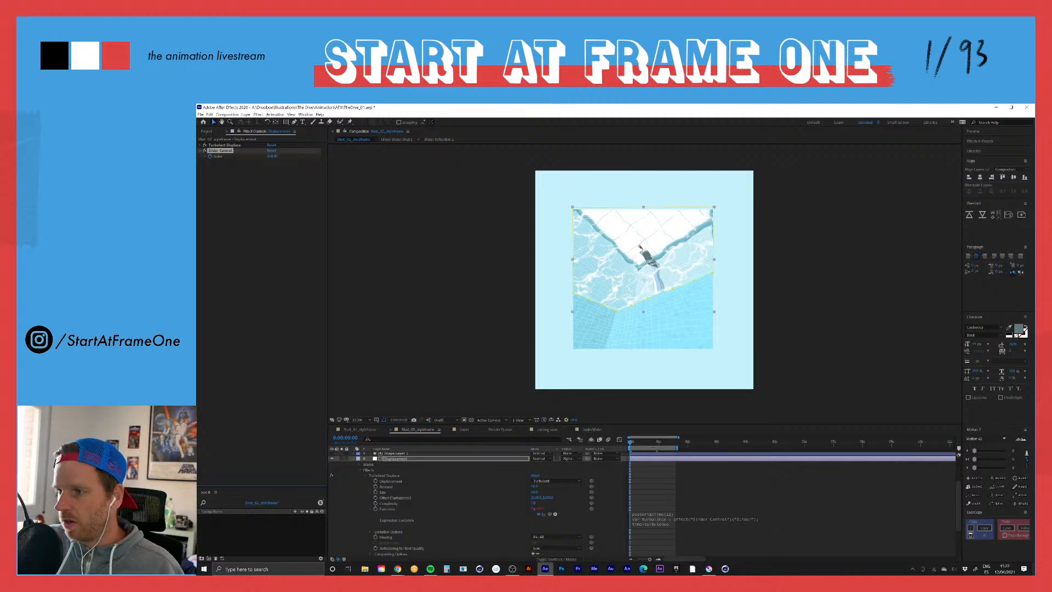
Step: At 0:00:00:21, reveal the Displacement layer's keyframed slider and set its value to 500
{"action": "left_click_drag", "start_coordinate": [651, 444], "coordinate": [653, 443]}
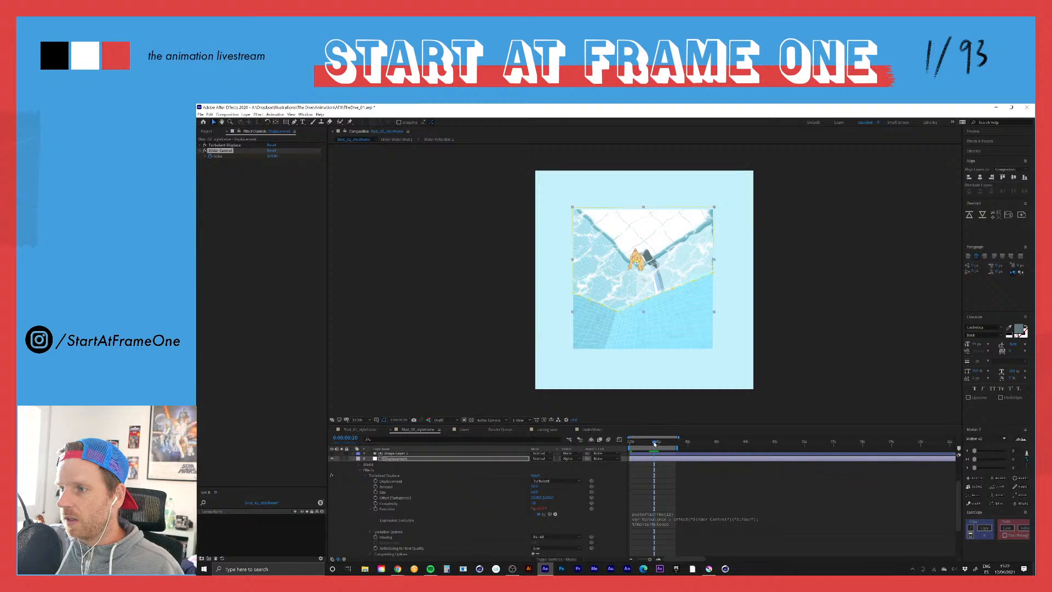
{"action": "left_click_drag", "start_coordinate": [654, 444], "coordinate": [654, 443]}
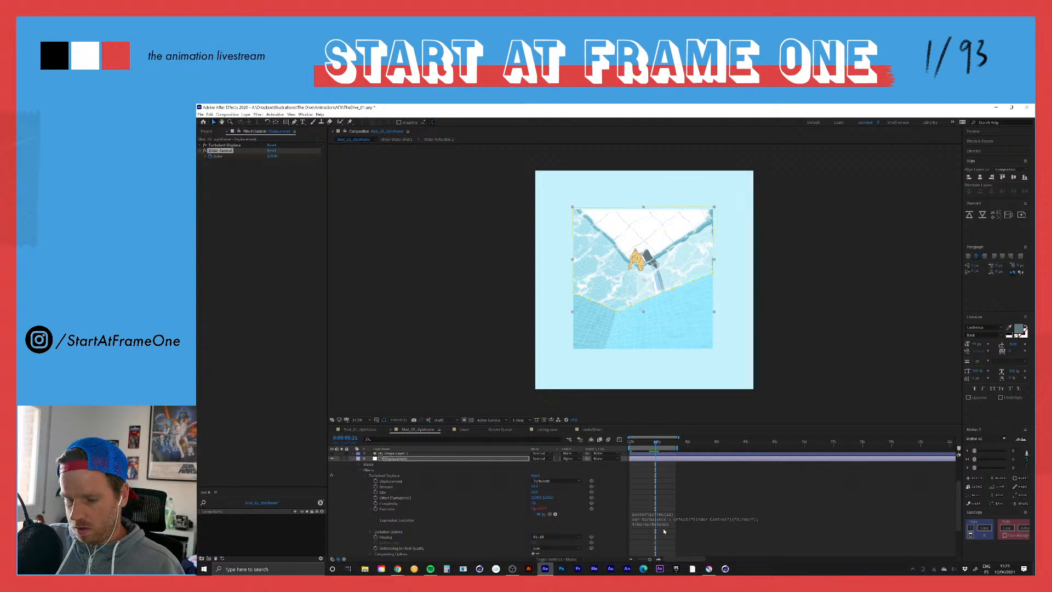
{"action": "key", "text": "u"}
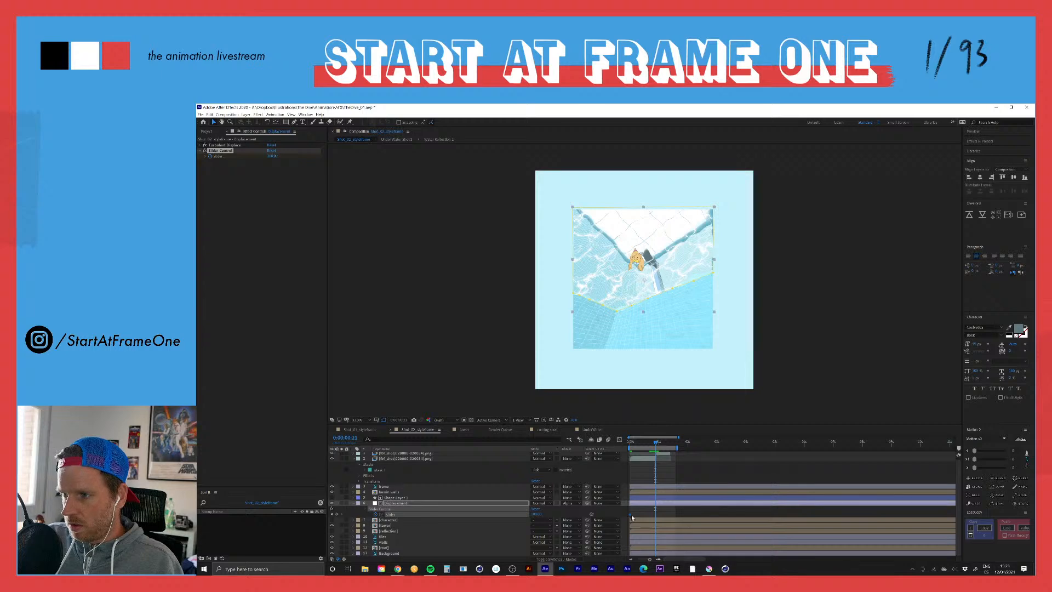
{"action": "left_click_drag", "start_coordinate": [536, 514], "coordinate": [630, 514]}
{"action": "left_click", "coordinate": [536, 514]}
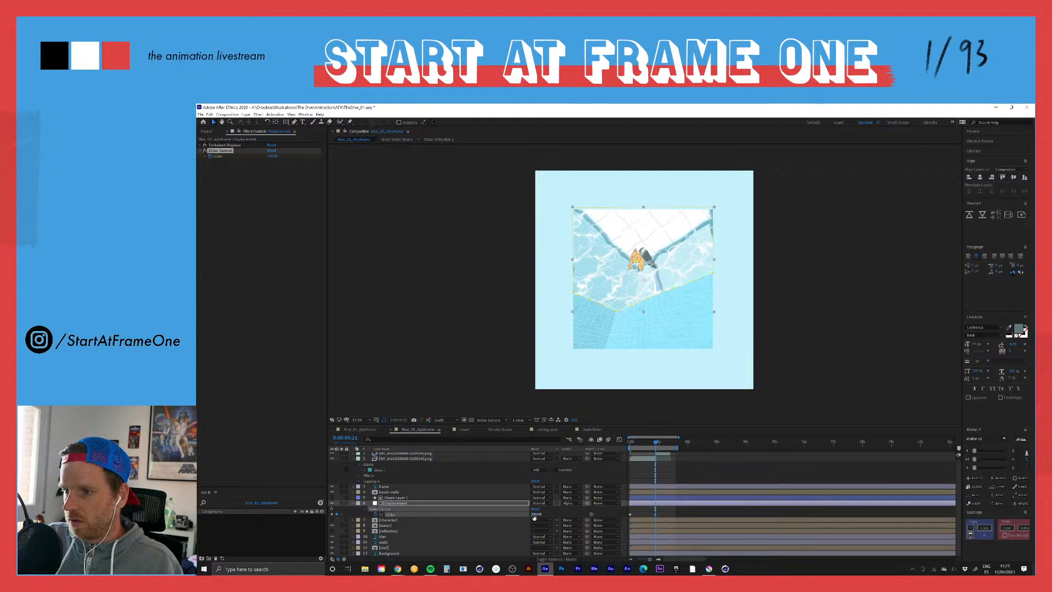
{"action": "type", "text": "500"}
{"action": "key", "text": "Return"}
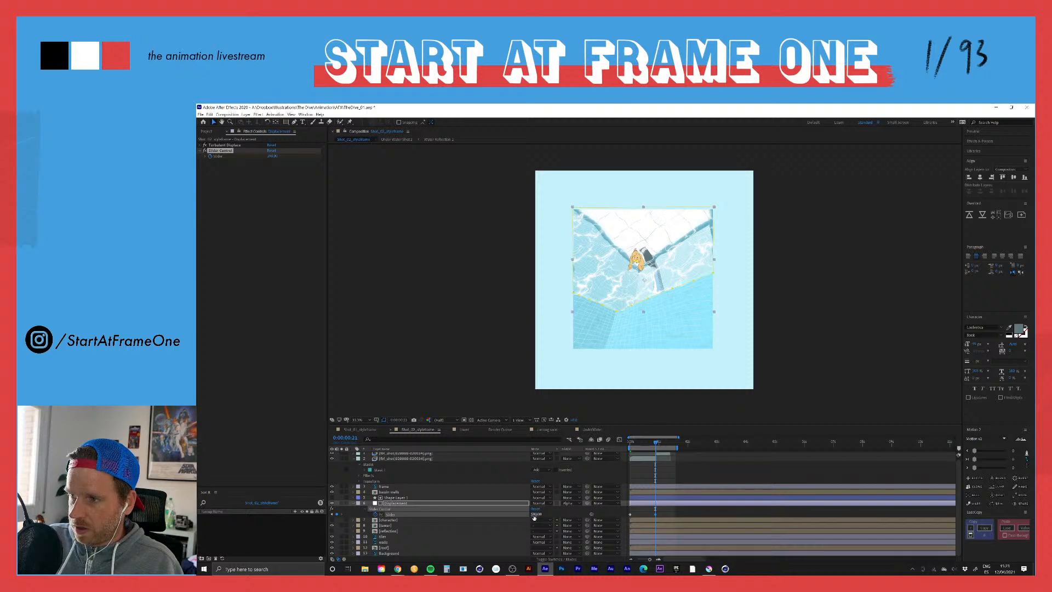
Step: At 0:00:01:02, keyframe the Displacement slider at 100 and preview the shot from the first frame
{"action": "left_click_drag", "start_coordinate": [656, 443], "coordinate": [663, 445]}
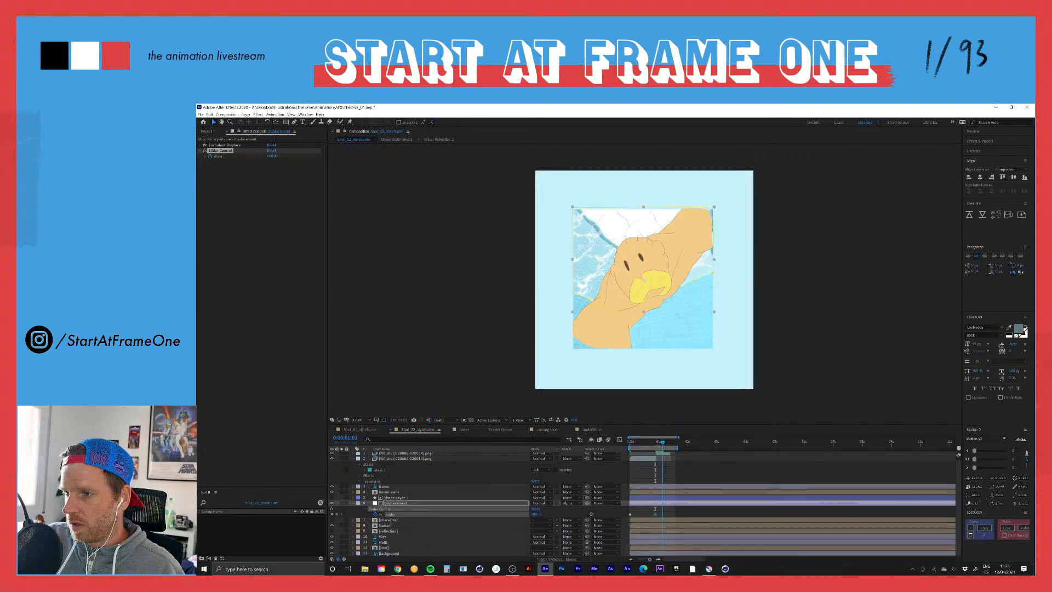
{"action": "left_click", "coordinate": [536, 514]}
{"action": "type", "text": "100"}
{"action": "key", "text": "Return"}
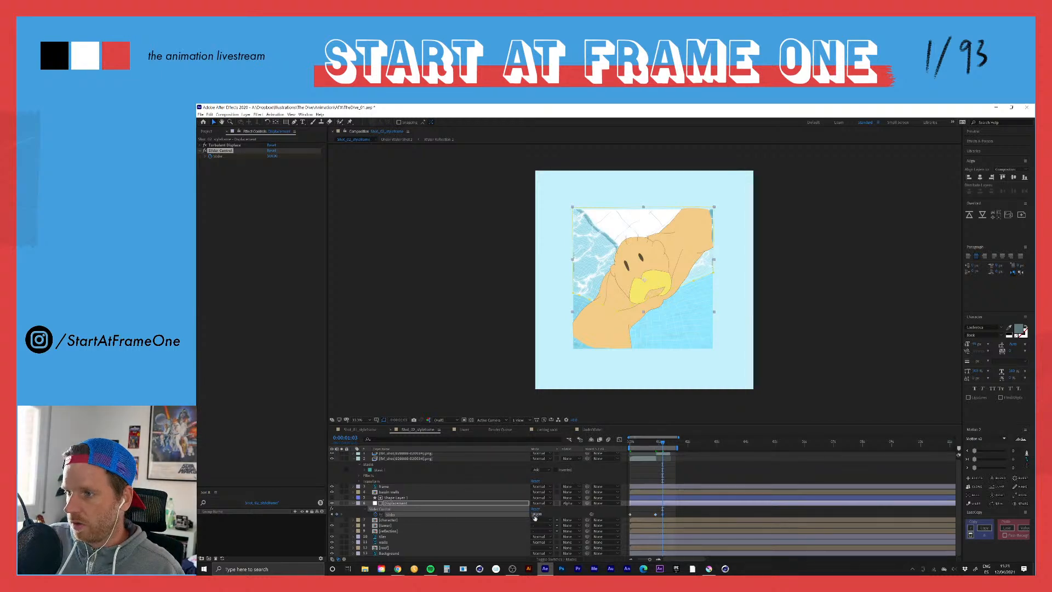
{"action": "left_click", "coordinate": [630, 441]}
{"action": "key", "text": "space"}
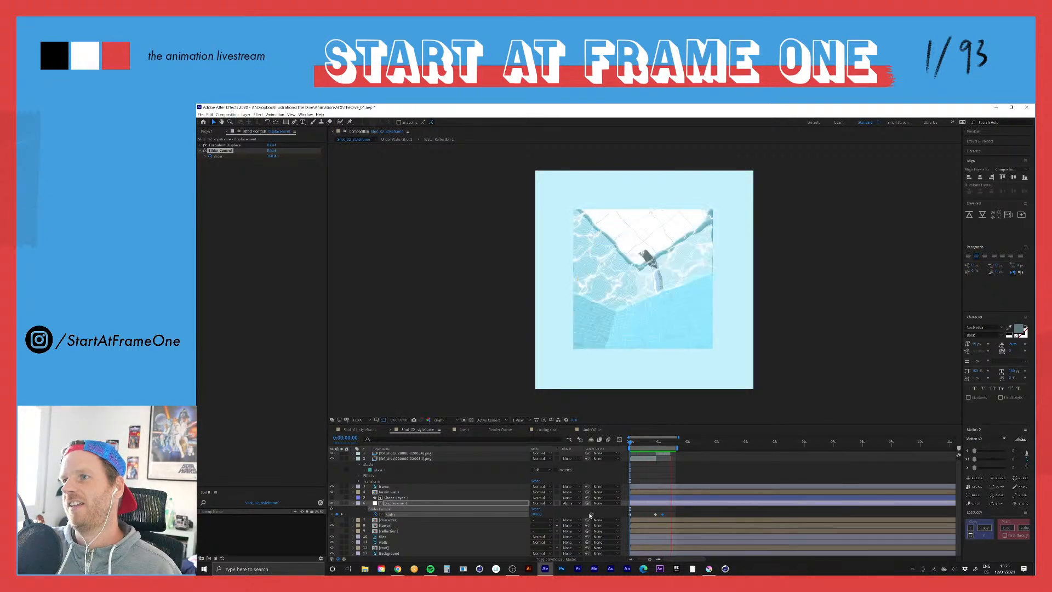
{"action": "key", "text": "space"}
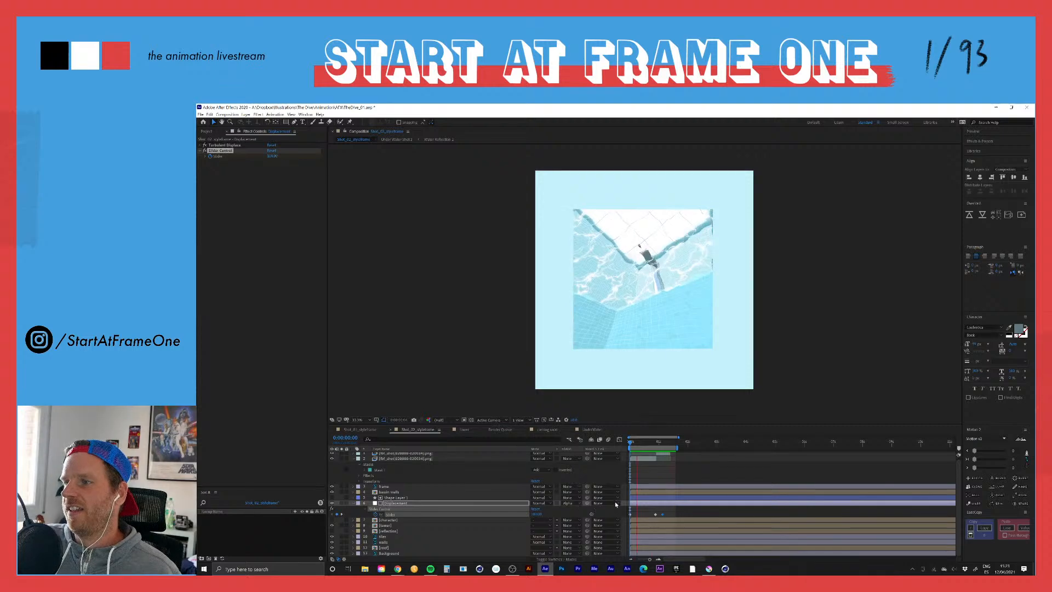
Step: Go back to the slider keyframe at 0:00:00:21 and open the reflection precomposition
{"action": "left_click", "coordinate": [662, 445]}
{"action": "left_click_drag", "start_coordinate": [661, 445], "coordinate": [655, 444]}
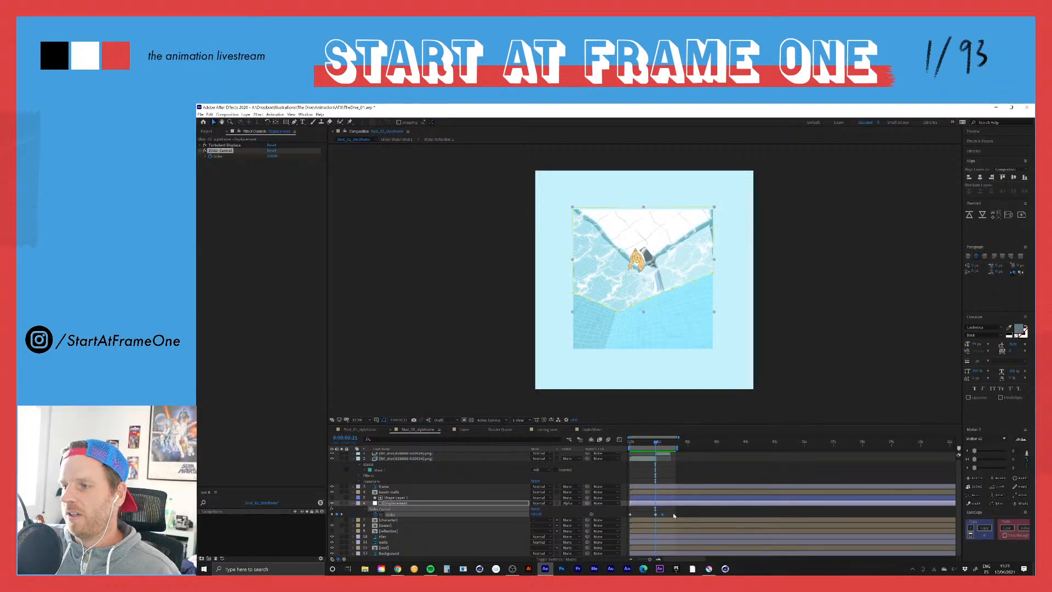
{"action": "left_click", "coordinate": [349, 516]}
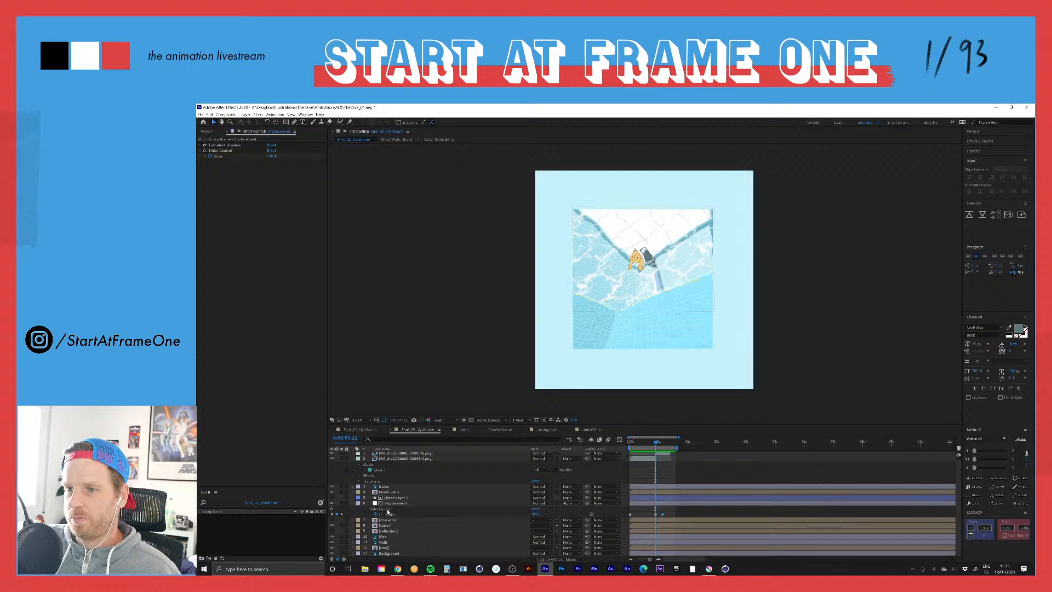
{"action": "left_click", "coordinate": [387, 510]}
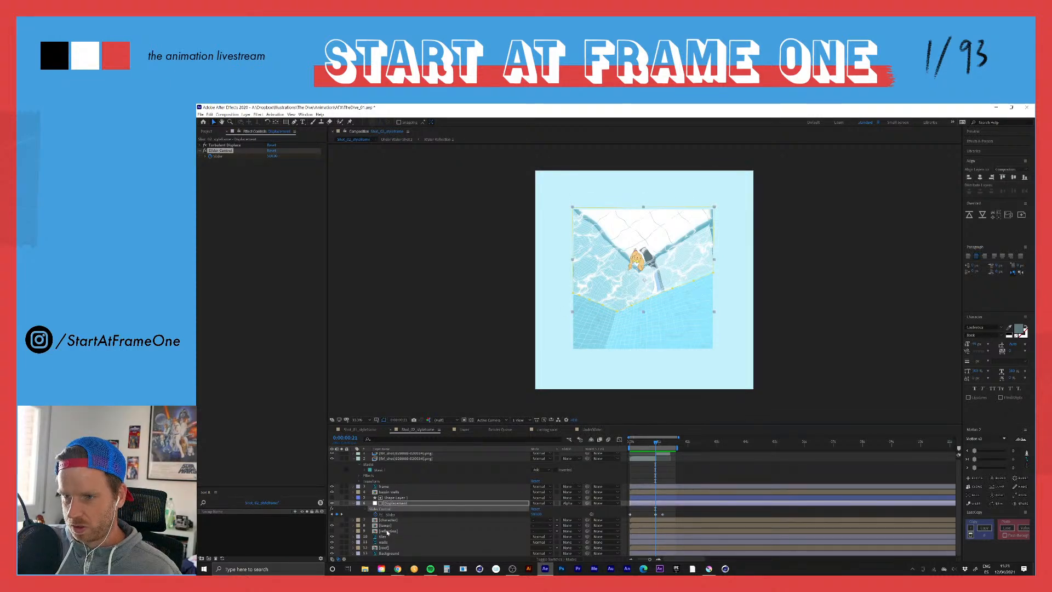
{"action": "double_click", "coordinate": [388, 531]}
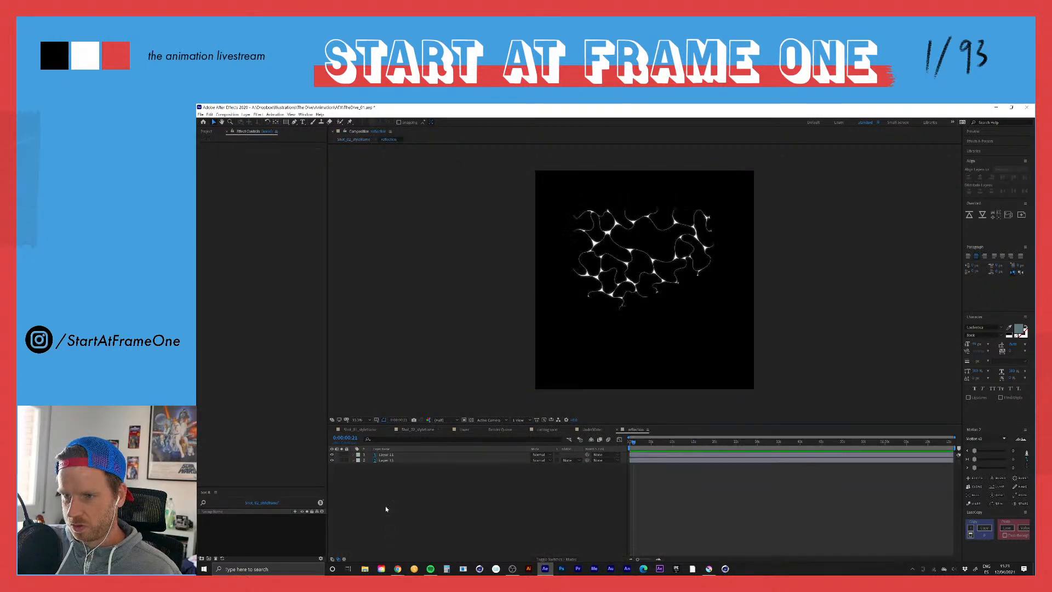
Step: Return to Shot_02_styleframe, toggle the walls precomposition just below the frame layer off and on, and open it
{"action": "left_click", "coordinate": [358, 139]}
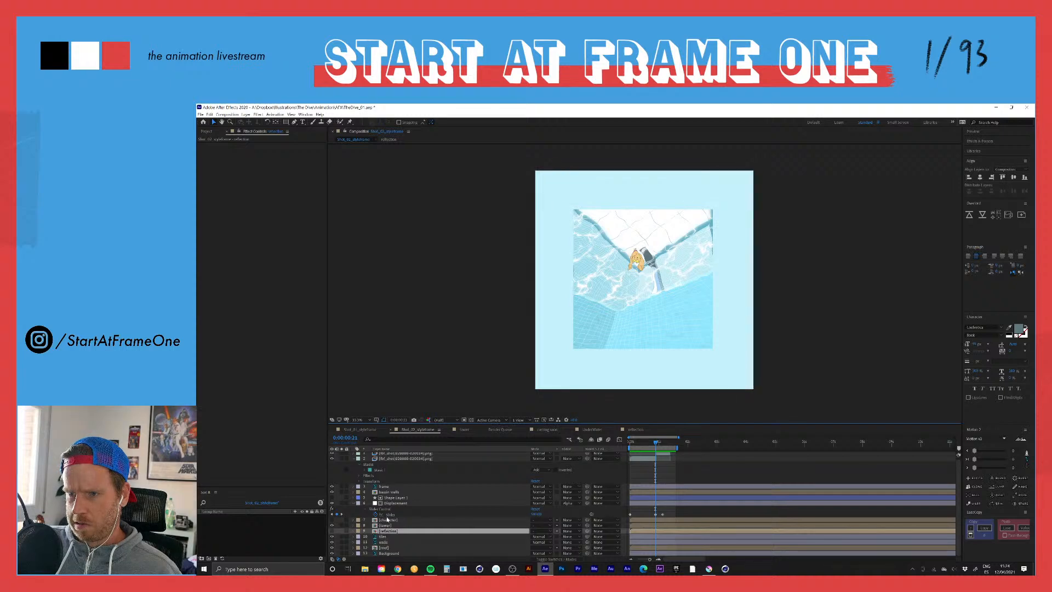
{"action": "left_click", "coordinate": [390, 493]}
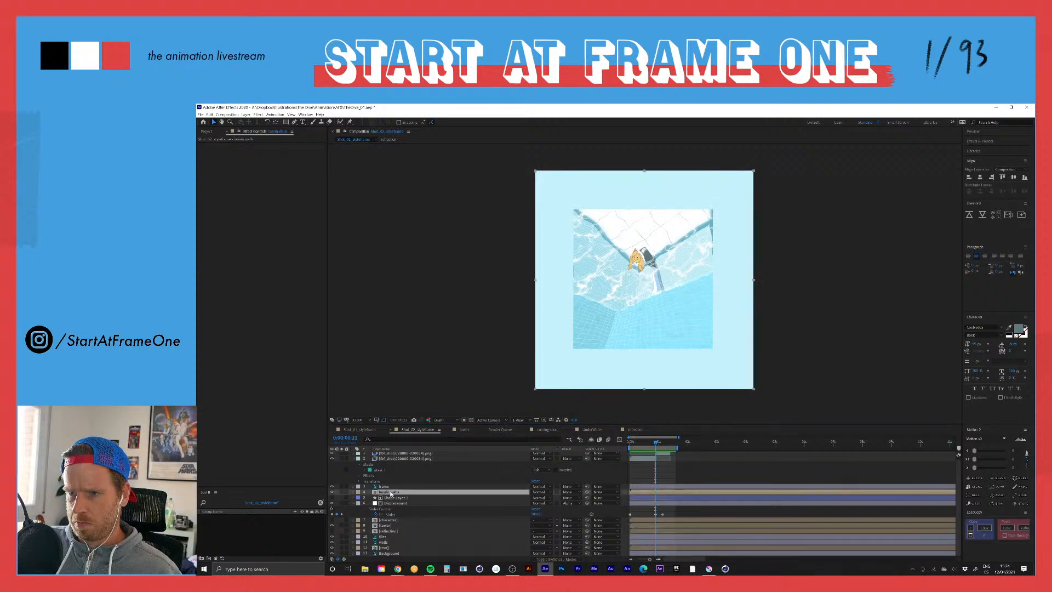
{"action": "left_click", "coordinate": [388, 486]}
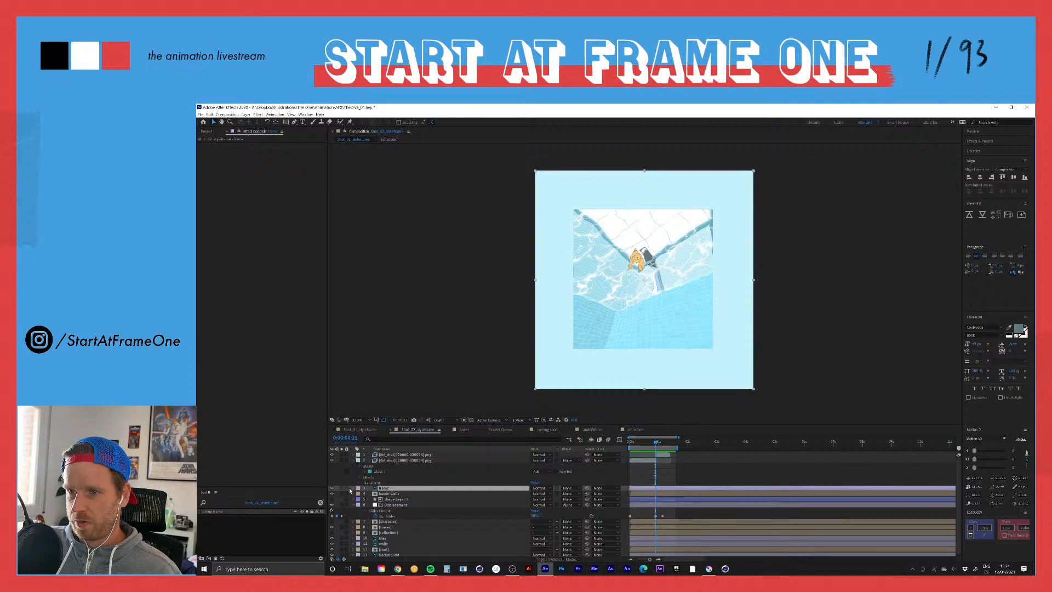
{"action": "left_click", "coordinate": [353, 505]}
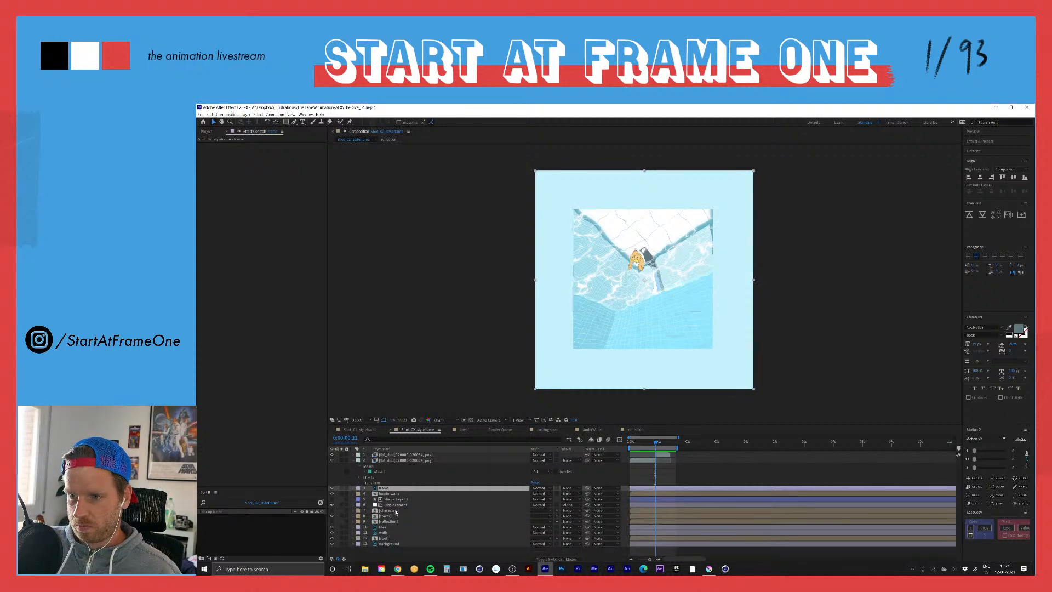
{"action": "left_click", "coordinate": [332, 494]}
{"action": "left_click", "coordinate": [332, 494]}
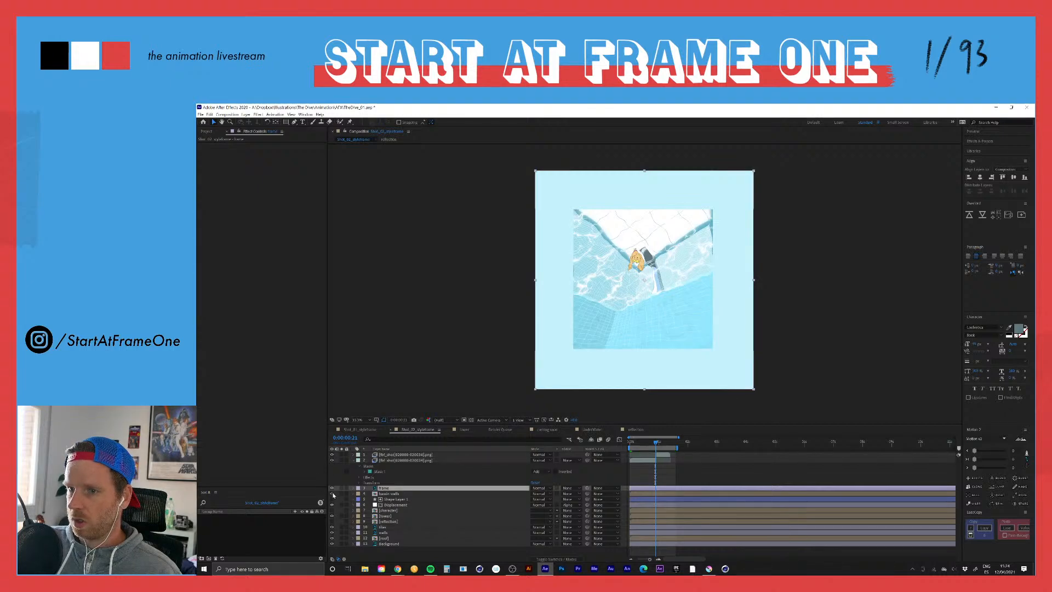
{"action": "double_click", "coordinate": [377, 494]}
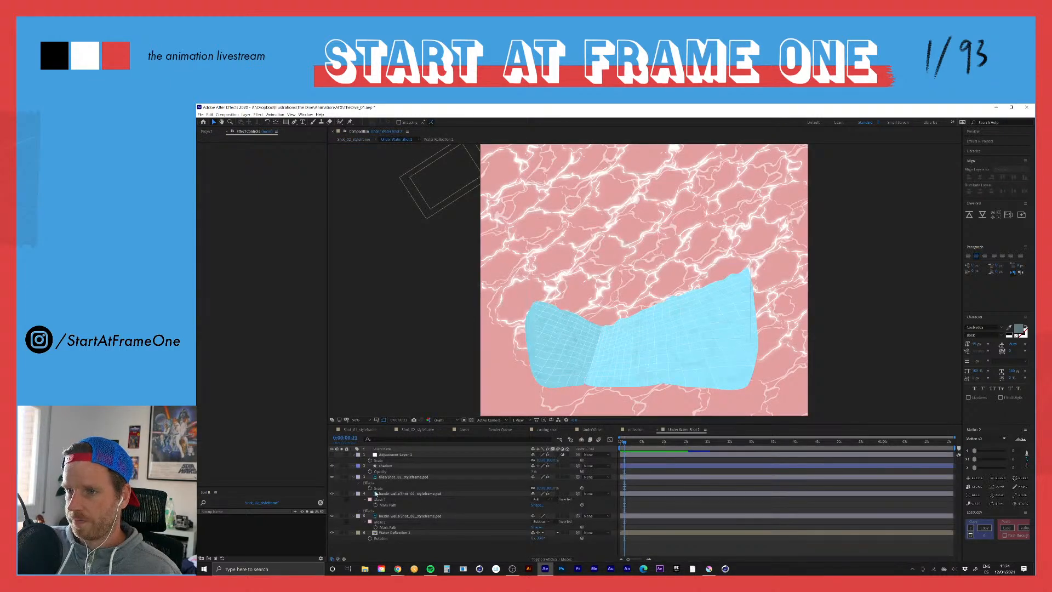
Step: Paste the keyframed Slider Control onto the adjustment layer and shift its keyframes to start at the first frame
{"action": "left_click", "coordinate": [392, 454]}
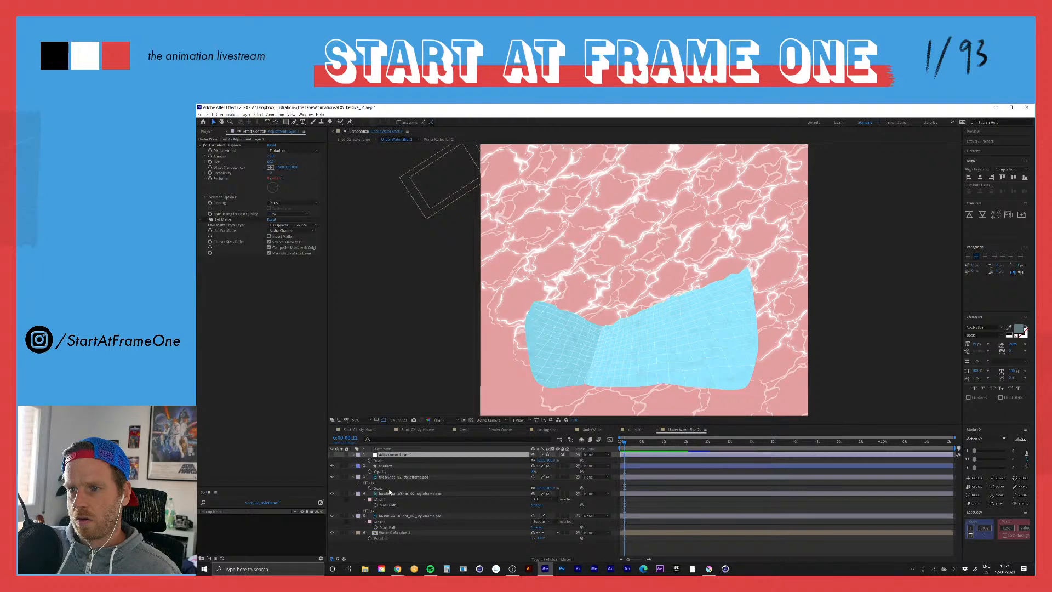
{"action": "key", "text": "ctrl+v"}
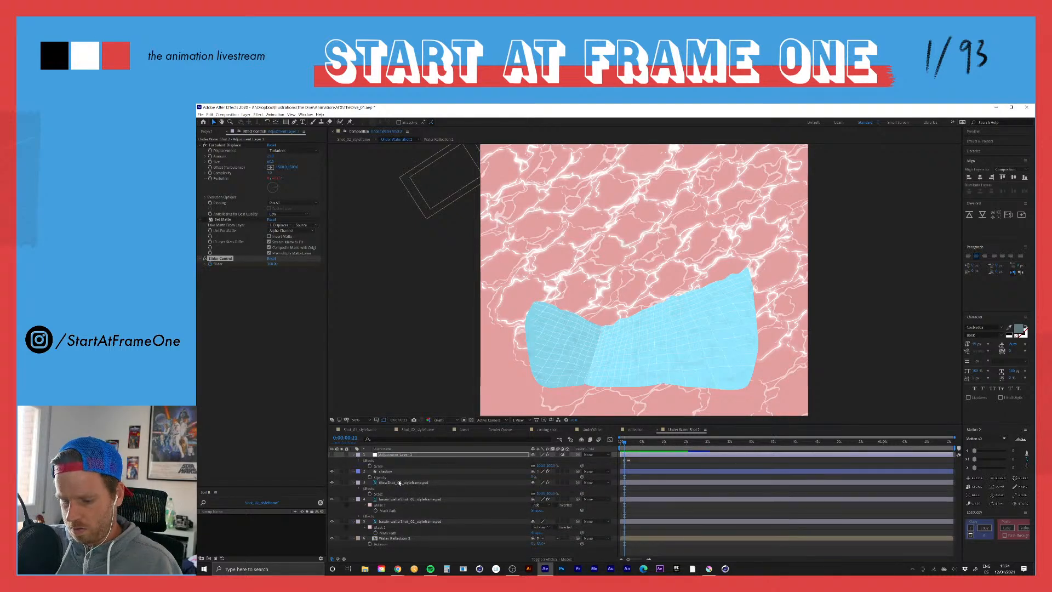
{"action": "key", "text": "u"}
{"action": "left_click", "coordinate": [641, 465]}
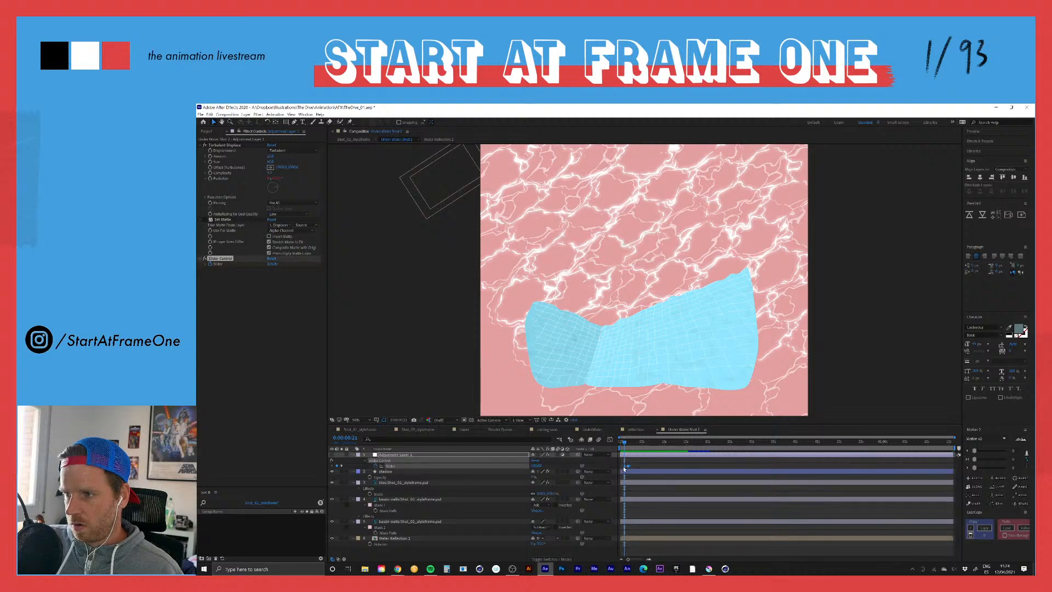
{"action": "left_click", "coordinate": [622, 466]}
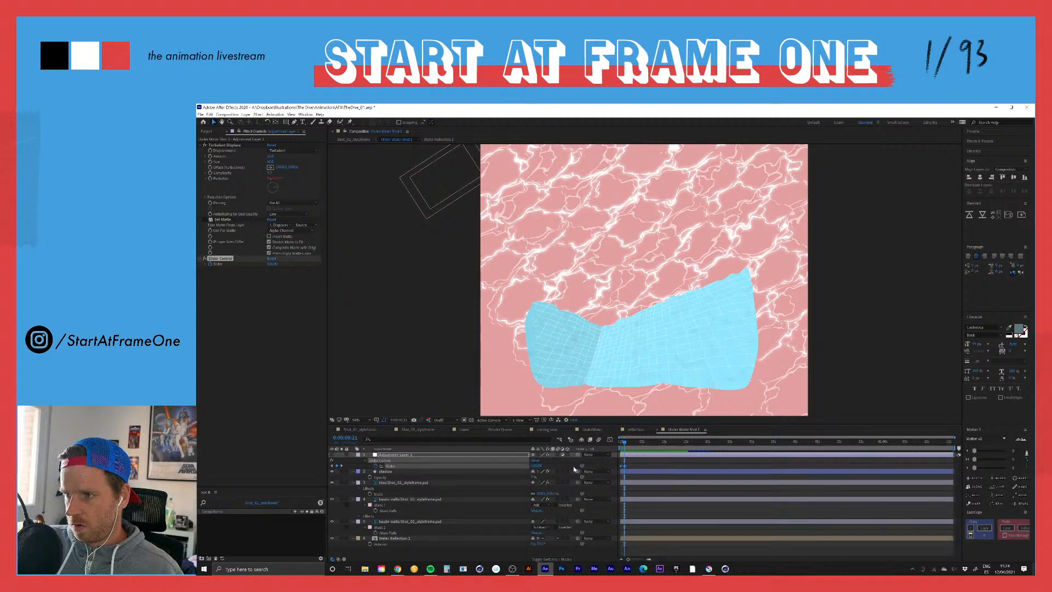
Step: In the adjustment layer's Evolution expression, add a "turbulence" variable linked to the layer's Slider Control
{"action": "left_click", "coordinate": [380, 455]}
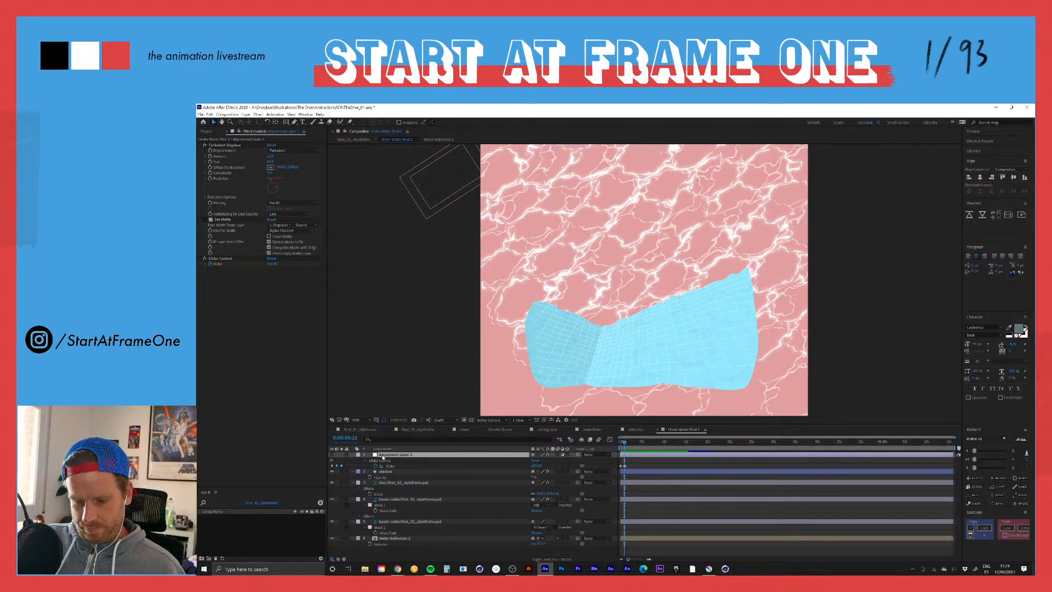
{"action": "key", "text": "e"}
{"action": "key", "text": "e"}
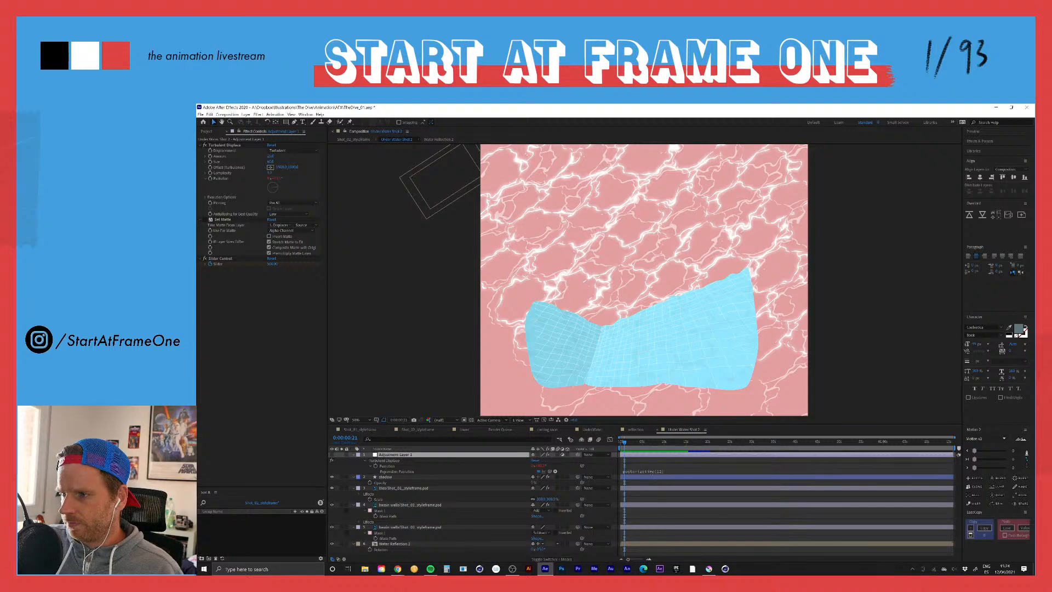
{"action": "left_click", "coordinate": [651, 473]}
{"action": "left_click", "coordinate": [668, 472]}
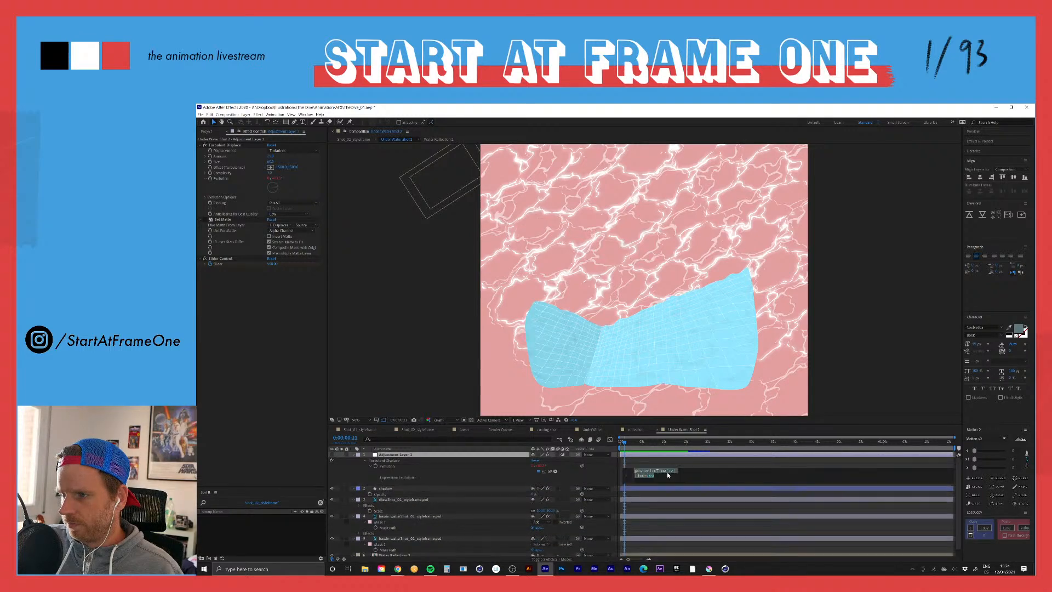
{"action": "left_click", "coordinate": [682, 470]}
{"action": "key", "text": "Return"}
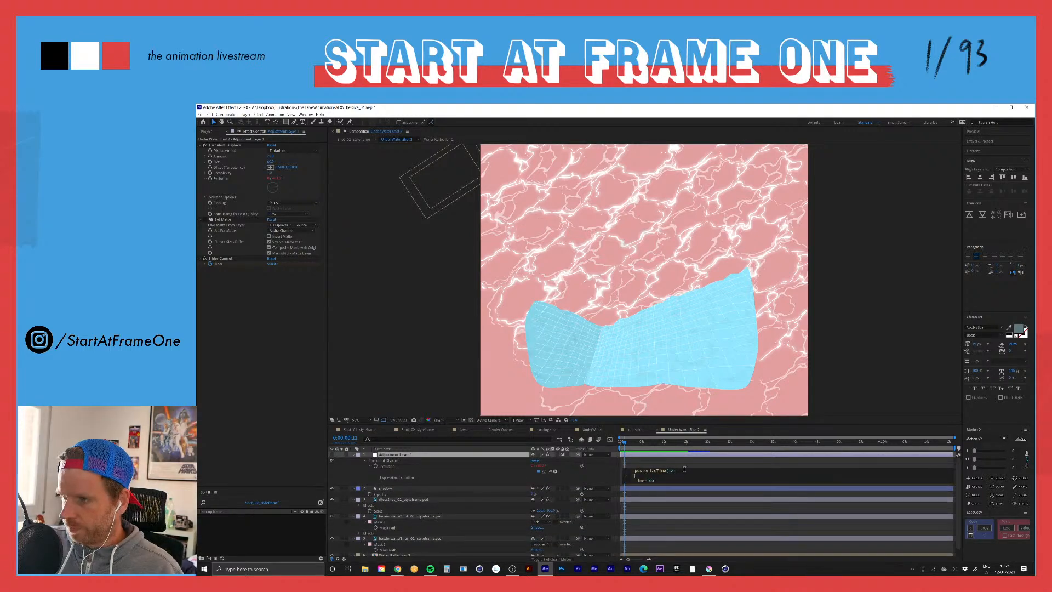
{"action": "type", "text": "var "}
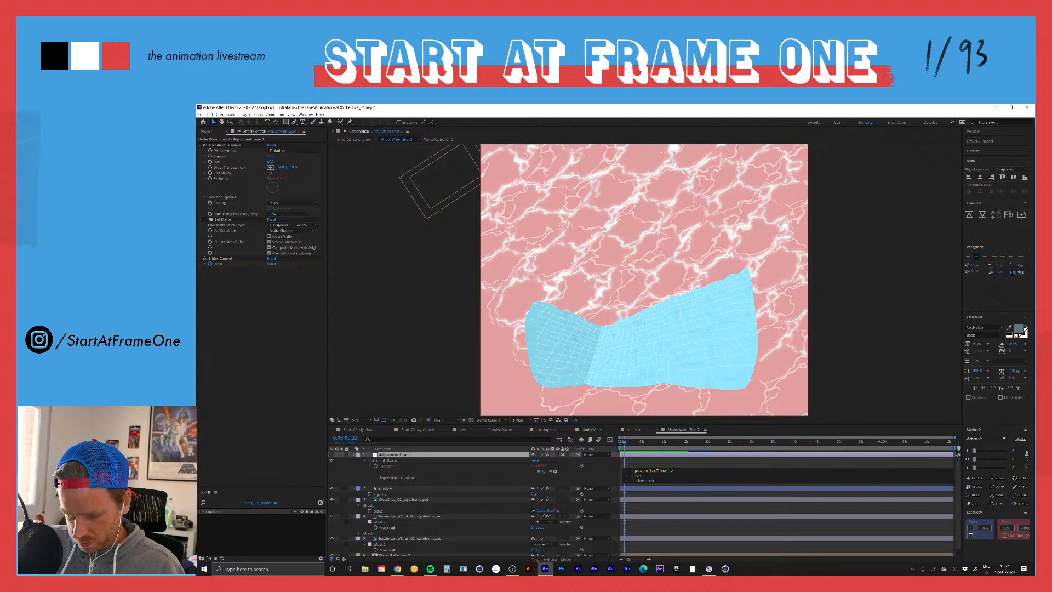
{"action": "type", "text": "turbulence ="}
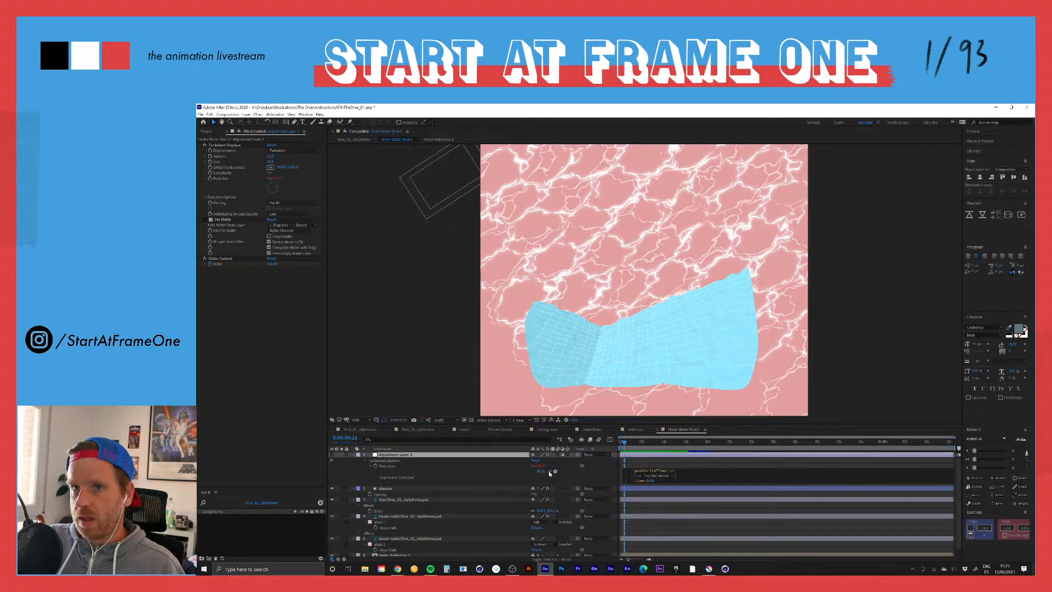
{"action": "left_click_drag", "start_coordinate": [550, 471], "coordinate": [224, 267]}
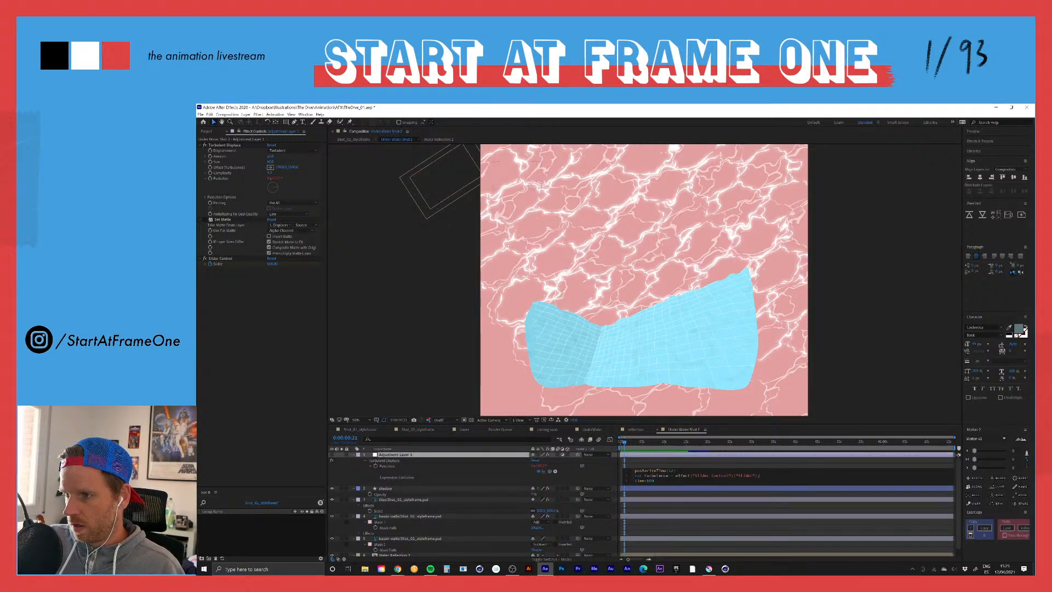
Step: Replace the number multiplying time in the Evolution expression with turbulence and apply the expression
{"action": "double_click", "coordinate": [650, 480]}
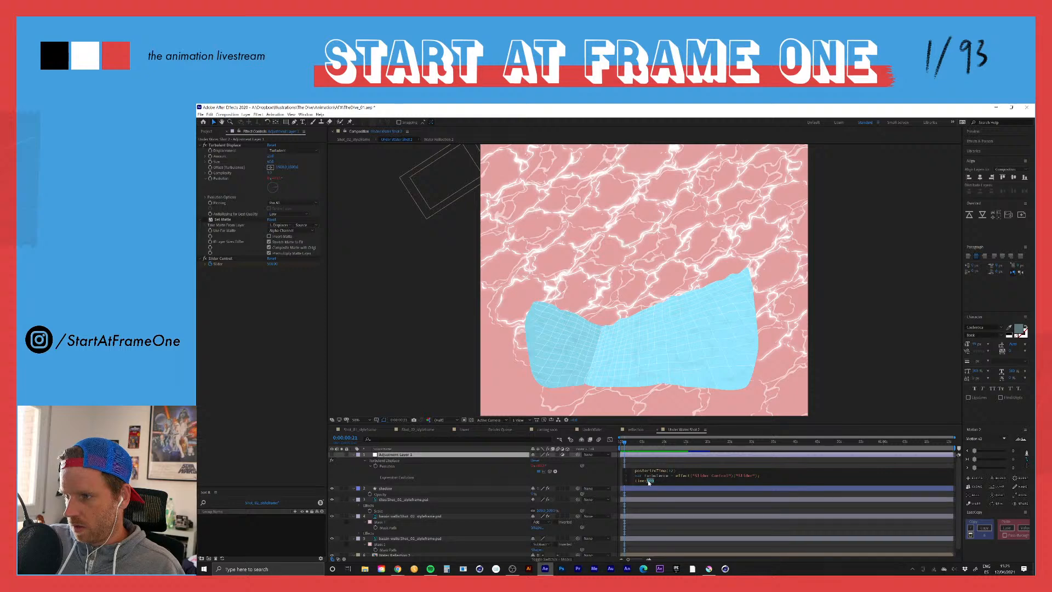
{"action": "type", "text": "turbulence"}
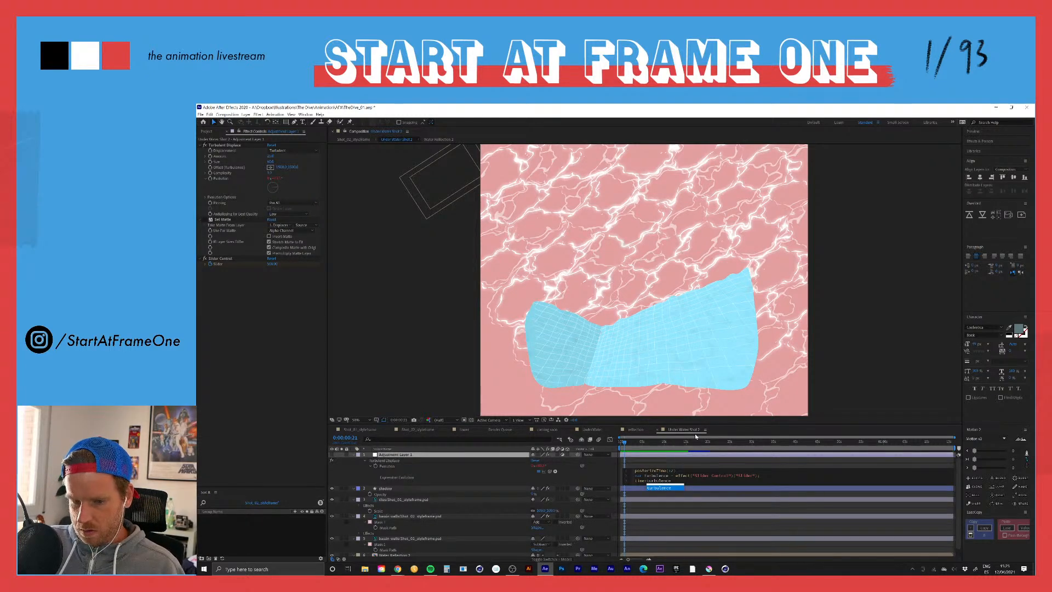
{"action": "left_click", "coordinate": [620, 461]}
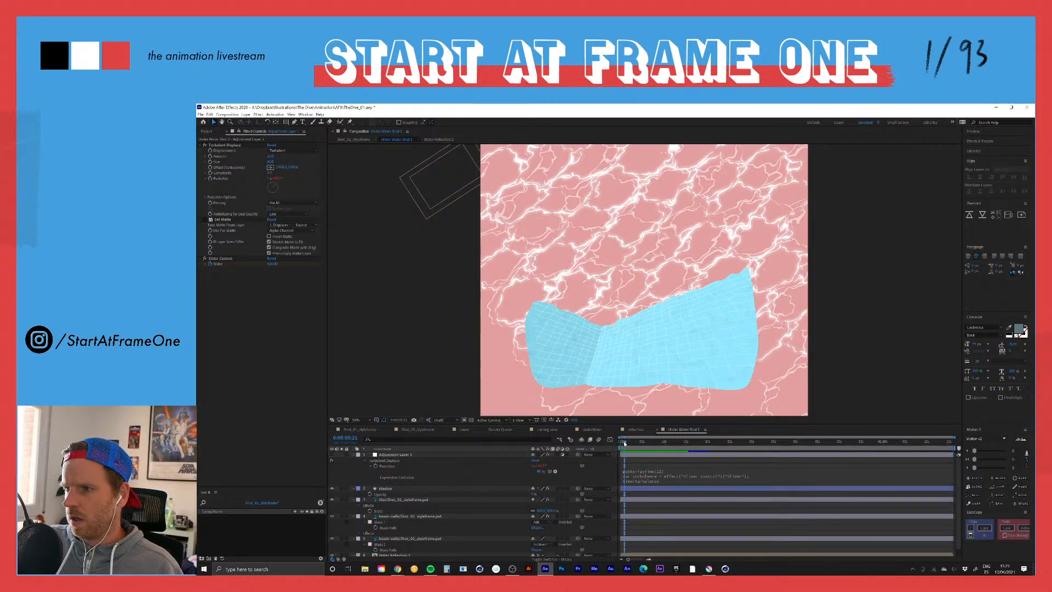
Step: Preview the walls composition from the first frame, then reveal the slider keyframes and go to the one at 0:00:00:21
{"action": "left_click_drag", "start_coordinate": [625, 442], "coordinate": [610, 440]}
{"action": "key", "text": "space"}
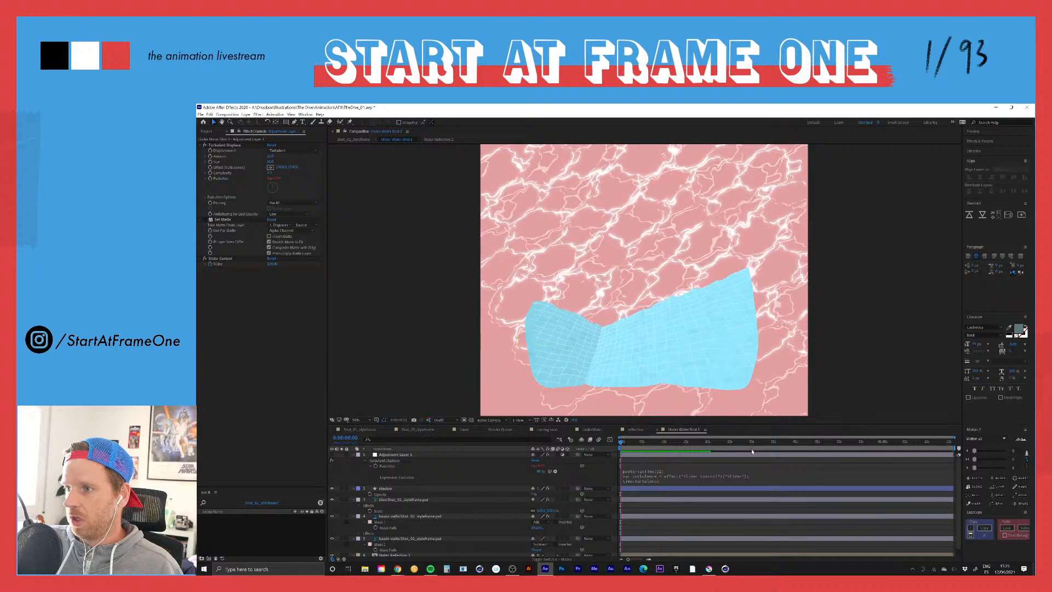
{"action": "left_click", "coordinate": [709, 456]}
{"action": "key", "text": "u"}
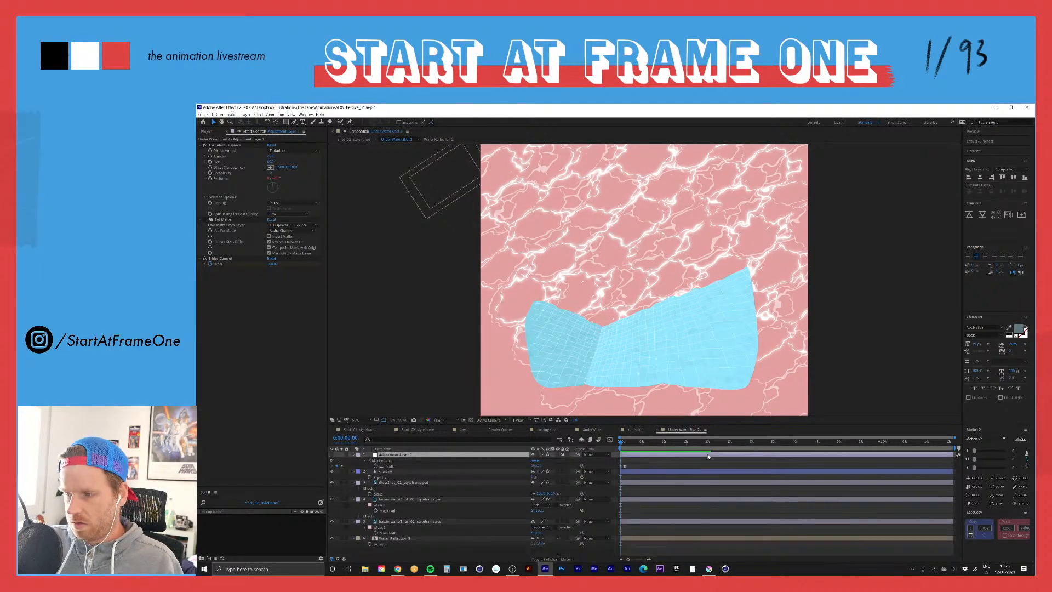
{"action": "left_click", "coordinate": [649, 558]}
{"action": "left_click", "coordinate": [648, 558]}
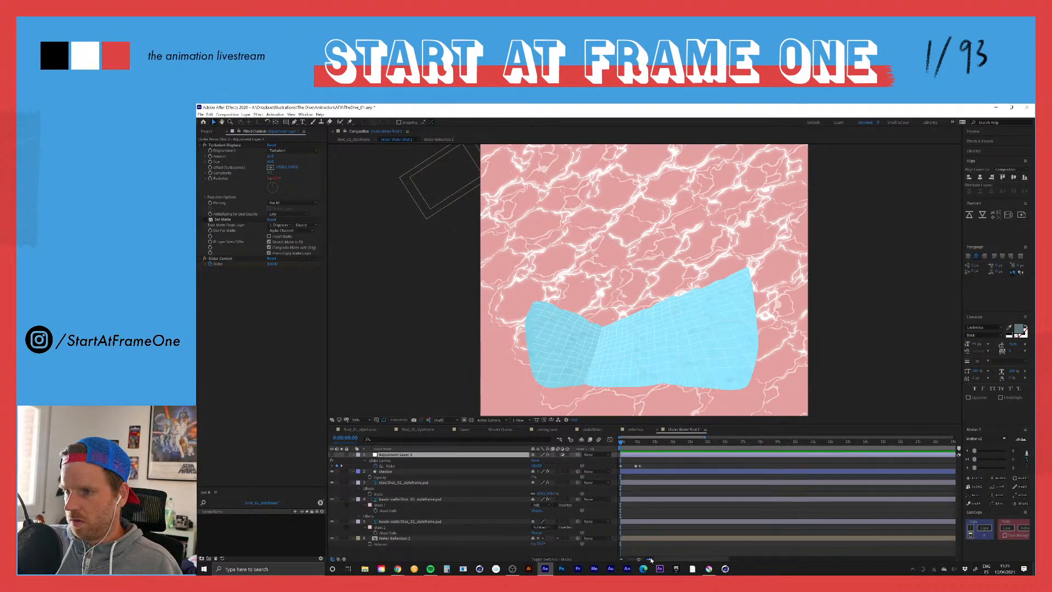
{"action": "left_click", "coordinate": [648, 559]}
{"action": "left_click", "coordinate": [649, 558]}
{"action": "left_click", "coordinate": [649, 559]}
{"action": "left_click_drag", "start_coordinate": [662, 443], "coordinate": [743, 445]}
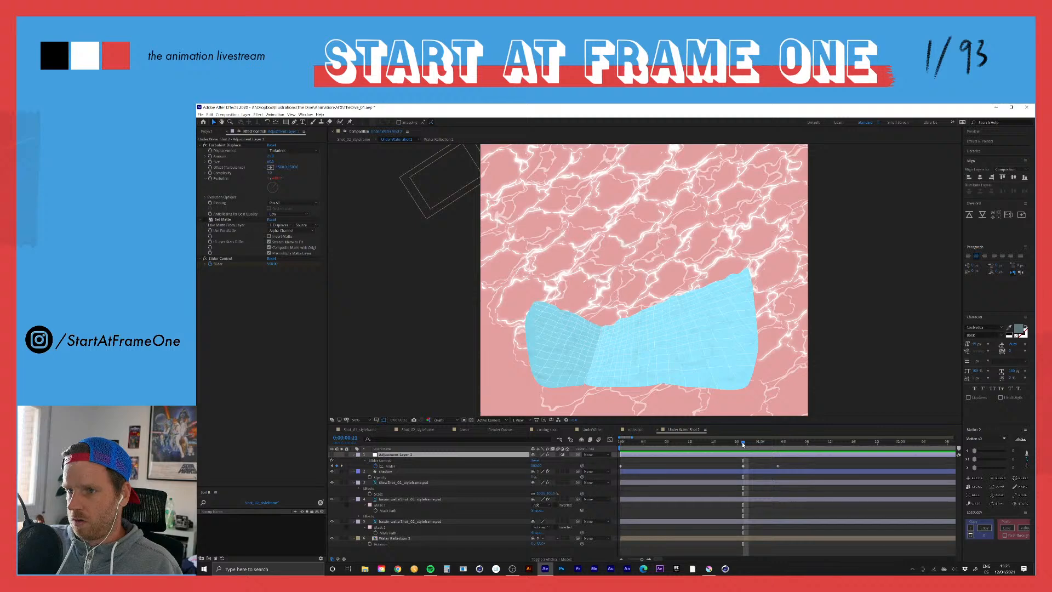
Step: Expand the adjustment layer's Turbulent Displace and Slider Control effects, showing the Evolution expression and the slider keyframes together
{"action": "key", "text": "e"}
{"action": "key", "text": "e"}
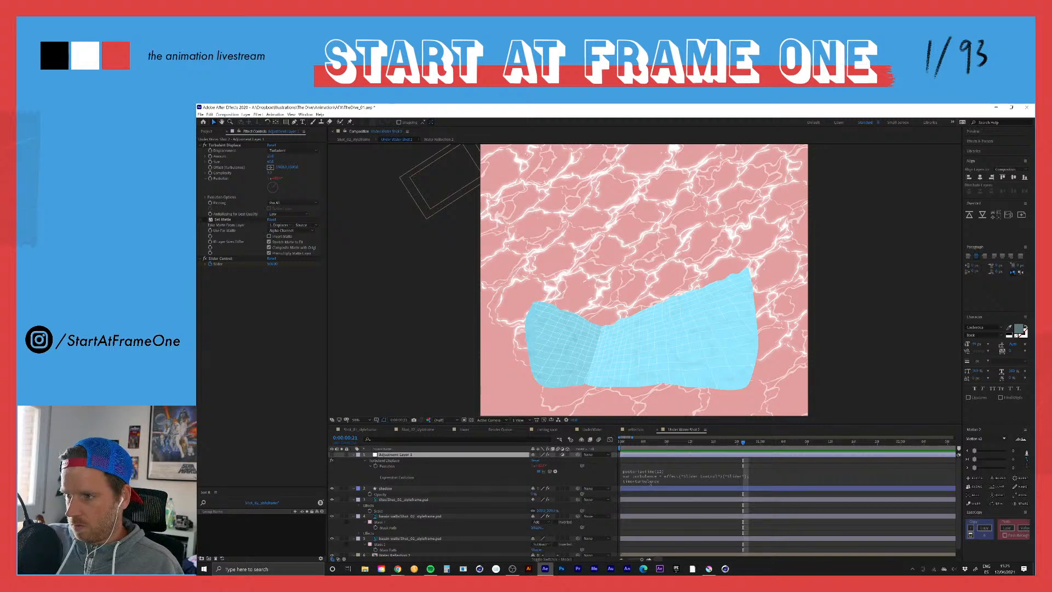
{"action": "left_click_drag", "start_coordinate": [653, 484], "coordinate": [654, 509]}
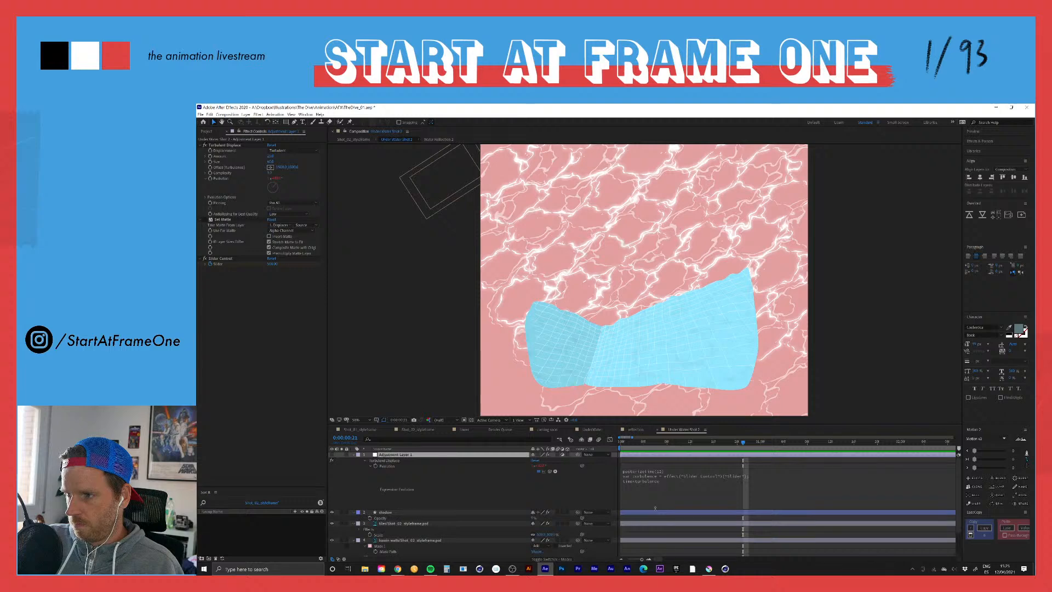
{"action": "left_click", "coordinate": [371, 467]}
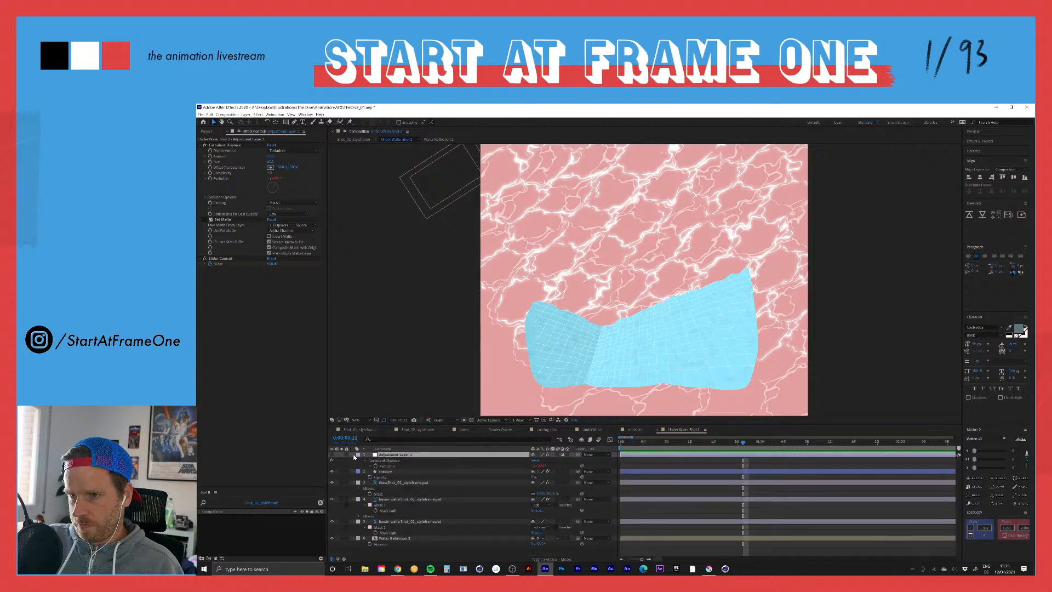
{"action": "left_click", "coordinate": [354, 455]}
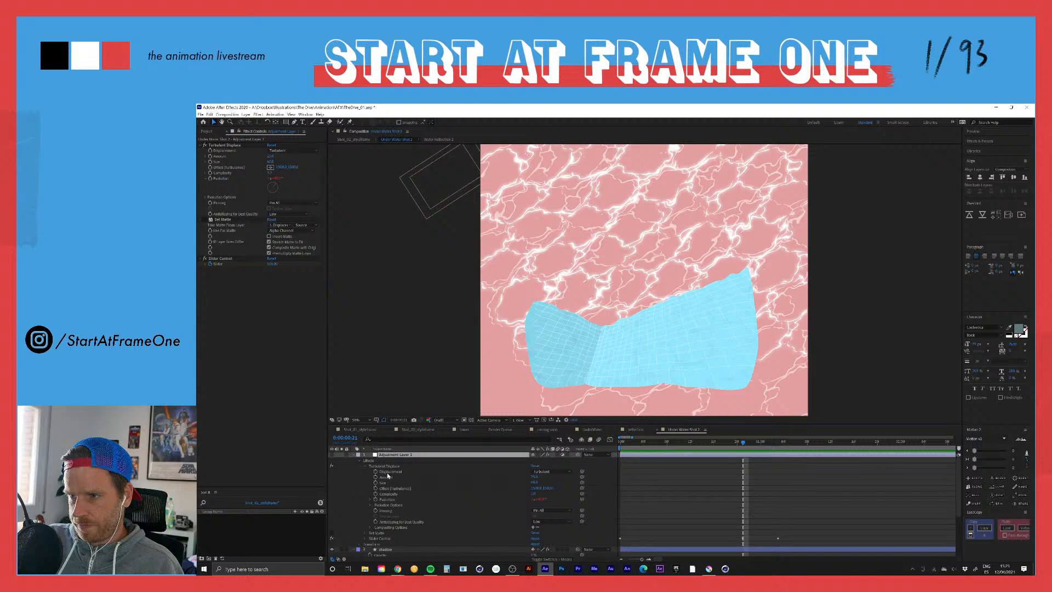
{"action": "left_click", "coordinate": [365, 538]}
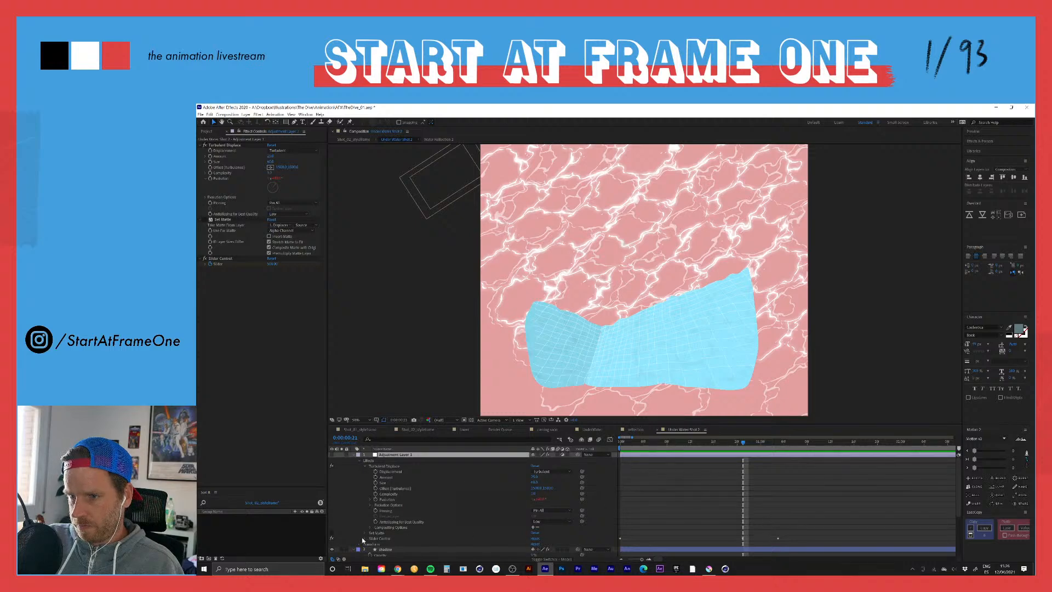
{"action": "scroll", "coordinate": [373, 533], "scroll_direction": "down", "scroll_amount": 3}
{"action": "scroll", "coordinate": [373, 533], "scroll_direction": "up", "scroll_amount": 3}
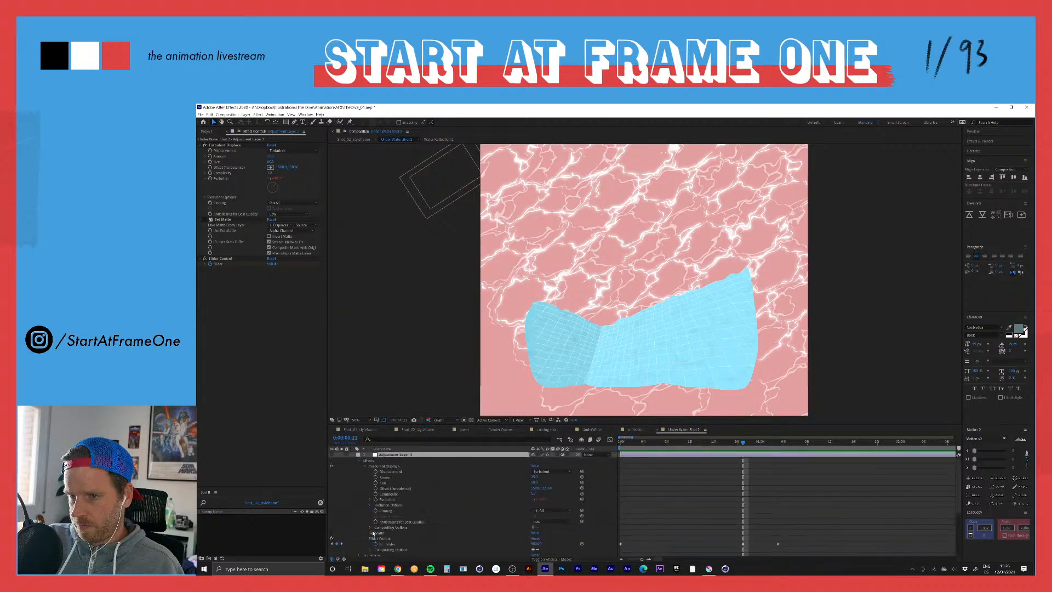
{"action": "left_click", "coordinate": [371, 500]}
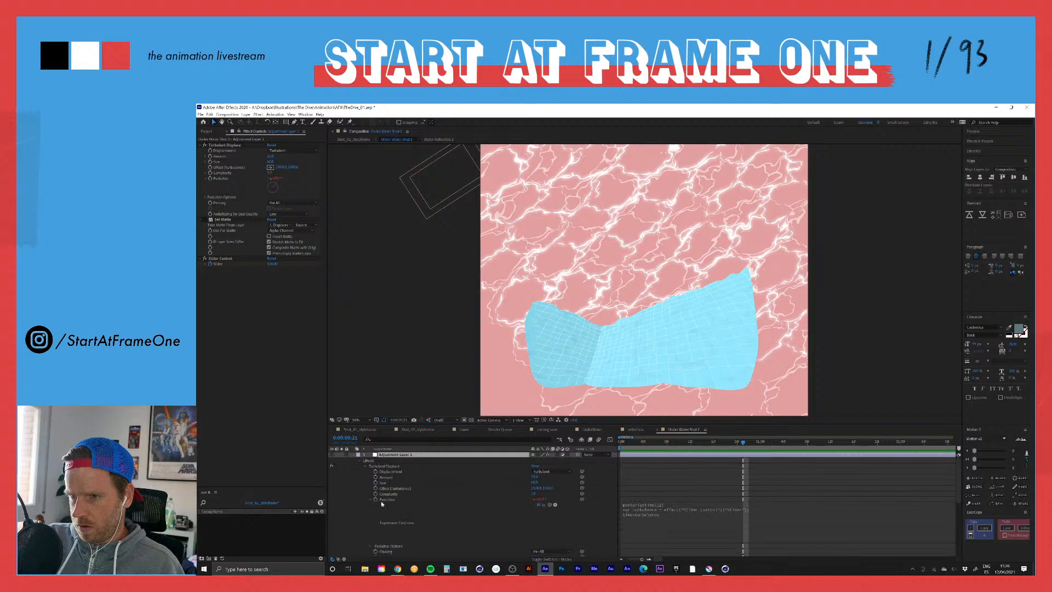
Step: Relink the turbulence variable in the Evolution expression to the Slider property and preview from the first frame
{"action": "left_click", "coordinate": [703, 507]}
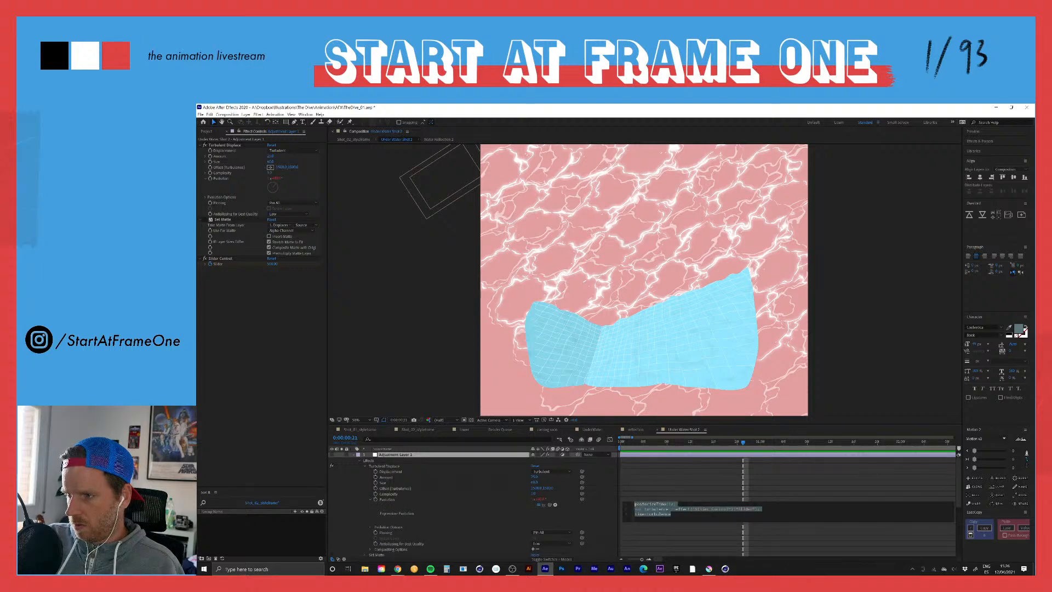
{"action": "left_click_drag", "start_coordinate": [756, 508], "coordinate": [675, 509]}
{"action": "left_click_drag", "start_coordinate": [554, 506], "coordinate": [393, 523]}
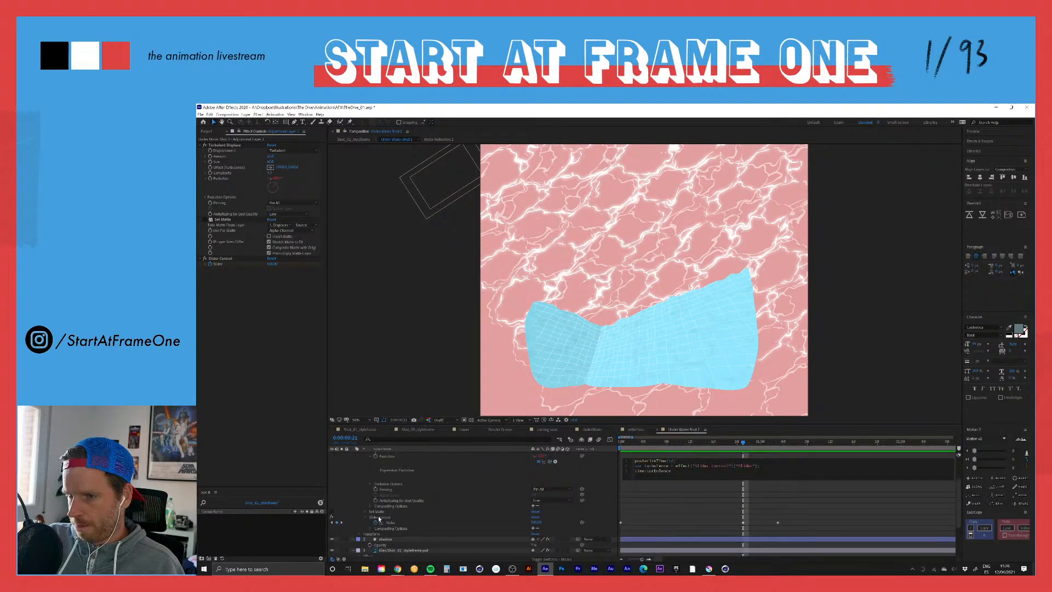
{"action": "scroll", "coordinate": [348, 513], "scroll_direction": "up", "scroll_amount": 2}
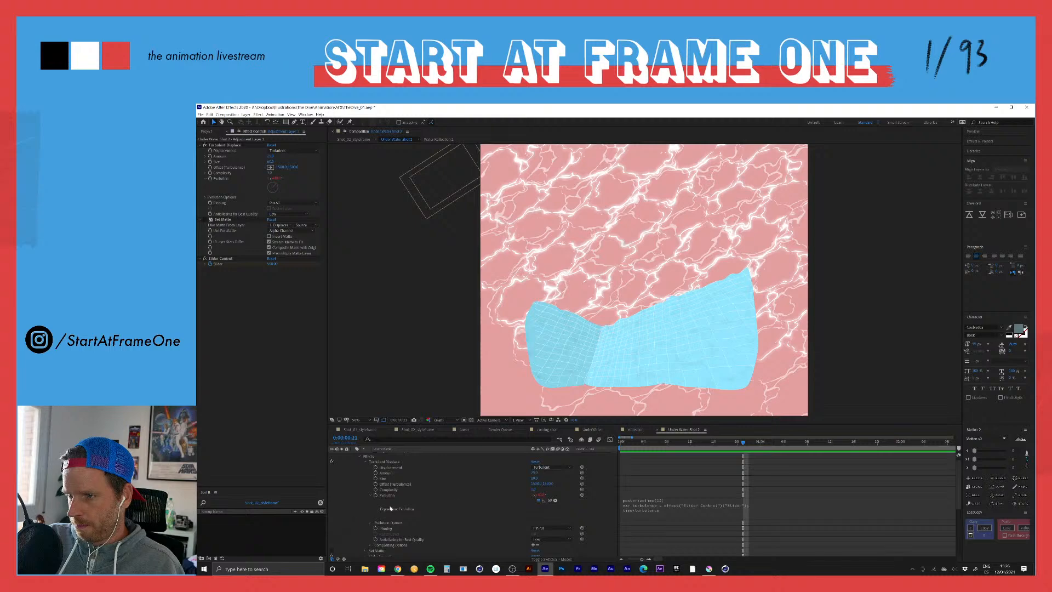
{"action": "left_click_drag", "start_coordinate": [641, 444], "coordinate": [556, 448]}
{"action": "key", "text": "space"}
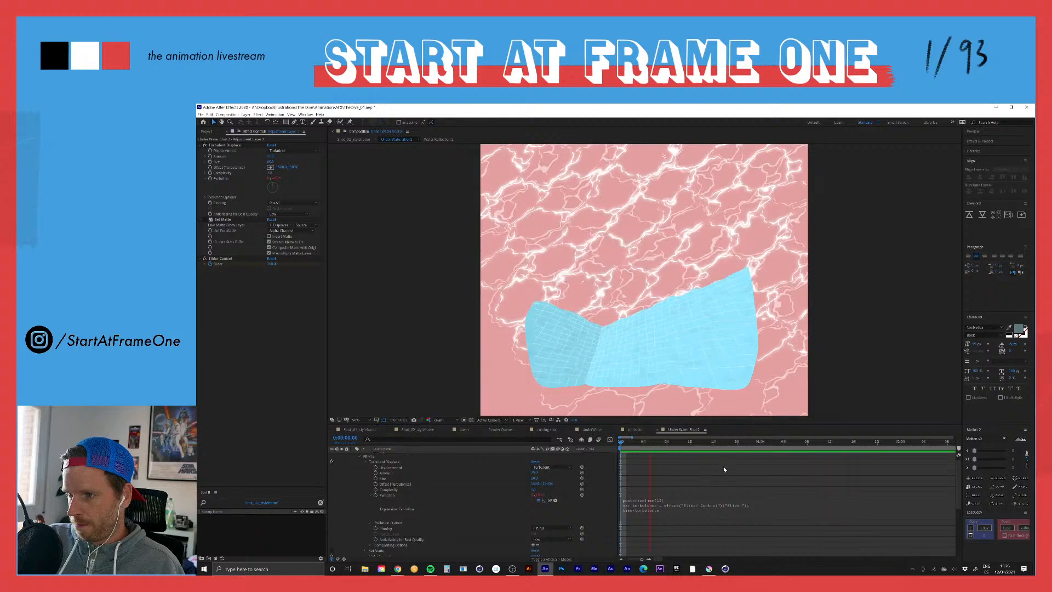
Step: Scrub the water animation between the first frame and the slider keyframe at 0:00:00:21, and return to the first frame
{"action": "left_click", "coordinate": [650, 444]}
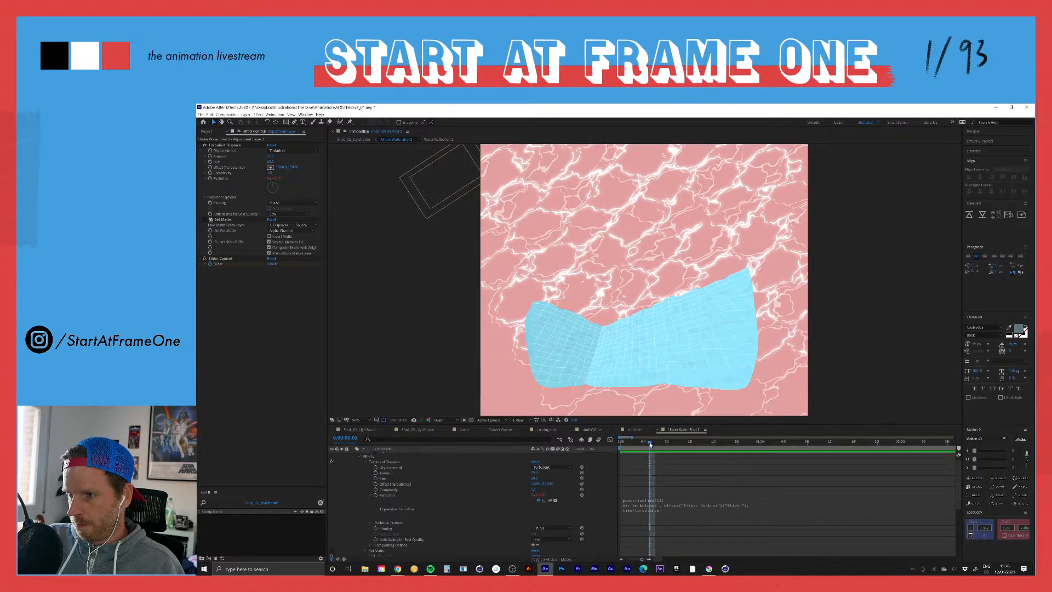
{"action": "left_click_drag", "start_coordinate": [650, 444], "coordinate": [714, 444]}
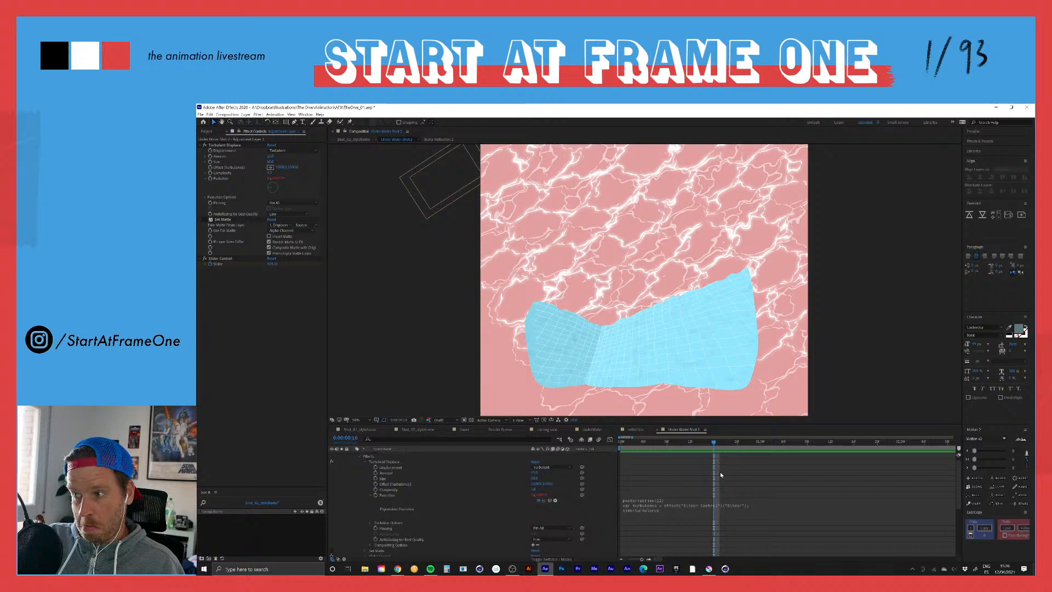
{"action": "scroll", "coordinate": [720, 472], "scroll_direction": "down", "scroll_amount": 3}
{"action": "left_click", "coordinate": [742, 442]}
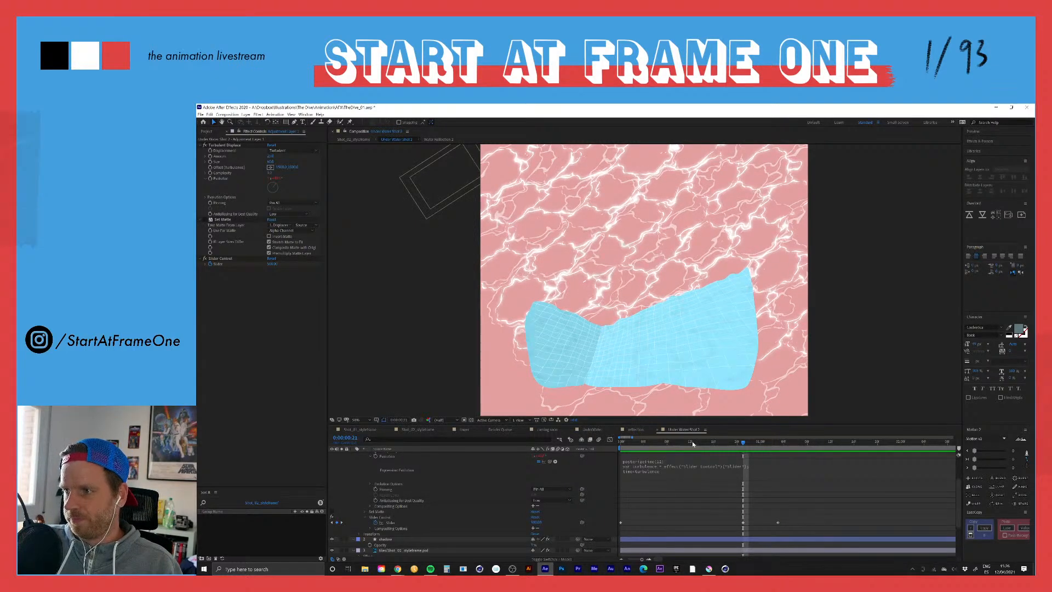
{"action": "key", "text": "Home"}
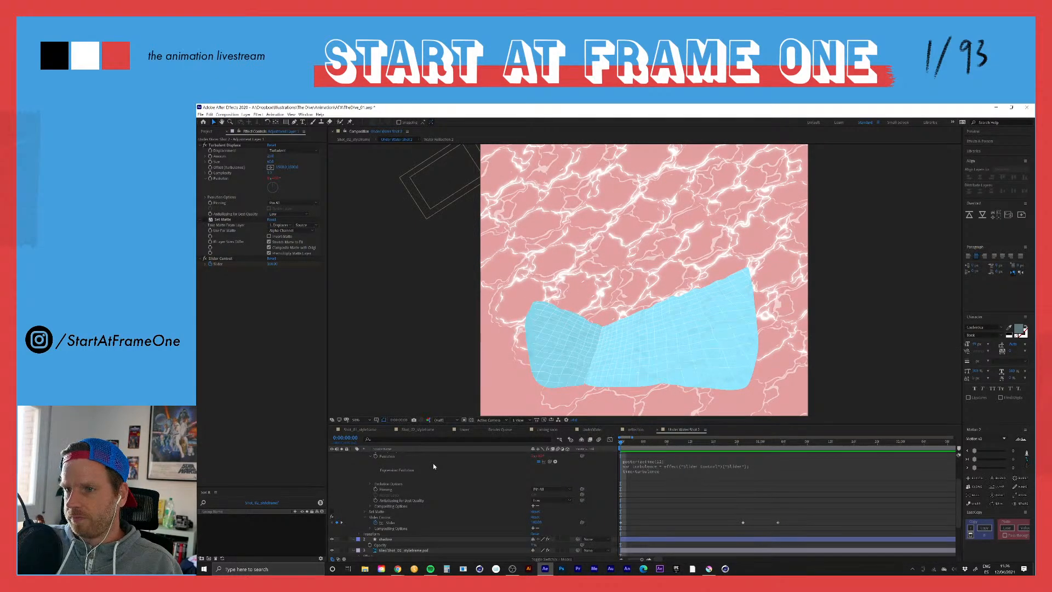
Step: Try the adjustment layer without its Slider Control effect, and undo the deletion
{"action": "left_click", "coordinate": [385, 518]}
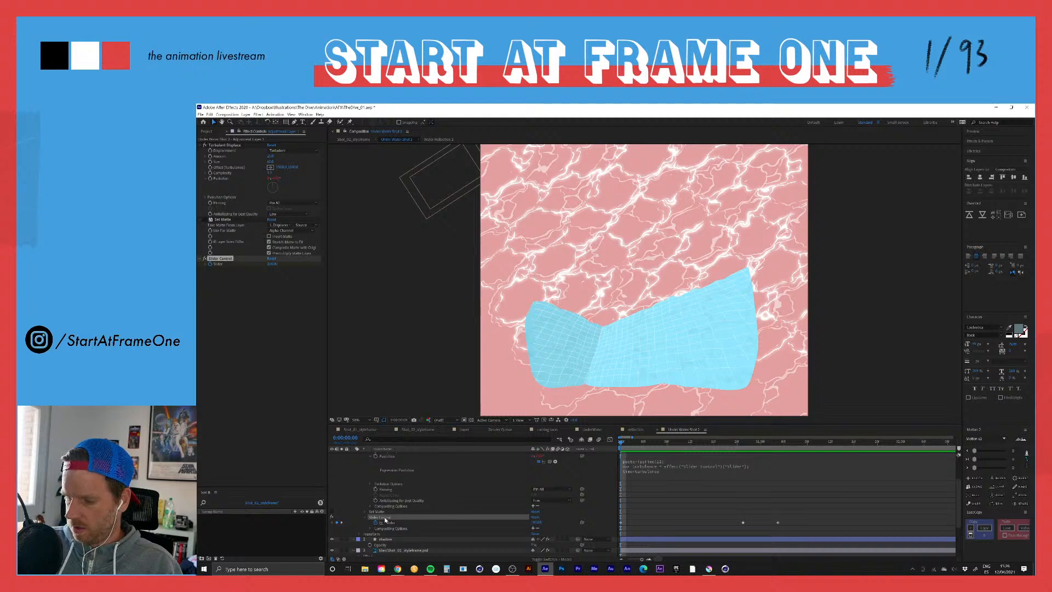
{"action": "key", "text": "Delete"}
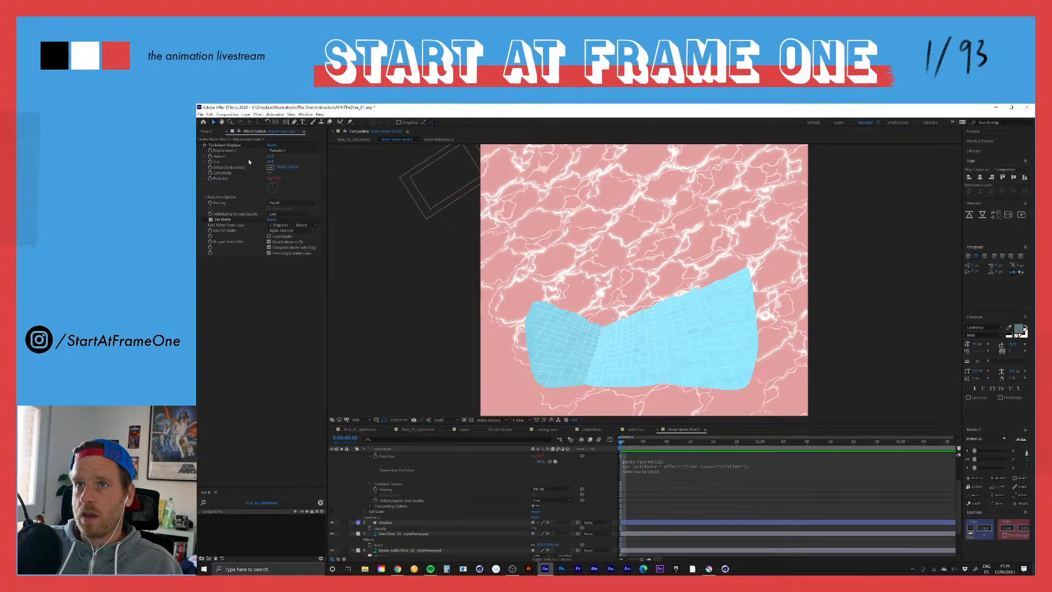
{"action": "scroll", "coordinate": [671, 476], "scroll_direction": "up", "scroll_amount": 2}
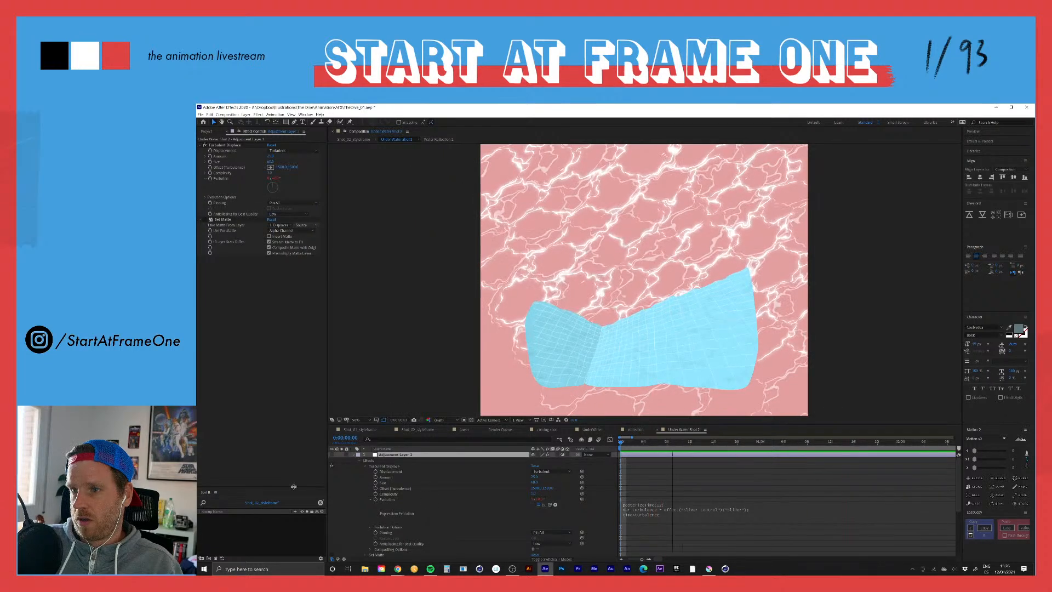
{"action": "key", "text": "ctrl+z"}
{"action": "key", "text": "ctrl+z"}
{"action": "key", "text": "ctrl+z"}
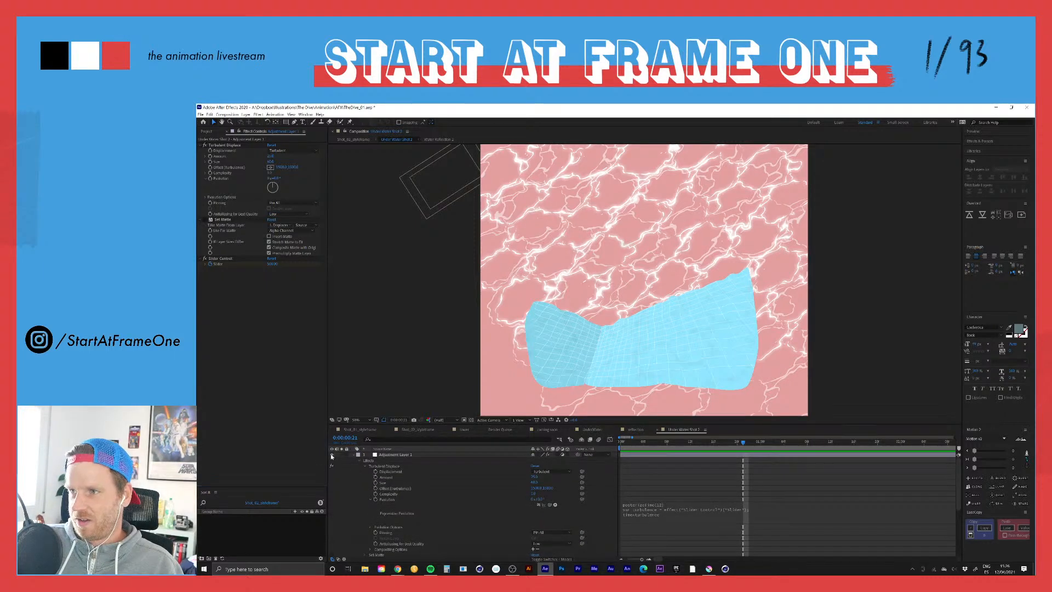
Step: Preview the water distortion from the first frame and check the frame at 0:00:01:02
{"action": "key", "text": "space"}
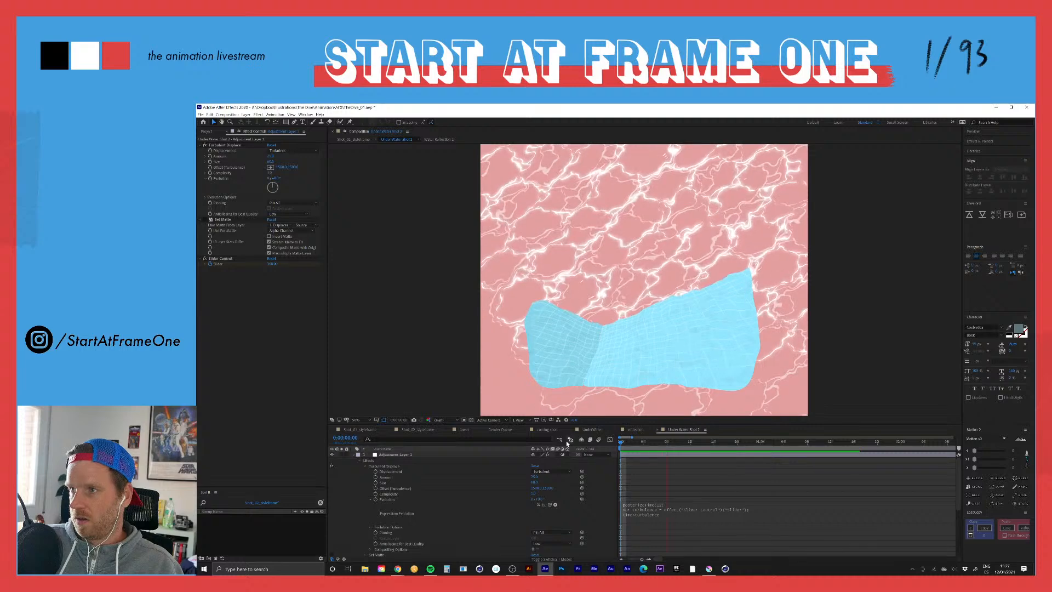
{"action": "key", "text": "space"}
{"action": "scroll", "coordinate": [766, 491], "scroll_direction": "down", "scroll_amount": 2}
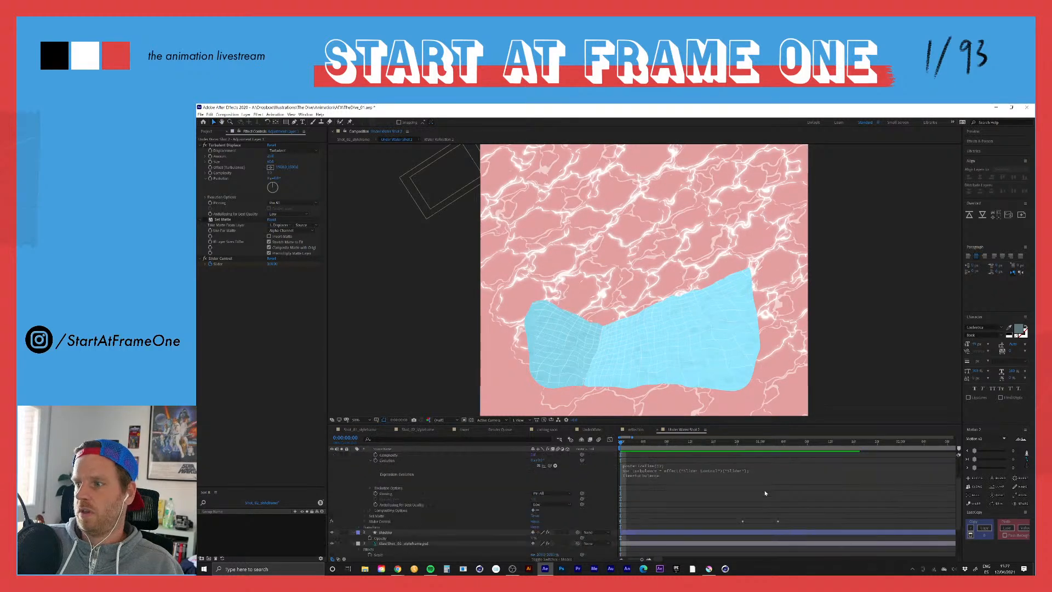
{"action": "left_click_drag", "start_coordinate": [724, 441], "coordinate": [771, 442]}
{"action": "scroll", "coordinate": [717, 479], "scroll_direction": "up", "scroll_amount": 2}
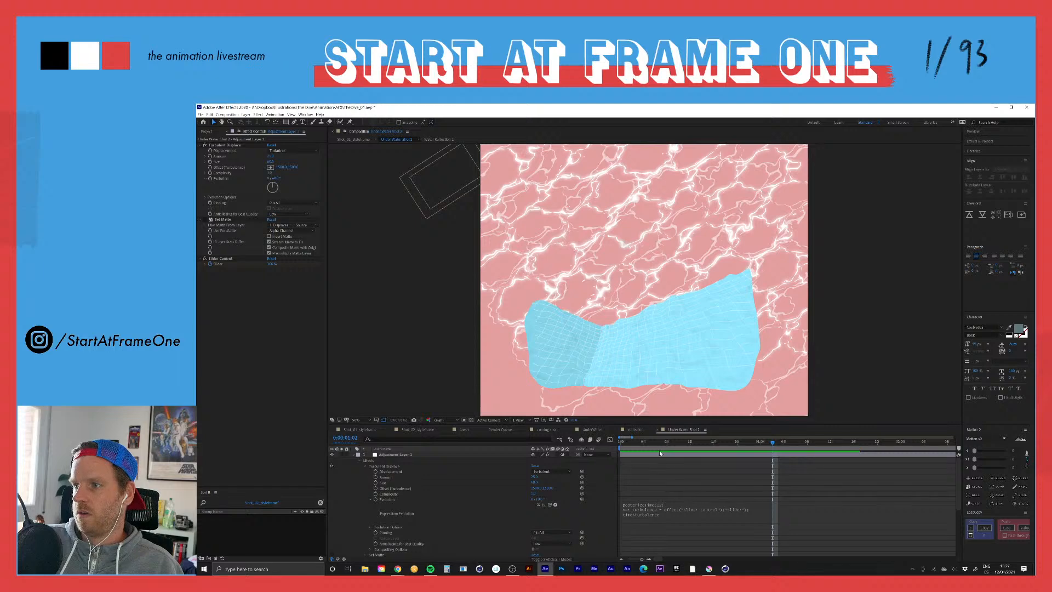
Step: Collapse the adjustment layer's Turbulent Displace effect and expand Slider Control to show the Slider keyframes
{"action": "left_click", "coordinate": [356, 455]}
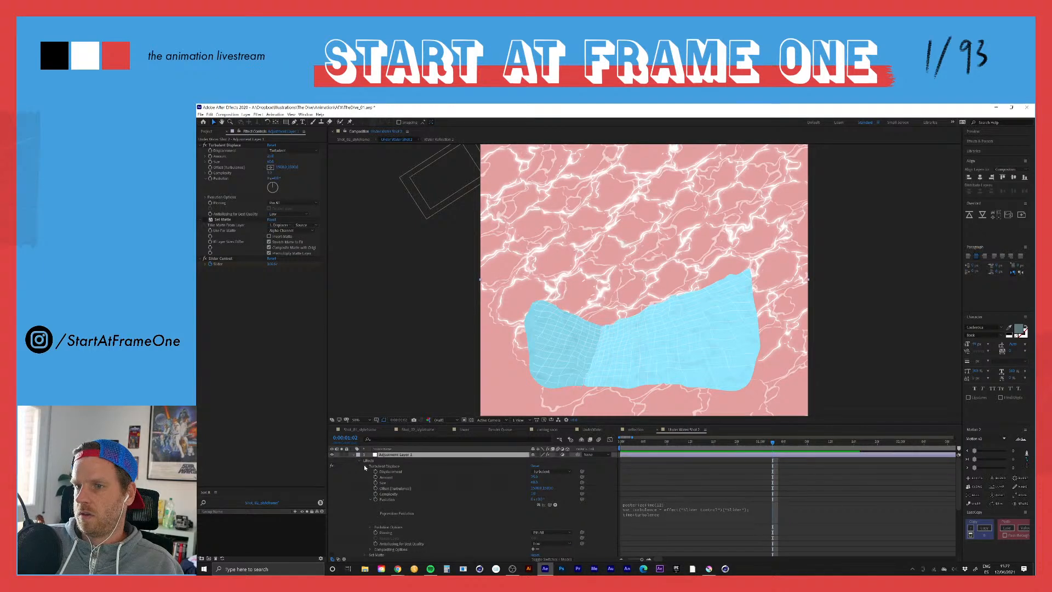
{"action": "left_click", "coordinate": [365, 466]}
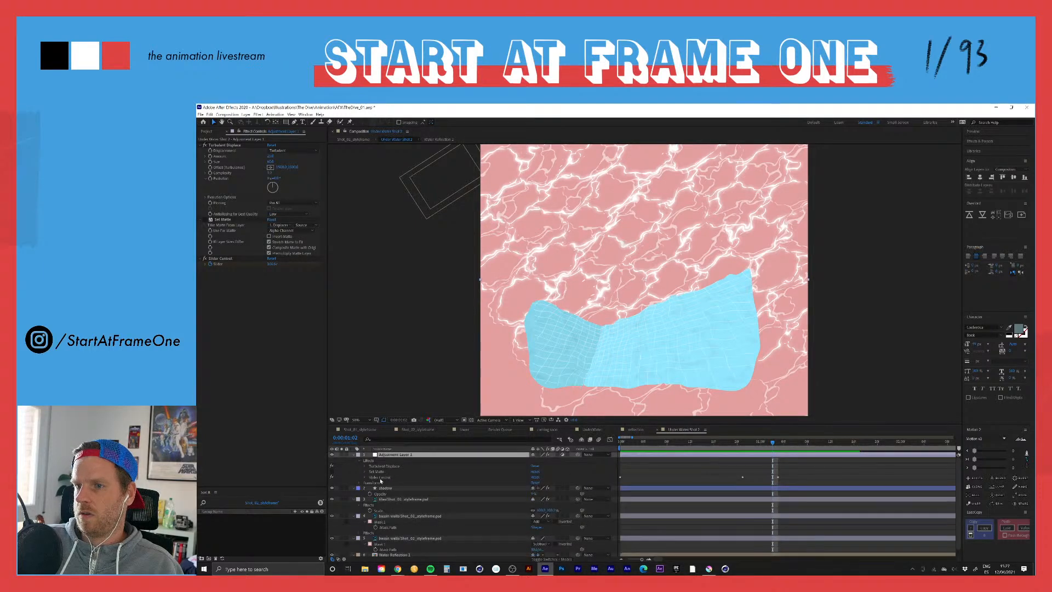
{"action": "left_click", "coordinate": [380, 478]}
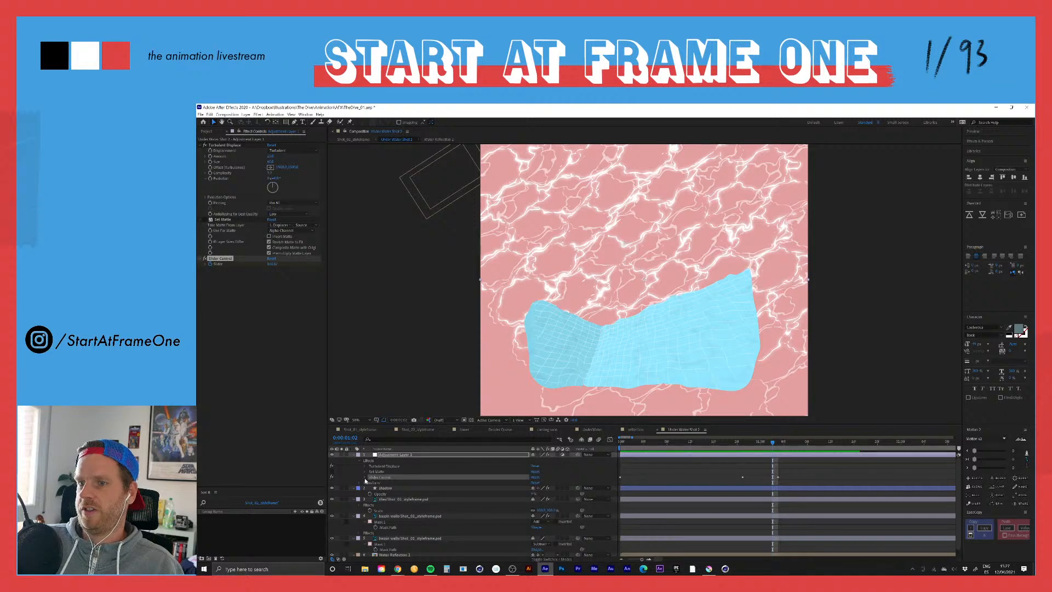
{"action": "left_click", "coordinate": [366, 479]}
{"action": "left_click", "coordinate": [392, 484]}
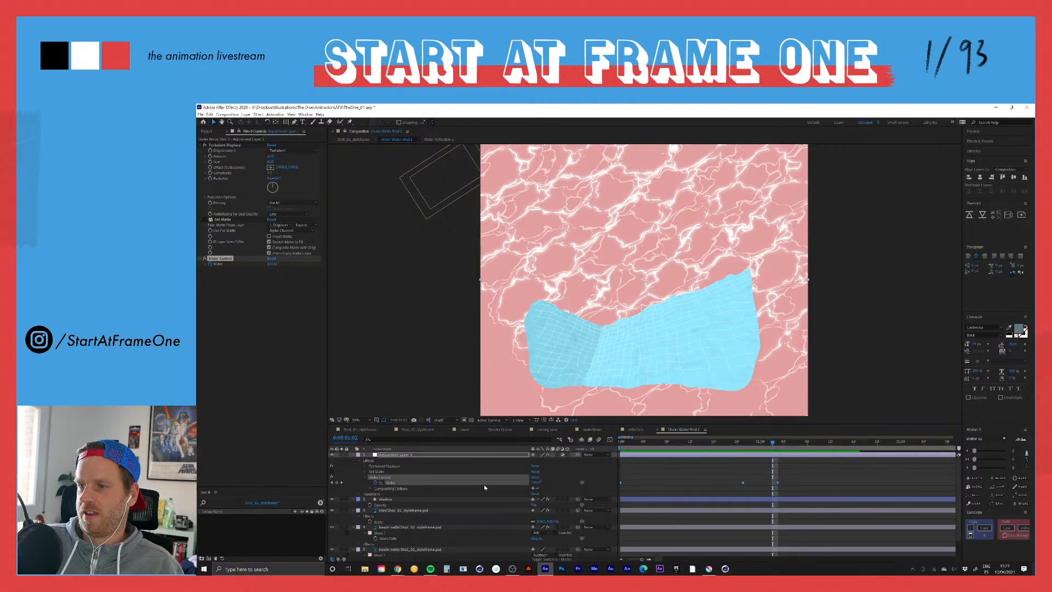
Step: Scrub from the second slider keyframe back to the first frame and preview the water distortion repeatedly
{"action": "left_click", "coordinate": [744, 445]}
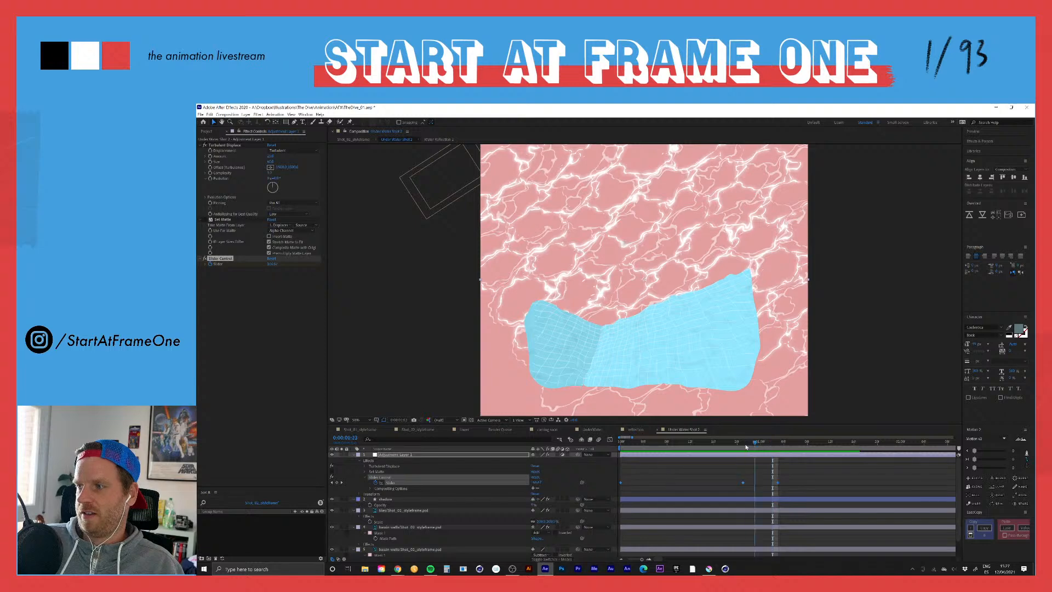
{"action": "left_click", "coordinate": [733, 472]}
{"action": "left_click_drag", "start_coordinate": [745, 445], "coordinate": [602, 446]}
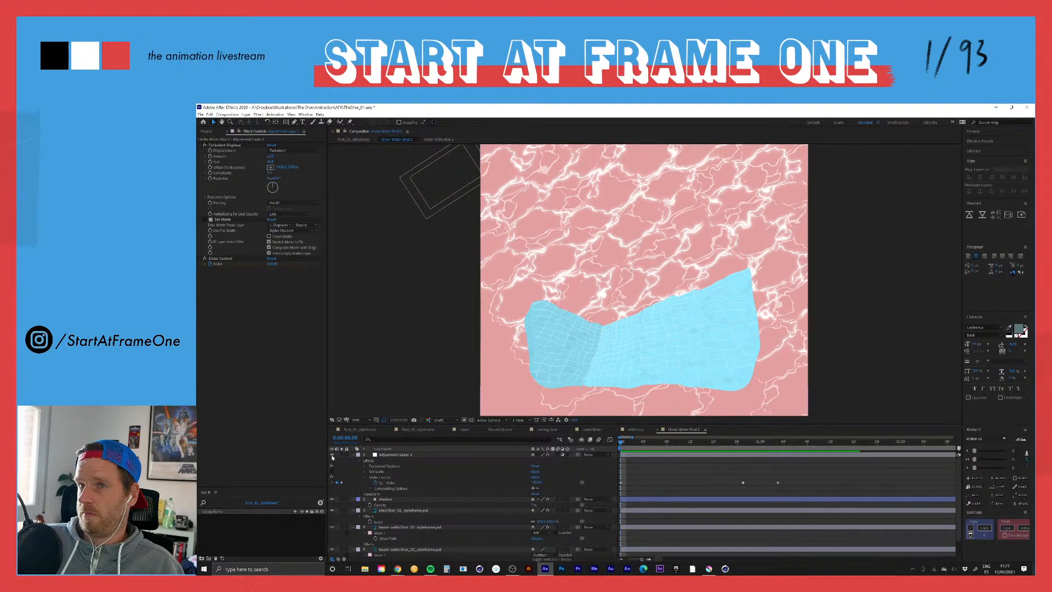
{"action": "key", "text": "space"}
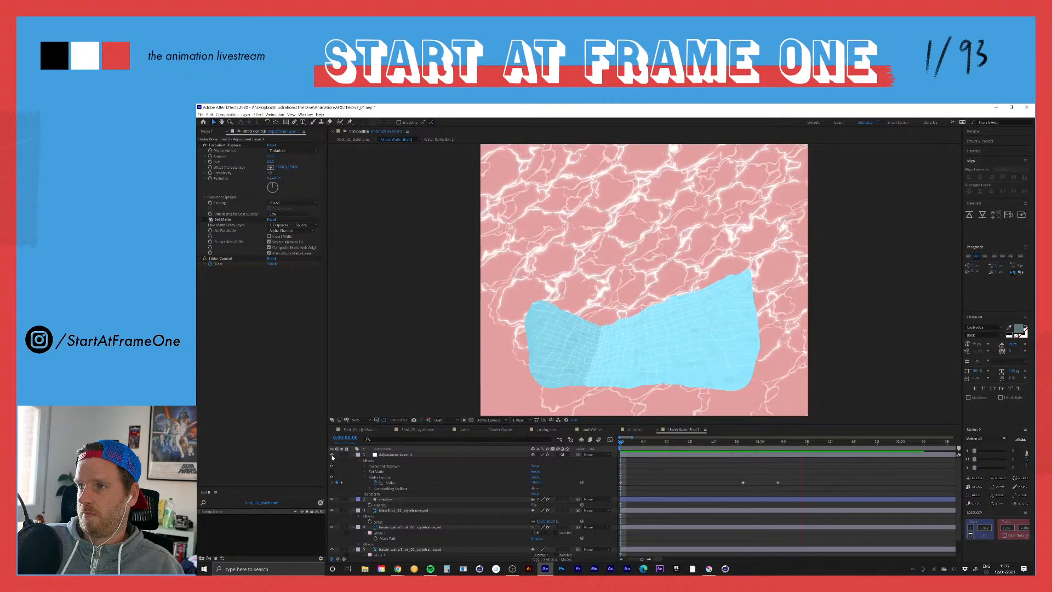
{"action": "key", "text": "space"}
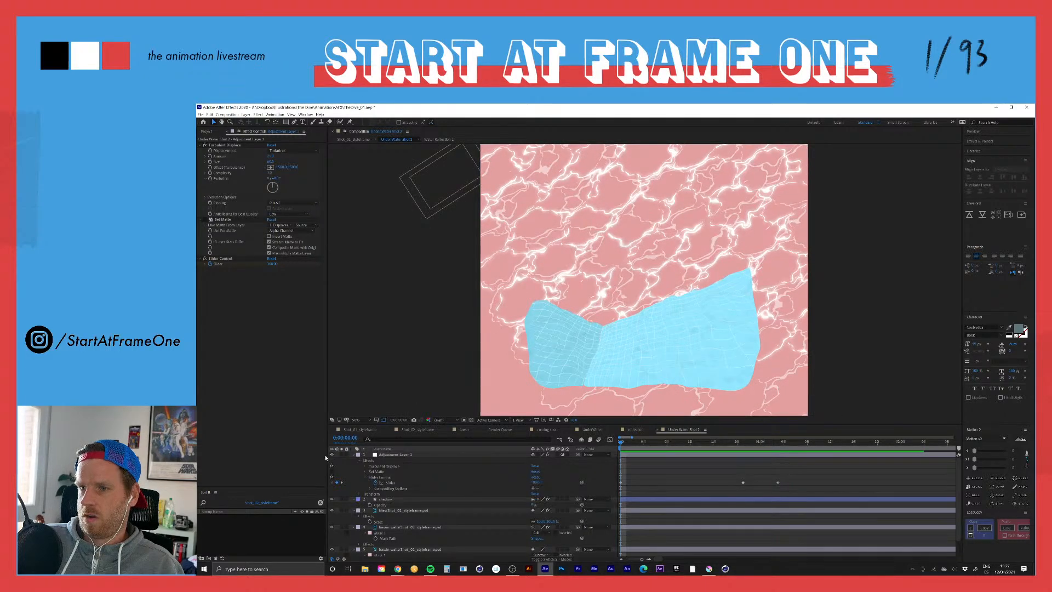
{"action": "key", "text": "space"}
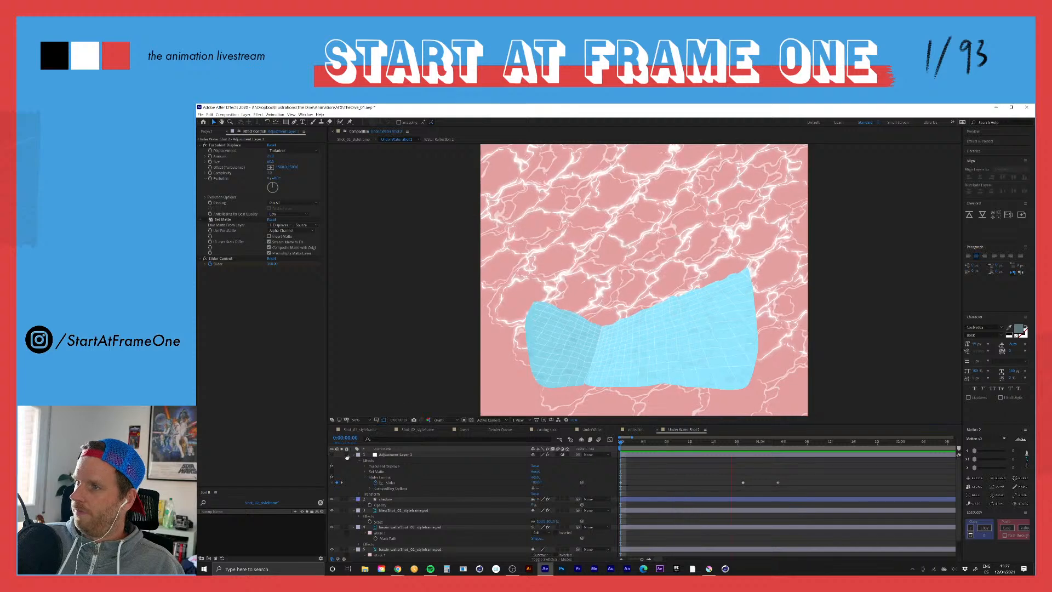
{"action": "key", "text": "space"}
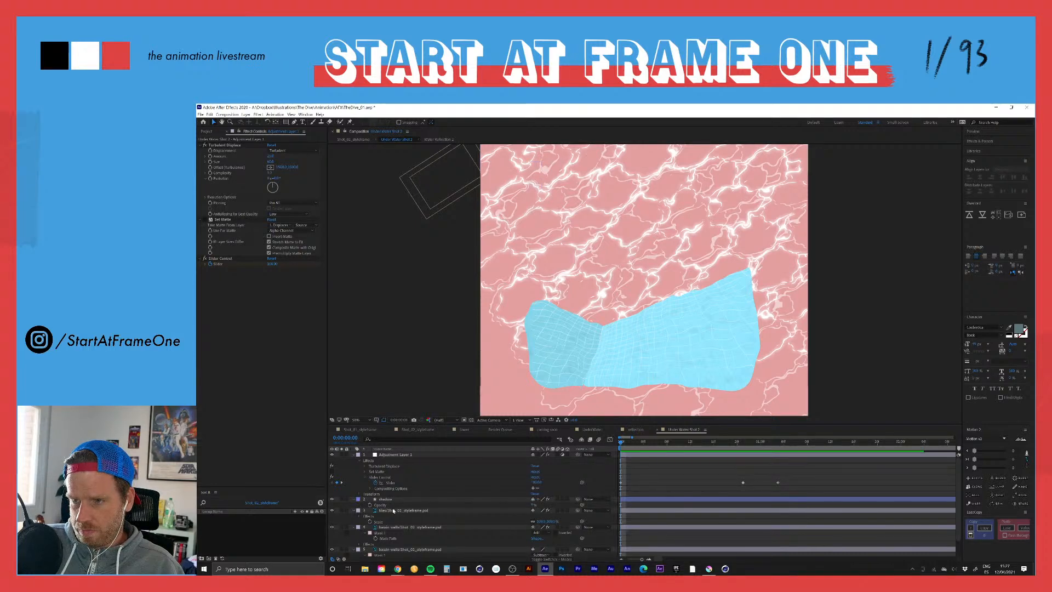
Step: Move to the slider keyframe at 0:00:00:21 and open the Water Reflection 2 precomposition
{"action": "scroll", "coordinate": [392, 508], "scroll_direction": "down", "scroll_amount": 1}
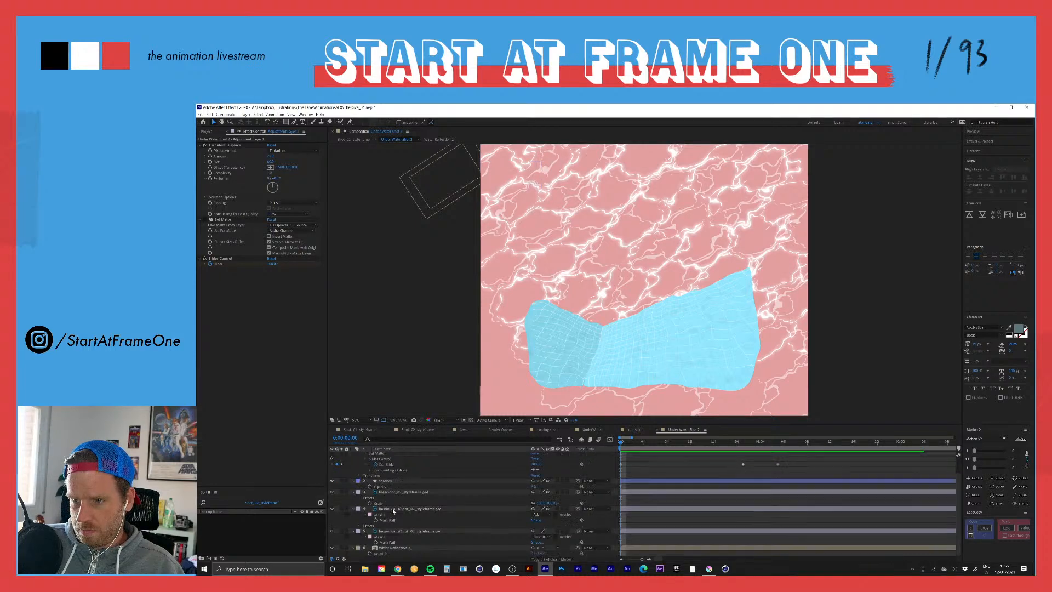
{"action": "left_click", "coordinate": [392, 547]}
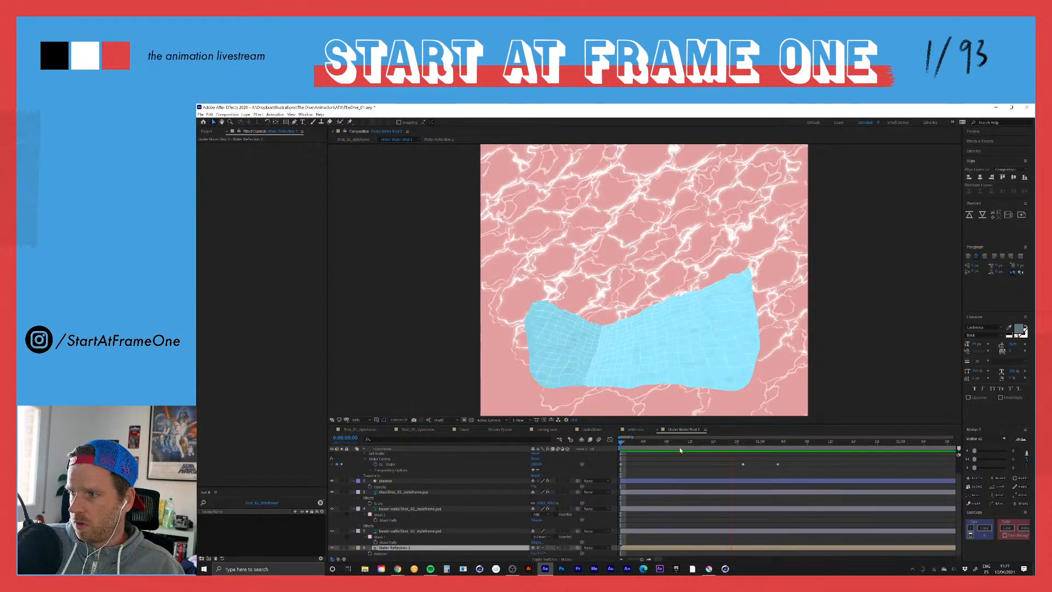
{"action": "left_click", "coordinate": [744, 444]}
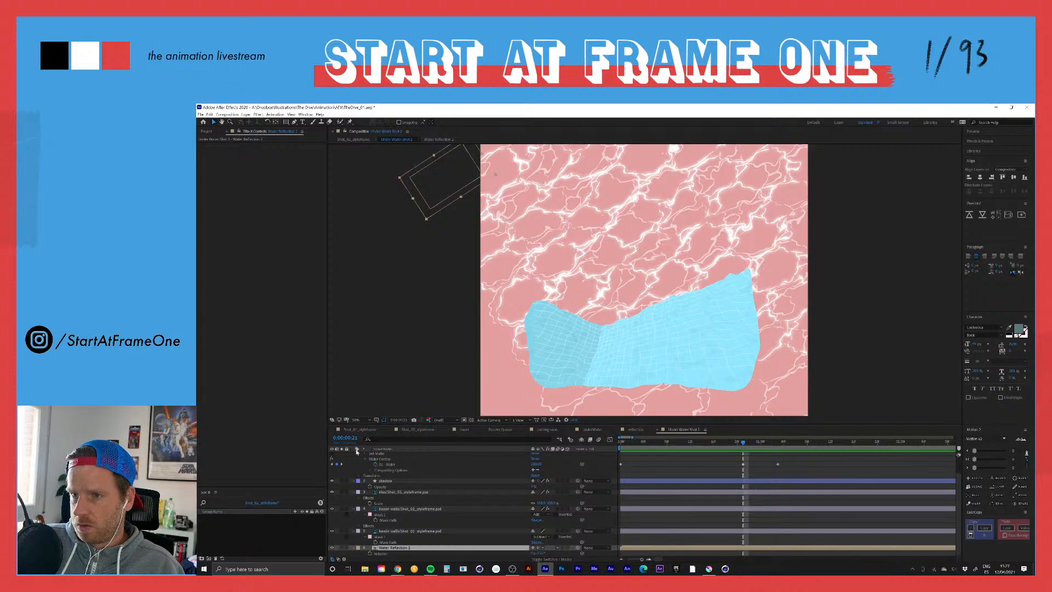
{"action": "double_click", "coordinate": [375, 549]}
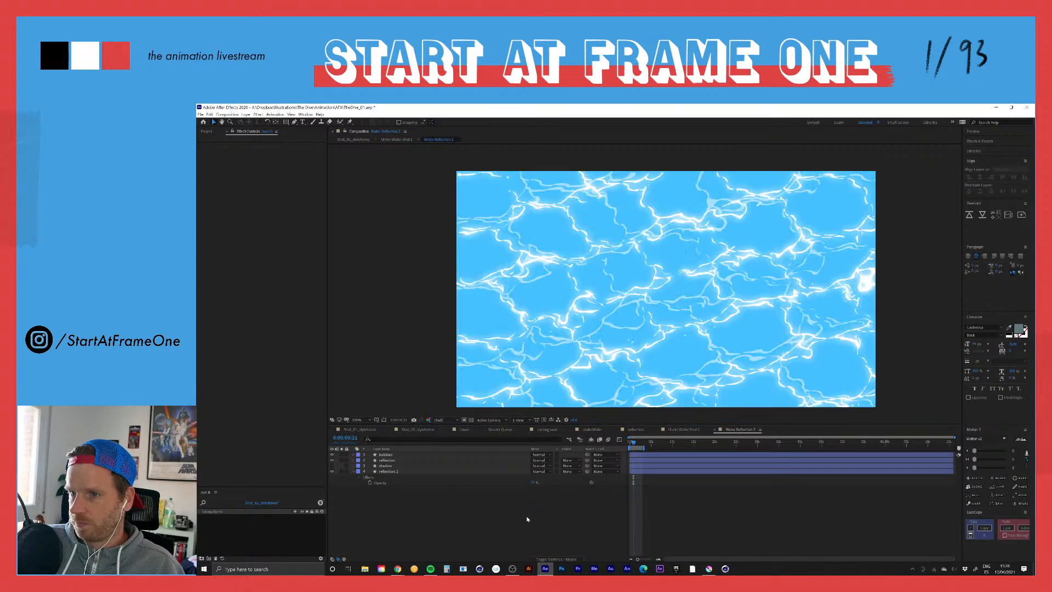
{"action": "left_click", "coordinate": [396, 140]}
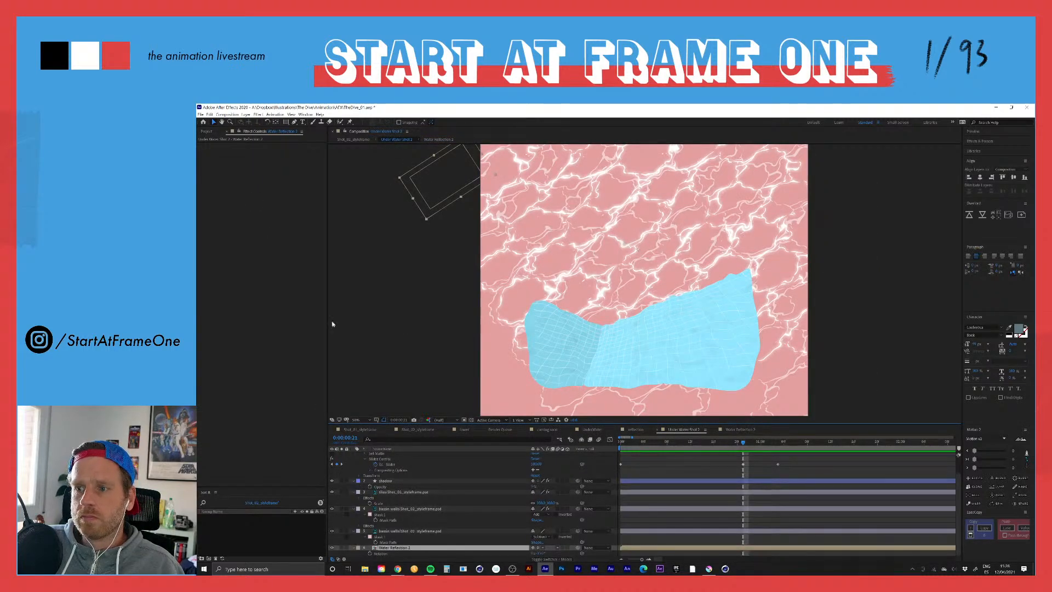
{"action": "double_click", "coordinate": [376, 547]}
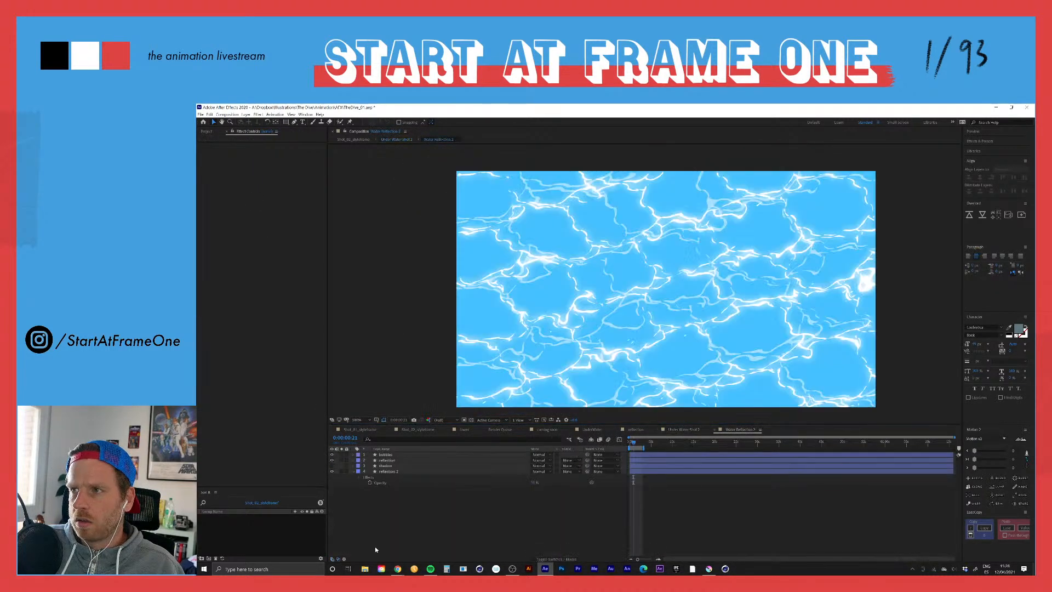
Step: Select all layers in the water reflection precomposition and reveal their Turbulent Displace Evolution expressions
{"action": "left_click", "coordinate": [388, 471]}
{"action": "key", "text": "ctrl+a"}
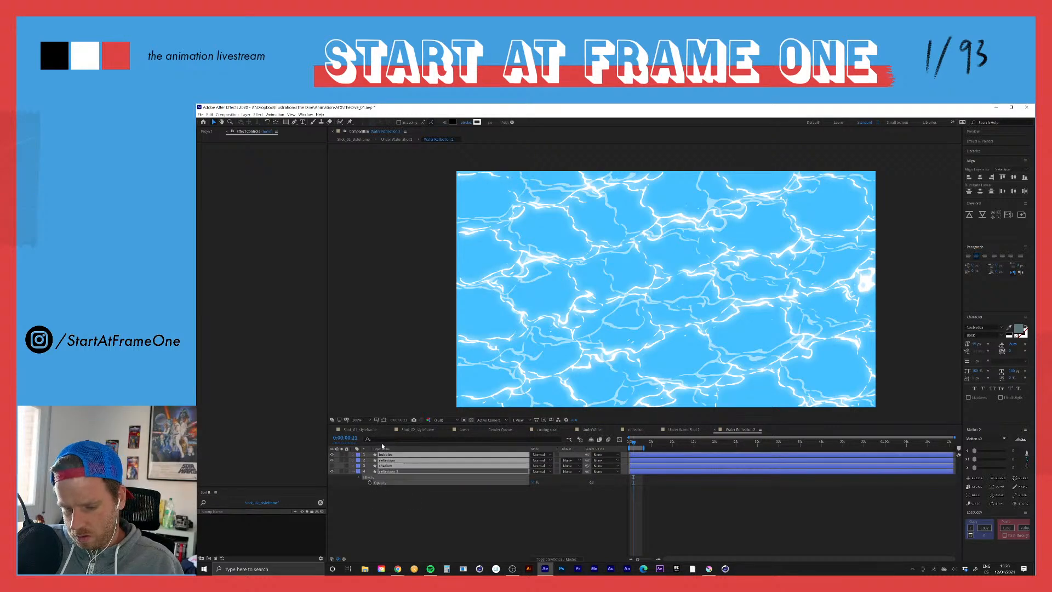
{"action": "key", "text": "e"}
{"action": "key", "text": "e"}
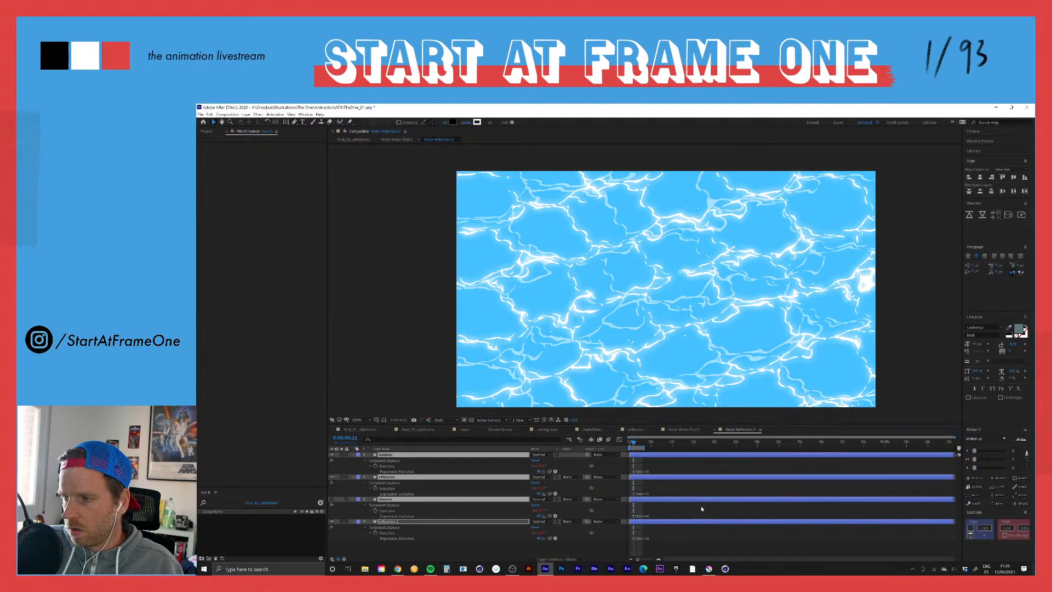
Step: Add an adjustment layer to the water reflection precomposition and rename it Evolution
{"action": "right_click", "coordinate": [366, 550]}
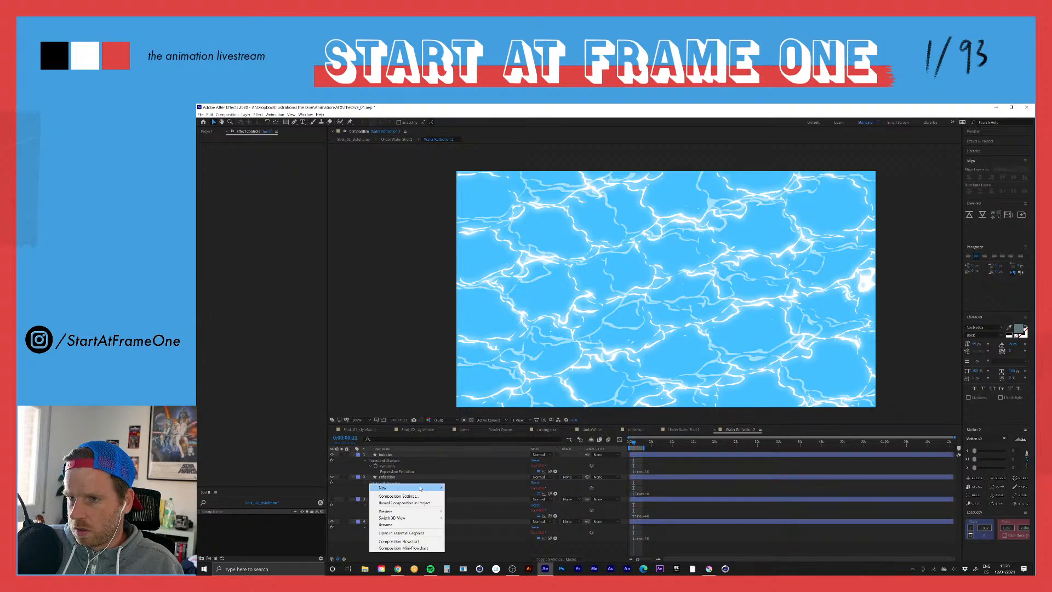
{"action": "mouse_move", "coordinate": [383, 487]}
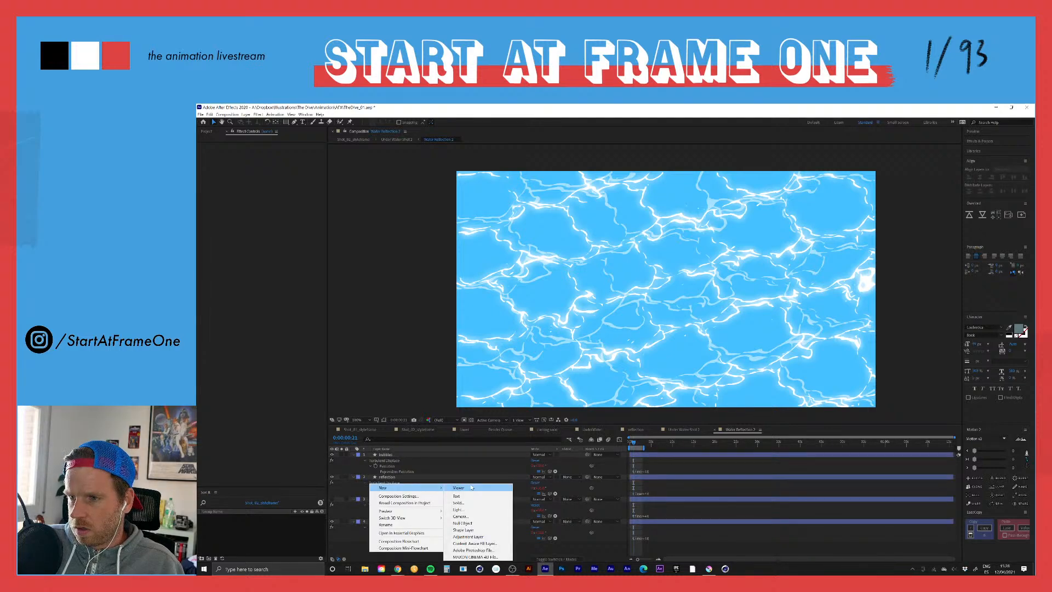
{"action": "left_click", "coordinate": [469, 536]}
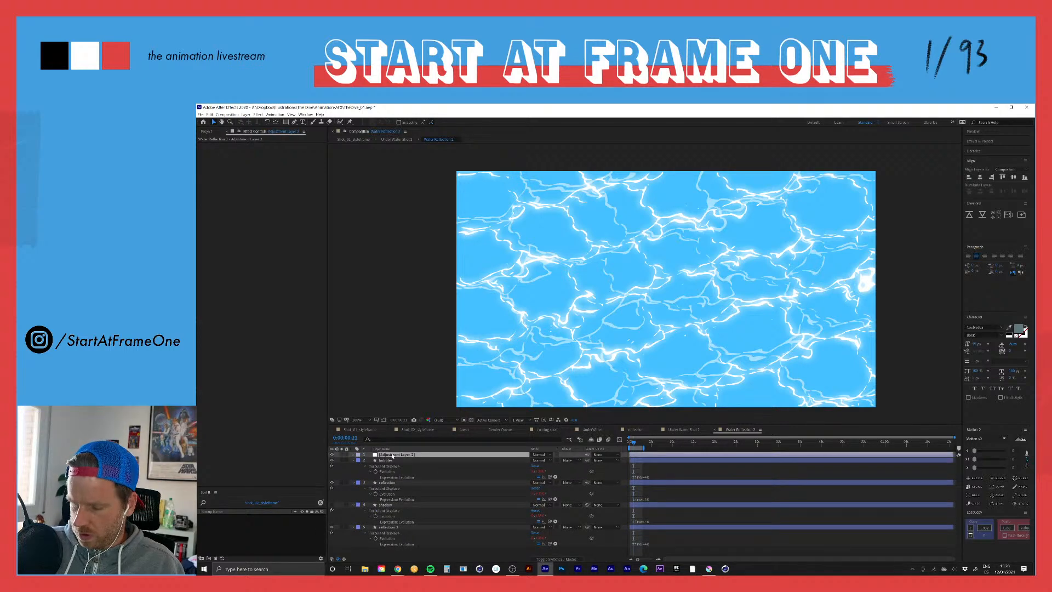
{"action": "key", "text": "Return"}
{"action": "type", "text": "Ev"}
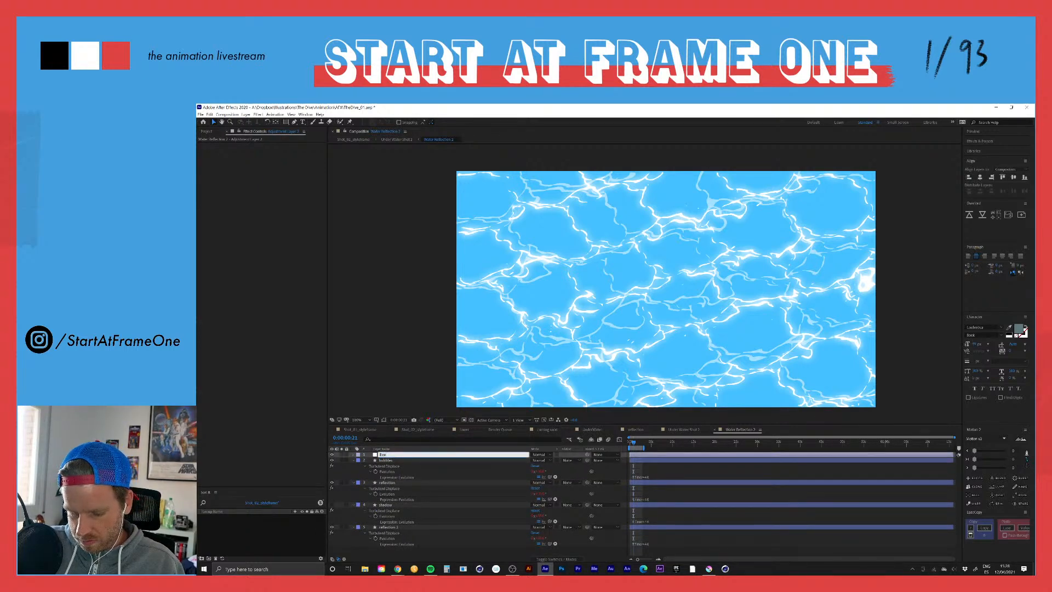
{"action": "type", "text": "olution"}
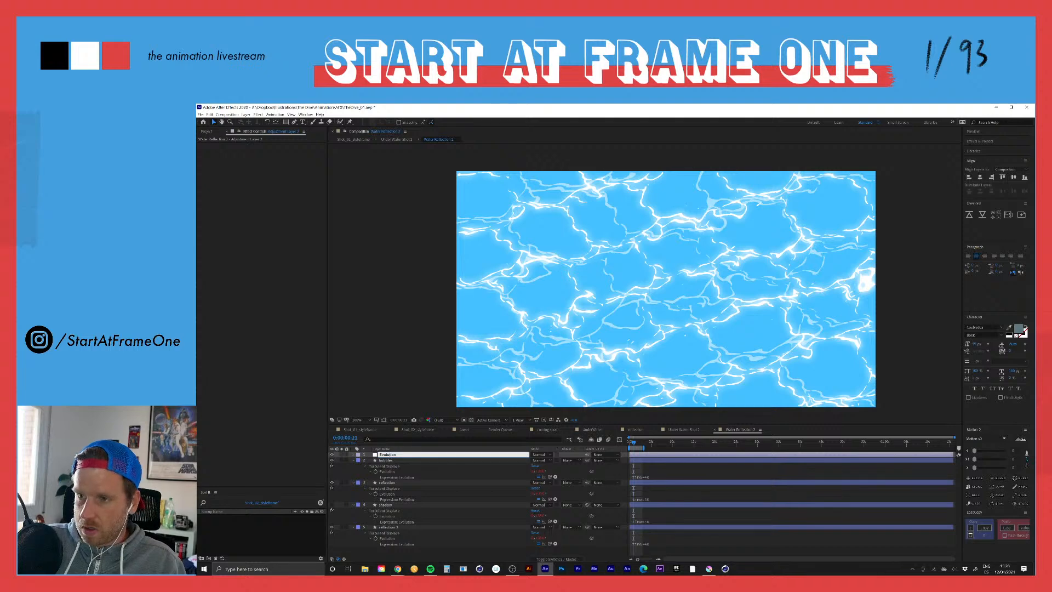
{"action": "key", "text": "Return"}
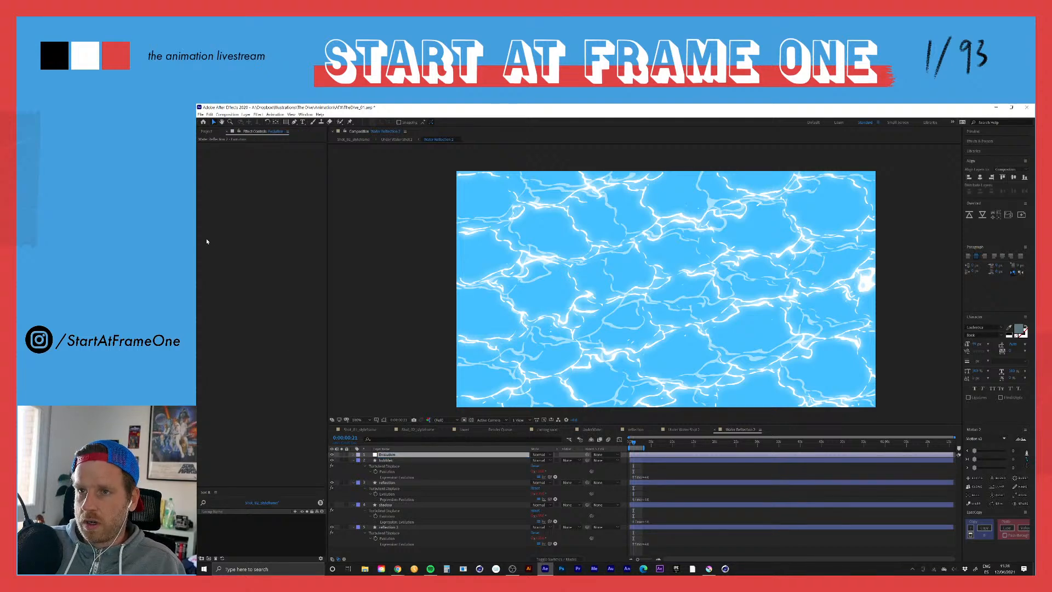
Step: Add a Slider Control effect to the Evolution adjustment layer
{"action": "key", "text": "ctrl+space"}
{"action": "type", "text": "slider"}
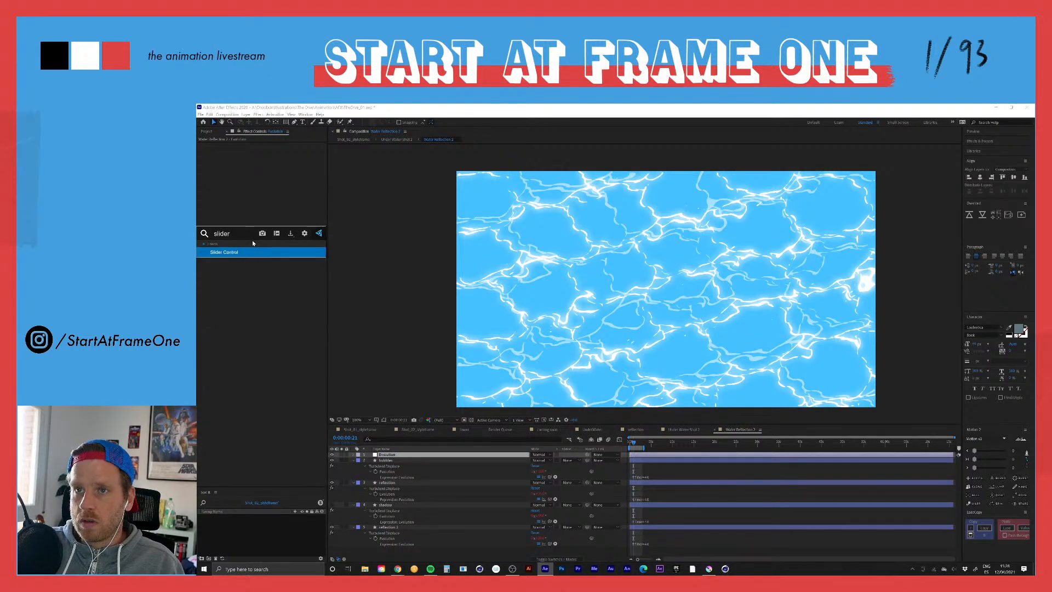
{"action": "key", "text": "Return"}
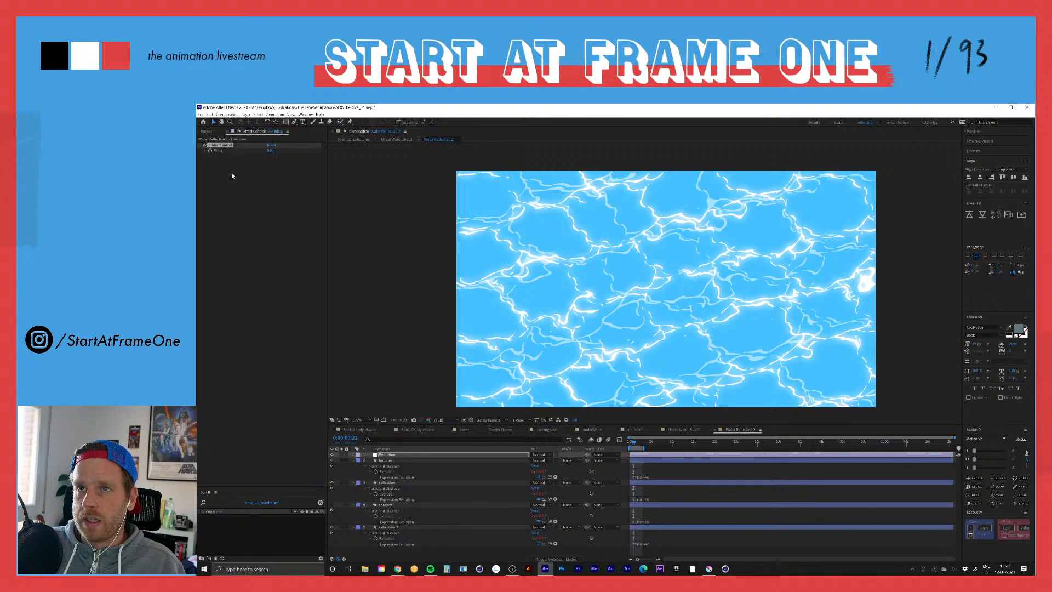
Step: Link the topmost water layer's Turbulent Displace Evolution expression to the Slider Control so the slider replaces the fixed time multiplier
{"action": "left_click", "coordinate": [646, 477]}
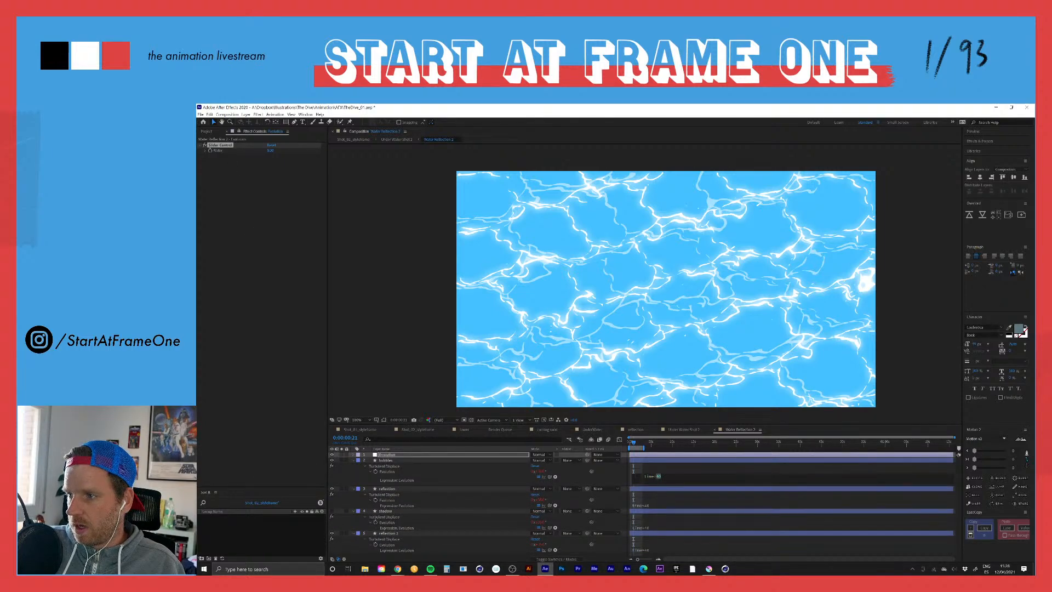
{"action": "left_click_drag", "start_coordinate": [549, 476], "coordinate": [269, 150]}
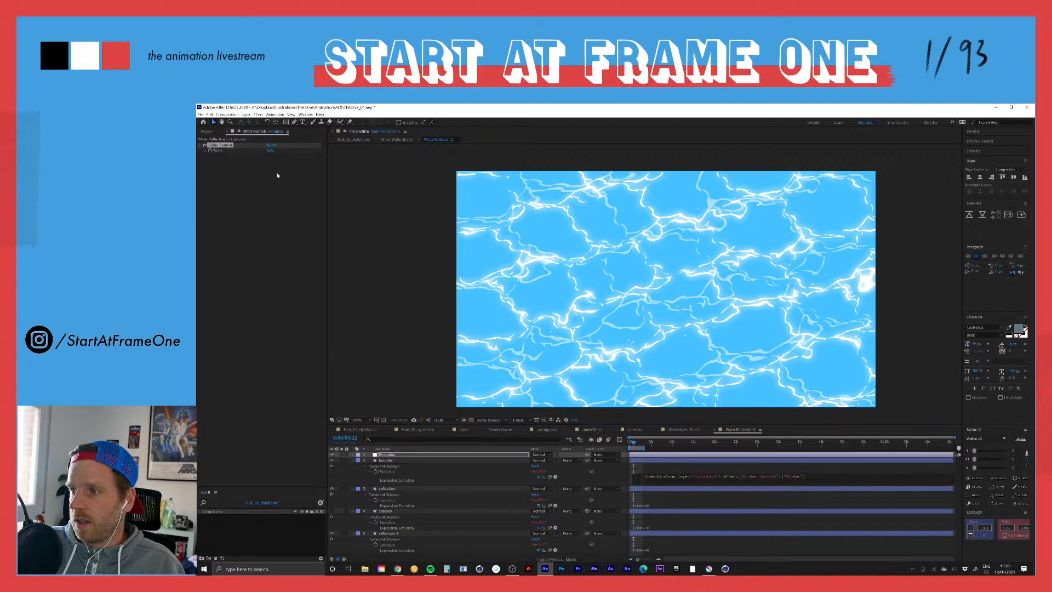
{"action": "left_click", "coordinate": [271, 150]}
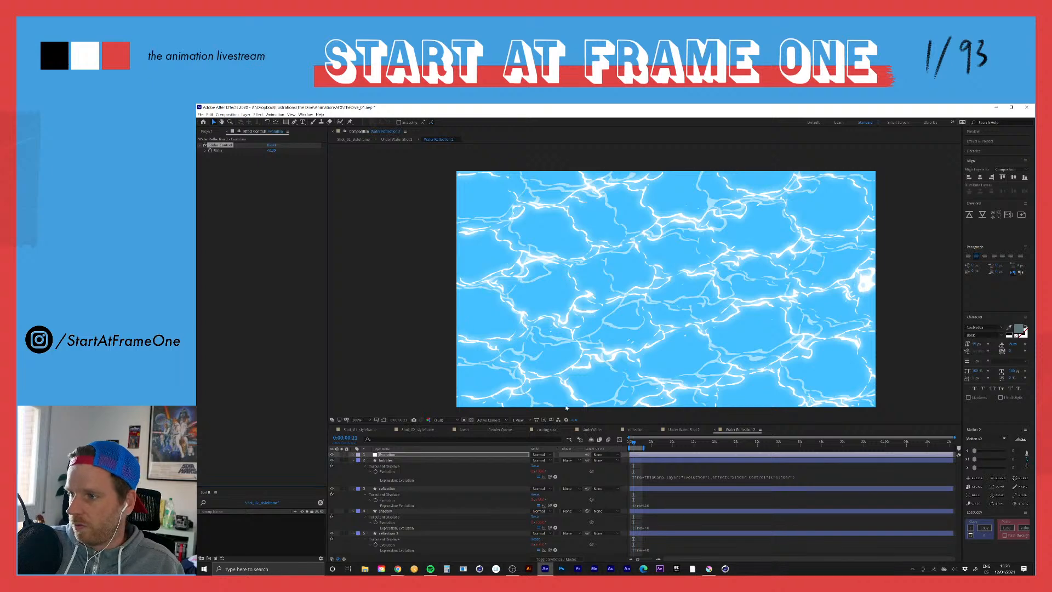
Step: Copy the slider-driven Evolution expression to the reflection, shadow and reflection 2 layers
{"action": "left_click", "coordinate": [662, 477]}
{"action": "key", "text": "ctrl+c"}
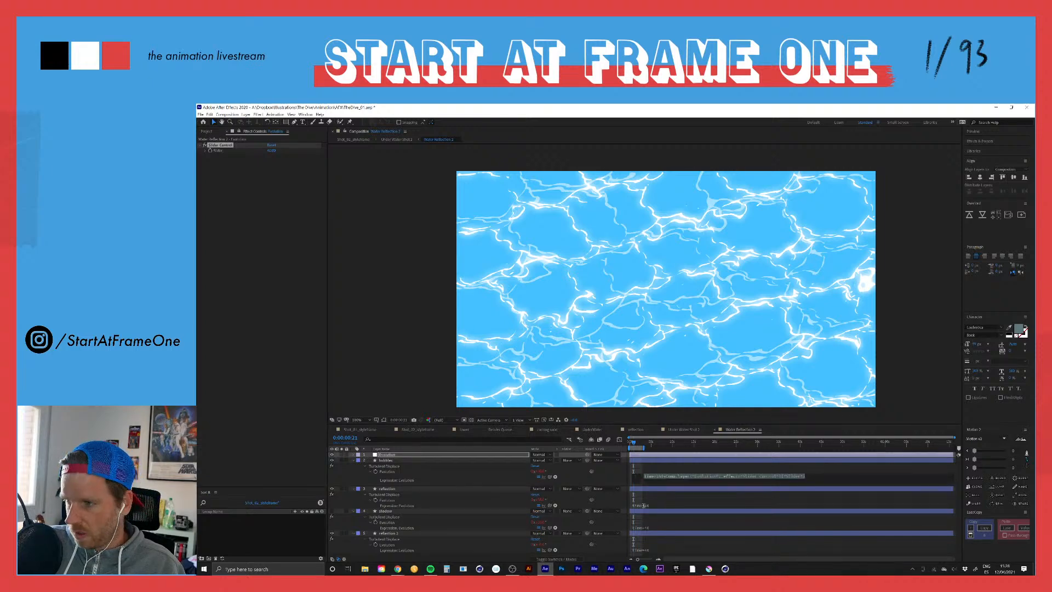
{"action": "left_click", "coordinate": [658, 504]}
{"action": "key", "text": "ctrl+v"}
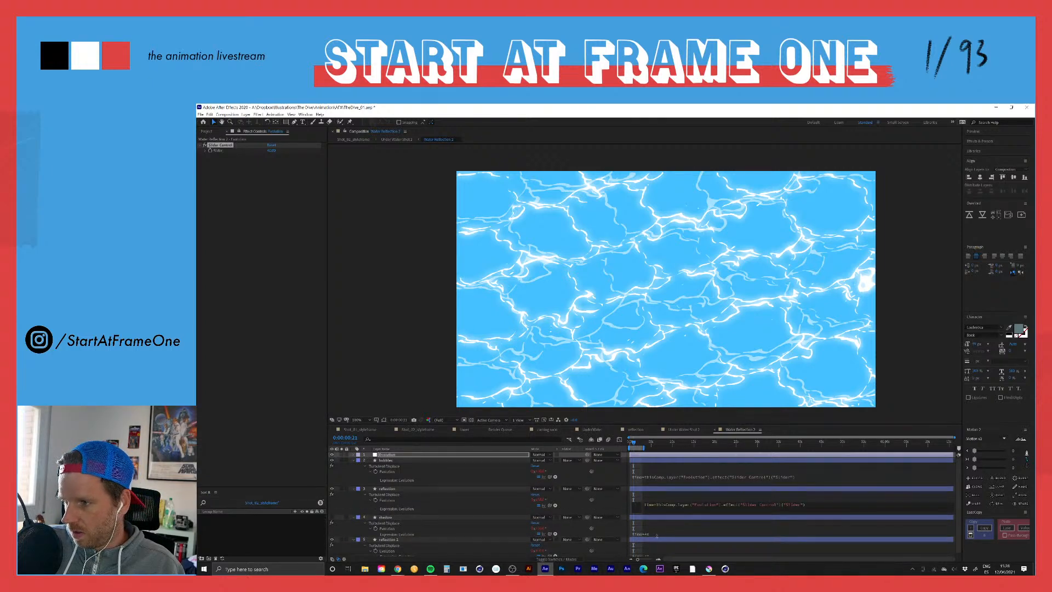
{"action": "key", "text": "KP_Enter"}
{"action": "left_click", "coordinate": [655, 536]}
{"action": "key", "text": "ctrl+v"}
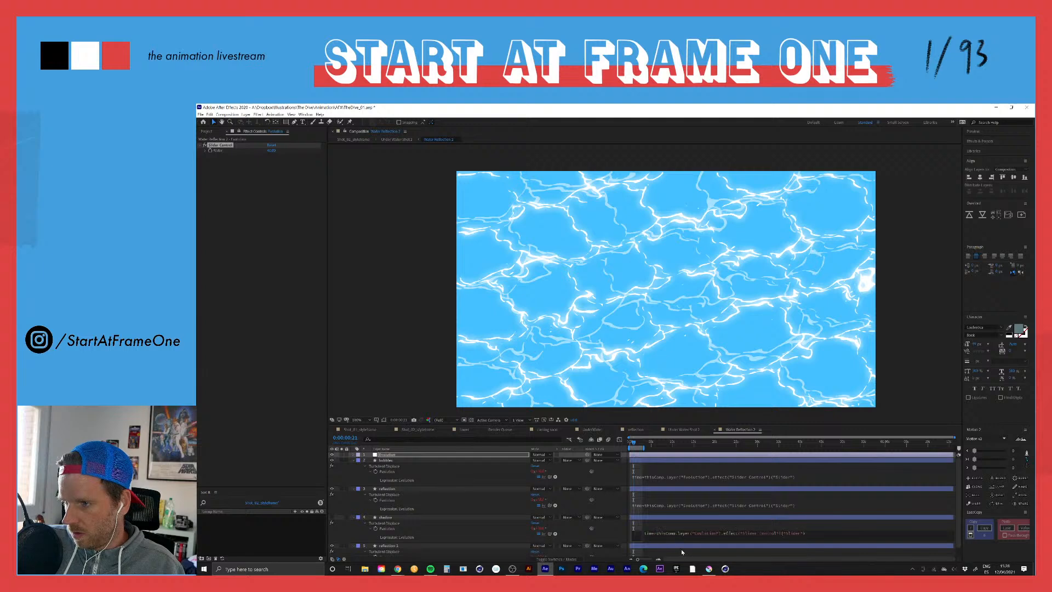
{"action": "key", "text": "KP_Enter"}
{"action": "left_click", "coordinate": [653, 552]}
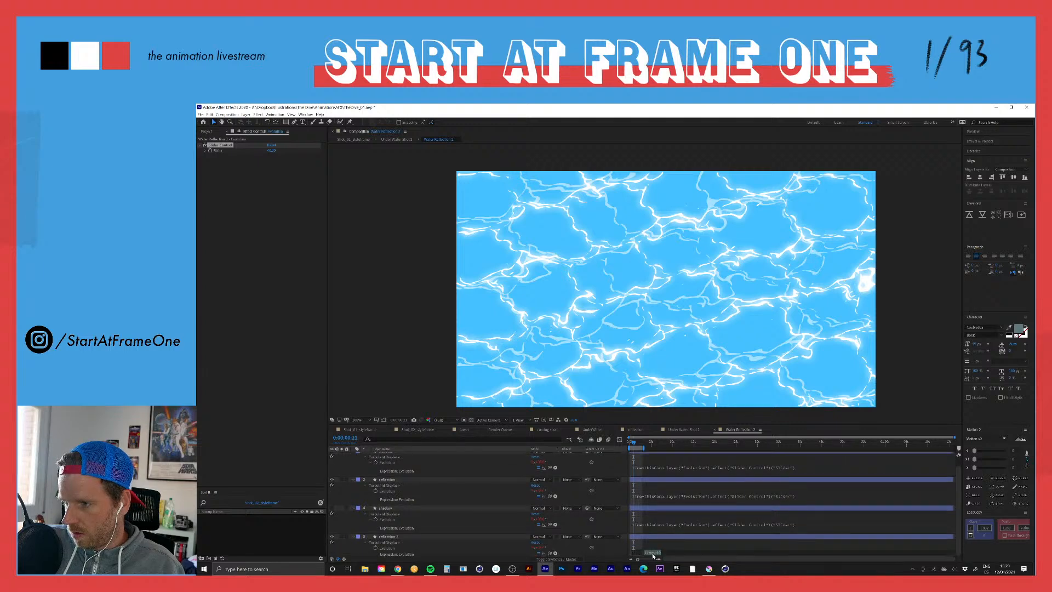
{"action": "type", "text": "thisComp.layer(\"Evolution\").effect(\"Slider Control\")(\"Slider\")"}
{"action": "key", "text": "KP_Enter"}
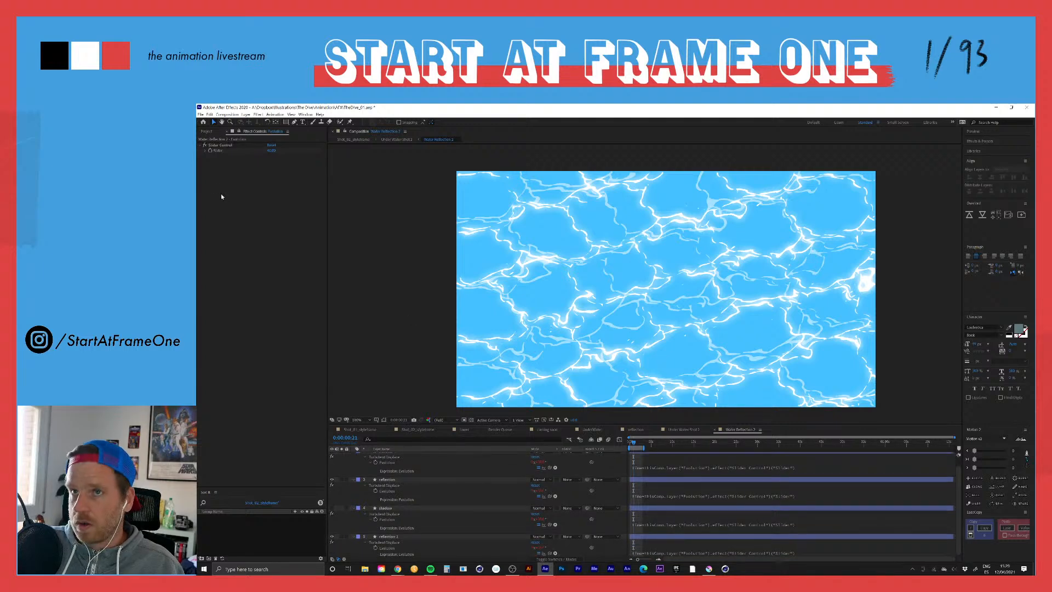
Step: Increase the Evolution slider value, preview the water motion and set the preview resolution to Third
{"action": "left_click_drag", "start_coordinate": [272, 150], "coordinate": [379, 150]}
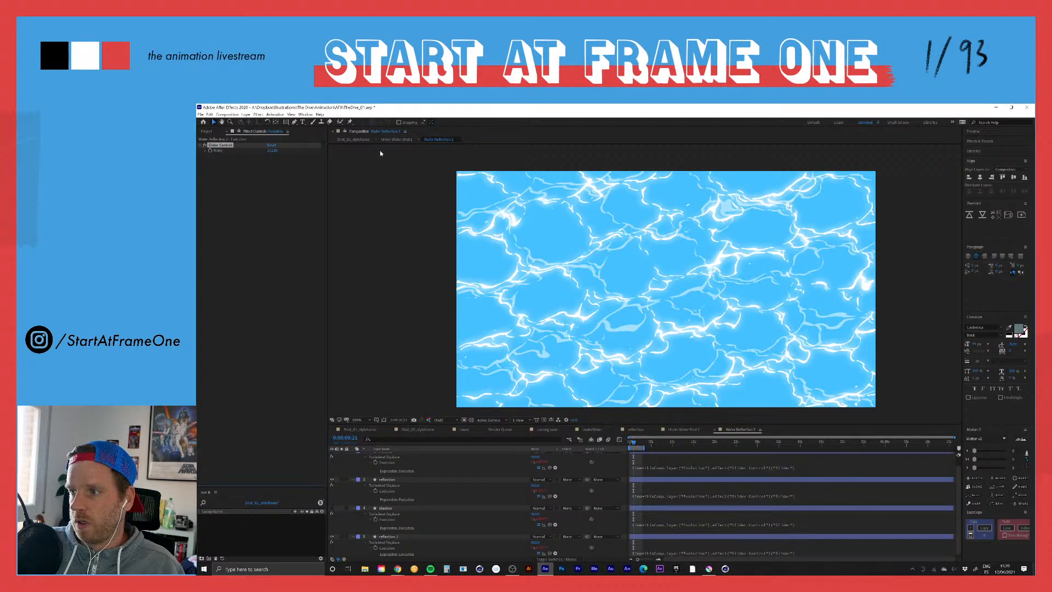
{"action": "key", "text": "space"}
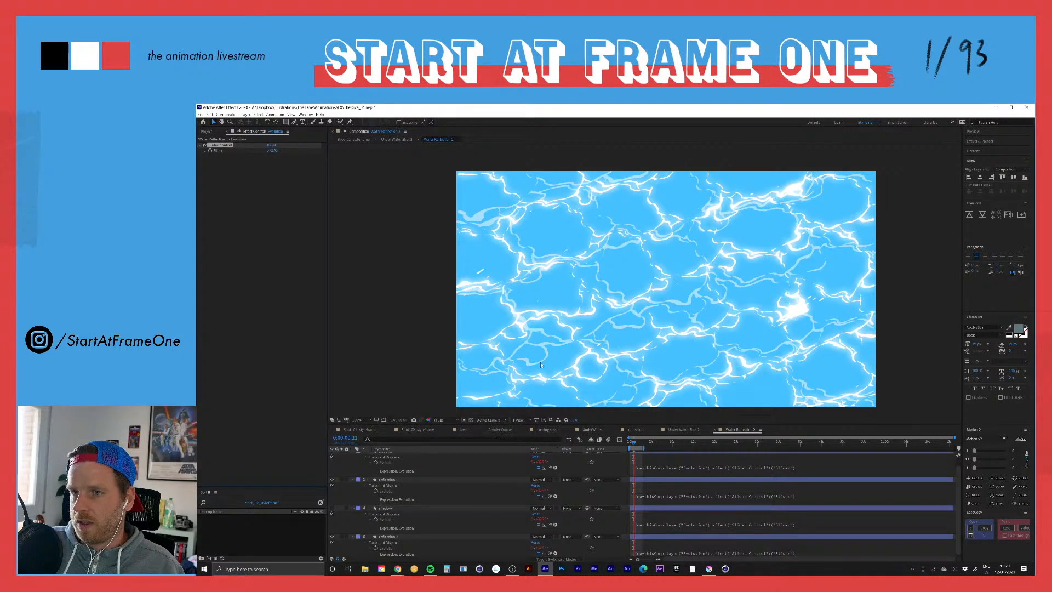
{"action": "left_click", "coordinate": [444, 419]}
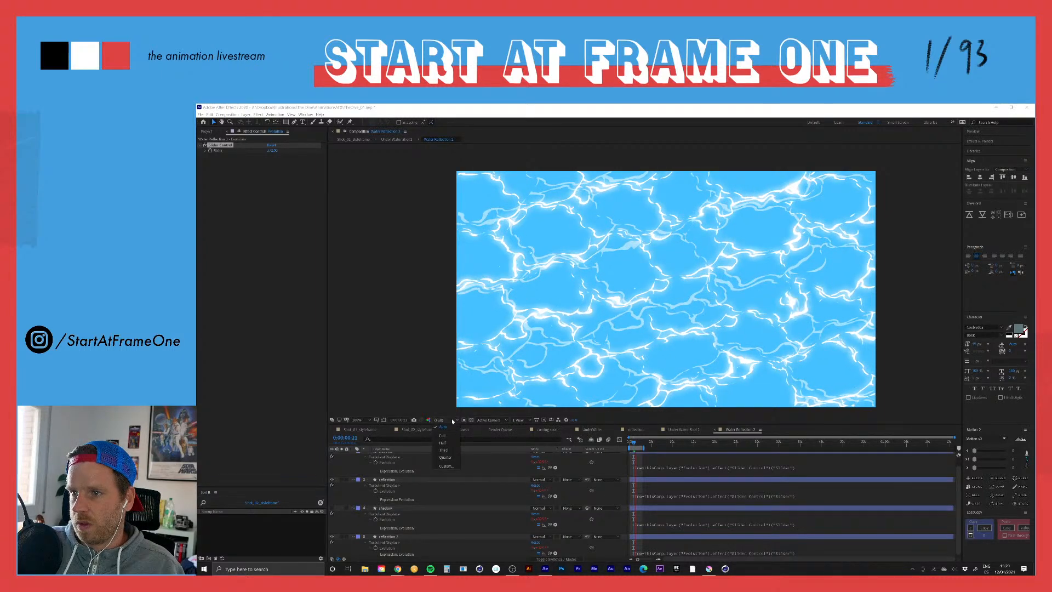
{"action": "left_click", "coordinate": [445, 449]}
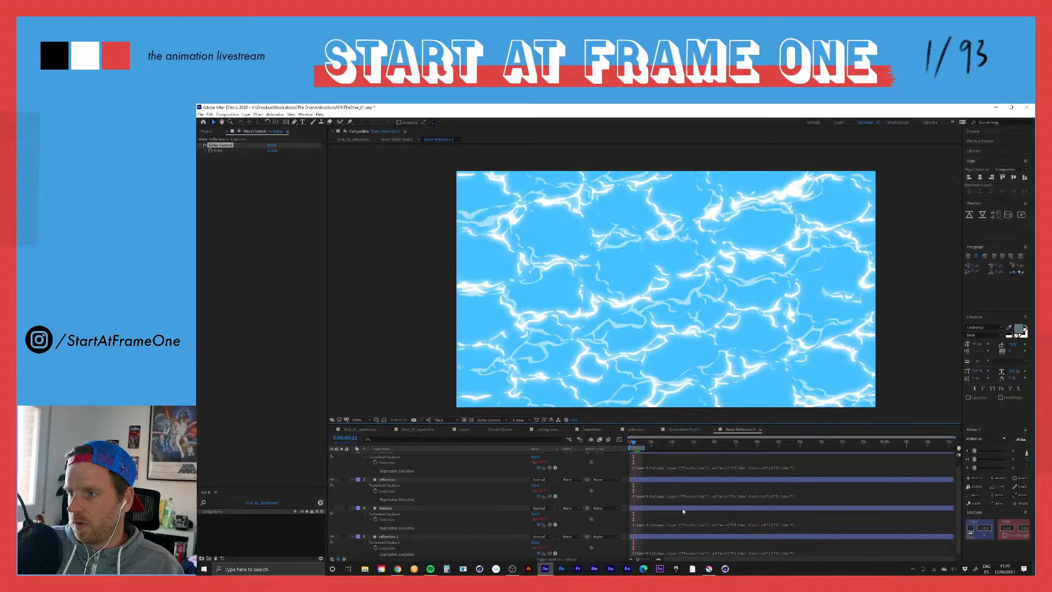
Step: Set the Evolution slider to 40, keyframe it and place that keyframe at the first frame
{"action": "left_click", "coordinate": [273, 150]}
{"action": "type", "text": "40"}
{"action": "key", "text": "Return"}
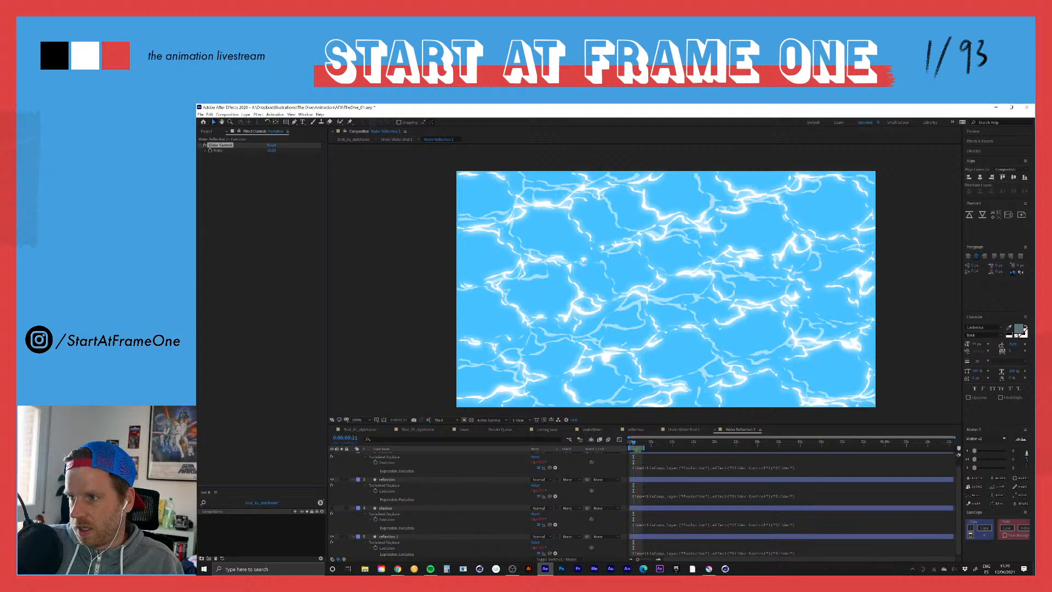
{"action": "left_click", "coordinate": [632, 442]}
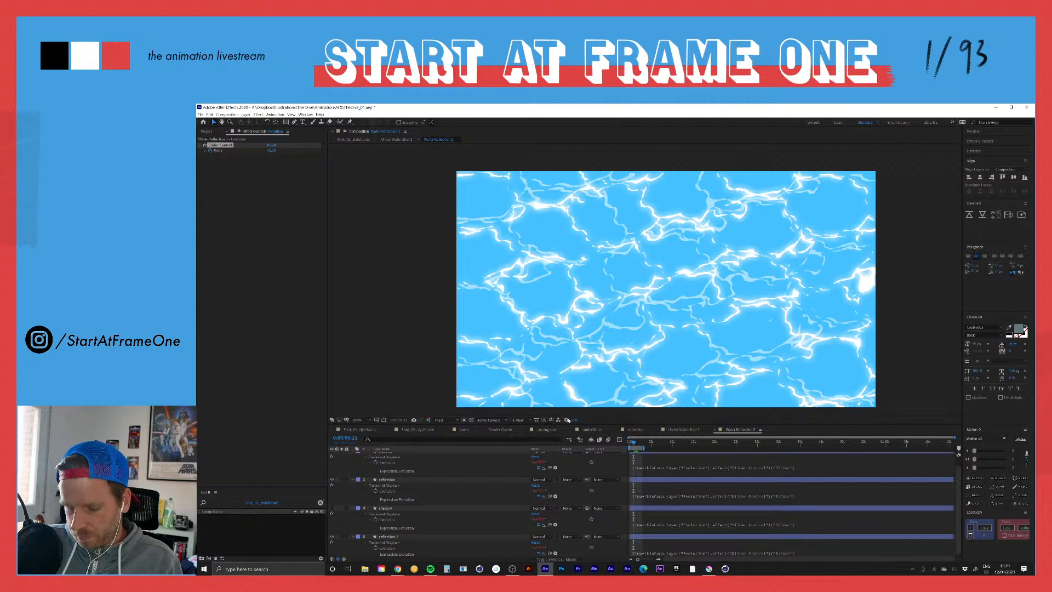
{"action": "scroll", "coordinate": [648, 476], "scroll_direction": "up", "scroll_amount": 1}
{"action": "left_click", "coordinate": [646, 454]}
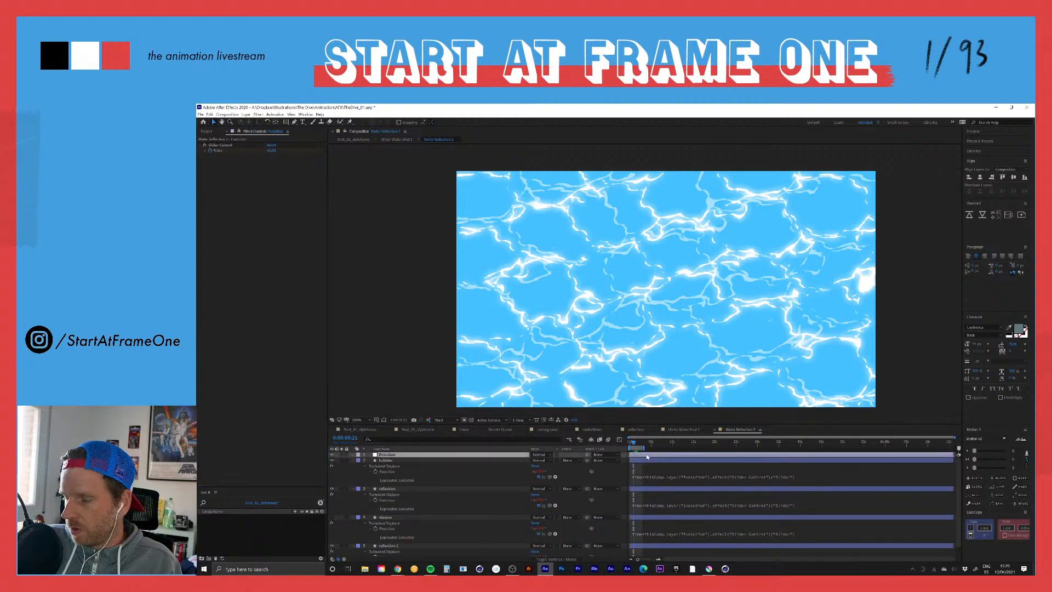
{"action": "key", "text": "u"}
{"action": "left_click", "coordinate": [634, 466]}
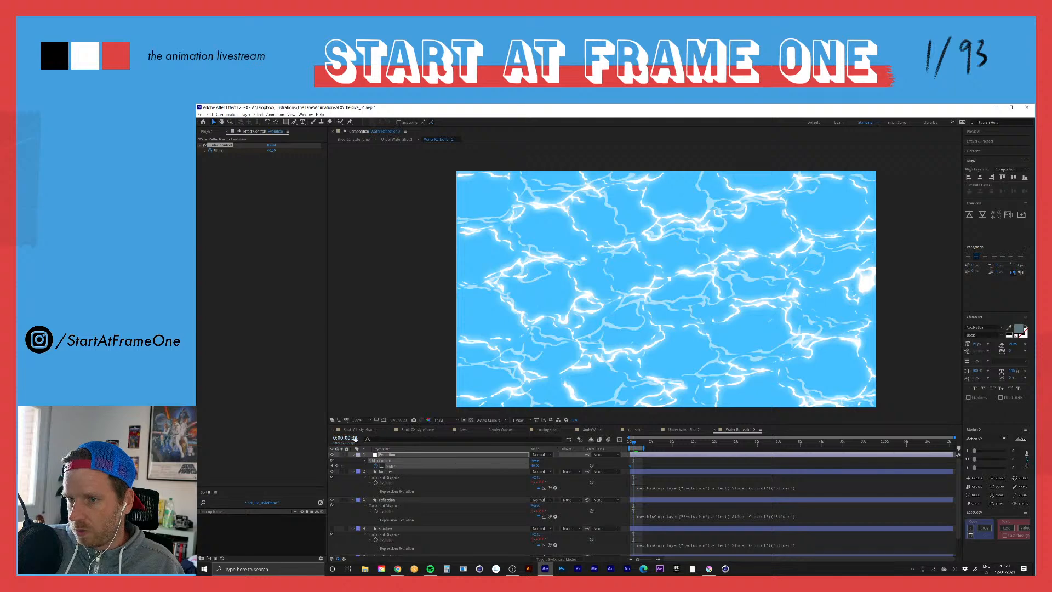
Step: Enter a new slider value at 0:00:00:21 to create a second keyframe
{"action": "left_click_drag", "start_coordinate": [535, 466], "coordinate": [591, 466]}
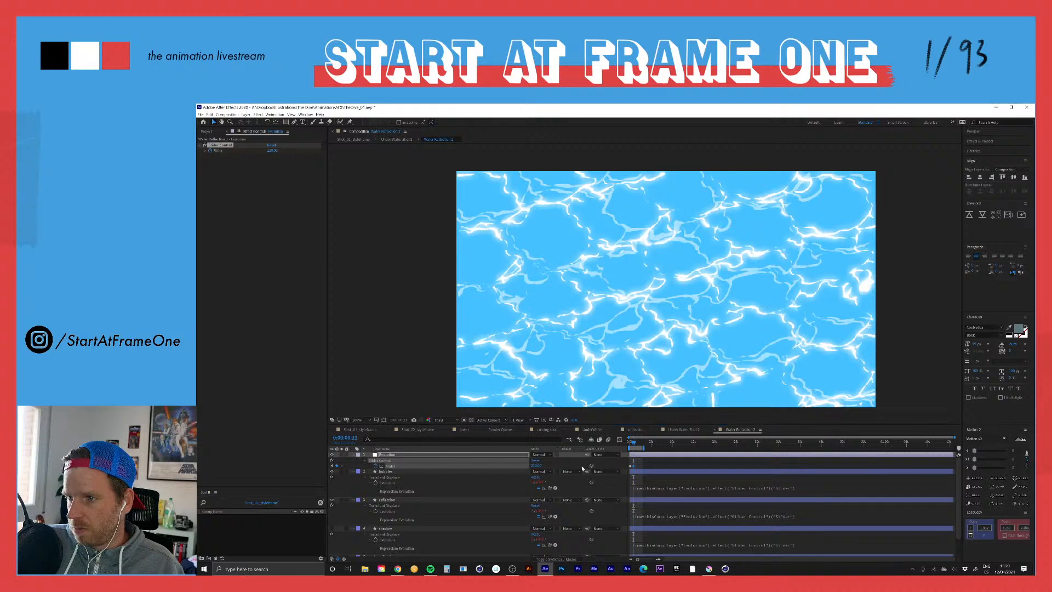
{"action": "left_click", "coordinate": [536, 465]}
{"action": "type", "text": "2"}
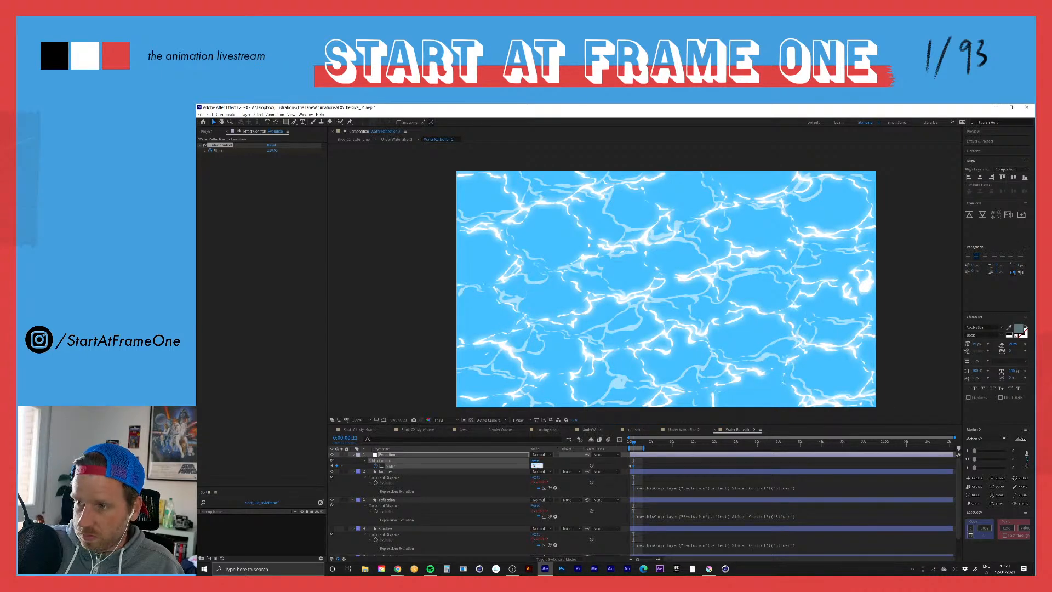
{"action": "key", "text": "Return"}
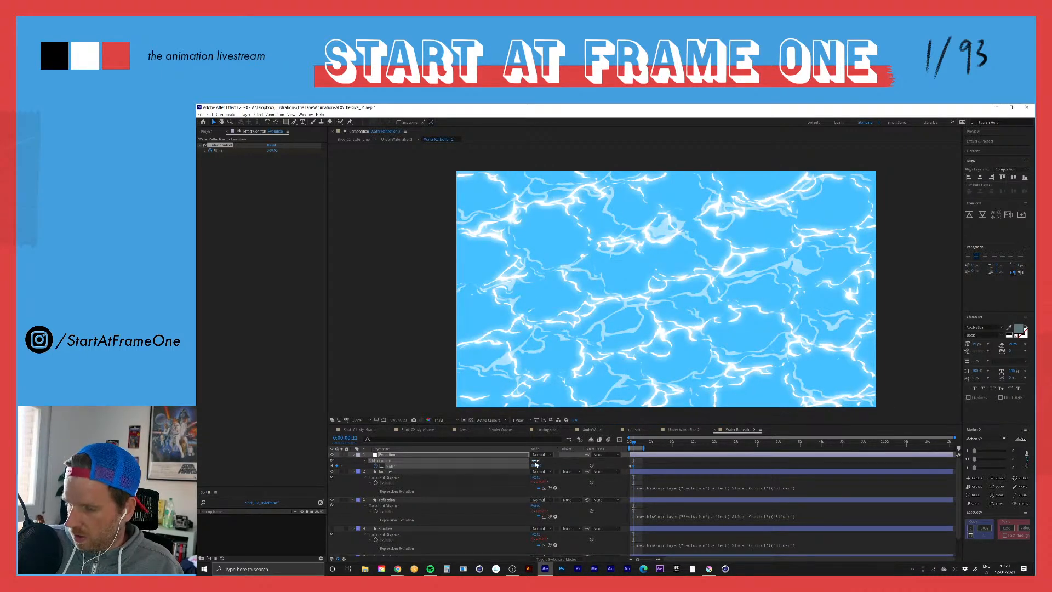
Step: Advance to 0:00:02:03 and enter a slider value to create a third keyframe
{"action": "key", "text": "shift+Page_Down"}
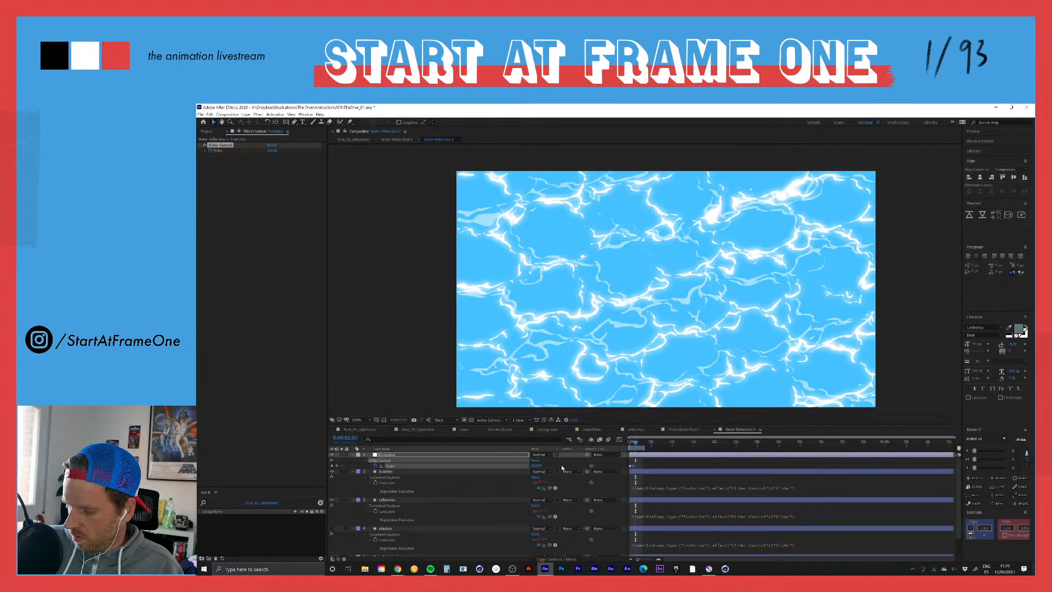
{"action": "key", "text": "shift+Page_Down"}
{"action": "key", "text": "shift+Page_Down"}
{"action": "left_click", "coordinate": [536, 465]}
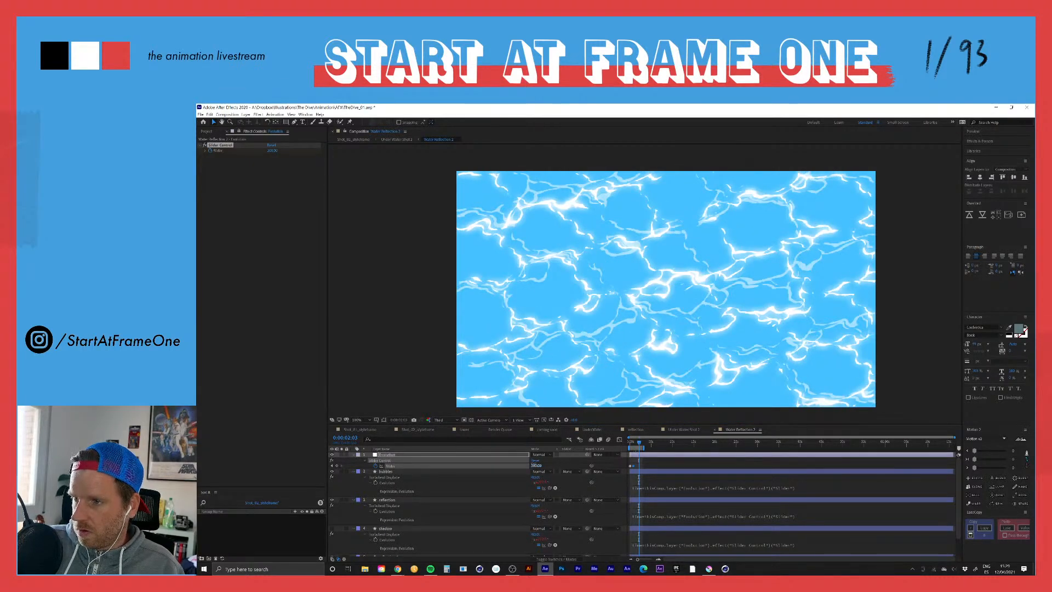
{"action": "type", "text": "2:0"}
{"action": "key", "text": "Return"}
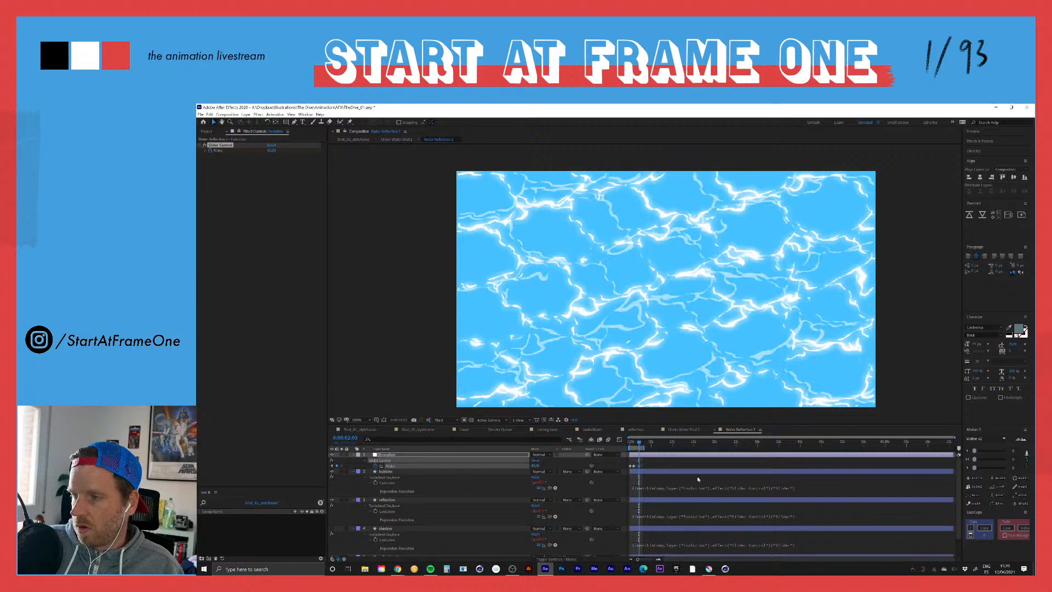
Step: Preview the keyframed water reflection from the first frame and examine the spacing of the slider keyframes
{"action": "left_click", "coordinate": [630, 442]}
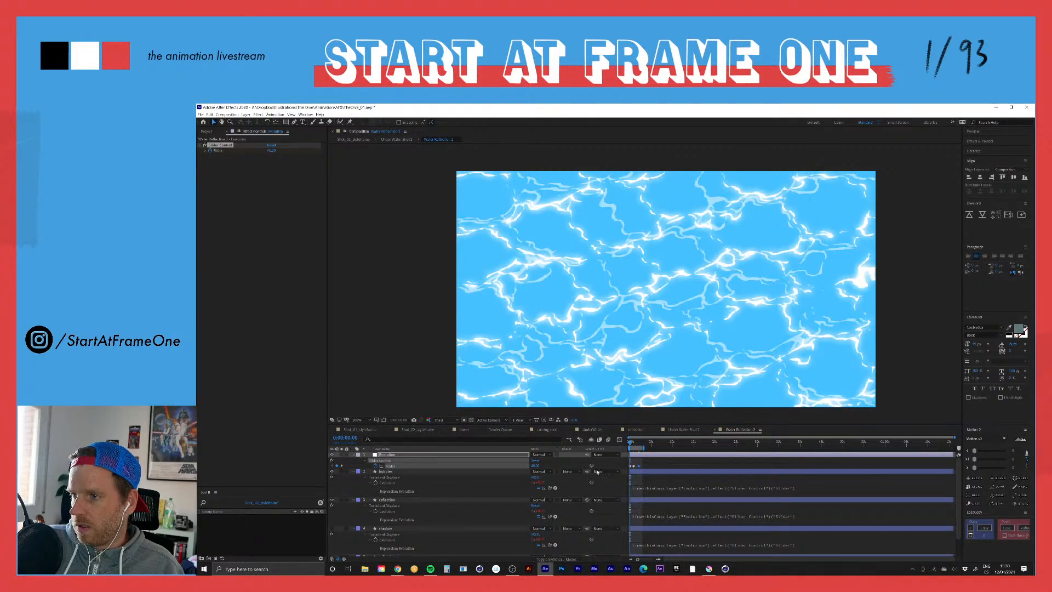
{"action": "right_click", "coordinate": [632, 466]}
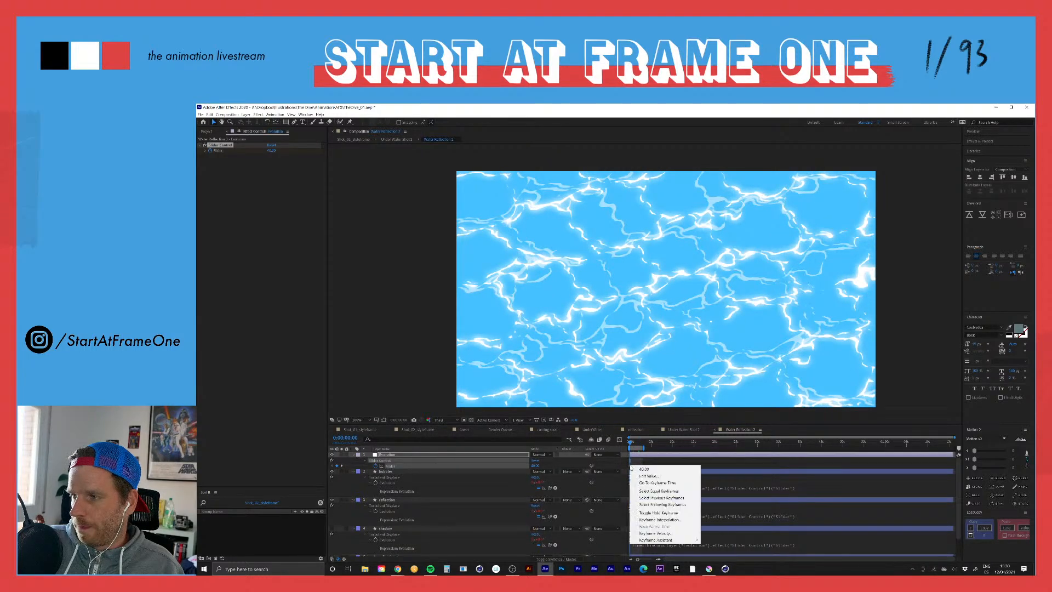
{"action": "mouse_move", "coordinate": [669, 539]}
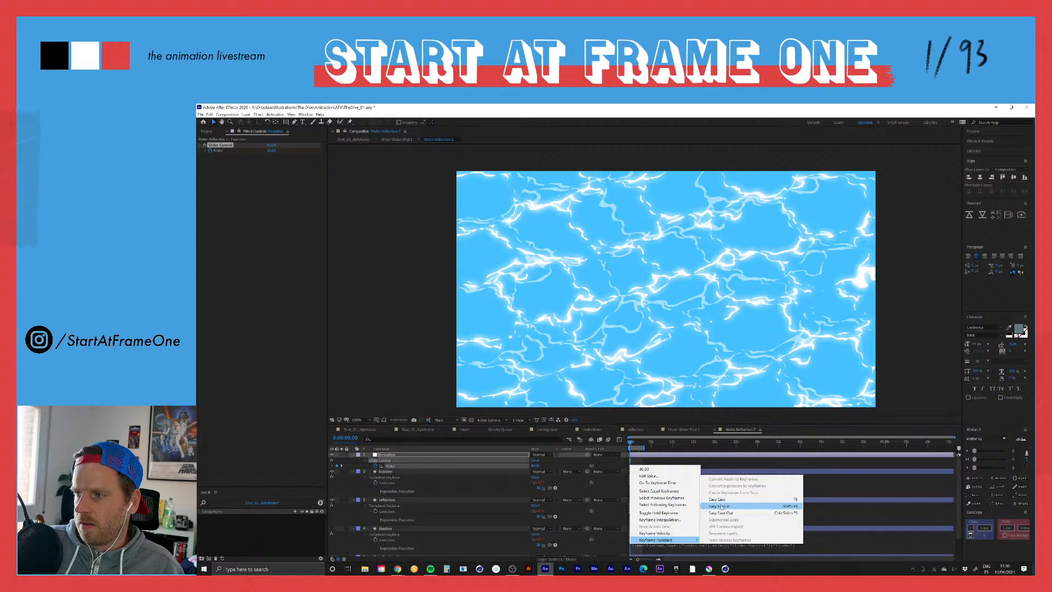
{"action": "left_click", "coordinate": [684, 518]}
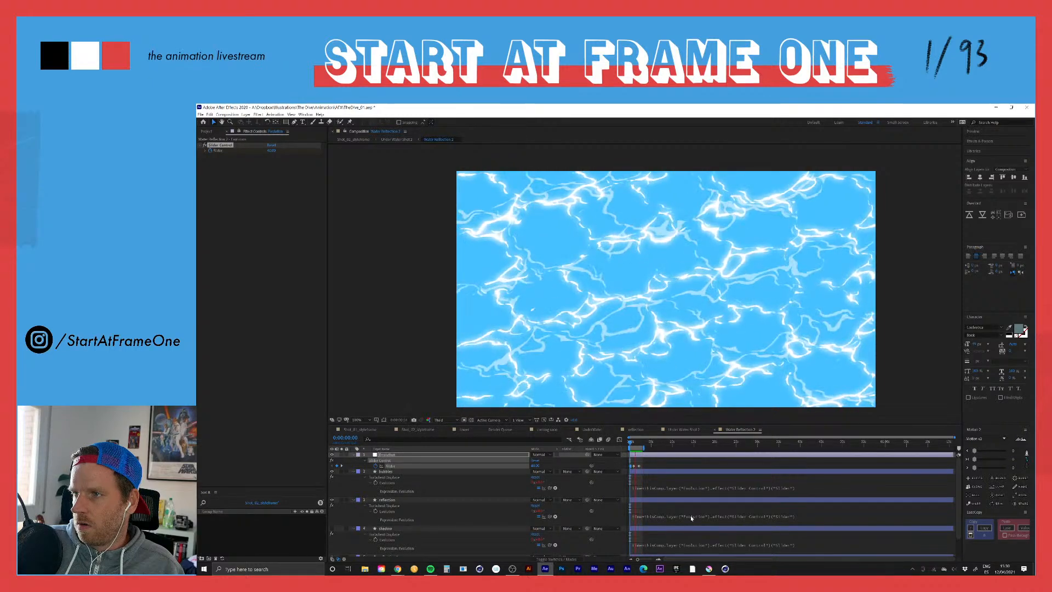
{"action": "key", "text": "space"}
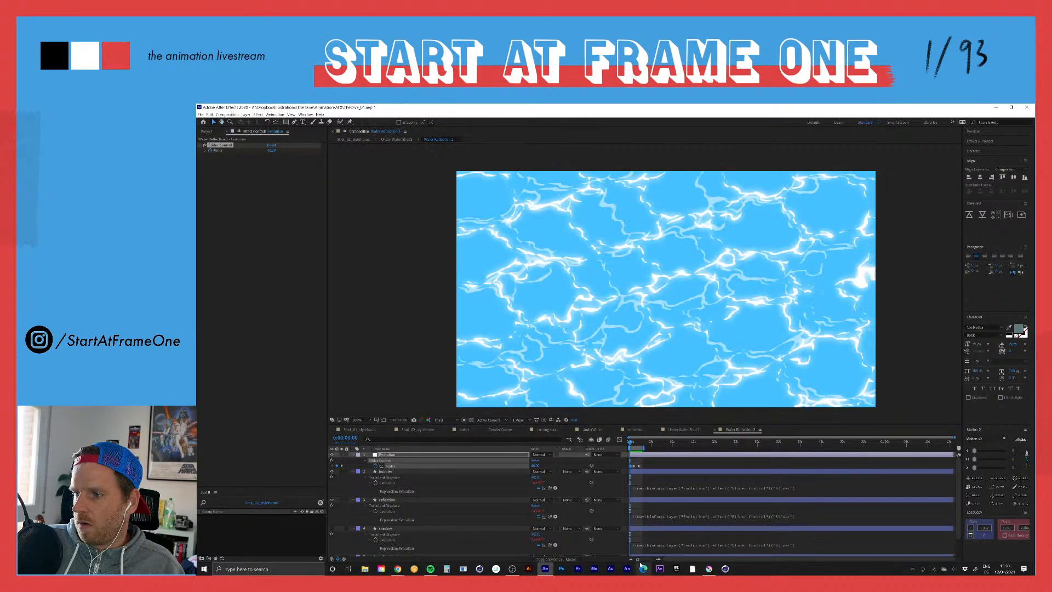
{"action": "left_click", "coordinate": [658, 560]}
{"action": "left_click", "coordinate": [657, 560]}
{"action": "left_click", "coordinate": [658, 560]}
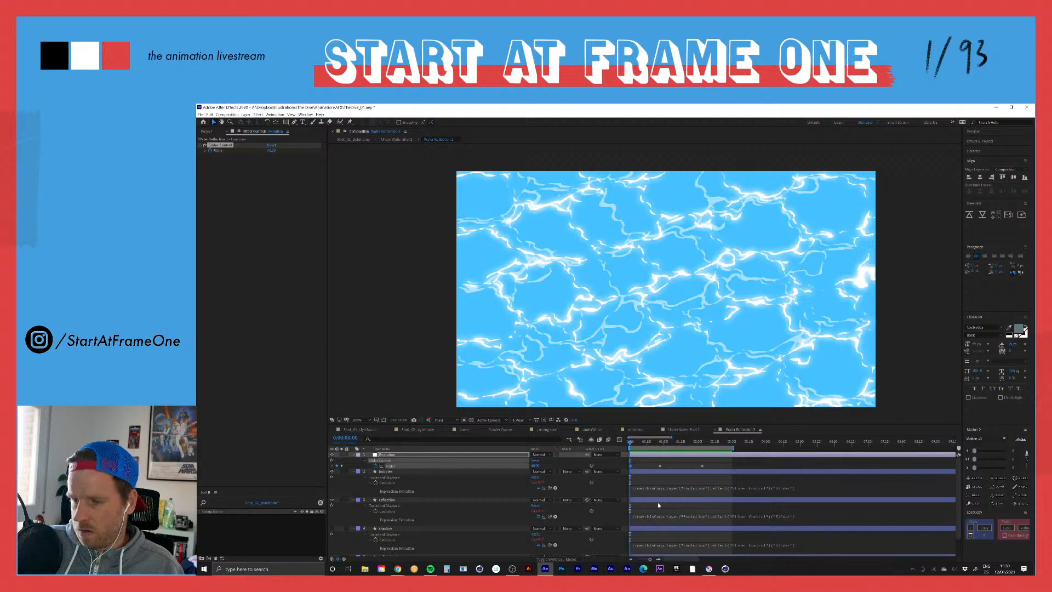
{"action": "key", "text": "ctrl+d"}
{"action": "key", "text": "ctrl+d"}
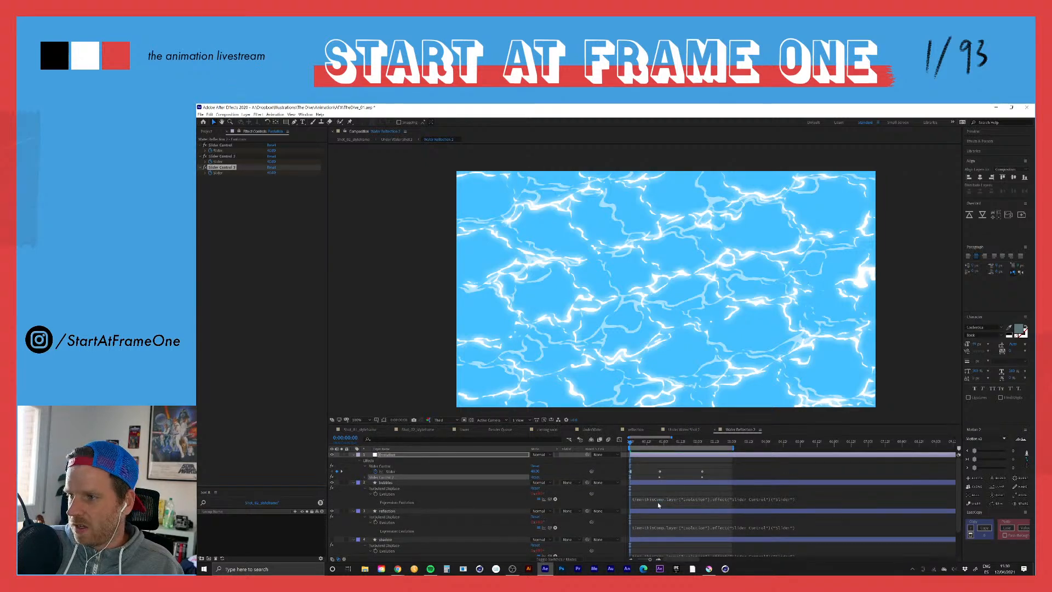
{"action": "key", "text": "ctrl+d"}
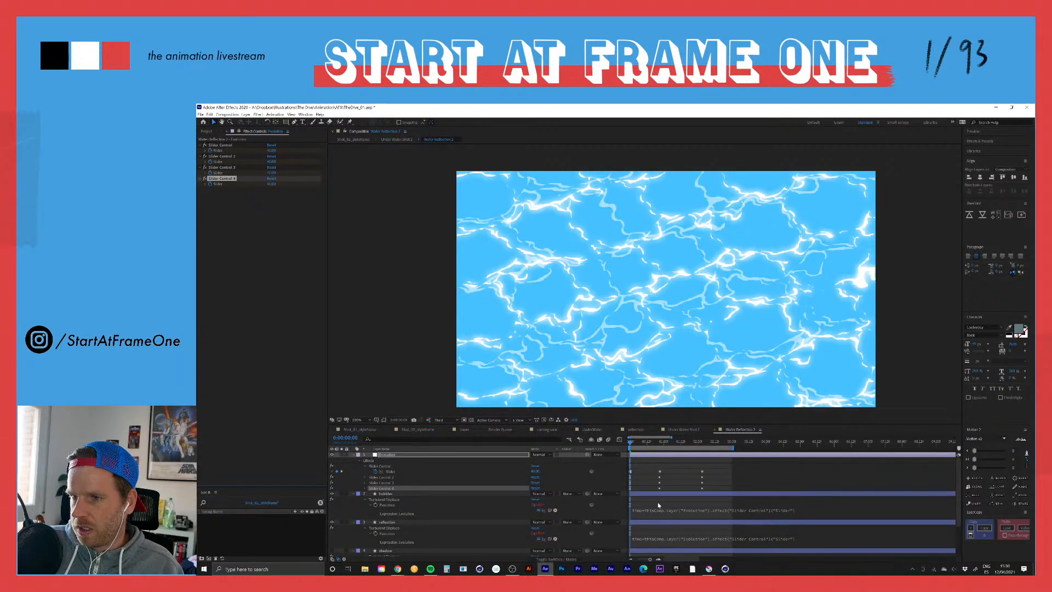
{"action": "key", "text": "Delete"}
{"action": "key", "text": "Delete"}
{"action": "key", "text": "Delete"}
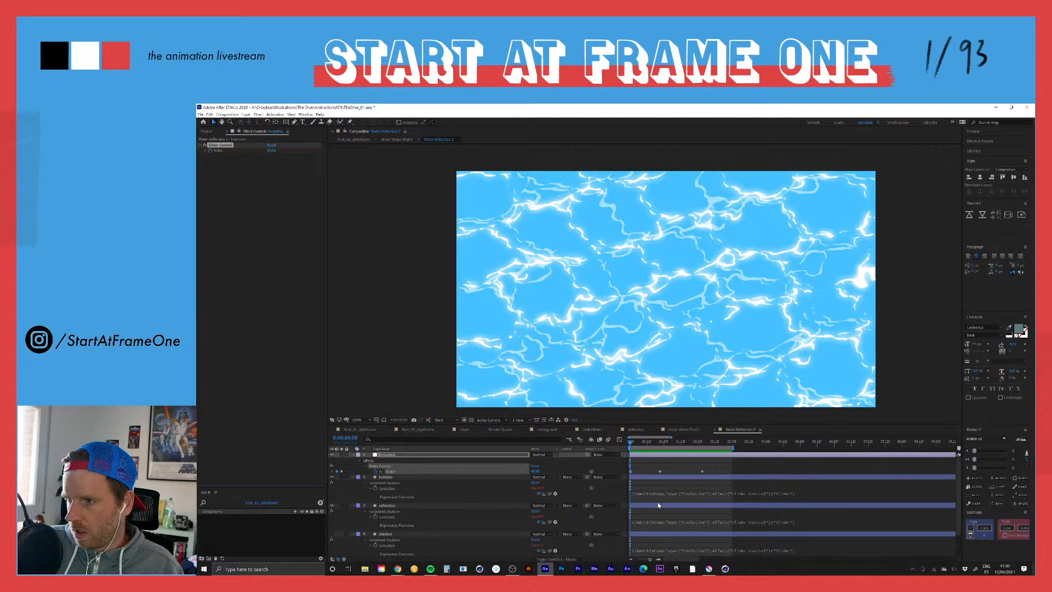
Step: Duplicate the first Slider keyframe at 0:00:00:19 and shift the keyframe after it a few frames forward
{"action": "left_click_drag", "start_coordinate": [657, 444], "coordinate": [658, 446]}
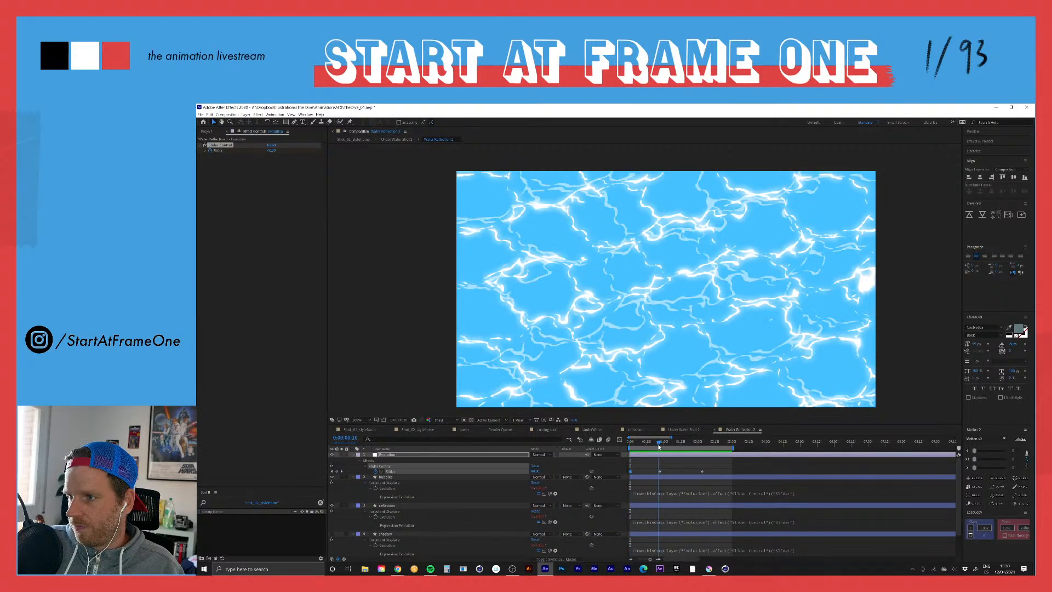
{"action": "left_click", "coordinate": [630, 471], "text": "ctrl"}
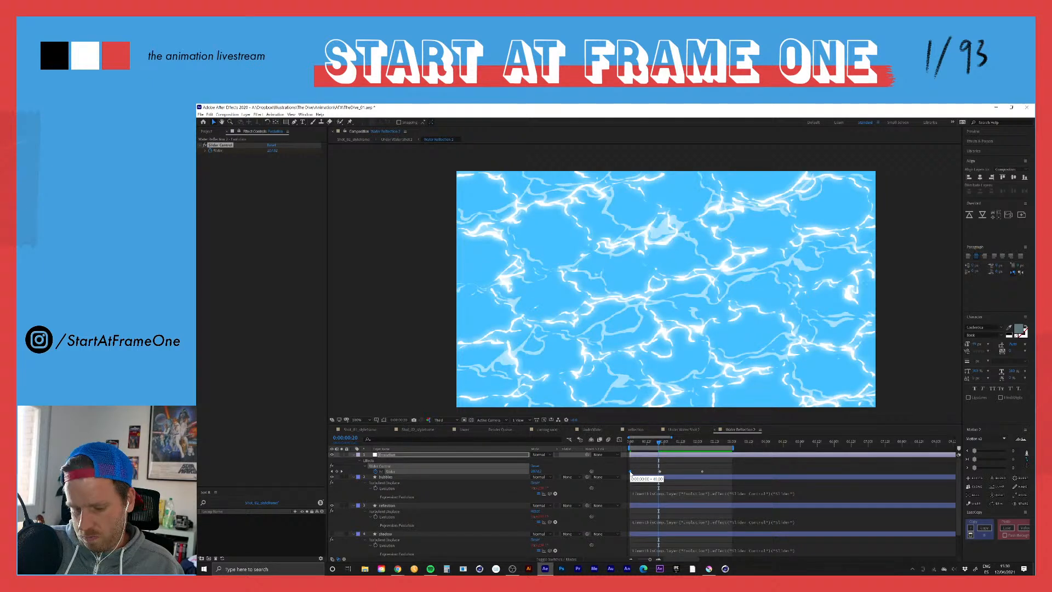
{"action": "left_click", "coordinate": [657, 444]}
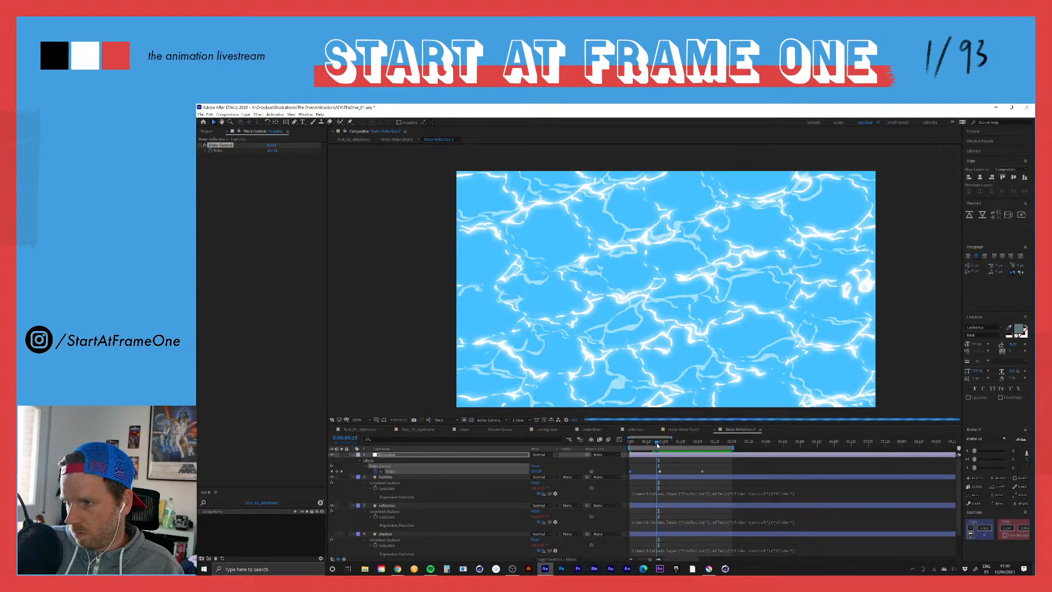
{"action": "key", "text": "ctrl+v"}
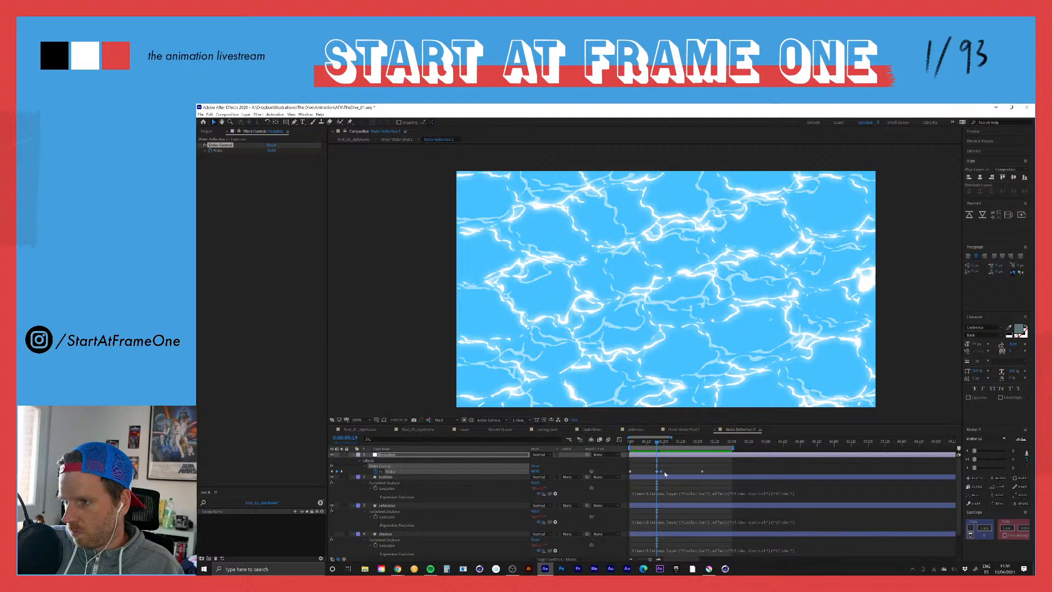
{"action": "left_click_drag", "start_coordinate": [664, 471], "coordinate": [667, 471]}
Step: Preview the water reflection from the first frame and move the third Slider keyframe to 0:00:01:10
{"action": "key", "text": "Home"}
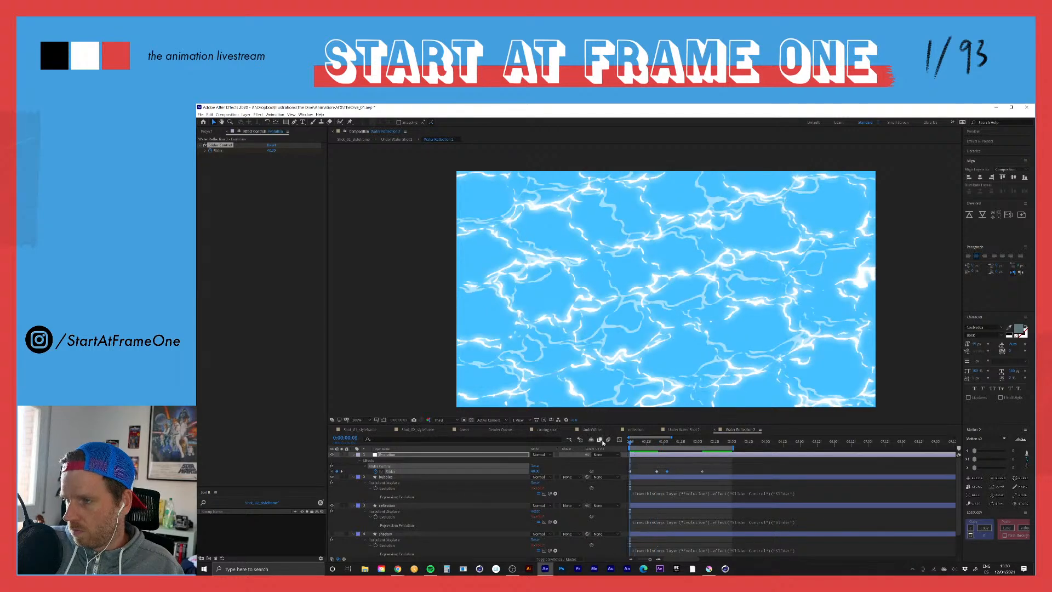
{"action": "key", "text": "space"}
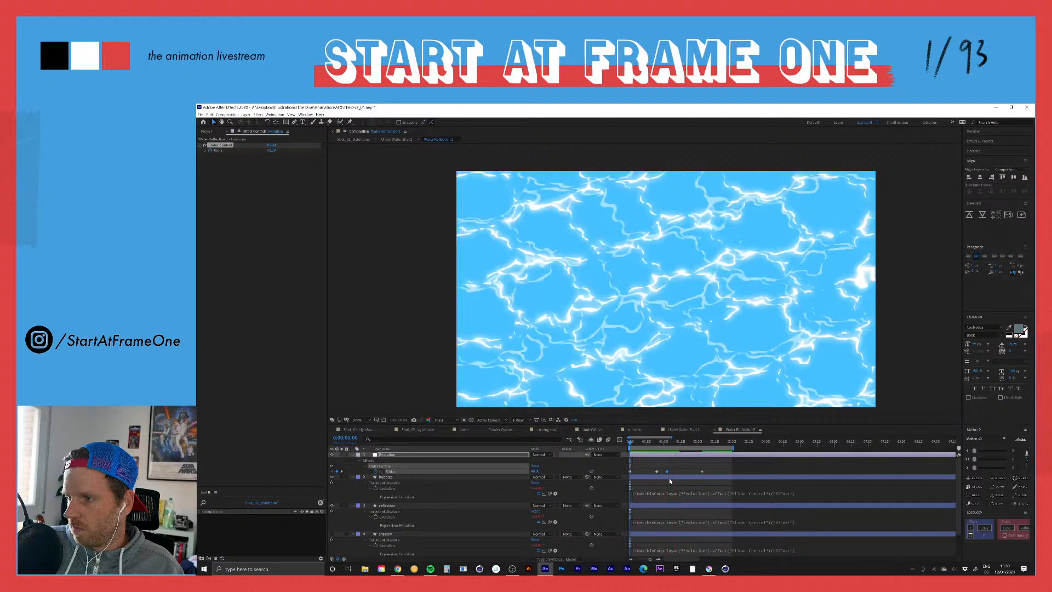
{"action": "left_click", "coordinate": [668, 441]}
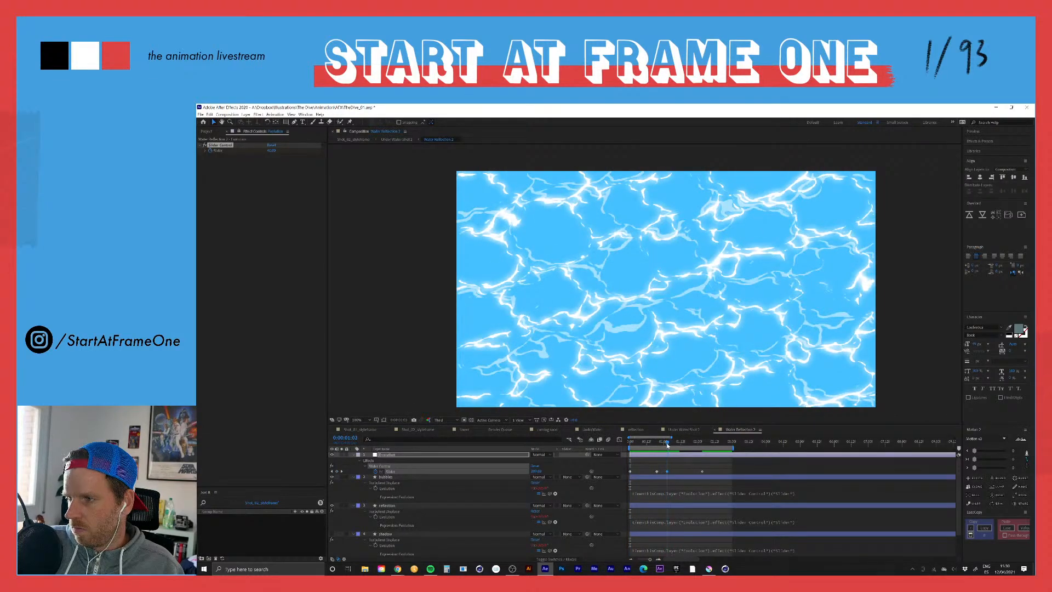
{"action": "key", "text": "space"}
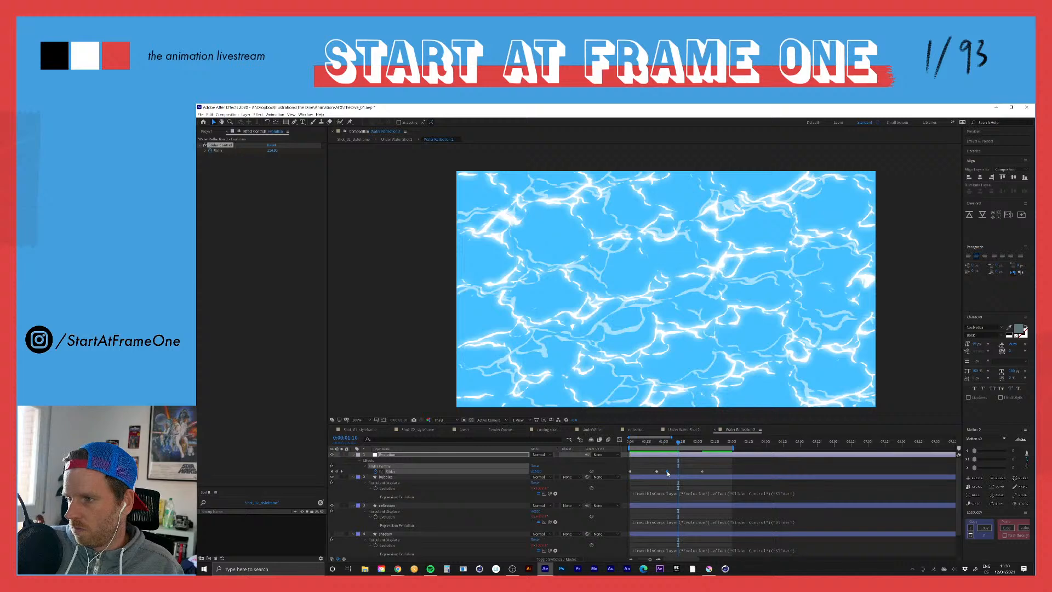
{"action": "left_click", "coordinate": [638, 443]}
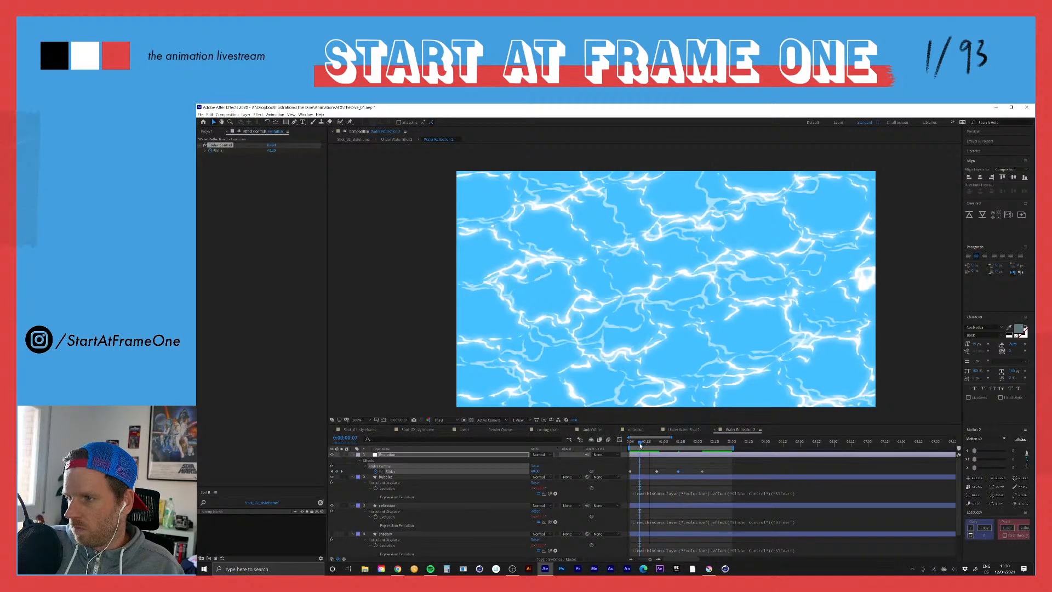
Step: Play and scrub the water reflection across the last Slider keyframes to examine the retimed distortion
{"action": "key", "text": "space"}
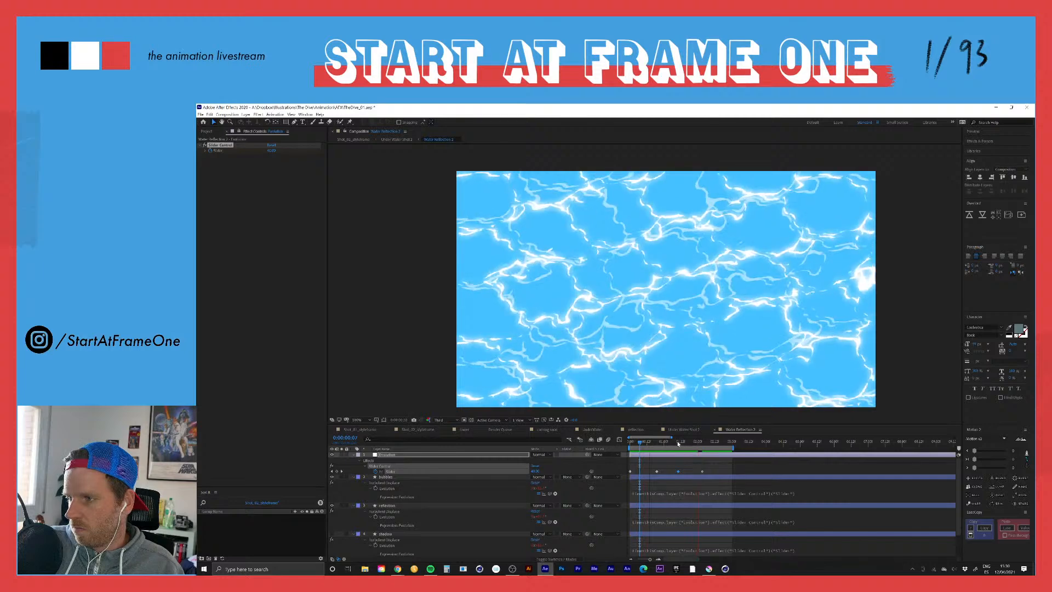
{"action": "left_click", "coordinate": [702, 444]}
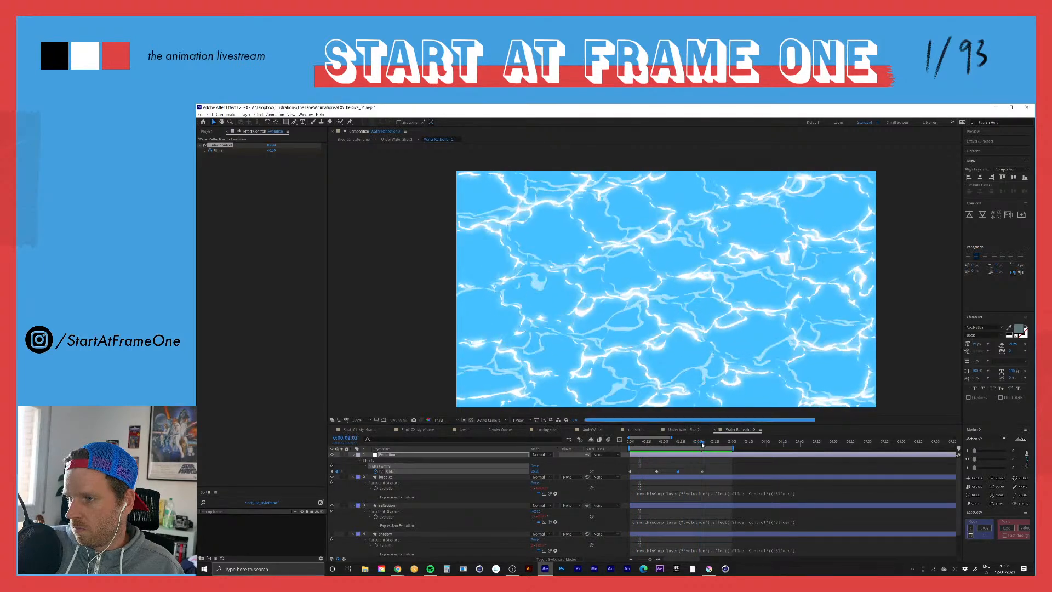
{"action": "left_click_drag", "start_coordinate": [701, 443], "coordinate": [677, 444]}
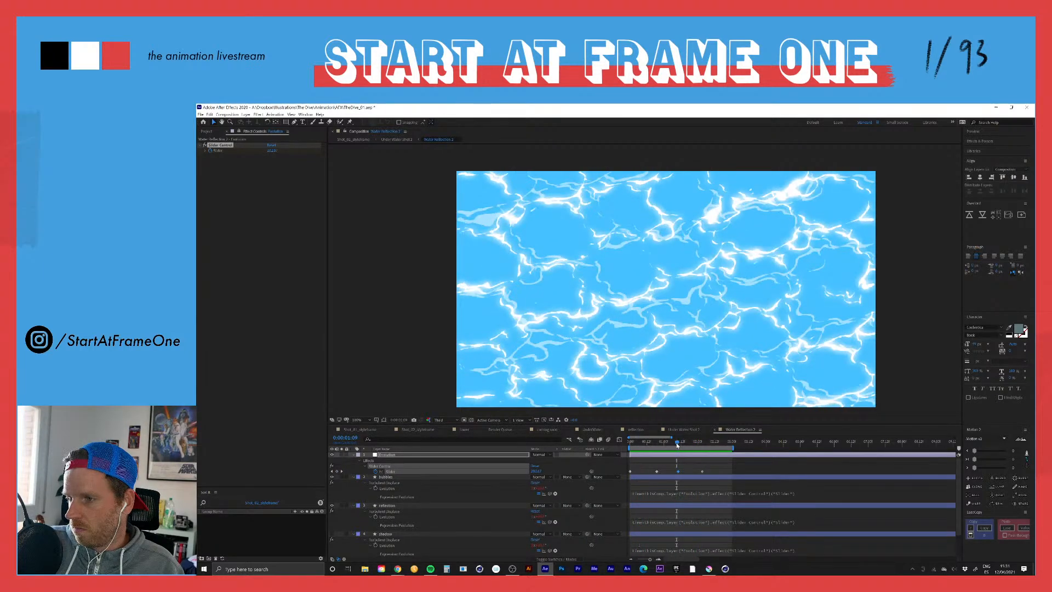
{"action": "key", "text": "space"}
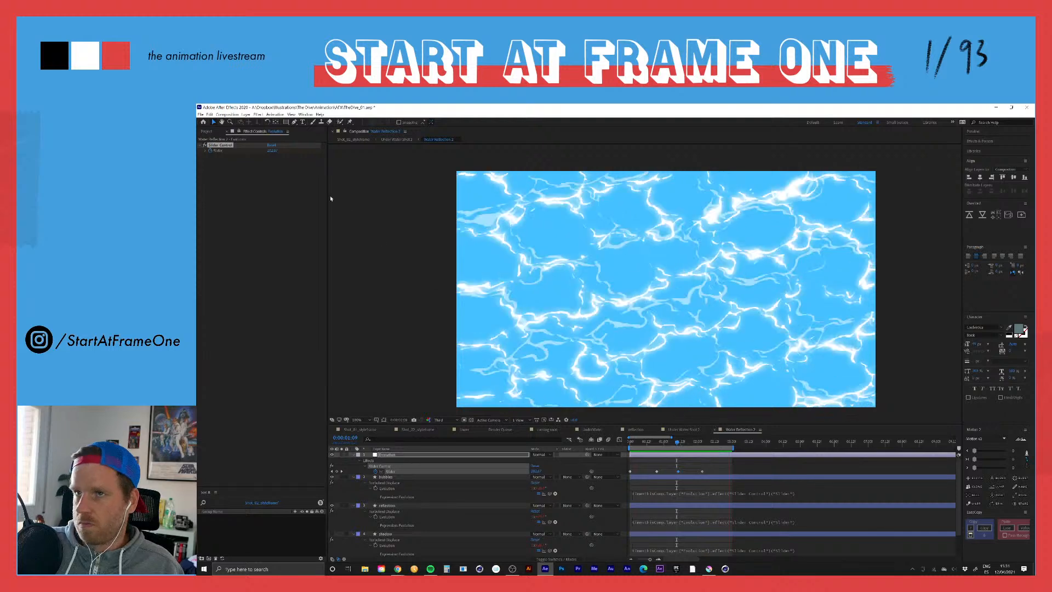
Step: Return through the under water composition to Shot_02_styleframe and preview the composite from the first frame
{"action": "left_click", "coordinate": [396, 139]}
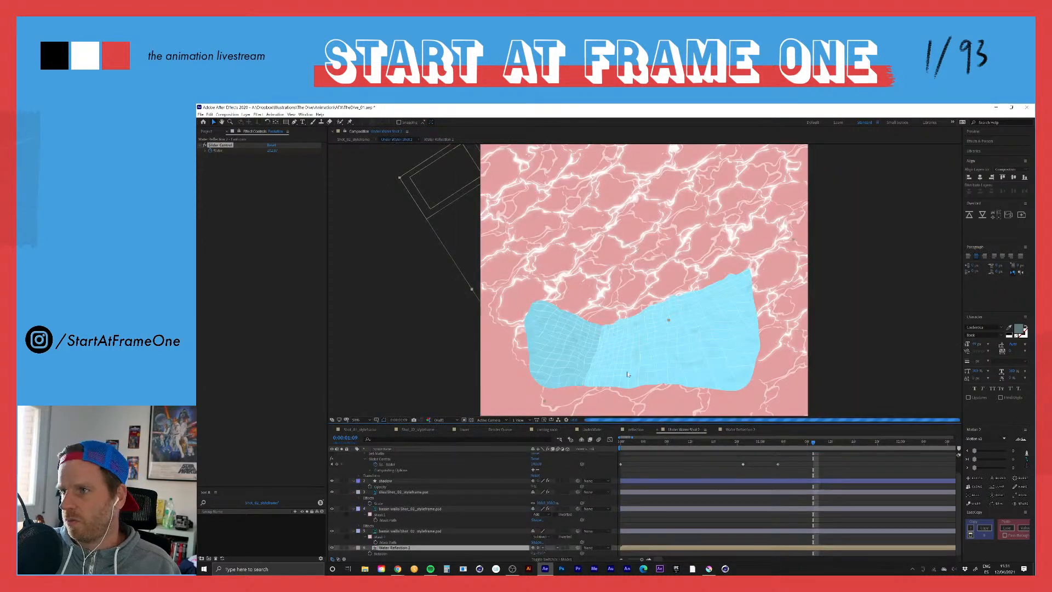
{"action": "left_click", "coordinate": [618, 444]}
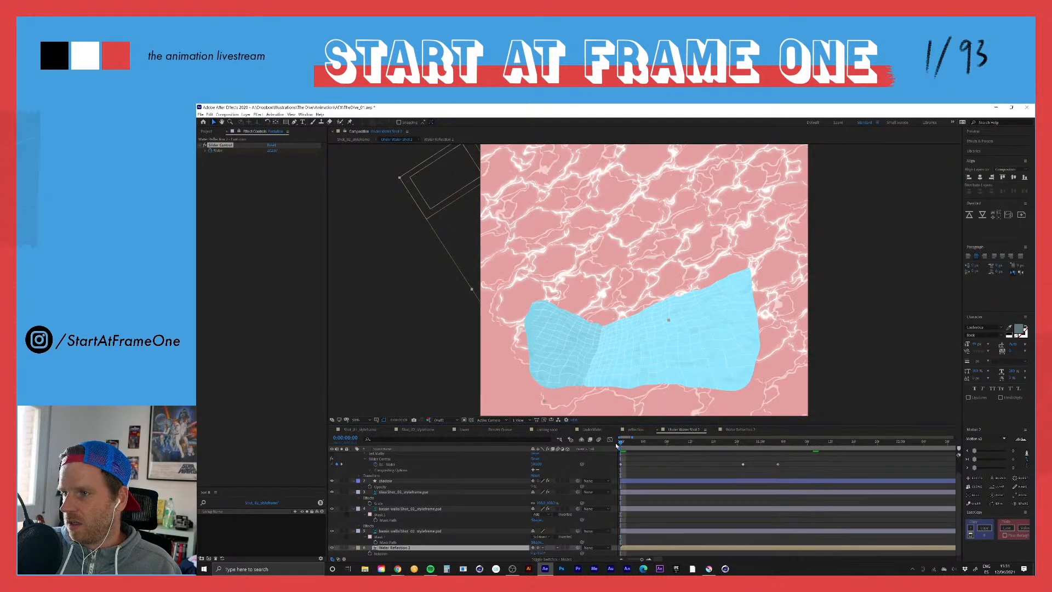
{"action": "left_click", "coordinate": [355, 139]}
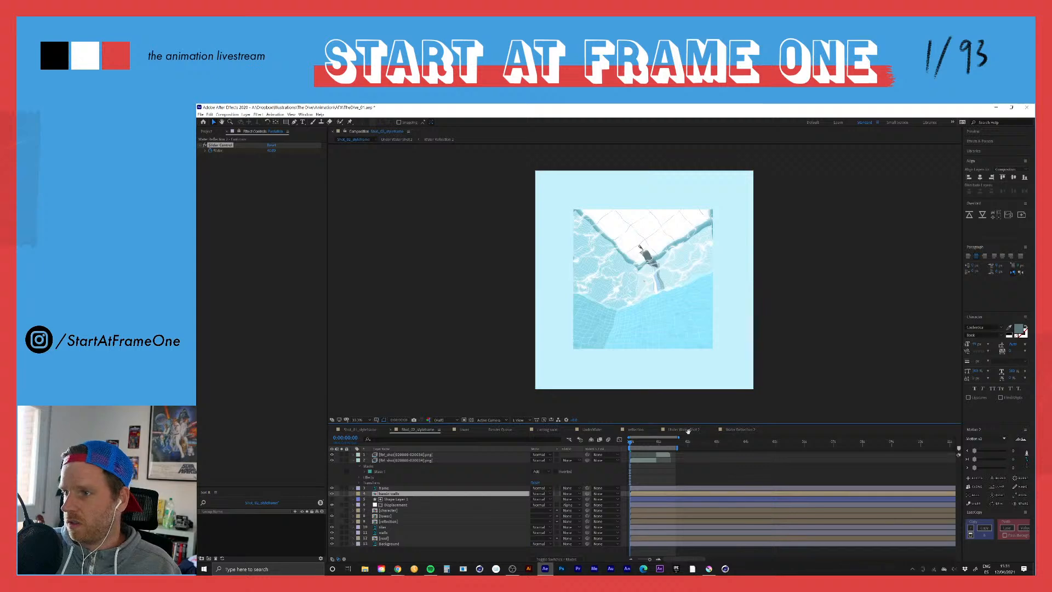
{"action": "key", "text": "space"}
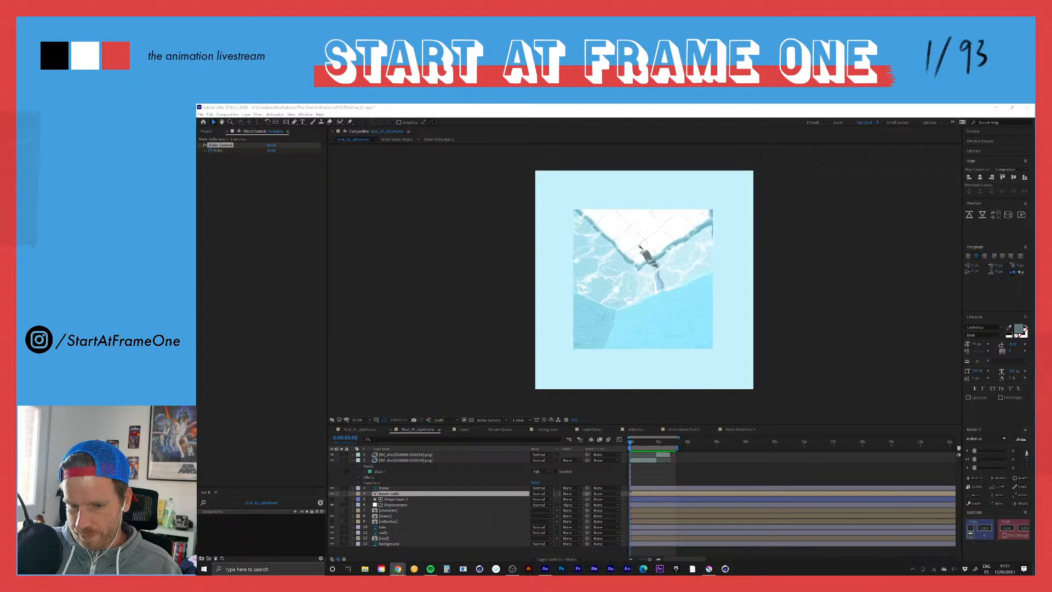
Step: Examine the first frame of Shot_01_styleframe for comparison, then play the Shot_02_styleframe preview again
{"action": "left_click", "coordinate": [360, 429]}
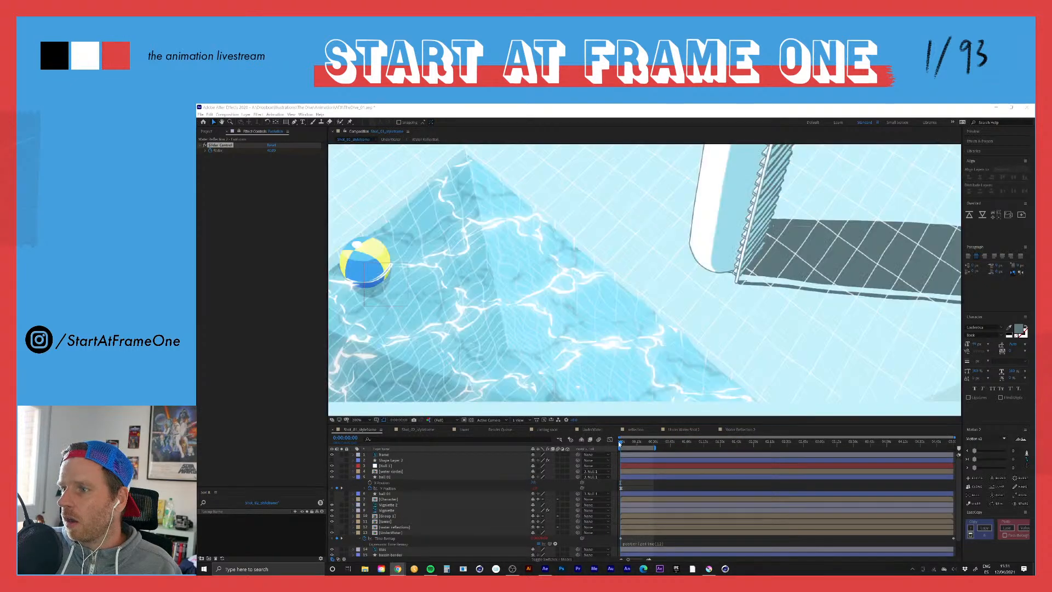
{"action": "left_click", "coordinate": [621, 444]}
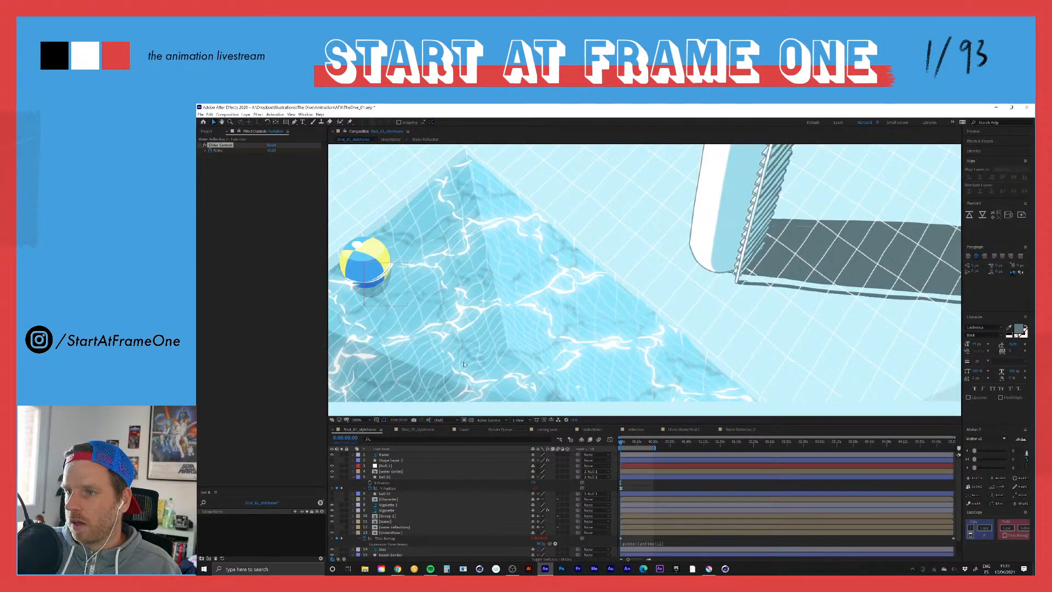
{"action": "left_click", "coordinate": [417, 430]}
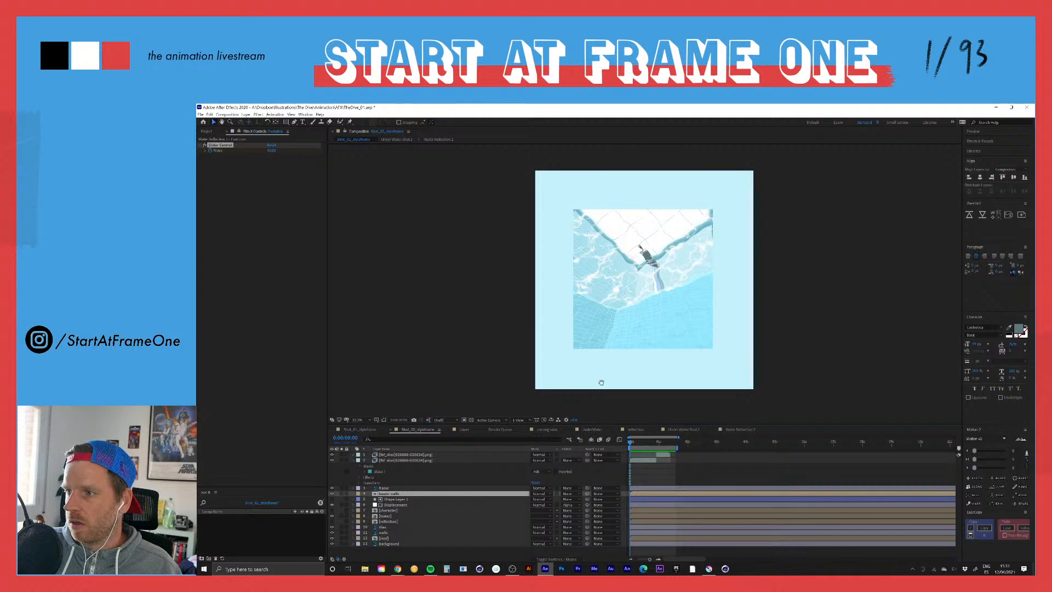
{"action": "key", "text": "space"}
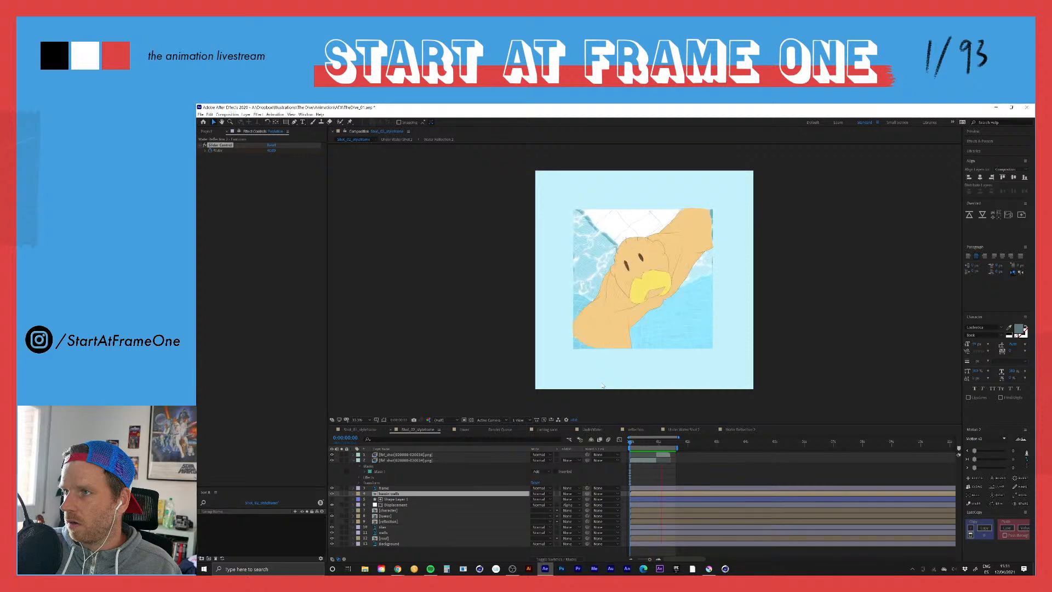
{"action": "key", "text": "space"}
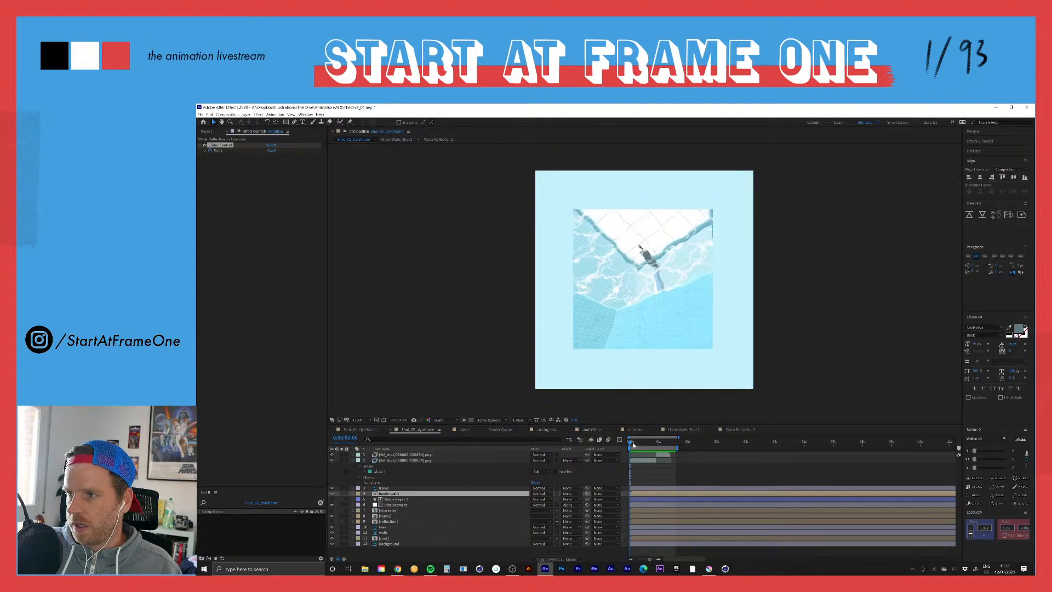
Step: Reveal the Displacement layer's keyframes in Shot_02_styleframe and remove all keyframes from its Slider
{"action": "left_click", "coordinate": [386, 505]}
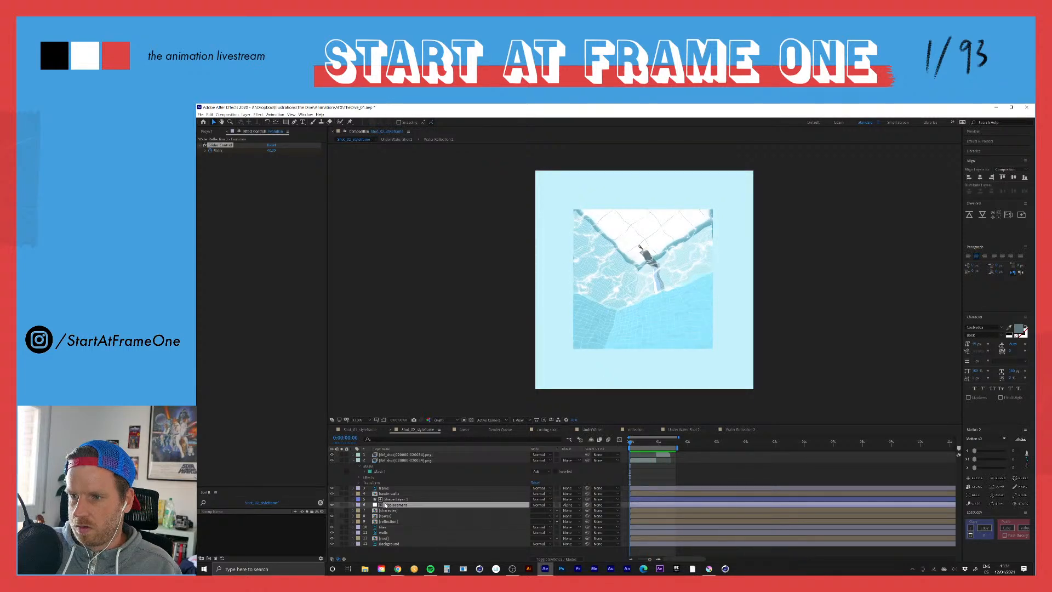
{"action": "key", "text": "u"}
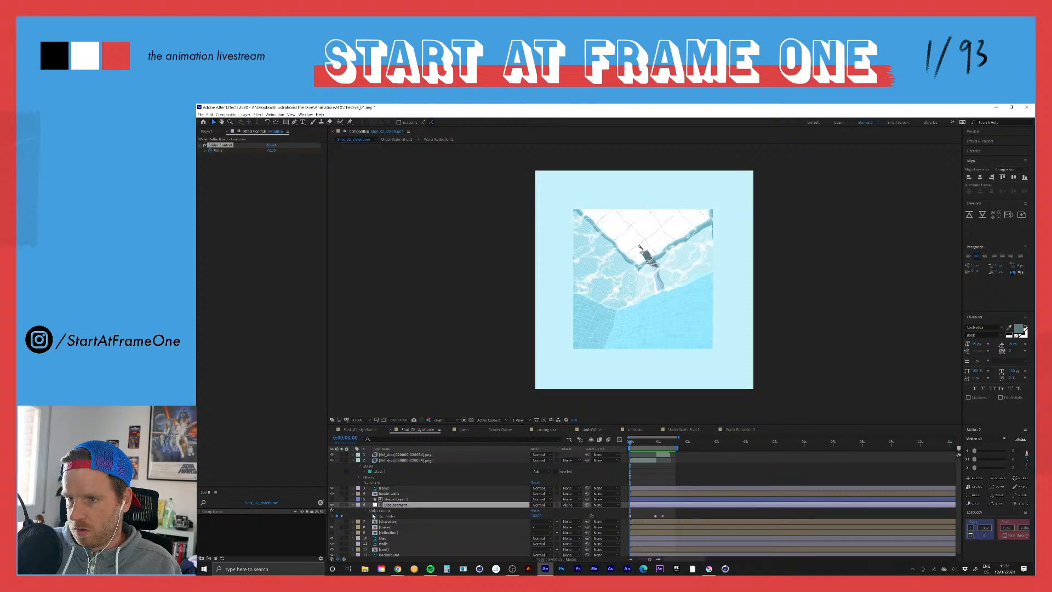
{"action": "left_click", "coordinate": [375, 516]}
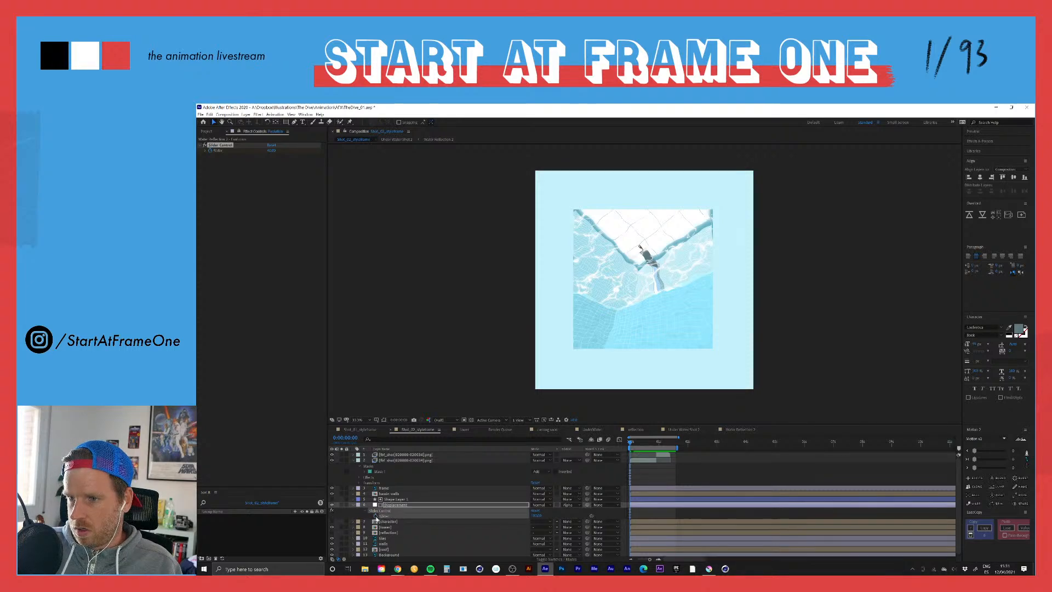
Step: Remove all keyframes from the Evolution layer's Slider in Water Reflection 2 and return to Shot_02_styleframe
{"action": "left_click", "coordinate": [392, 141]}
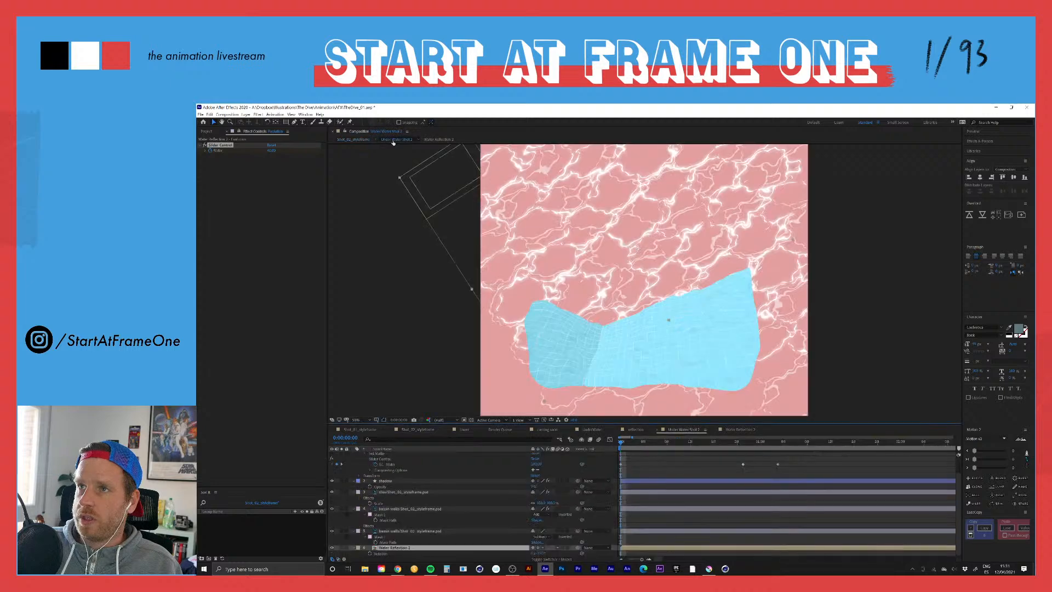
{"action": "left_click", "coordinate": [438, 140]}
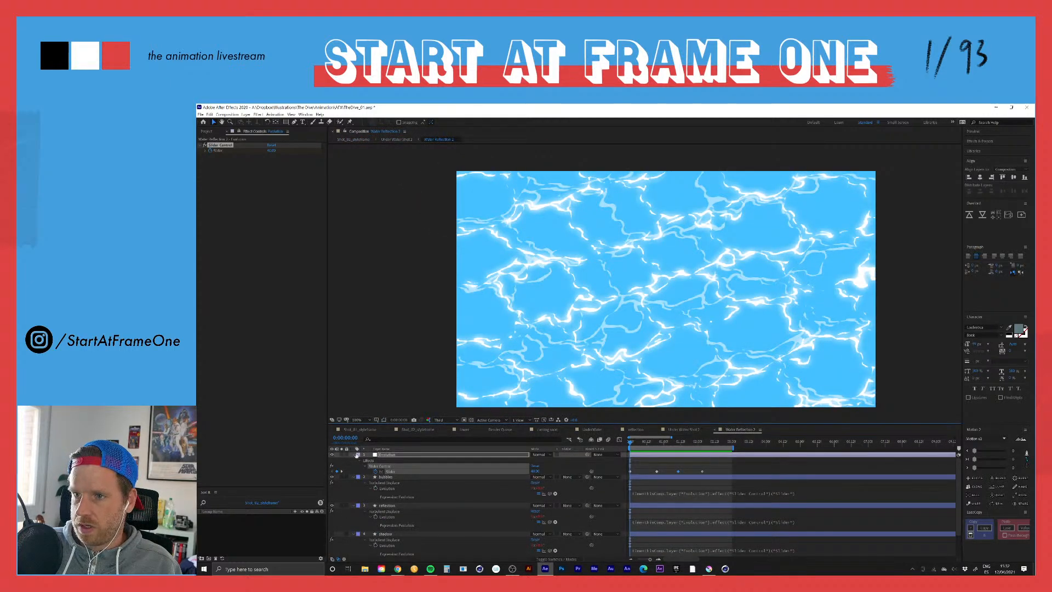
{"action": "left_click", "coordinate": [376, 473]}
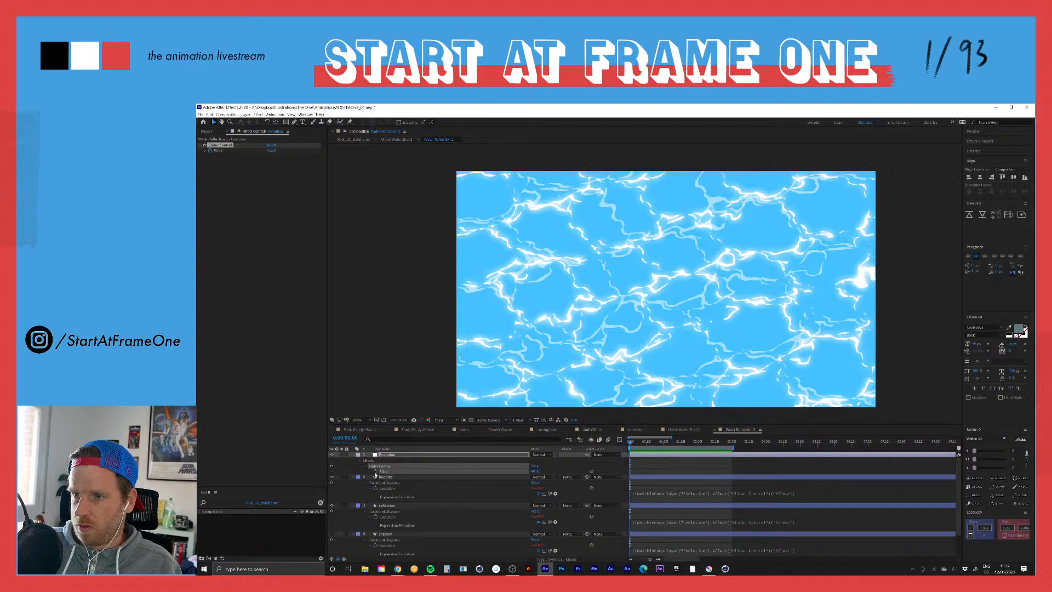
{"action": "left_click", "coordinate": [396, 139]}
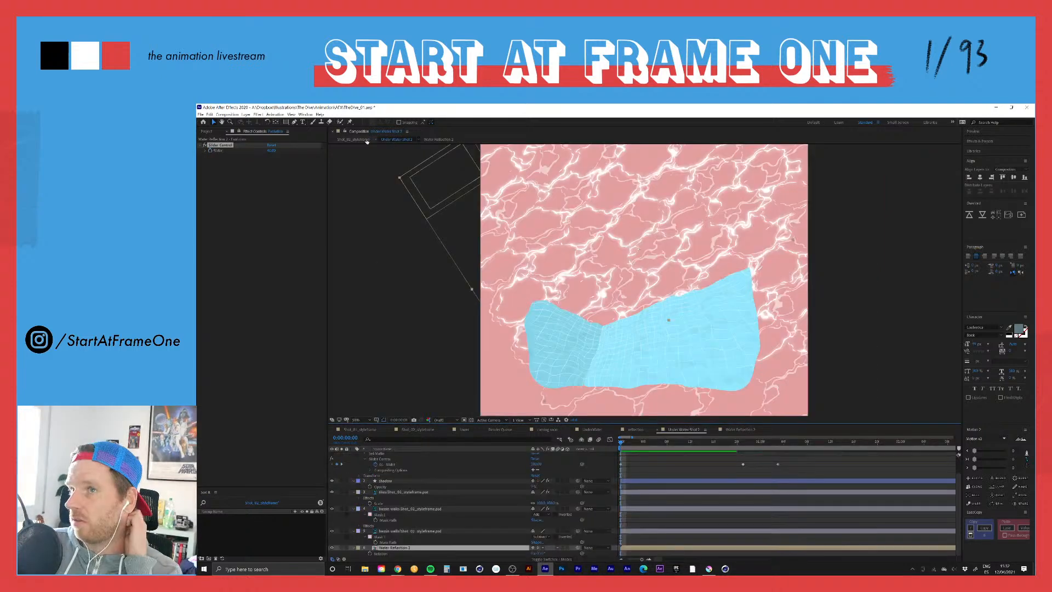
{"action": "left_click", "coordinate": [354, 140]}
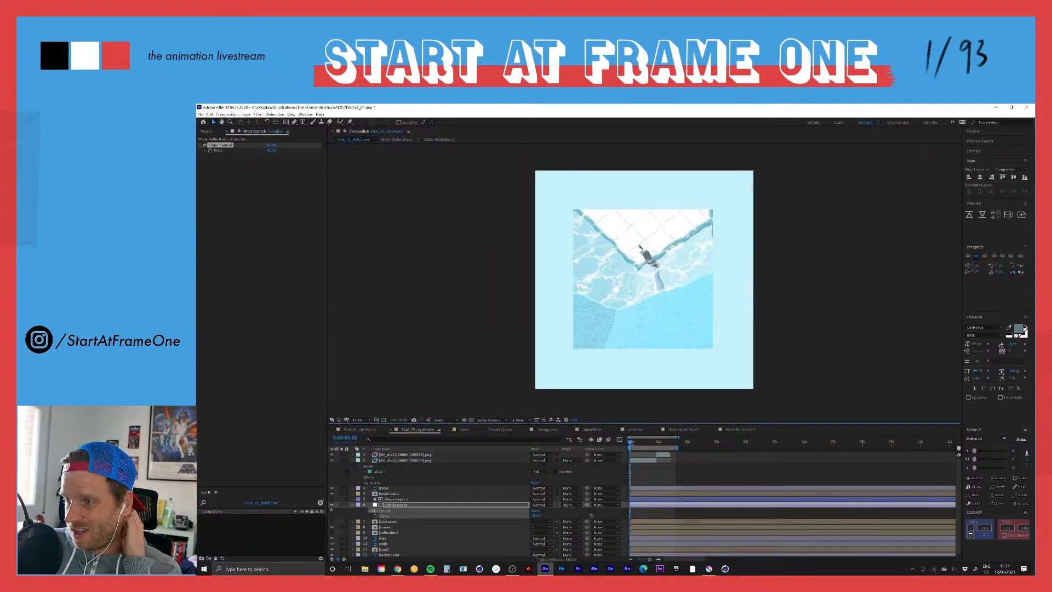
Step: Scrub Shot_02_styleframe to 0:00:01:00 and collapse the properties of the second PNG sequence layer
{"action": "left_click_drag", "start_coordinate": [630, 445], "coordinate": [659, 454]}
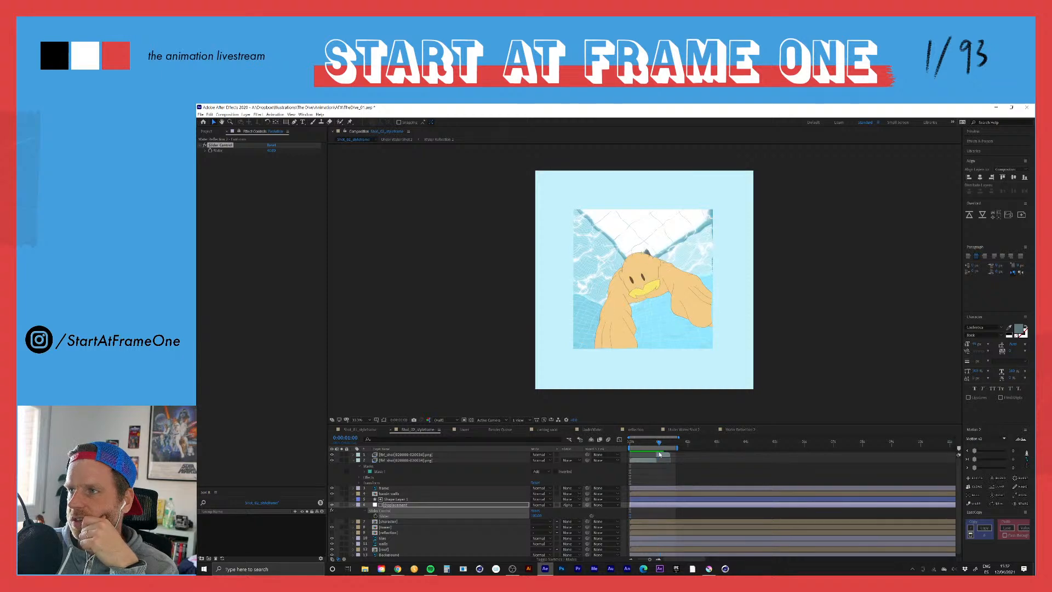
{"action": "left_click", "coordinate": [661, 455]}
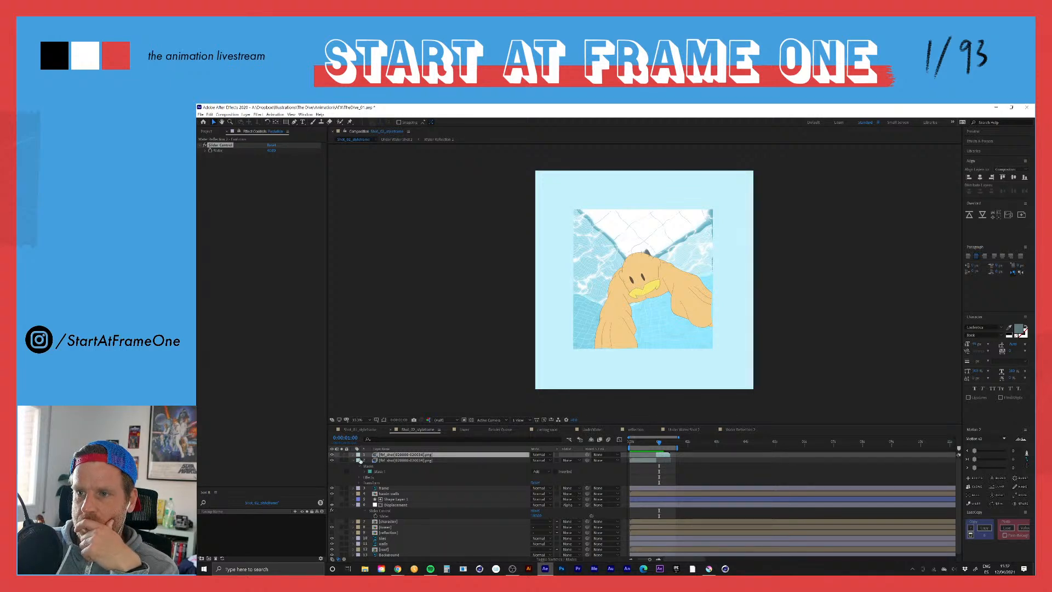
{"action": "left_click", "coordinate": [354, 461]}
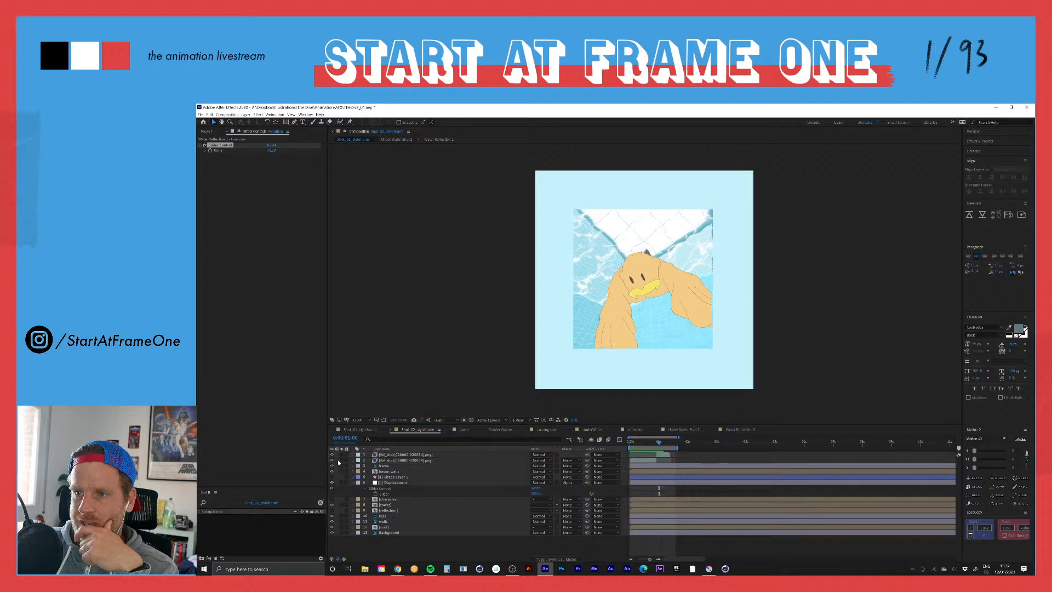
Step: Create a black solid named bubbles and place it directly below the two PNG sequence layers in Shot_02_styleframe
{"action": "right_click", "coordinate": [350, 481]}
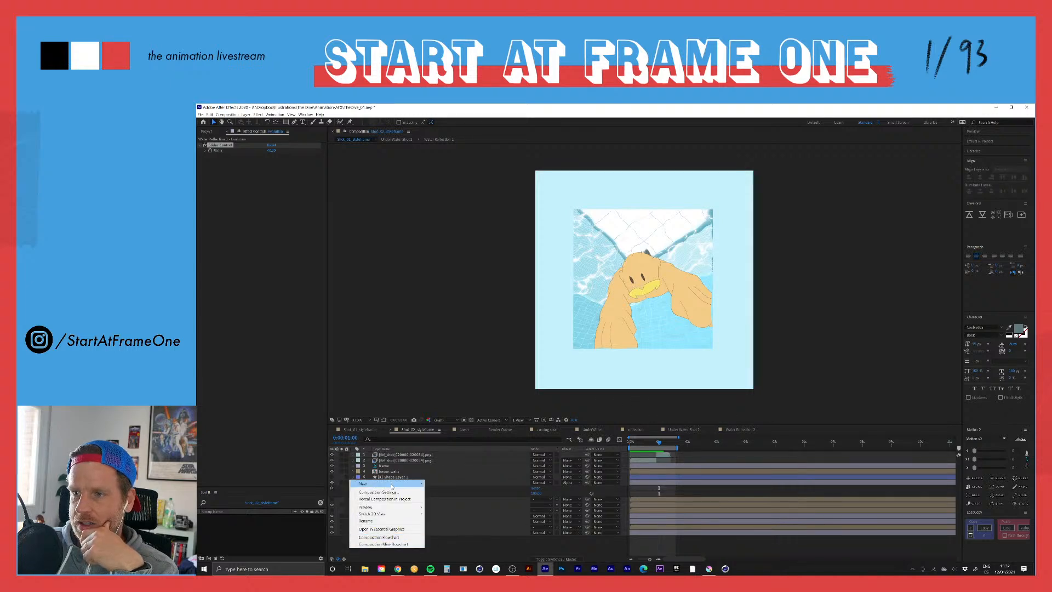
{"action": "mouse_move", "coordinate": [392, 484]}
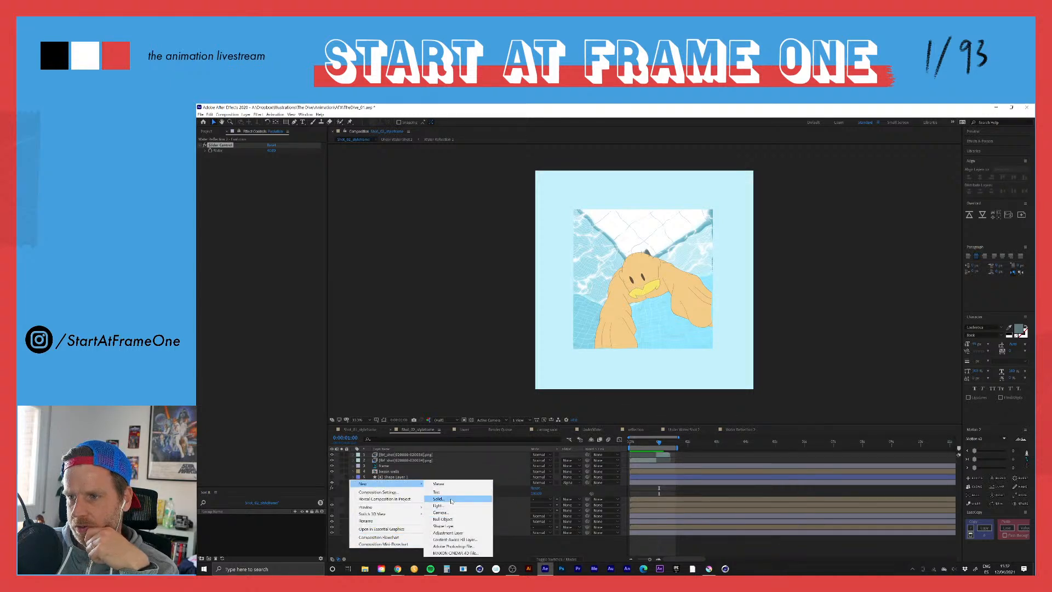
{"action": "left_click", "coordinate": [451, 499]}
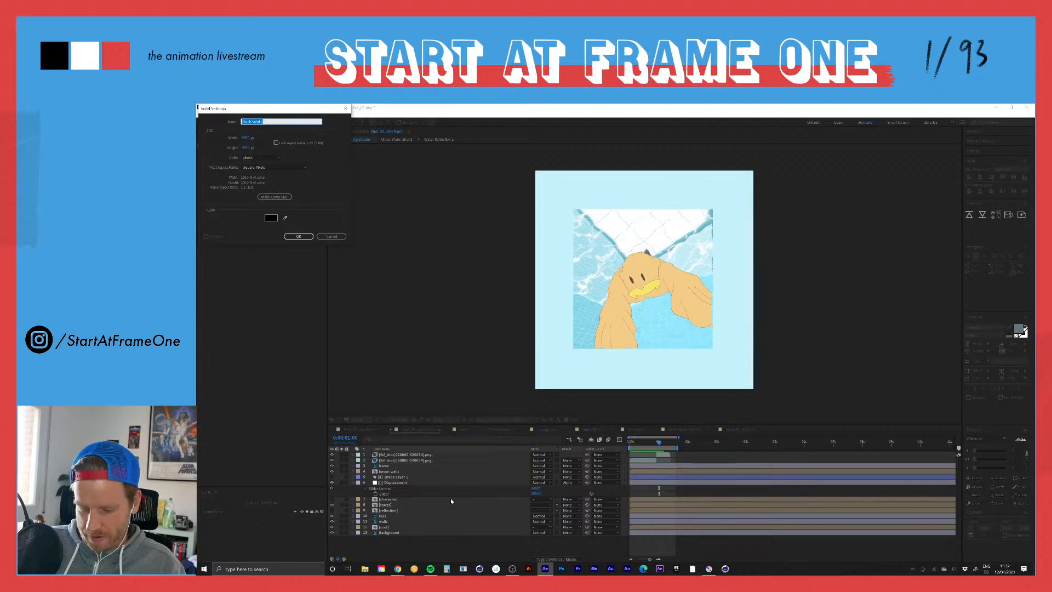
{"action": "type", "text": "soli"}
{"action": "type", "text": "les"}
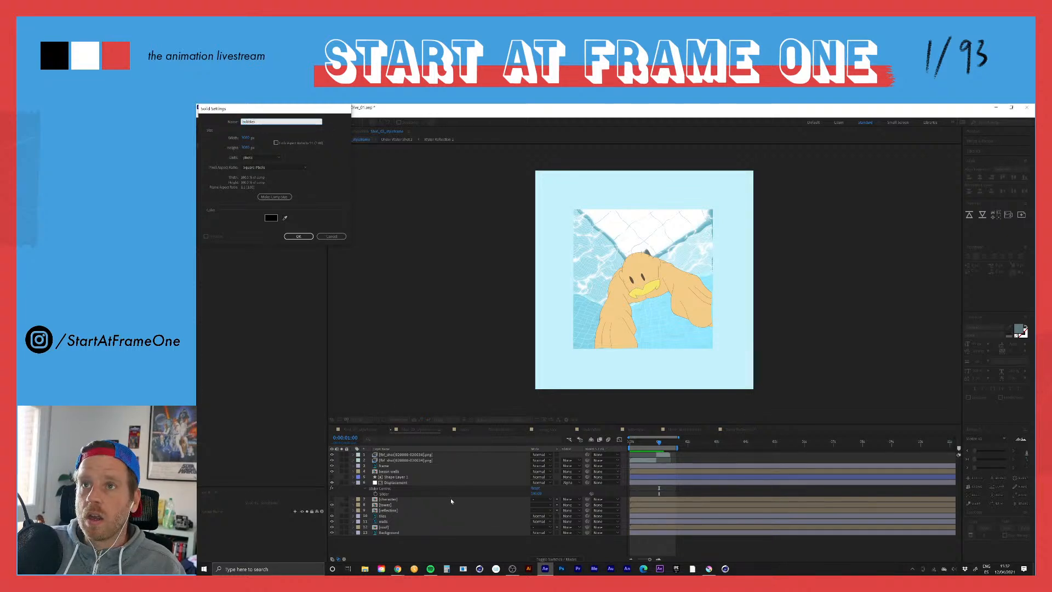
{"action": "key", "text": "Return"}
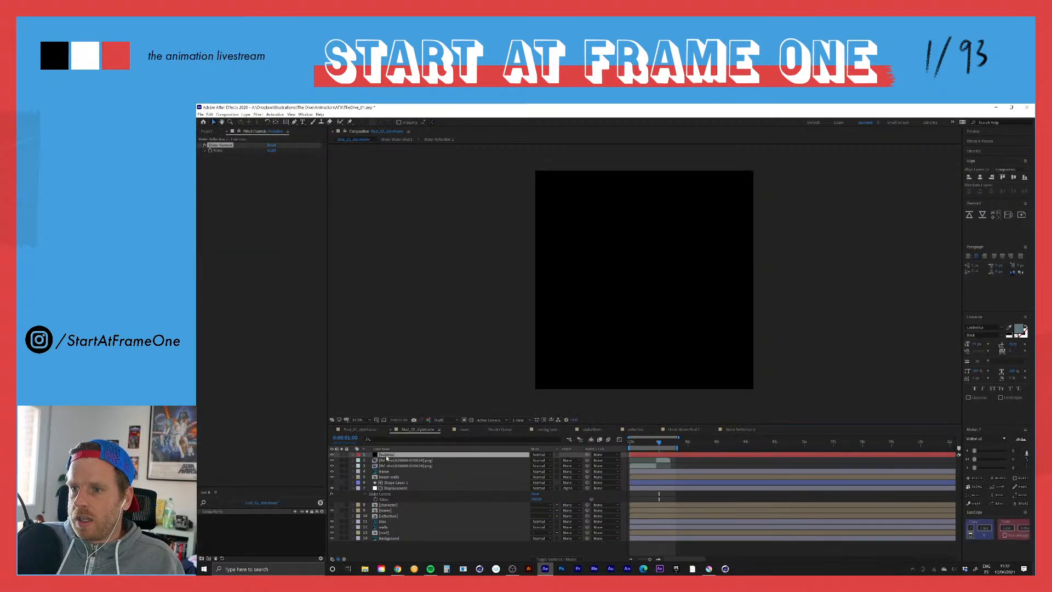
{"action": "left_click_drag", "start_coordinate": [388, 455], "coordinate": [395, 470]}
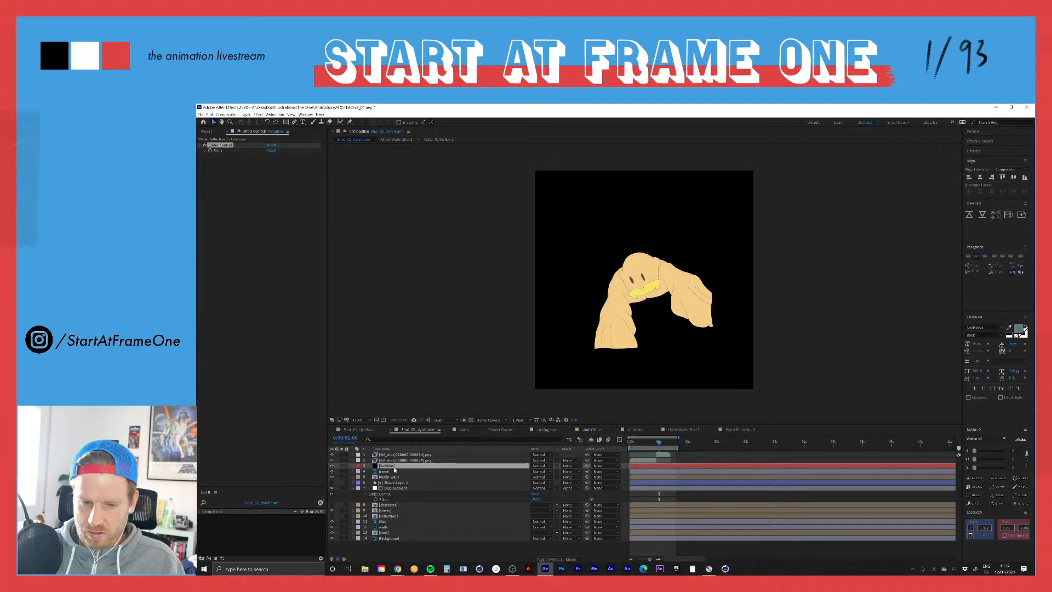
Step: Search the effects for a particle generator and check which Trapcode effects are installed
{"action": "key", "text": "ctrl+space"}
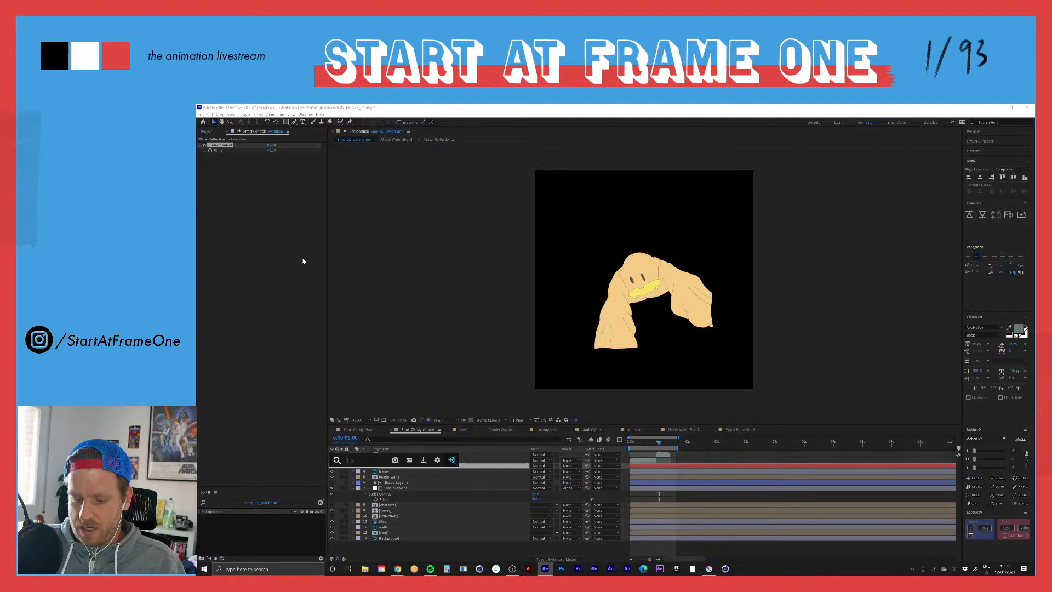
{"action": "type", "text": "spec"}
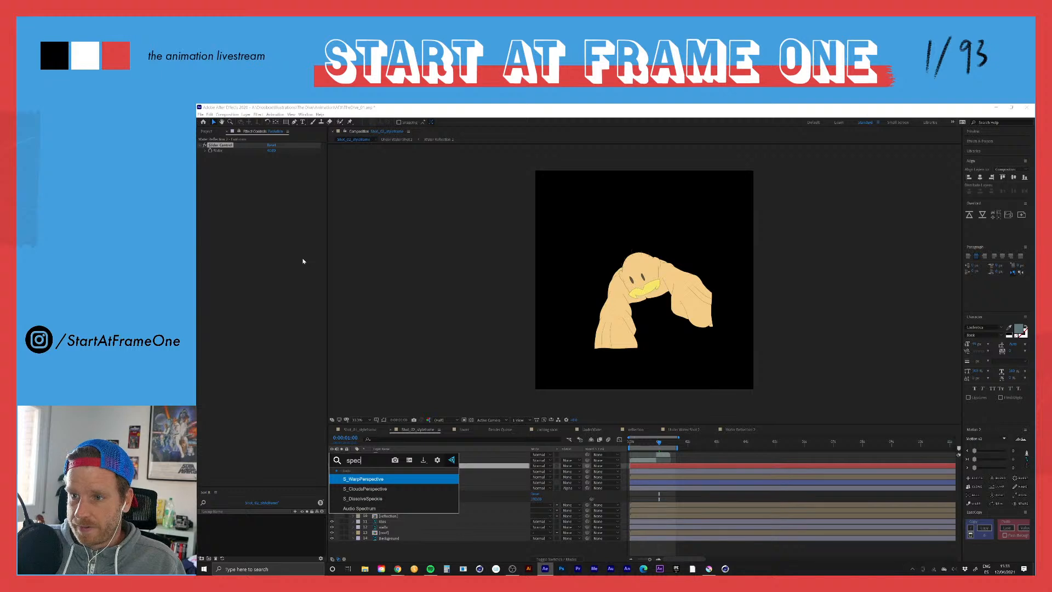
{"action": "key", "text": "BackSpace"}
{"action": "key", "text": "BackSpace"}
{"action": "key", "text": "BackSpace"}
{"action": "key", "text": "BackSpace"}
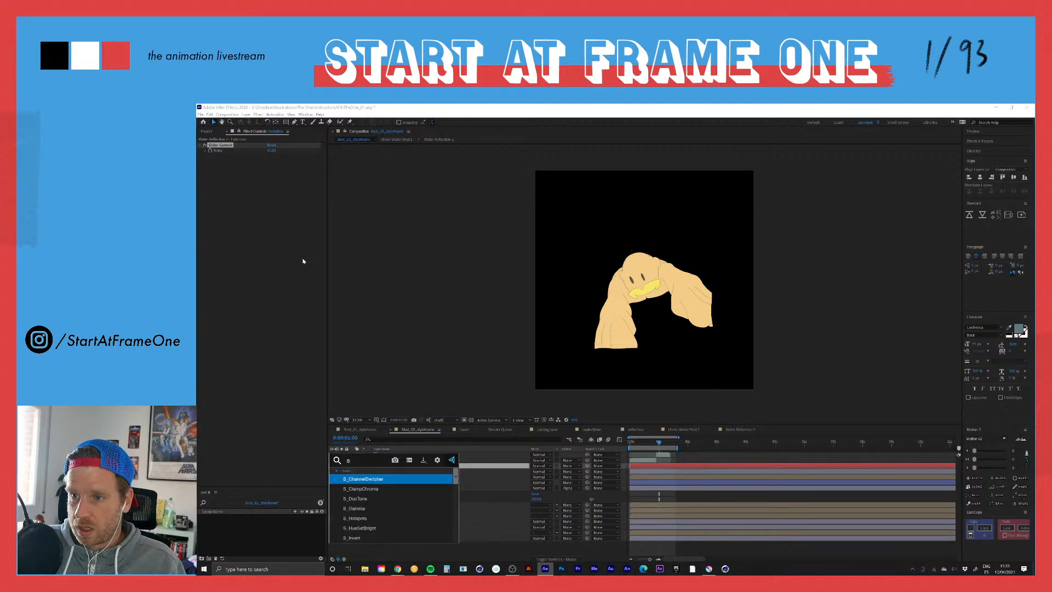
{"action": "type", "text": "parti"}
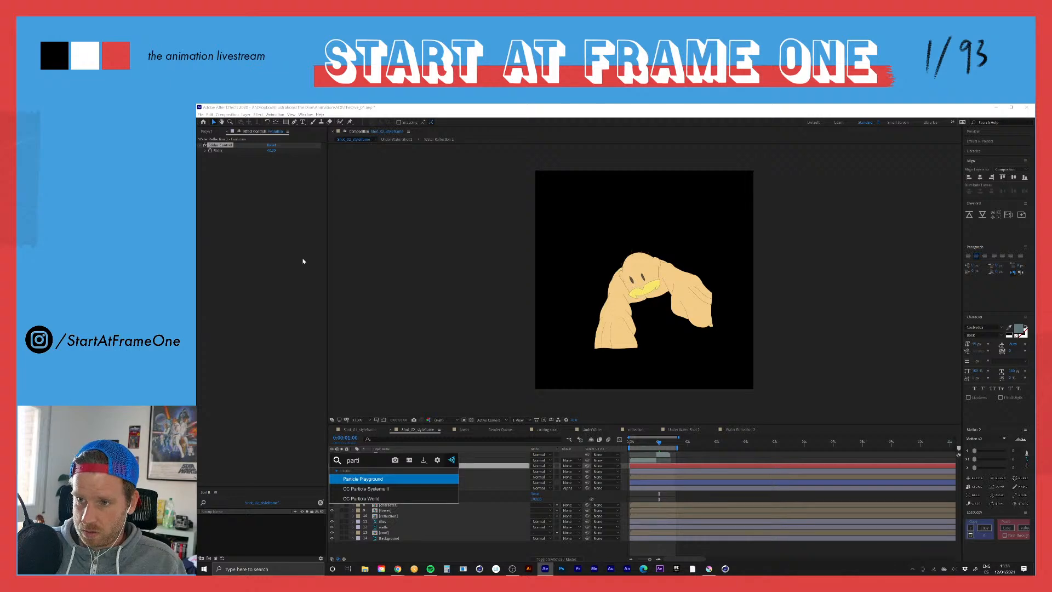
{"action": "left_click", "coordinate": [258, 114]}
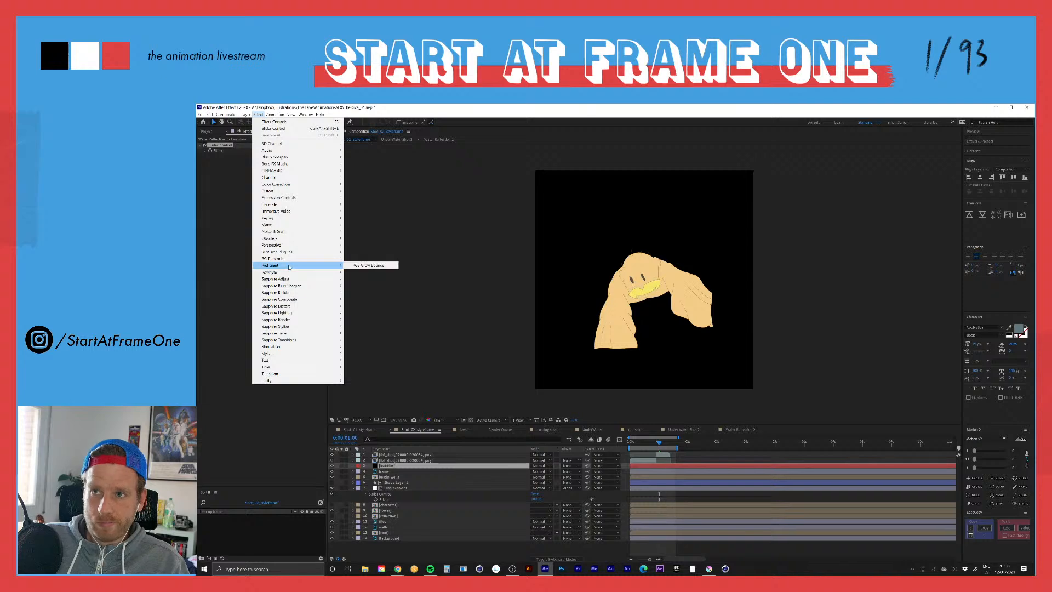
{"action": "mouse_move", "coordinate": [290, 260]}
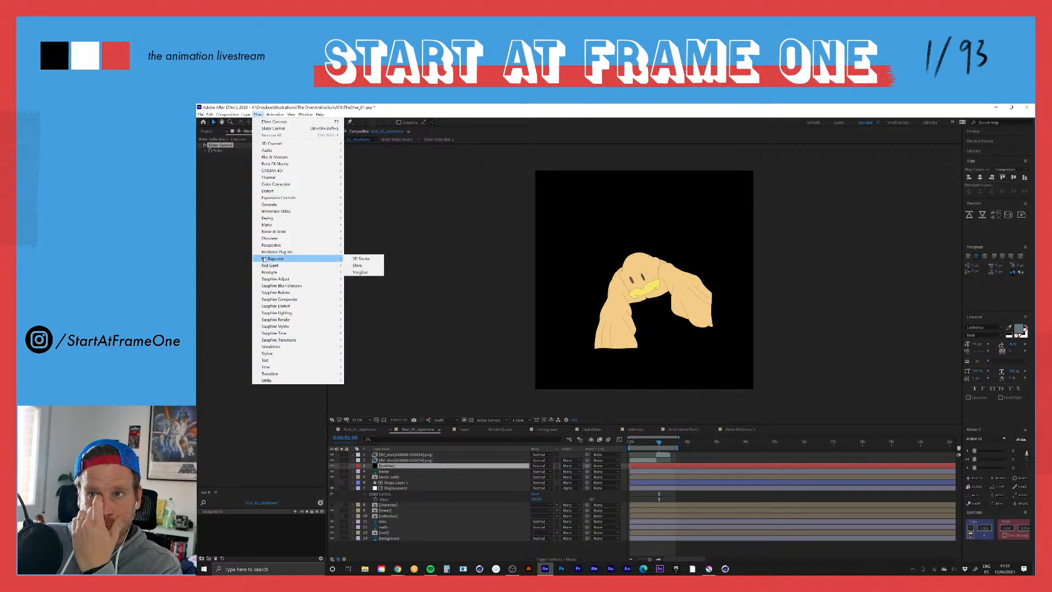
{"action": "left_click", "coordinate": [211, 226]}
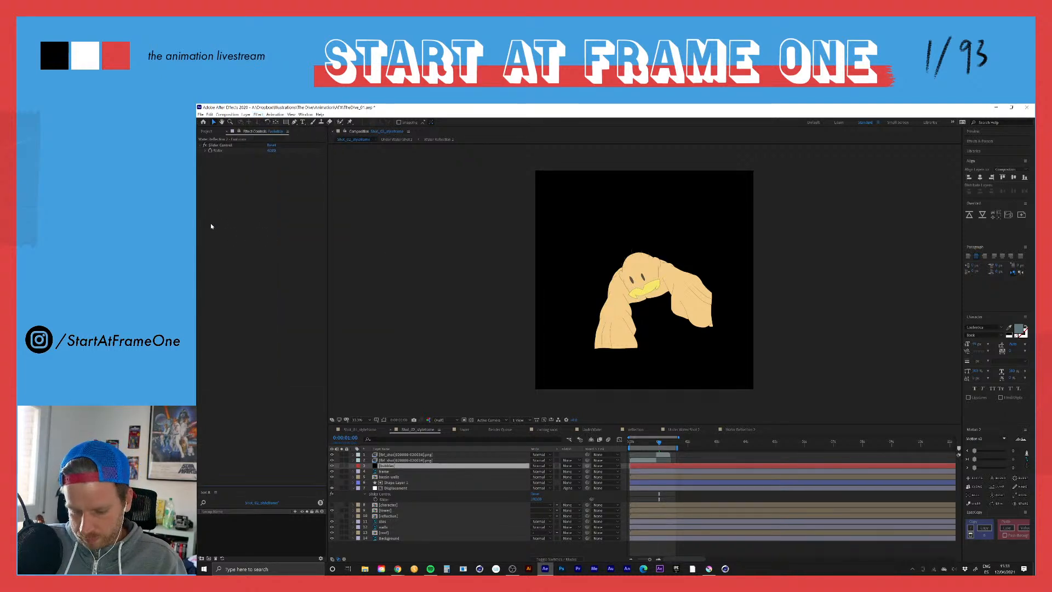
Step: Search the effects for particle options and apply CC Particle Systems II to the bubbles solid
{"action": "key", "text": "ctrl+space"}
{"action": "type", "text": "part"}
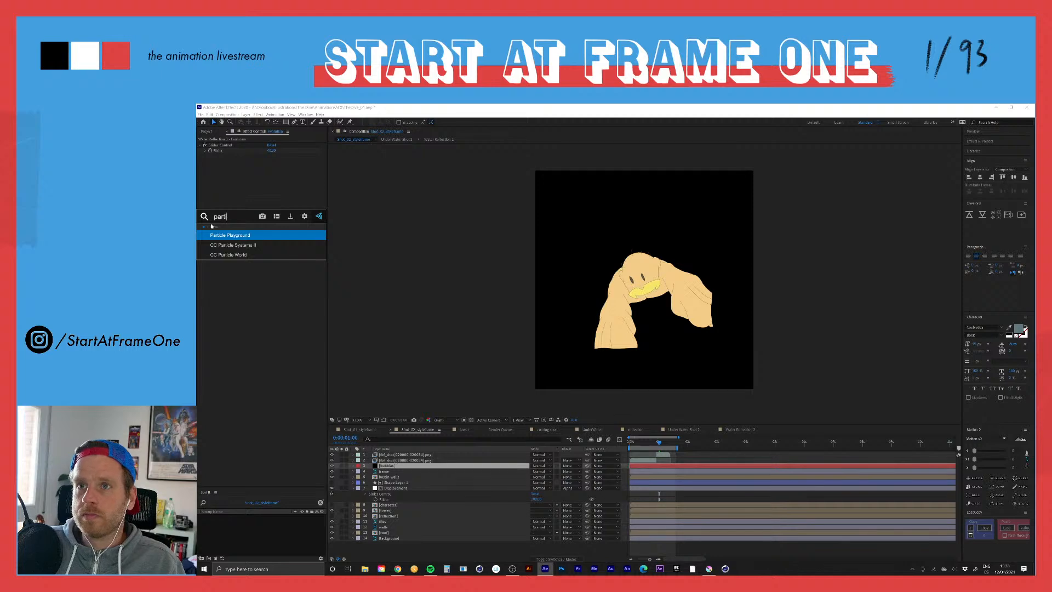
{"action": "left_click", "coordinate": [219, 245]}
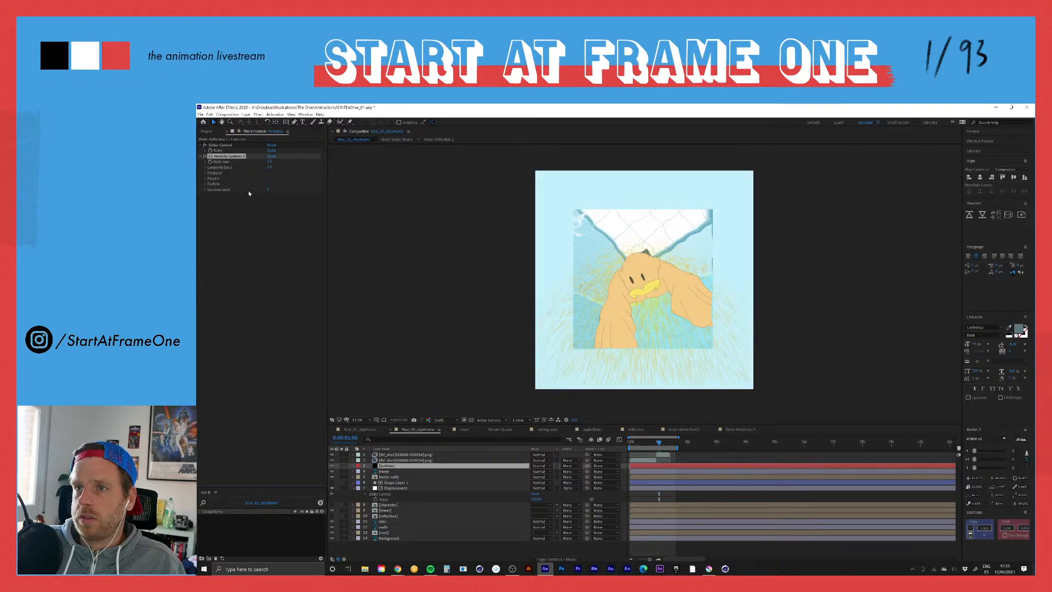
Step: Try to reposition the Producer of the CC Particle Systems II copy on the Evolution layer
{"action": "left_click", "coordinate": [206, 173]}
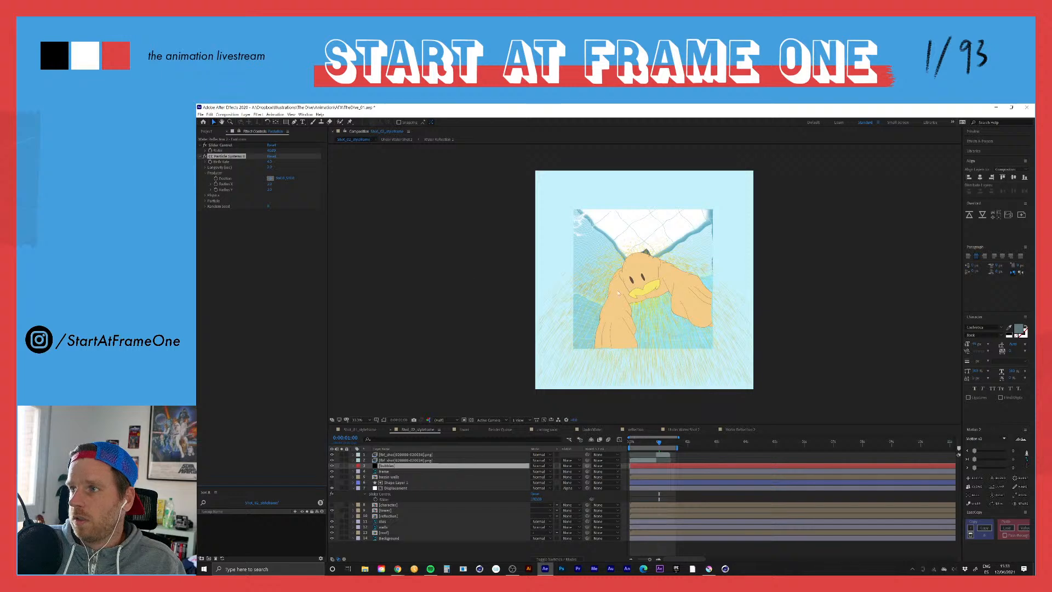
{"action": "left_click", "coordinate": [648, 286]}
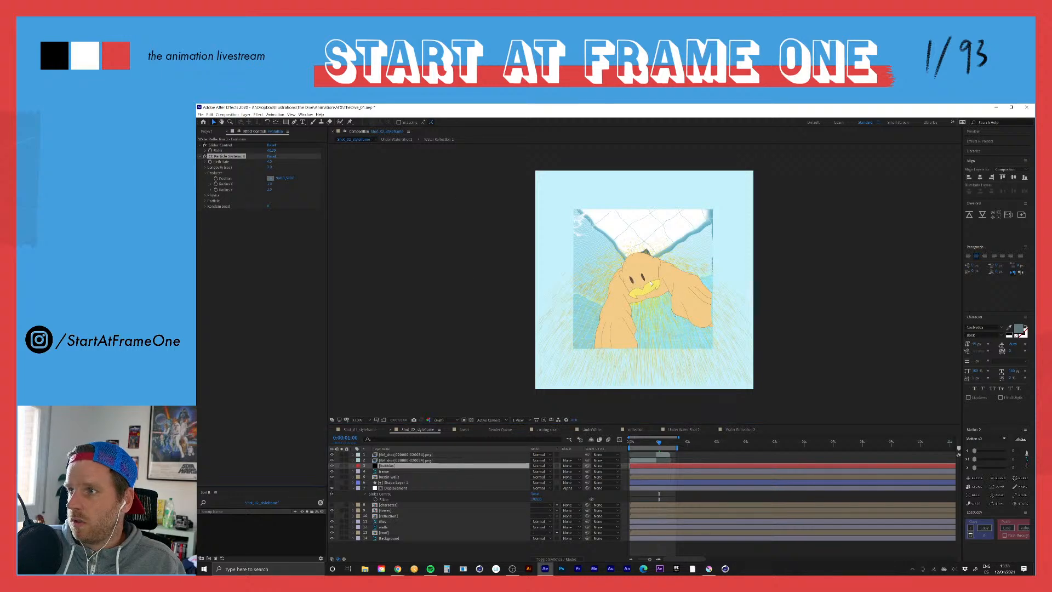
{"action": "left_click", "coordinate": [270, 178]}
{"action": "left_click_drag", "start_coordinate": [280, 178], "coordinate": [292, 178]}
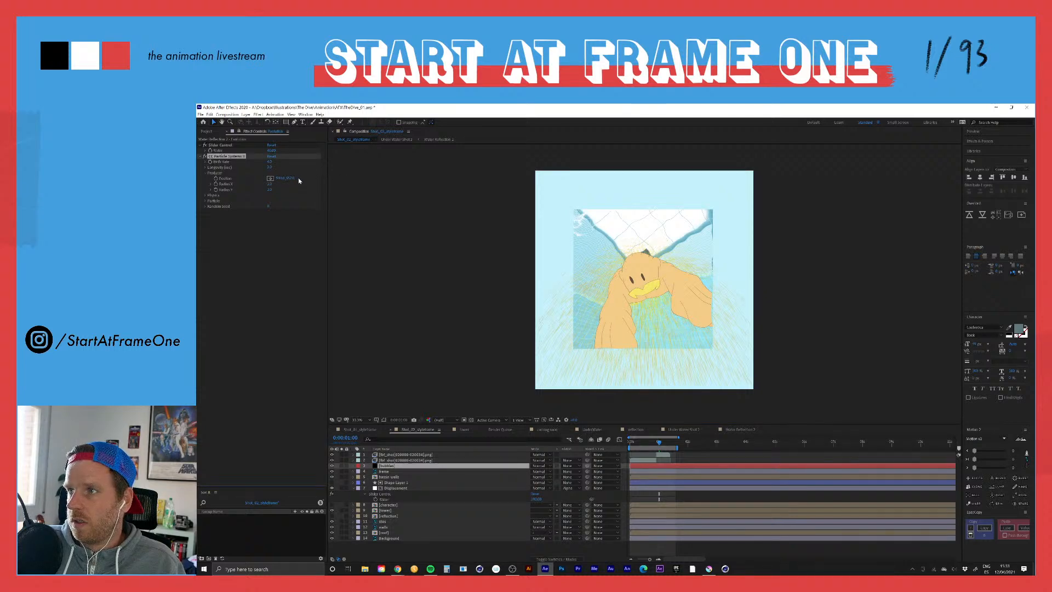
{"action": "left_click", "coordinate": [270, 179]}
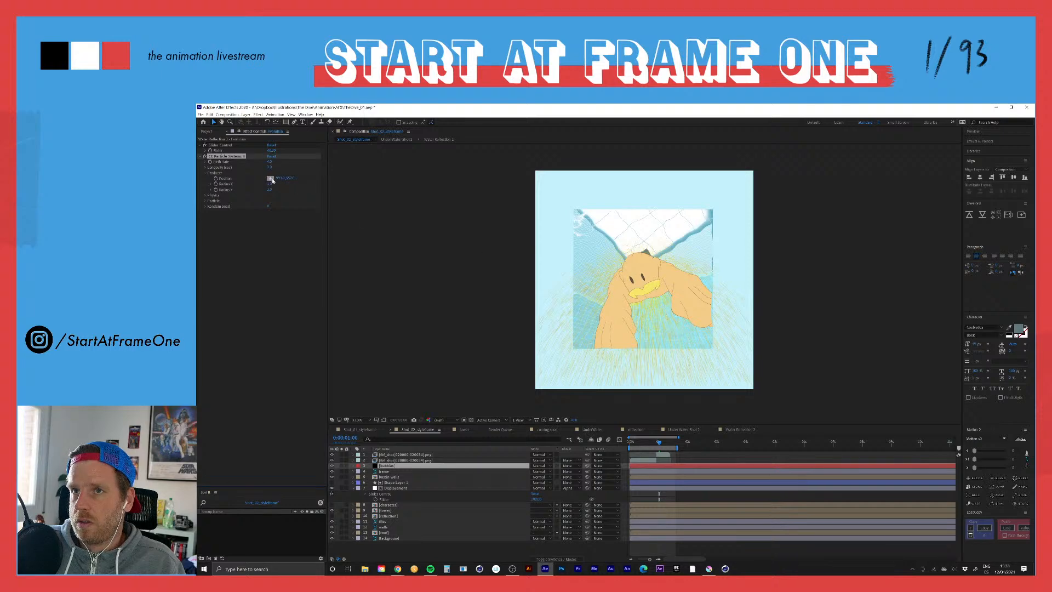
{"action": "left_click", "coordinate": [270, 178]}
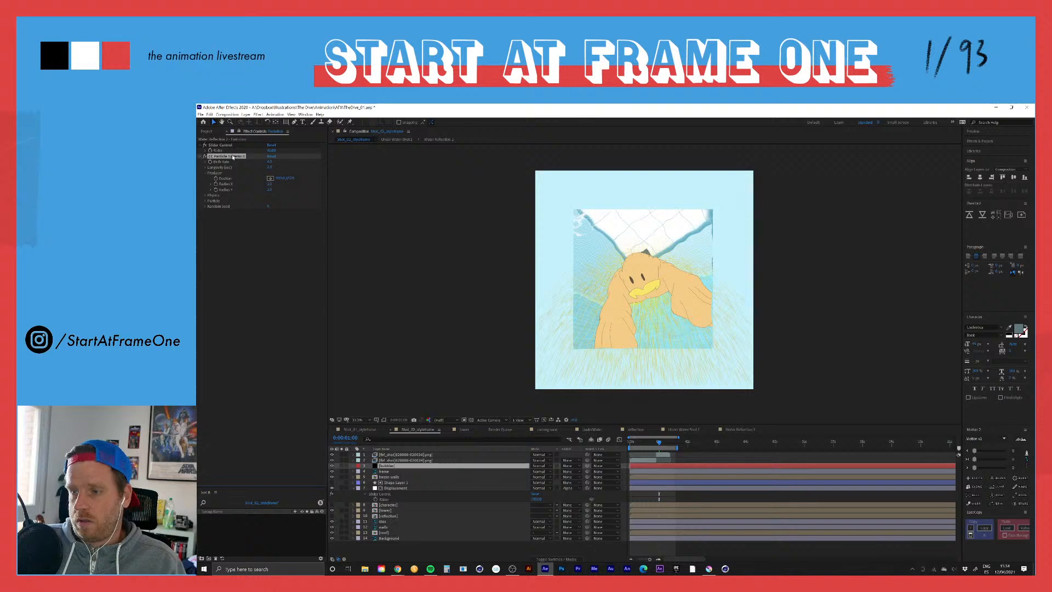
Step: Delete CC Particle Systems II from the Evolution layer and show the bubbles layer's effect controls
{"action": "key", "text": "Delete"}
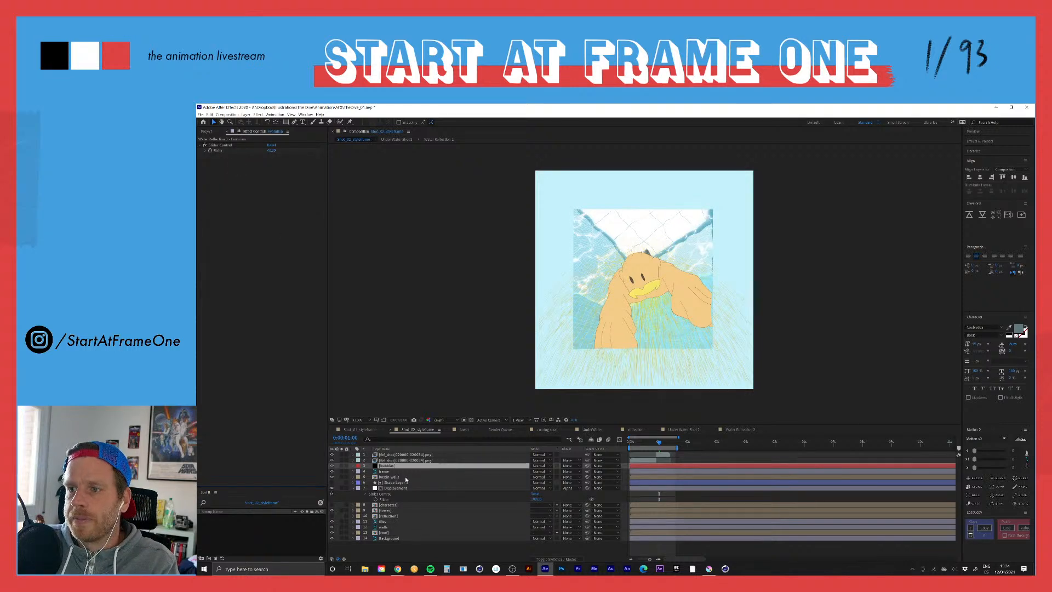
{"action": "key", "text": "ctrl+z"}
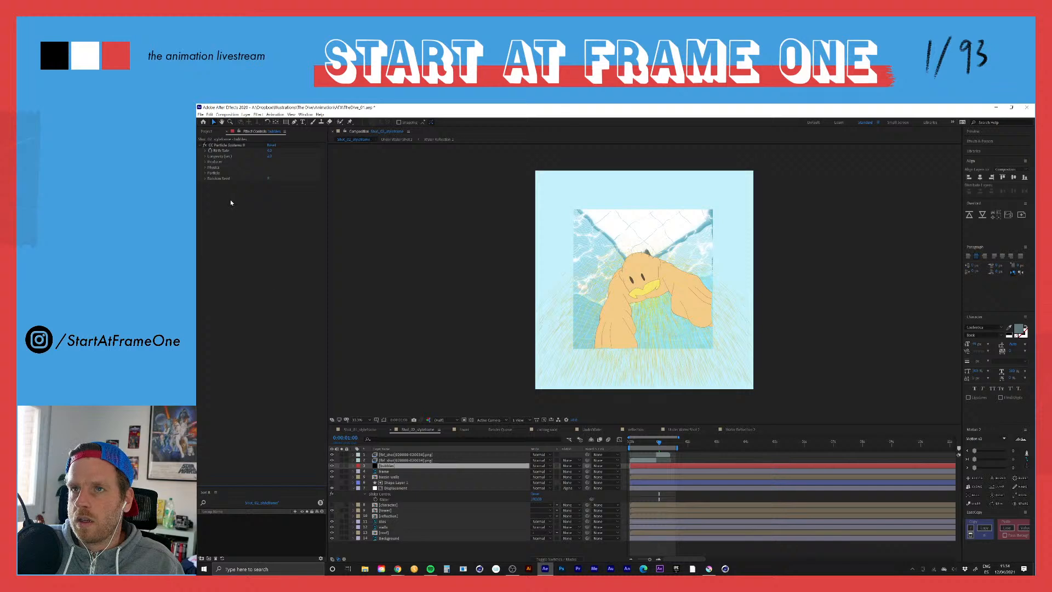
Step: Place the Producer position of the bubbles layer's particle system on the diver's head
{"action": "left_click", "coordinate": [225, 144]}
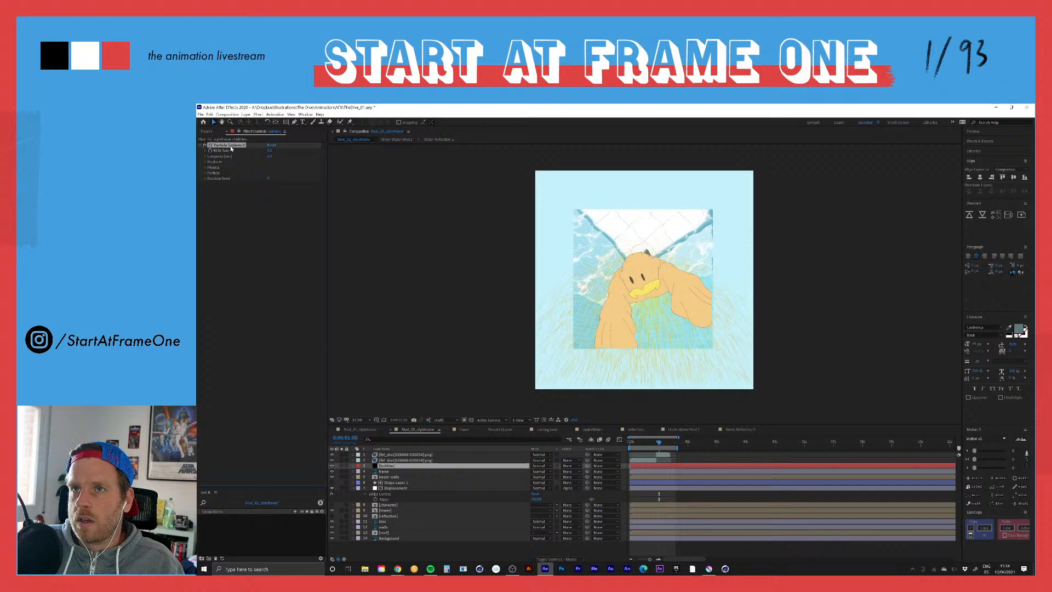
{"action": "left_click", "coordinate": [205, 162]}
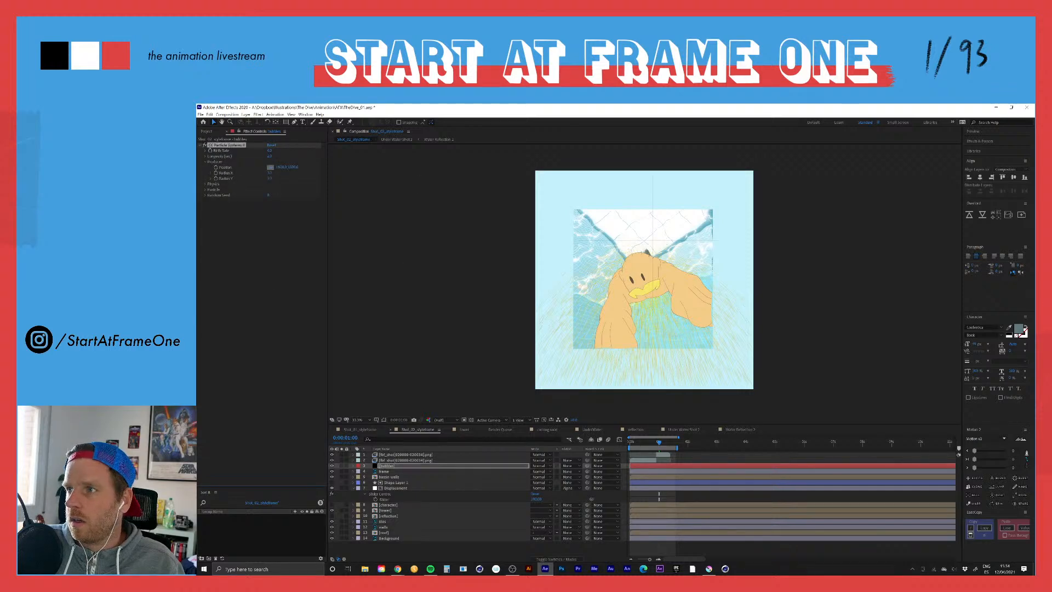
{"action": "left_click", "coordinate": [640, 271]}
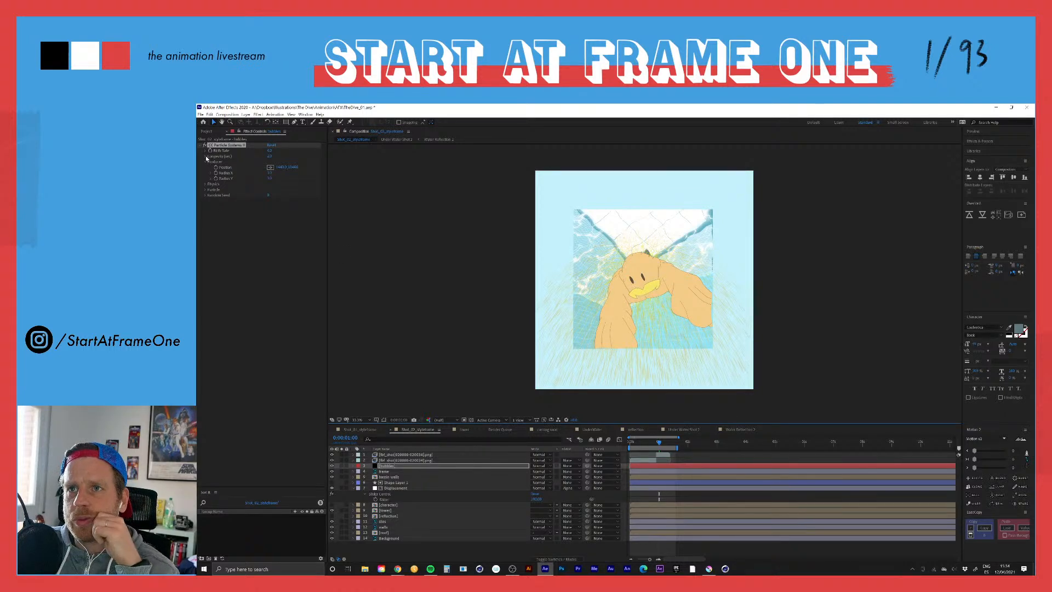
Step: Give the bubbles particles negative Gravity in the Physics settings and set their Animation to Direction
{"action": "left_click", "coordinate": [206, 185]}
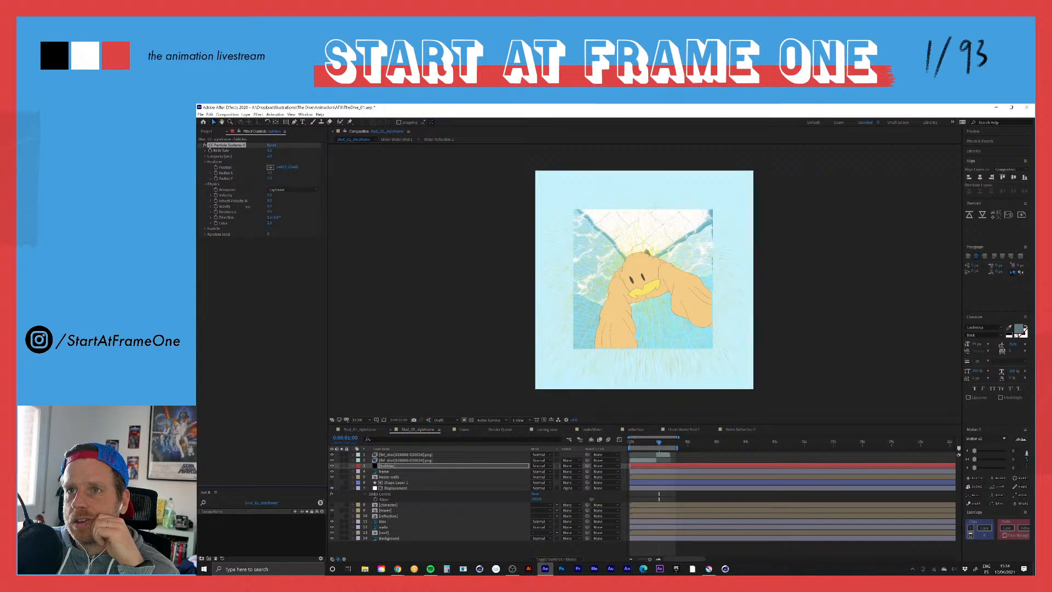
{"action": "left_click_drag", "start_coordinate": [246, 207], "coordinate": [213, 211]}
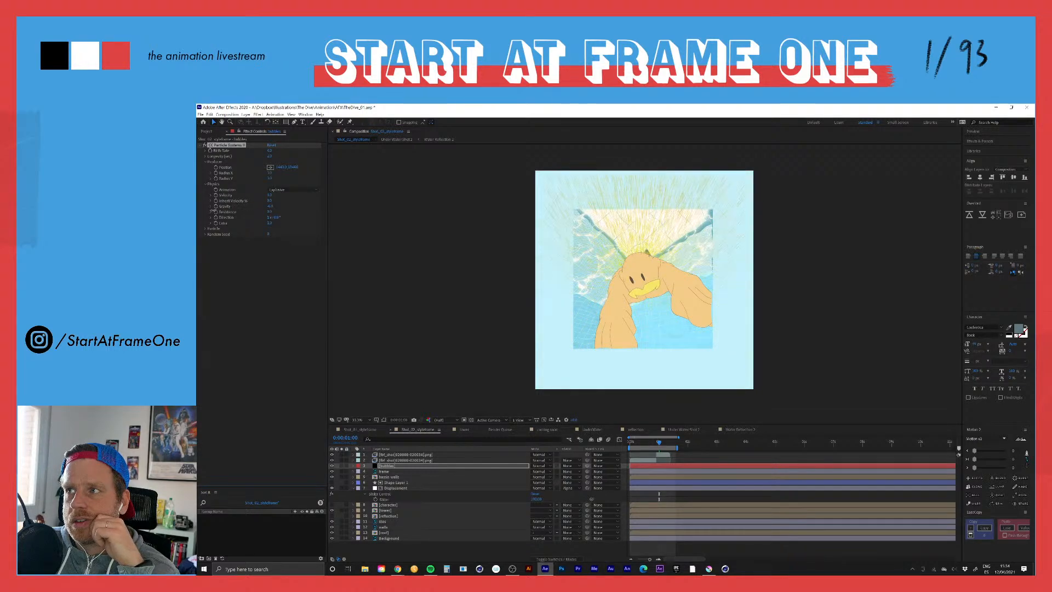
{"action": "left_click", "coordinate": [282, 189]}
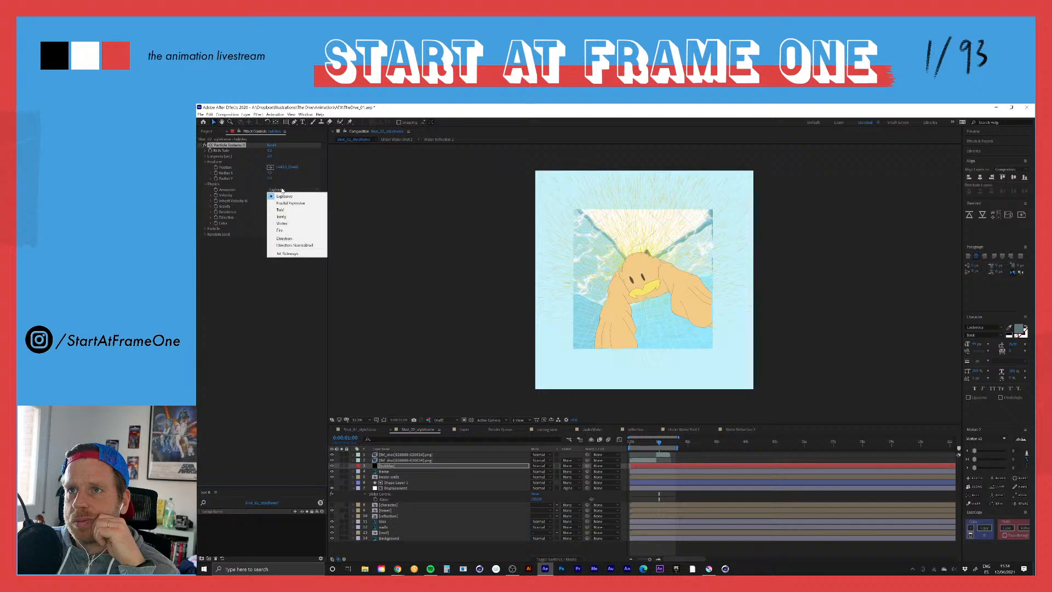
{"action": "left_click", "coordinate": [283, 238]}
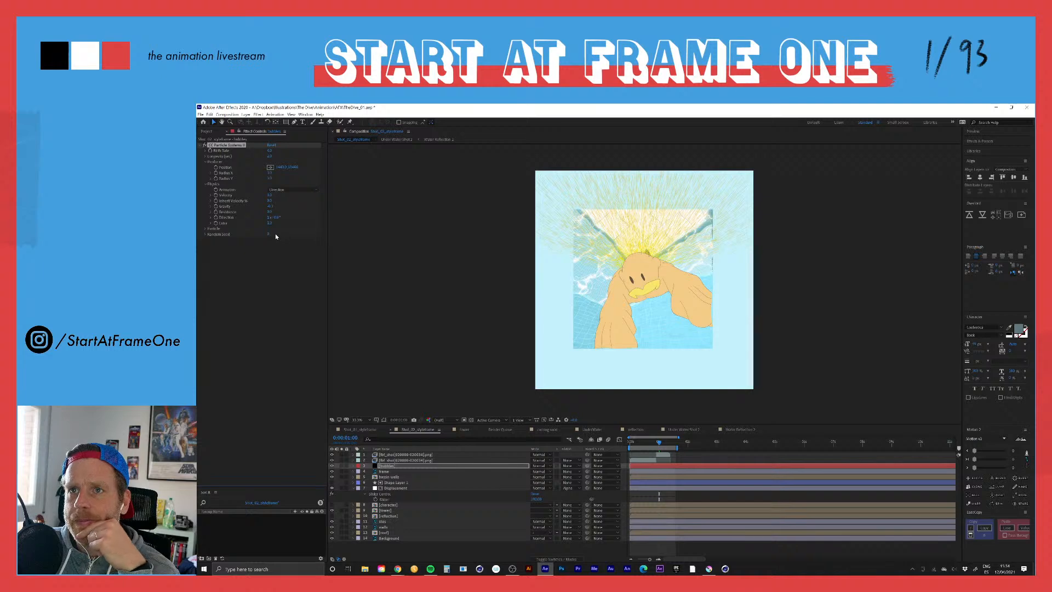
Step: Adjust the particles' Direction angle and lower Gravity further so they stream upward in a narrower plume
{"action": "left_click_drag", "start_coordinate": [276, 217], "coordinate": [196, 257]}
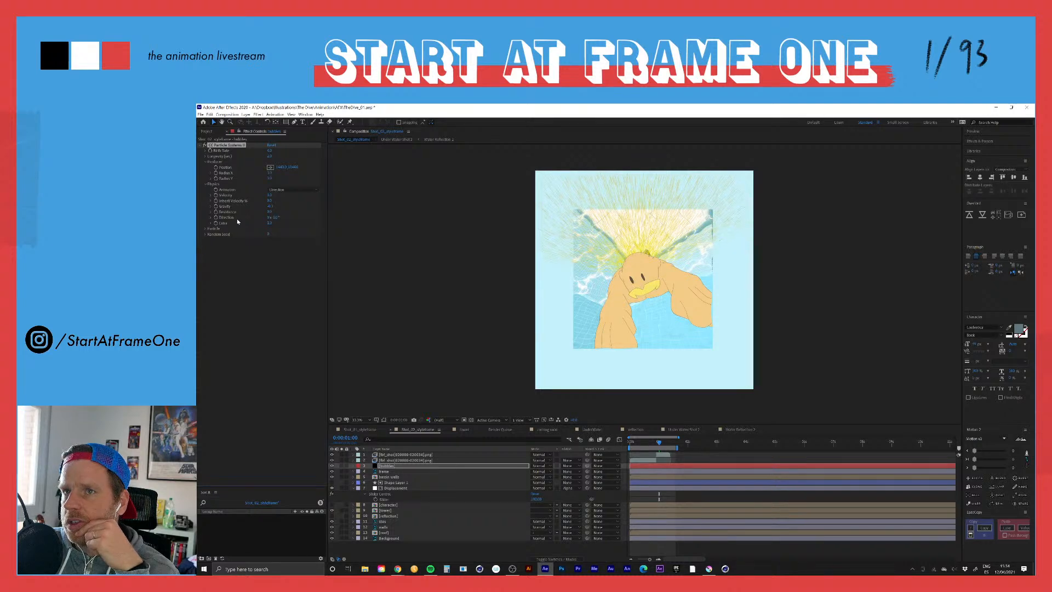
{"action": "left_click_drag", "start_coordinate": [270, 207], "coordinate": [197, 238]}
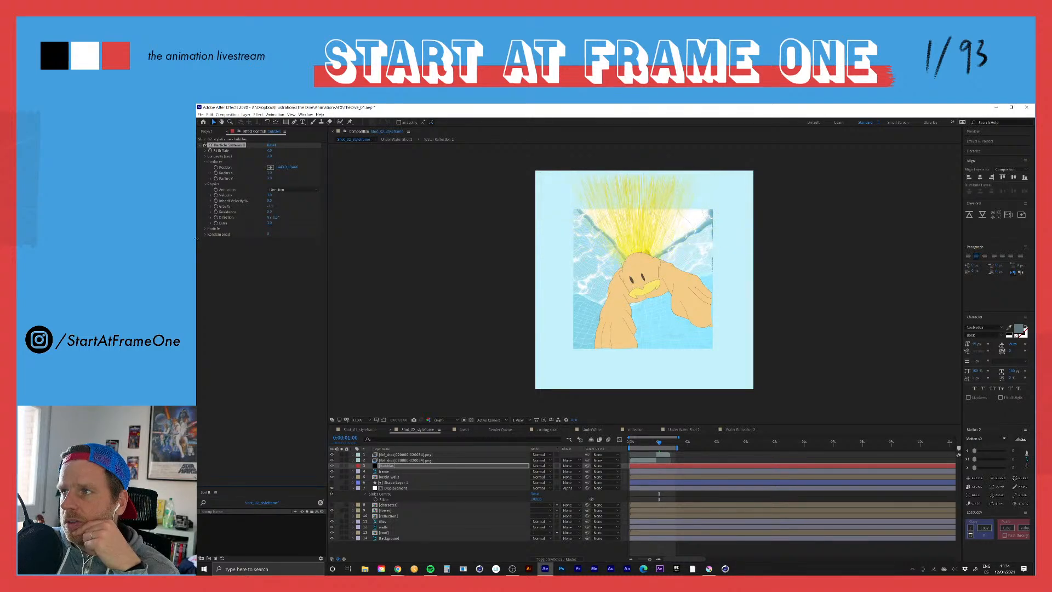
{"action": "left_click_drag", "start_coordinate": [269, 208], "coordinate": [196, 217]}
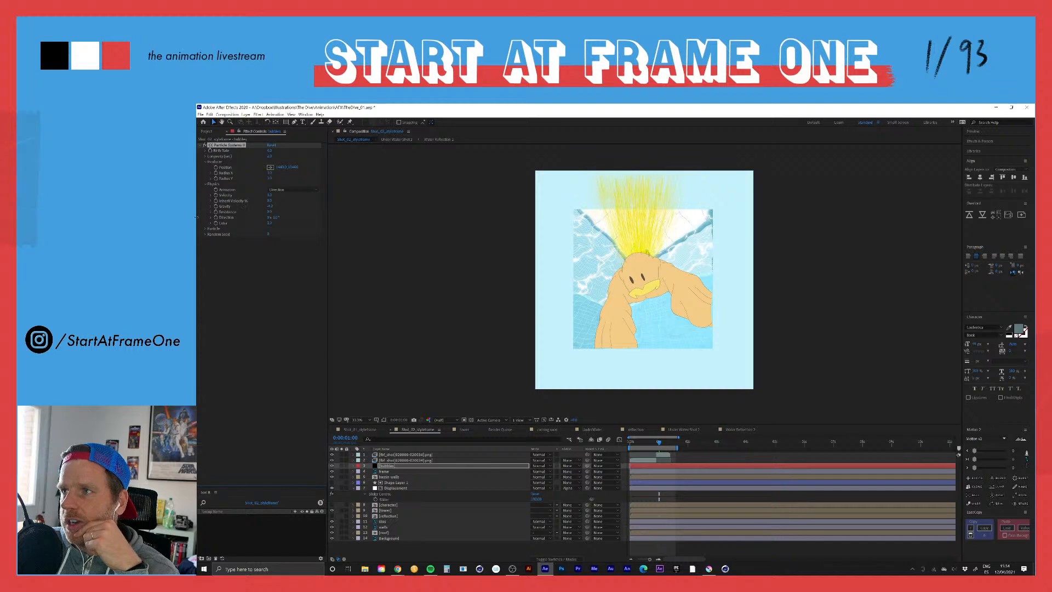
{"action": "left_click_drag", "start_coordinate": [270, 207], "coordinate": [214, 215]}
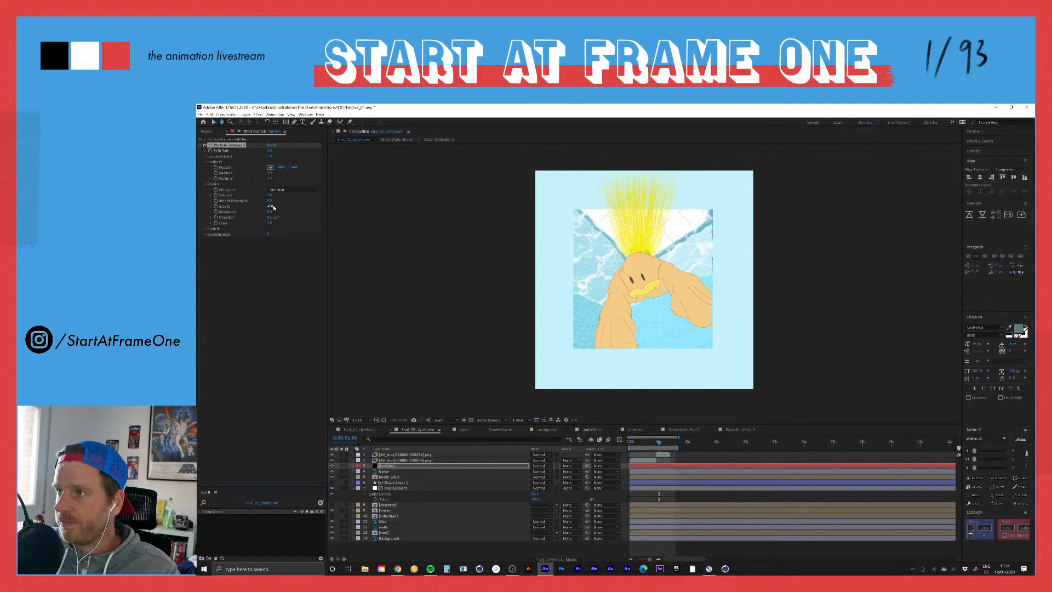
Step: Preview the particle animation in Shot_02_styleframe and solo the bubbles layer
{"action": "key", "text": "space"}
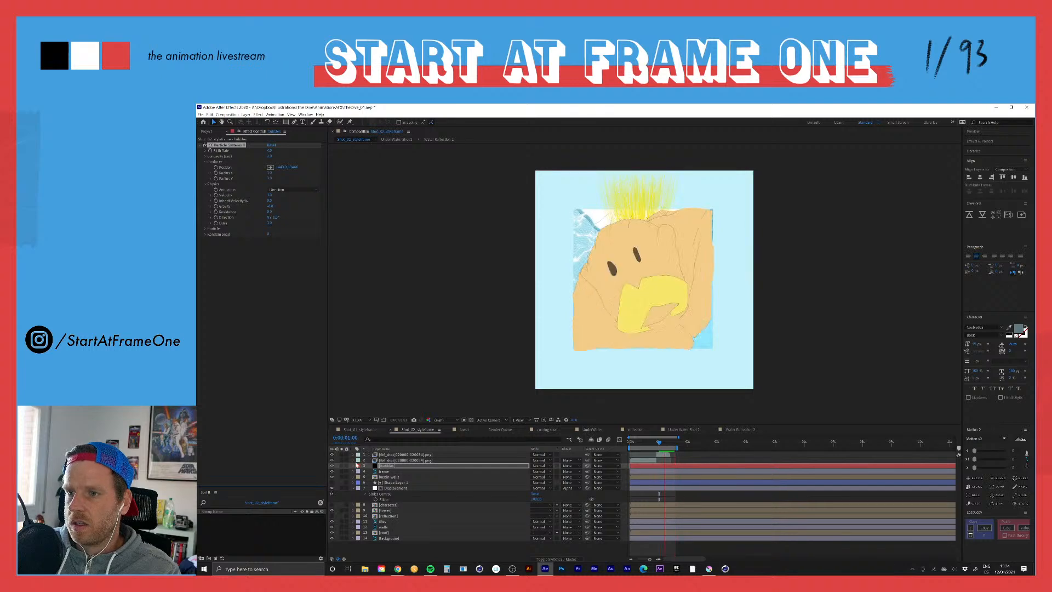
{"action": "left_click", "coordinate": [341, 466]}
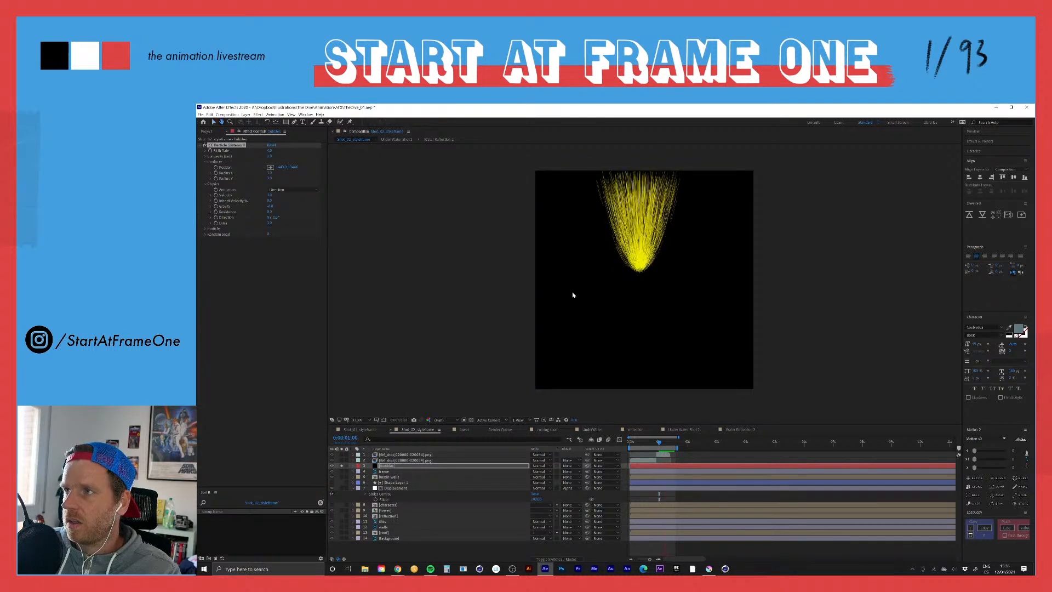
Step: Reset the bubbles layer's CC Particle Systems II effect to its default settings and preview the particles
{"action": "left_click", "coordinate": [278, 190]}
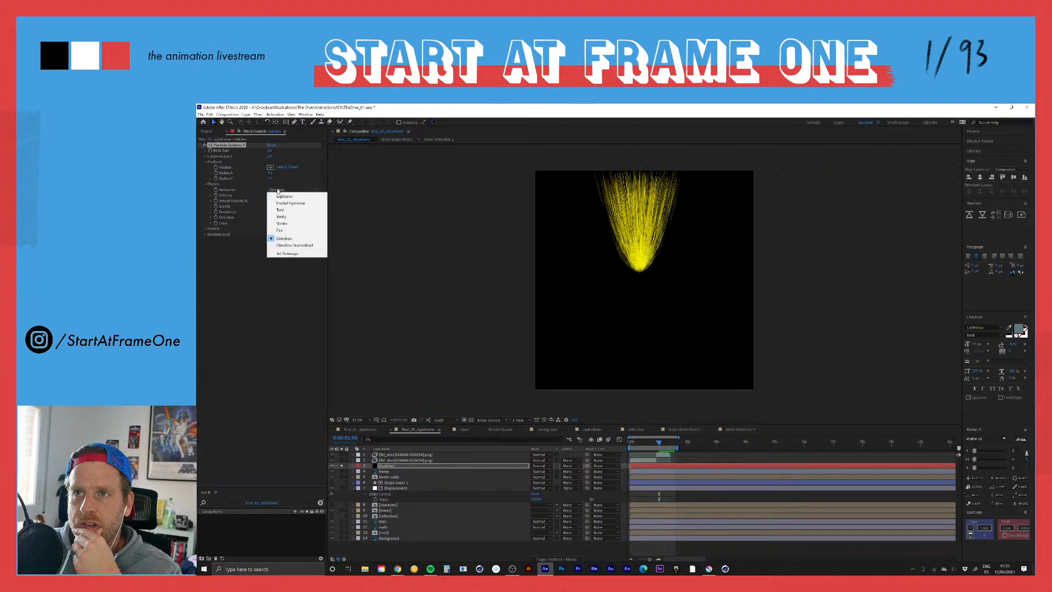
{"action": "left_click", "coordinate": [284, 196]}
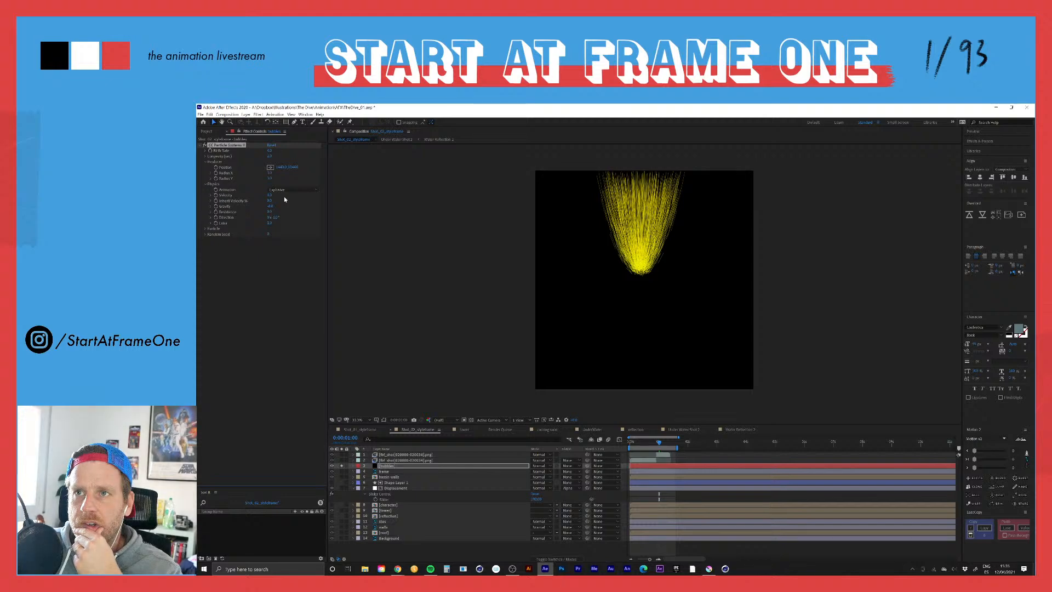
{"action": "left_click", "coordinate": [270, 206]}
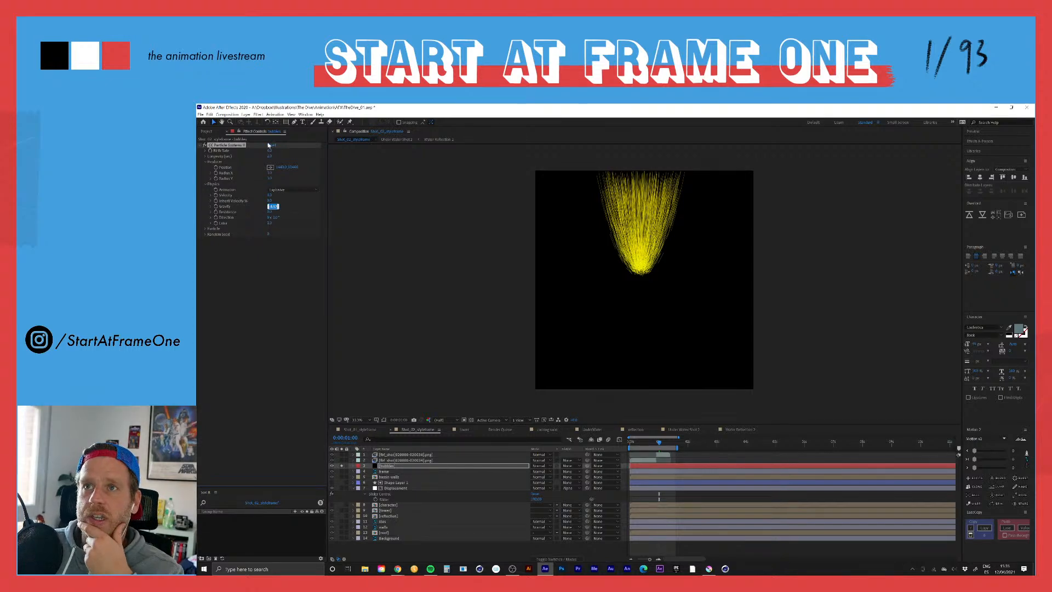
{"action": "left_click", "coordinate": [271, 146]}
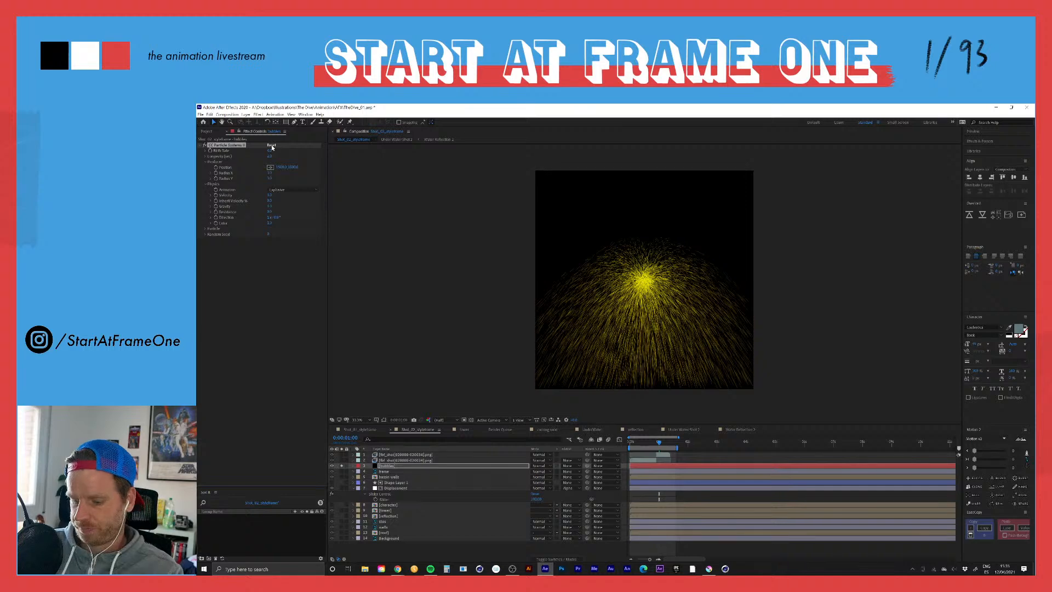
{"action": "key", "text": "space"}
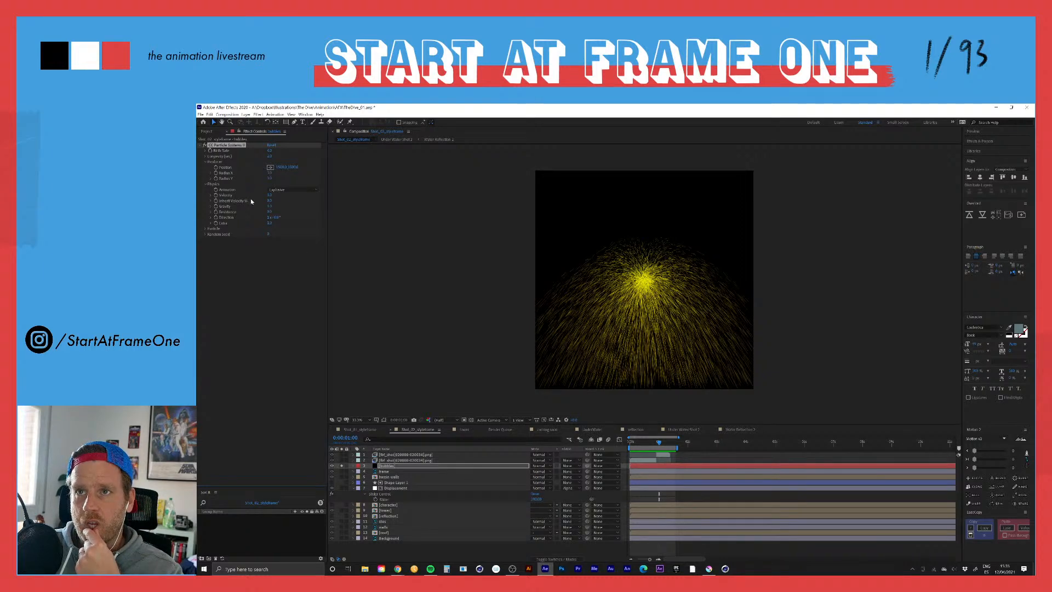
Step: Set the particles' Gravity to 0 and preview the burst from the start of the shot
{"action": "left_click", "coordinate": [269, 206]}
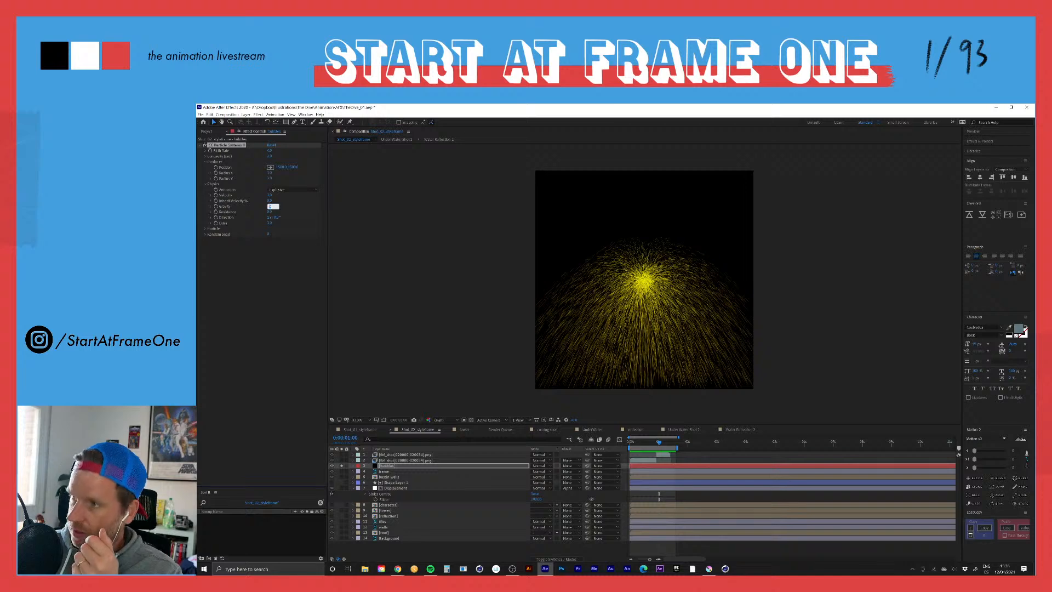
{"action": "type", "text": "0"}
{"action": "key", "text": "Return"}
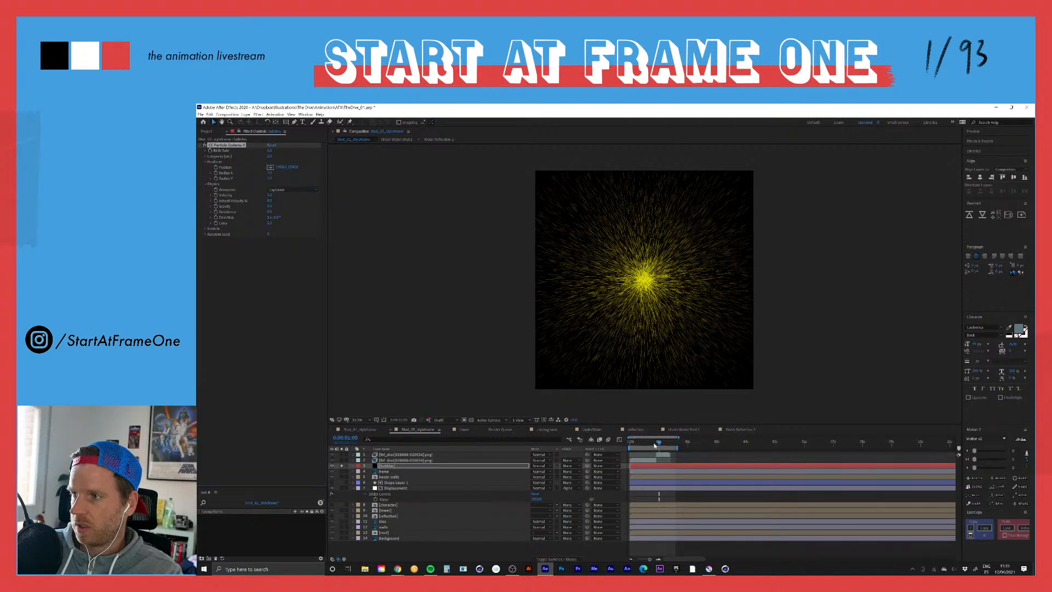
{"action": "left_click_drag", "start_coordinate": [654, 445], "coordinate": [631, 443]}
{"action": "key", "text": "space"}
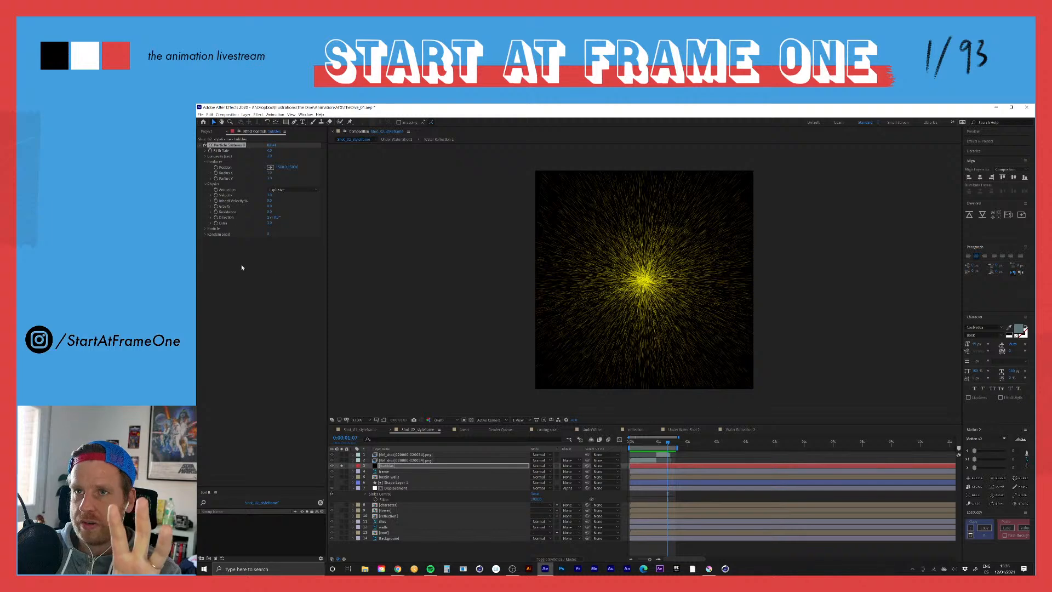
Step: Expand the Particle settings and set the Particle Type to Shaded Sphere
{"action": "left_click", "coordinate": [205, 228]}
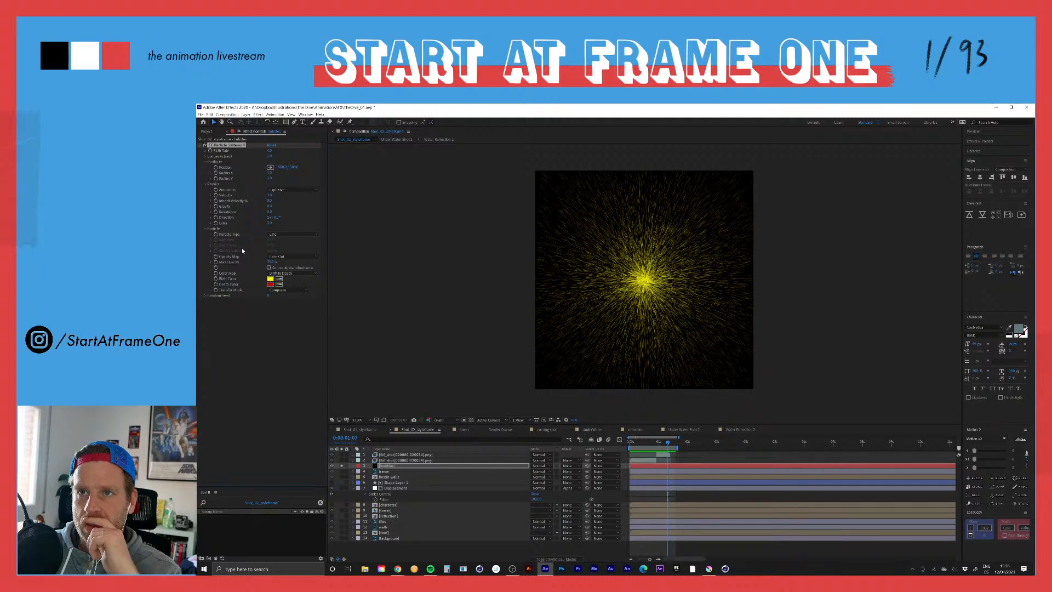
{"action": "left_click", "coordinate": [282, 234]}
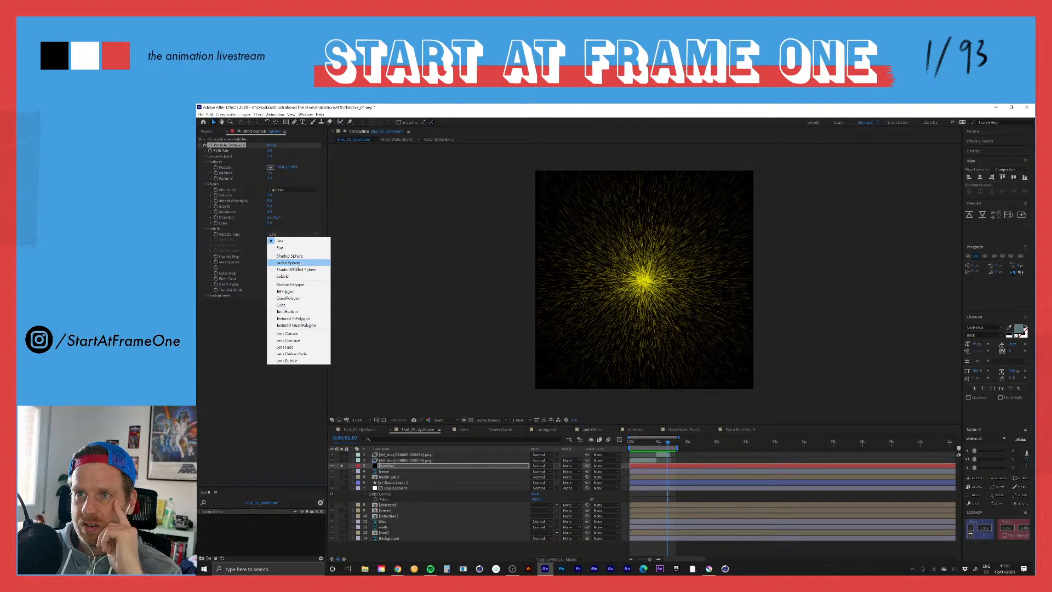
{"action": "left_click", "coordinate": [294, 261]}
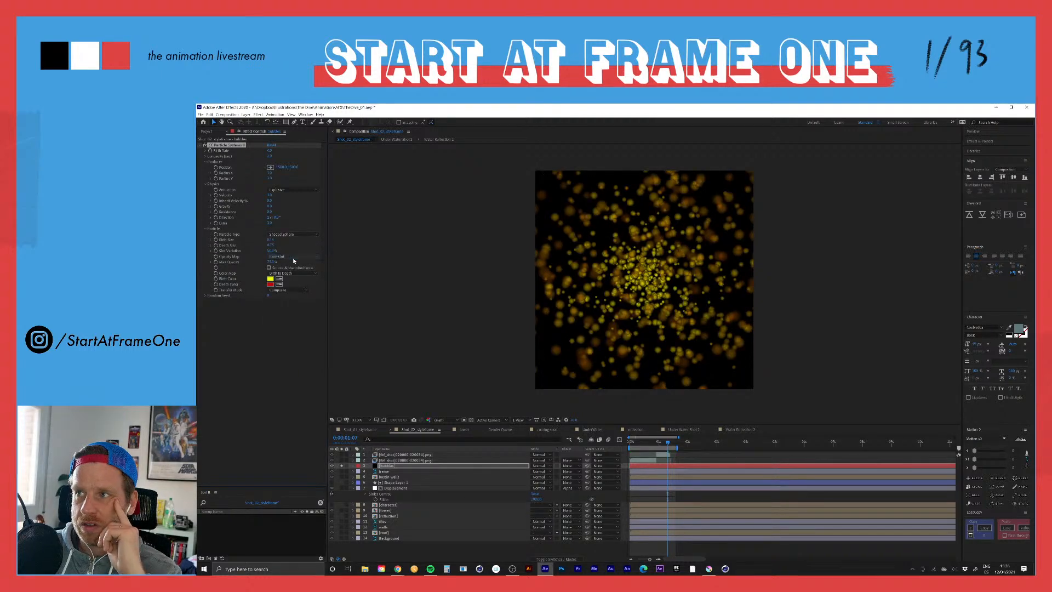
{"action": "left_click", "coordinate": [275, 234]}
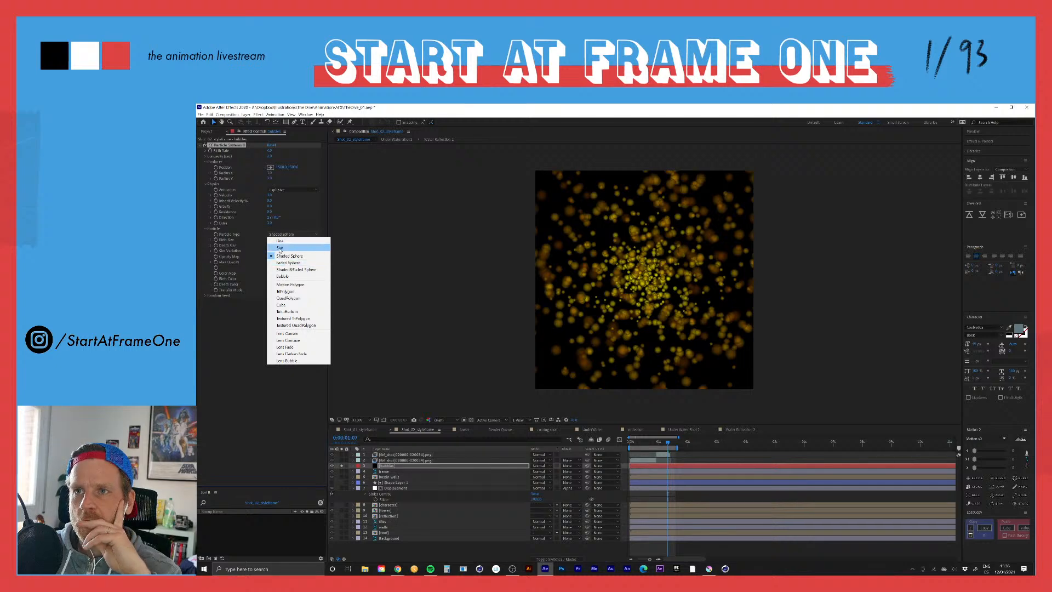
{"action": "left_click", "coordinate": [289, 256]}
{"action": "left_click", "coordinate": [244, 314]}
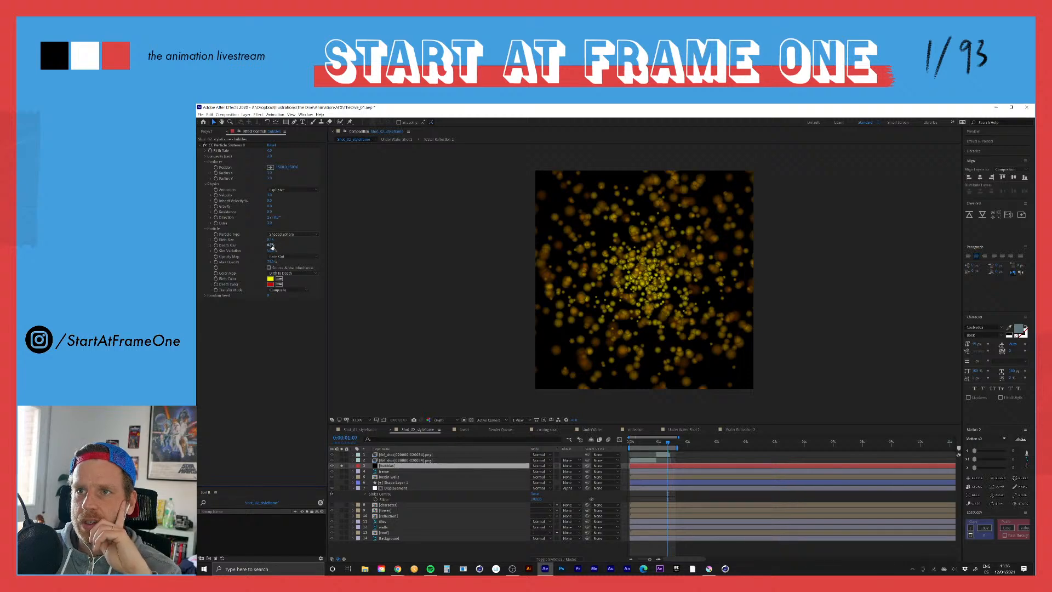
Step: Lower the particles' Death Size, enlarge their Birth Size and increase their Max Opacity
{"action": "left_click", "coordinate": [267, 245]}
{"action": "left_click_drag", "start_coordinate": [267, 246], "coordinate": [254, 247]}
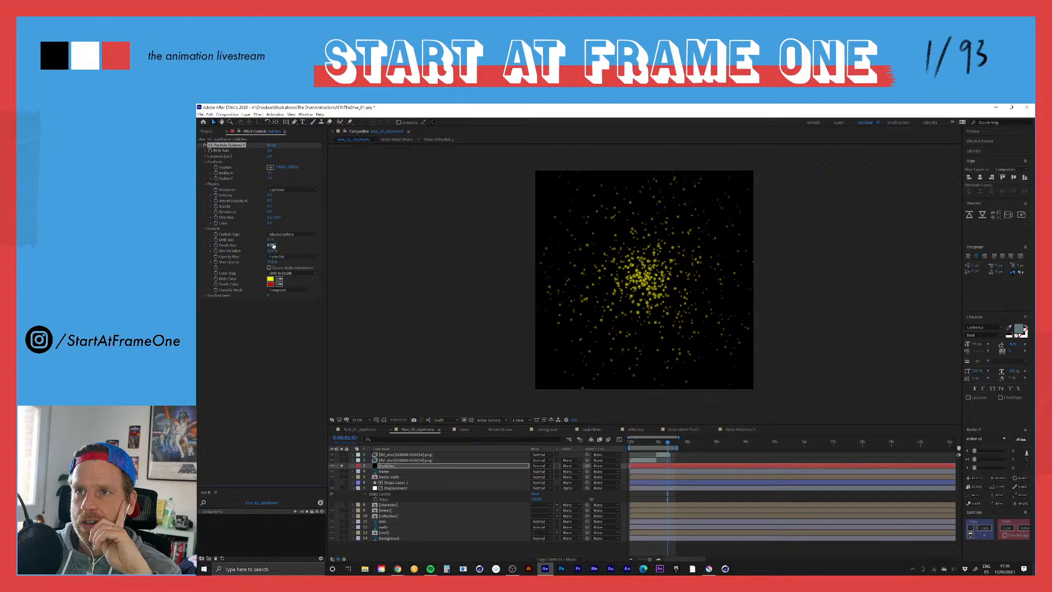
{"action": "mouse_move", "coordinate": [270, 239]}
{"action": "left_mouse_down"}
{"action": "mouse_move", "coordinate": [291, 240]}
{"action": "mouse_move", "coordinate": [280, 240]}
{"action": "left_mouse_up"}
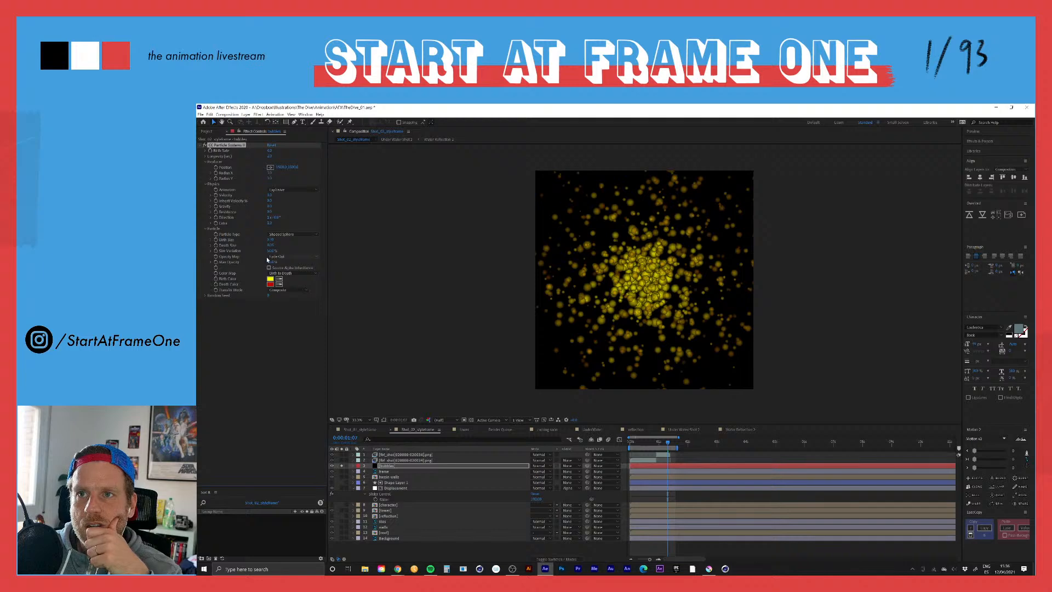
{"action": "left_click_drag", "start_coordinate": [271, 262], "coordinate": [314, 262]}
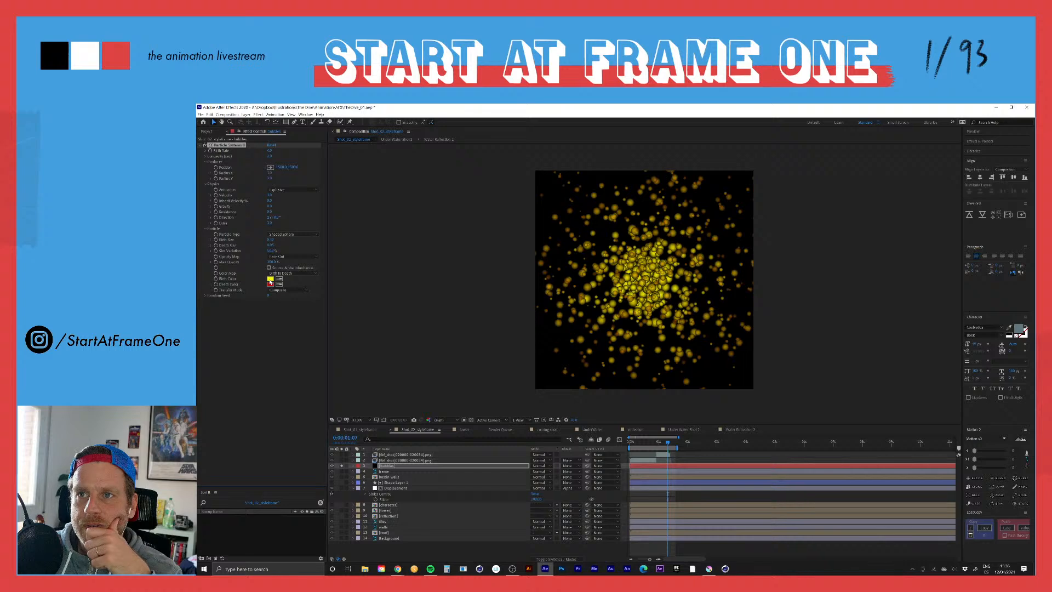
Step: Set both the Birth Color and the Death Color of the particles to white
{"action": "left_click", "coordinate": [271, 280]}
{"action": "left_click_drag", "start_coordinate": [581, 329], "coordinate": [567, 315]}
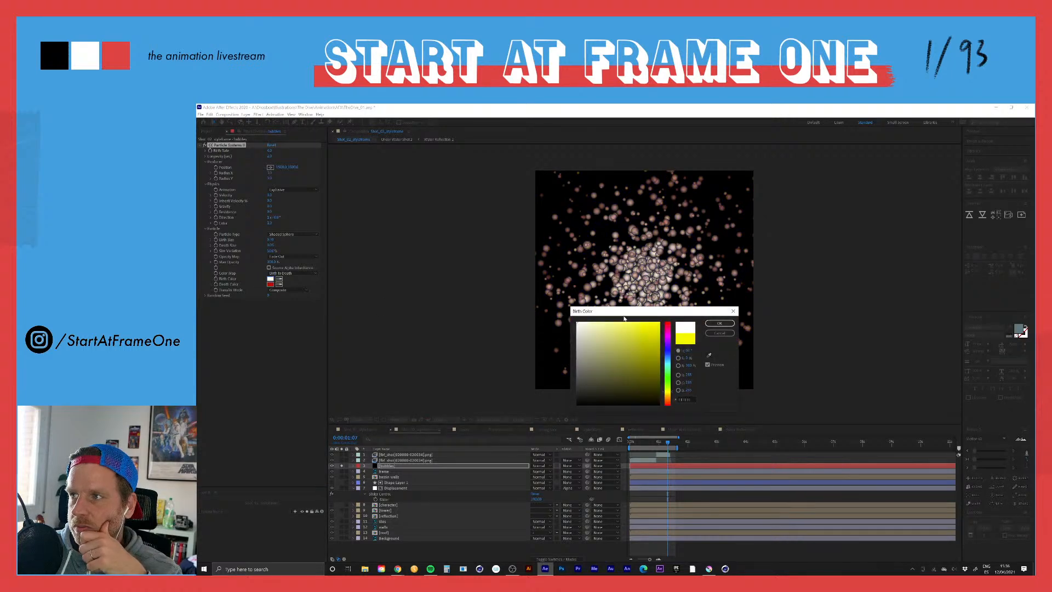
{"action": "left_click", "coordinate": [719, 323]}
{"action": "left_click", "coordinate": [270, 284]}
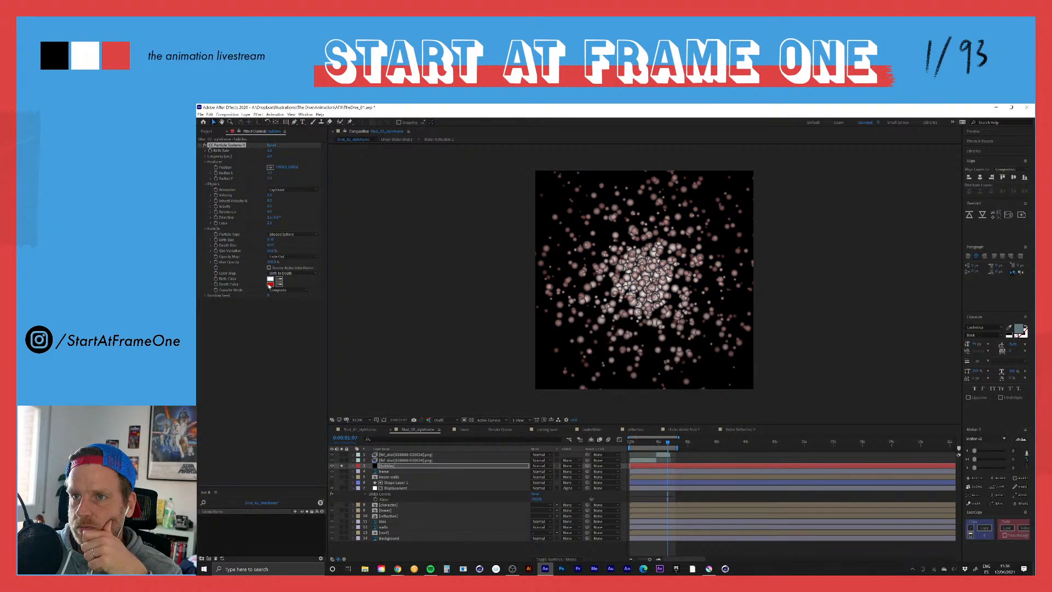
{"action": "left_click_drag", "start_coordinate": [605, 340], "coordinate": [577, 322]}
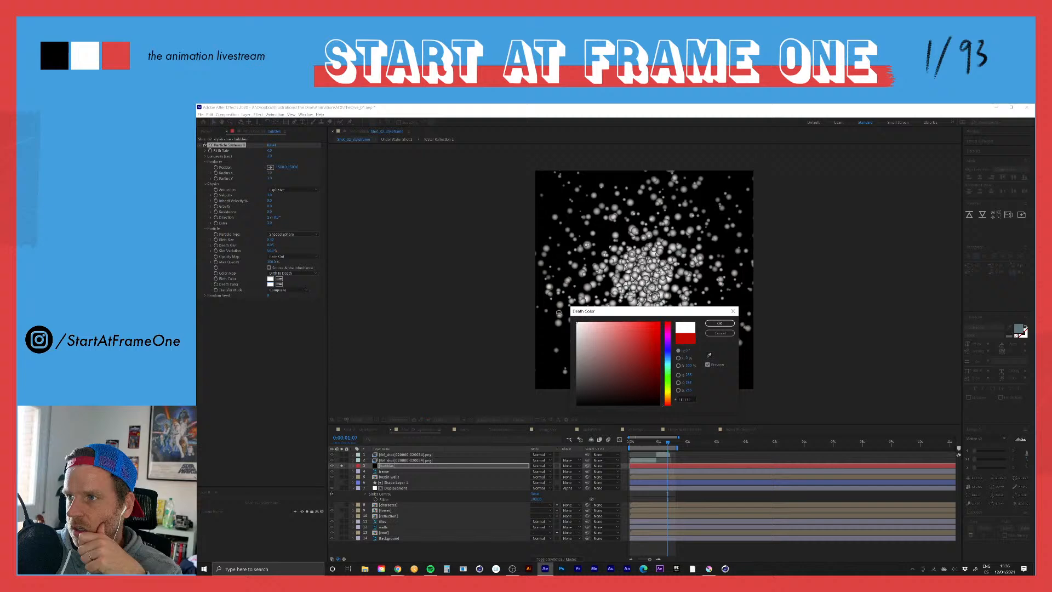
{"action": "left_click", "coordinate": [719, 323]}
Step: Change the Particle Type to Faded Sphere and set the Opacity Map to Constant
{"action": "left_click", "coordinate": [290, 234]}
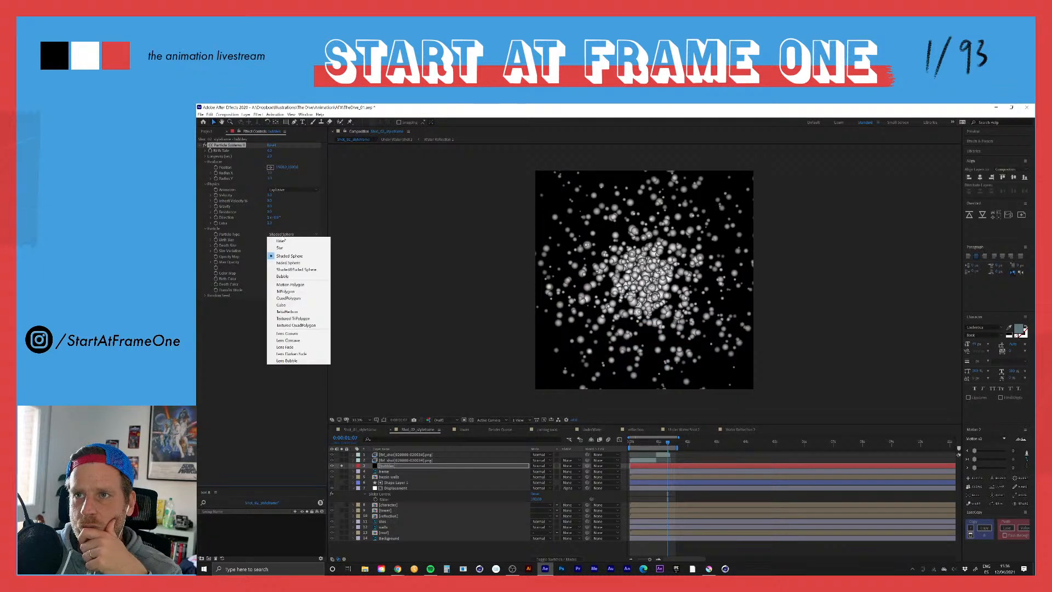
{"action": "left_click", "coordinate": [287, 263]}
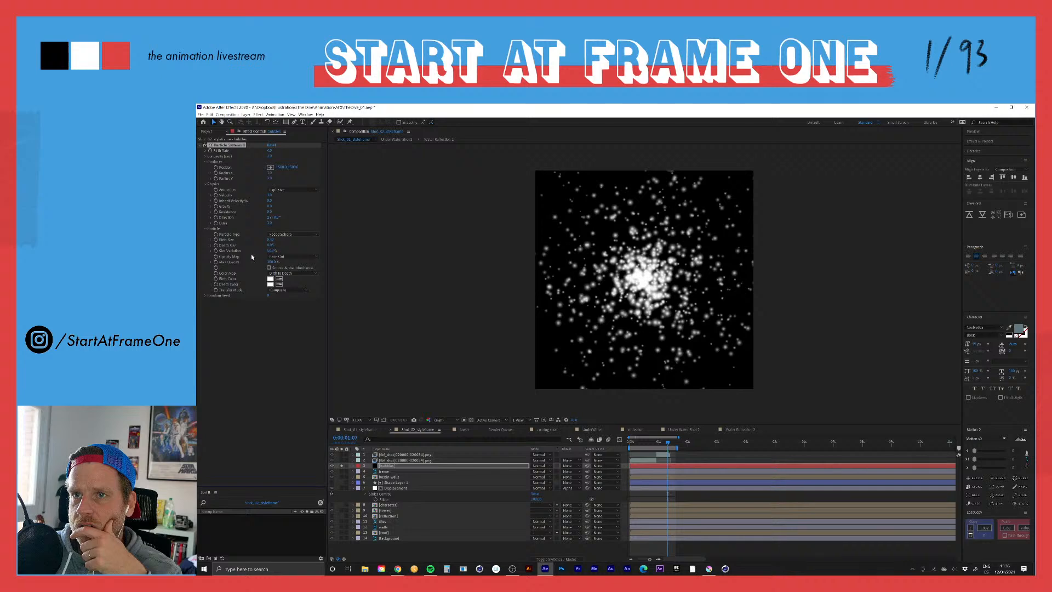
{"action": "left_click", "coordinate": [277, 256]}
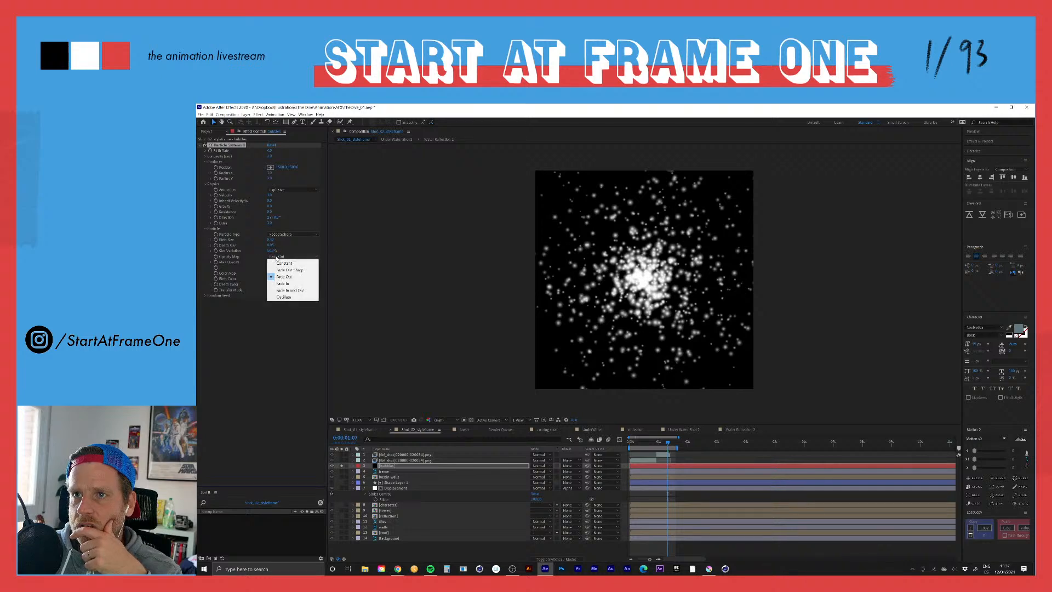
{"action": "left_click", "coordinate": [281, 262]}
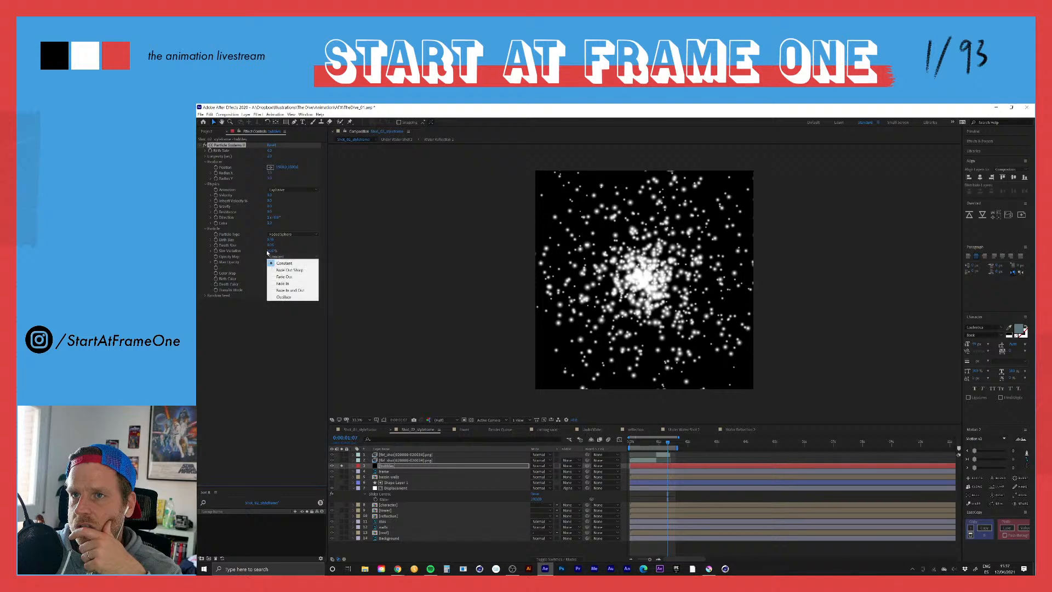
{"action": "left_click", "coordinate": [242, 253]}
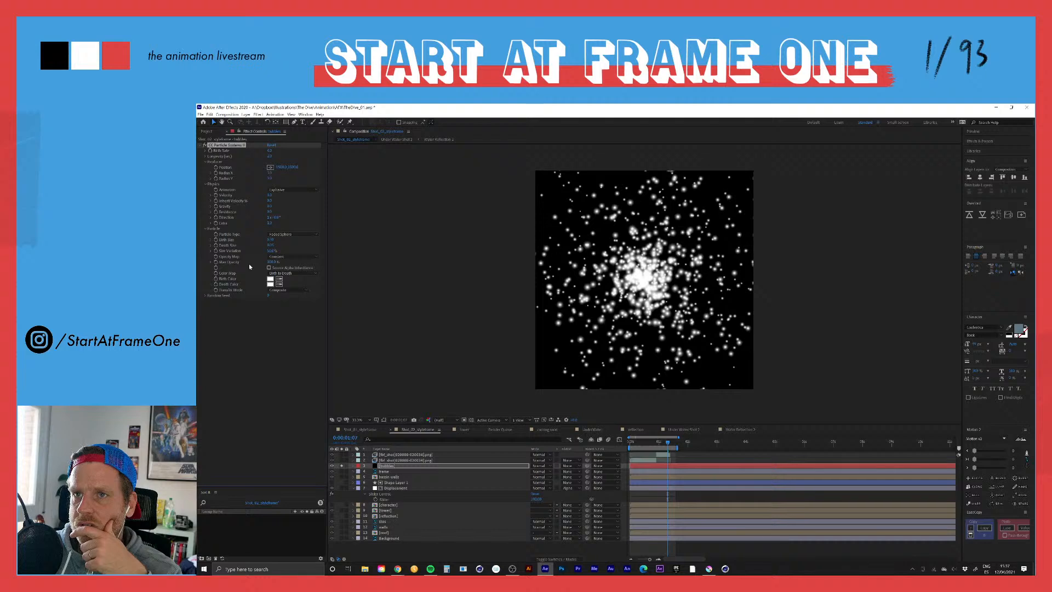
Step: Set the Particle Type to Bubble, with a higher Size Variation and a smaller Birth Size
{"action": "left_click", "coordinate": [280, 235]}
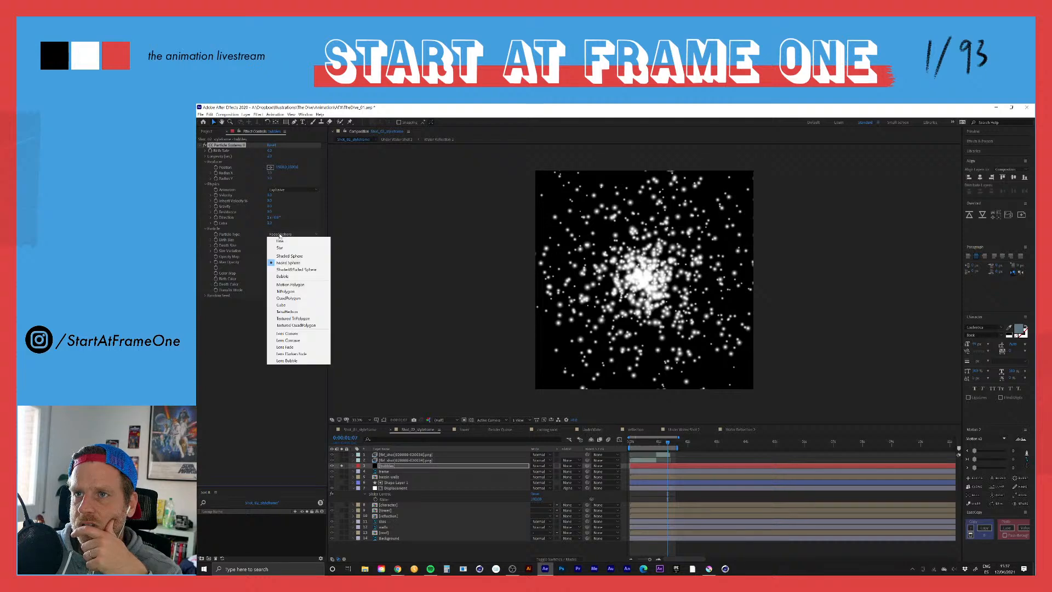
{"action": "left_click", "coordinate": [283, 276]}
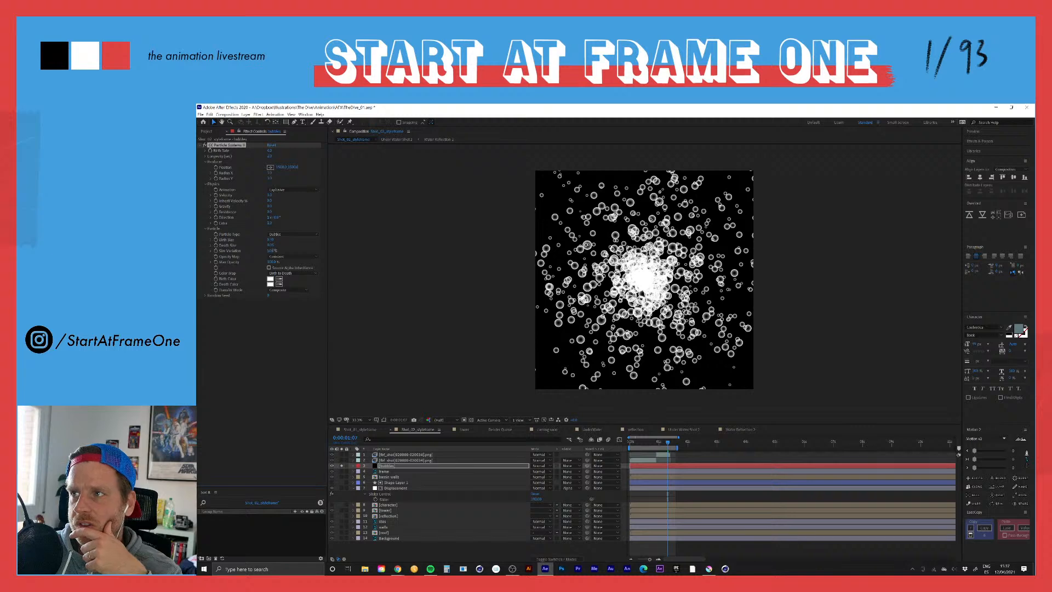
{"action": "left_click_drag", "start_coordinate": [272, 251], "coordinate": [305, 249]}
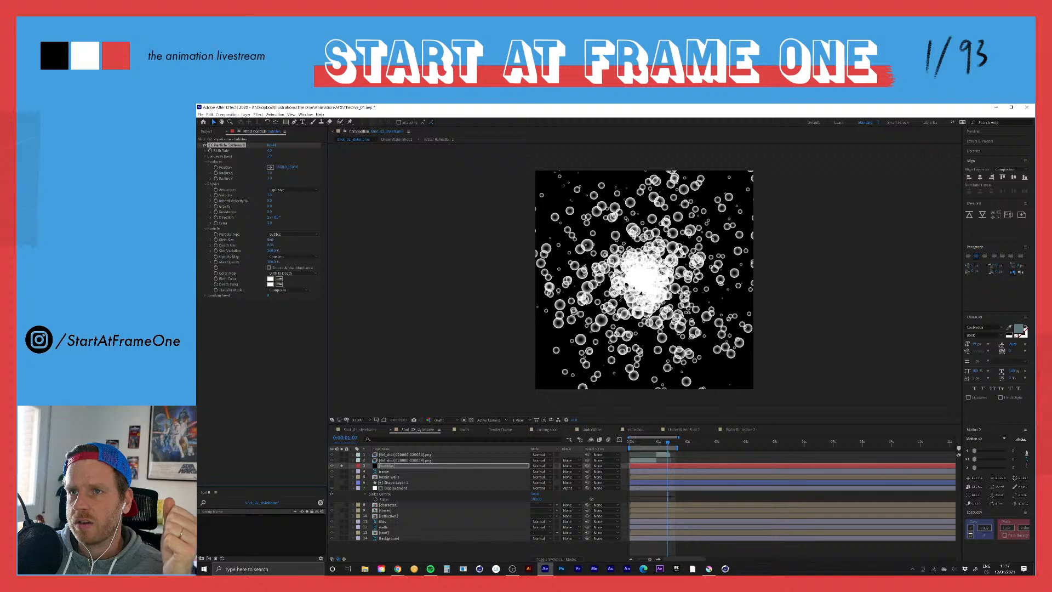
{"action": "left_click", "coordinate": [270, 240]}
{"action": "left_click", "coordinate": [307, 246]}
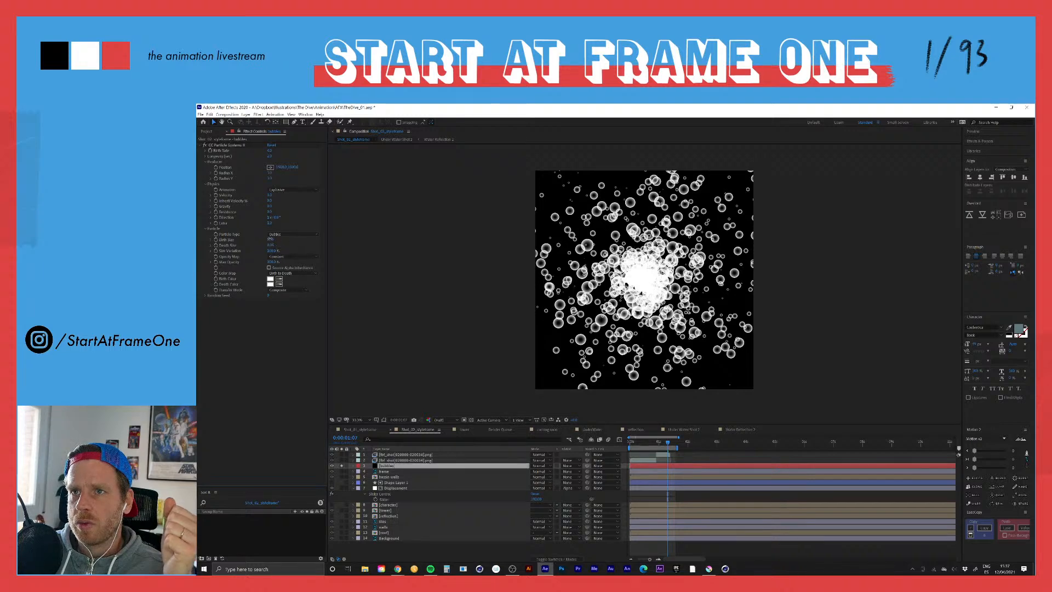
{"action": "left_click_drag", "start_coordinate": [270, 239], "coordinate": [263, 241]}
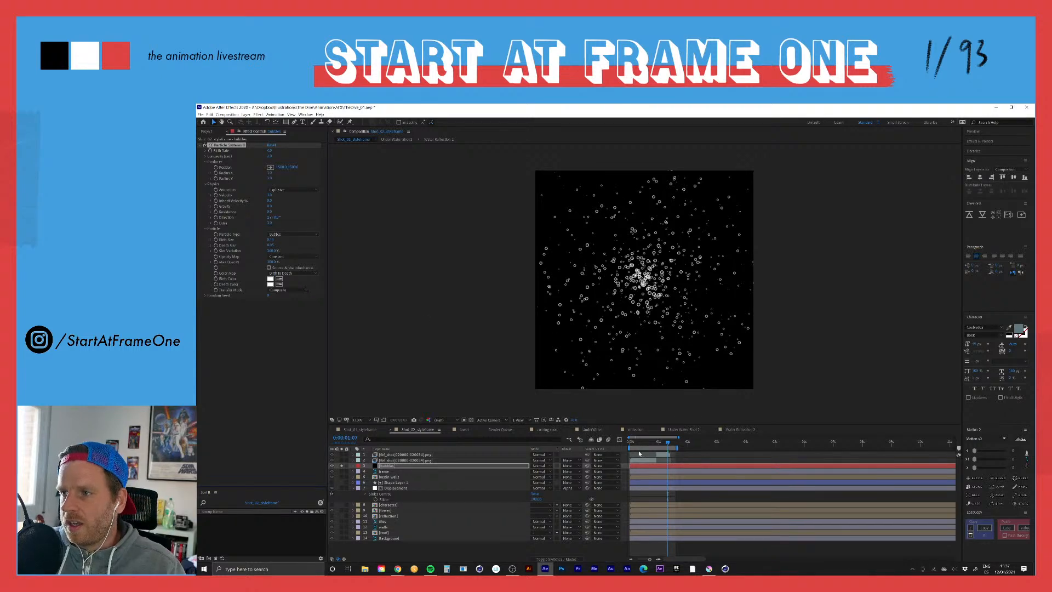
Step: Move to a frame around 0:00:00:23 and set the bubbles layer's blending mode to Add
{"action": "left_click", "coordinate": [645, 466]}
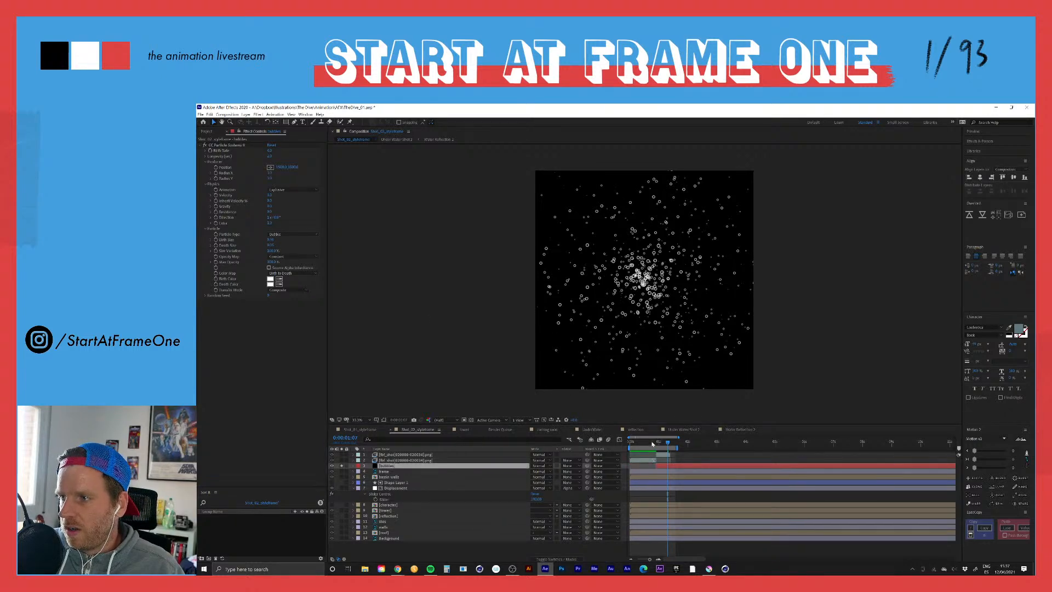
{"action": "left_click_drag", "start_coordinate": [651, 441], "coordinate": [657, 444]}
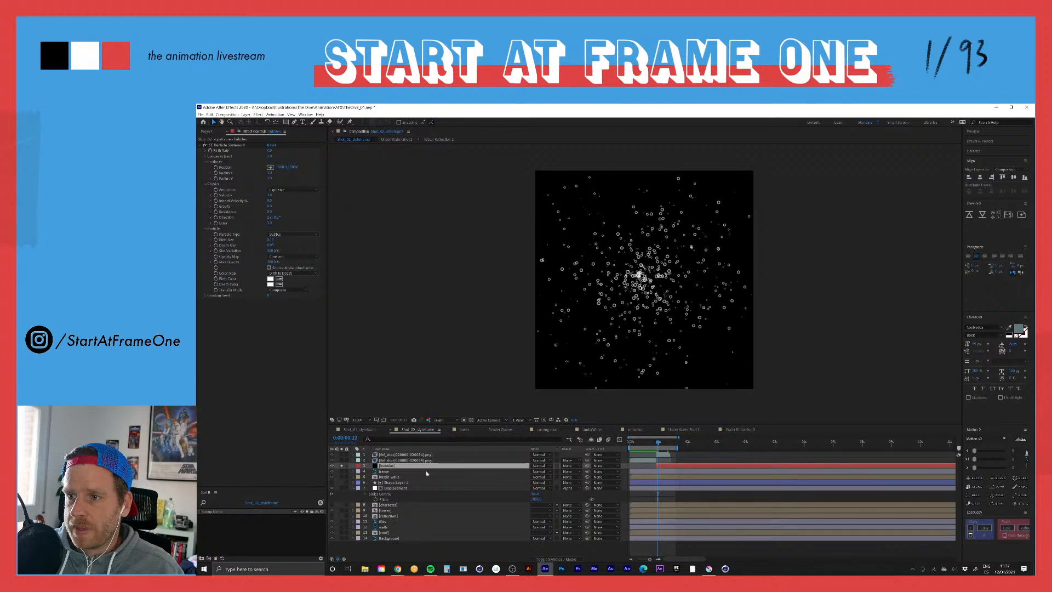
{"action": "left_click", "coordinate": [567, 465]}
{"action": "left_click", "coordinate": [545, 466]}
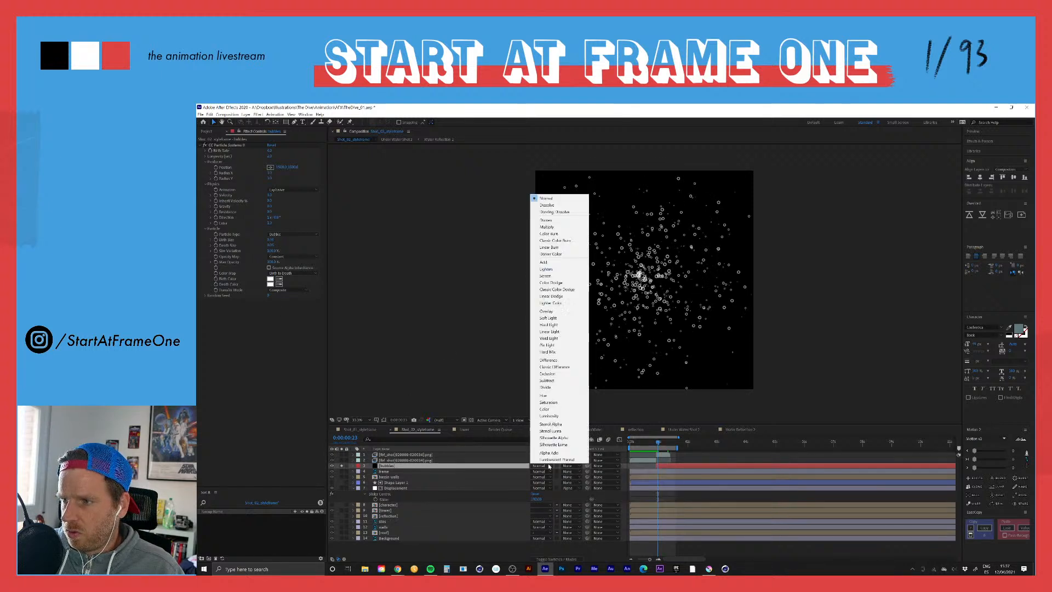
{"action": "left_click", "coordinate": [553, 263]}
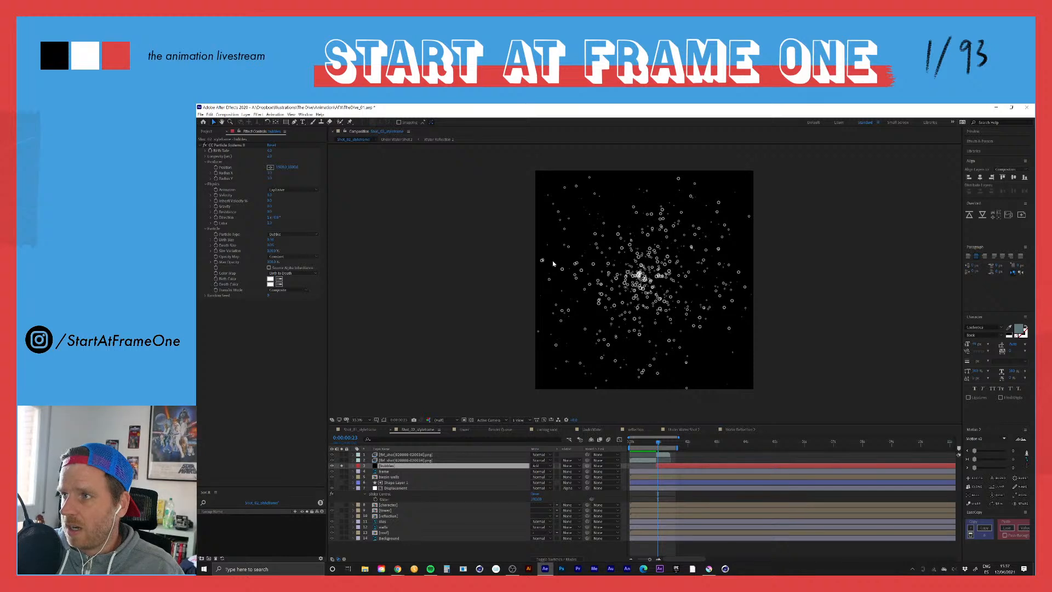
Step: Turn off solo on the bubbles layer and preview the bubbles over the full Shot_02_styleframe composite
{"action": "left_click", "coordinate": [342, 466]}
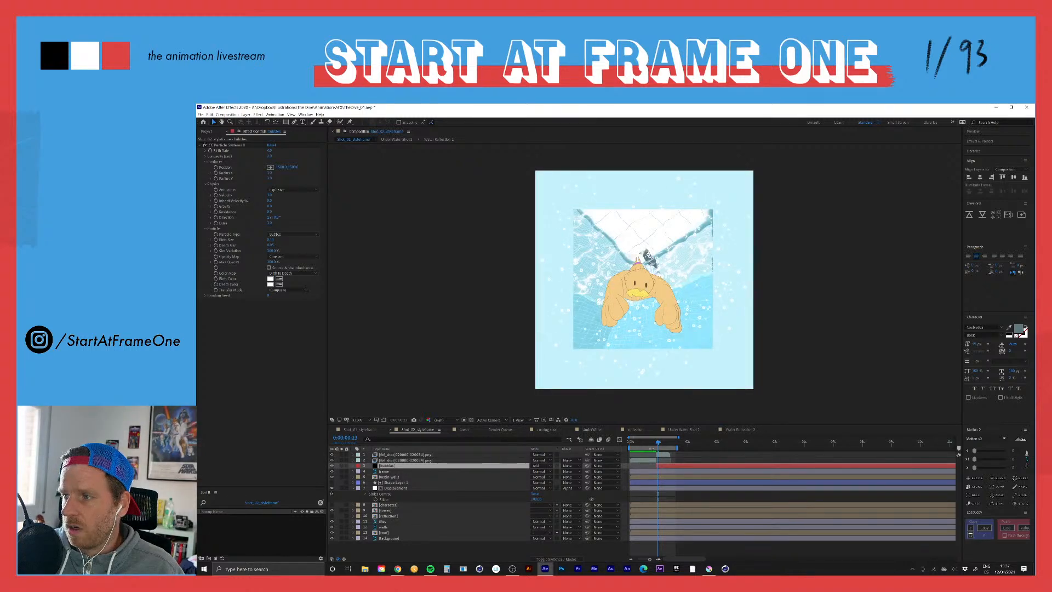
{"action": "left_click_drag", "start_coordinate": [656, 441], "coordinate": [647, 441]}
{"action": "key", "text": "space"}
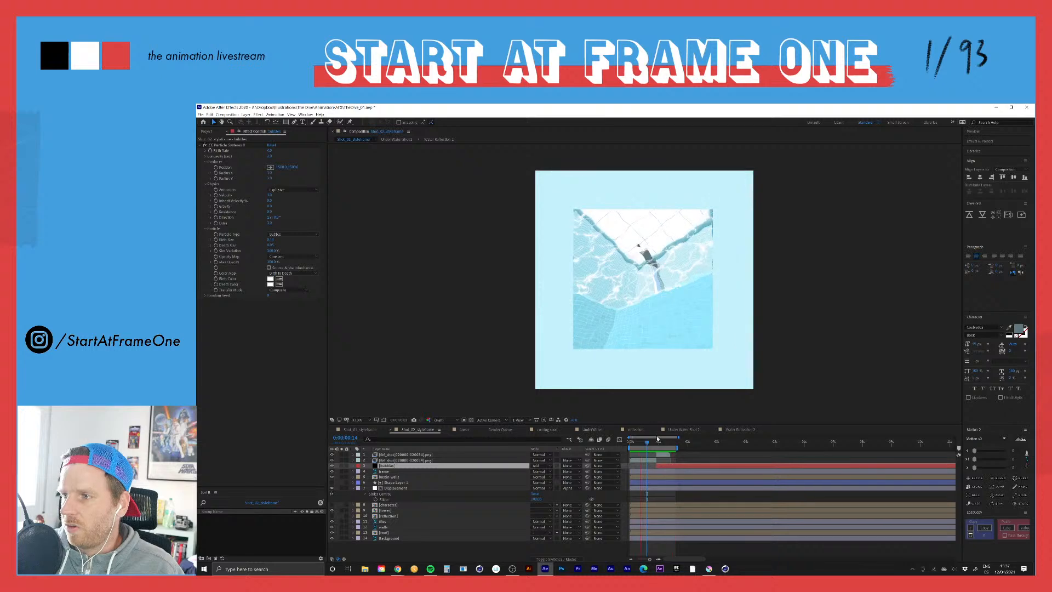
Step: Extend the work area to about 3 seconds and preview the bubbles from around 0:00:00:15
{"action": "left_click_drag", "start_coordinate": [659, 444], "coordinate": [648, 444]}
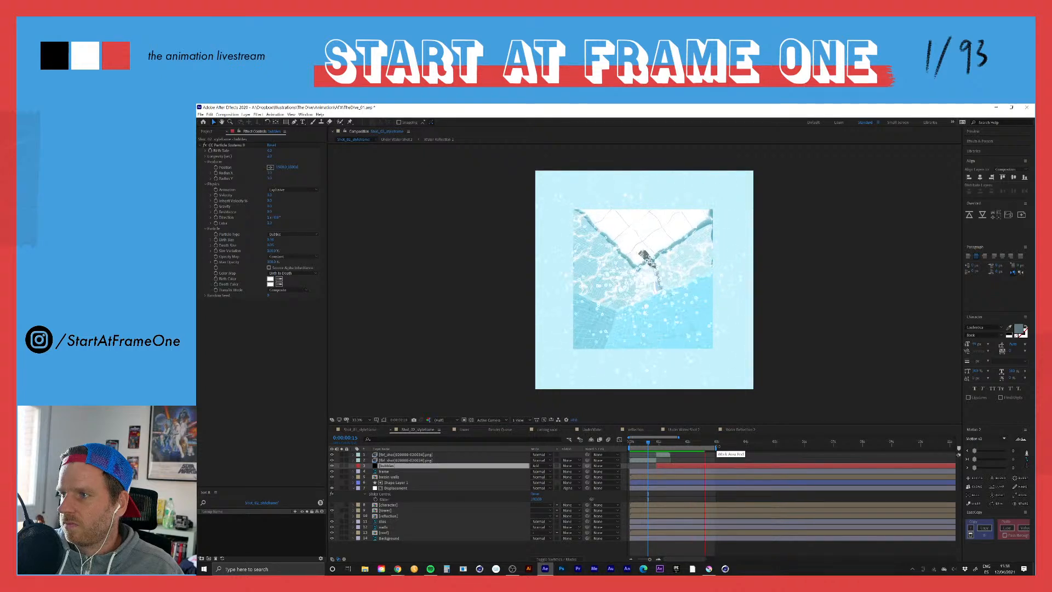
{"action": "key", "text": "space"}
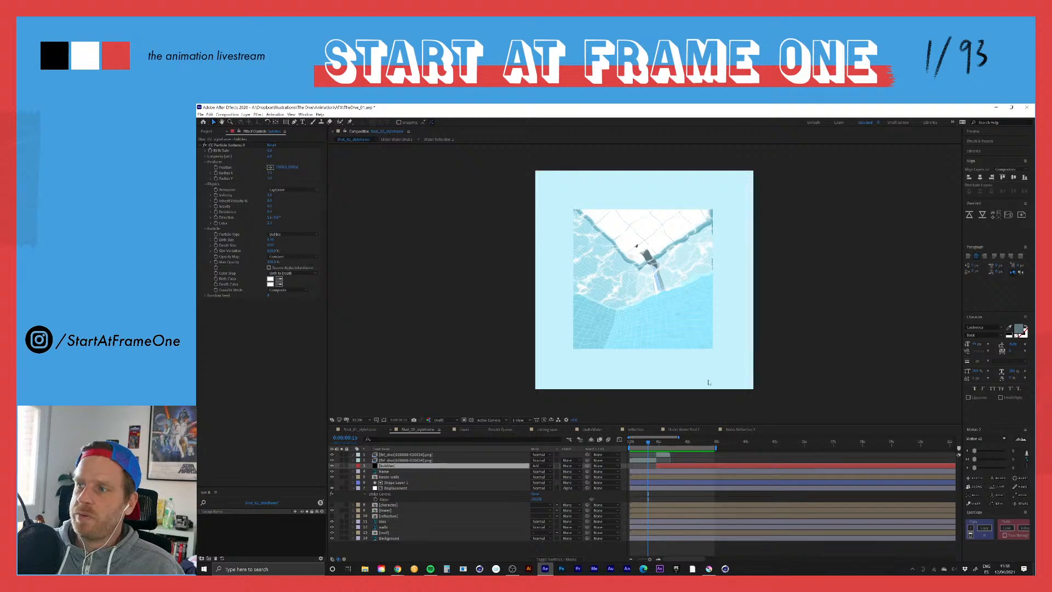
Step: Start keyframing the bubbles' Producer Position at 0:00:00:22 and advance to 0:00:01:10, just past the end of the diver sequence
{"action": "left_click", "coordinate": [657, 444]}
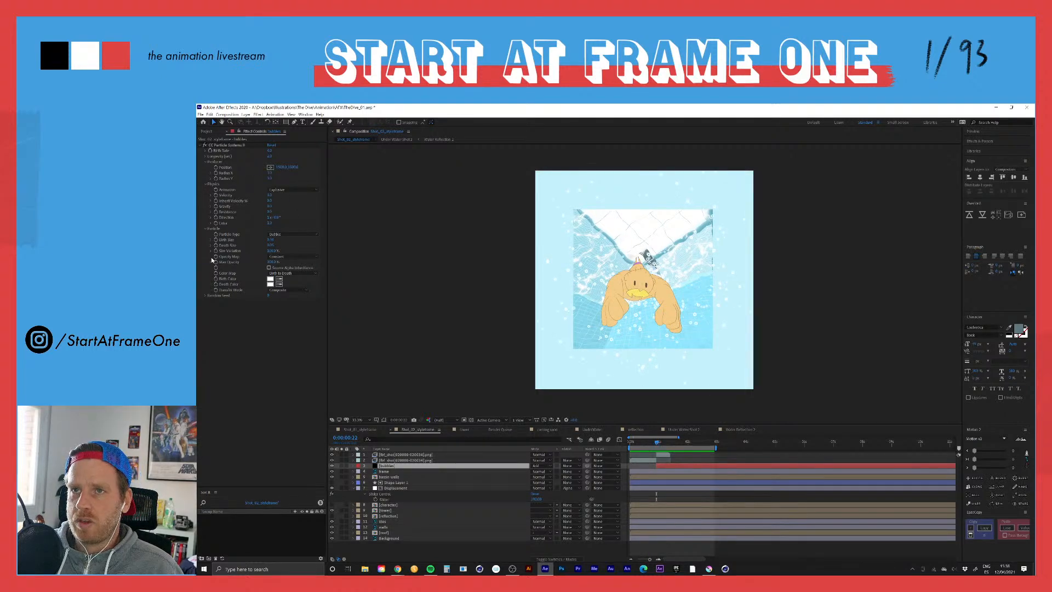
{"action": "left_click", "coordinate": [215, 168]}
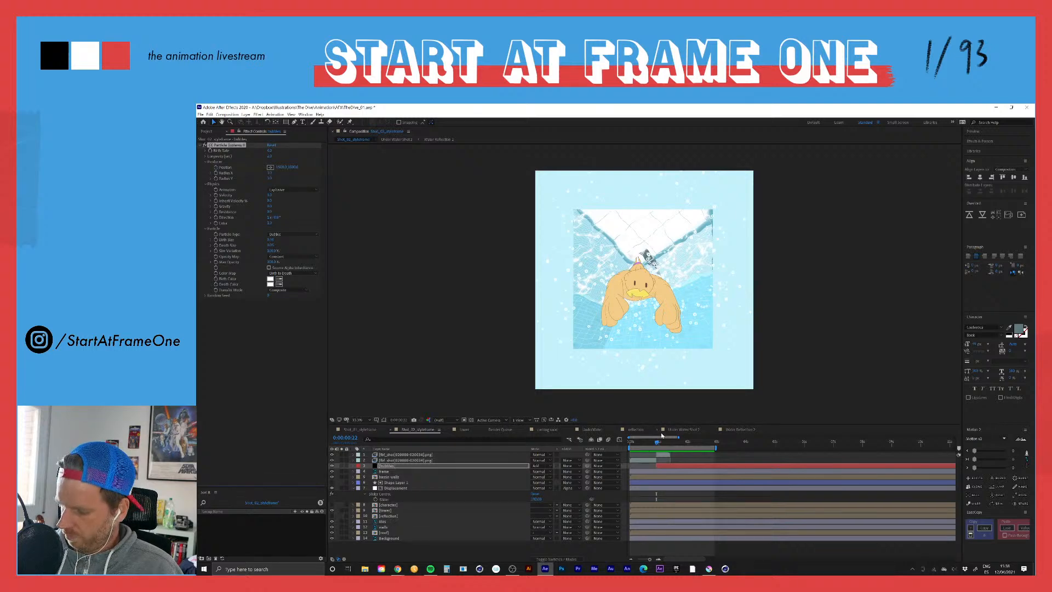
{"action": "key", "text": "Page_Down"}
{"action": "key", "text": "Page_Down"}
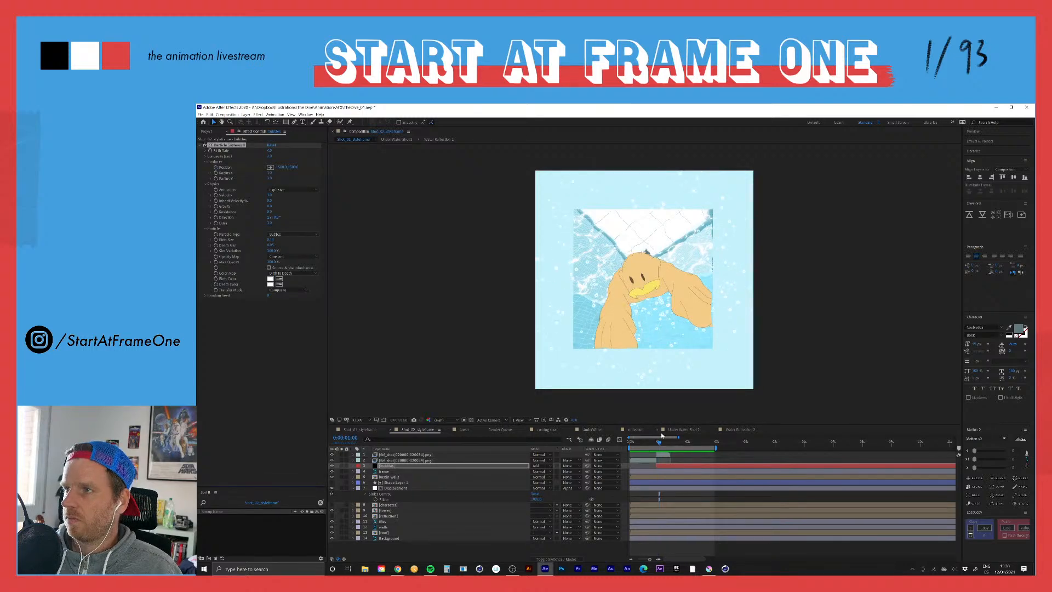
{"action": "key", "text": "Page_Down"}
{"action": "key", "text": "Page_Down"}
{"action": "key", "text": "Page_Down"}
{"action": "key", "text": "Page_Down"}
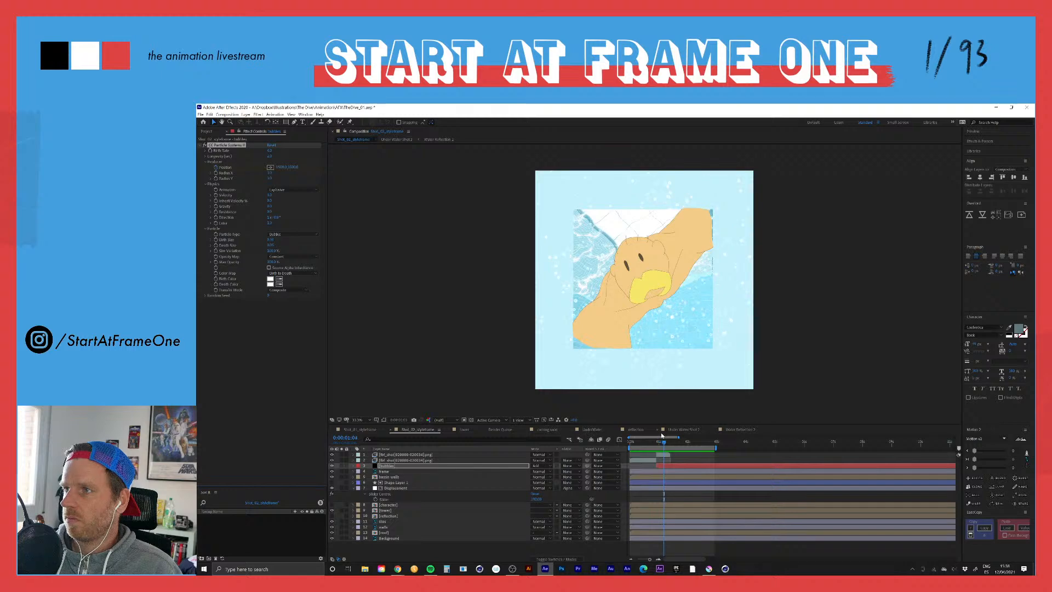
{"action": "key", "text": "Page_Down"}
{"action": "key", "text": "Page_Down"}
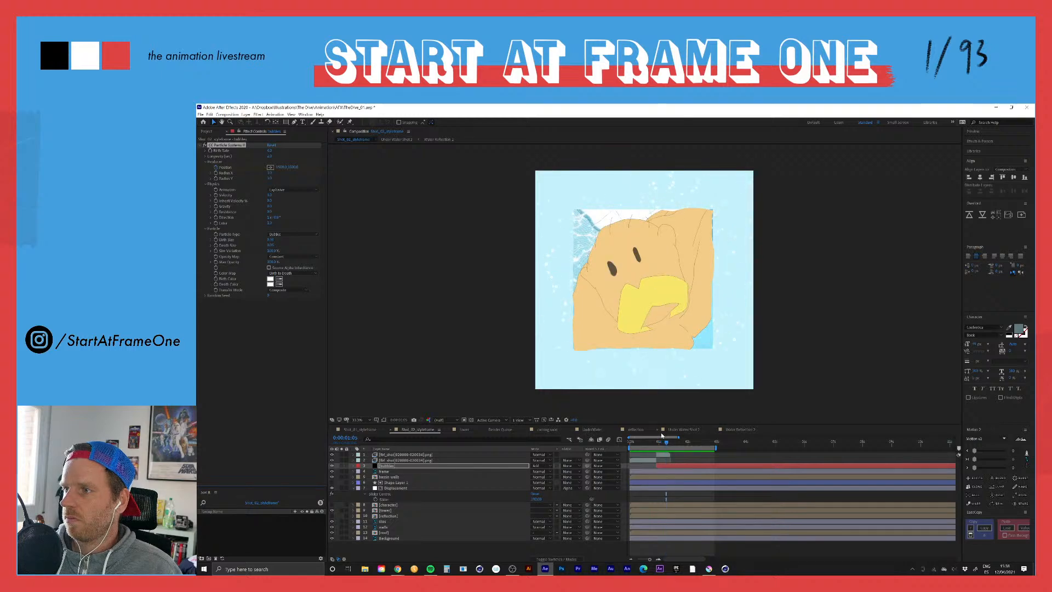
{"action": "key", "text": "Page_Down"}
{"action": "key", "text": "Page_Down"}
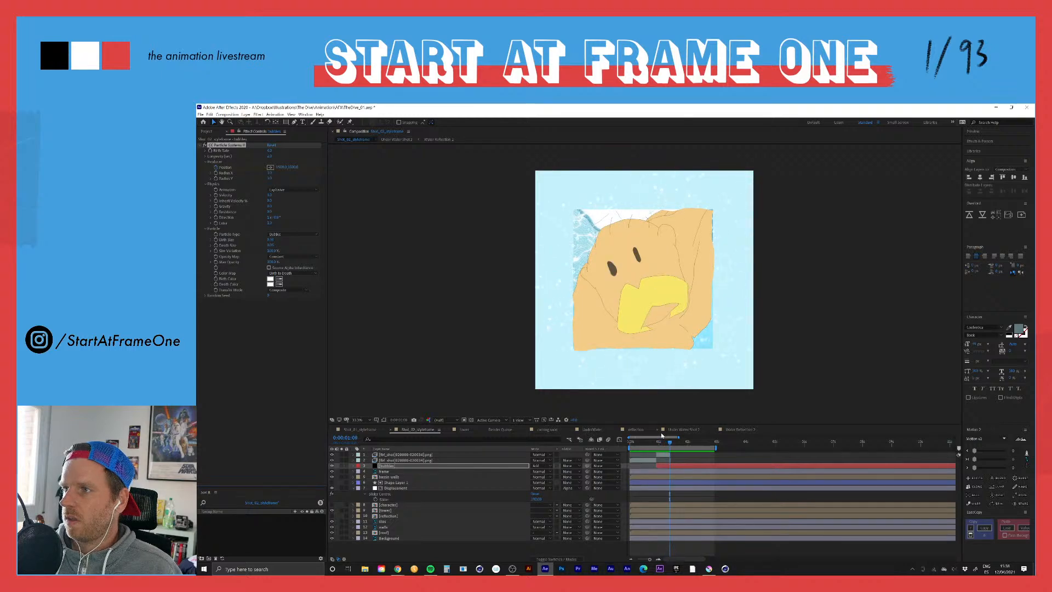
{"action": "key", "text": "Page_Down"}
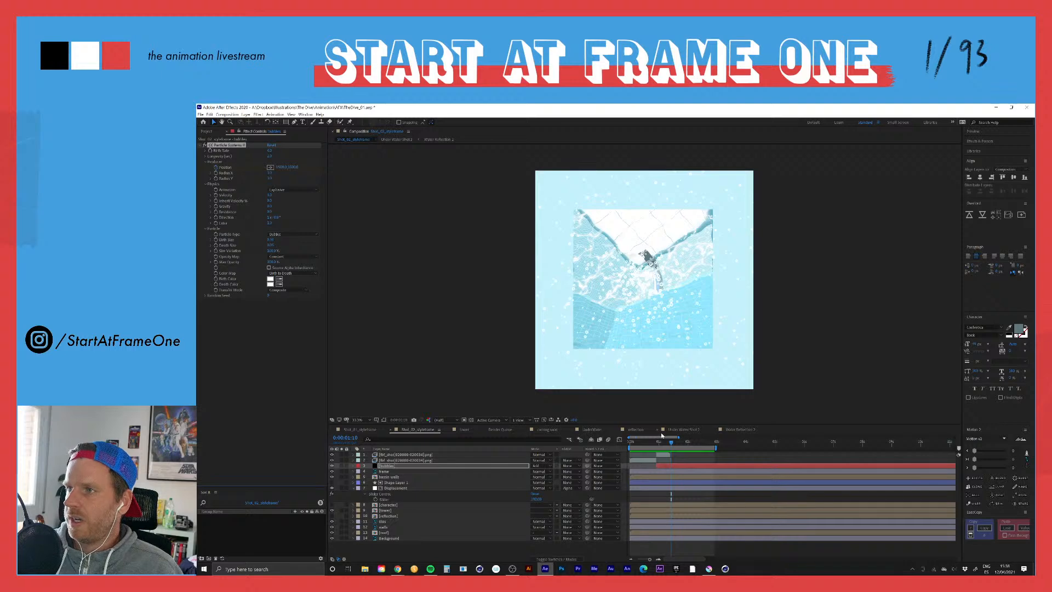
Step: At 0:00:01:10, move the bubbles' Producer Position just below the composition's lower edge, toward its right corner
{"action": "left_click", "coordinate": [270, 167]}
{"action": "left_click", "coordinate": [691, 389]}
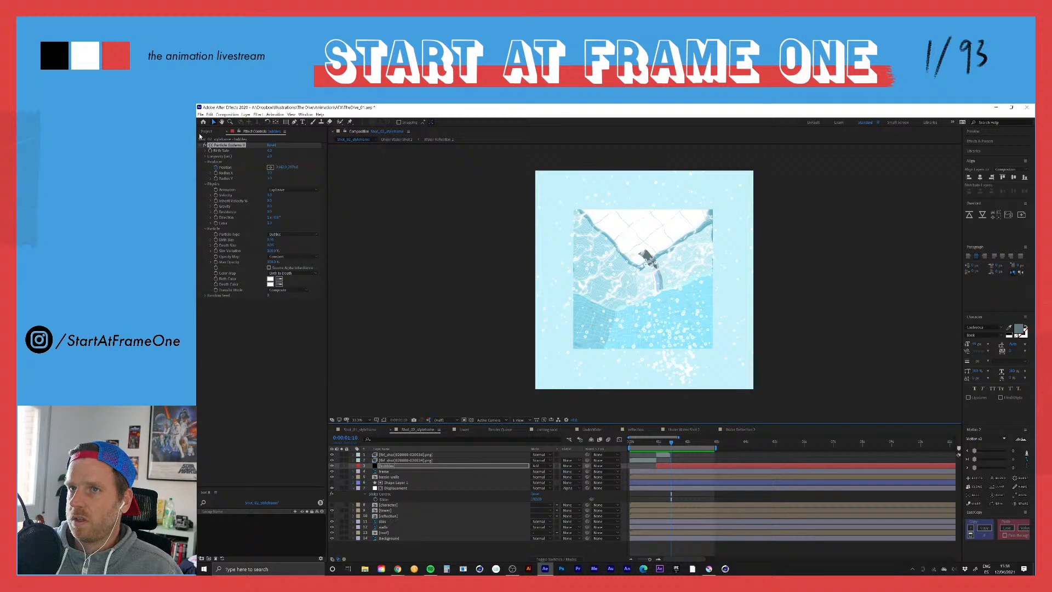
{"action": "left_click", "coordinate": [271, 167]}
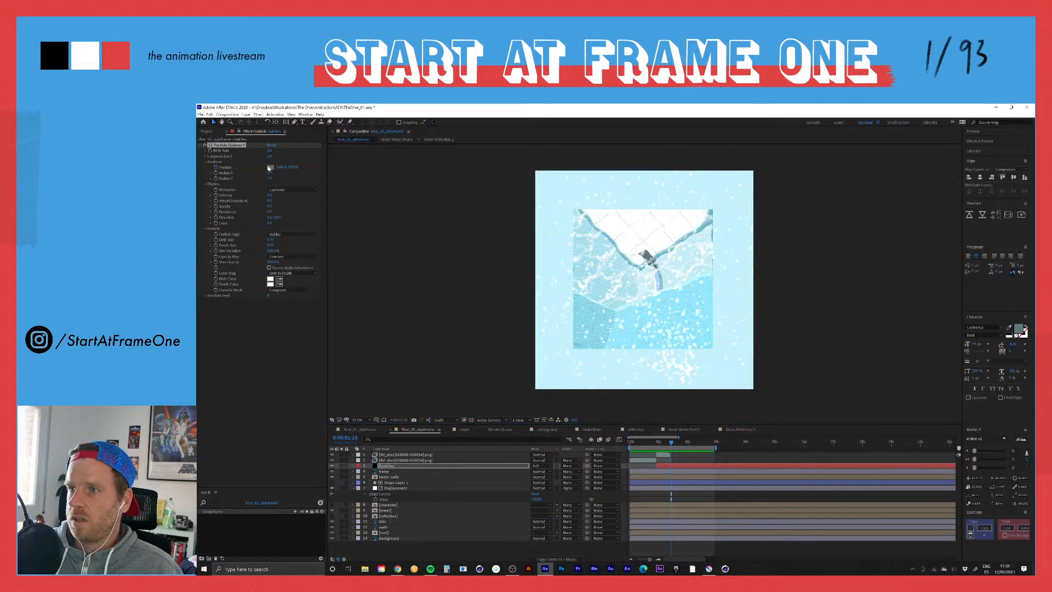
{"action": "left_click", "coordinate": [711, 405]}
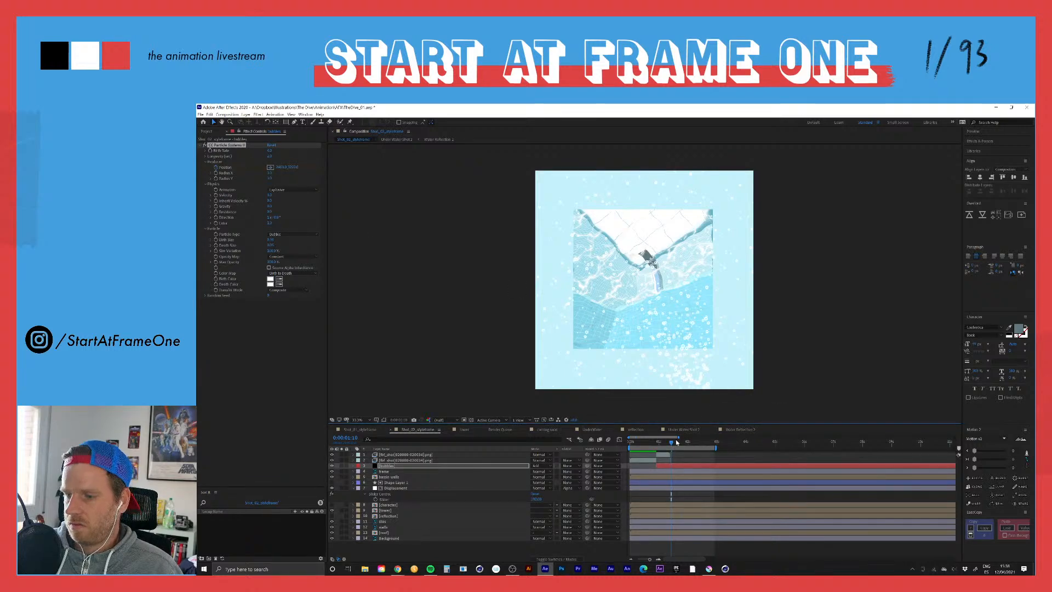
Step: Reveal the bubbles layer's keyframes and preview the moving particle producer from around 0:00:00:19
{"action": "key", "text": "u"}
{"action": "left_click", "coordinate": [652, 442]}
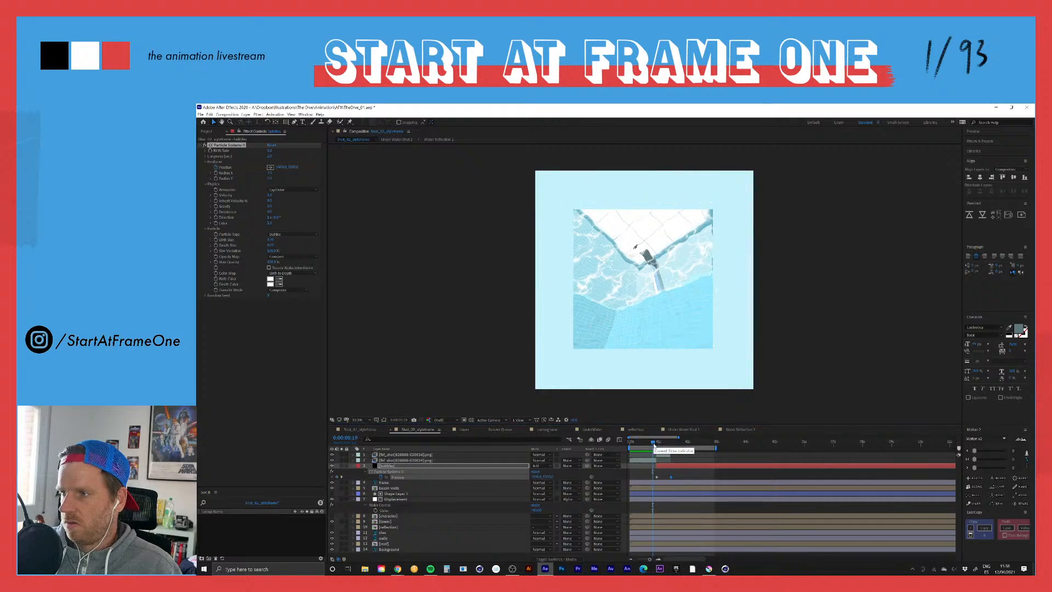
{"action": "key", "text": "space"}
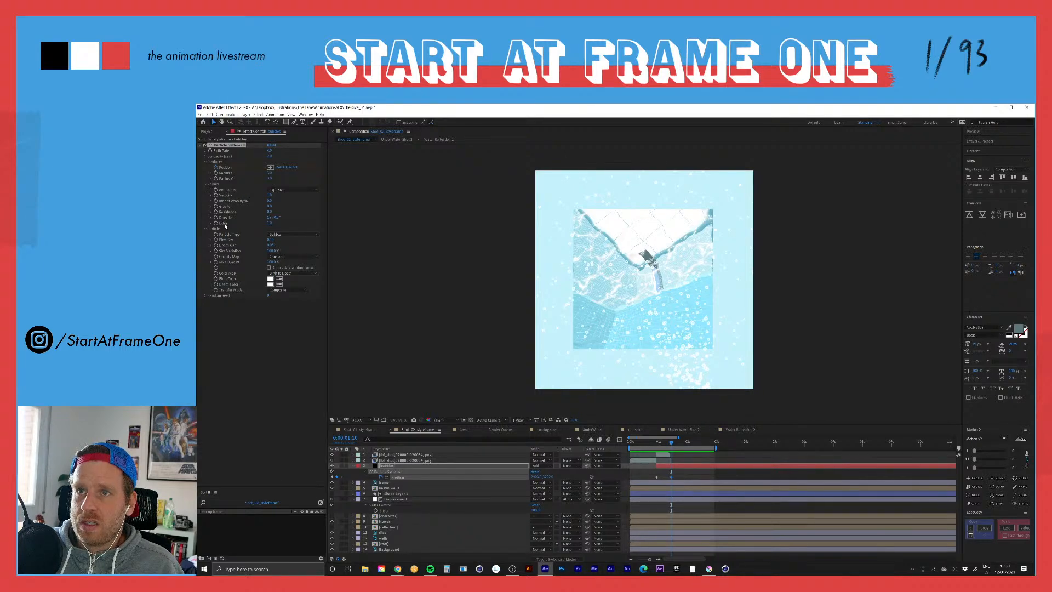
Step: Expand the Longevity setting, adjust the bubbles' Birth Rate at 0:00:01:16, and return to around 0:00:01:05 for a preview
{"action": "left_click", "coordinate": [205, 156]}
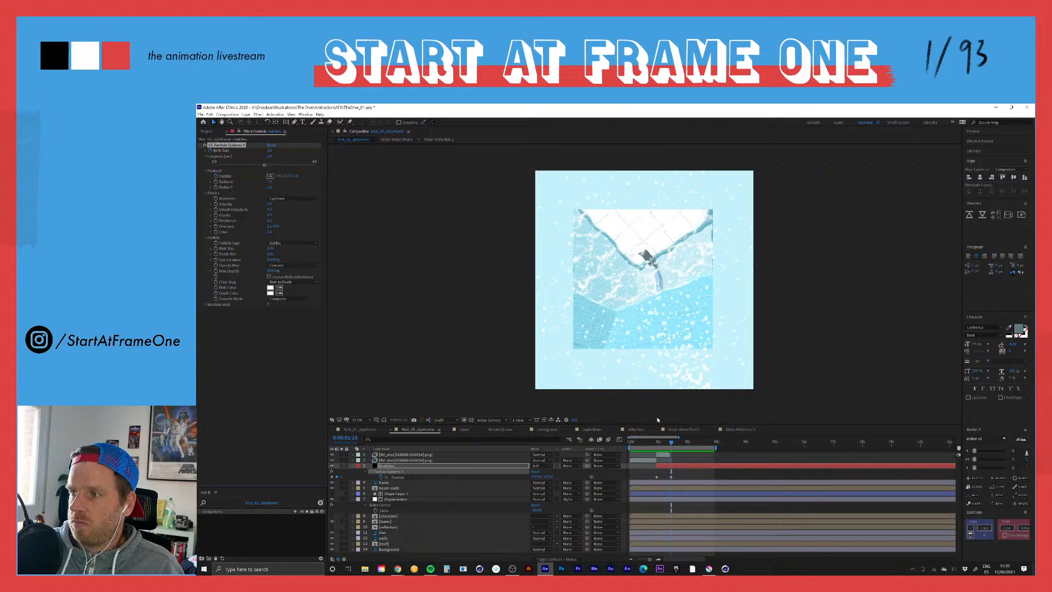
{"action": "left_click_drag", "start_coordinate": [674, 444], "coordinate": [682, 447]}
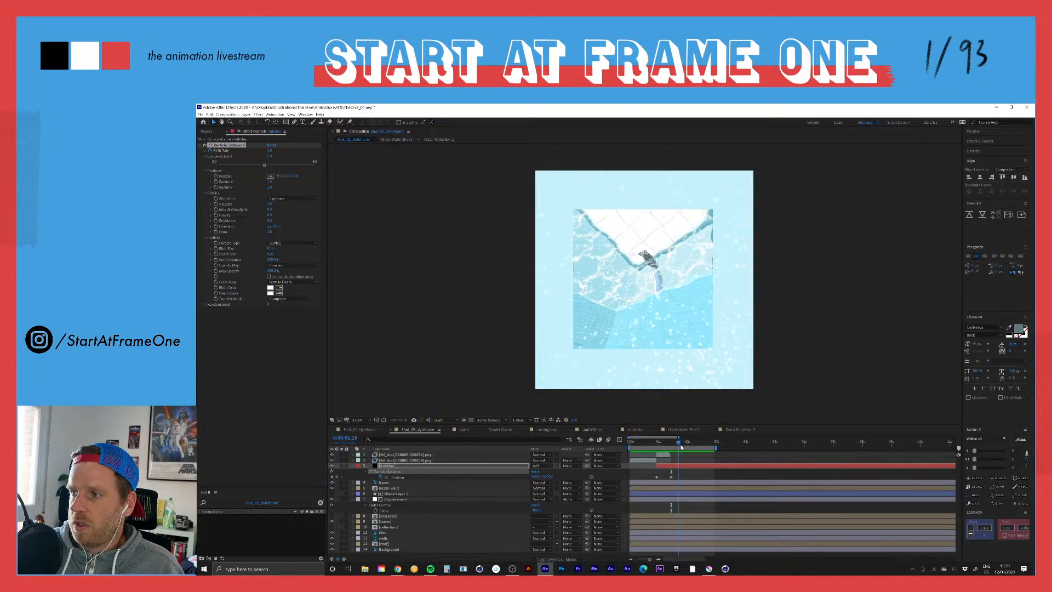
{"action": "left_click_drag", "start_coordinate": [269, 152], "coordinate": [265, 153]}
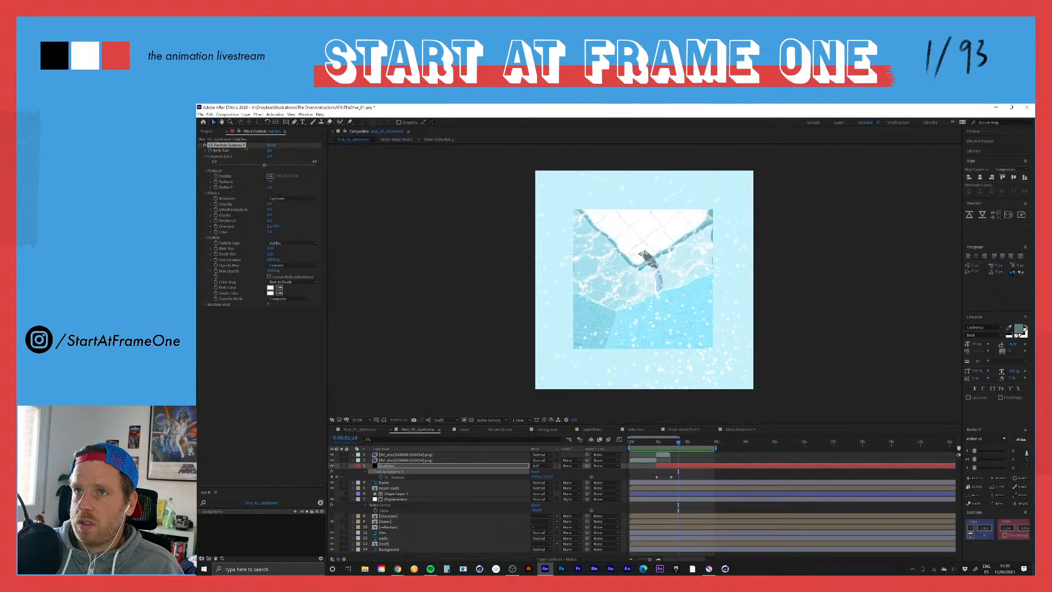
{"action": "left_click", "coordinate": [665, 442]}
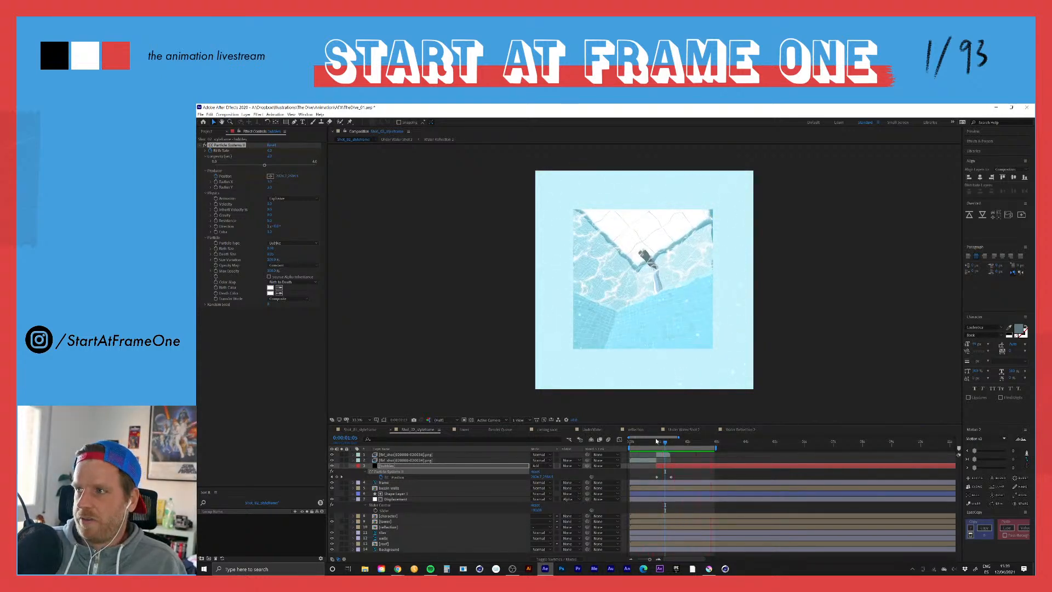
Step: Move the bubbles layer beneath the frame layer and preview the composition from the beginning
{"action": "left_click", "coordinate": [388, 466]}
{"action": "left_click_drag", "start_coordinate": [389, 472], "coordinate": [392, 485]}
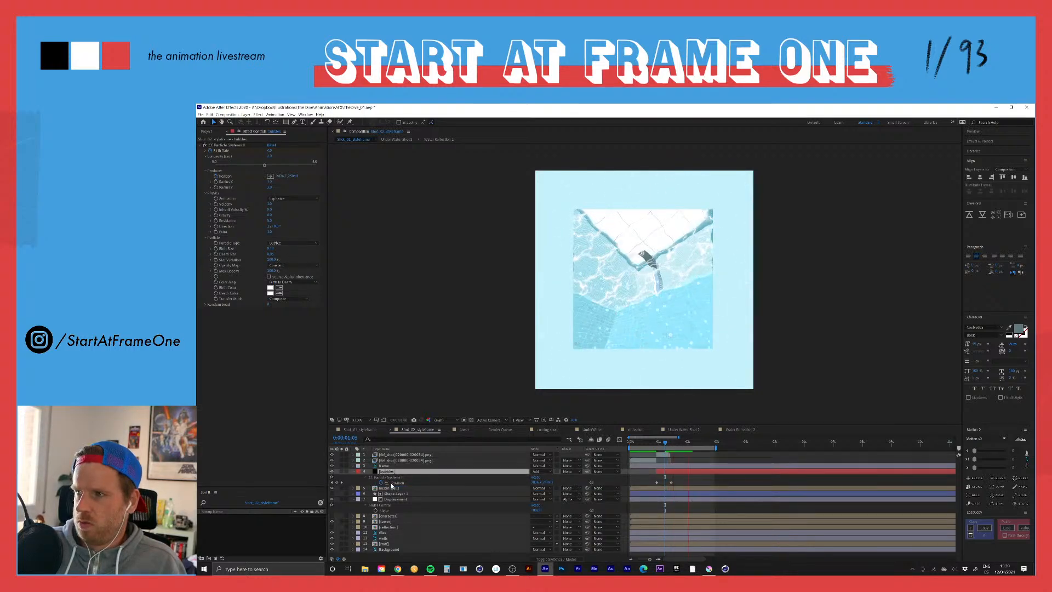
{"action": "left_click_drag", "start_coordinate": [634, 441], "coordinate": [626, 442]}
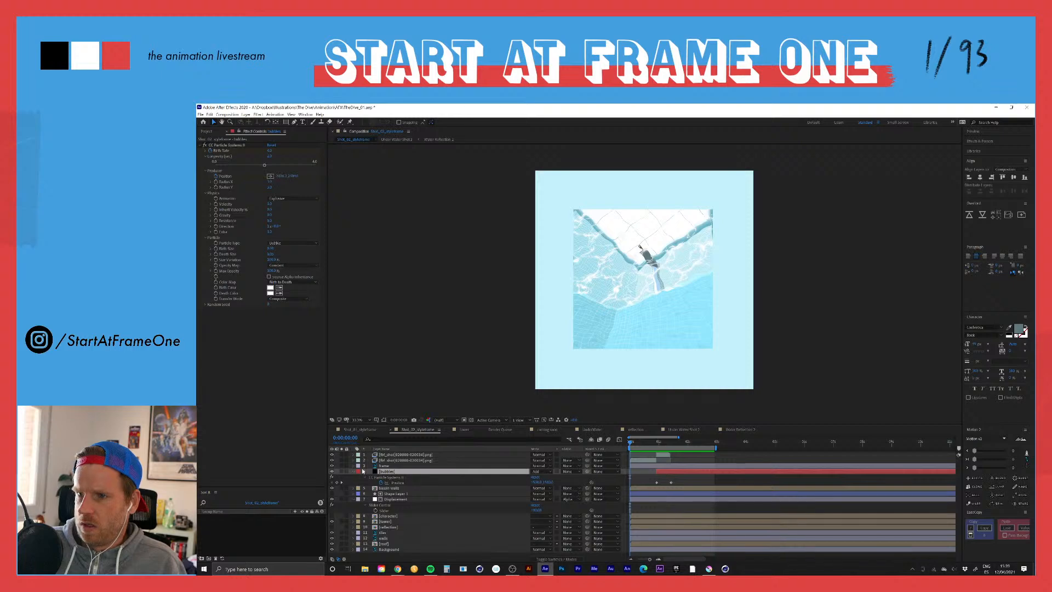
{"action": "key", "text": "space"}
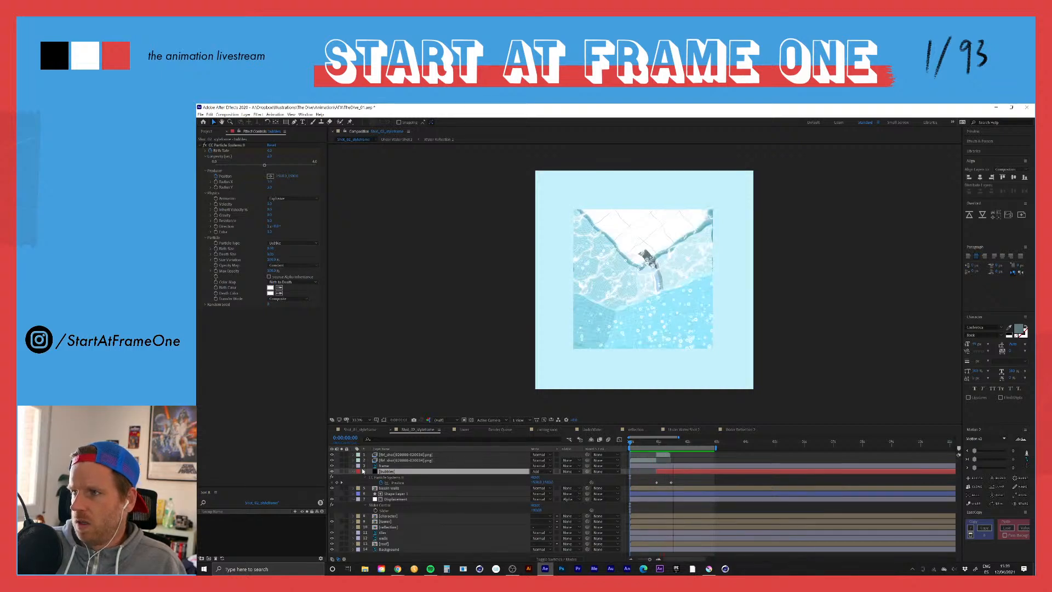
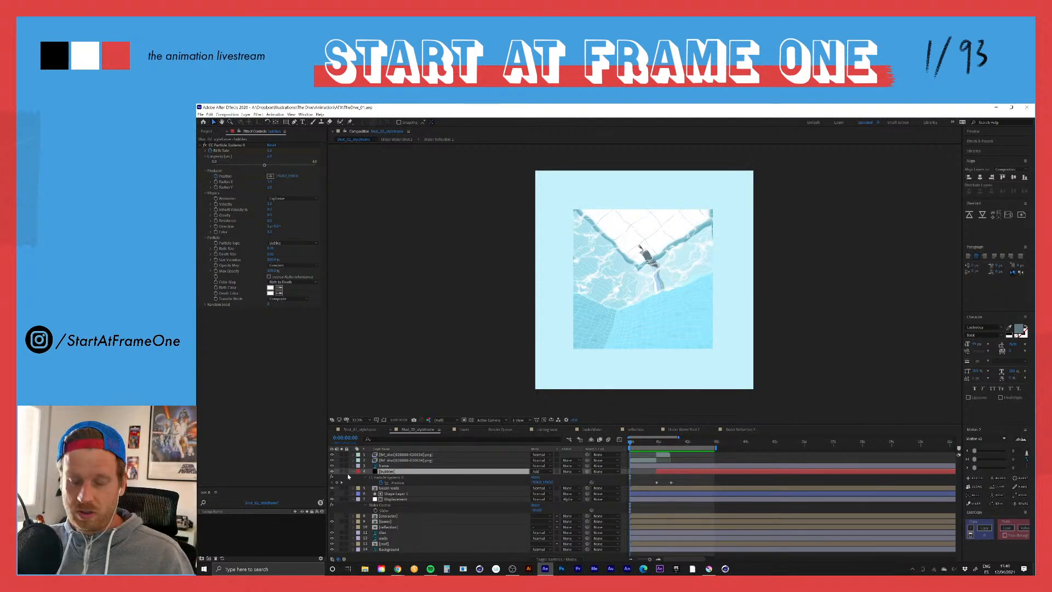
Step: Scrub the composition from 0:00:00:22 to 0:00:01:01 to review the diving character's animation
{"action": "left_click", "coordinate": [657, 444]}
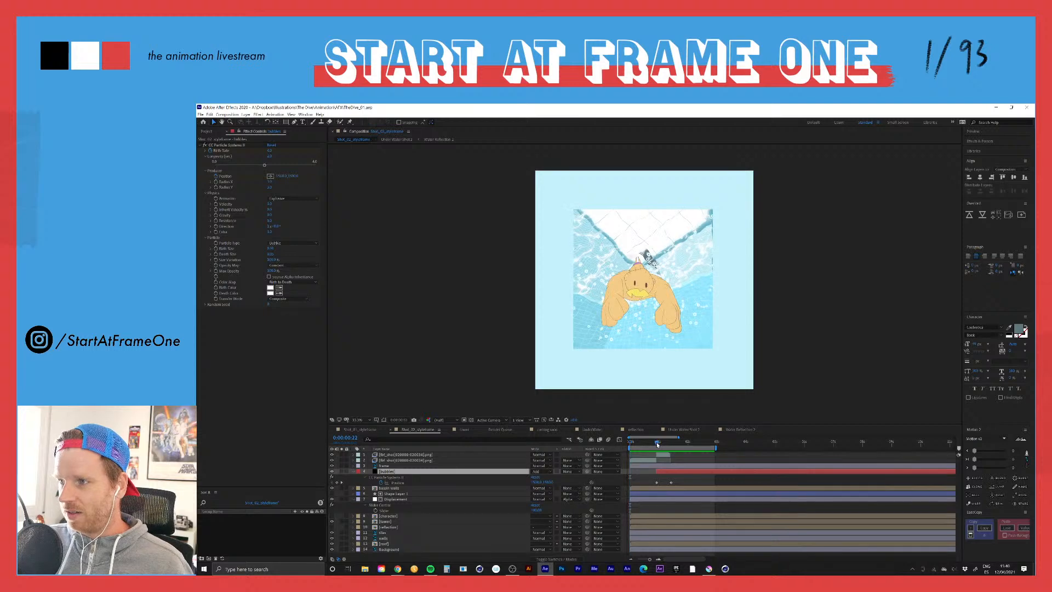
{"action": "left_click_drag", "start_coordinate": [656, 444], "coordinate": [658, 445]}
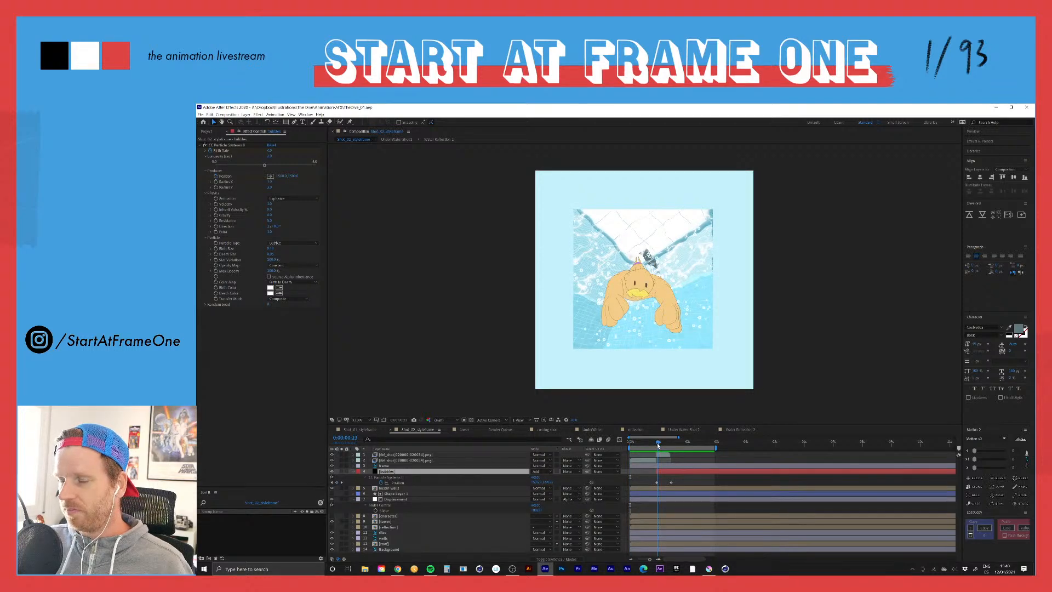
{"action": "mouse_move", "coordinate": [658, 446]}
{"action": "left_mouse_down"}
{"action": "mouse_move", "coordinate": [678, 444]}
{"action": "mouse_move", "coordinate": [660, 449]}
{"action": "left_mouse_up"}
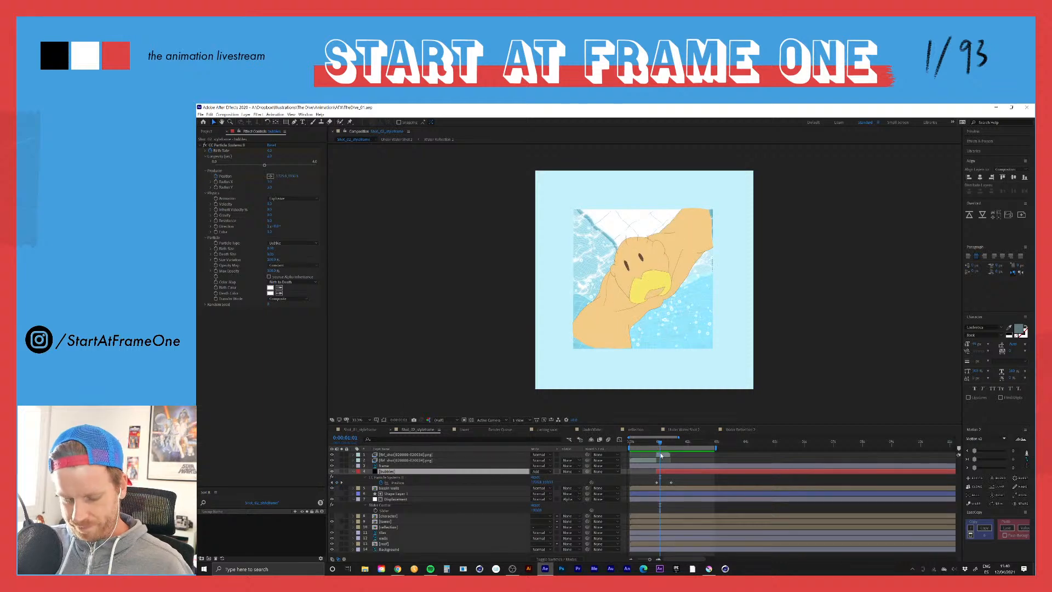
Step: Close the After Effects window and switch to Krita
{"action": "left_click", "coordinate": [1026, 108]}
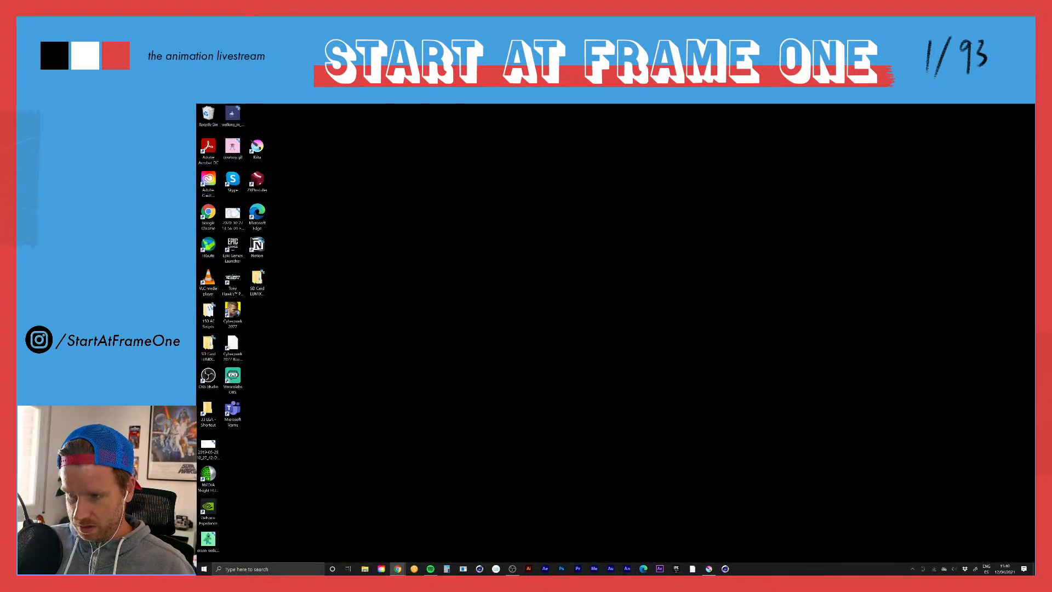
{"action": "left_click", "coordinate": [515, 568]}
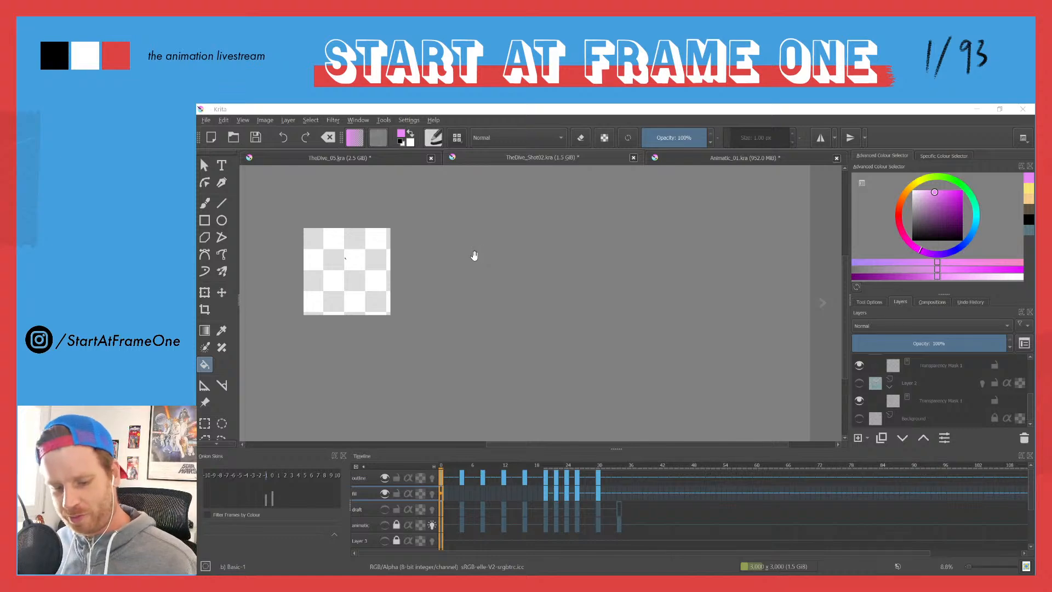
Step: Show the white Background layer in TheDive_Shot02.kra and move the playhead to about frame 21, on the small character drawing
{"action": "mouse_move", "coordinate": [468, 268]}
{"action": "left_mouse_down"}
{"action": "mouse_move", "coordinate": [573, 287]}
{"action": "mouse_move", "coordinate": [667, 284]}
{"action": "left_mouse_up"}
{"action": "mouse_move", "coordinate": [507, 263]}
{"action": "left_mouse_down"}
{"action": "mouse_move", "coordinate": [559, 290]}
{"action": "mouse_move", "coordinate": [537, 301]}
{"action": "mouse_move", "coordinate": [408, 298]}
{"action": "mouse_move", "coordinate": [430, 233]}
{"action": "mouse_move", "coordinate": [544, 239]}
{"action": "mouse_move", "coordinate": [621, 325]}
{"action": "mouse_move", "coordinate": [675, 317]}
{"action": "mouse_move", "coordinate": [628, 263]}
{"action": "mouse_move", "coordinate": [509, 249]}
{"action": "mouse_move", "coordinate": [399, 268]}
{"action": "mouse_move", "coordinate": [391, 321]}
{"action": "mouse_move", "coordinate": [470, 277]}
{"action": "mouse_move", "coordinate": [592, 358]}
{"action": "mouse_move", "coordinate": [628, 316]}
{"action": "mouse_move", "coordinate": [490, 312]}
{"action": "mouse_move", "coordinate": [519, 284]}
{"action": "mouse_move", "coordinate": [519, 190]}
{"action": "left_mouse_up"}
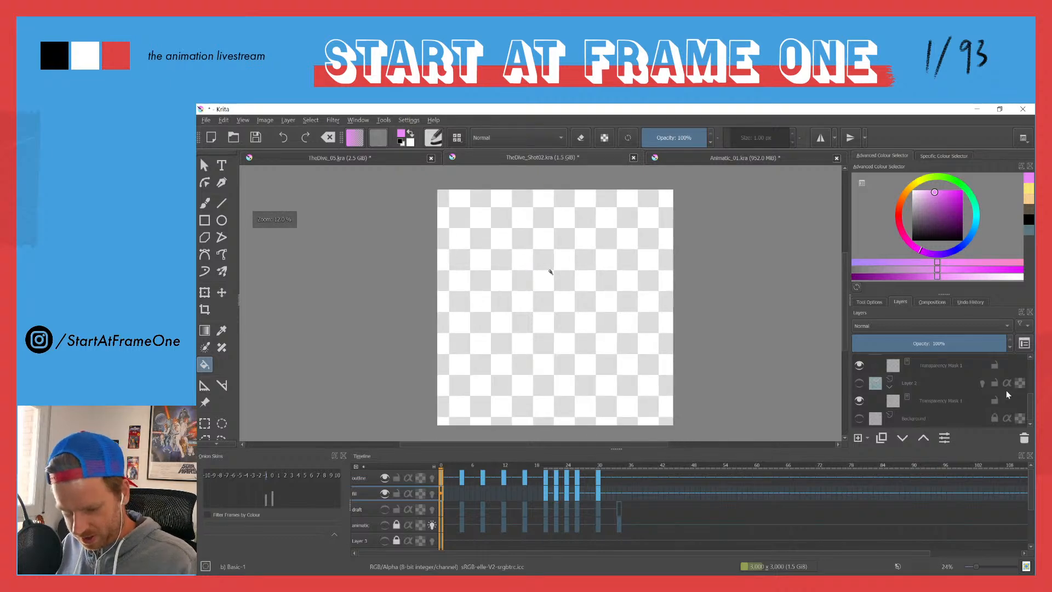
{"action": "left_click", "coordinate": [860, 419]}
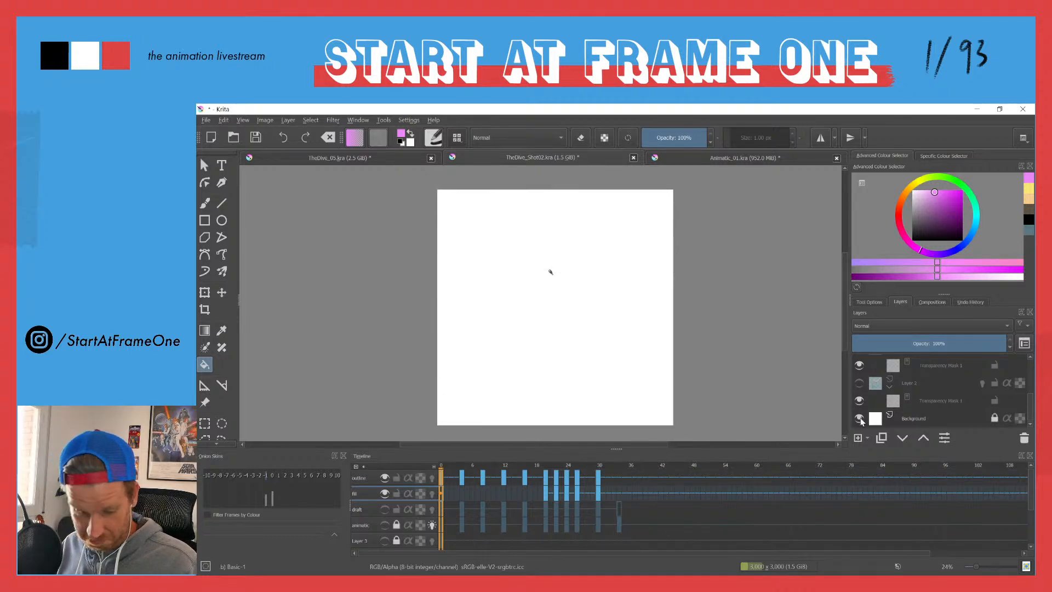
{"action": "mouse_move", "coordinate": [444, 464]}
{"action": "left_mouse_down"}
{"action": "mouse_move", "coordinate": [575, 464]}
{"action": "mouse_move", "coordinate": [514, 463]}
{"action": "mouse_move", "coordinate": [551, 455]}
{"action": "left_mouse_up"}
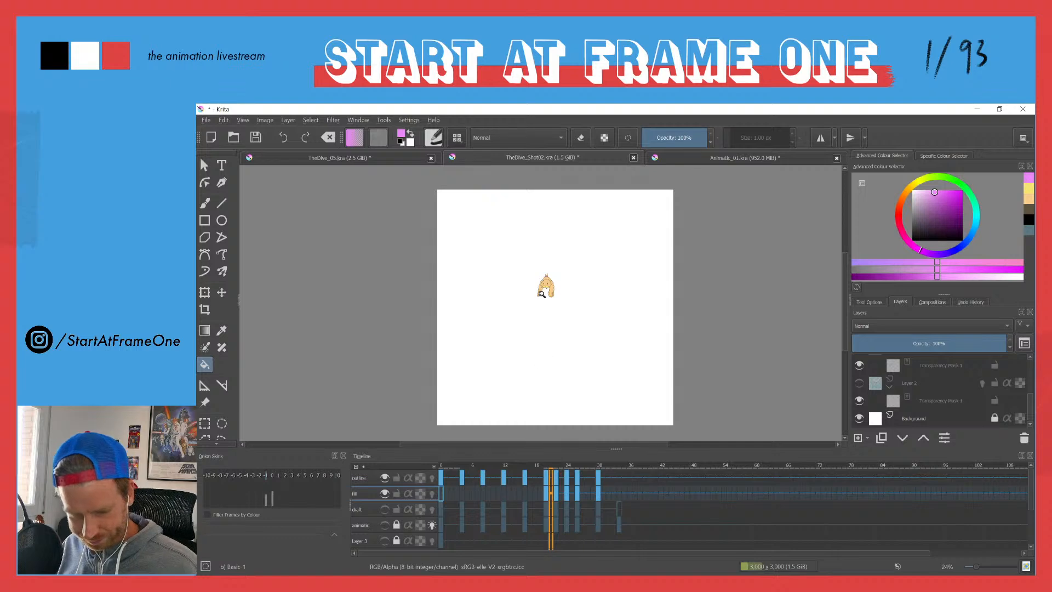
Step: Select the outline layer, activate the brush and sample the dark brown outline colour from the character's eye
{"action": "left_click_drag", "start_coordinate": [542, 294], "coordinate": [540, 227]}
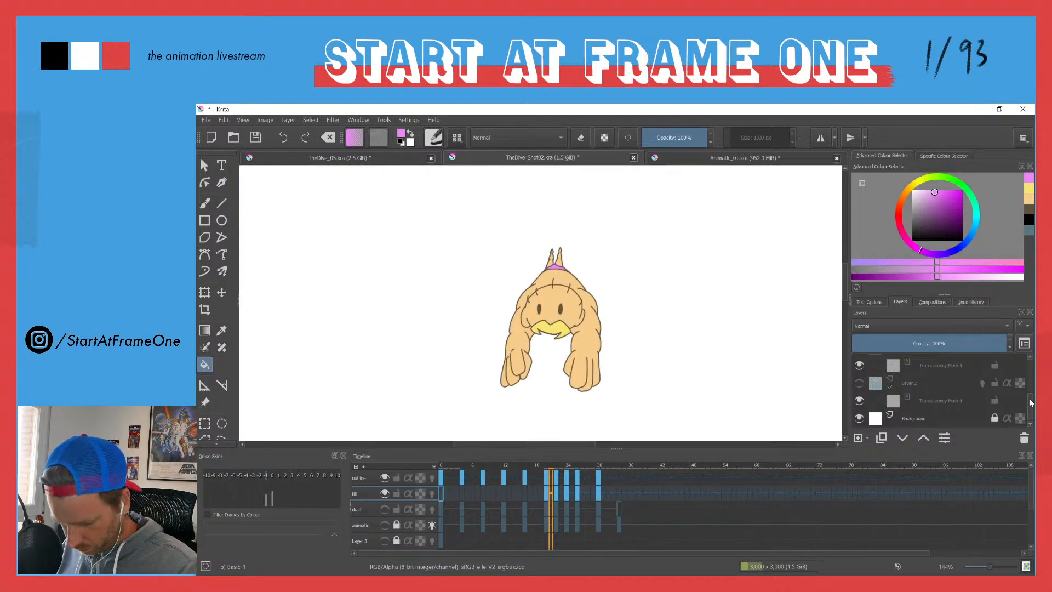
{"action": "scroll", "coordinate": [1029, 403], "scroll_direction": "up", "scroll_amount": 5}
{"action": "left_click", "coordinate": [905, 364]}
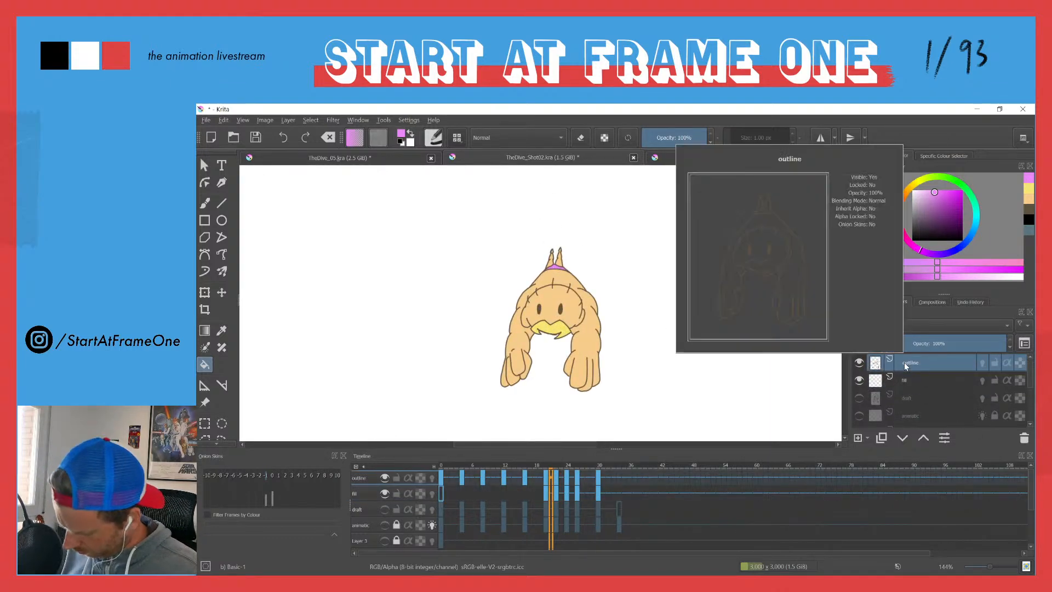
{"action": "key", "text": "b"}
{"action": "left_click_drag", "start_coordinate": [530, 314], "coordinate": [534, 279]}
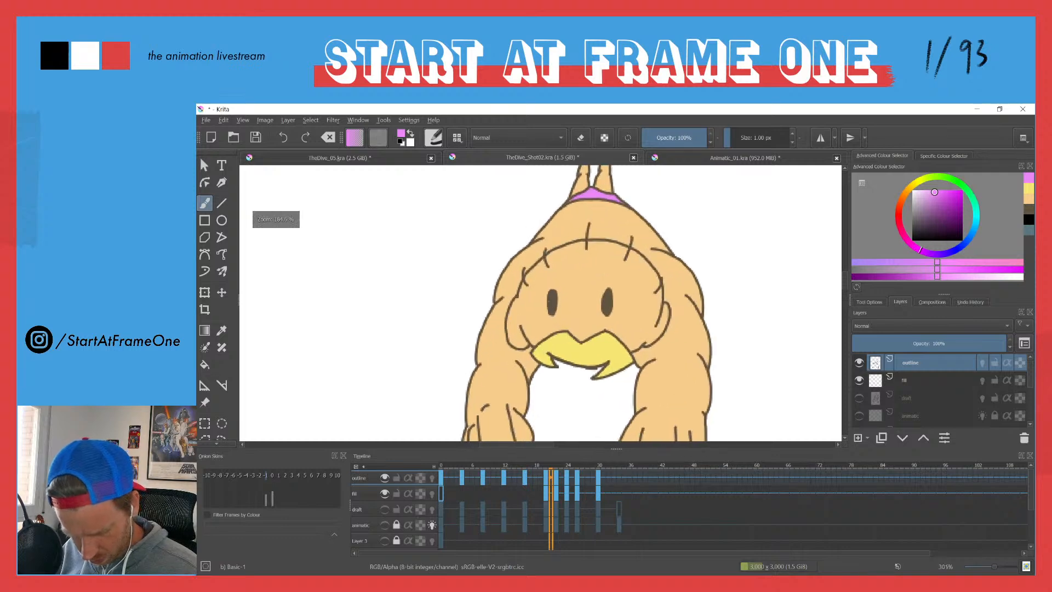
{"action": "left_click", "coordinate": [552, 302], "text": "ctrl"}
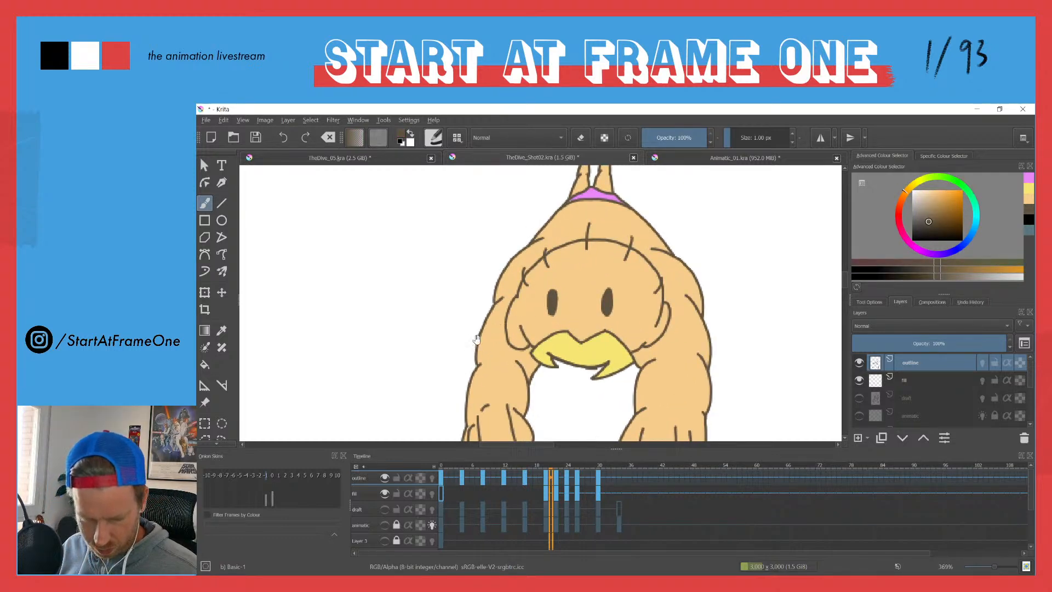
{"action": "mouse_move", "coordinate": [477, 343]}
{"action": "left_mouse_down"}
{"action": "mouse_move", "coordinate": [477, 208]}
{"action": "mouse_move", "coordinate": [472, 281]}
{"action": "left_mouse_up"}
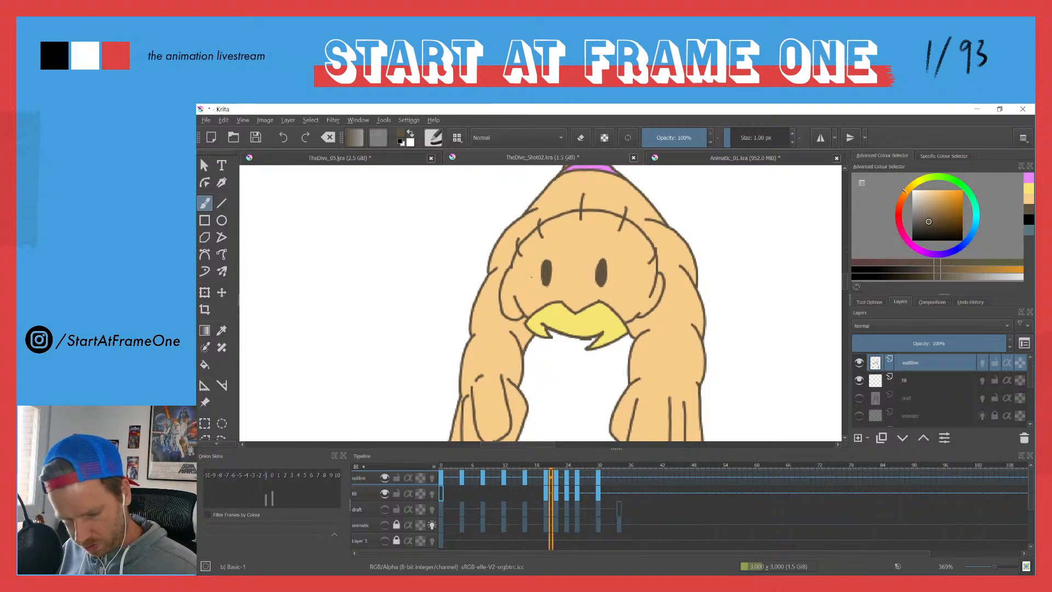
Step: Add a paint layer directly above the fill layer and name it "hard shadow"
{"action": "left_click", "coordinate": [914, 378]}
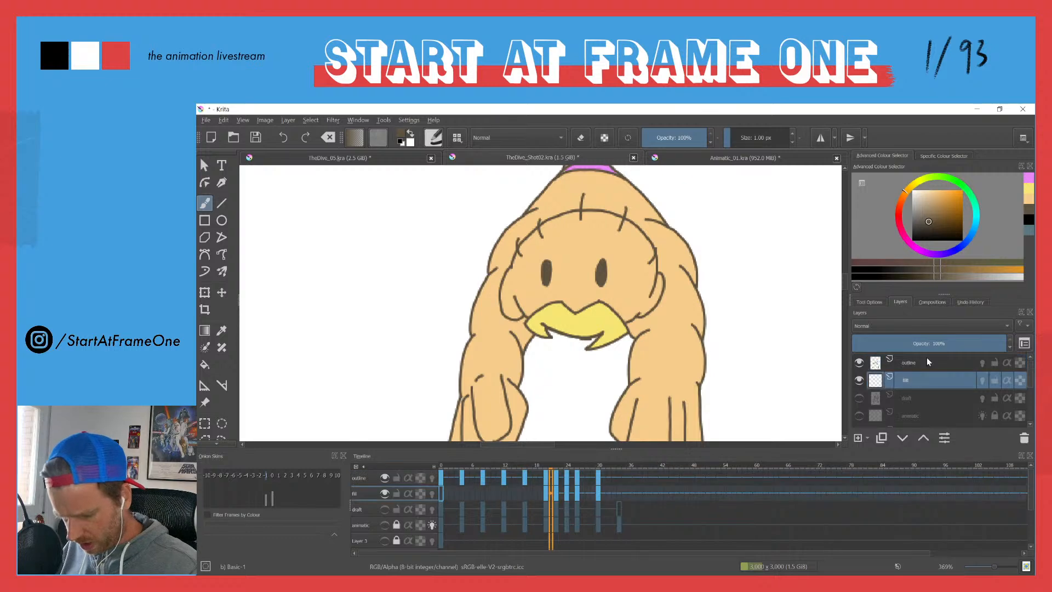
{"action": "left_click", "coordinate": [858, 437]}
{"action": "double_click", "coordinate": [906, 381]}
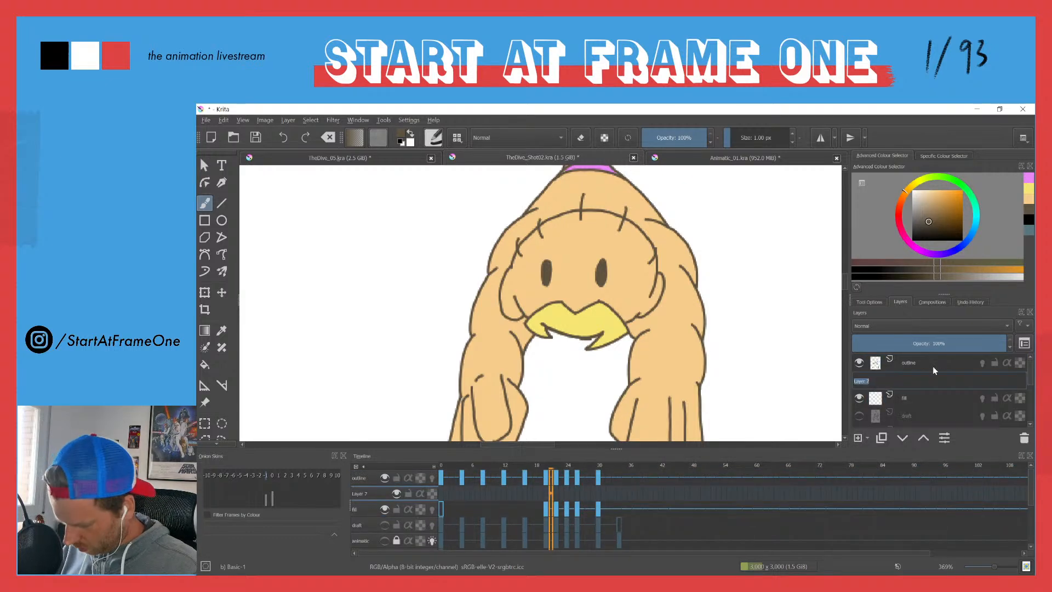
{"action": "type", "text": "hard"}
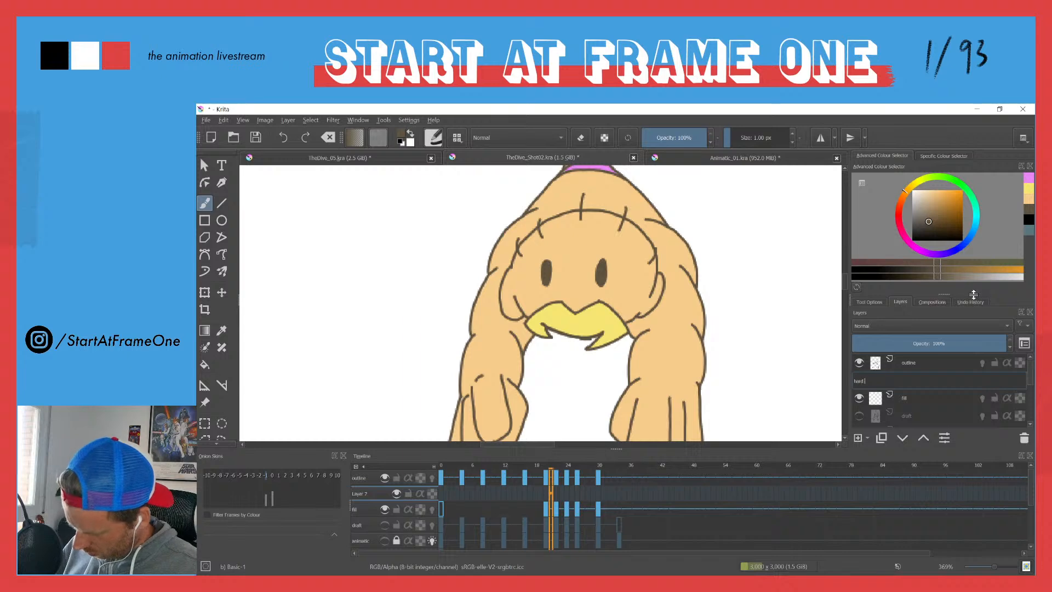
{"action": "type", "text": " shadow"}
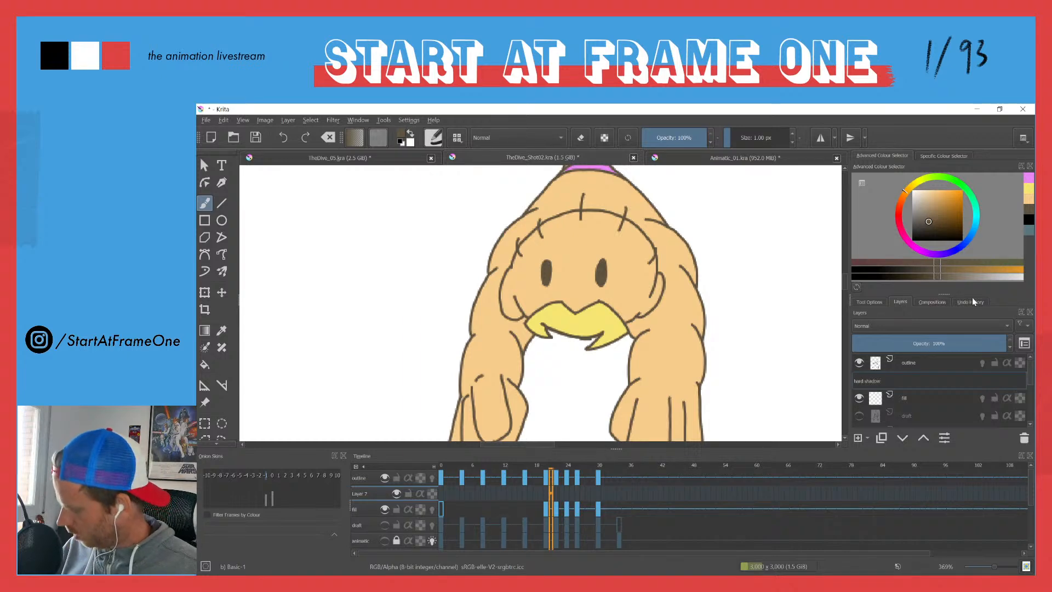
{"action": "key", "text": "Return"}
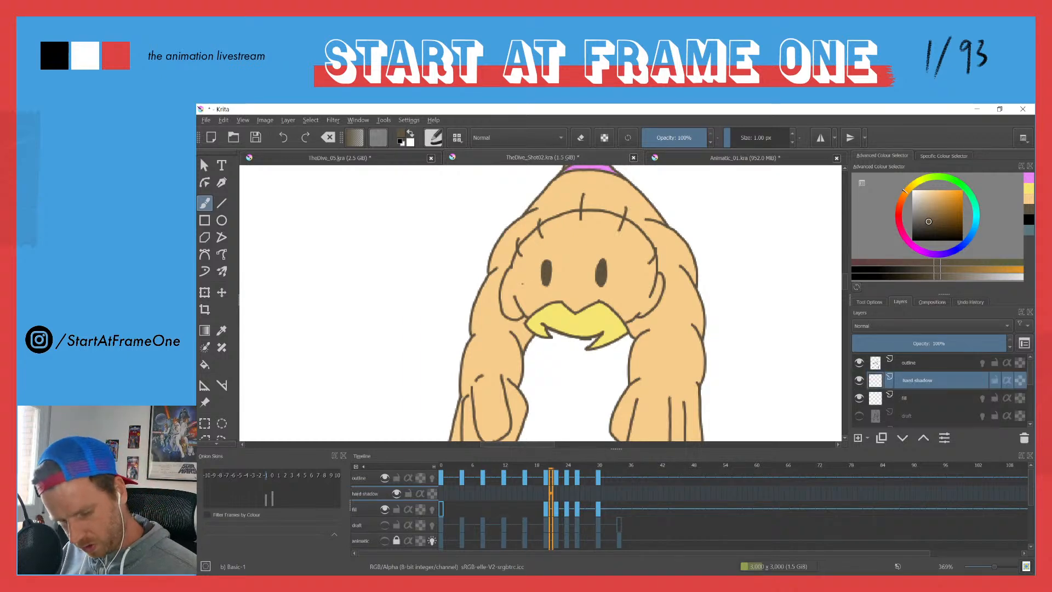
{"action": "mouse_move", "coordinate": [511, 264]}
{"action": "left_mouse_down"}
{"action": "mouse_move", "coordinate": [560, 292]}
{"action": "mouse_move", "coordinate": [610, 290]}
{"action": "mouse_move", "coordinate": [643, 276]}
{"action": "mouse_move", "coordinate": [652, 246]}
{"action": "left_mouse_up"}
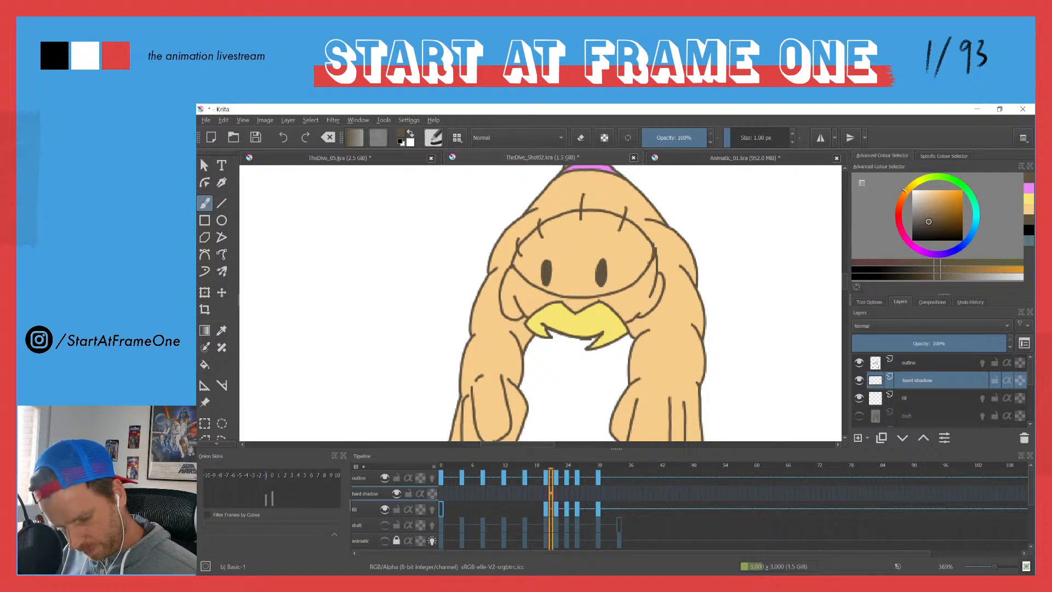
{"action": "mouse_move", "coordinate": [514, 252]}
{"action": "left_mouse_down"}
{"action": "mouse_move", "coordinate": [563, 293]}
{"action": "mouse_move", "coordinate": [601, 294]}
{"action": "mouse_move", "coordinate": [642, 282]}
{"action": "mouse_move", "coordinate": [654, 252]}
{"action": "mouse_move", "coordinate": [622, 285]}
{"action": "left_mouse_up"}
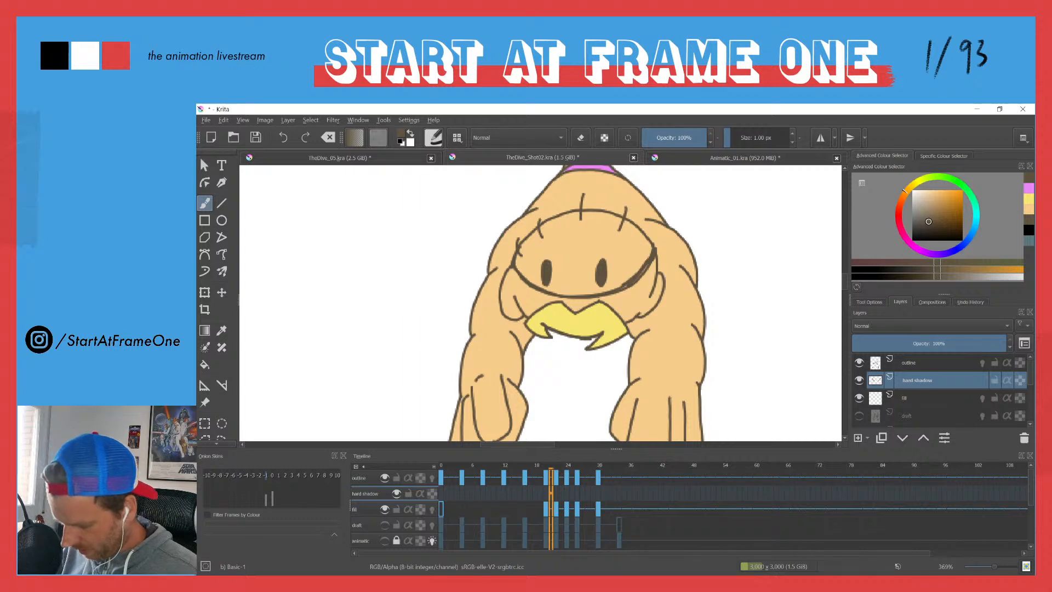
{"action": "key", "text": "ctrl+z"}
{"action": "key", "text": "ctrl+z"}
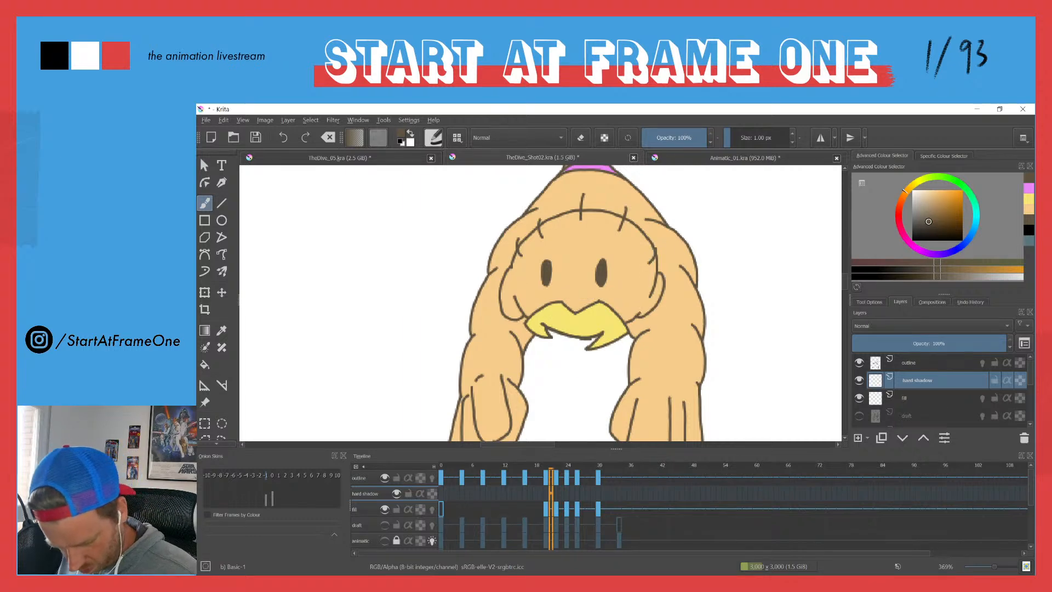
Step: Paint dark brown hard shadows along the lower jaw on both sides of the character's yellow moustache
{"action": "left_click_drag", "start_coordinate": [637, 315], "coordinate": [662, 301]}
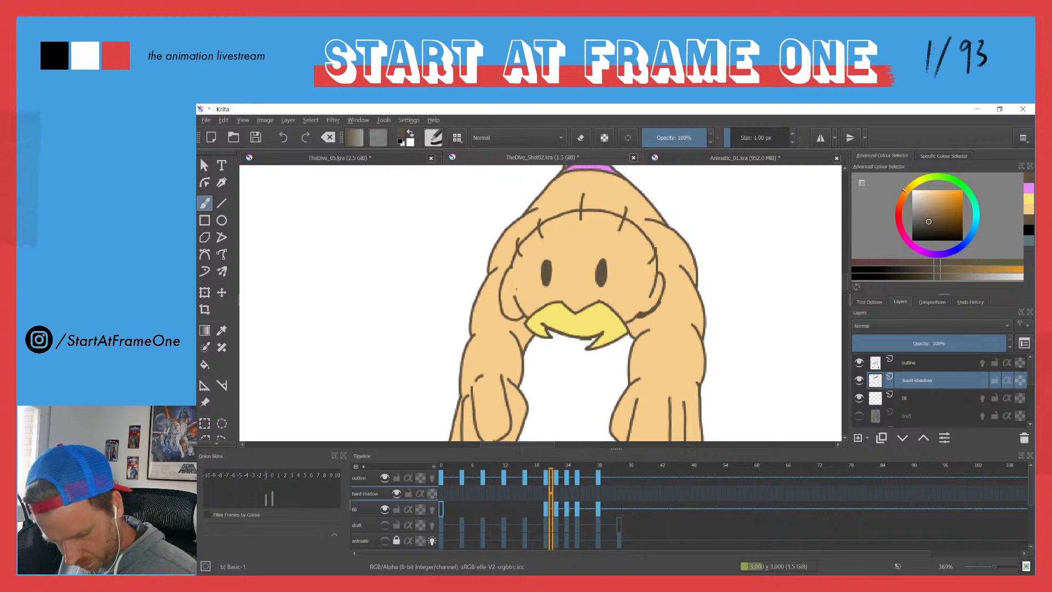
{"action": "left_click_drag", "start_coordinate": [516, 300], "coordinate": [532, 311]}
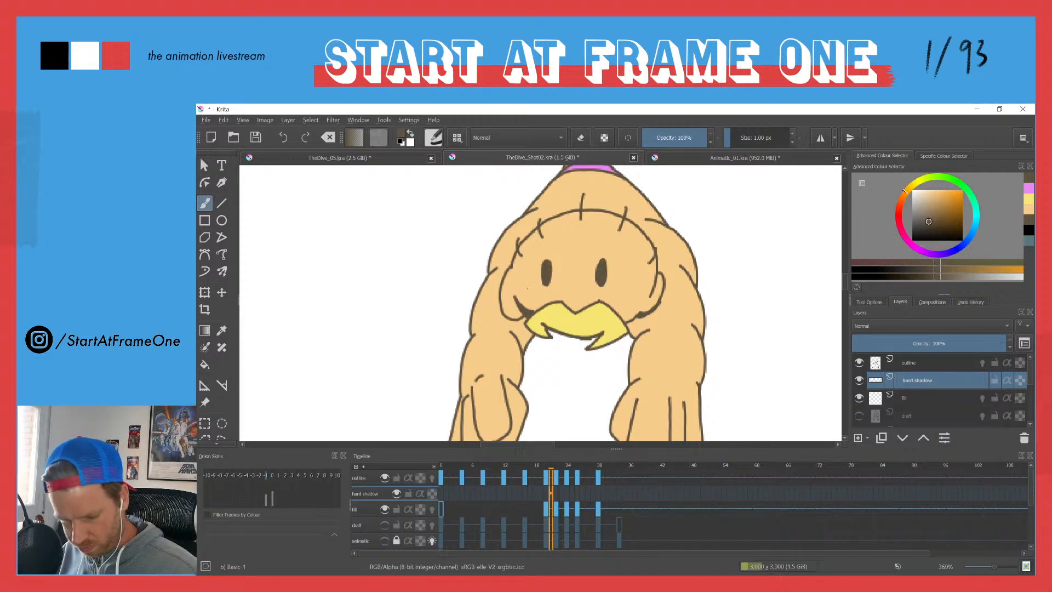
{"action": "left_click_drag", "start_coordinate": [502, 303], "coordinate": [517, 317]}
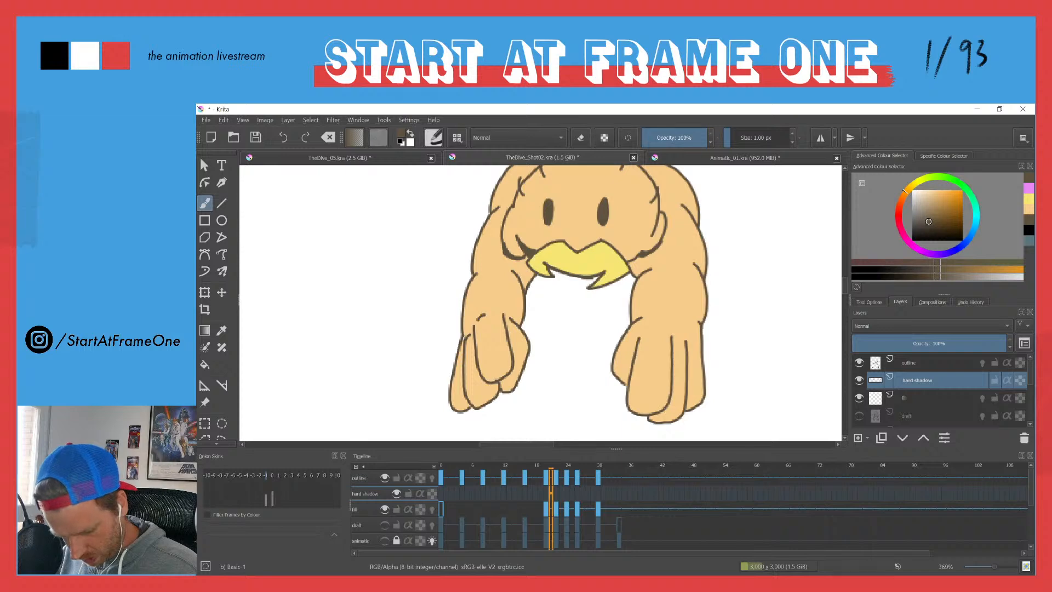
Step: Paint dark brown shadows under the fingertips of the larger hand, on the right of the drawing
{"action": "mouse_move", "coordinate": [684, 405]}
{"action": "left_mouse_down"}
{"action": "mouse_move", "coordinate": [661, 417]}
{"action": "mouse_move", "coordinate": [672, 420]}
{"action": "mouse_move", "coordinate": [634, 405]}
{"action": "mouse_move", "coordinate": [661, 408]}
{"action": "mouse_move", "coordinate": [668, 392]}
{"action": "mouse_move", "coordinate": [656, 411]}
{"action": "mouse_move", "coordinate": [632, 412]}
{"action": "left_mouse_up"}
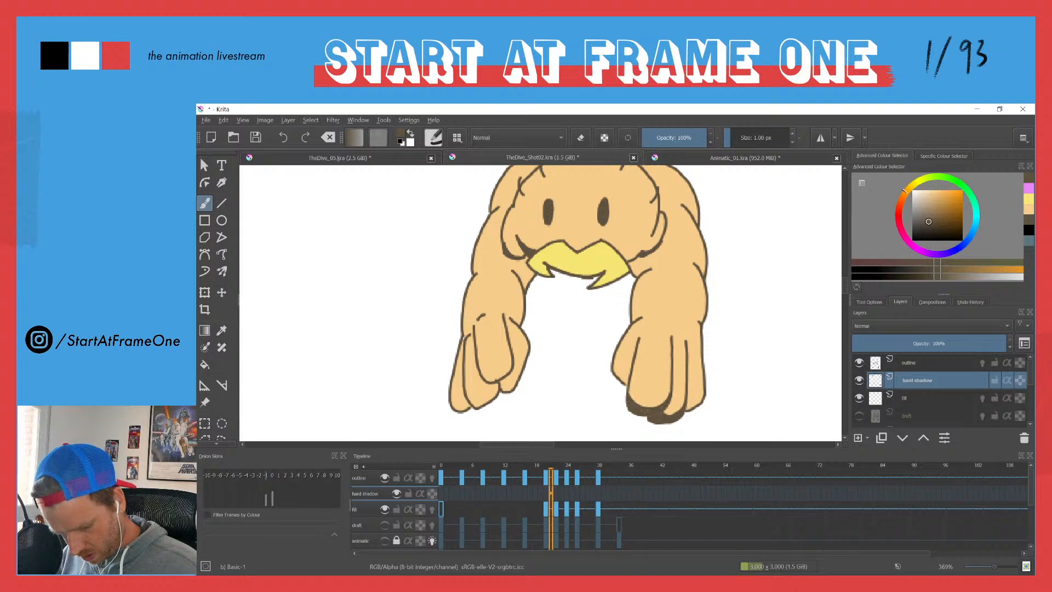
{"action": "mouse_move", "coordinate": [696, 398]}
{"action": "left_mouse_down"}
{"action": "mouse_move", "coordinate": [686, 405]}
{"action": "mouse_move", "coordinate": [695, 403]}
{"action": "left_mouse_up"}
{"action": "left_click_drag", "start_coordinate": [701, 403], "coordinate": [689, 408]}
{"action": "left_click_drag", "start_coordinate": [693, 401], "coordinate": [687, 410]}
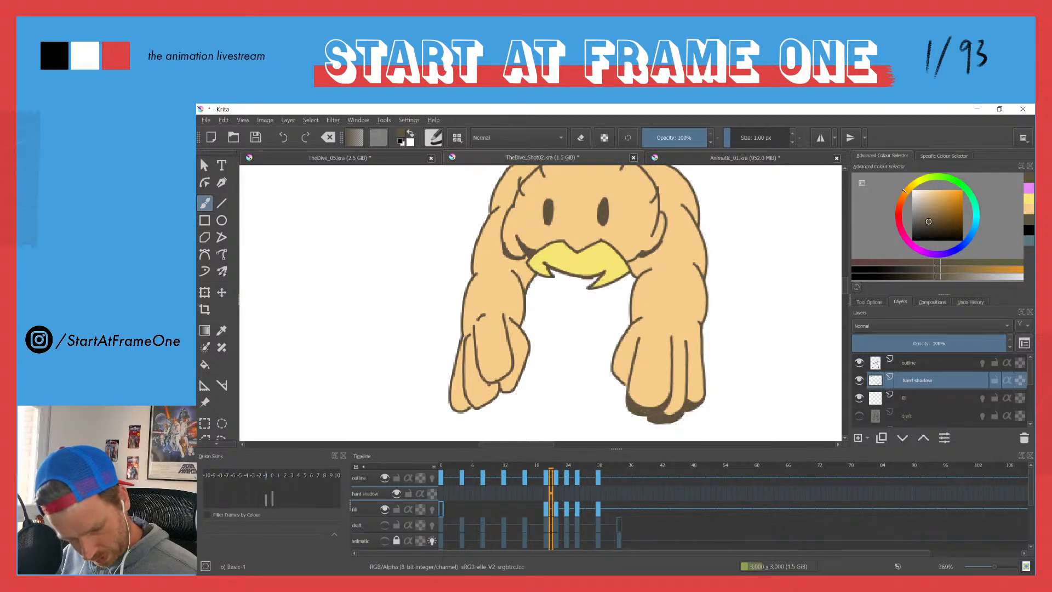
Step: Outline shadow areas under the fingertips of the hand on the left of the drawing and fill them with dark brown
{"action": "mouse_move", "coordinate": [490, 385]}
{"action": "left_mouse_down"}
{"action": "mouse_move", "coordinate": [465, 397]}
{"action": "mouse_move", "coordinate": [485, 396]}
{"action": "mouse_move", "coordinate": [511, 357]}
{"action": "mouse_move", "coordinate": [505, 392]}
{"action": "mouse_move", "coordinate": [487, 379]}
{"action": "mouse_move", "coordinate": [469, 406]}
{"action": "left_mouse_up"}
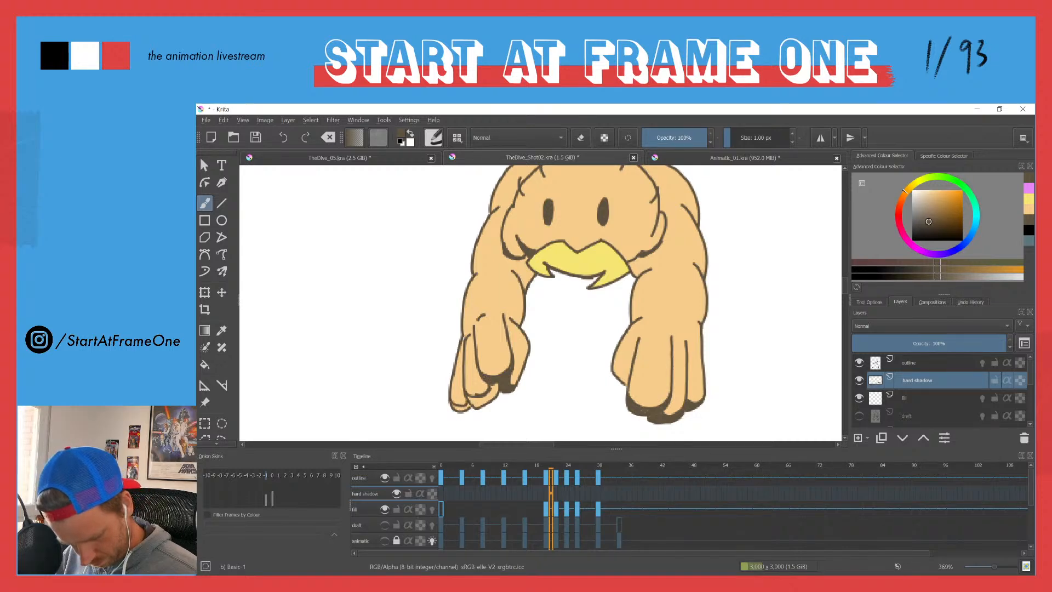
{"action": "key", "text": "f"}
{"action": "left_click", "coordinate": [477, 403]}
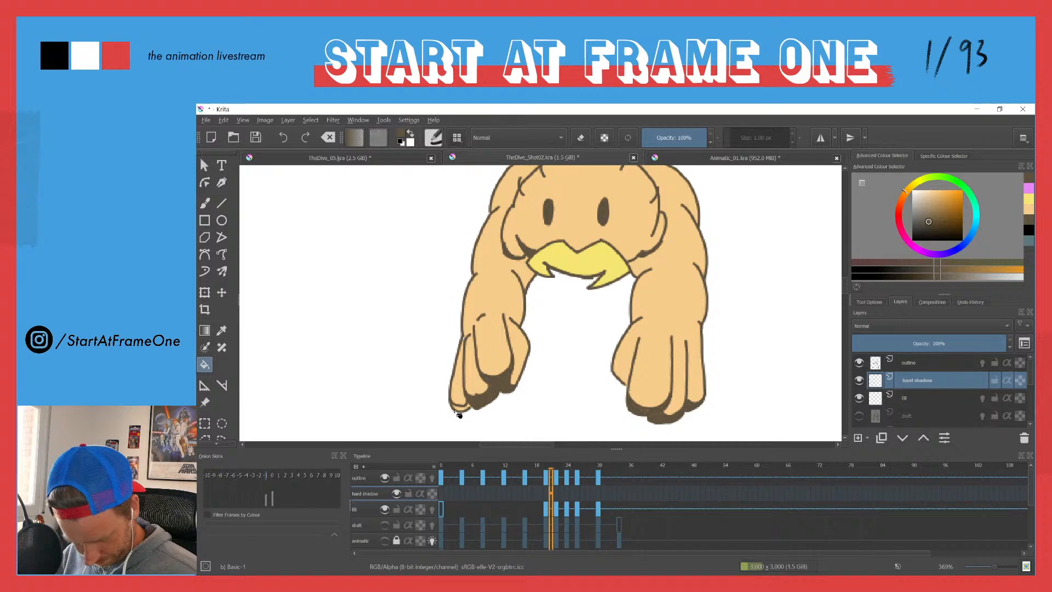
{"action": "left_click", "coordinate": [458, 410]}
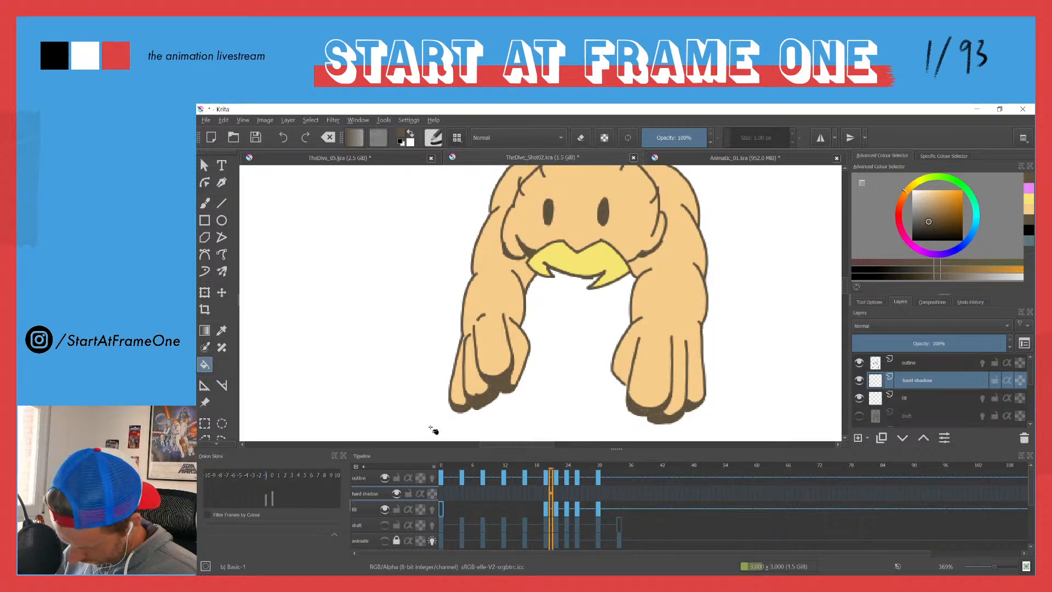
Step: Paint dark brown shadows on both upper arms, where they meet the head beside the moustache tips
{"action": "key", "text": "b"}
{"action": "left_click_drag", "start_coordinate": [507, 265], "coordinate": [523, 294]}
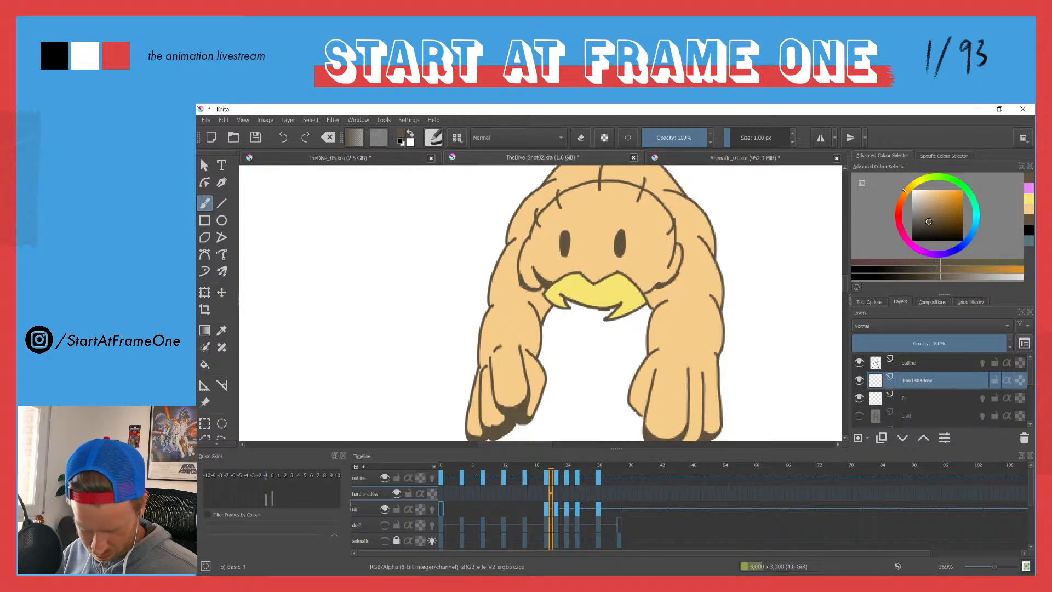
{"action": "mouse_move", "coordinate": [541, 293]}
{"action": "left_mouse_down"}
{"action": "mouse_move", "coordinate": [545, 312]}
{"action": "mouse_move", "coordinate": [530, 304]}
{"action": "mouse_move", "coordinate": [545, 310]}
{"action": "mouse_move", "coordinate": [534, 314]}
{"action": "left_mouse_up"}
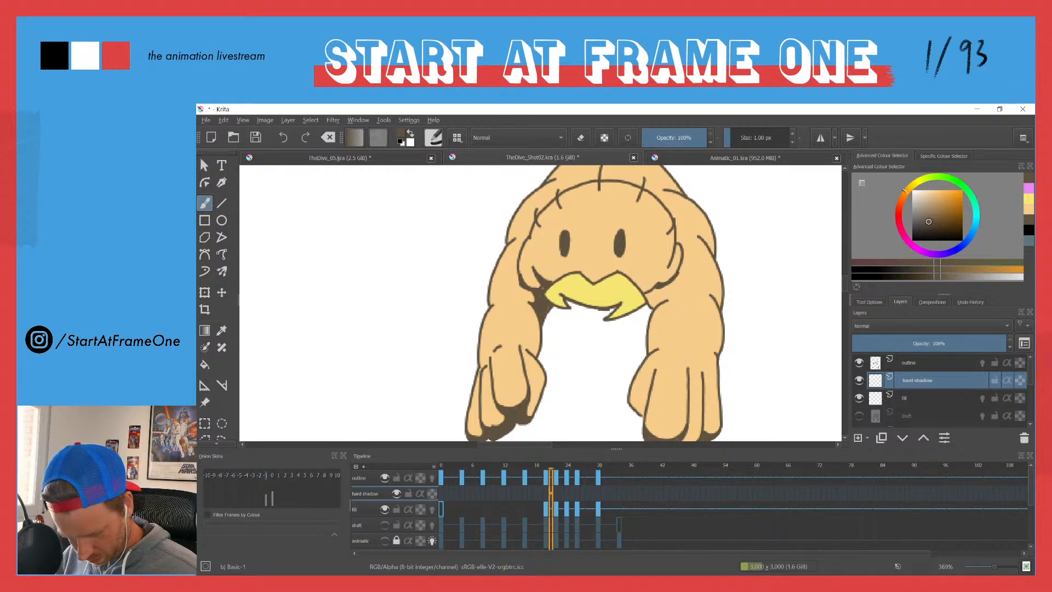
{"action": "left_click_drag", "start_coordinate": [533, 289], "coordinate": [527, 302]}
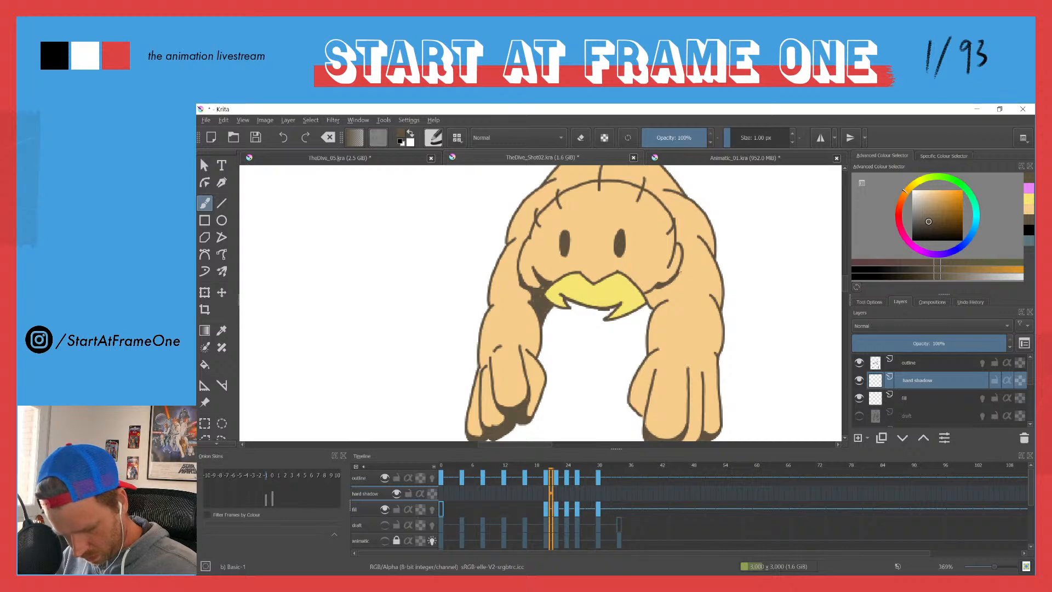
{"action": "left_click_drag", "start_coordinate": [677, 279], "coordinate": [646, 303]}
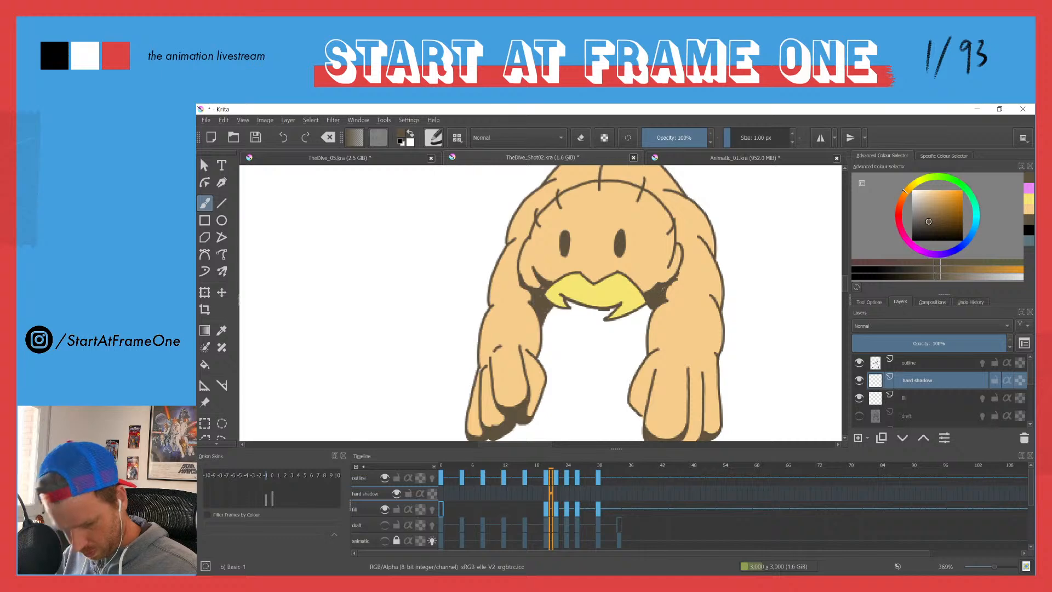
{"action": "left_click_drag", "start_coordinate": [490, 276], "coordinate": [400, 411]}
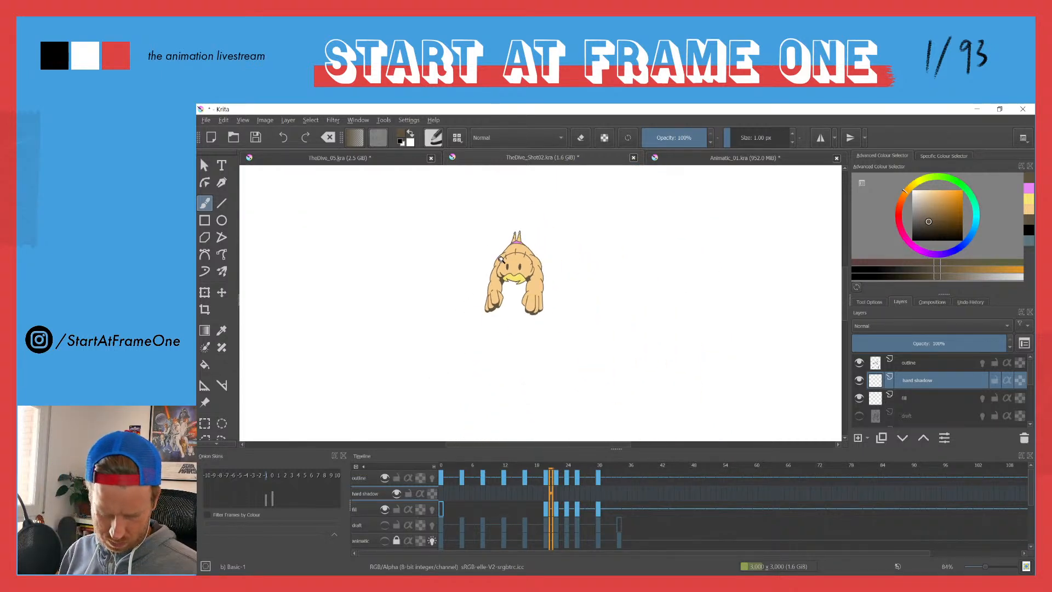
{"action": "left_click_drag", "start_coordinate": [482, 285], "coordinate": [505, 189]}
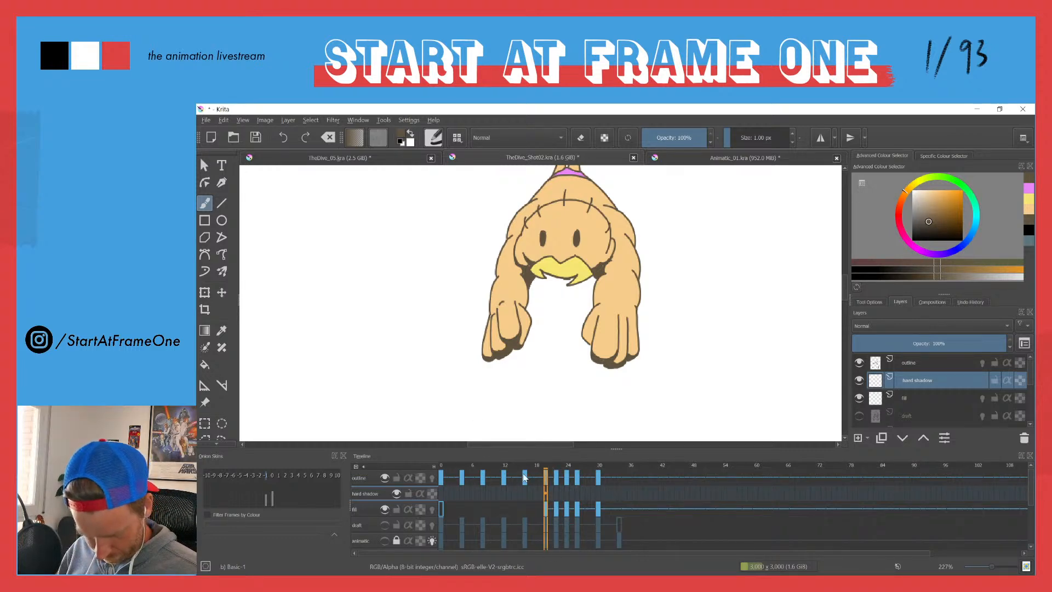
Step: Check the hard shadow layer at frames 20 and 15, and go to frame 0 of the timeline
{"action": "left_click", "coordinate": [541, 467]}
{"action": "left_click", "coordinate": [546, 468]}
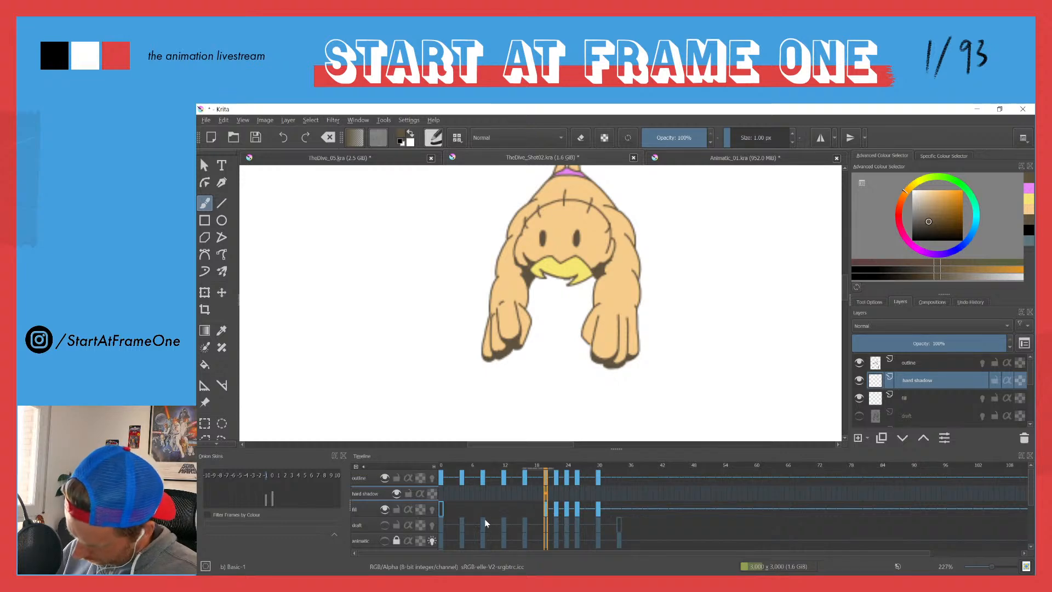
{"action": "left_click", "coordinate": [518, 497], "text": "ctrl"}
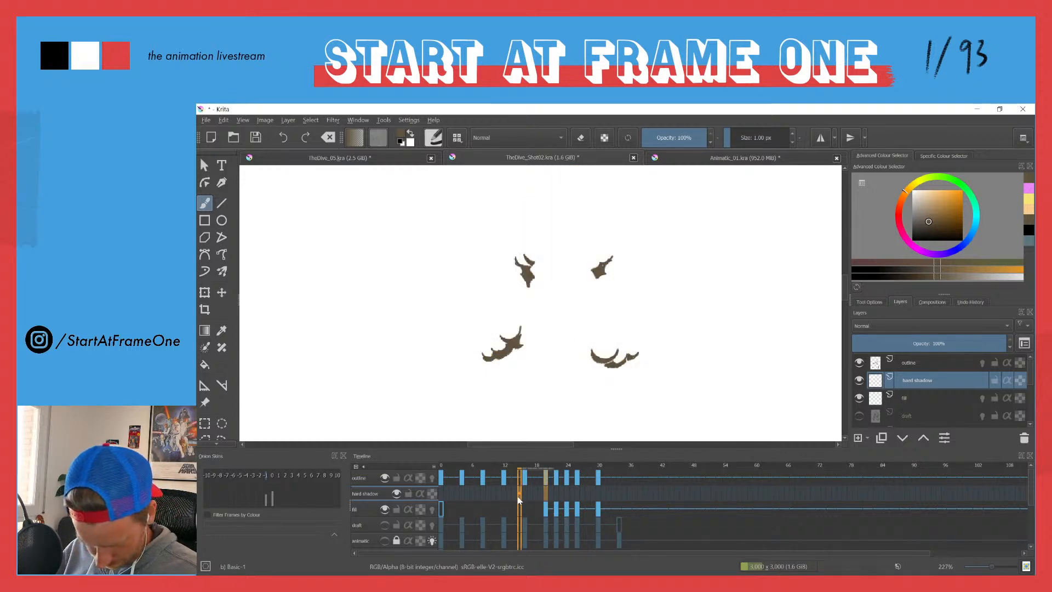
{"action": "left_click", "coordinate": [441, 495], "text": "ctrl"}
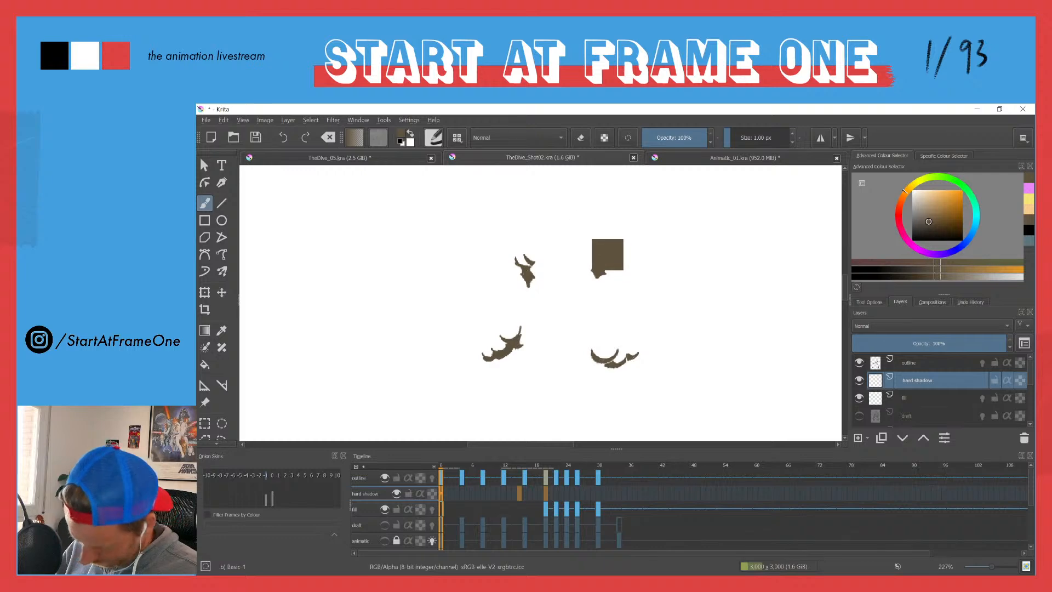
{"action": "key", "text": "ctrl+l"}
{"action": "left_click", "coordinate": [776, 295]}
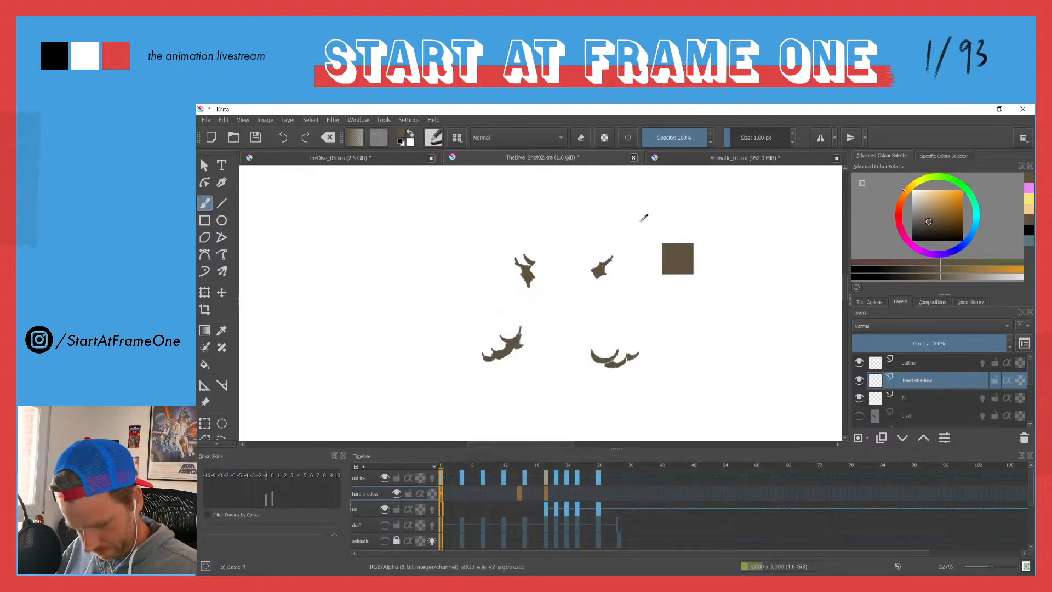
{"action": "key", "text": "ctrl+l"}
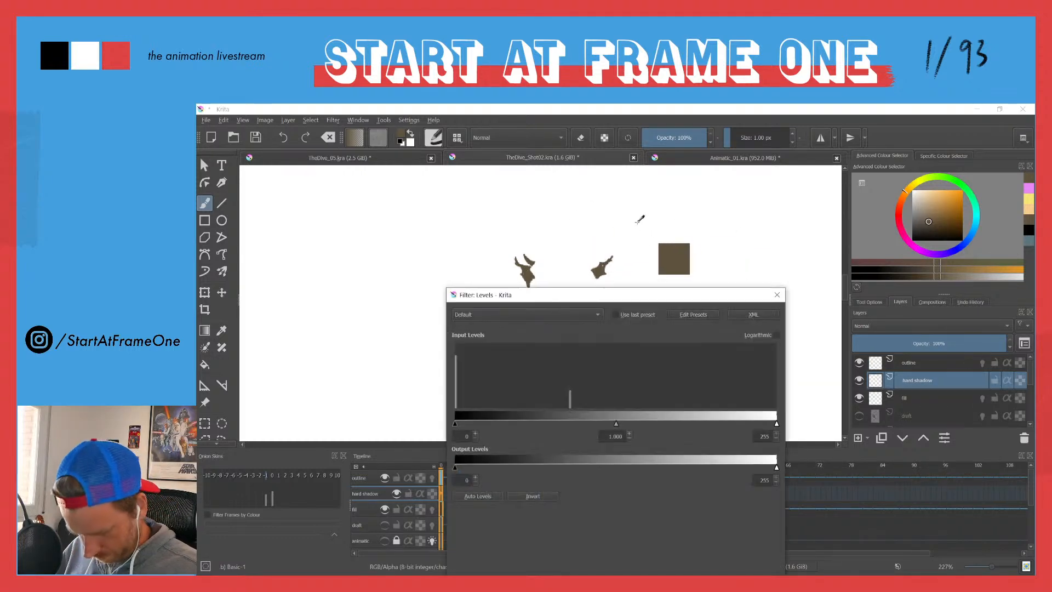
{"action": "left_click", "coordinate": [777, 295]}
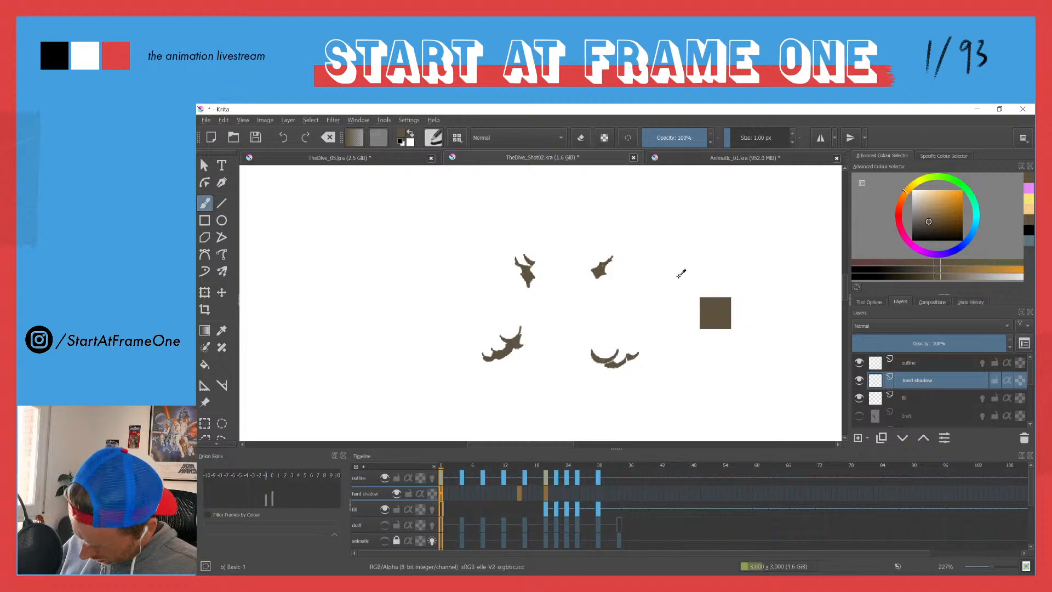
{"action": "key", "text": "ctrl+l"}
{"action": "left_click", "coordinate": [776, 294]}
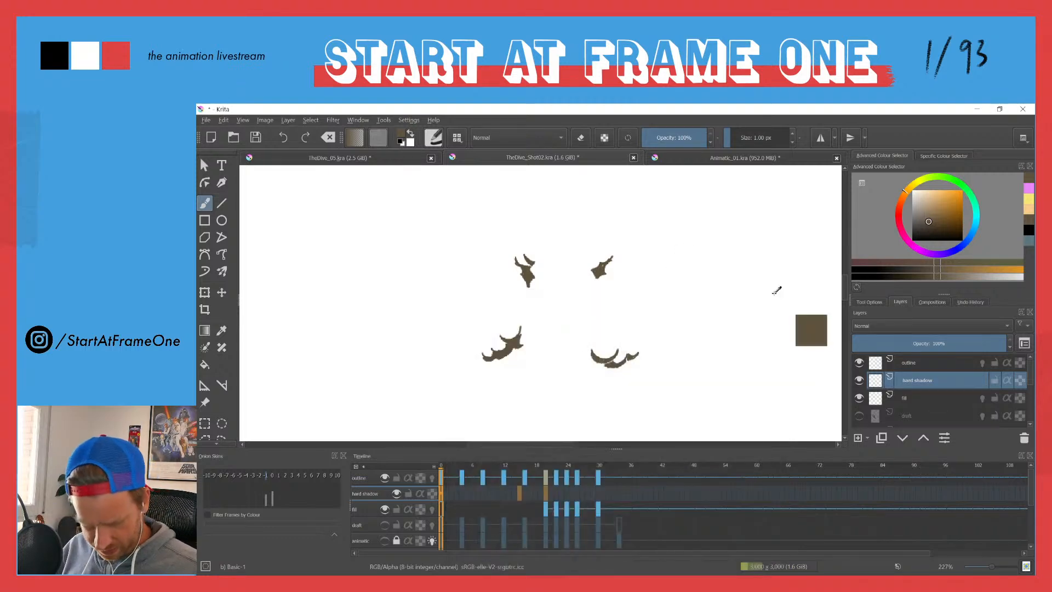
{"action": "left_click", "coordinate": [202, 165]}
{"action": "key", "text": "ctrl+l"}
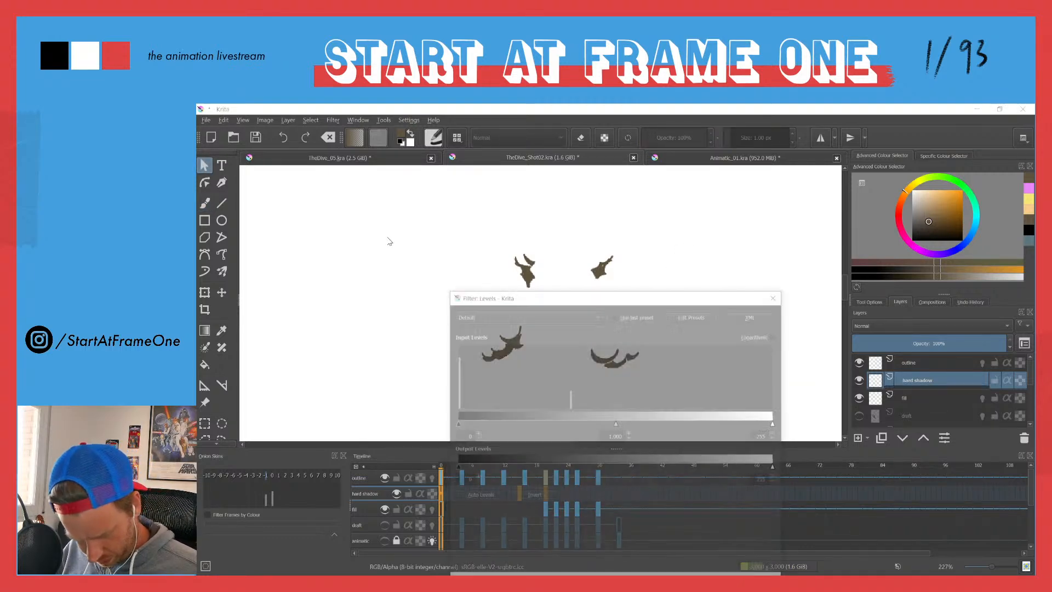
{"action": "left_click", "coordinate": [777, 295]}
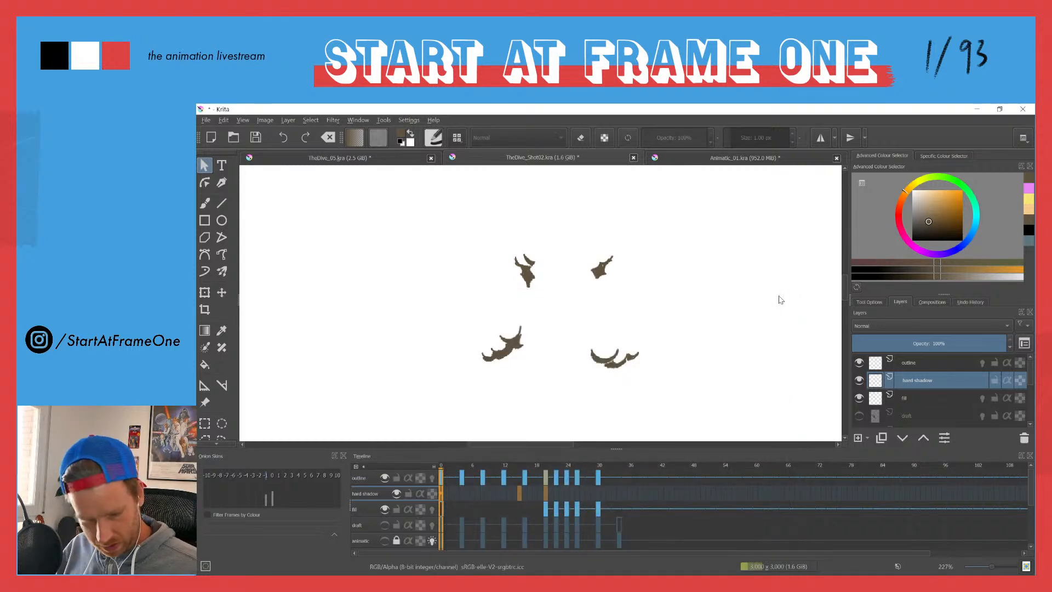
Step: Try to save TheDive_Shot02.kra and to close both it and TheDive_05.kra with their changes saved
{"action": "left_click", "coordinate": [206, 120]}
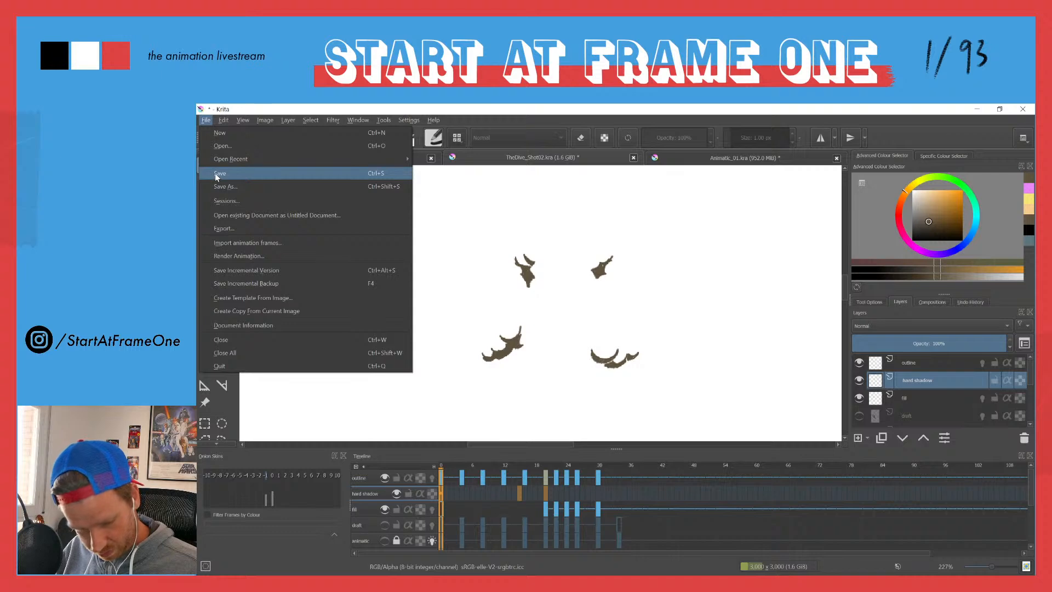
{"action": "left_click", "coordinate": [217, 173]}
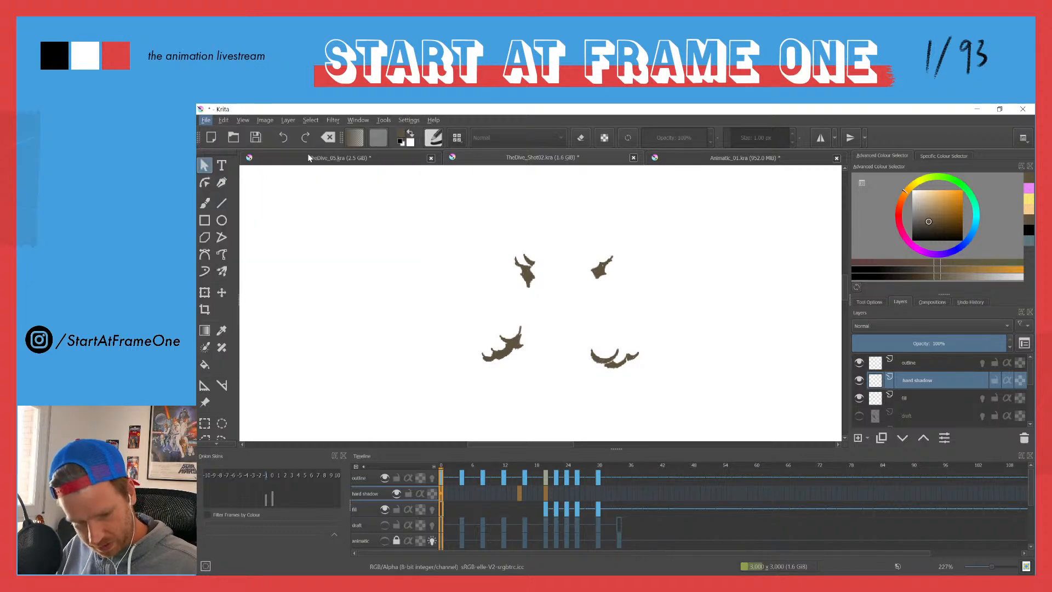
{"action": "left_click", "coordinate": [431, 158]}
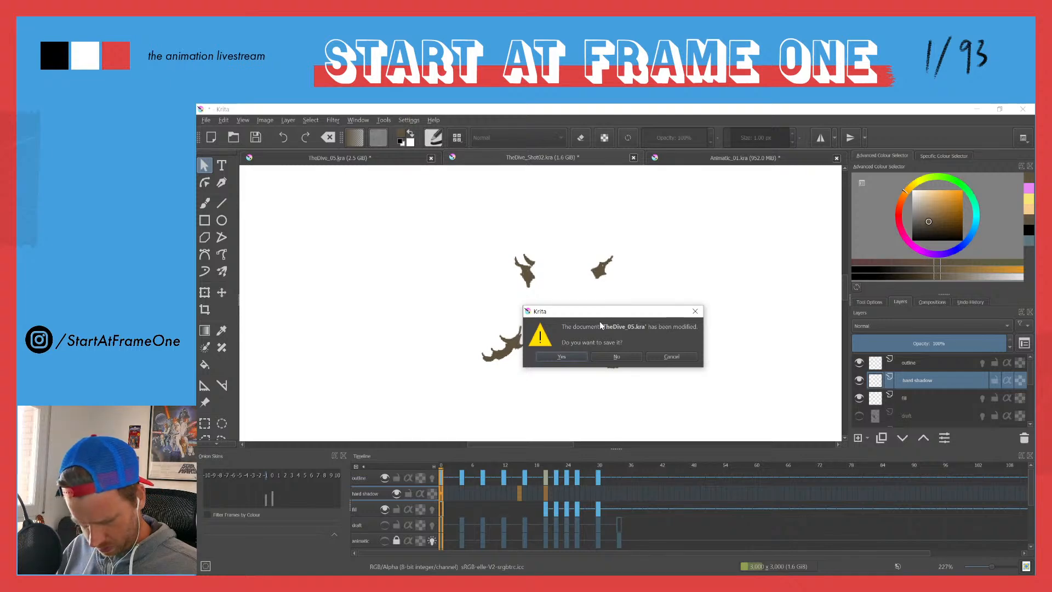
{"action": "left_click", "coordinate": [567, 357]}
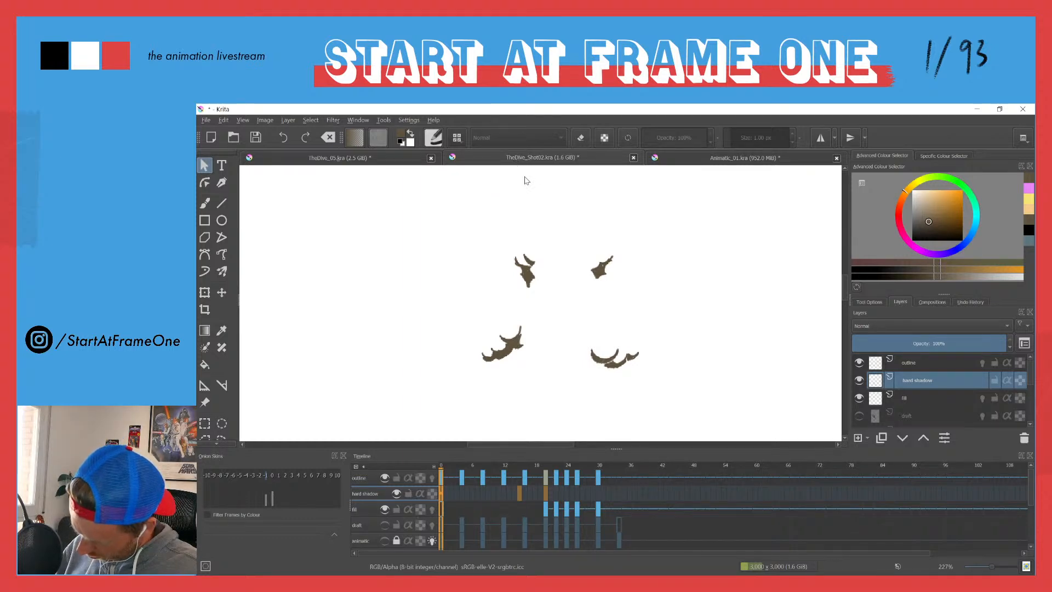
{"action": "left_click", "coordinate": [430, 158]}
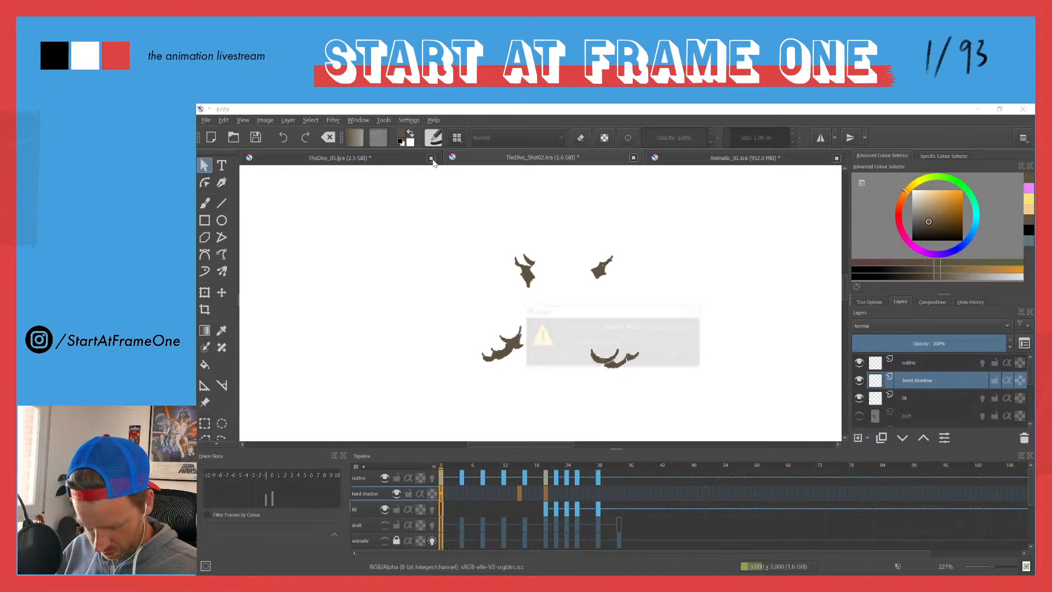
{"action": "left_click", "coordinate": [561, 357]}
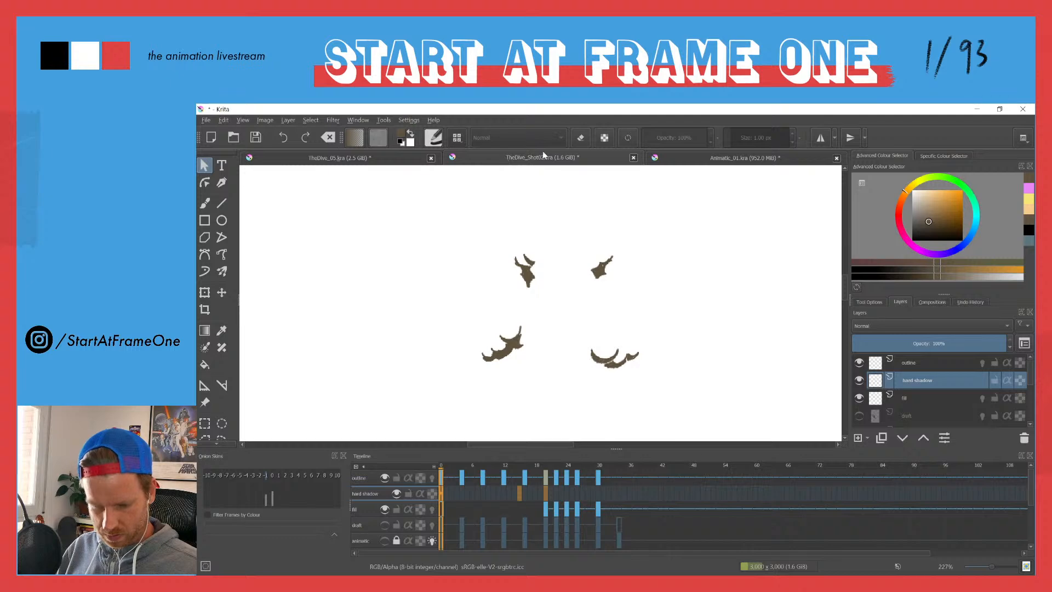
{"action": "left_click", "coordinate": [633, 158]}
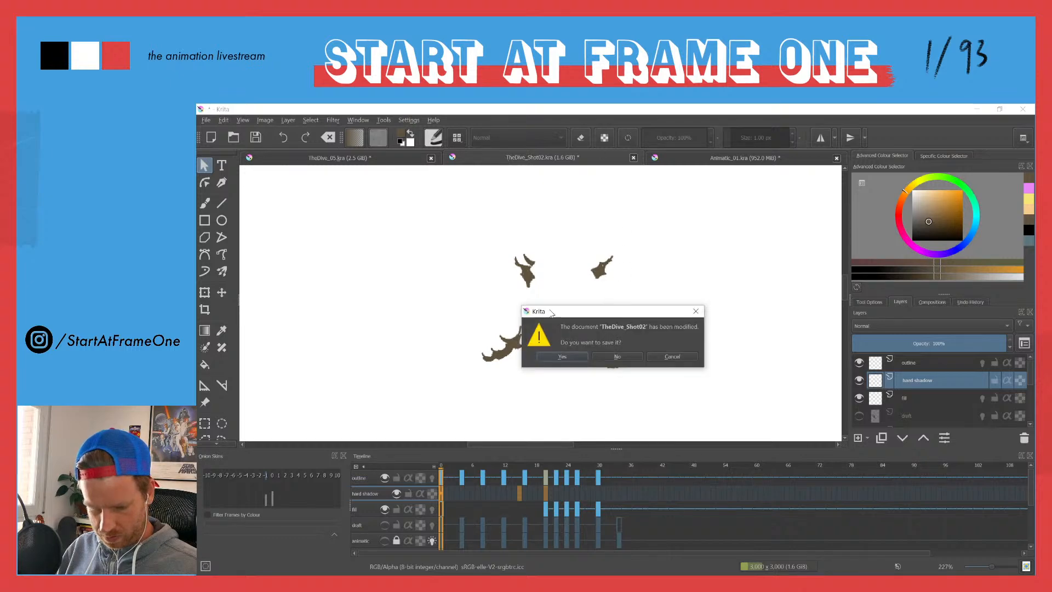
{"action": "left_click", "coordinate": [563, 354]}
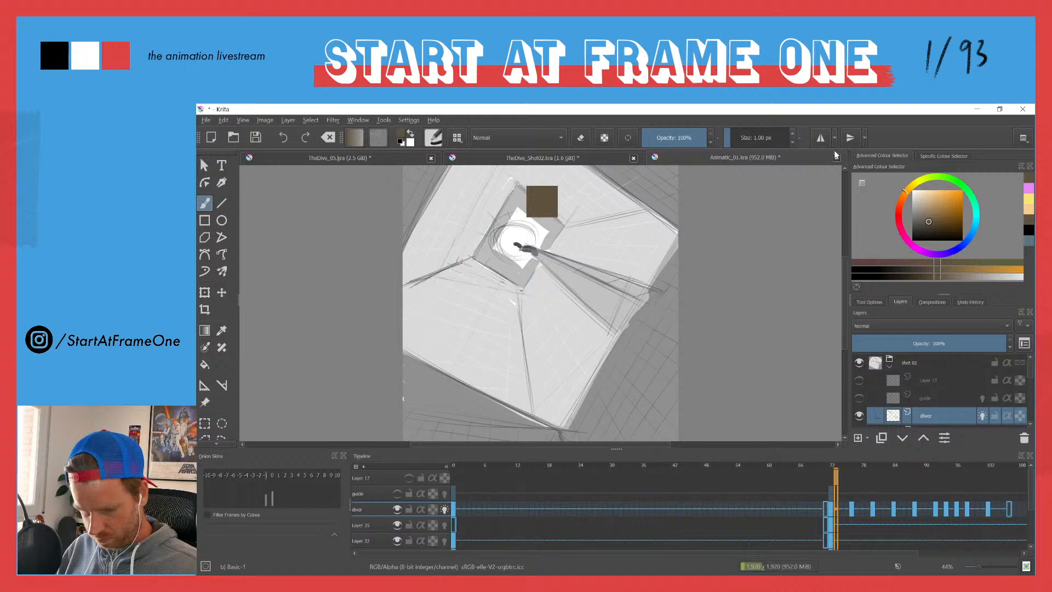
Step: Close Animatic_01.kra without saving its changes, and try to close TheDive_05.kra with its changes saved
{"action": "left_click", "coordinate": [837, 158]}
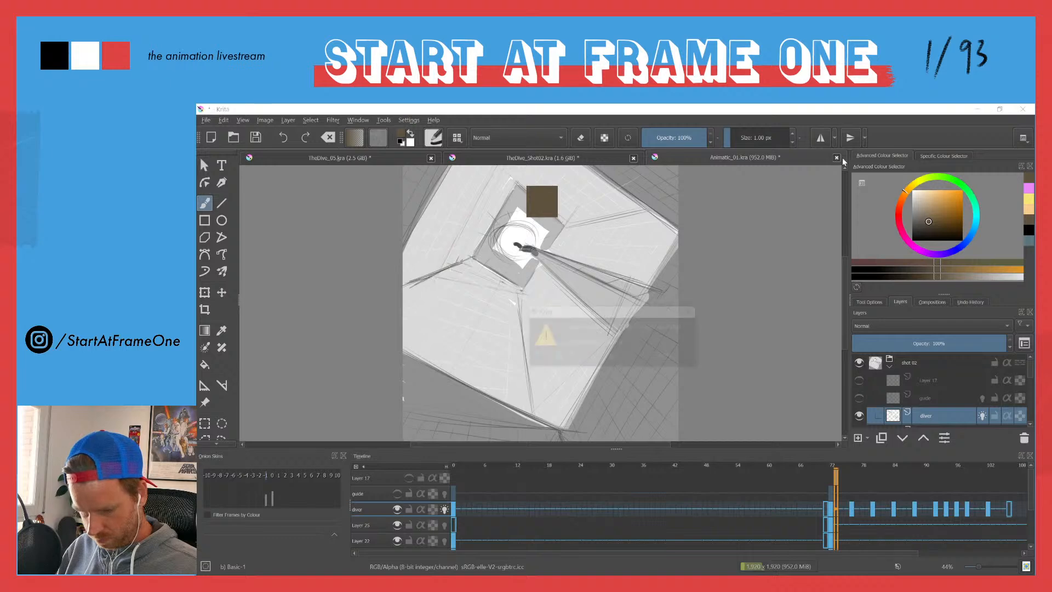
{"action": "left_click", "coordinate": [612, 357]}
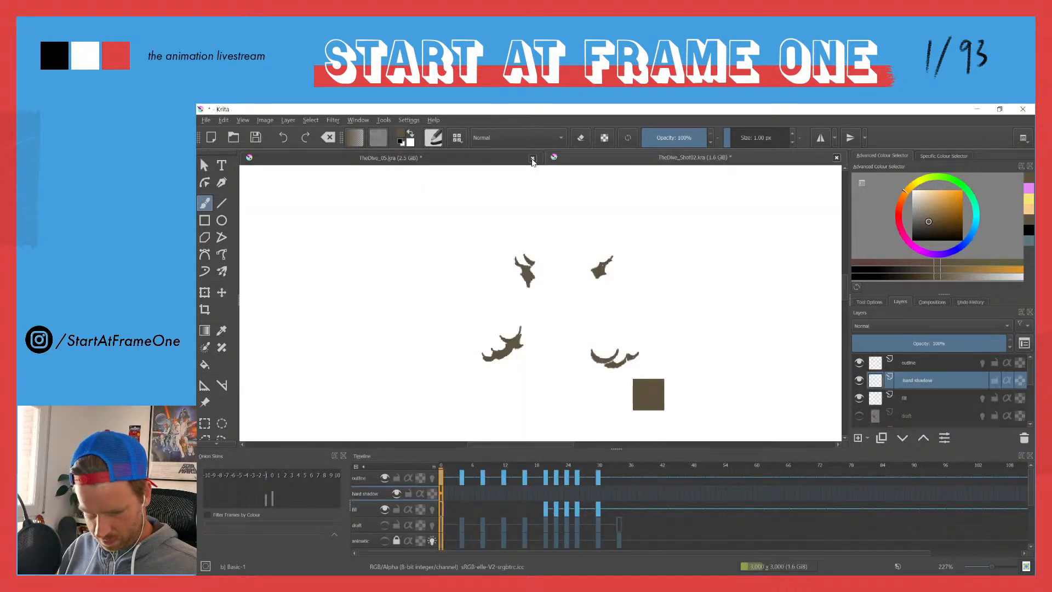
{"action": "left_click", "coordinate": [532, 158]}
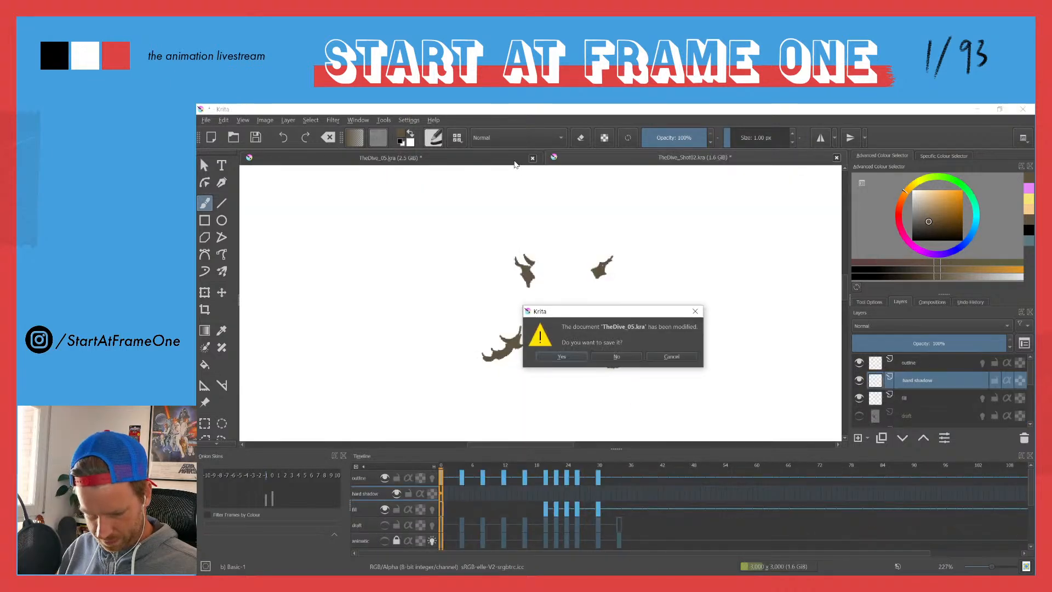
{"action": "left_click", "coordinate": [569, 357]}
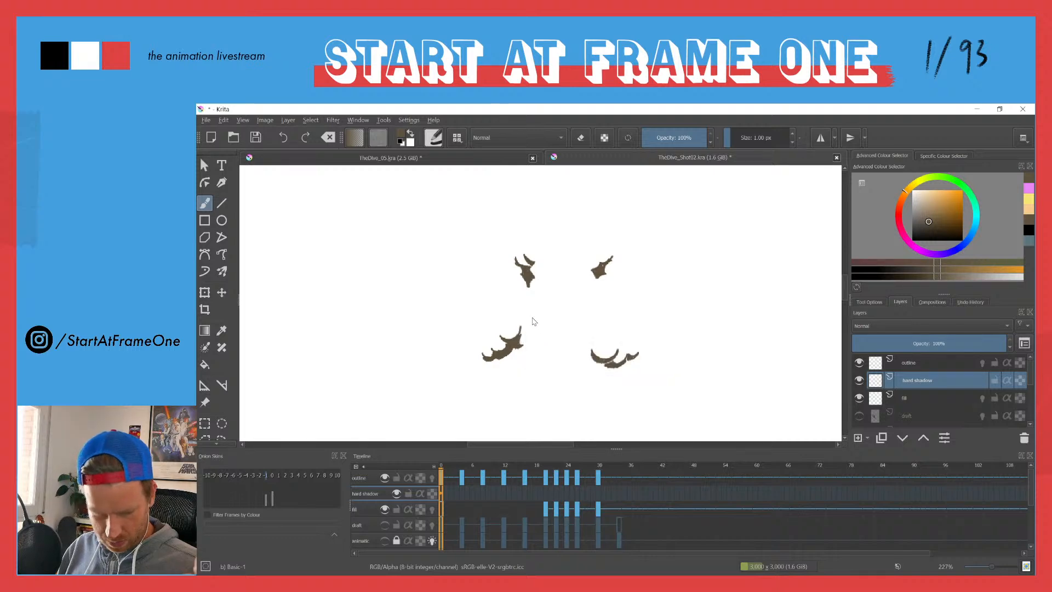
Step: Save TheDive_Shot02.kra and close it
{"action": "key", "text": "ctrl"}
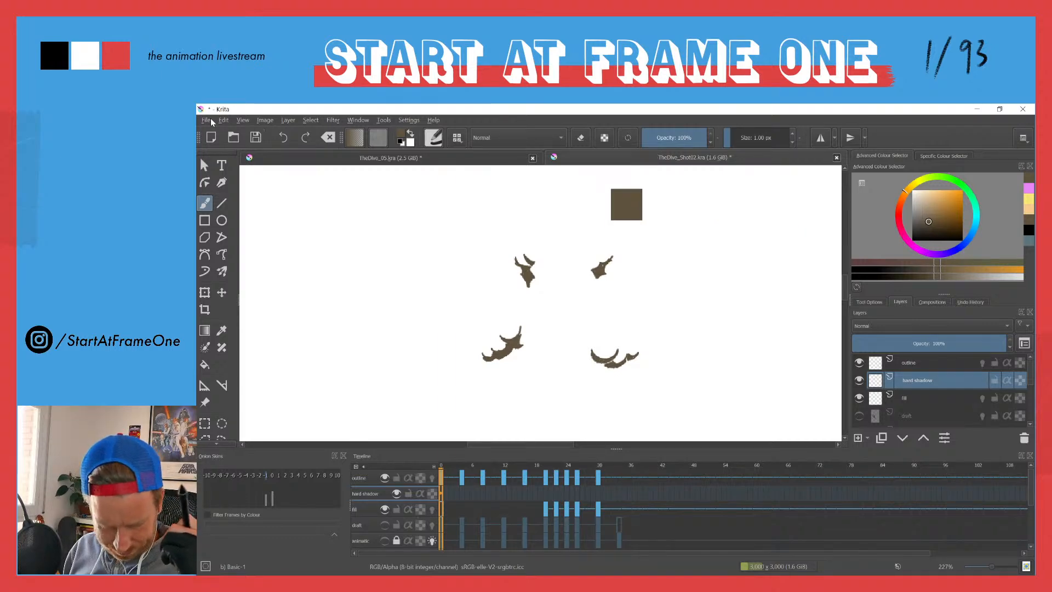
{"action": "left_click", "coordinate": [206, 120]}
{"action": "left_click", "coordinate": [221, 173]}
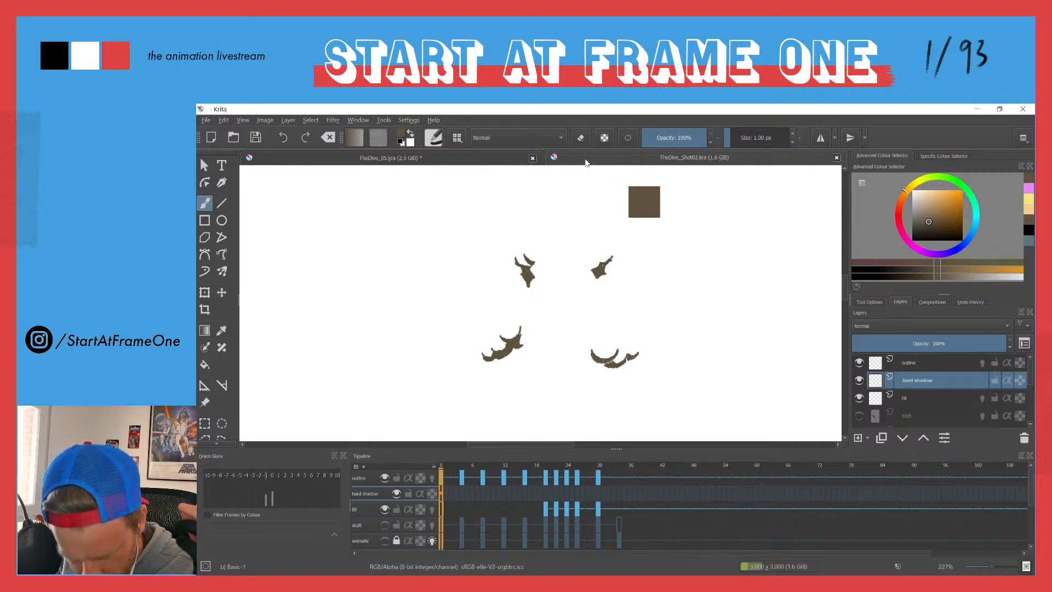
{"action": "left_click", "coordinate": [836, 158]}
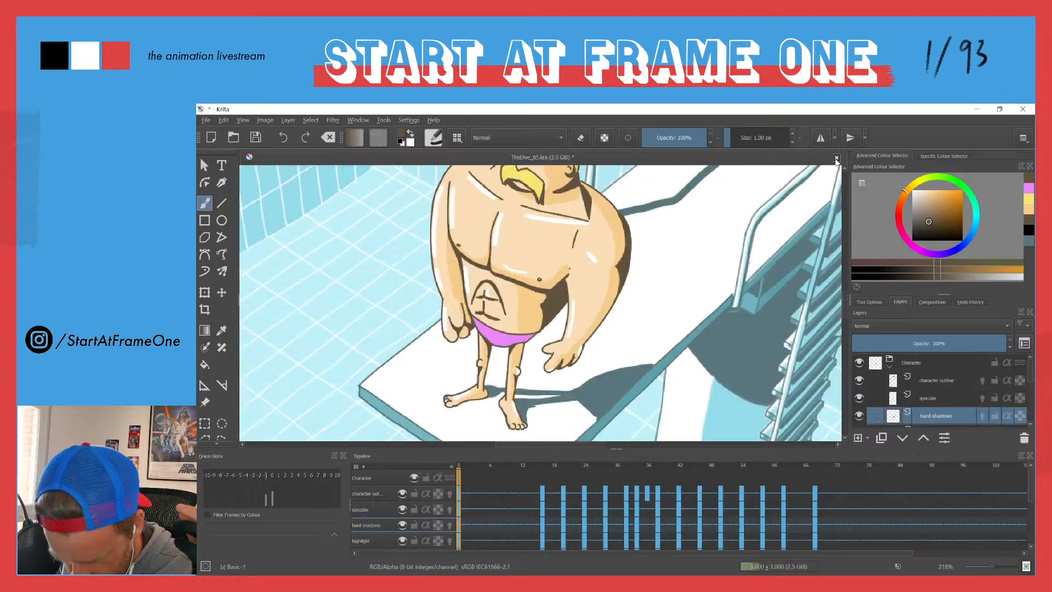
Step: Try to save TheDive_05.kra, first while closing it and again directly from the open document
{"action": "left_click", "coordinate": [836, 159]}
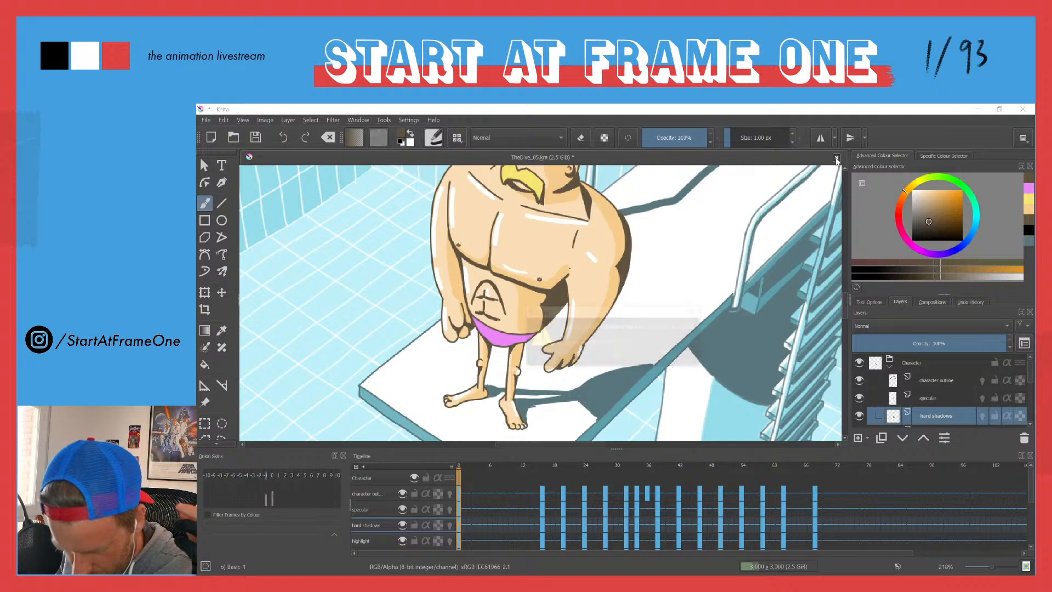
{"action": "left_click", "coordinate": [567, 357]}
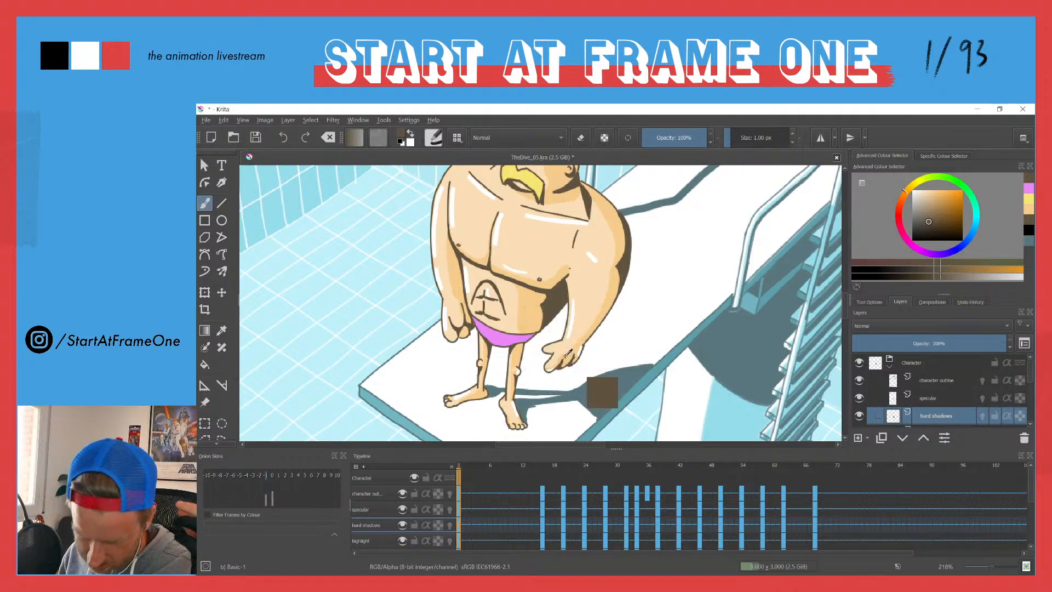
{"action": "left_click", "coordinate": [207, 121]}
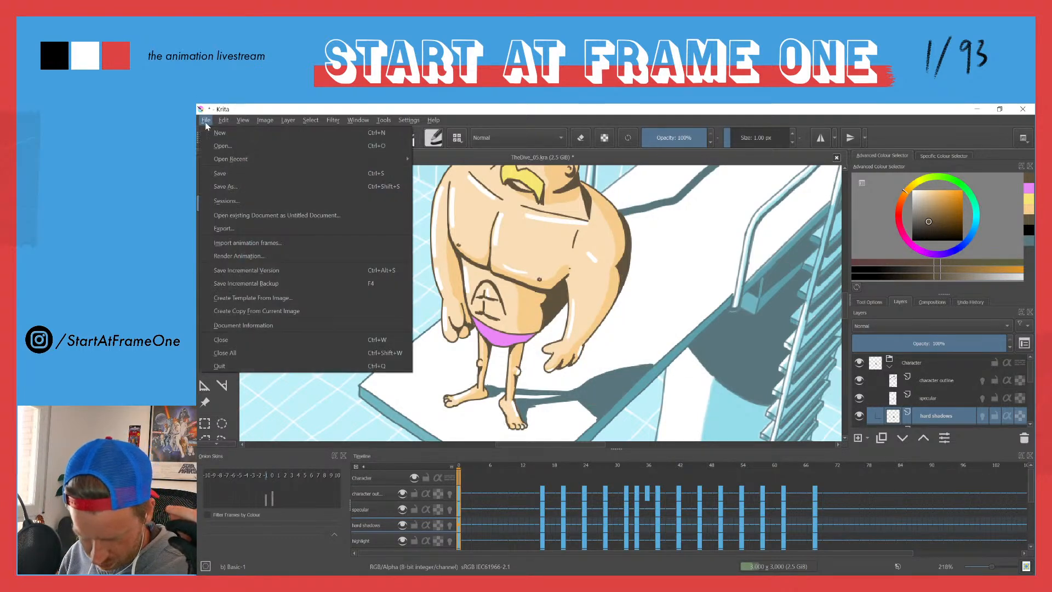
{"action": "left_click", "coordinate": [228, 182]}
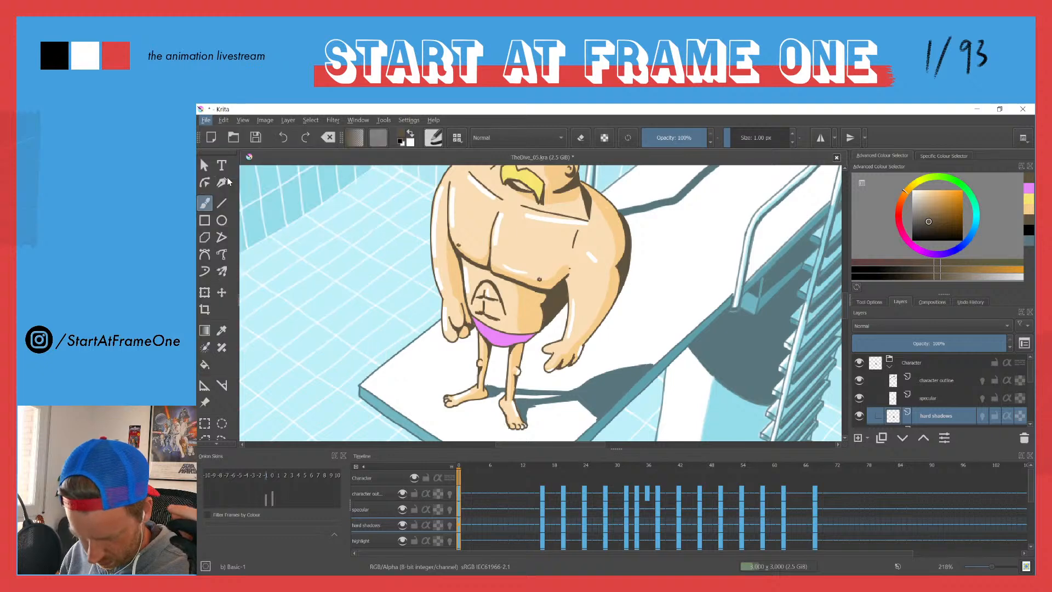
Step: Close TheDive_05.kra without saving its changes and quit the program
{"action": "left_click", "coordinate": [836, 158]}
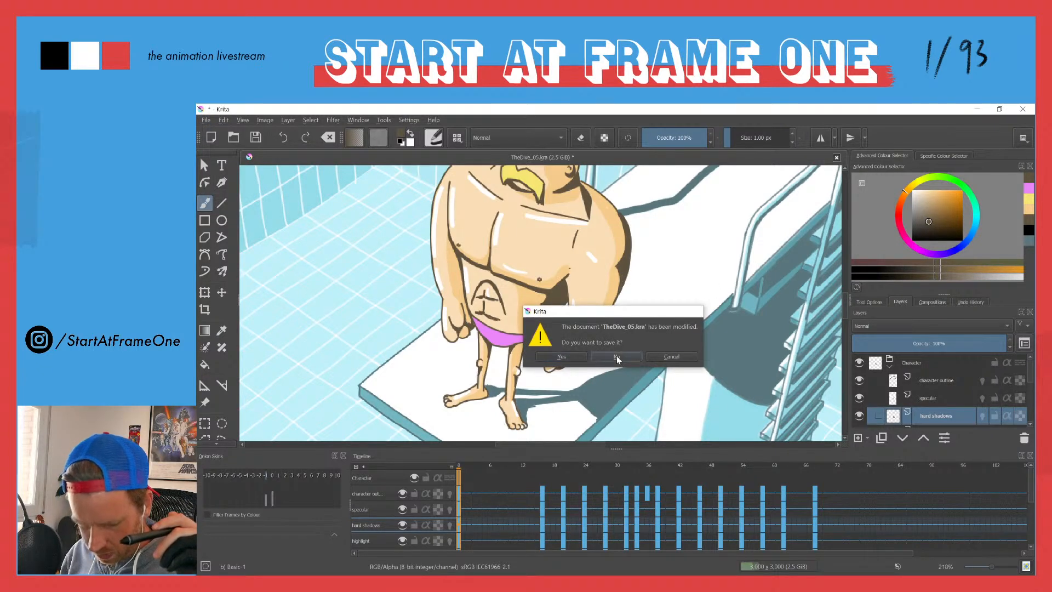
{"action": "left_click", "coordinate": [618, 357]}
{"action": "left_click", "coordinate": [1022, 116]}
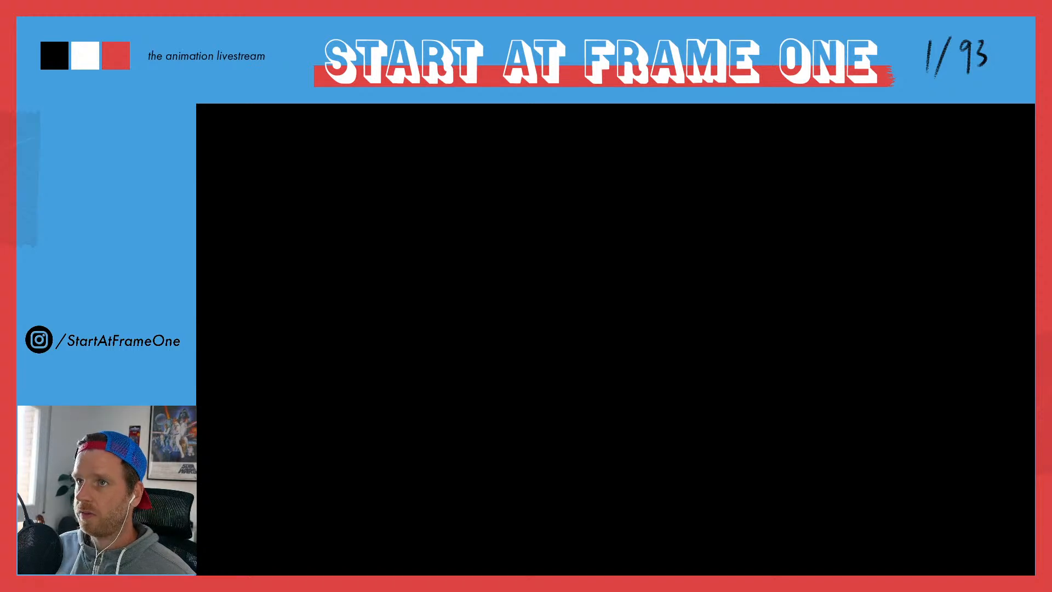
Step: In Windows Settings, enlarge the Bluetooth & other devices window and remove the connected Keyboard Craft device
{"action": "left_click_drag", "start_coordinate": [515, 239], "coordinate": [663, 217]}
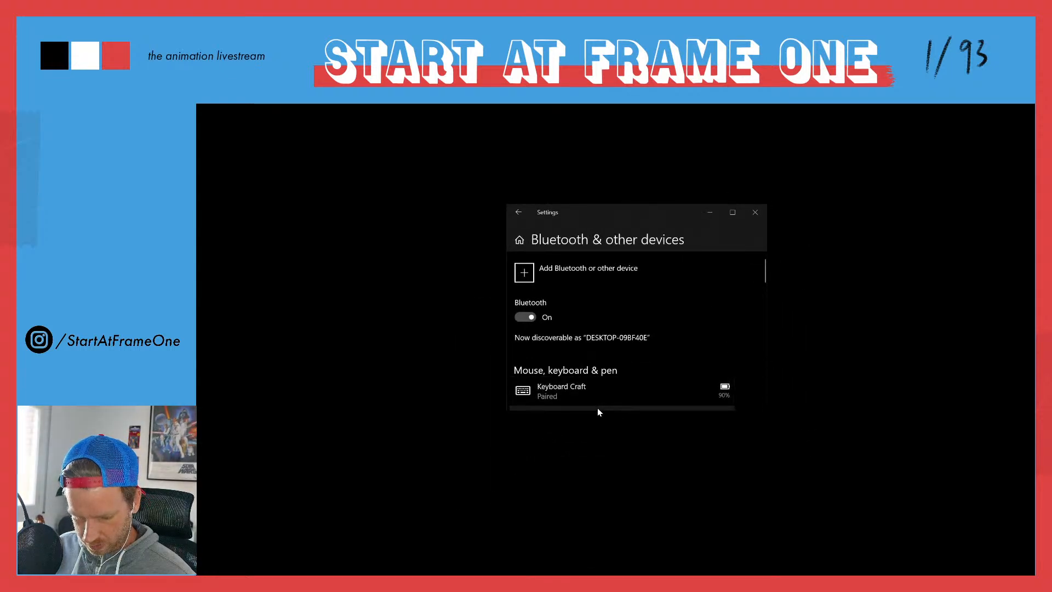
{"action": "left_click_drag", "start_coordinate": [597, 411], "coordinate": [611, 561]}
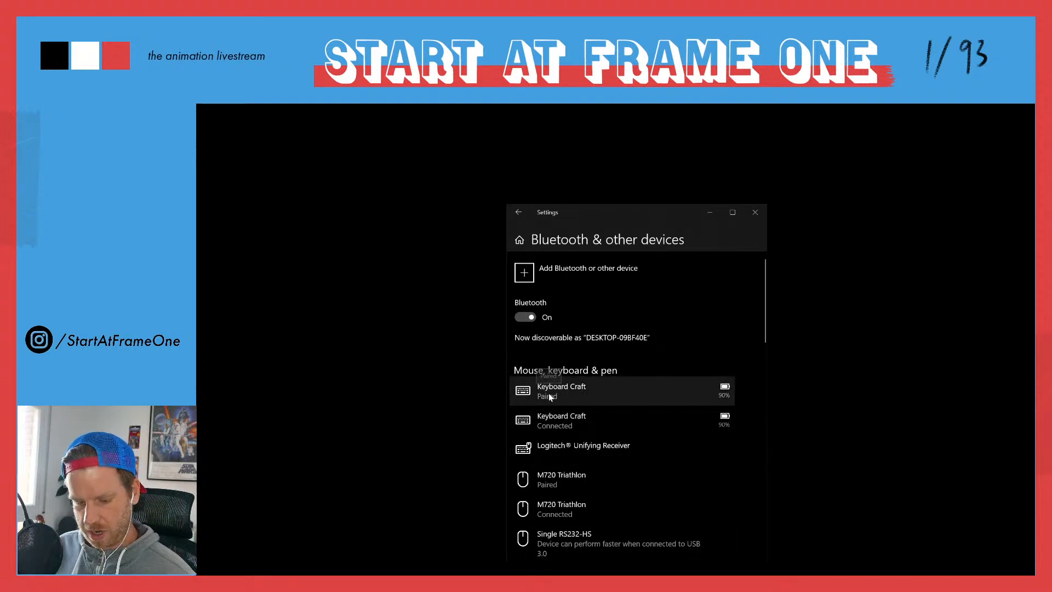
{"action": "left_click", "coordinate": [551, 427]}
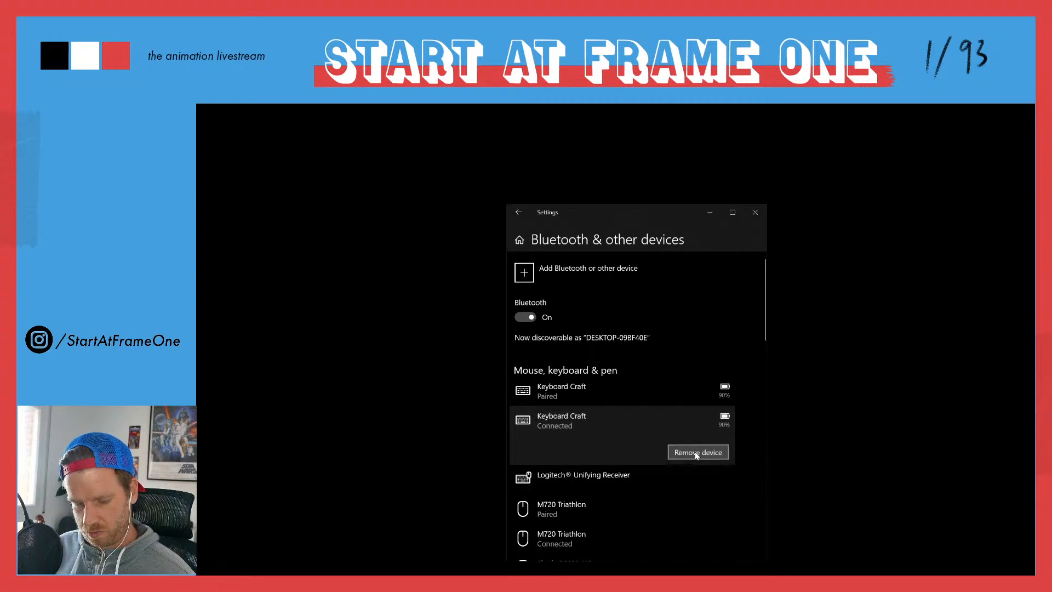
{"action": "left_click", "coordinate": [695, 452]}
{"action": "left_click", "coordinate": [741, 423]}
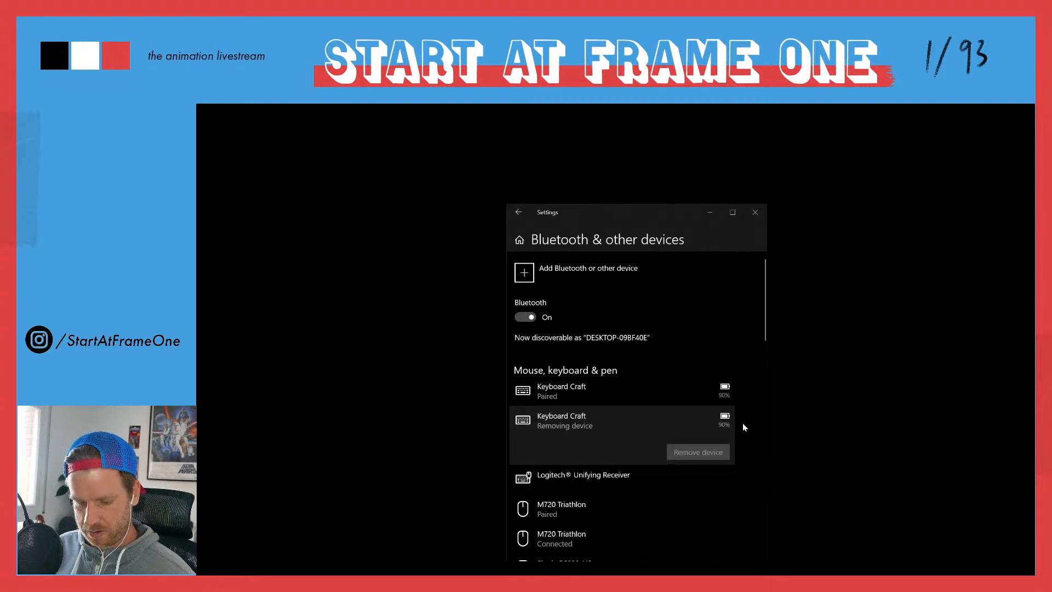
Step: Try to remove the remaining paired Keyboard Craft device, repeating the removal a second time
{"action": "left_click", "coordinate": [679, 389]}
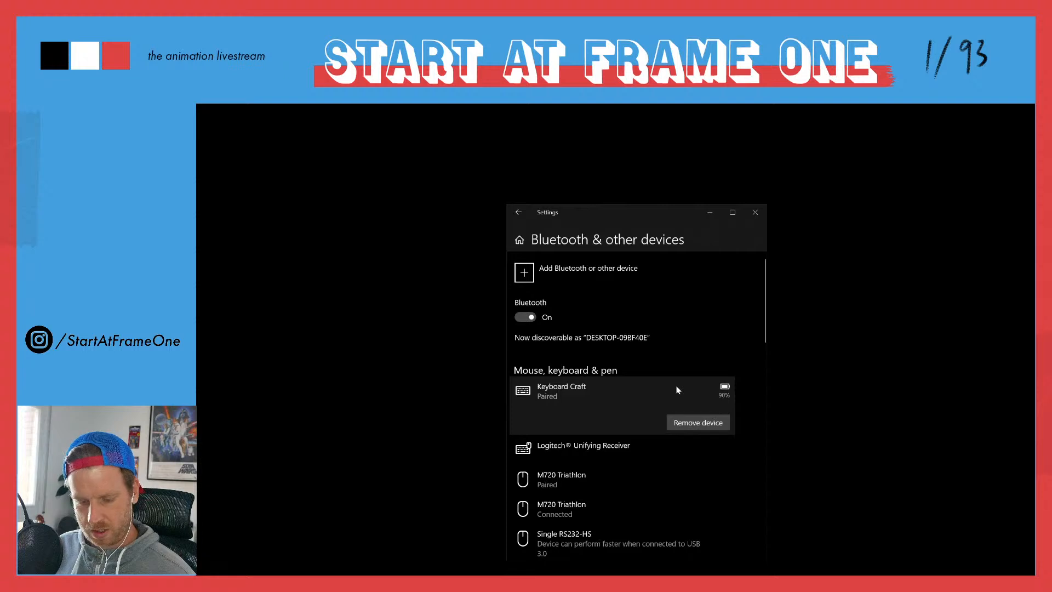
{"action": "left_click", "coordinate": [694, 425]}
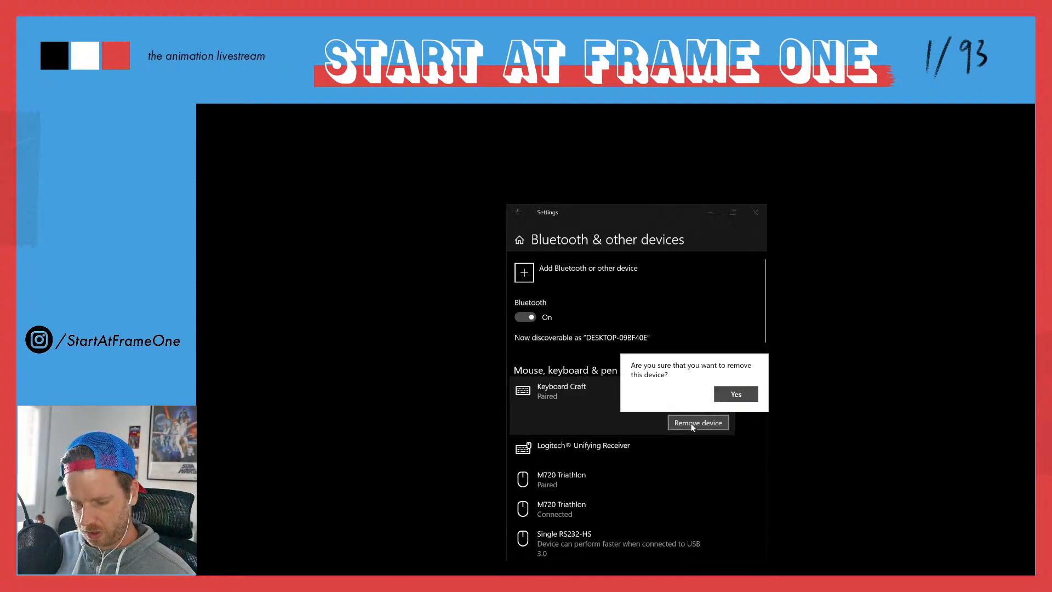
{"action": "left_click", "coordinate": [725, 396]}
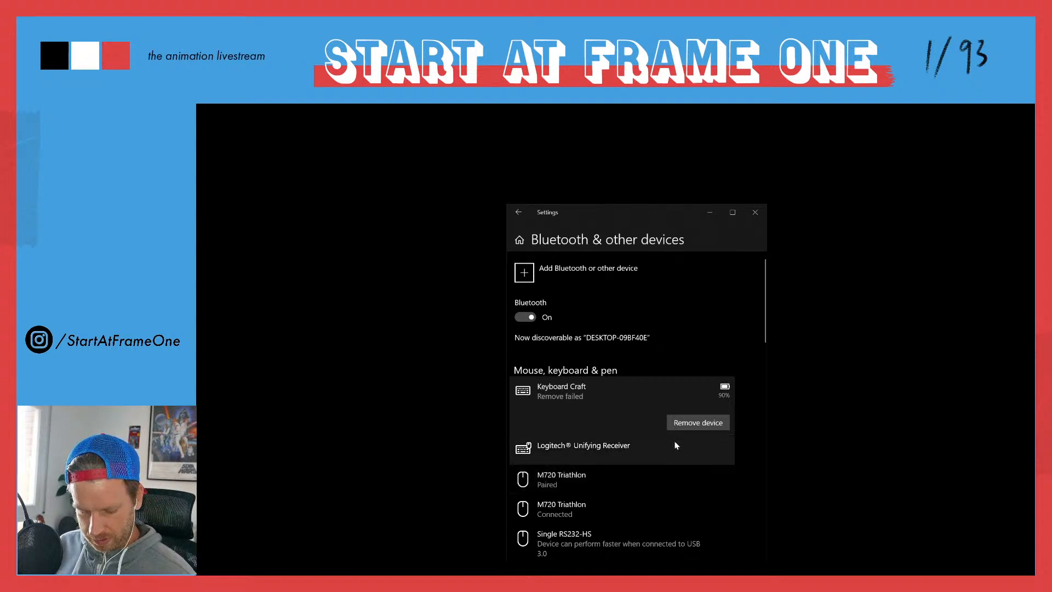
{"action": "left_click", "coordinate": [689, 423]}
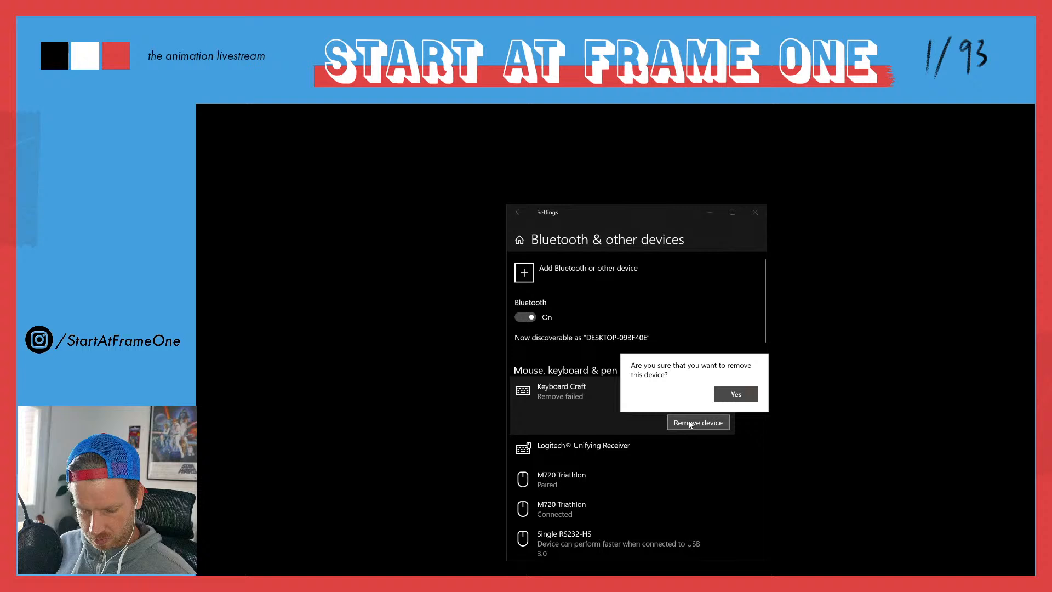
{"action": "left_click", "coordinate": [734, 394]}
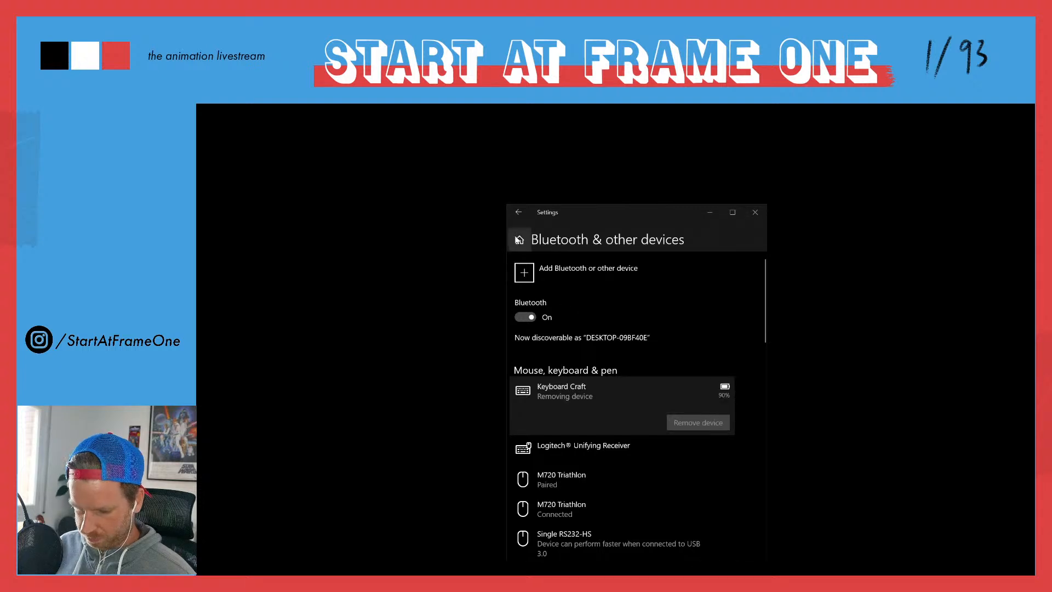
Step: Add Keyboard Craft again as a Bluetooth device, cancelling the first connection attempt and reconnecting, and close the Settings window
{"action": "left_click", "coordinate": [523, 278]}
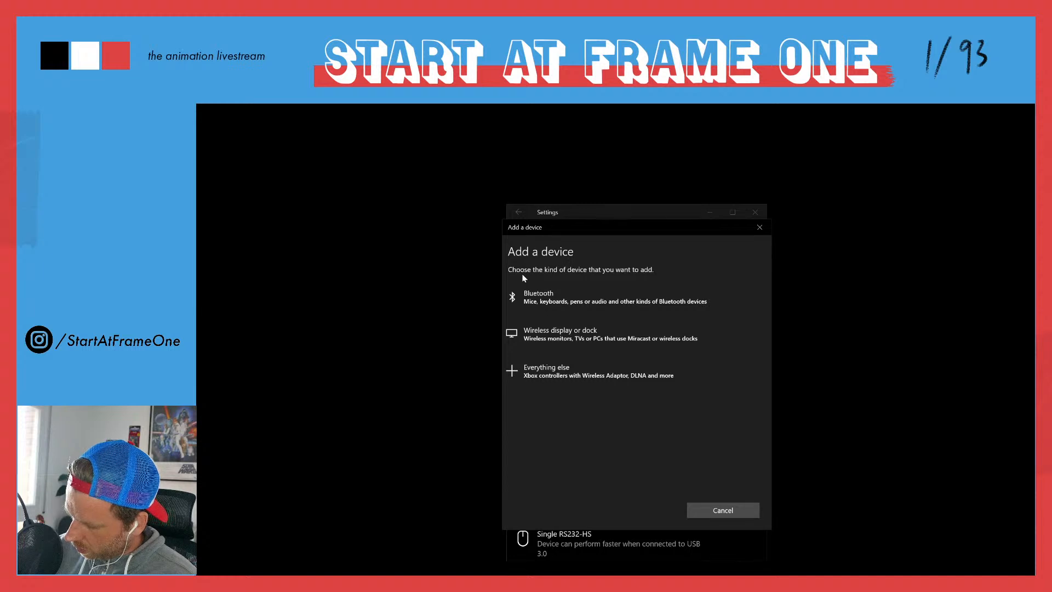
{"action": "left_click", "coordinate": [534, 298]}
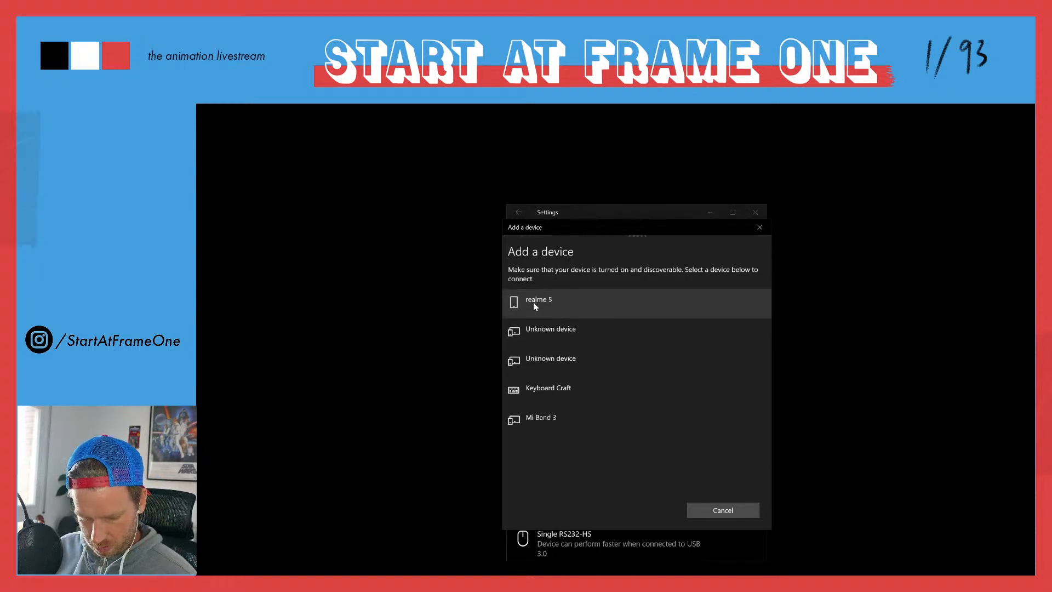
{"action": "left_click", "coordinate": [544, 388]}
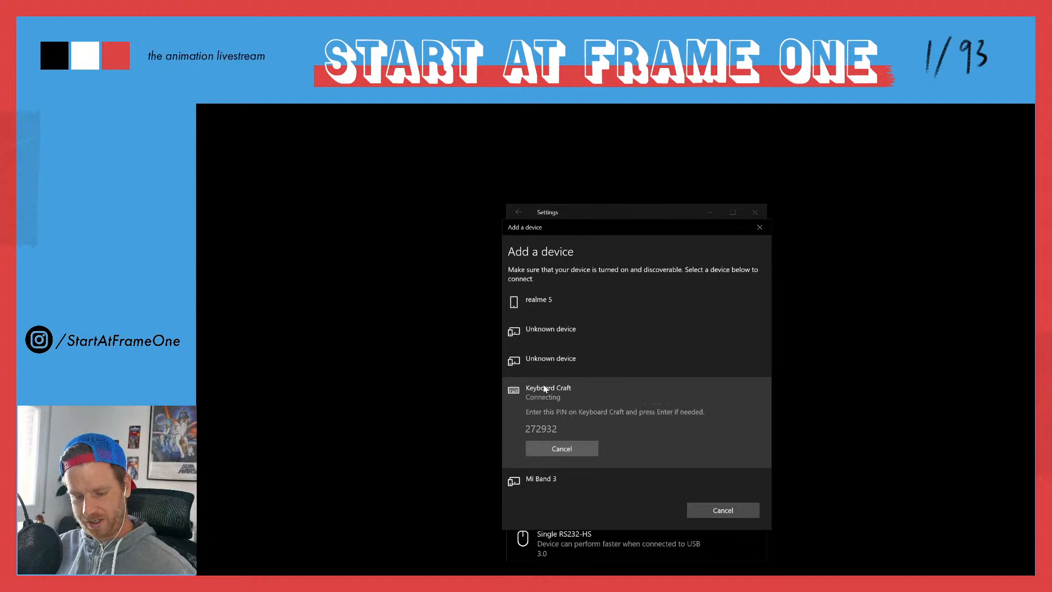
{"action": "left_click", "coordinate": [554, 447]}
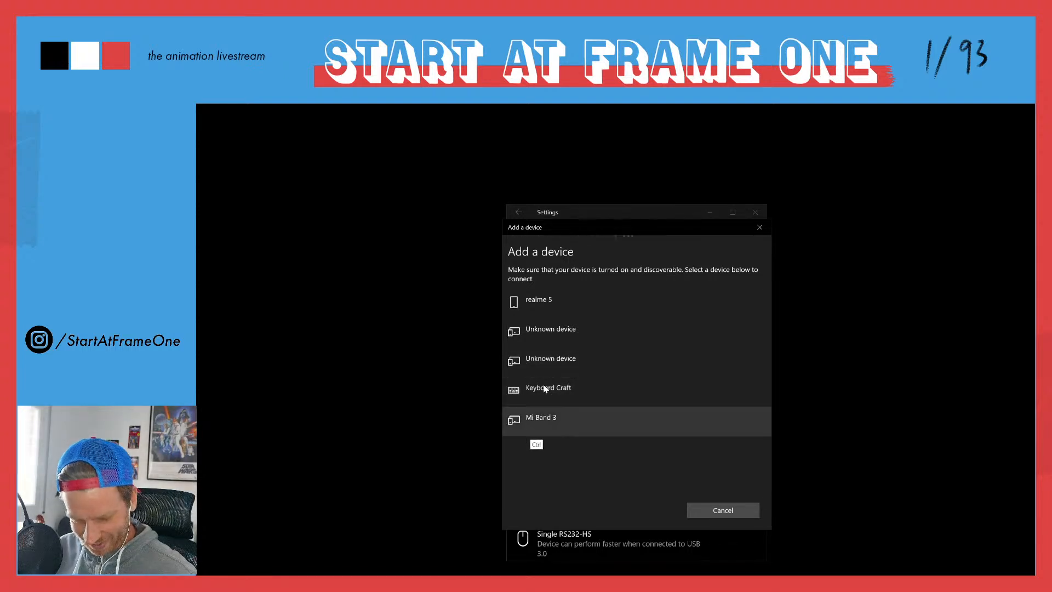
{"action": "left_click", "coordinate": [544, 389]}
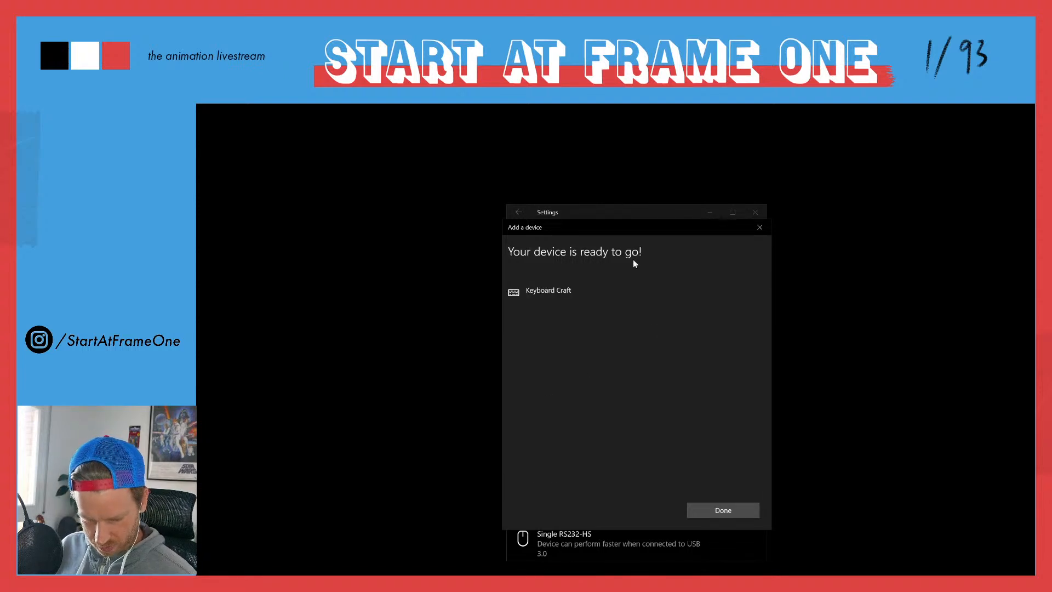
{"action": "left_click", "coordinate": [732, 508]}
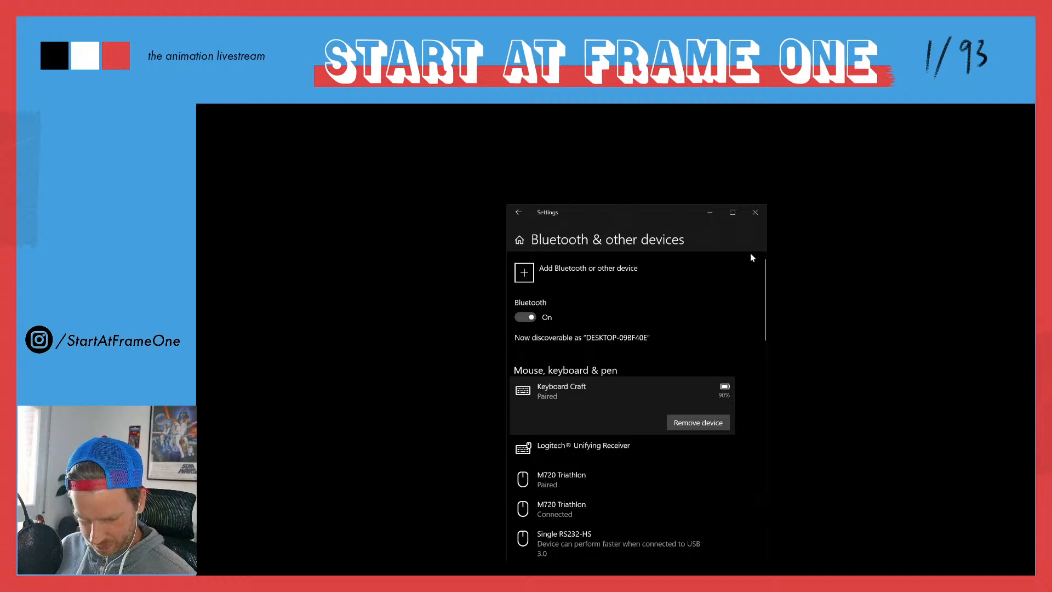
{"action": "left_click", "coordinate": [755, 212]}
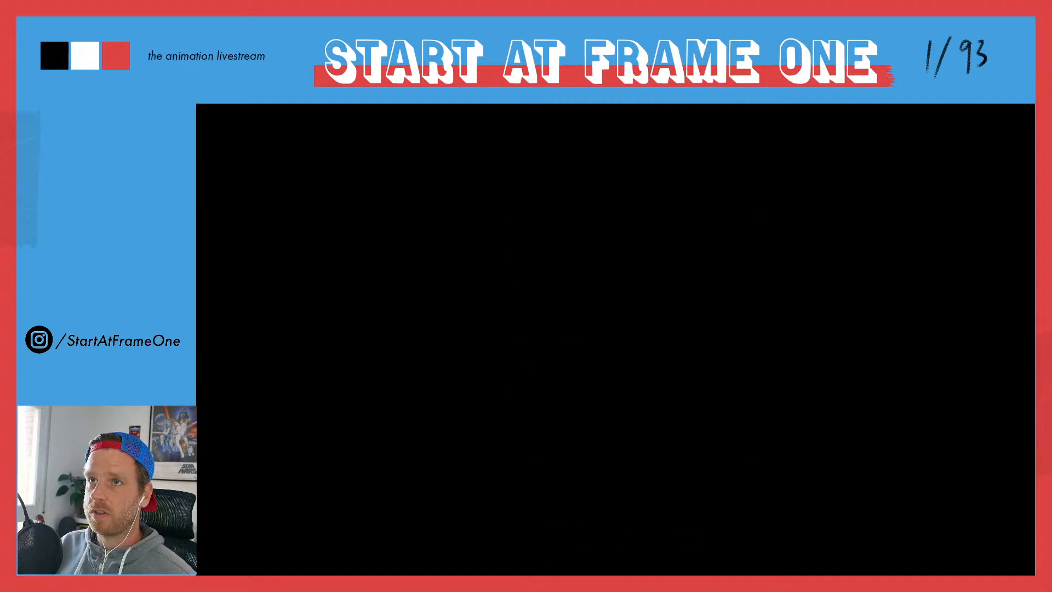